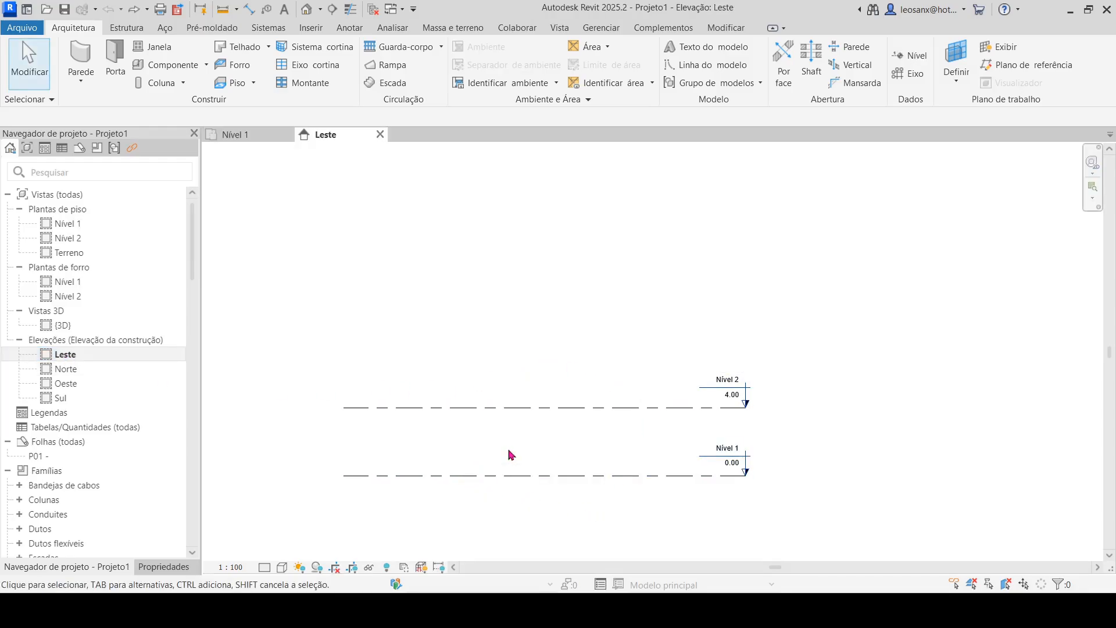
Select the Nível 2 level line in the Leste elevation.
scroll(460, 411, "up", 1)
middle_click_drag(461, 411, 627, 354)
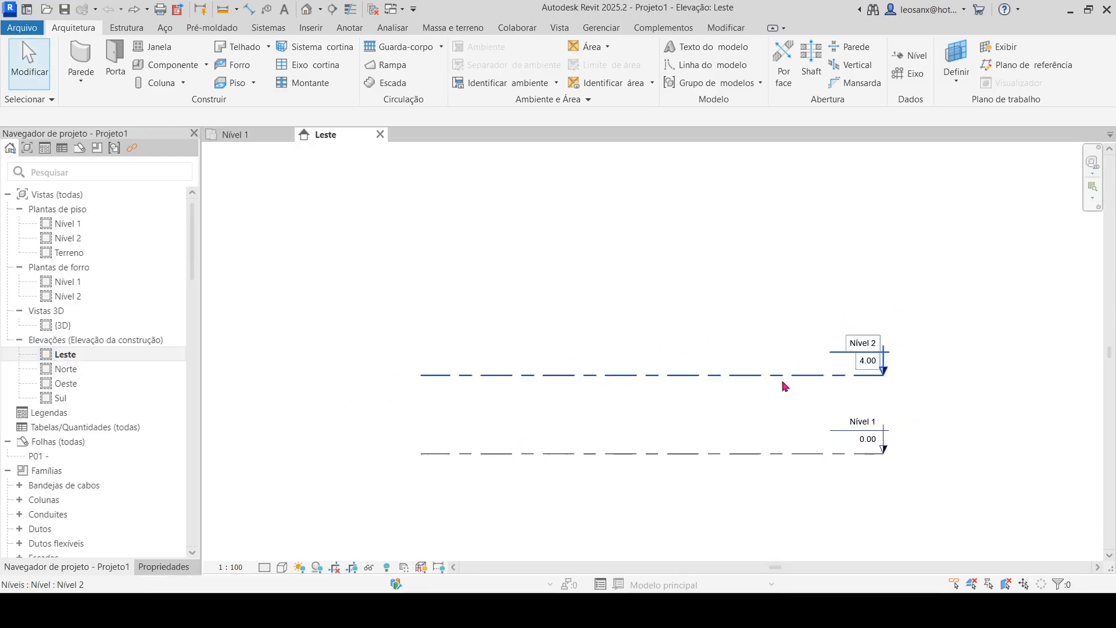
middle_click_drag(776, 415, 732, 439)
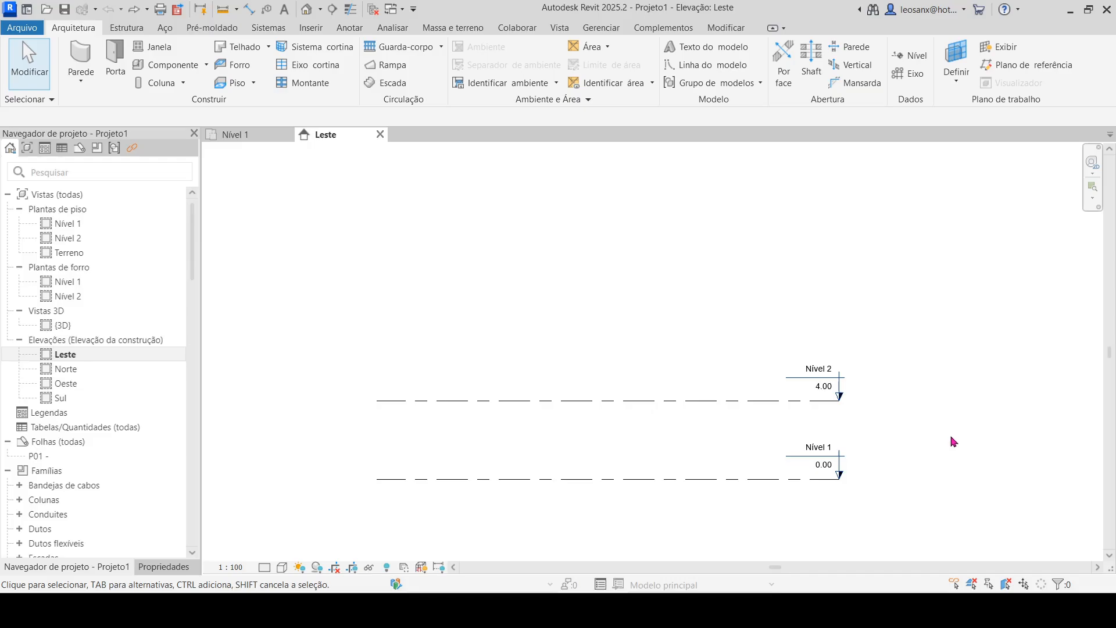
middle_click_drag(936, 404, 924, 374)
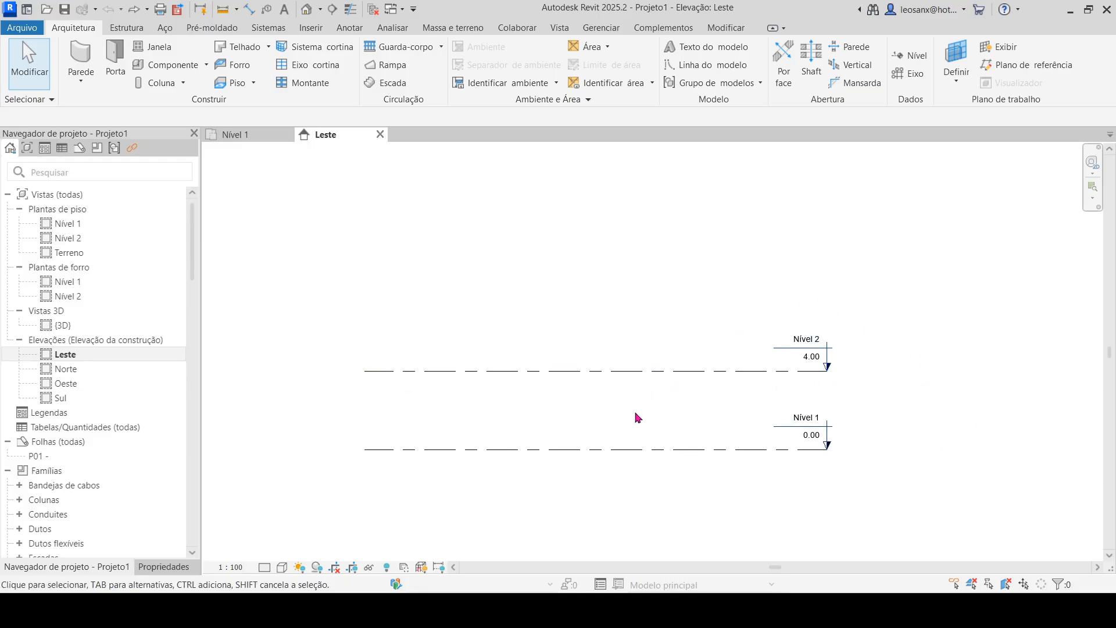
left_click(633, 371)
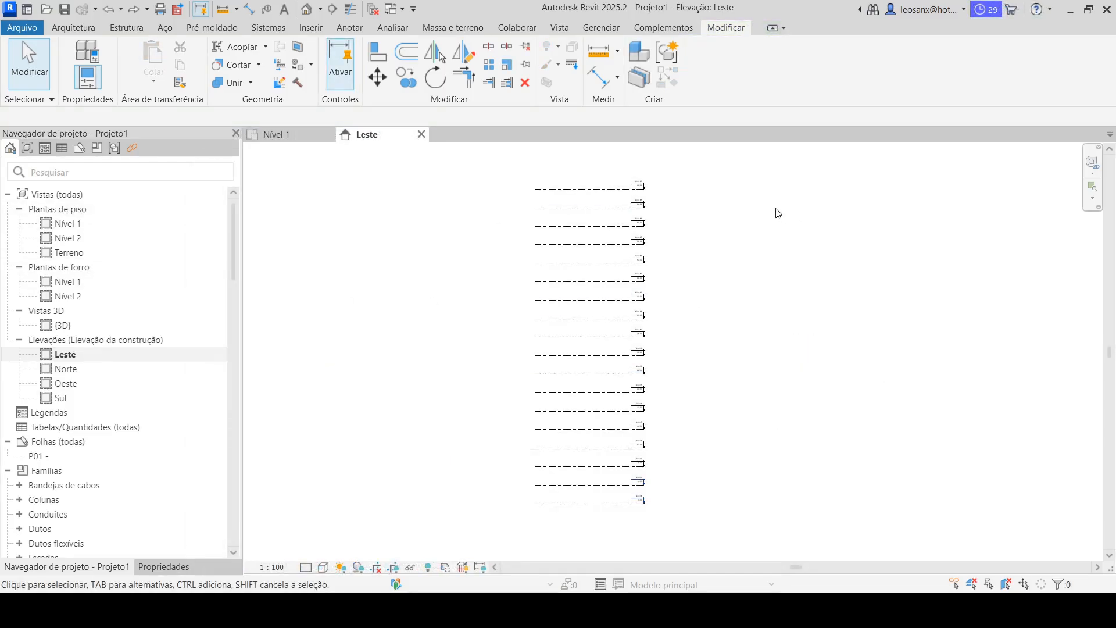
Create floor plan views for all levels from Nível 3 through Nível 18, without duplicating existing views.
left_click(564, 26)
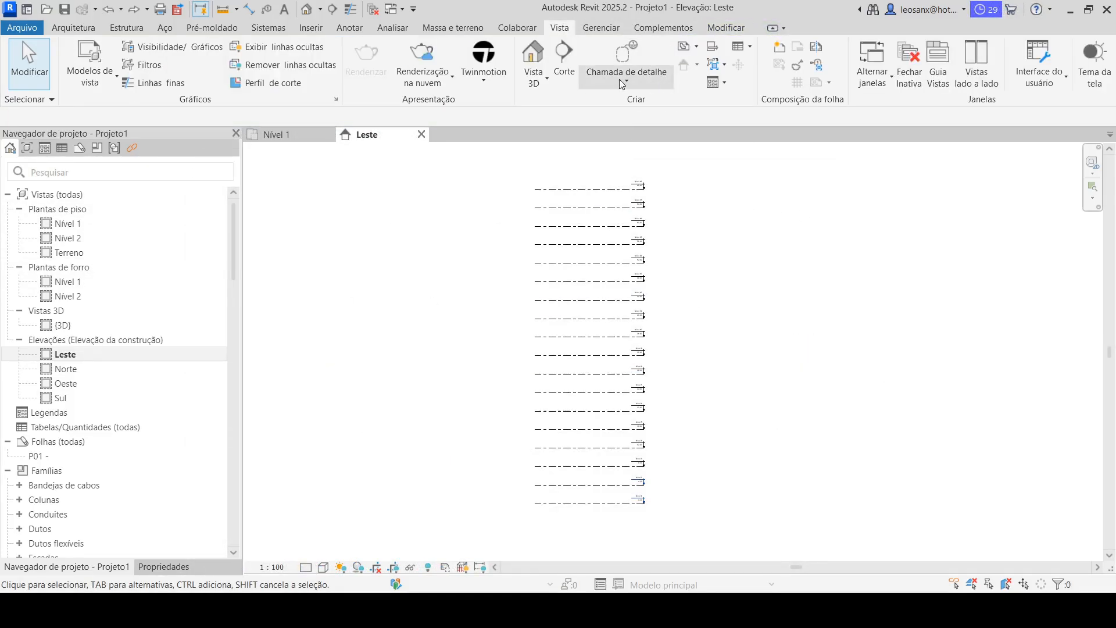
left_click(691, 47)
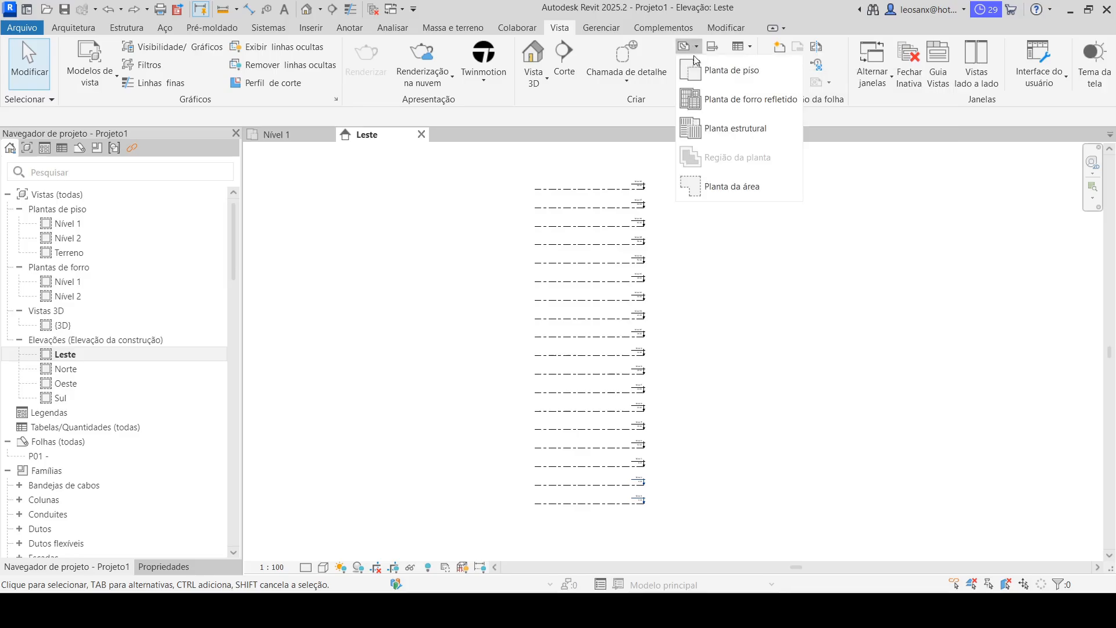
left_click(712, 72)
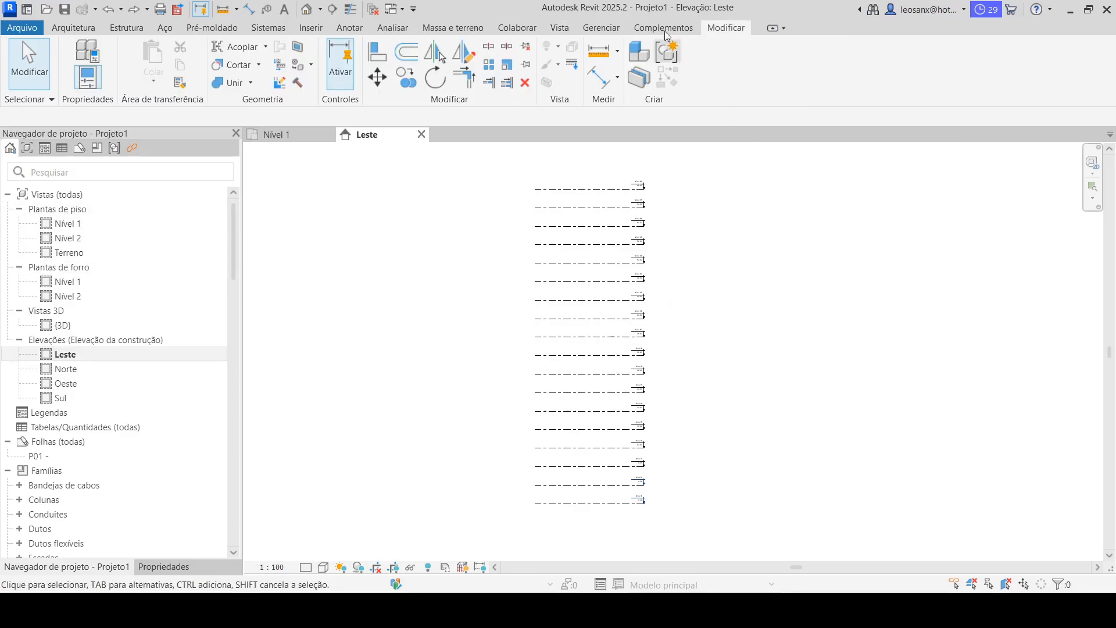
left_click(568, 27)
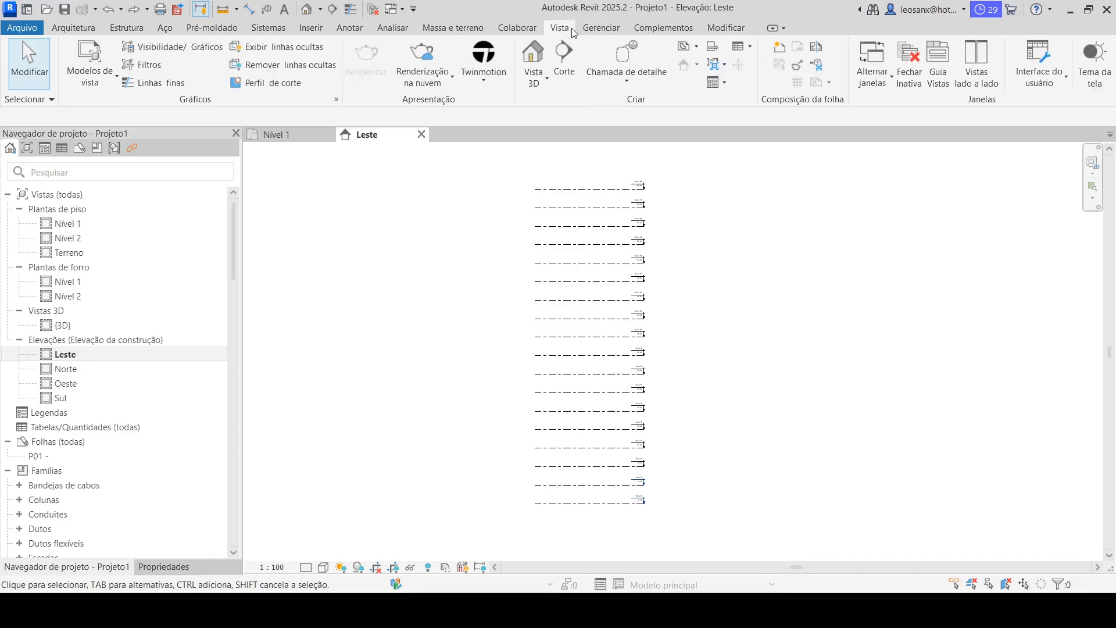
left_click(696, 48)
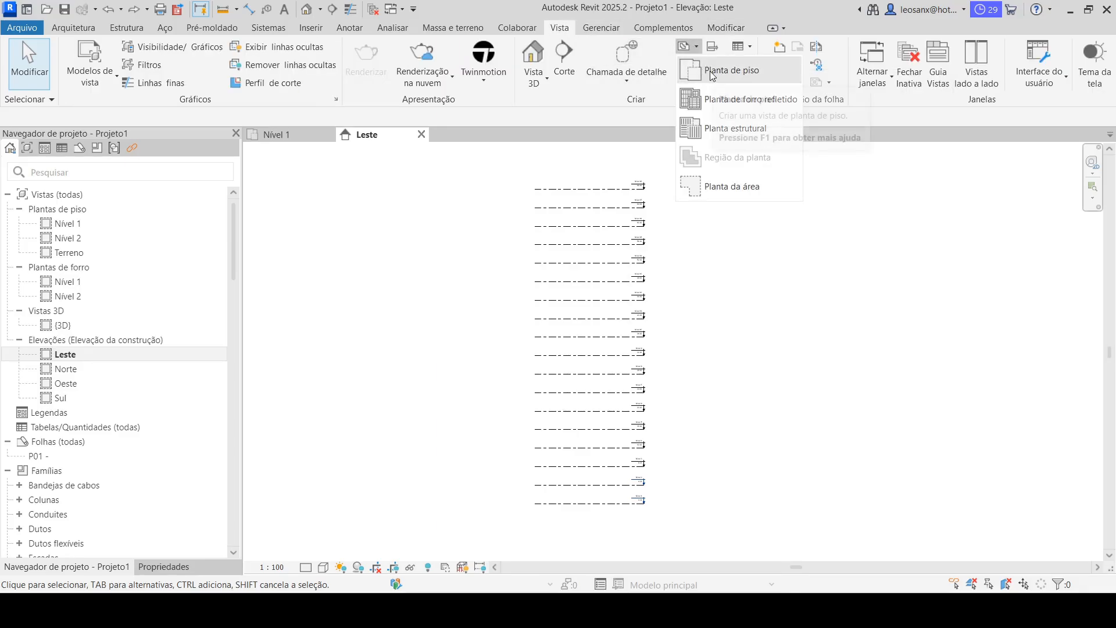
left_click(729, 72)
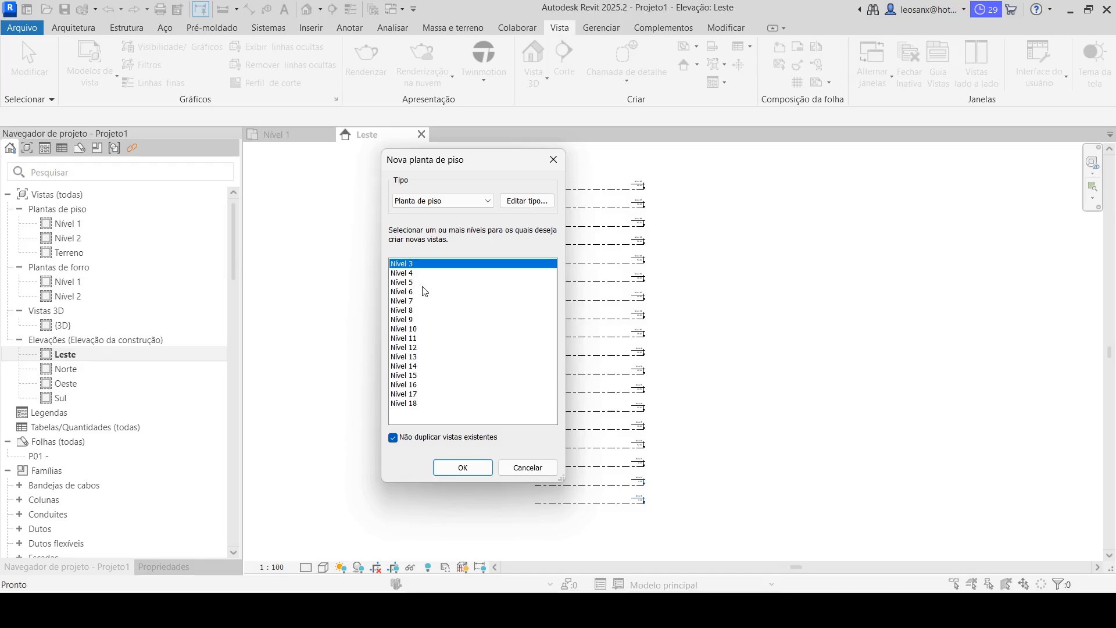
left_click(414, 405, "shift")
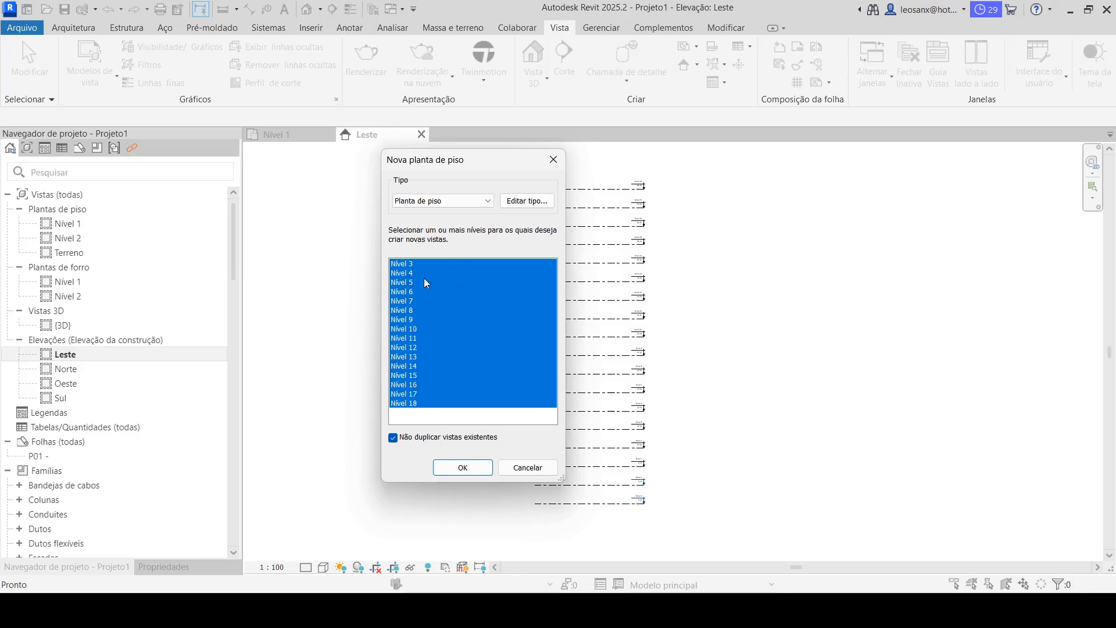
left_click(462, 467)
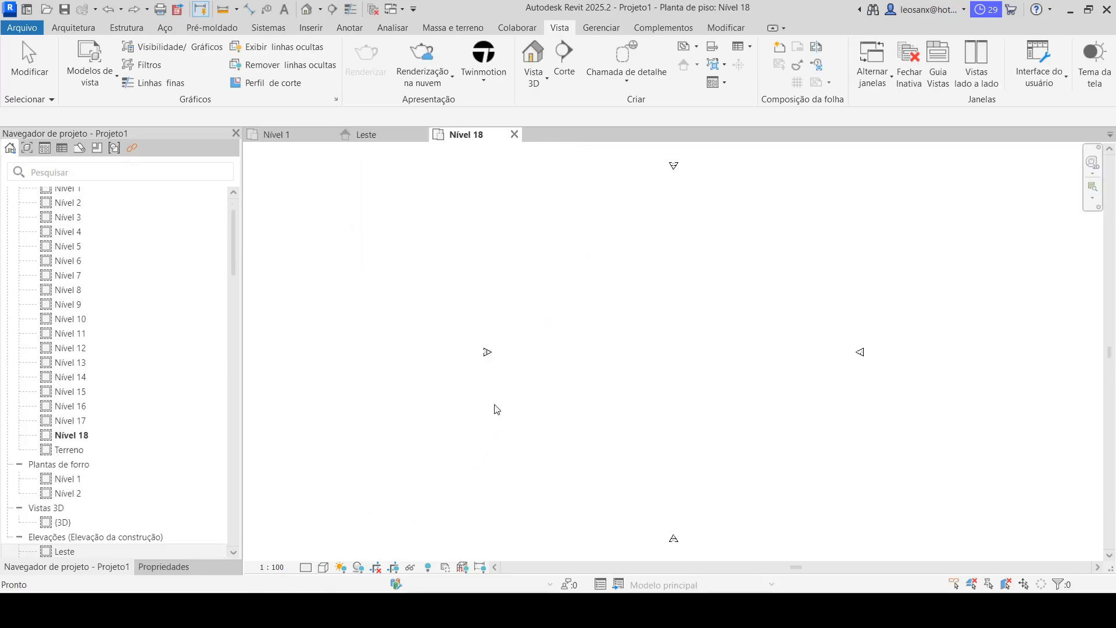
Switch to SketchUp and draw a closed four-sided face near the origin with the Line tool, about 30 m per side.
scroll(74, 275, "up", 2)
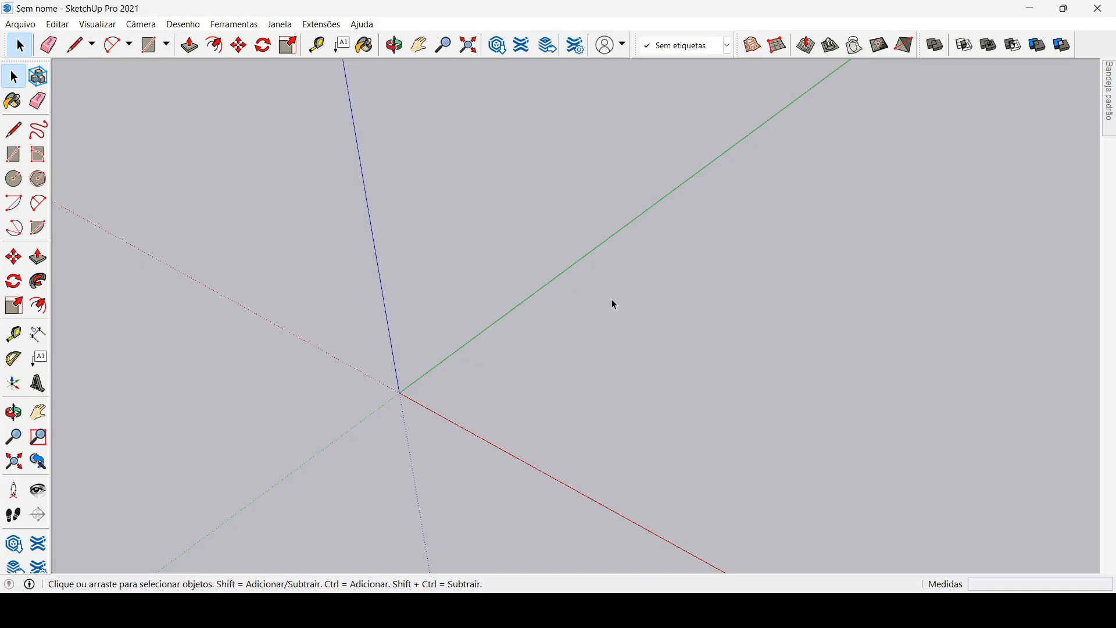
scroll(440, 245, "down", 1)
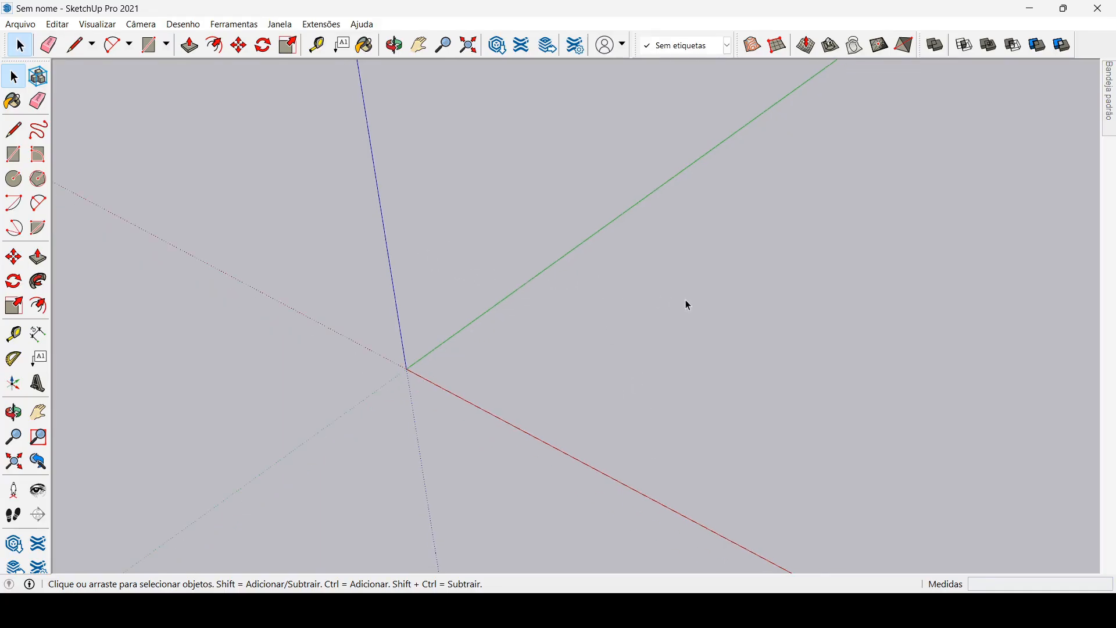
scroll(726, 283, "up", 1)
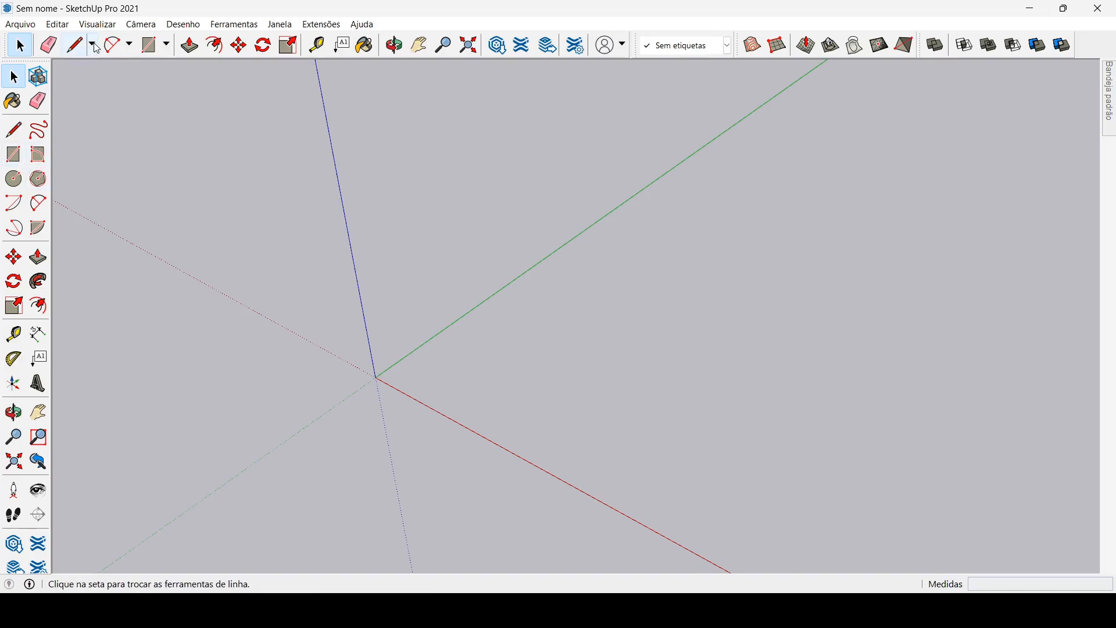
left_click(73, 46)
left_click(443, 370)
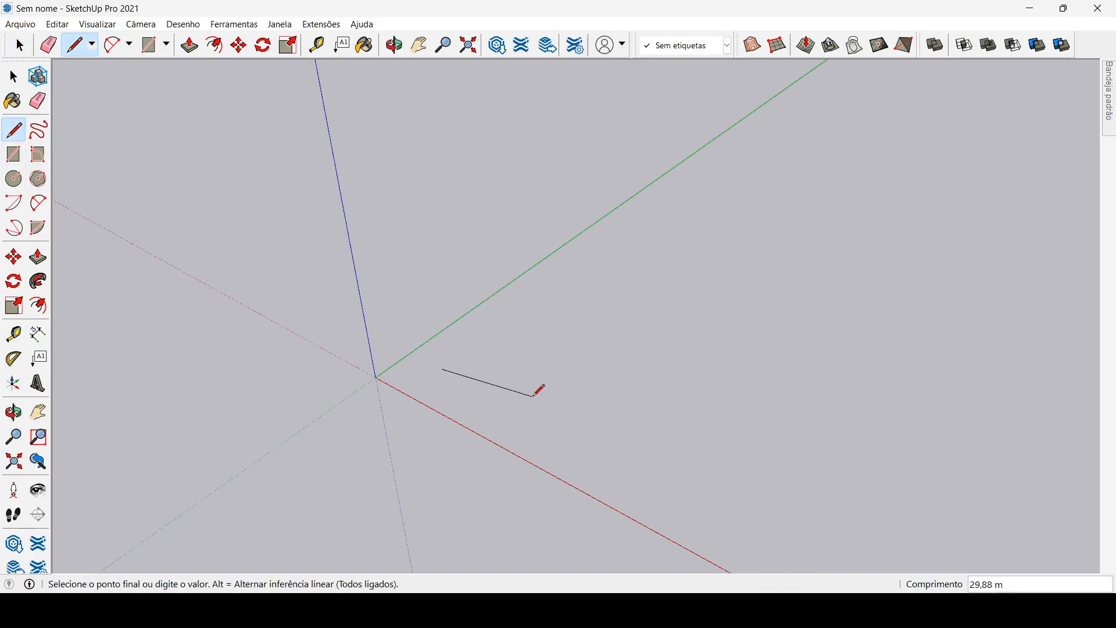
left_click(527, 413)
left_click(587, 357)
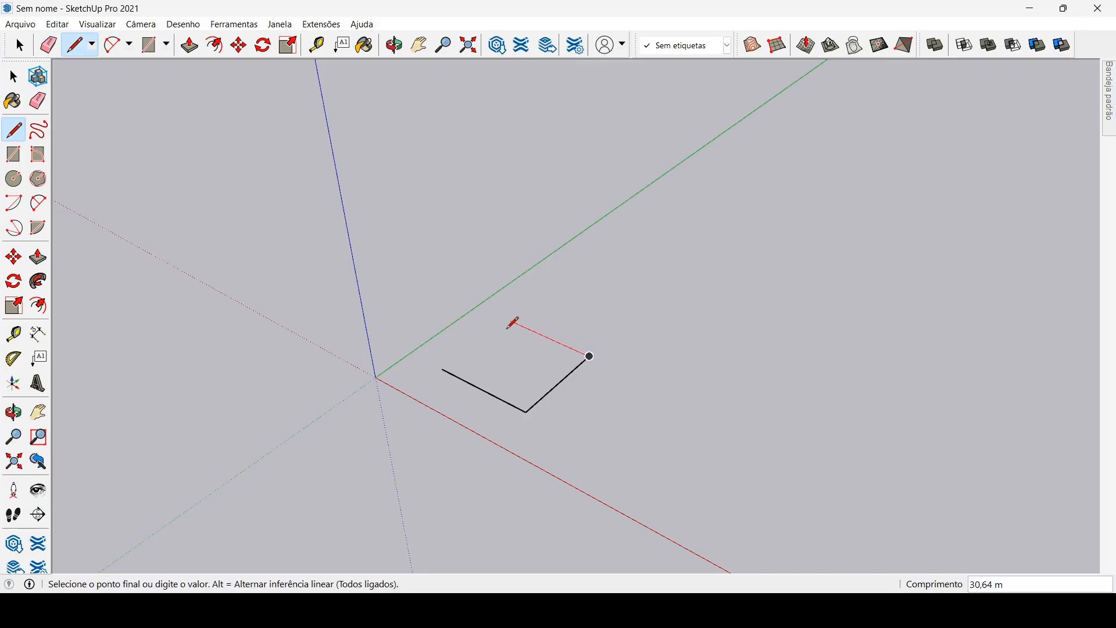
left_click(510, 321)
left_click(442, 370)
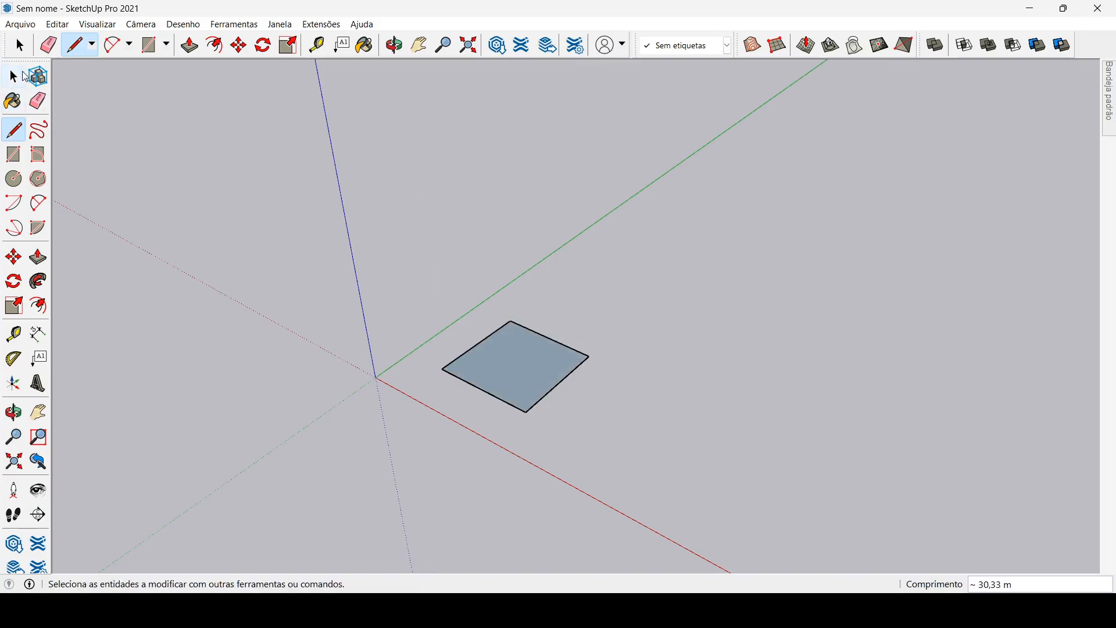
Copy the face with its edges straight up, well above the original, as the top of a tower.
left_click(13, 76)
left_click(499, 373)
key("m")
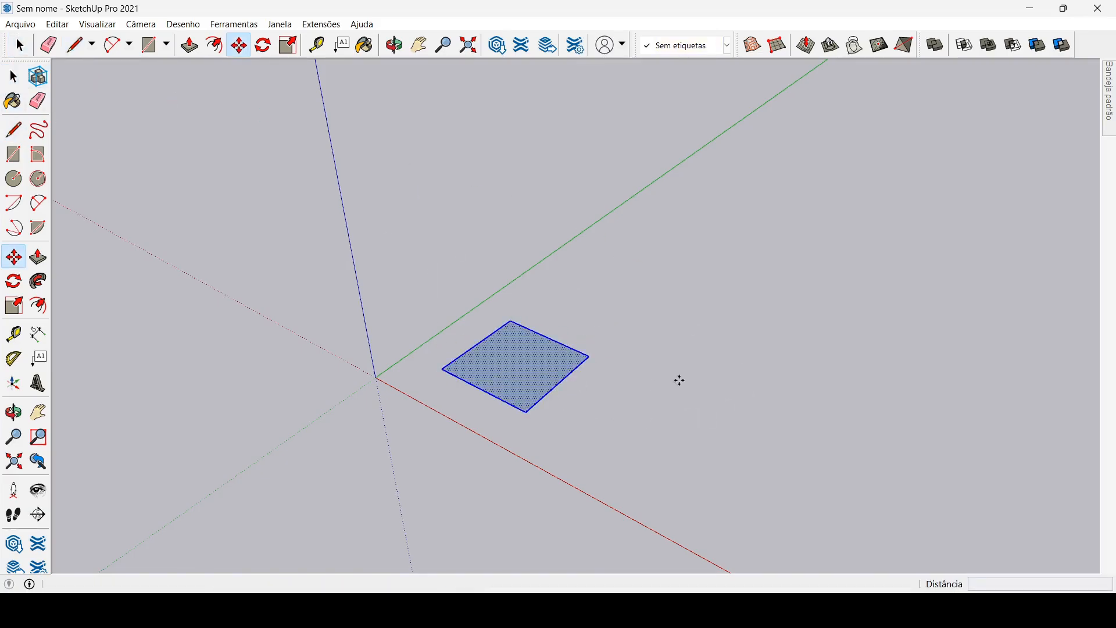
key("ctrl")
left_click(587, 357)
scroll(599, 367, "down", 2)
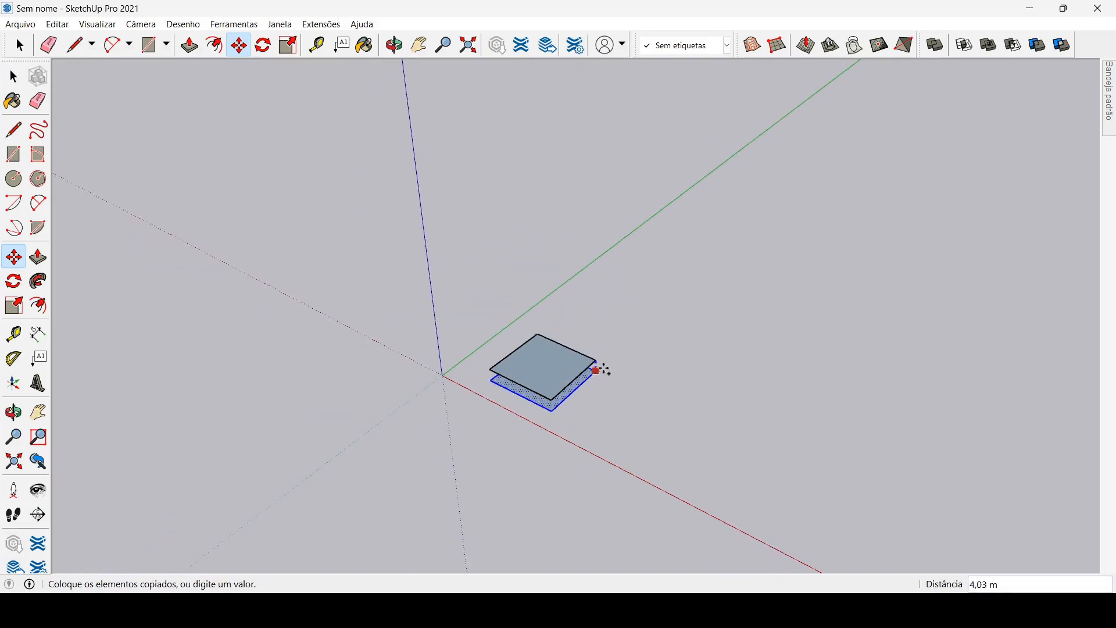
left_click(608, 142)
key("space")
Scale the upper face down uniformly to about 0.68.
scroll(545, 141, "up", 2)
key("s")
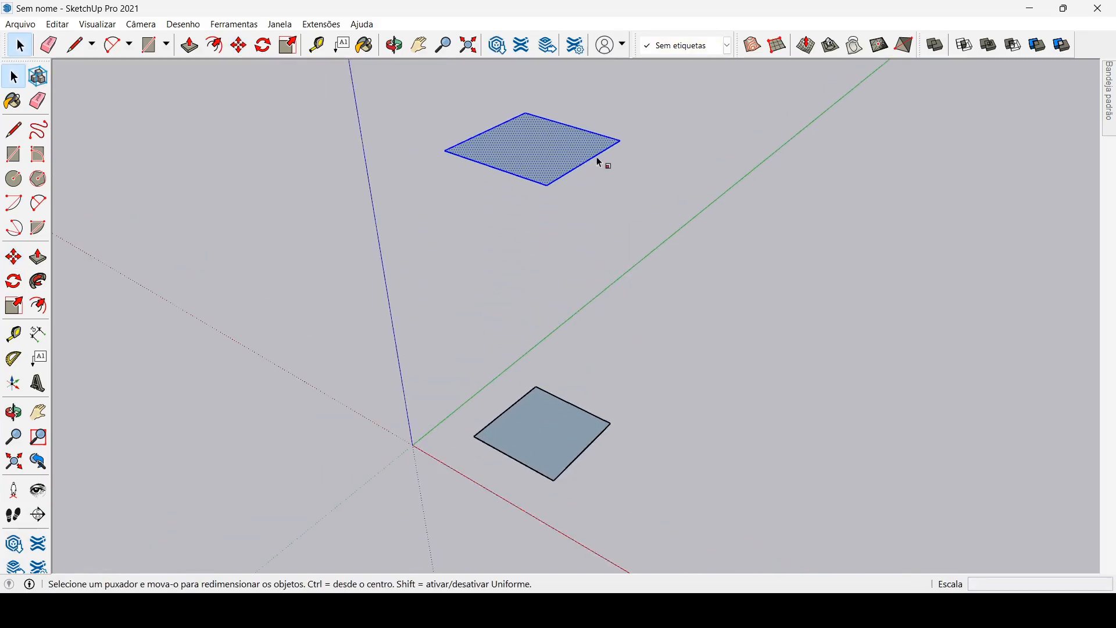
left_click_drag(620, 142, 578, 143)
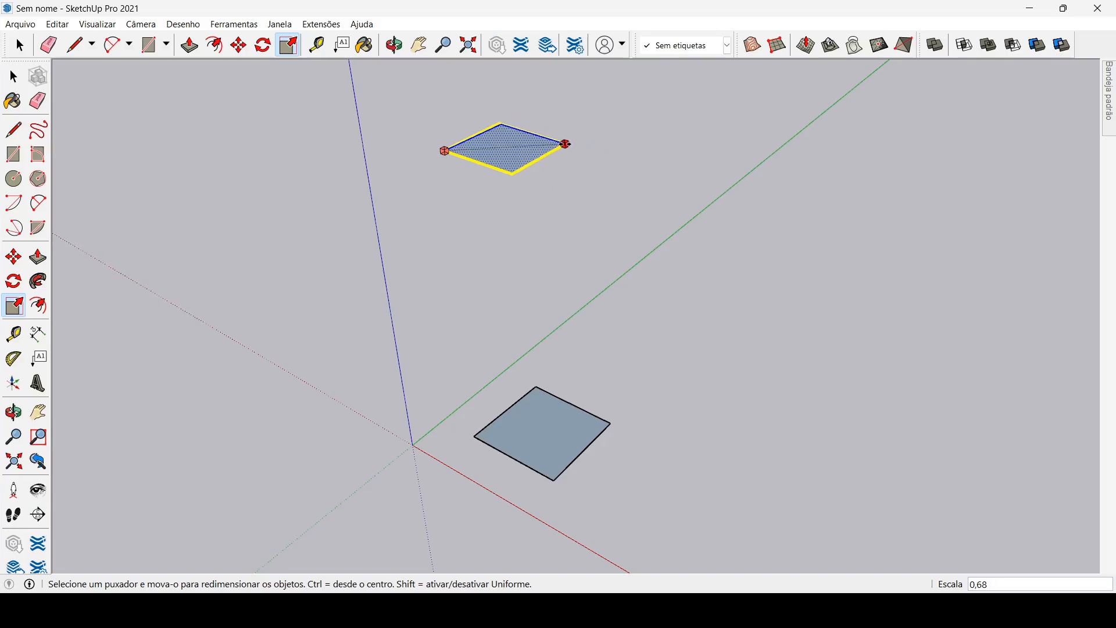
Rotate the upper face horizontally about its centre so it is twisted relative to the base, and clear the selection.
key("q")
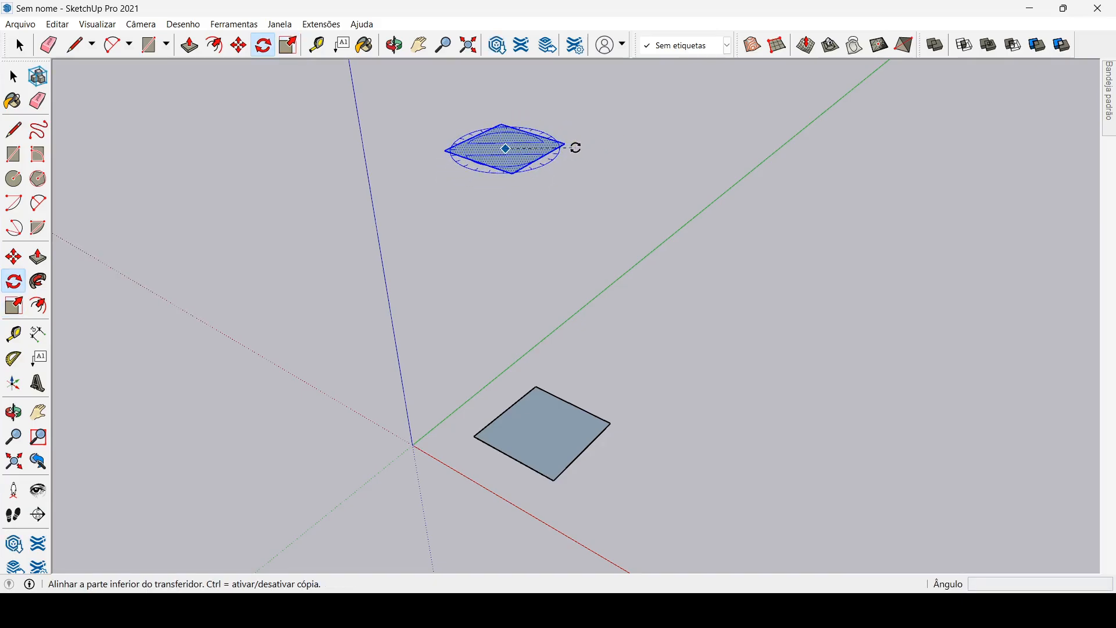
left_click(575, 147)
left_click(578, 126)
key("space")
left_click(750, 248)
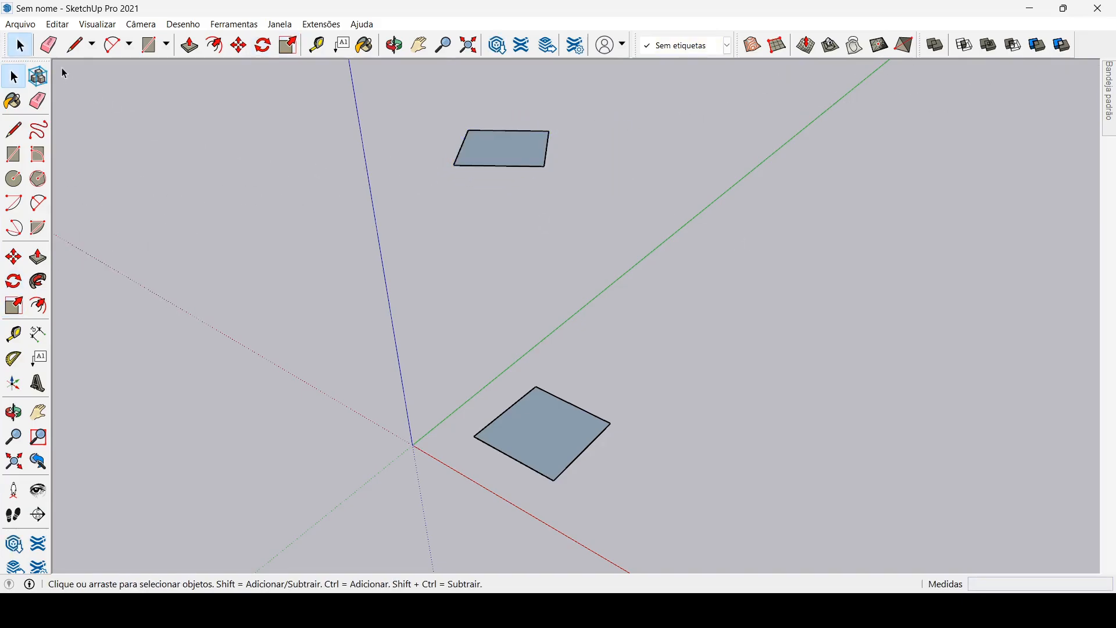
Connect the upper and lower corners with lines and a diagonal to form the tower's front side and the adjacent triangular face.
left_click(75, 44)
left_click(454, 165)
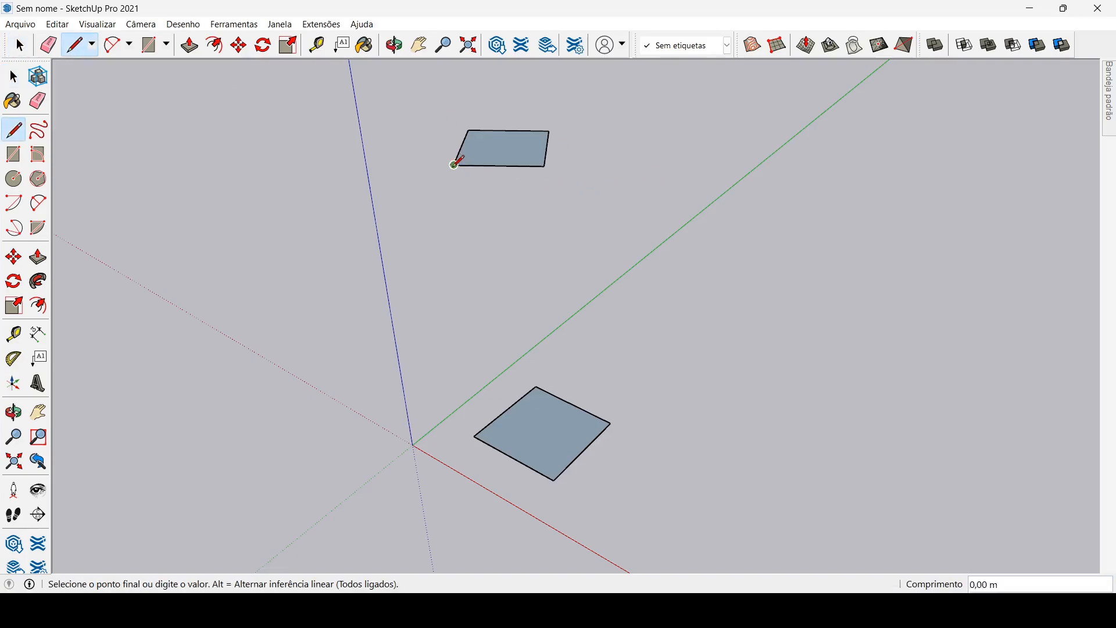
left_click(474, 435)
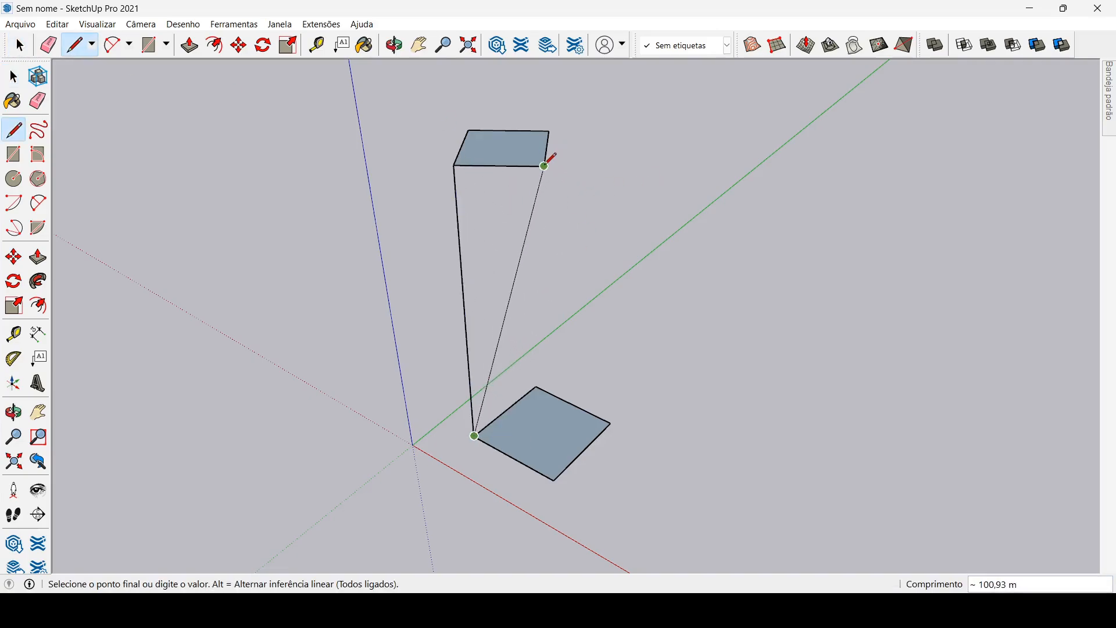
left_click(544, 166)
left_click(544, 165)
left_click(554, 480)
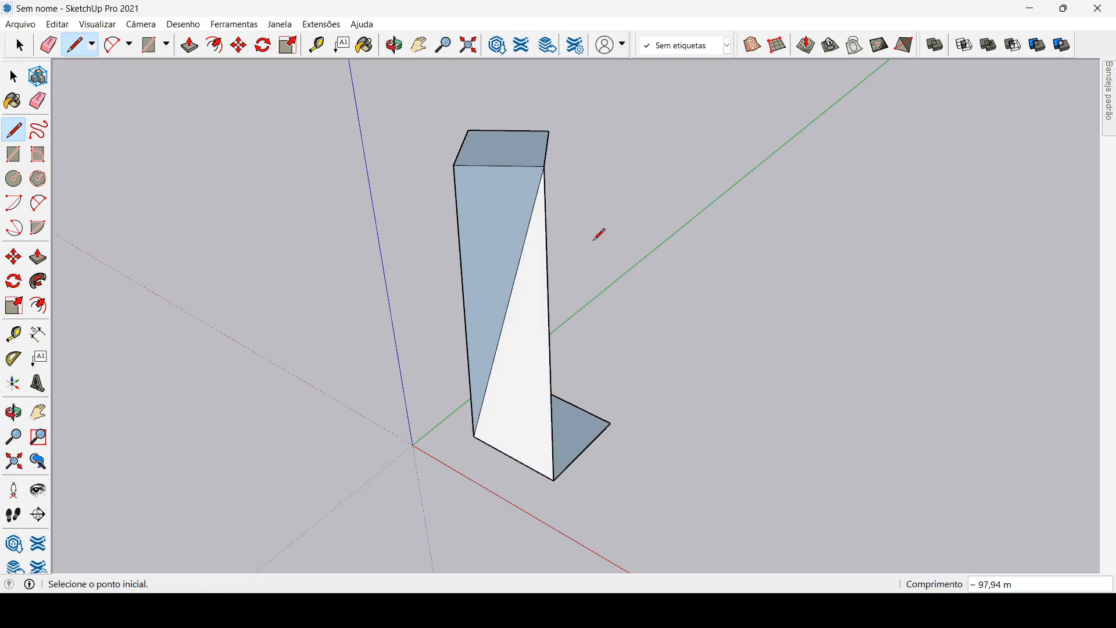
left_click(544, 166)
left_click(612, 423)
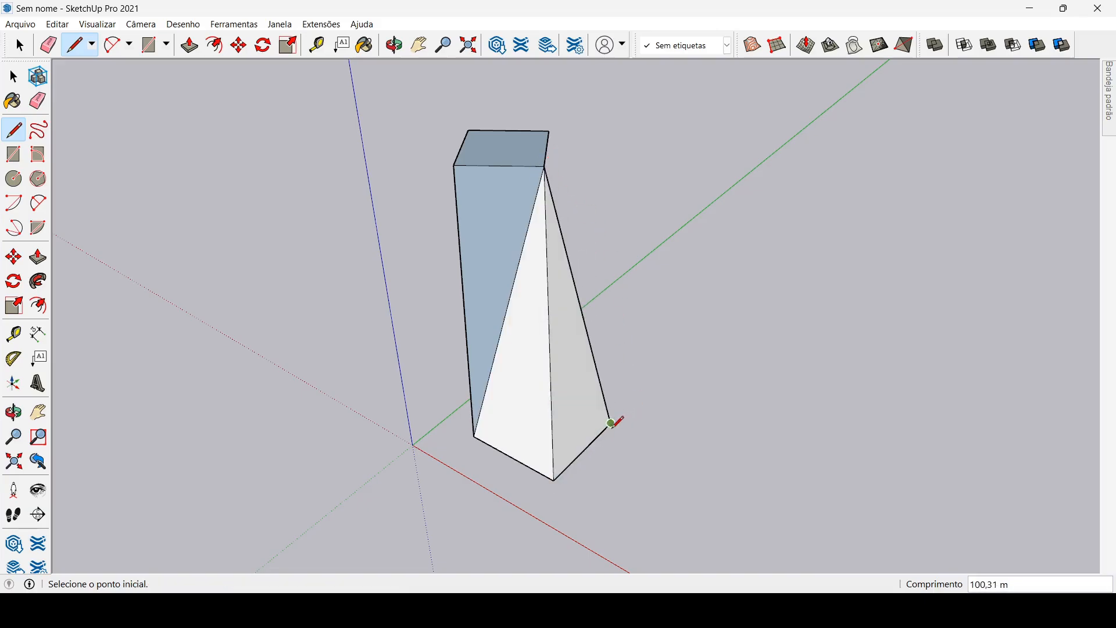
Continue around the tower, drawing corner-to-corner lines between the base and top to build its next triangular faces.
mouse_move(598, 430)
middle_mouse_down()
mouse_move(568, 438)
mouse_move(465, 277)
middle_mouse_up()
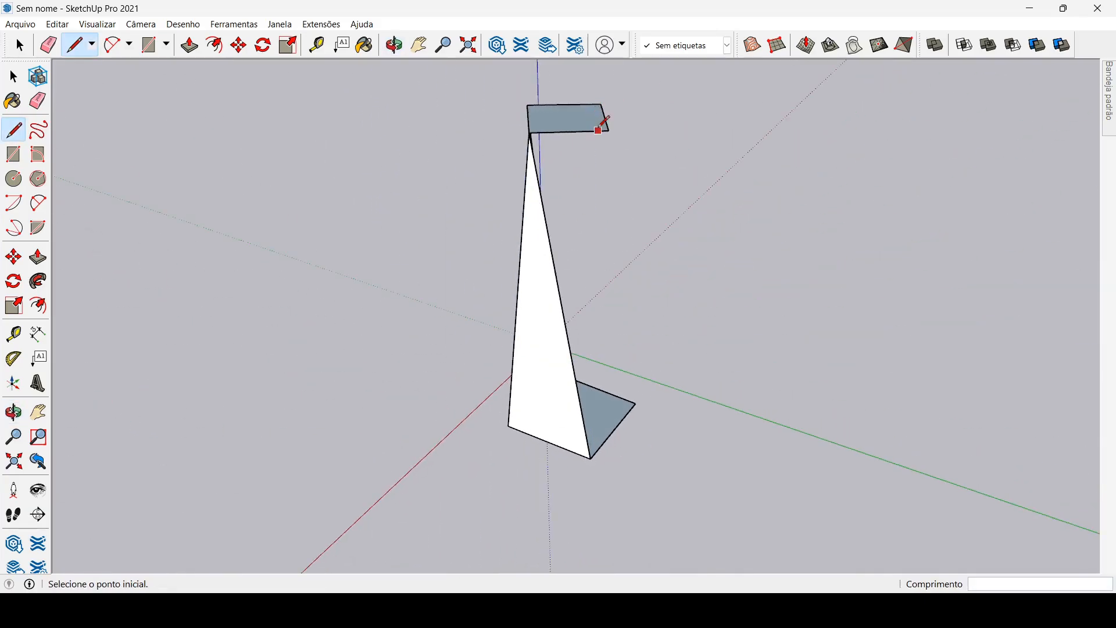
left_click(608, 132)
left_click(591, 458)
mouse_move(639, 417)
middle_mouse_down()
mouse_move(581, 442)
mouse_move(678, 155)
middle_mouse_up()
left_click(657, 125)
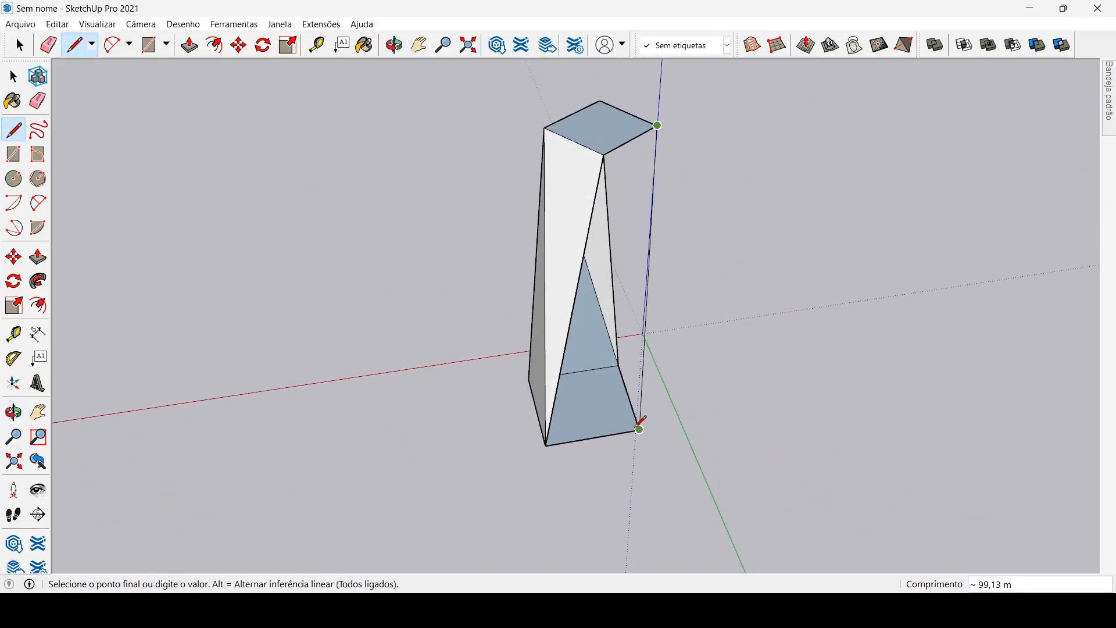
left_click(639, 431)
left_click(605, 154)
Draw the last corner-to-corner line to close the remaining open side of the twisted tower.
mouse_move(668, 412)
middle_mouse_down()
mouse_move(286, 461)
mouse_move(543, 211)
middle_mouse_up()
left_click(633, 208)
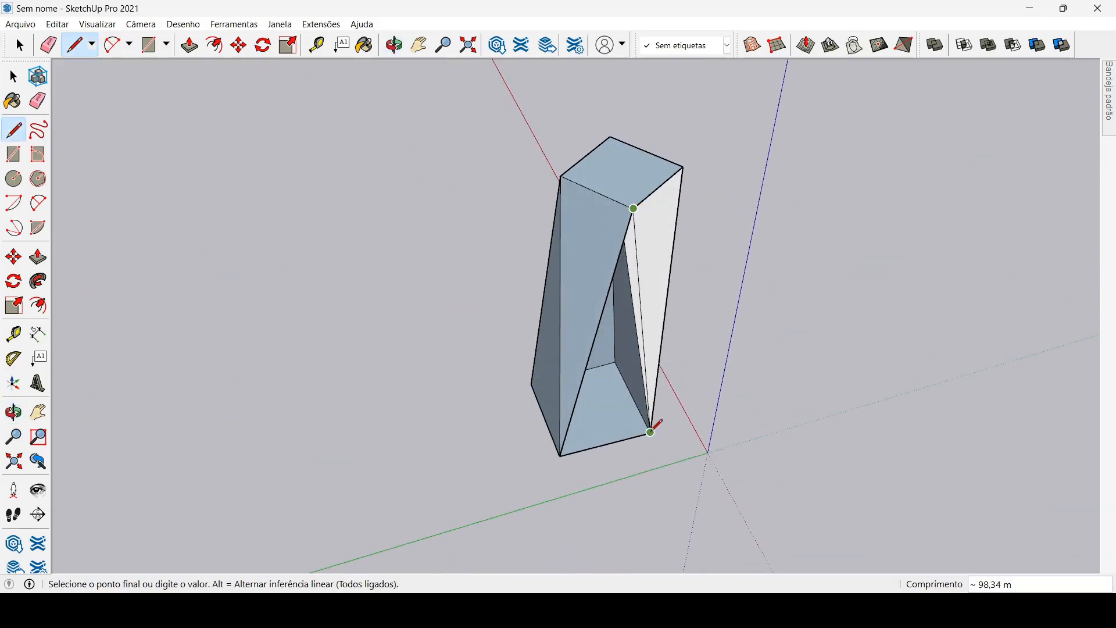
left_click(651, 432)
mouse_move(660, 399)
middle_mouse_down()
mouse_move(428, 349)
mouse_move(448, 346)
mouse_move(404, 398)
mouse_move(132, 331)
mouse_move(538, 403)
mouse_move(278, 372)
mouse_move(553, 254)
mouse_move(735, 424)
mouse_move(381, 480)
mouse_move(275, 446)
mouse_move(169, 465)
mouse_move(548, 451)
middle_mouse_up()
key("l")
middle_click_drag(680, 410, 672, 375)
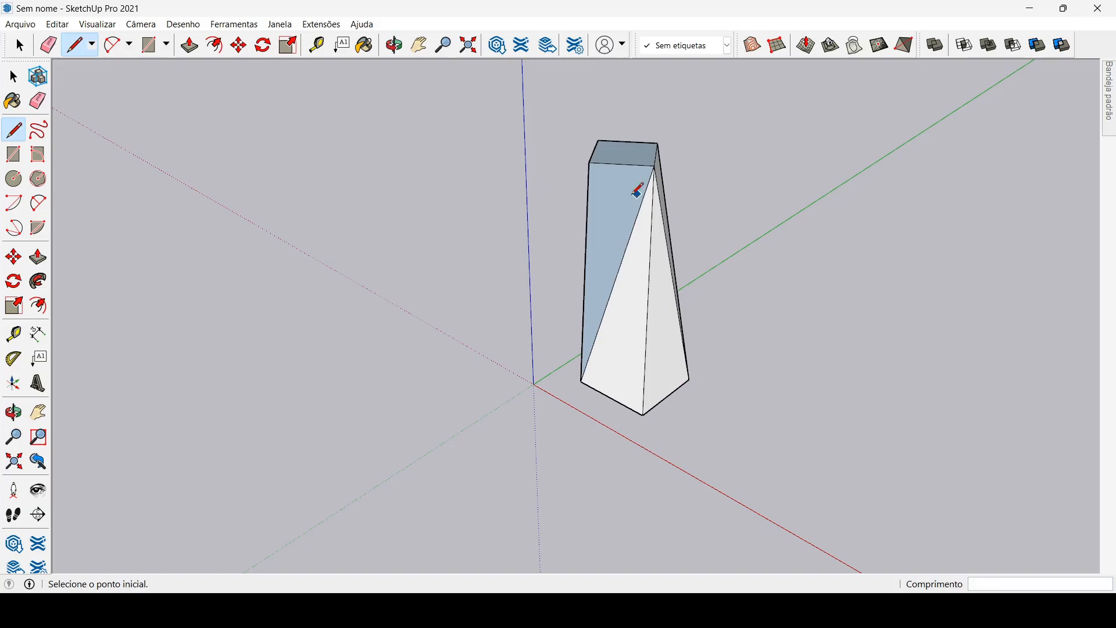
scroll(805, 295, "up", 1)
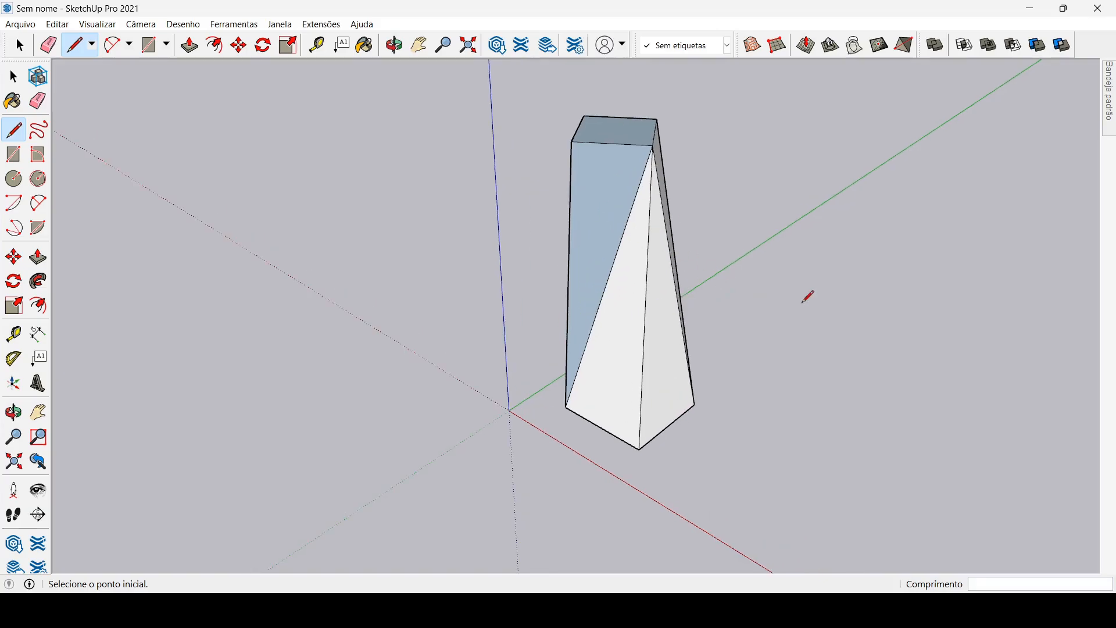
Select the entire twisted tower and delete it.
left_click(20, 45)
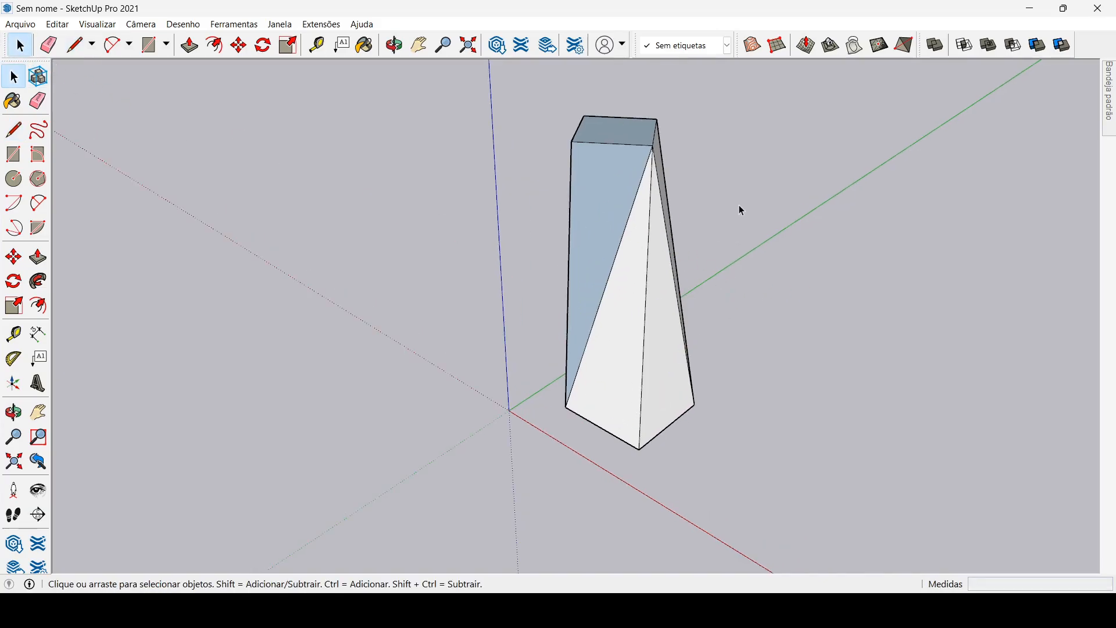
left_click_drag(740, 206, 364, 257)
key("Delete")
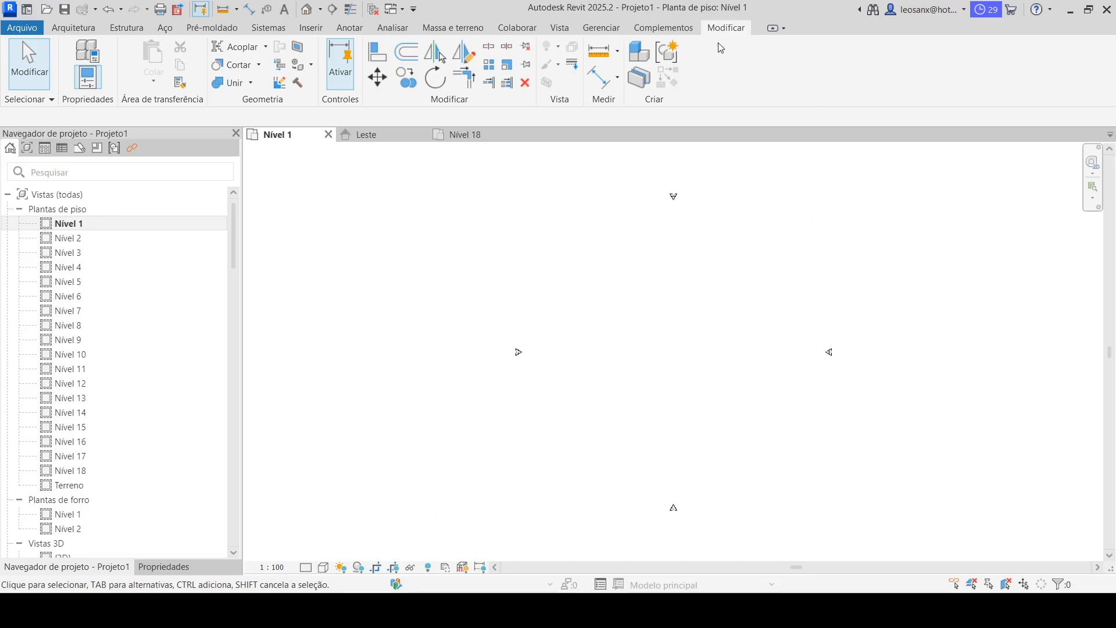
Start an in-place mass named Massa 1.
left_click(453, 28)
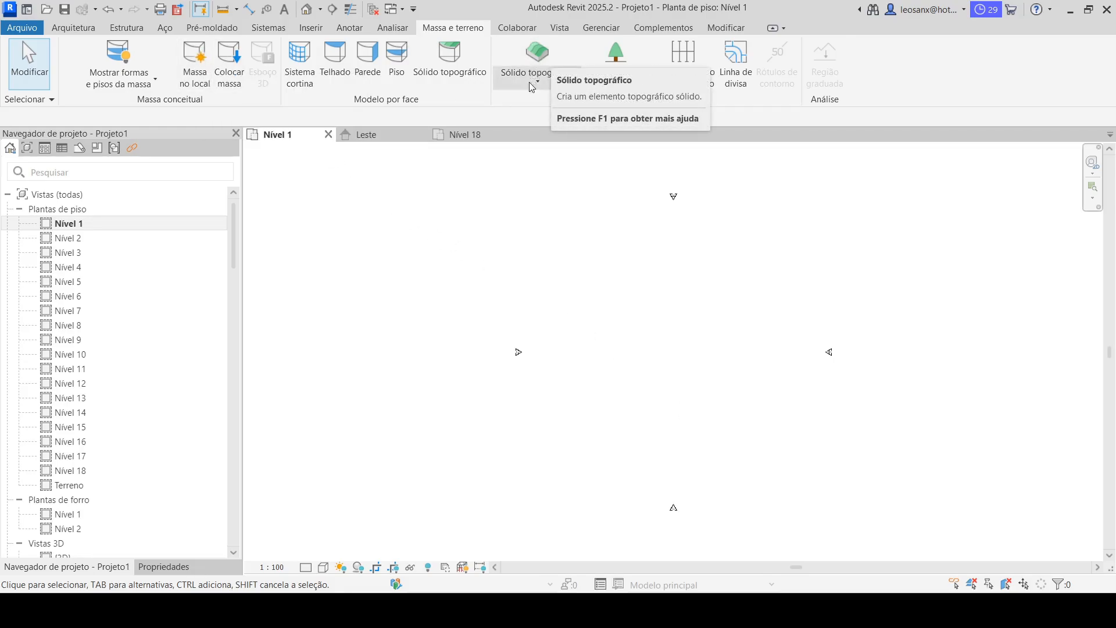
left_click(194, 56)
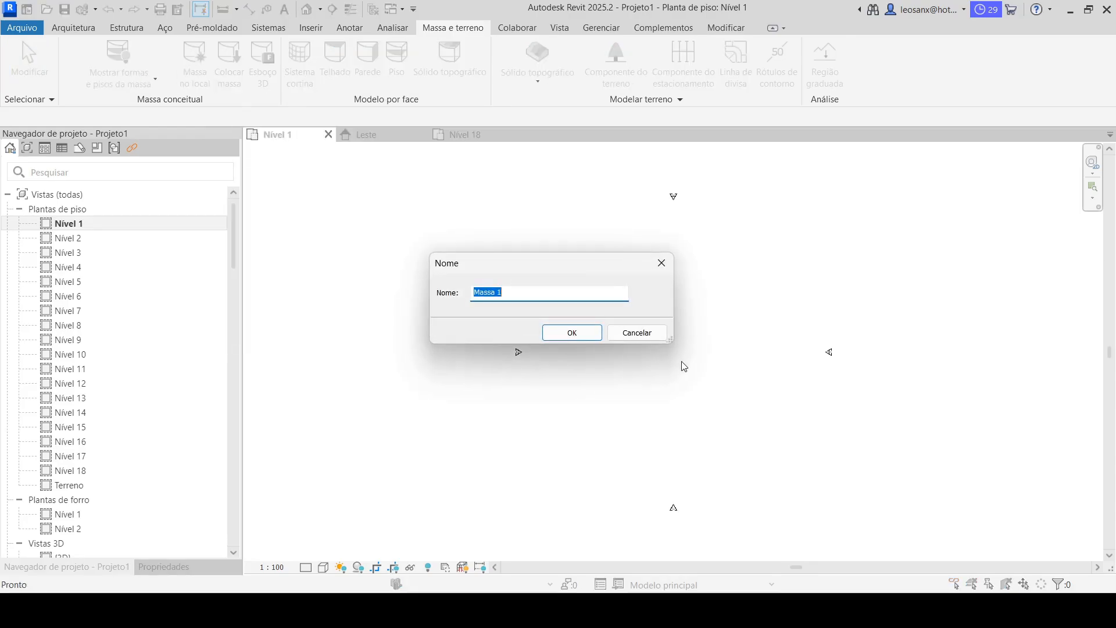
left_click(567, 332)
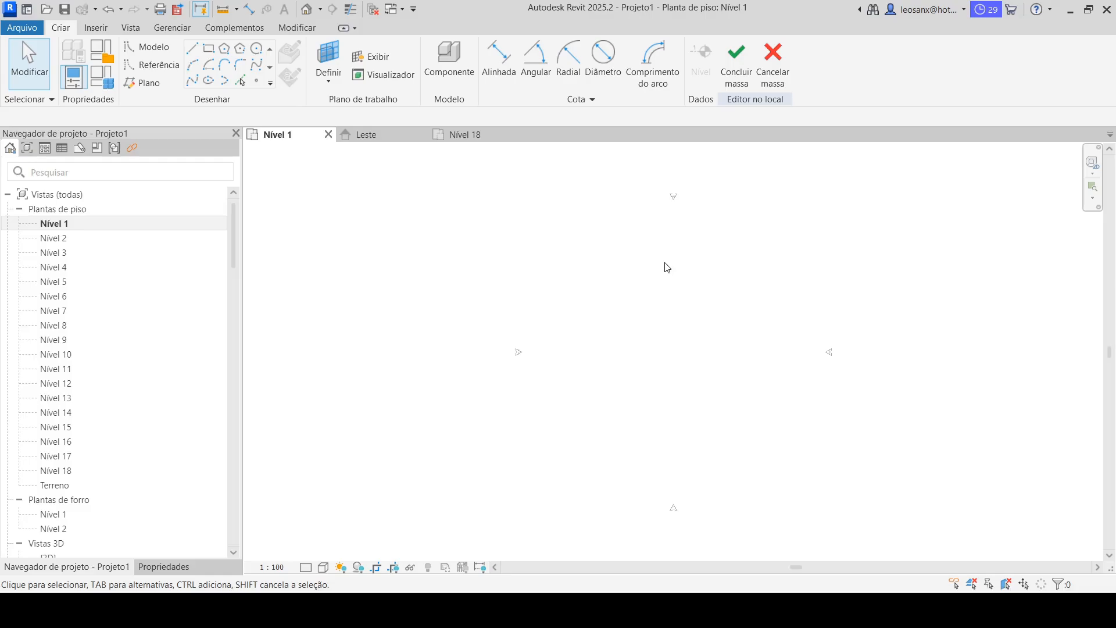
Draw a closed six-sided outline of connected model lines on Nível 1, bent on its long sides, with a lower edge about 20 m long.
left_click(193, 51)
left_click(633, 443)
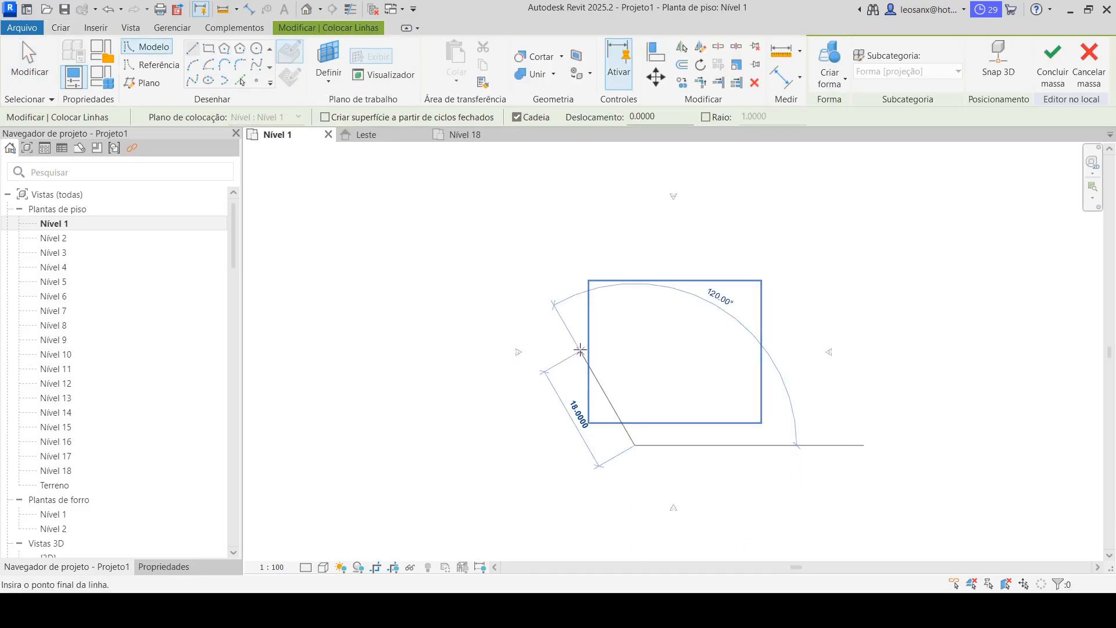
left_click(579, 337)
left_click(615, 242)
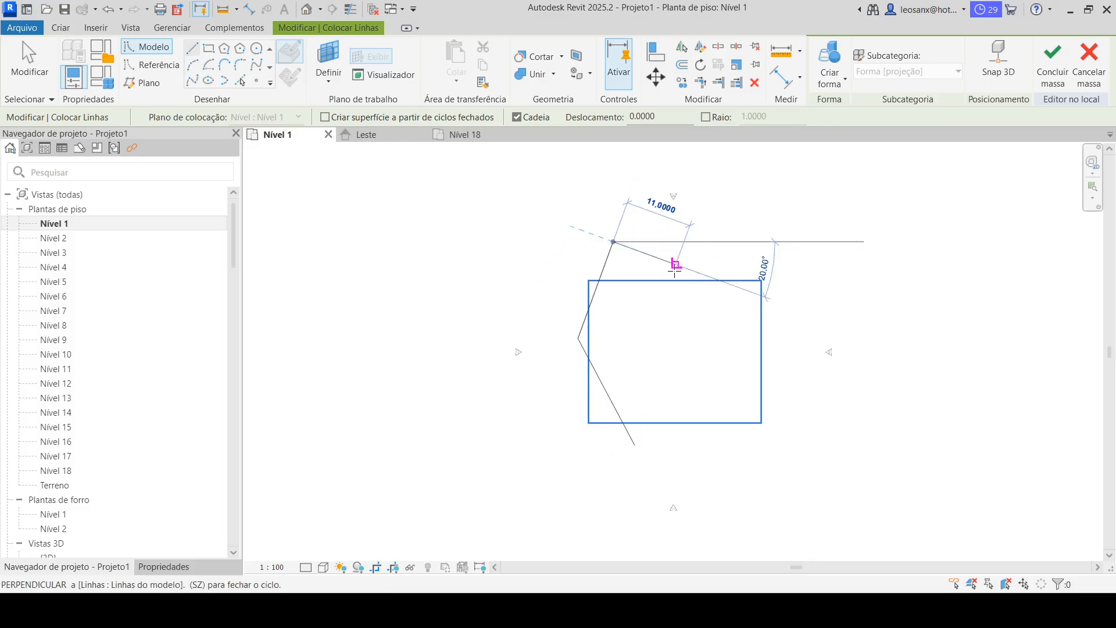
left_click(692, 270)
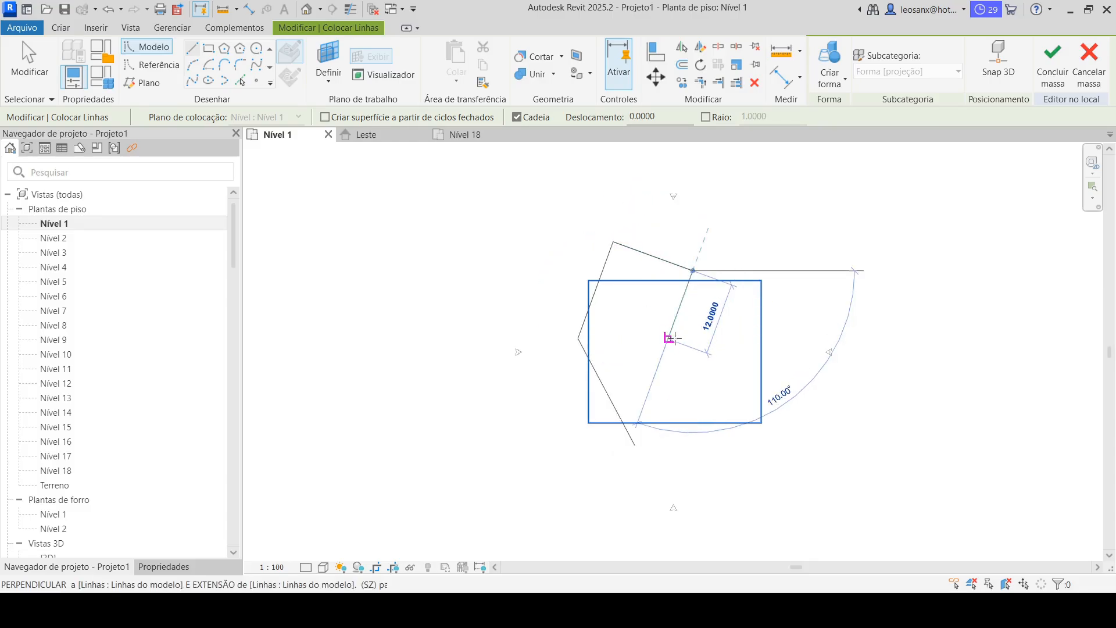
left_click(673, 327)
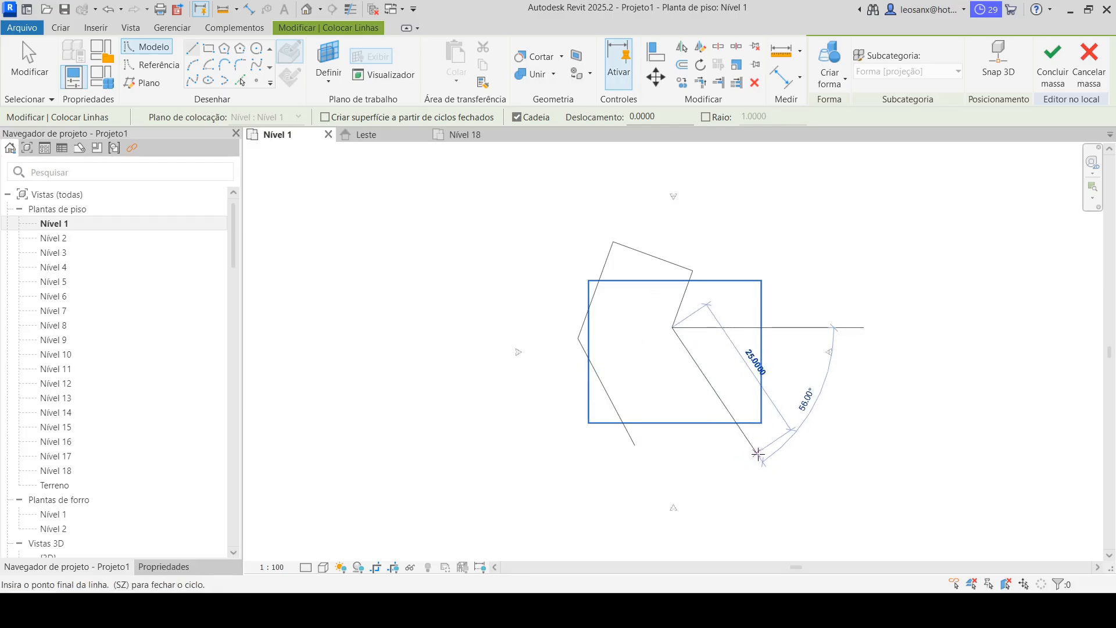
left_click(751, 476)
left_click(635, 445)
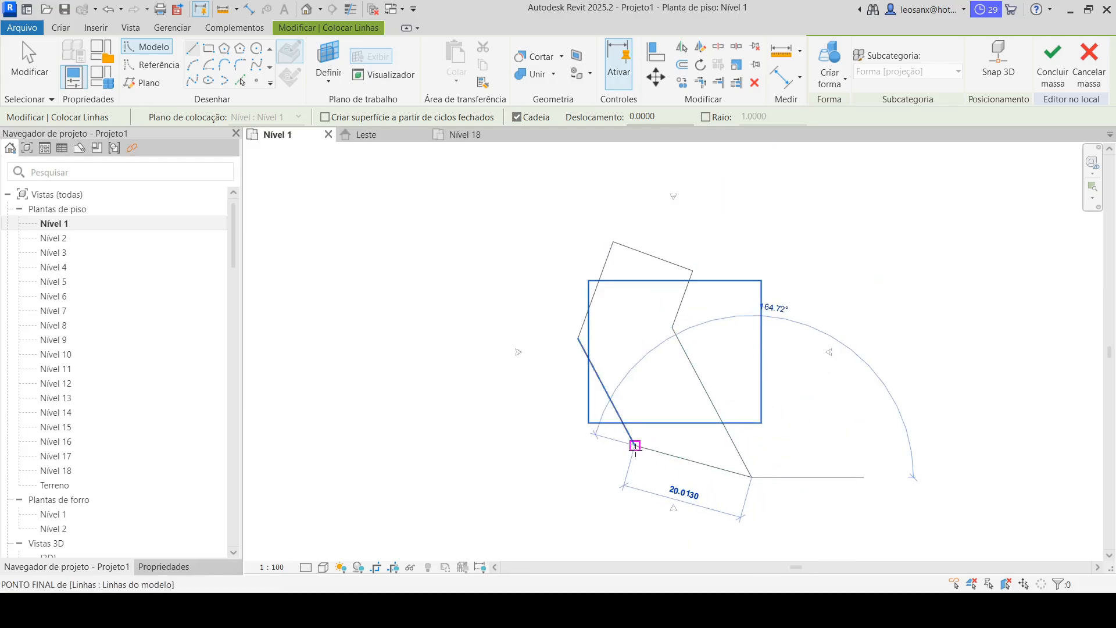
left_click(30, 63)
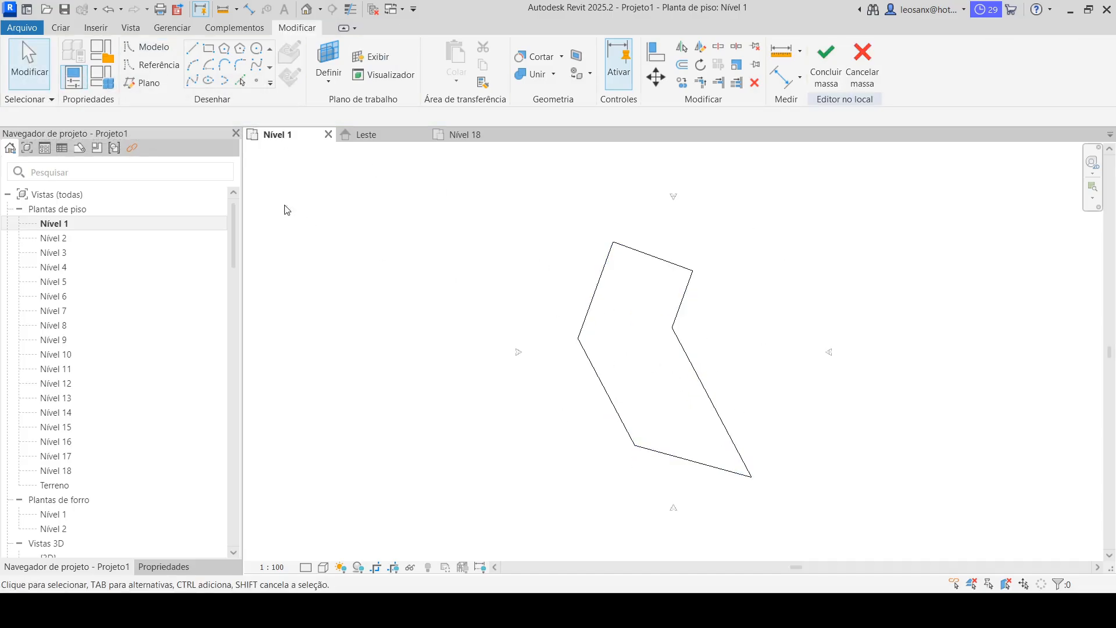
Open the {3D} view to show the base outline together with all the levels.
key("Tab")
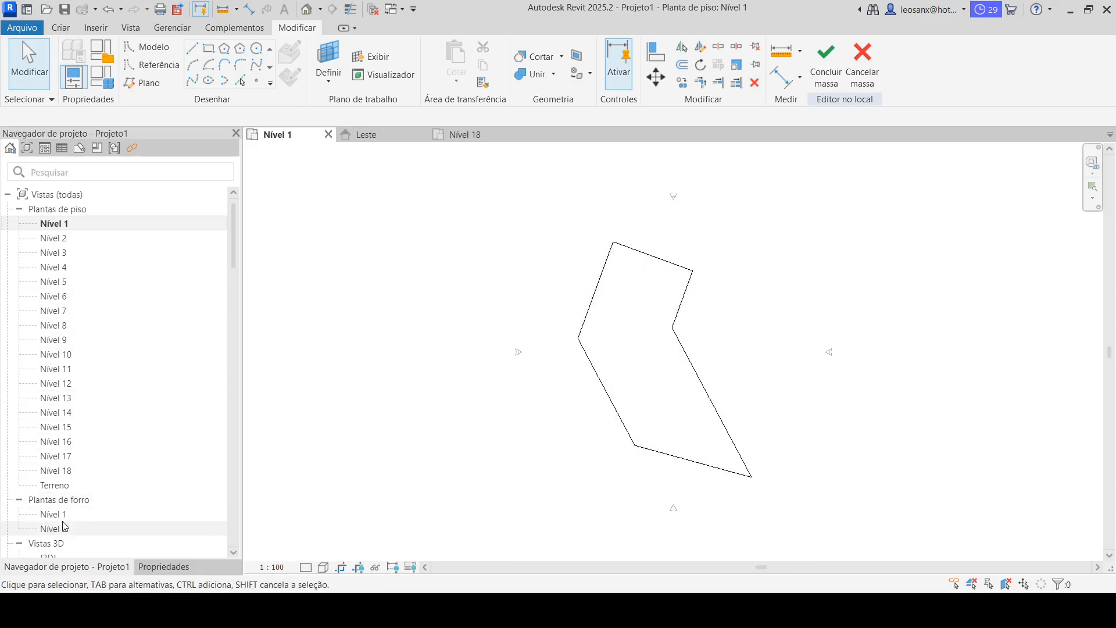
scroll(55, 407, "down", 2)
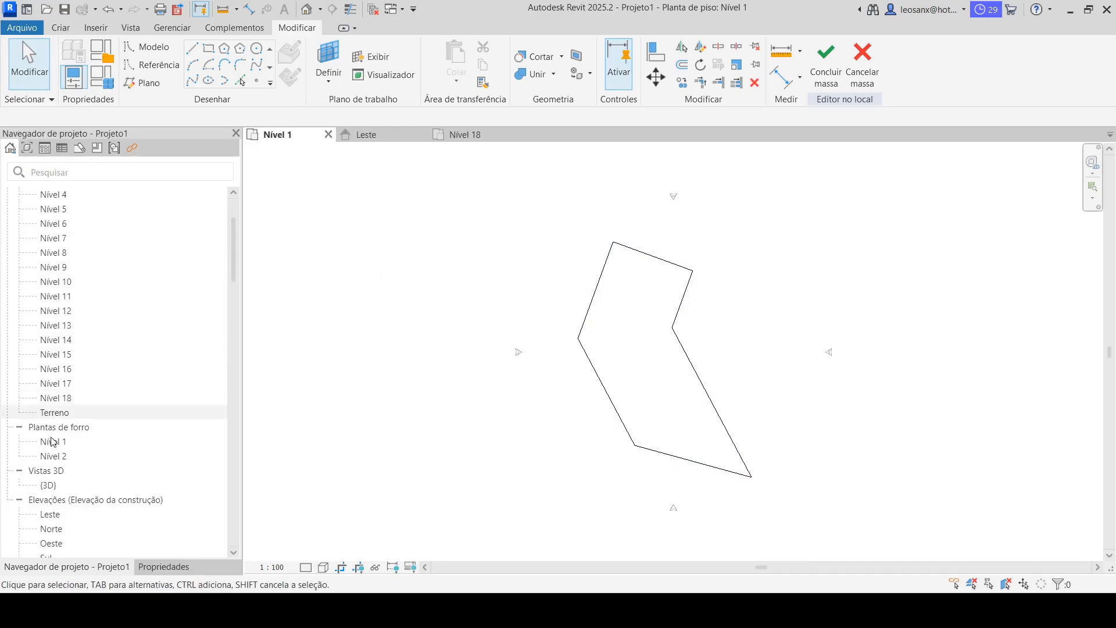
double_click(52, 485)
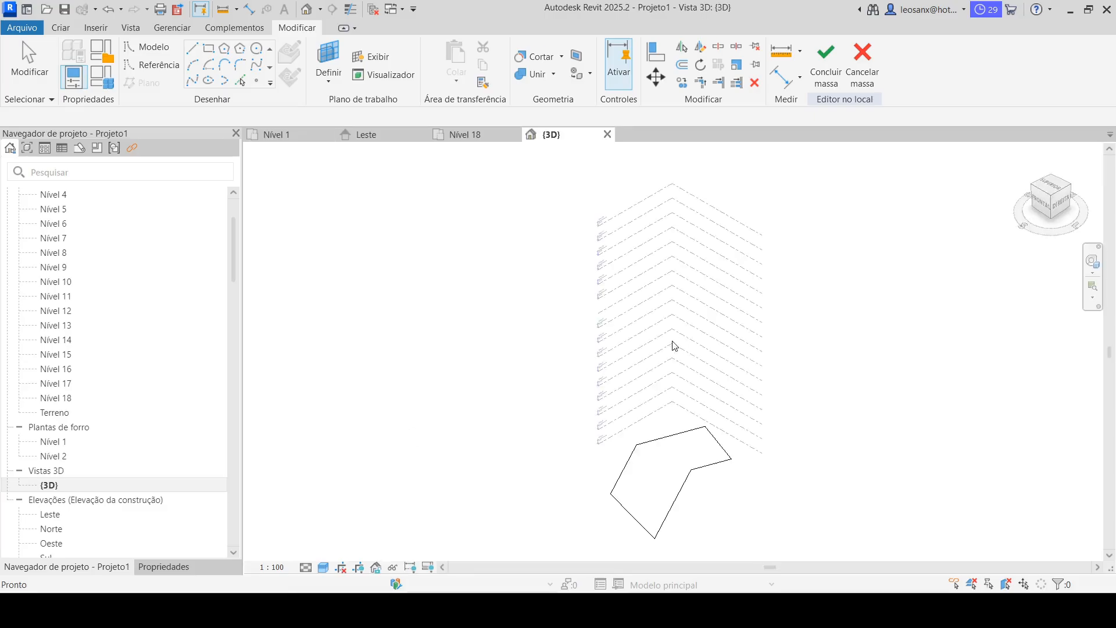
scroll(634, 316, "down", 3)
scroll(686, 409, "up", 2)
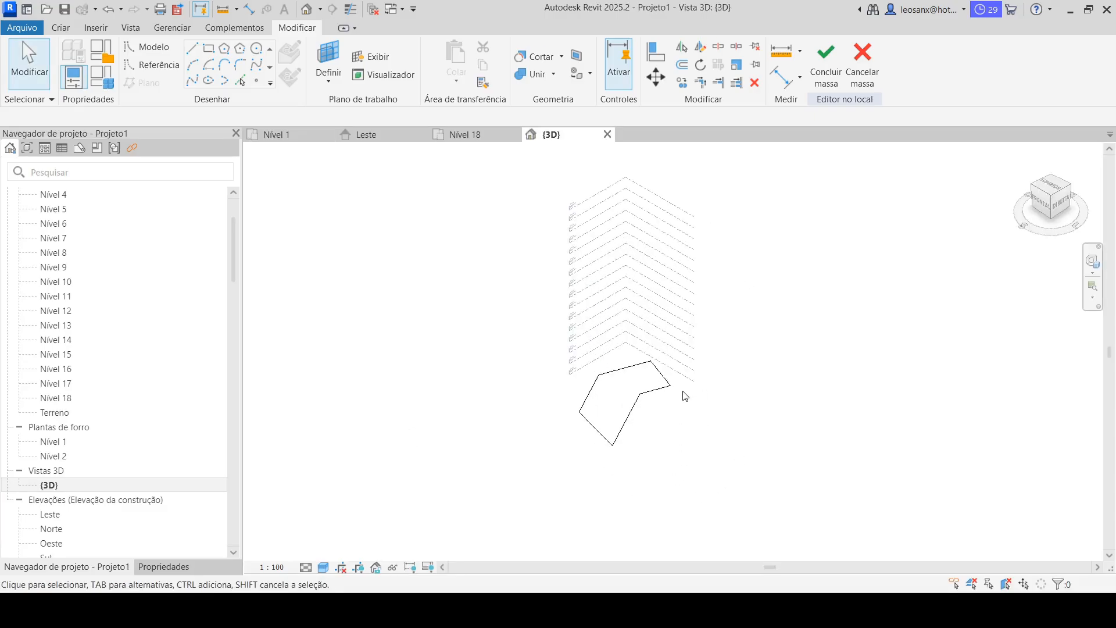
Select the whole base outline and create a solid form from it.
left_click(626, 374)
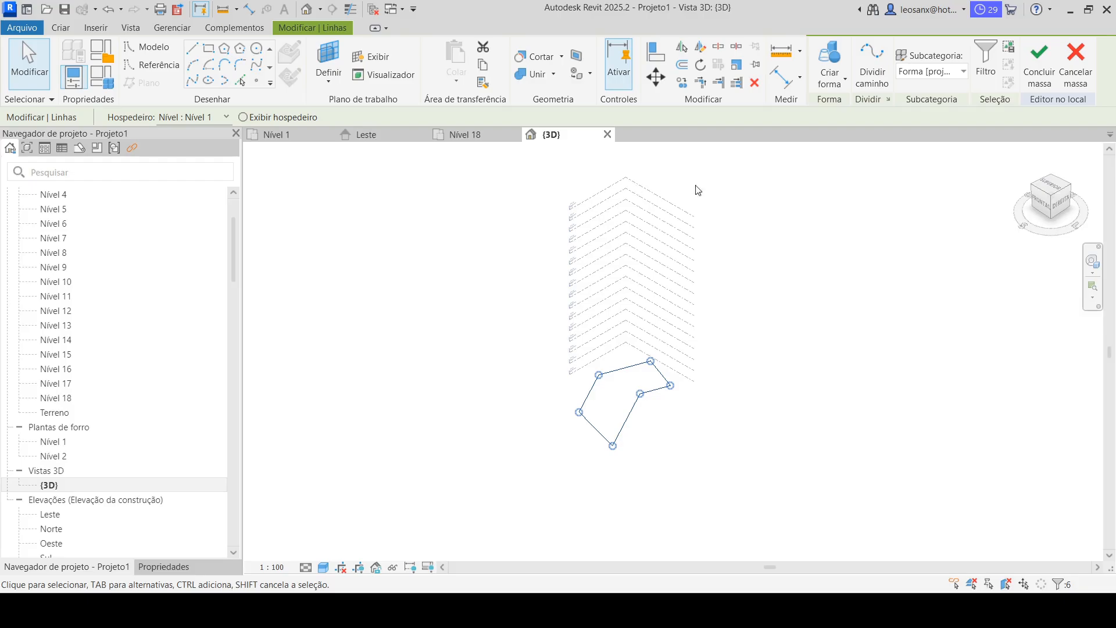
left_click(812, 358)
left_click(638, 403)
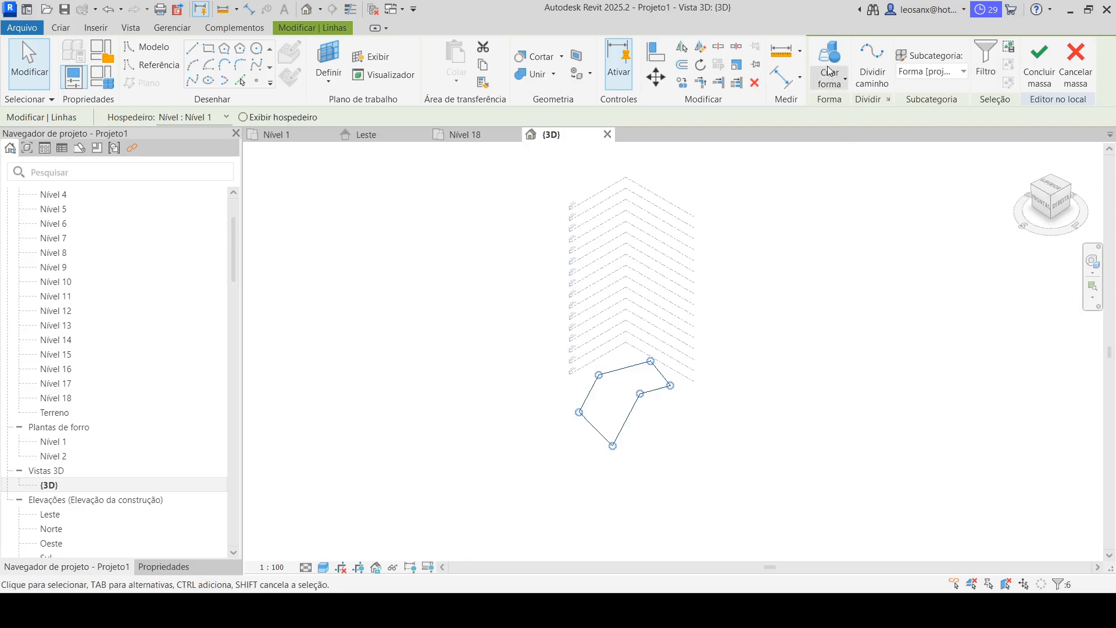
left_click(839, 80)
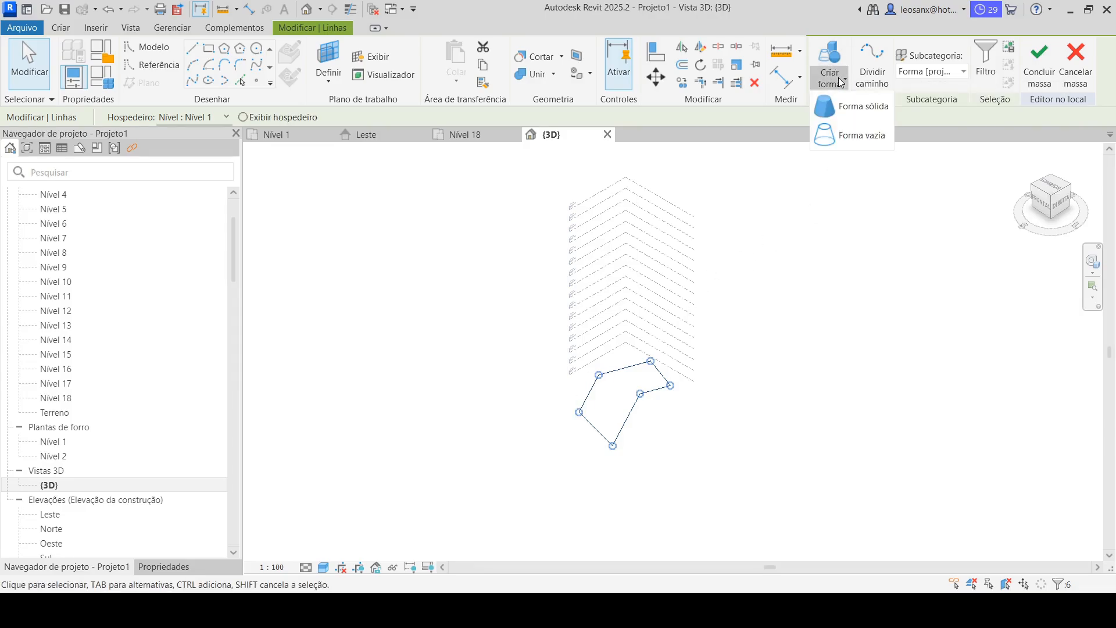
left_click(829, 107)
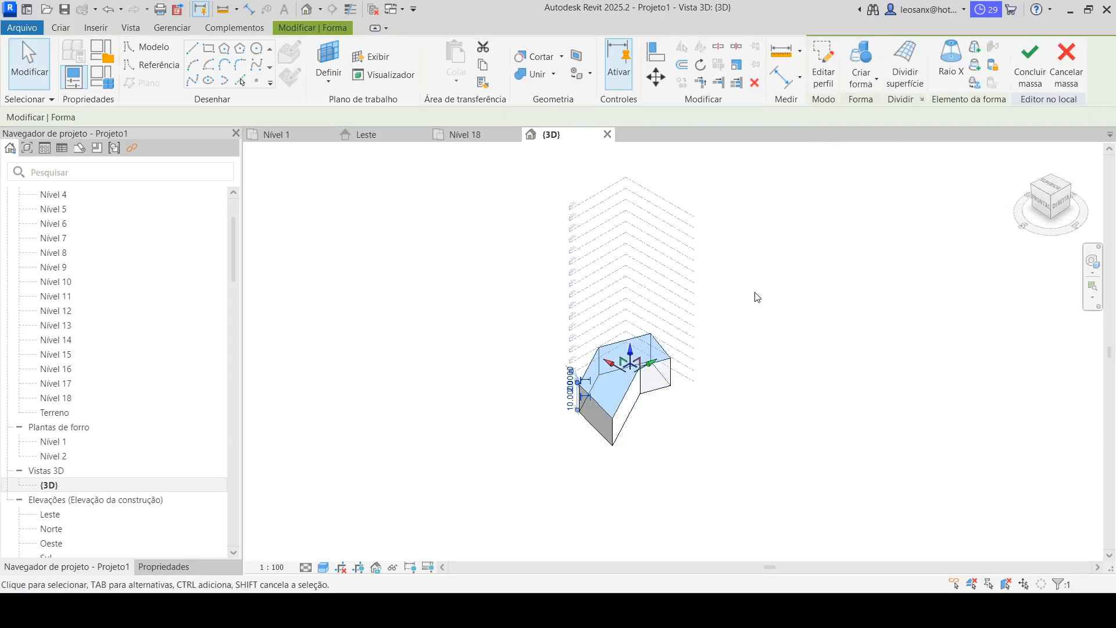
Raise the solid's top face to the height of Nível 18 and inspect the straight tower from several angles.
left_click_drag(630, 352, 693, 220)
left_click_drag(694, 212, 691, 194)
left_click(872, 403)
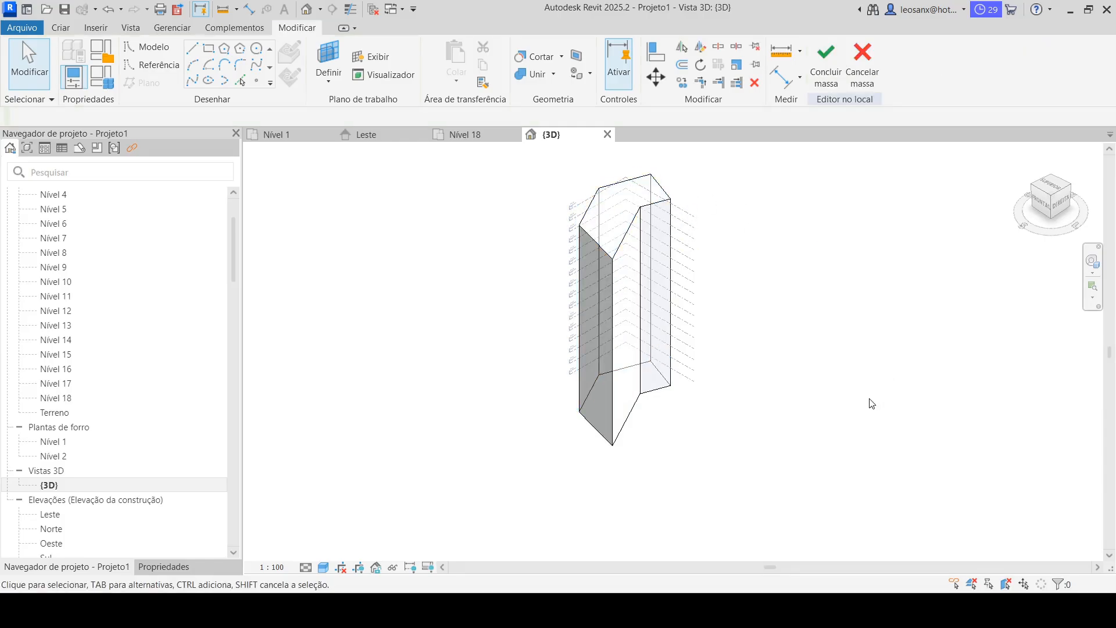
middle_click_drag(695, 417, 788, 418, "shift")
middle_click_drag(714, 498, 450, 426, "shift")
middle_click_drag(640, 513, 811, 584, "shift")
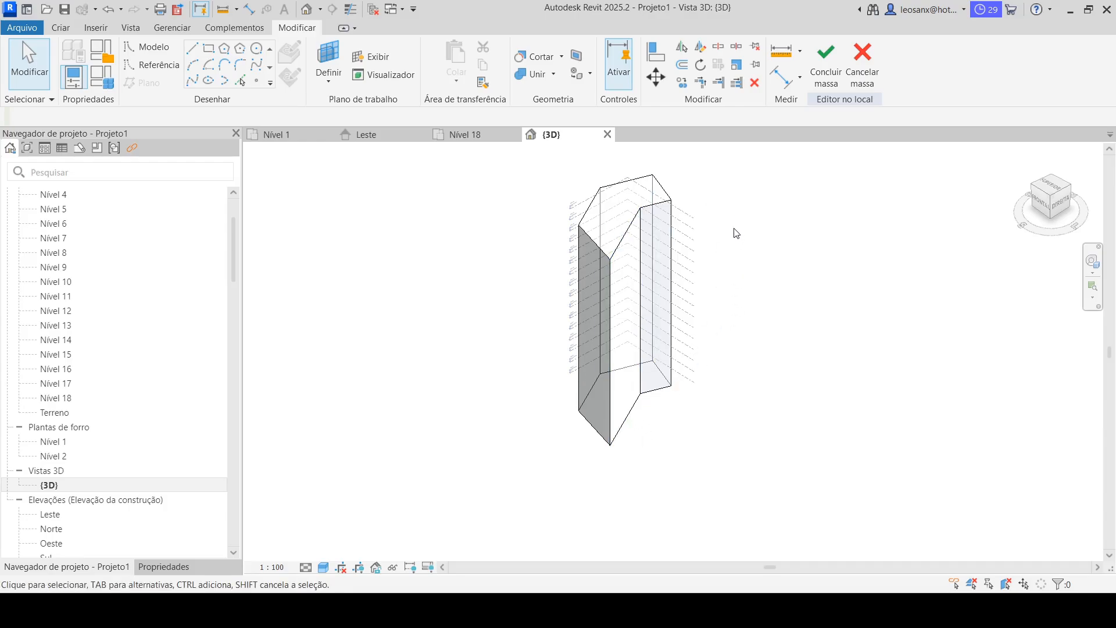
Undo the solid form back to the flat base outline, keeping all six of its lines.
key("ctrl+z")
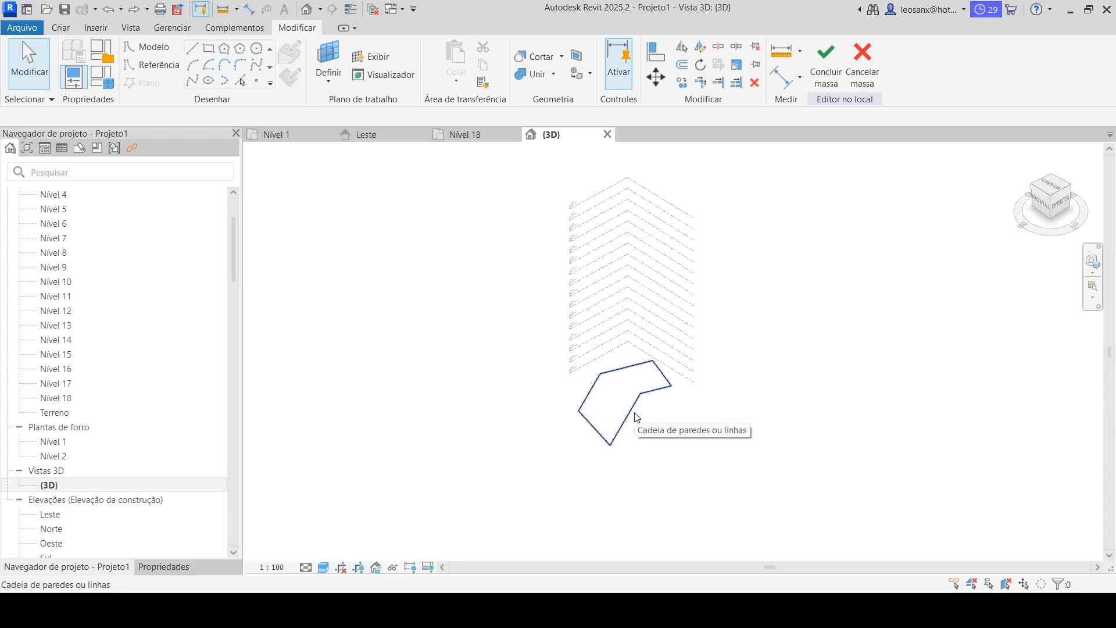
key("ctrl+z")
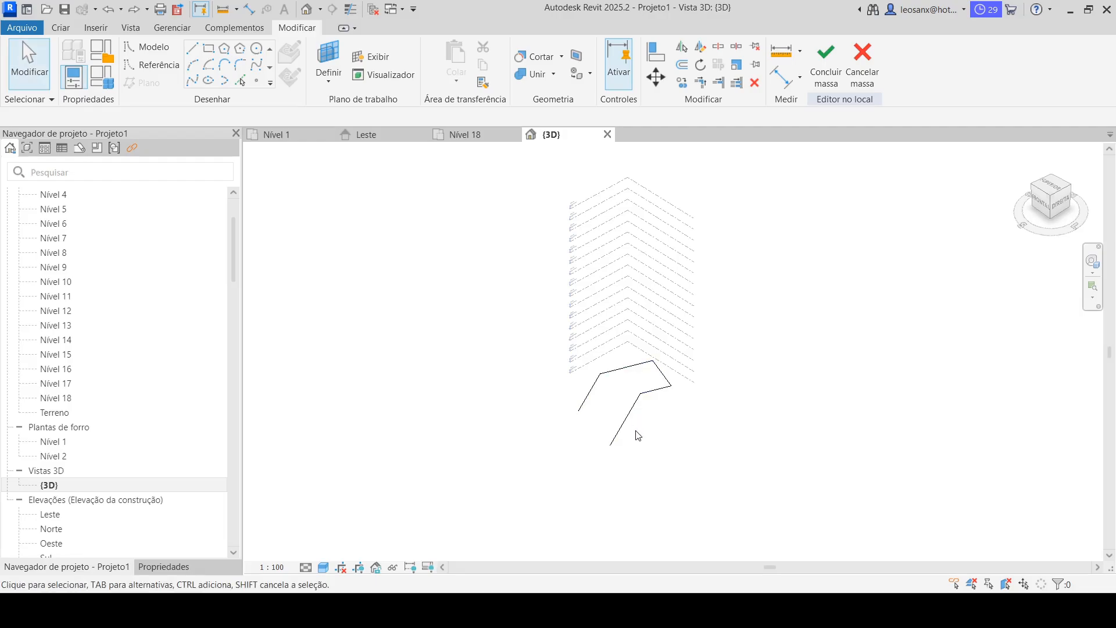
key("ctrl+y")
Copy the entire base outline and paste it aligned to Nível 18.
left_click_drag(513, 347, 699, 492)
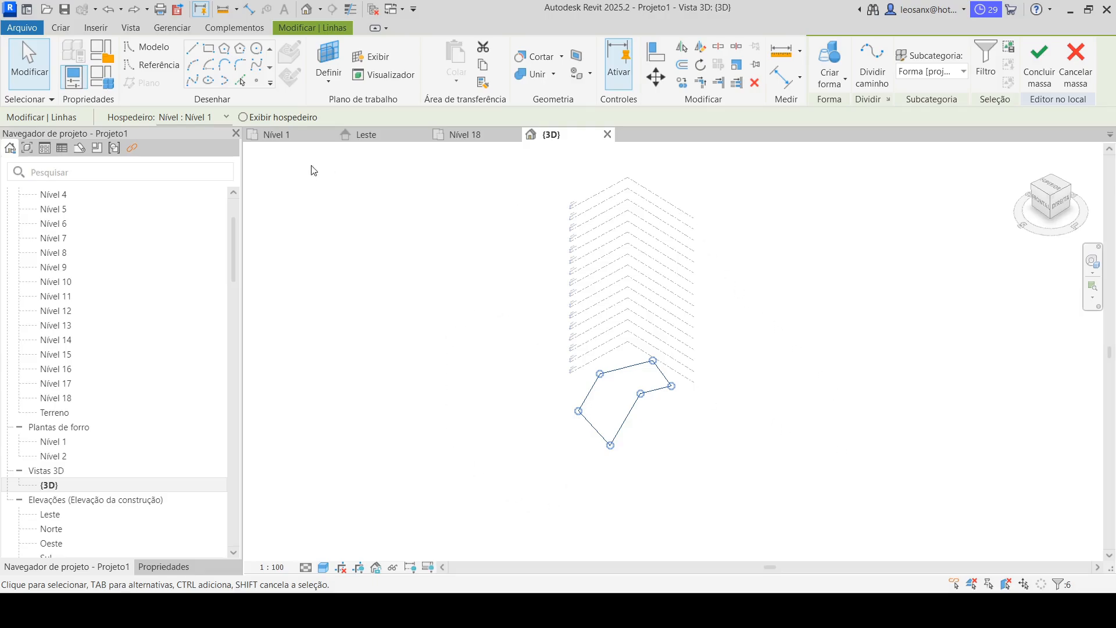
left_click(483, 62)
left_click(459, 81)
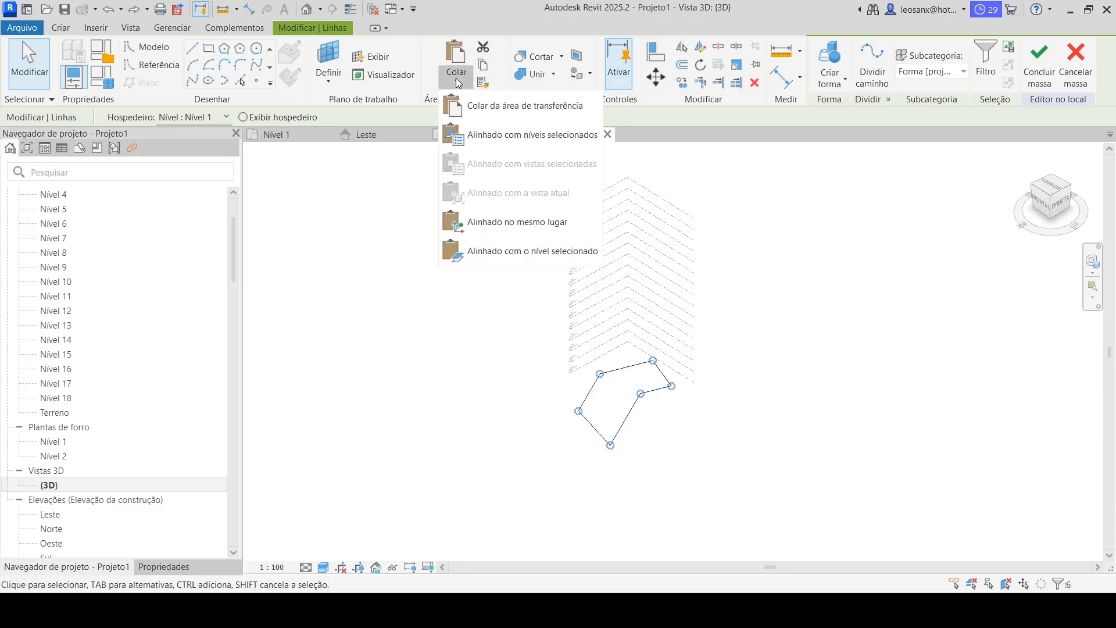
left_click(505, 138)
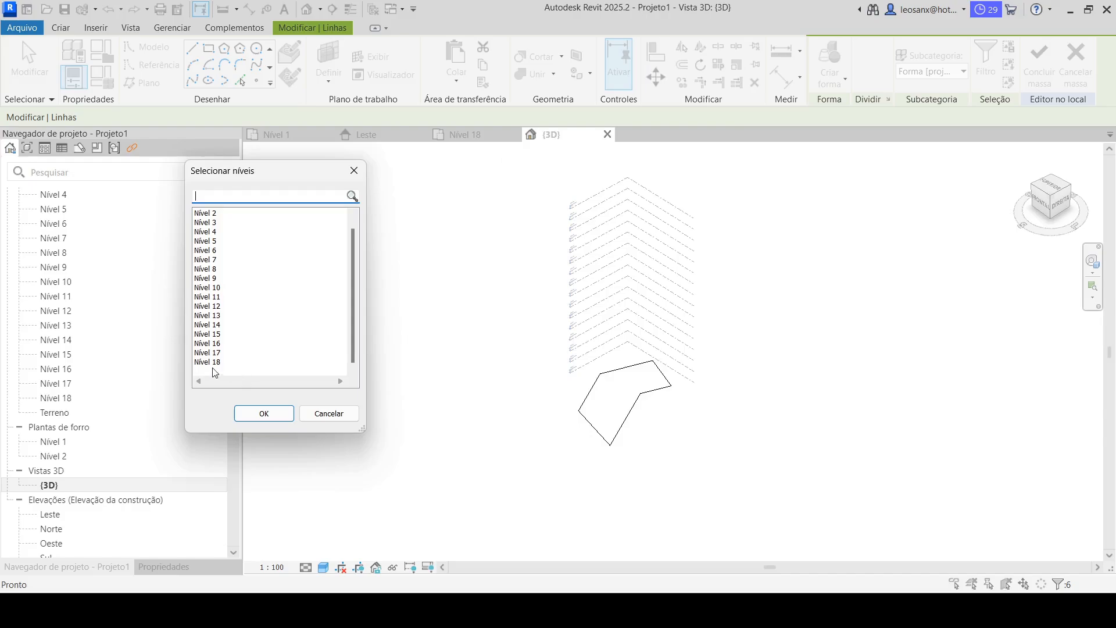
left_click(213, 363)
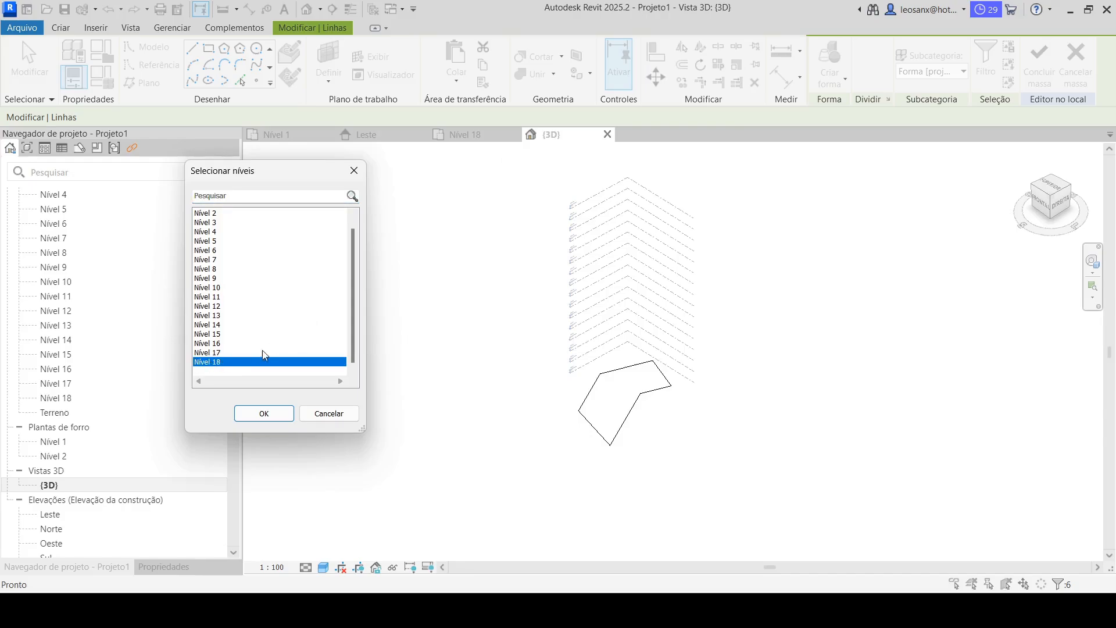
left_click(275, 414)
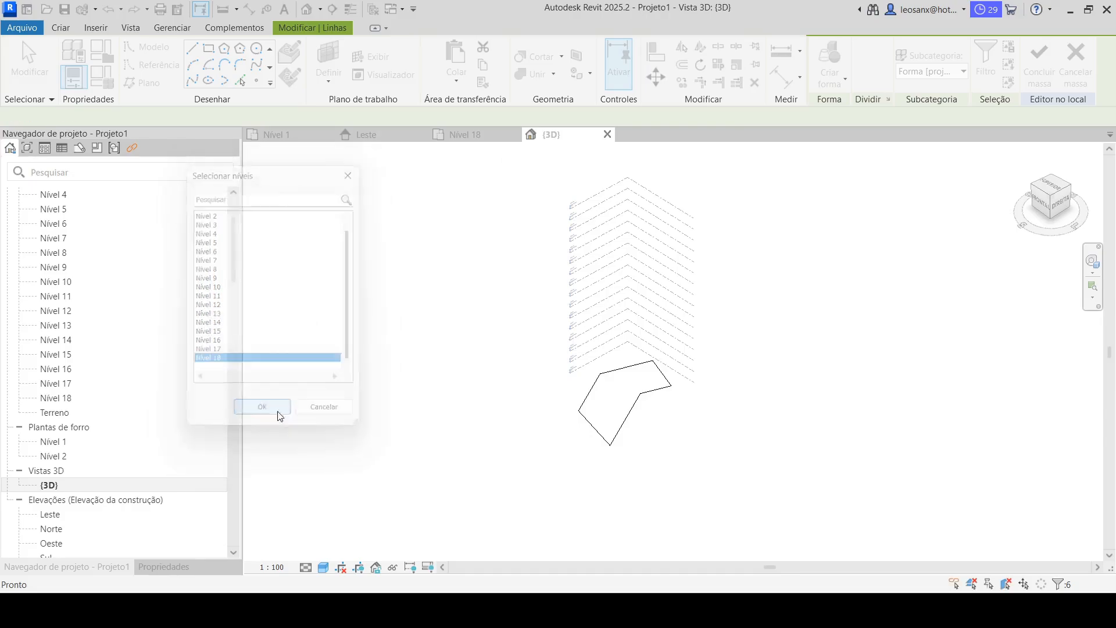
left_click(821, 327)
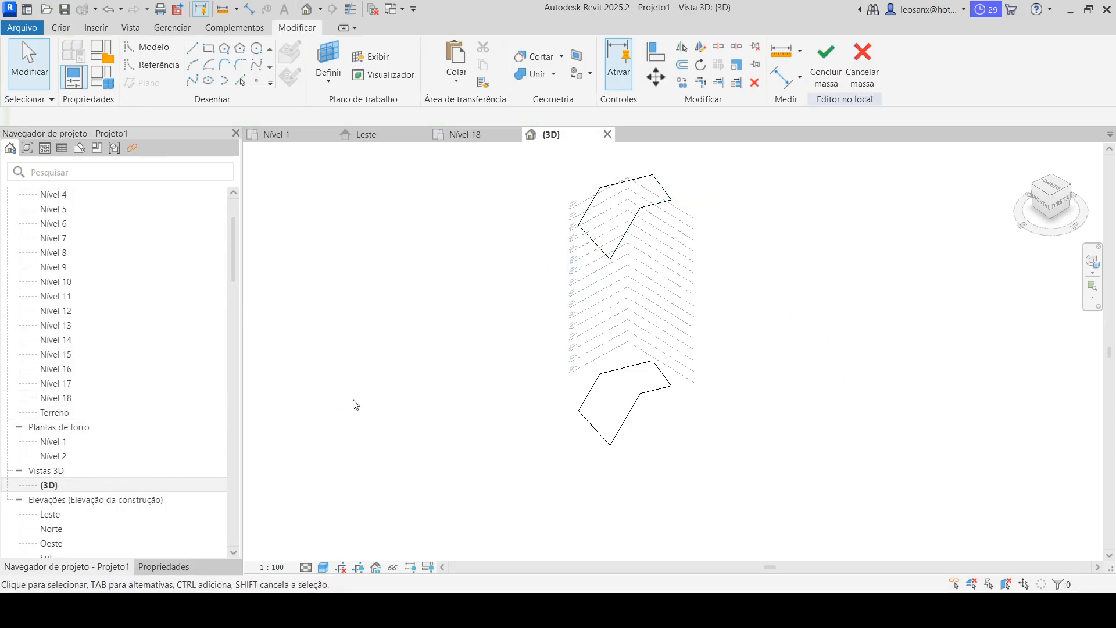
In the Nível 18 floor plan, reshape the copied outline by moving its lower-right, middle-left and upper-left corners to form a smaller shape.
double_click(53, 399)
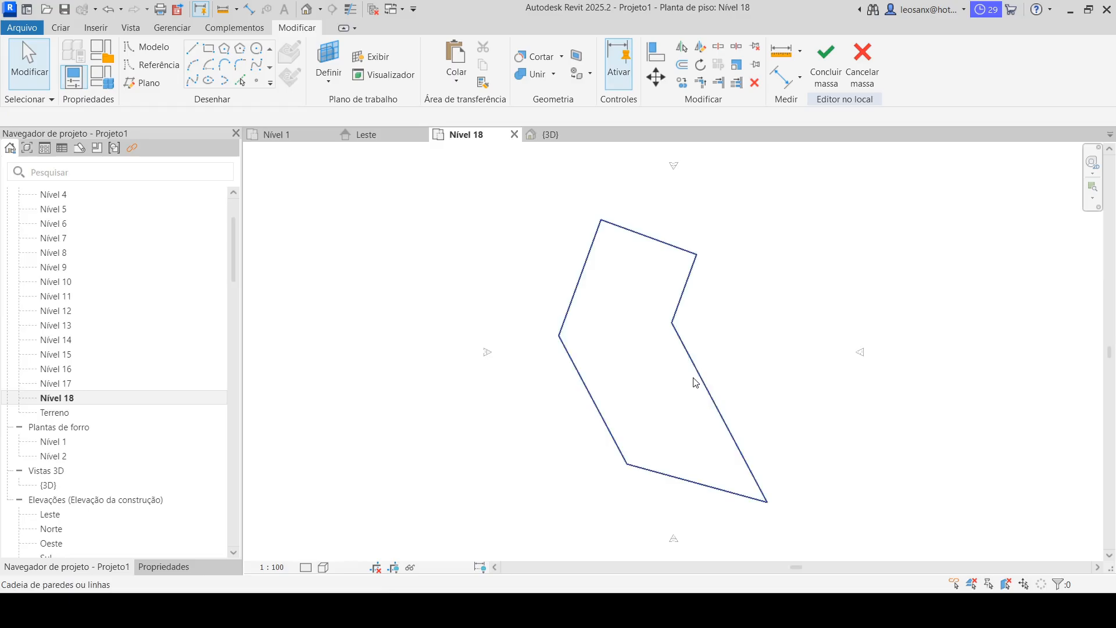
scroll(593, 242, "down", 2)
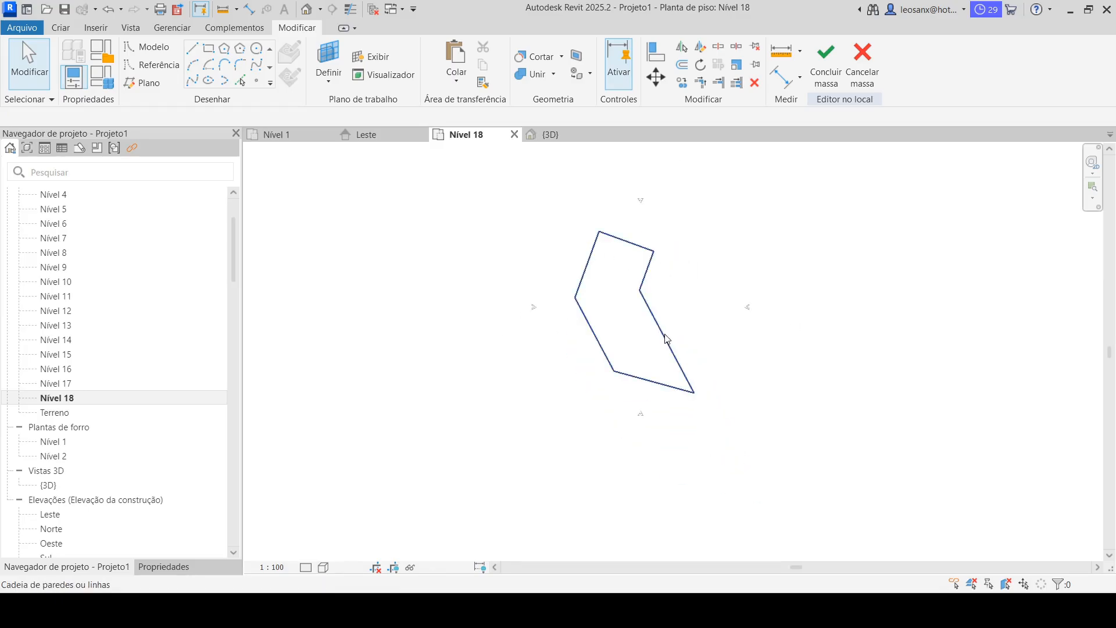
left_click(665, 336)
left_click_drag(694, 393, 658, 358)
left_click_drag(577, 301, 593, 336)
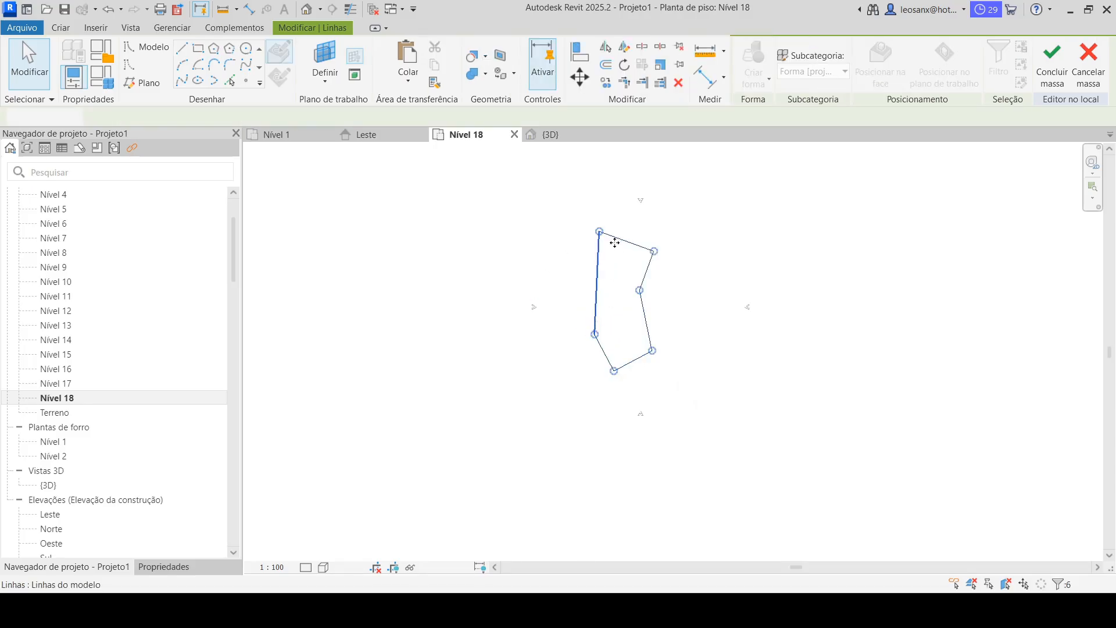
left_click_drag(598, 231, 576, 260)
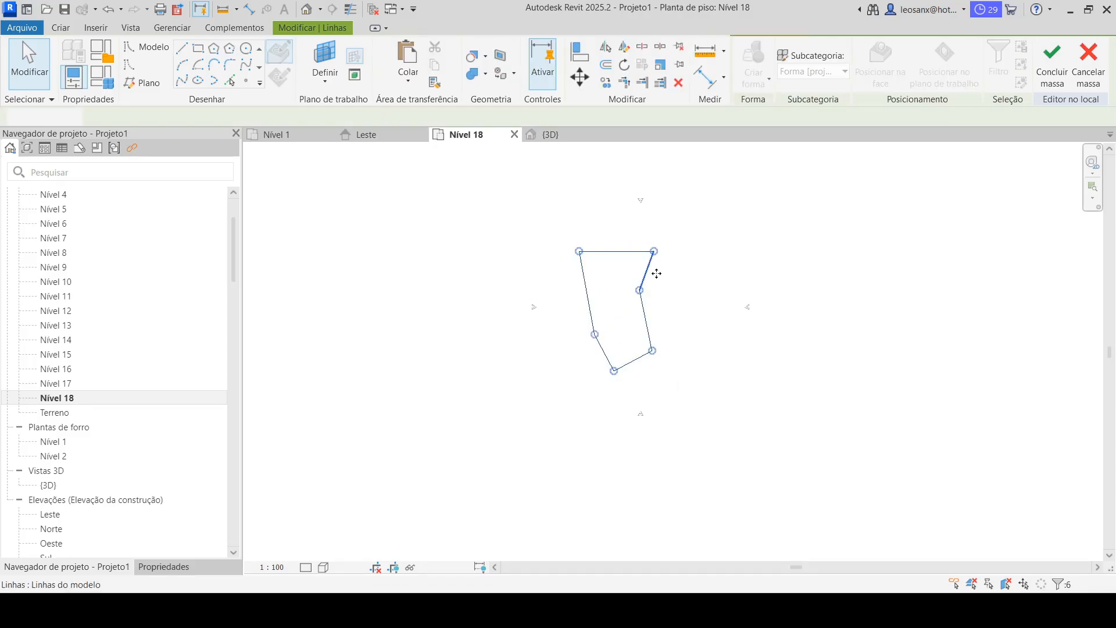
Move the upper-right corner of the Nível 18 outline inward so the short edge below it runs vertically.
mouse_move(649, 269)
left_mouse_down()
mouse_move(665, 278)
mouse_move(646, 272)
left_mouse_up()
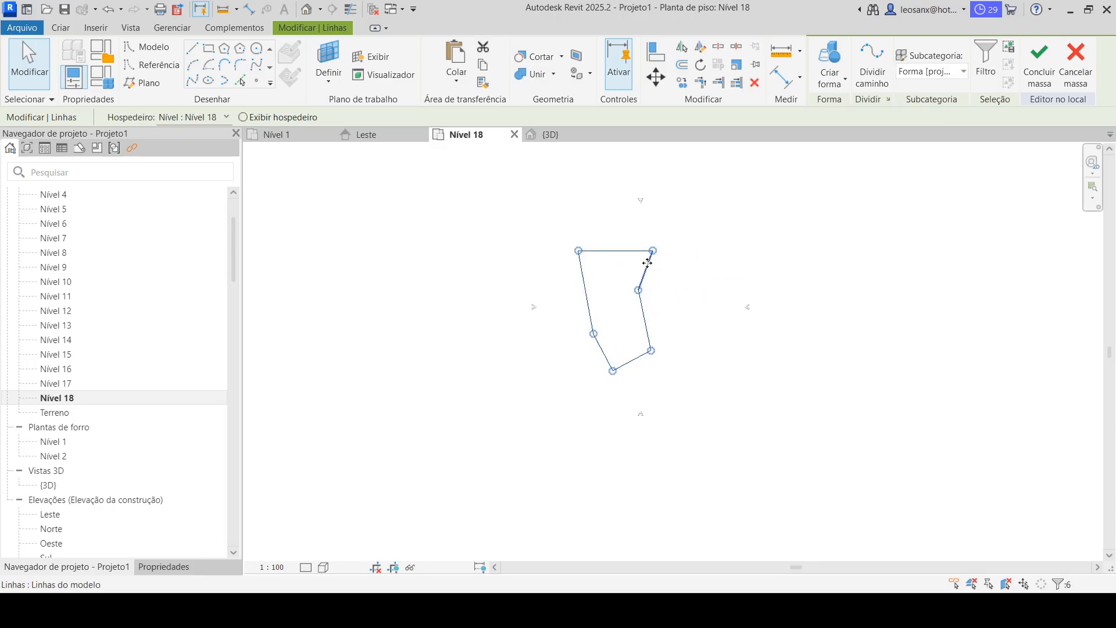
left_click(674, 233)
key("Tab")
left_click(652, 256)
left_click_drag(651, 252, 638, 259)
left_click(739, 262)
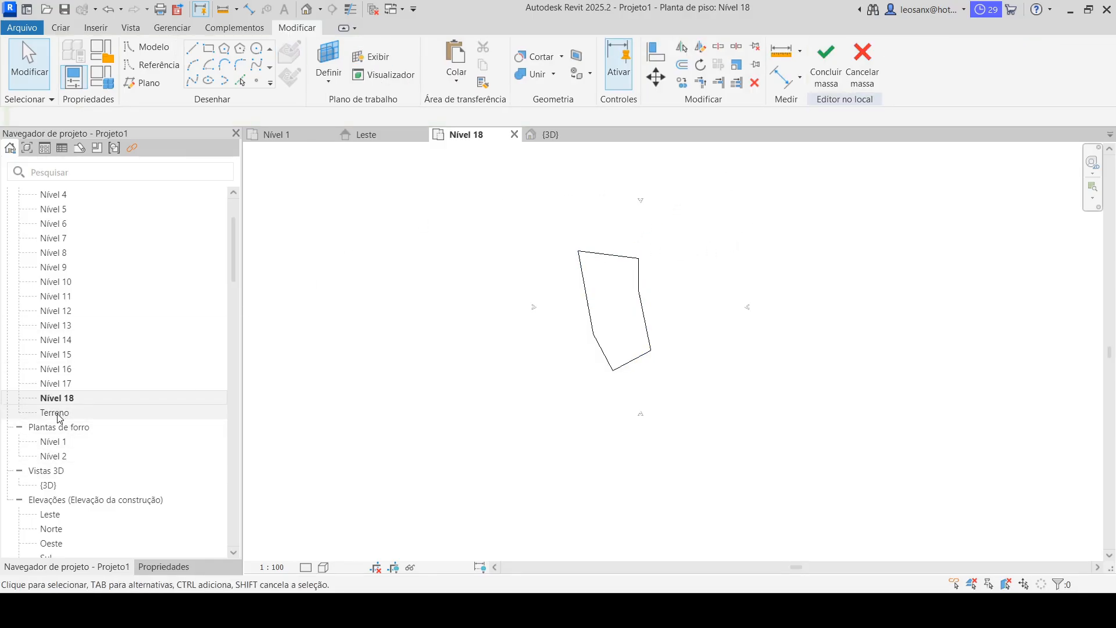
In the 3D view, move the front corner of the Nível 18 outline slightly inward to align its adjoining edges.
double_click(52, 487)
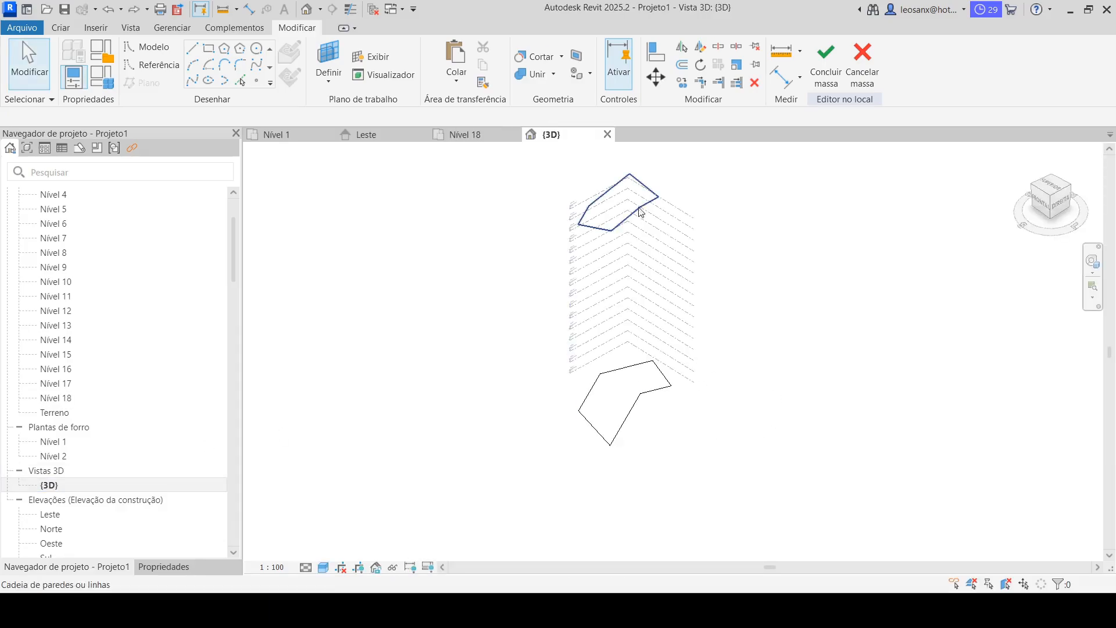
scroll(643, 215, "up", 3)
left_click(596, 275)
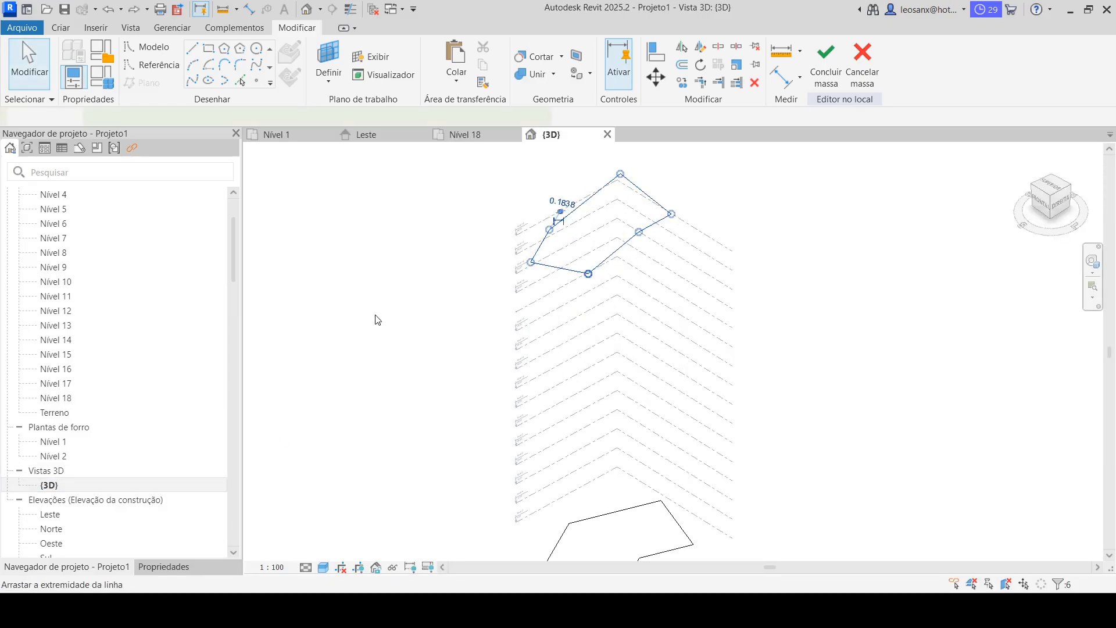
left_click_drag(588, 273, 588, 259)
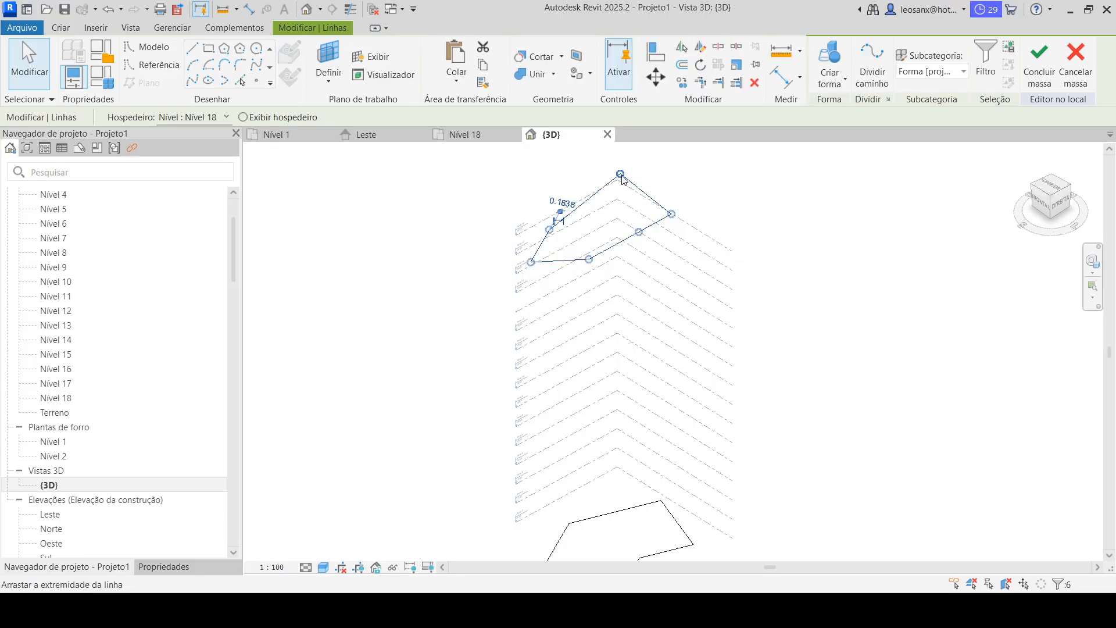
left_click(712, 197)
Try creating a solid form from only the Nível 1 outline and stretching it upward, and undo both operations.
scroll(477, 193, "down", 2)
middle_click_drag(660, 406, 585, 259, "shift")
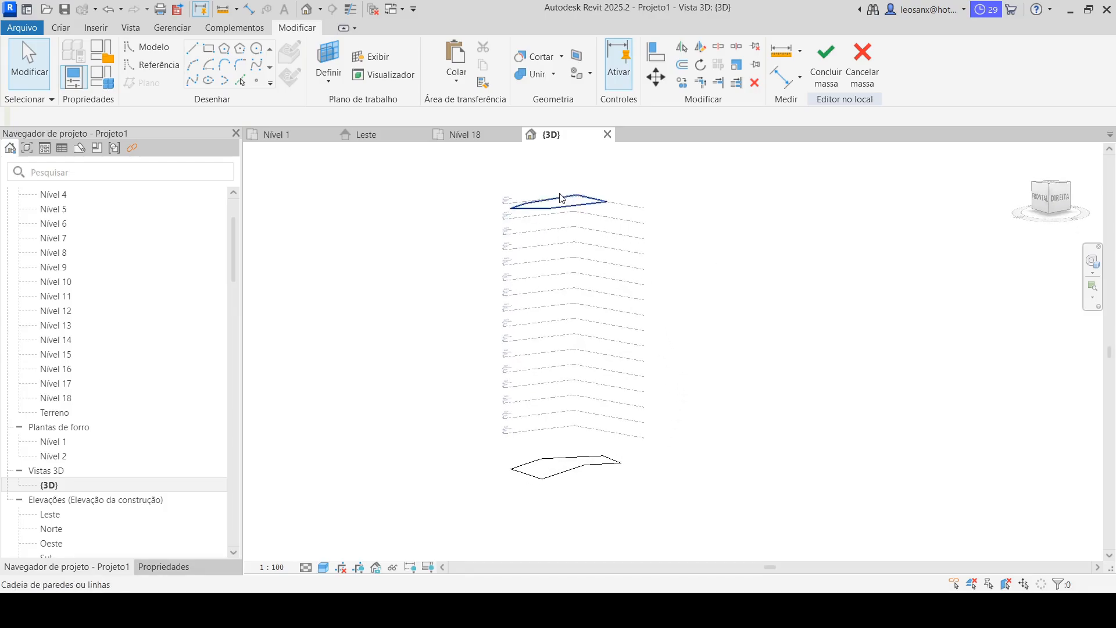
middle_click_drag(765, 331, 611, 418, "shift")
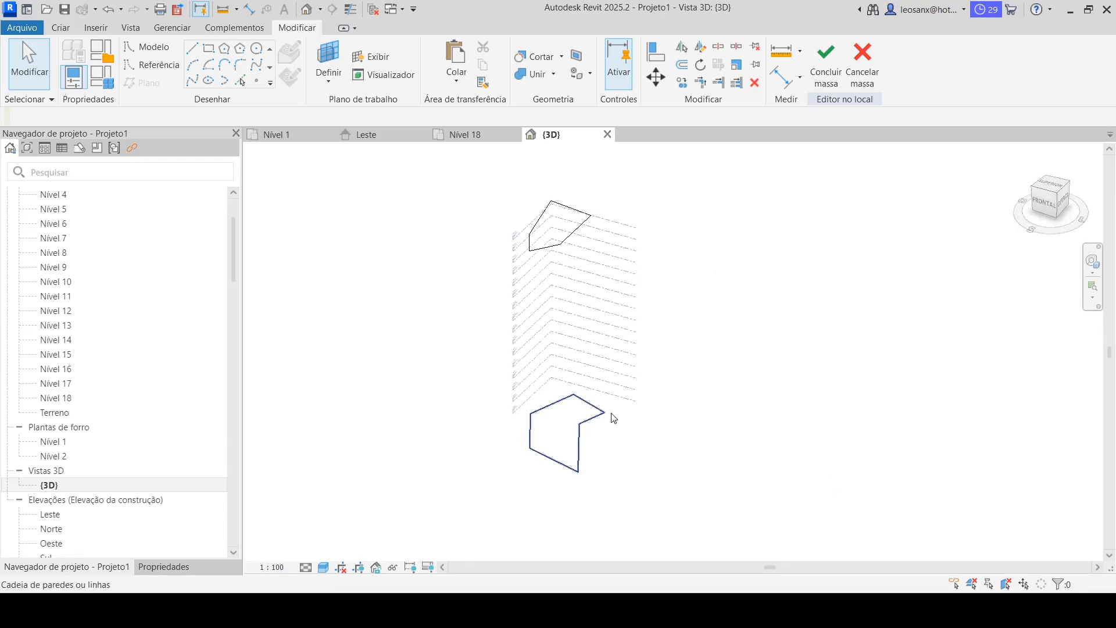
middle_click_drag(645, 536, 736, 467, "shift")
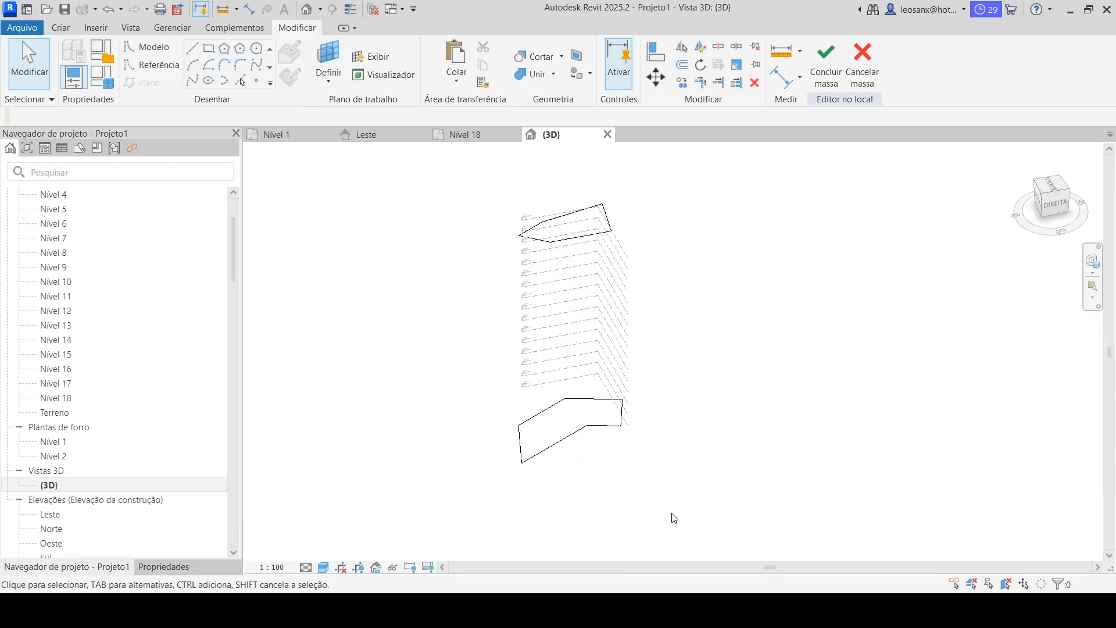
middle_click_drag(673, 518, 627, 483, "shift")
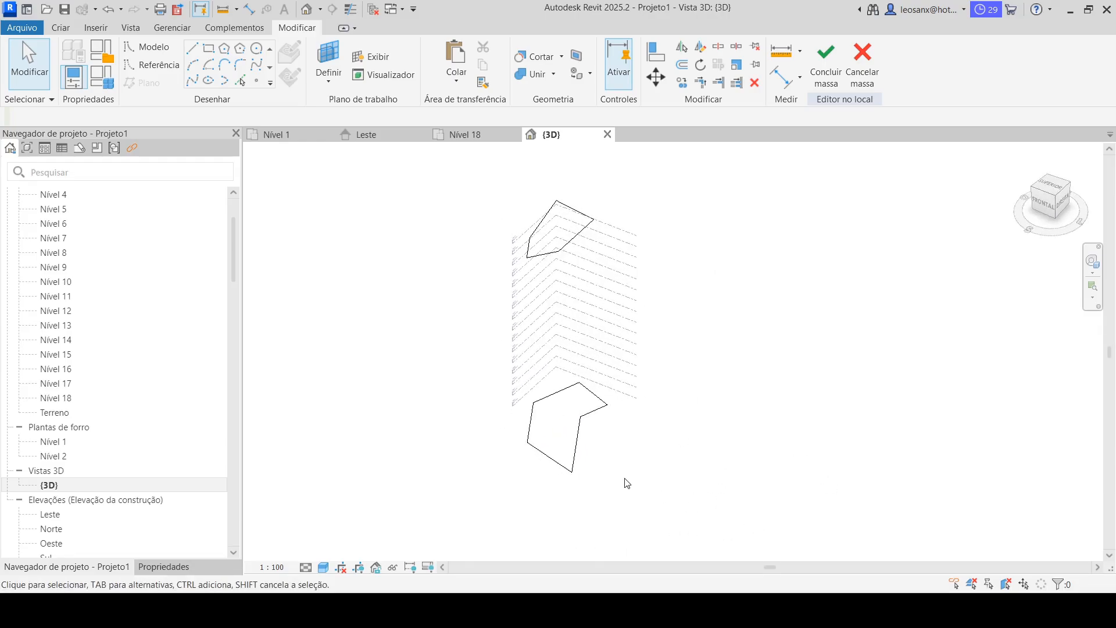
middle_click_drag(641, 492, 616, 463, "shift")
left_click(582, 440)
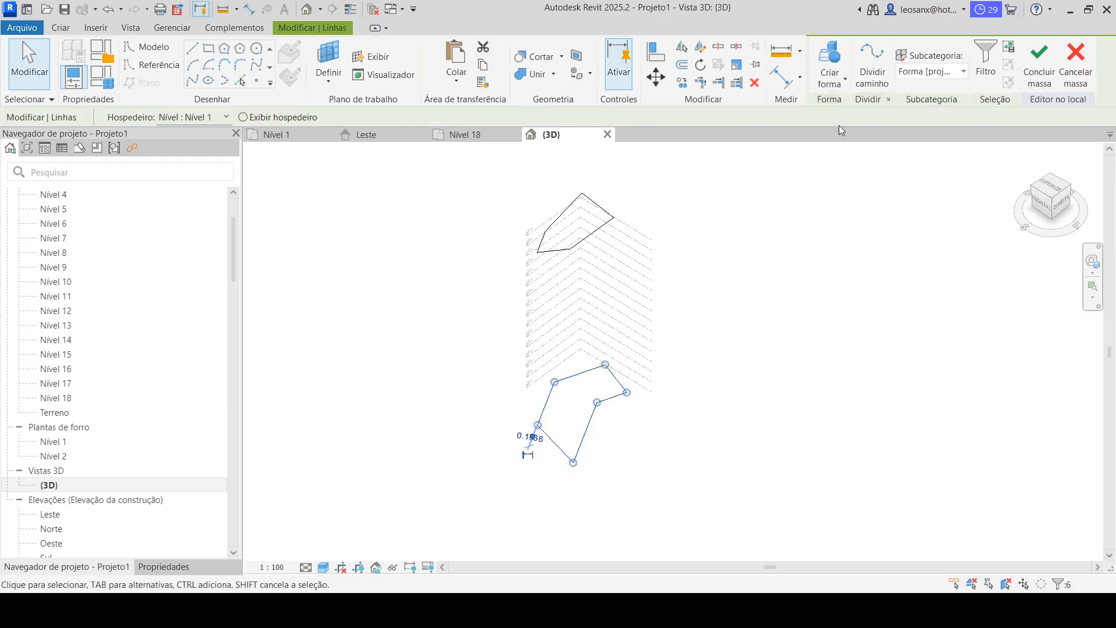
left_click(832, 57)
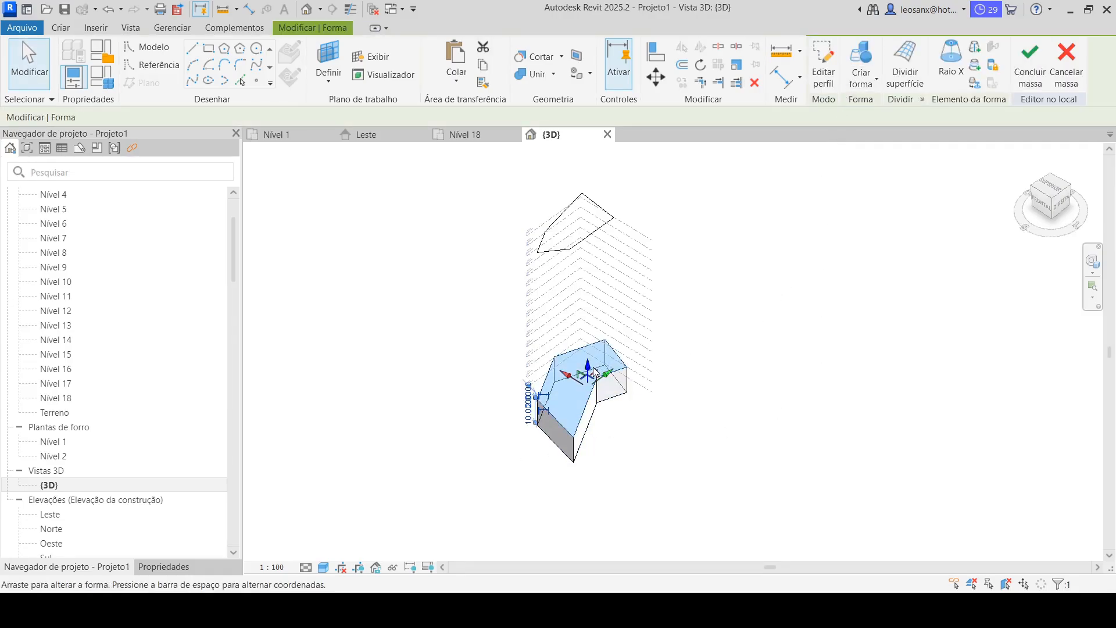
left_click_drag(599, 319, 598, 255)
left_click(776, 354)
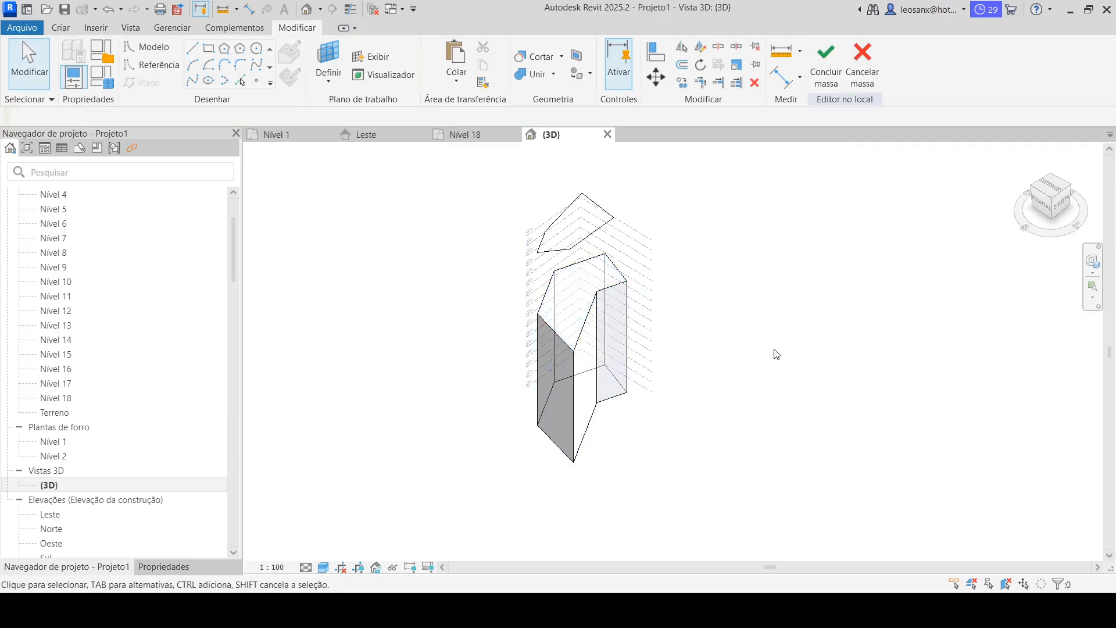
key("ctrl+z")
key("ctrl+z")
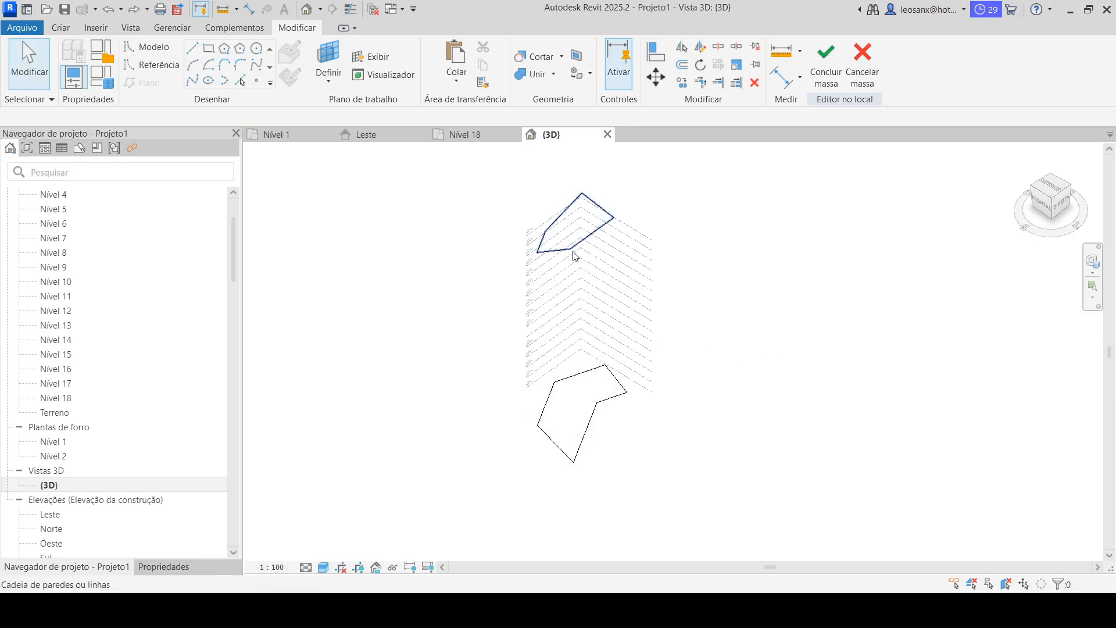
Create a solid form joining the Nível 1 outline to the Nível 18 outline and inspect its tapered faces.
left_click_drag(440, 516, 674, 175)
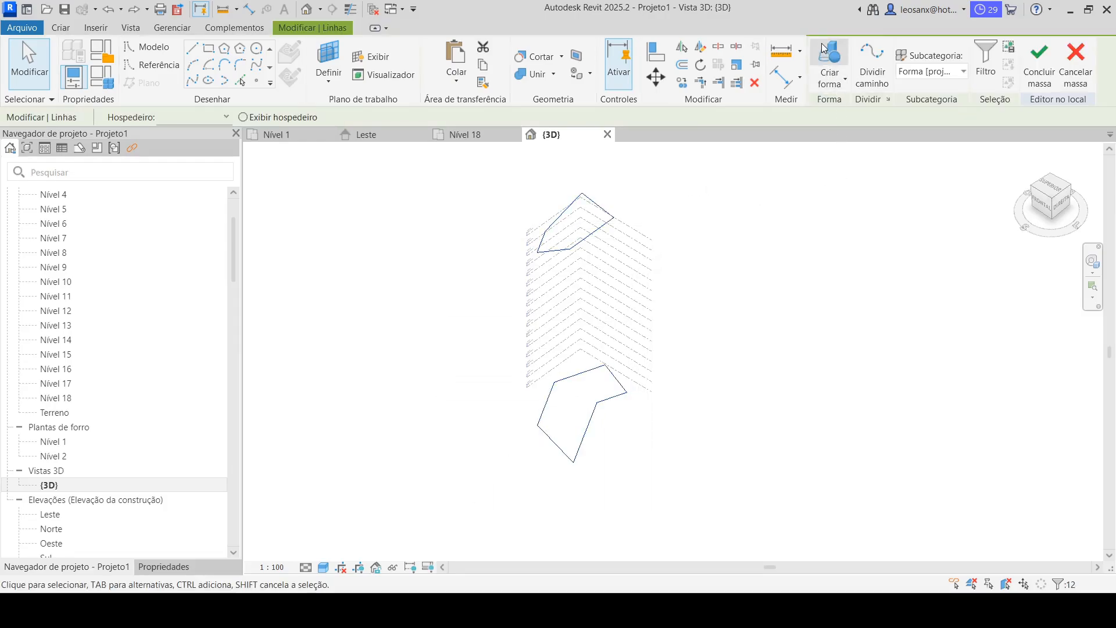
left_click(834, 57)
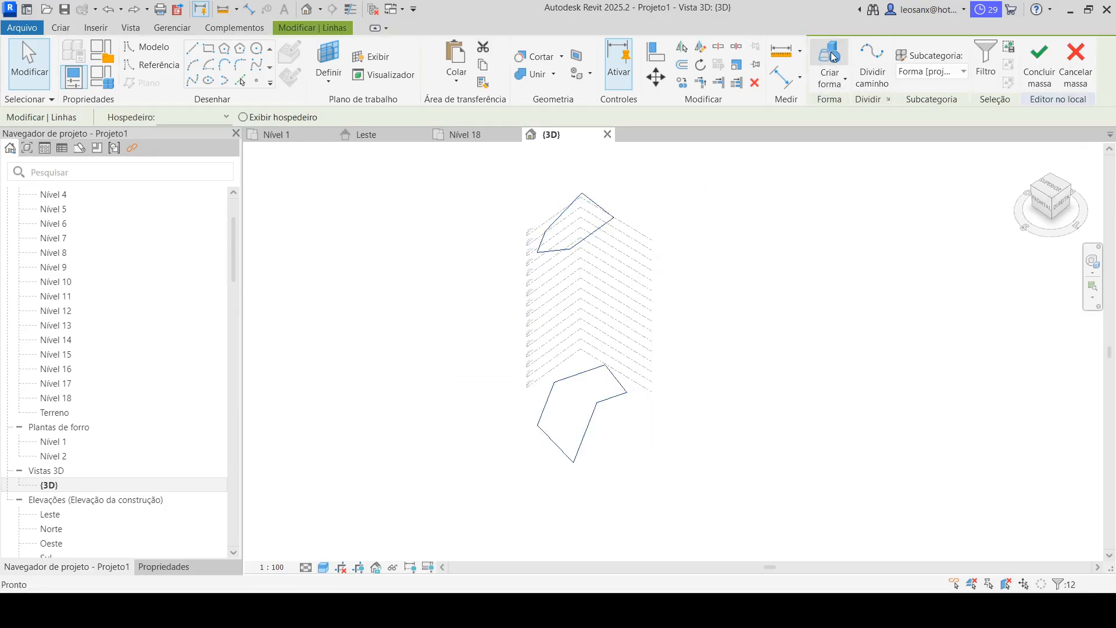
scroll(519, 230, "up", 3)
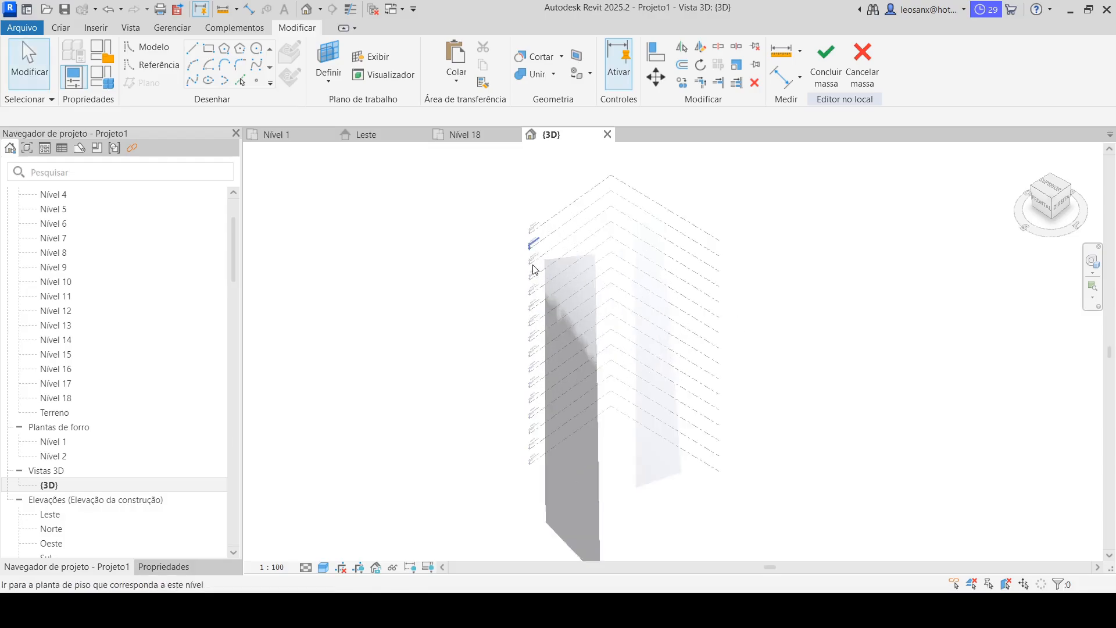
middle_click_drag(682, 501, 426, 356, "shift")
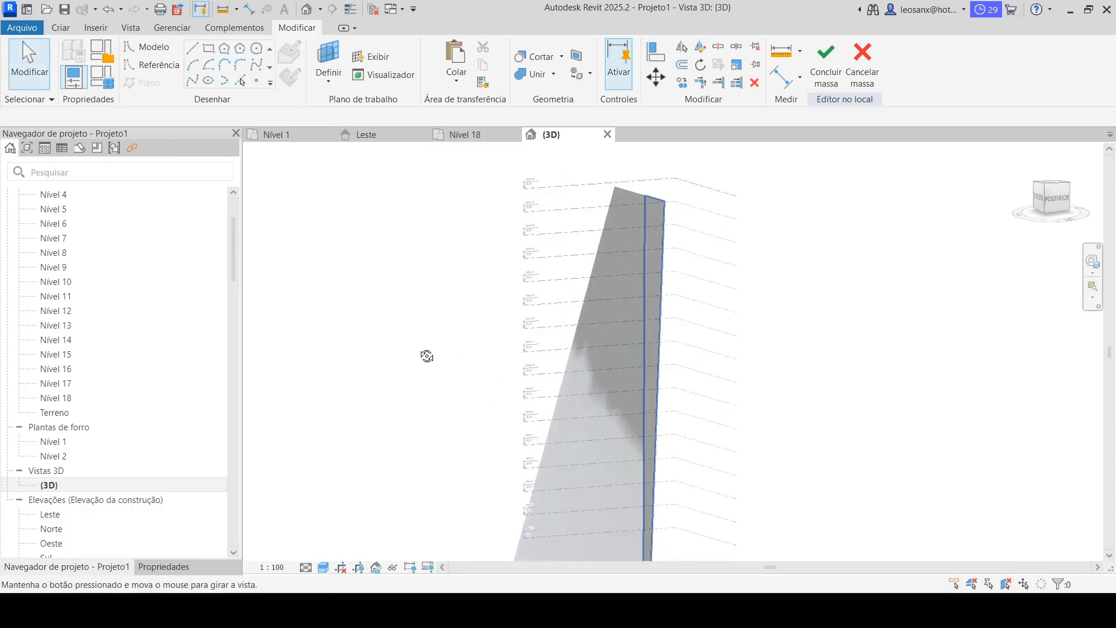
scroll(517, 293, "down", 5)
scroll(556, 365, "up", 2)
middle_click_drag(504, 429, 740, 519, "shift")
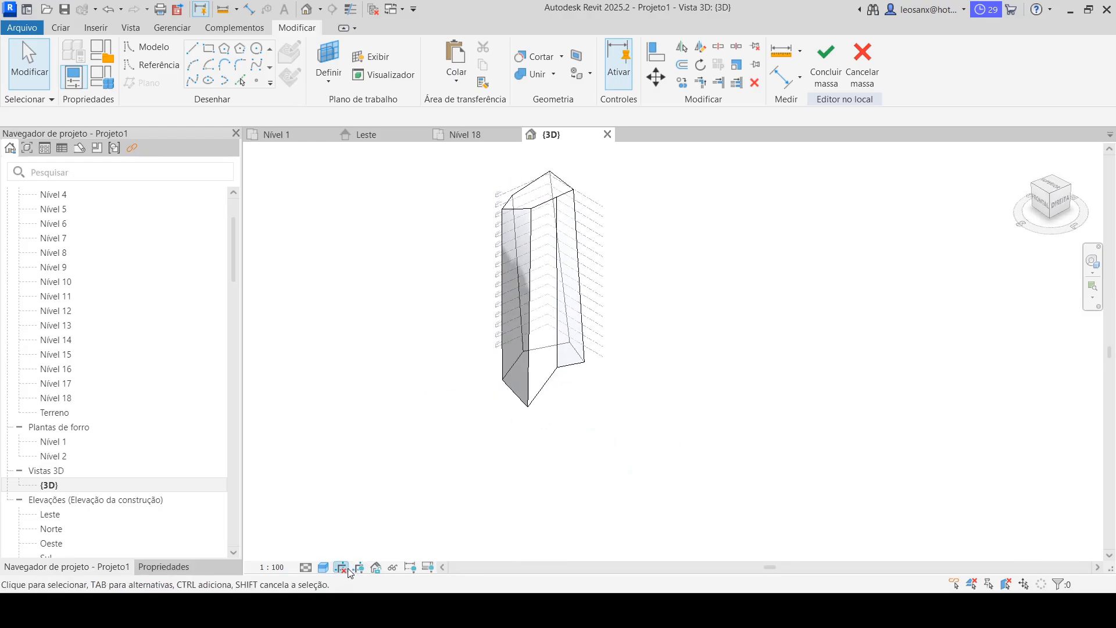
Set the 3D view's visual style to Linha oculta and inspect the tower's edges from different angles.
left_click(324, 566)
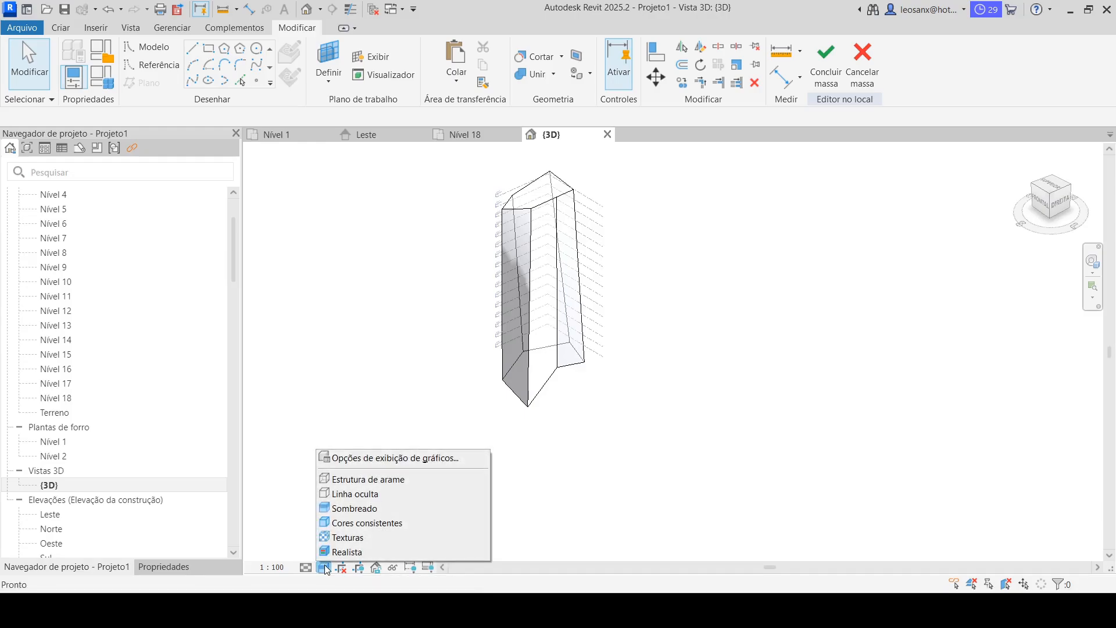
left_click(354, 493)
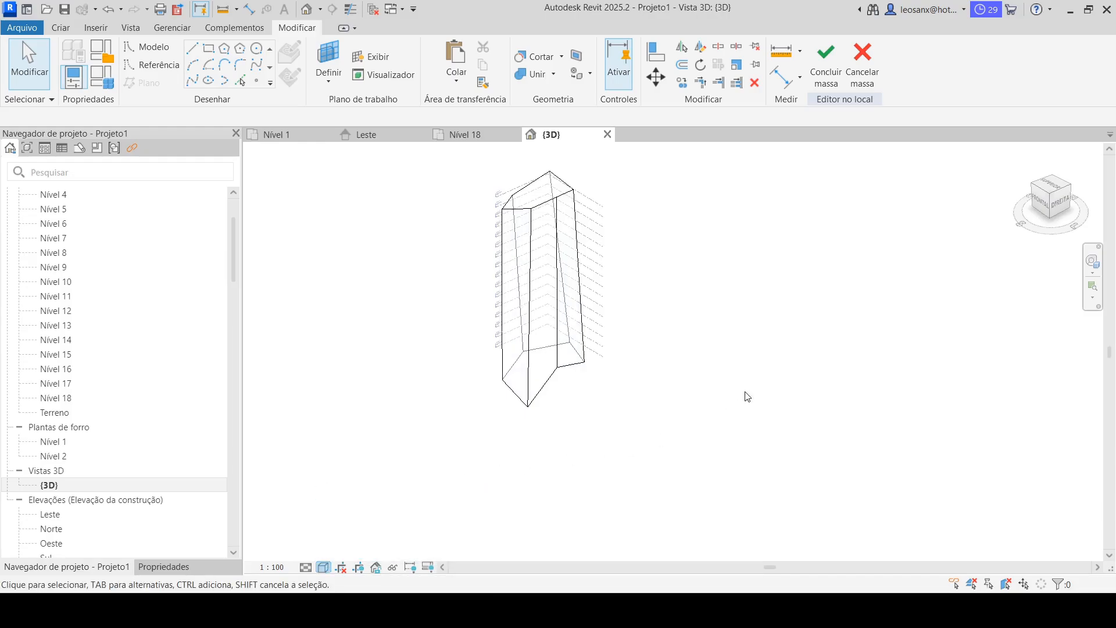
middle_click_drag(626, 446, 605, 466, "shift")
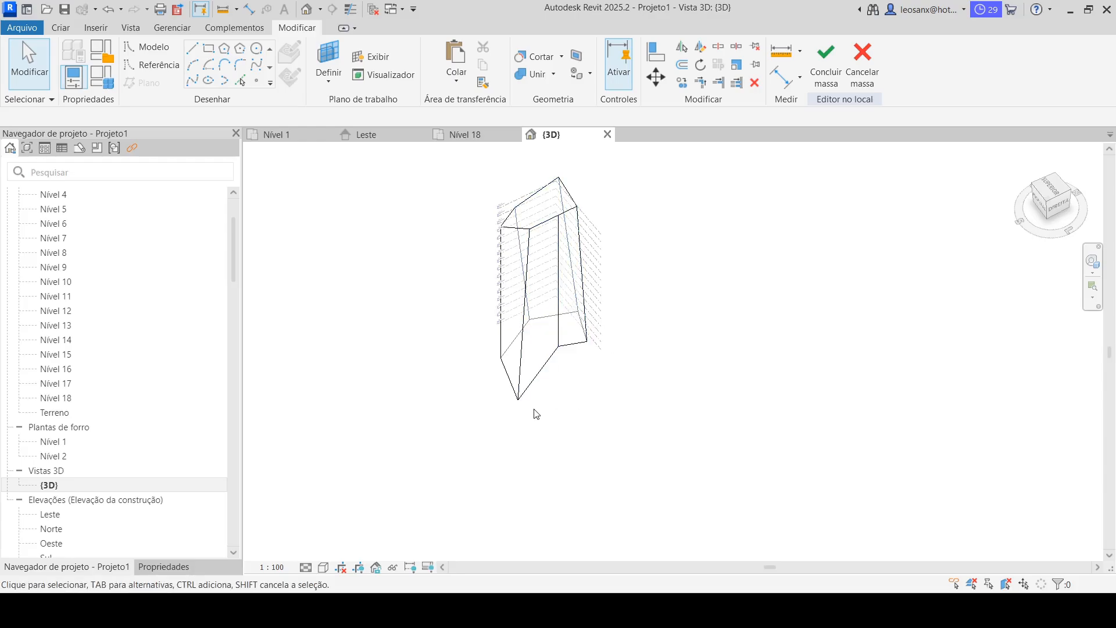
middle_click_drag(523, 362, 578, 289, "shift")
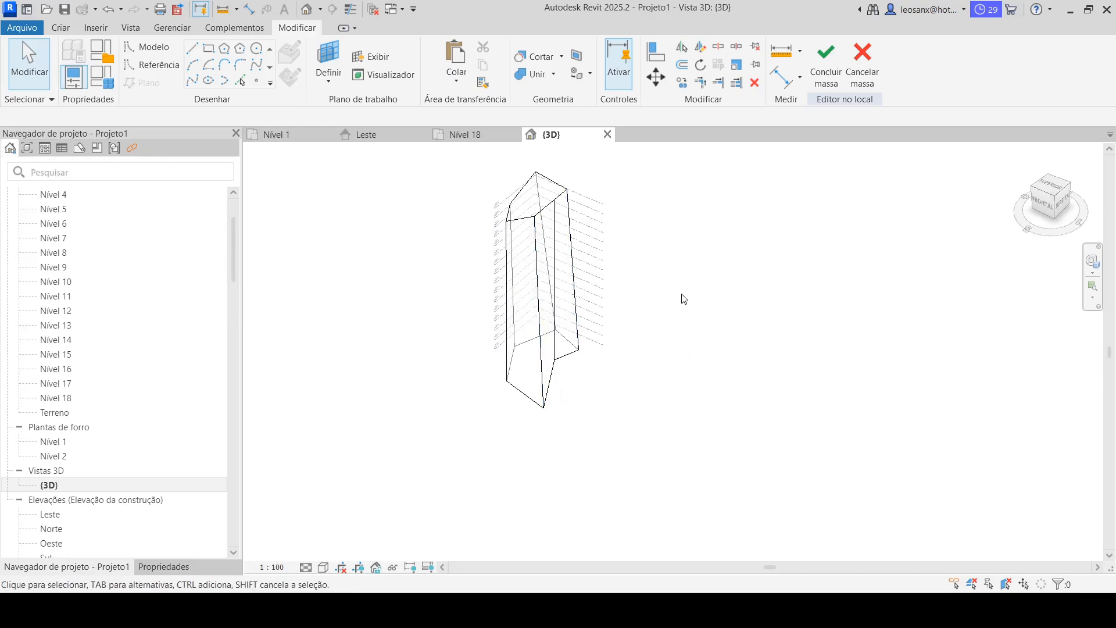
scroll(473, 219, "up", 2)
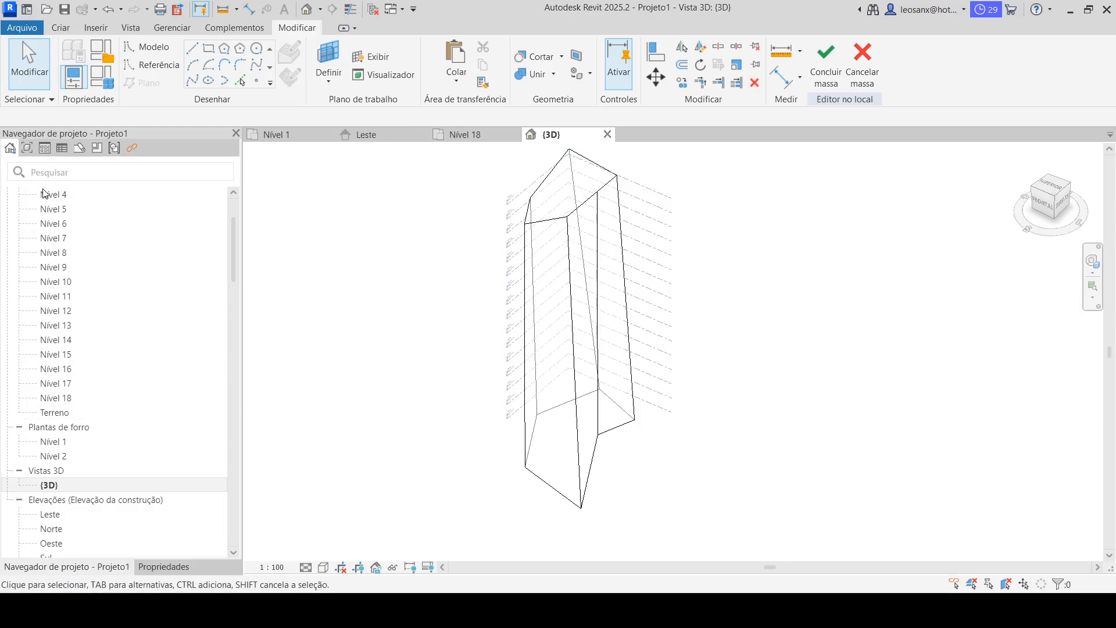
In the Nível 1 floor plan, draw a closed six-sided outline overlapping the tower base's right side, its short bottom edge about 9 and left edge about 39.
scroll(67, 282, "up", 3)
double_click(53, 223)
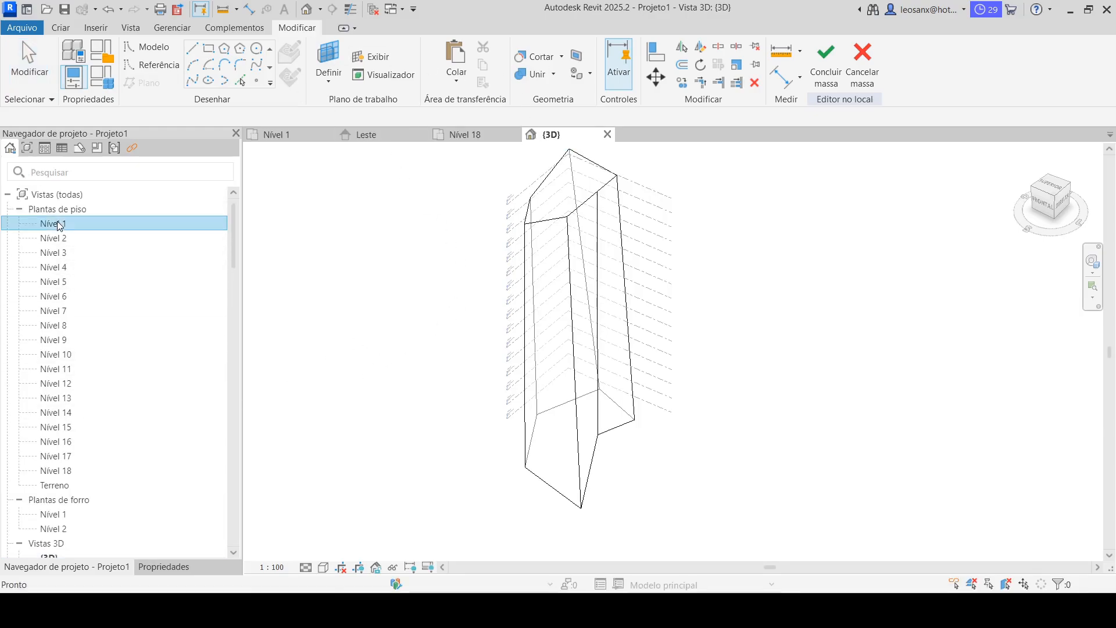
scroll(361, 326, "down", 3)
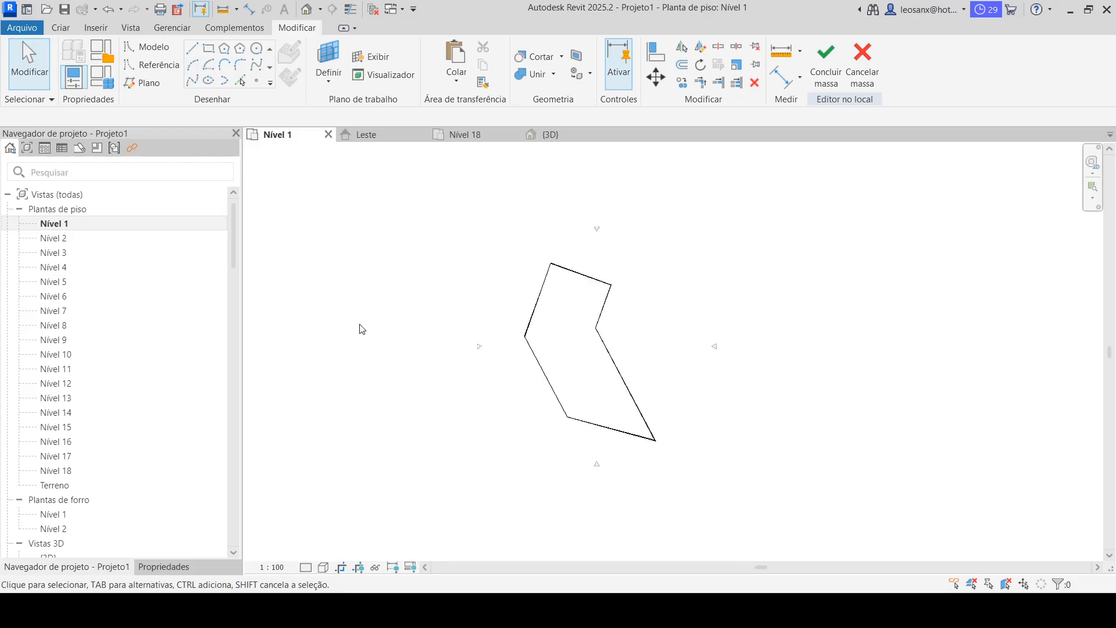
left_click(194, 51)
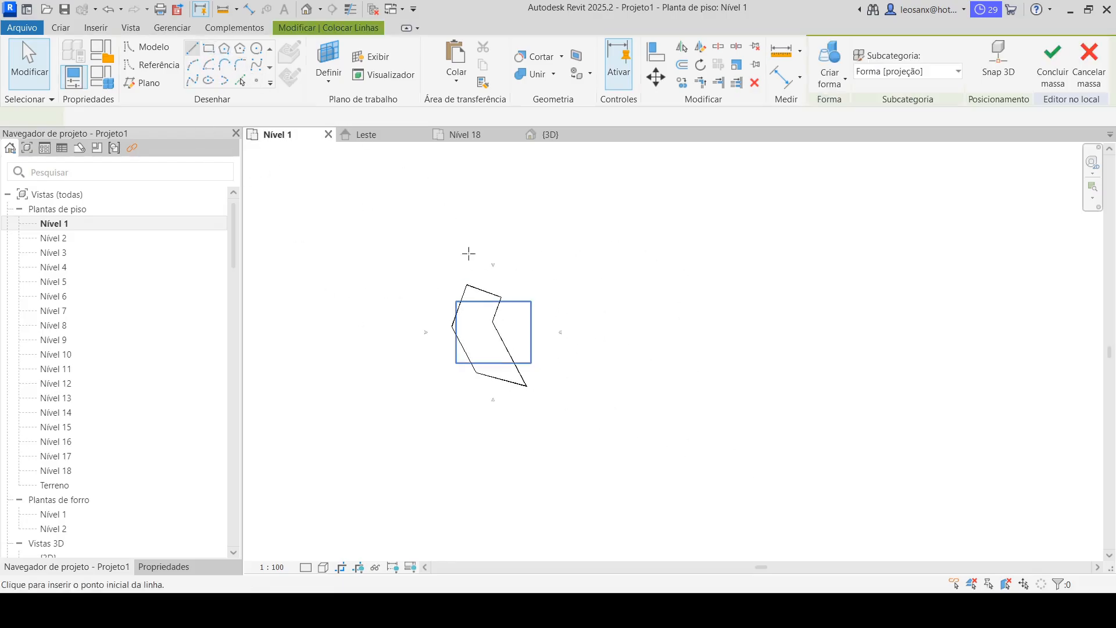
scroll(513, 291, "up", 2)
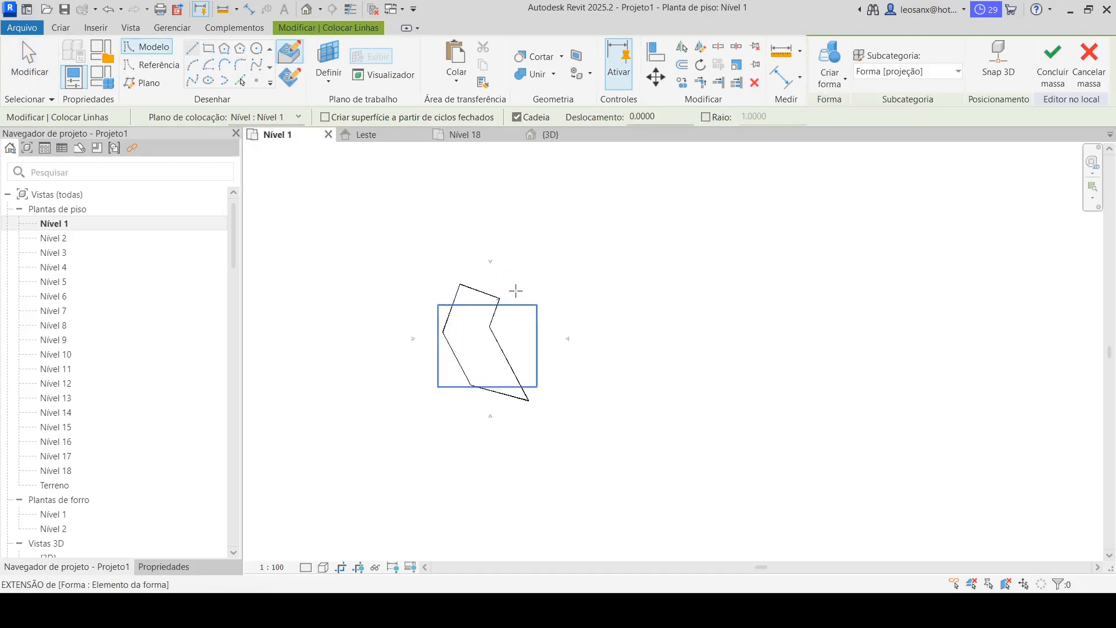
left_click(473, 277)
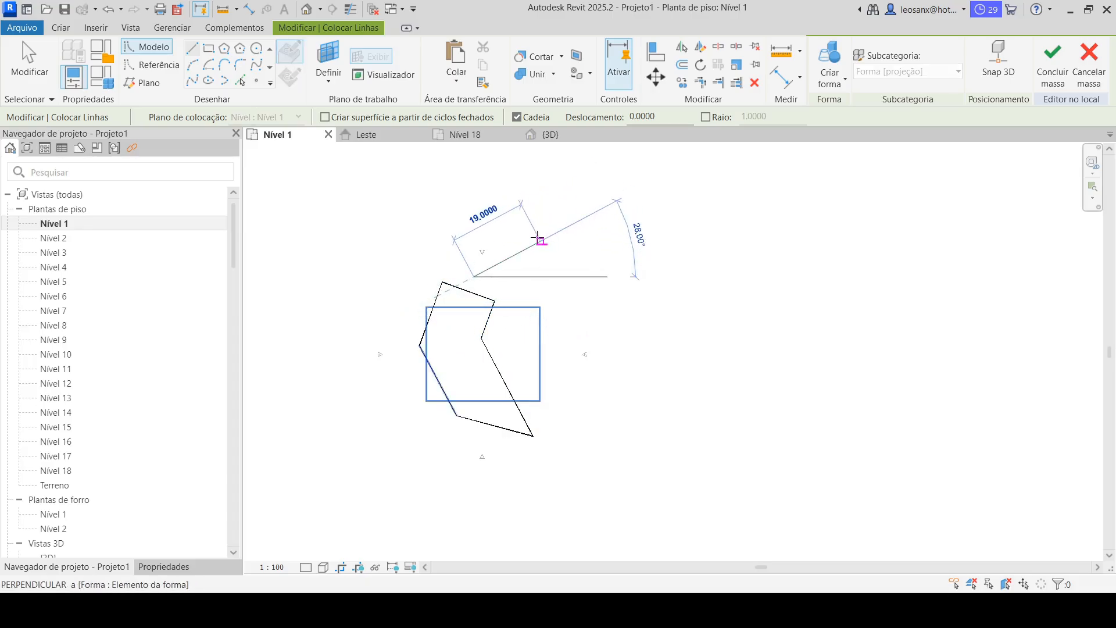
left_click(540, 240)
left_click(639, 339)
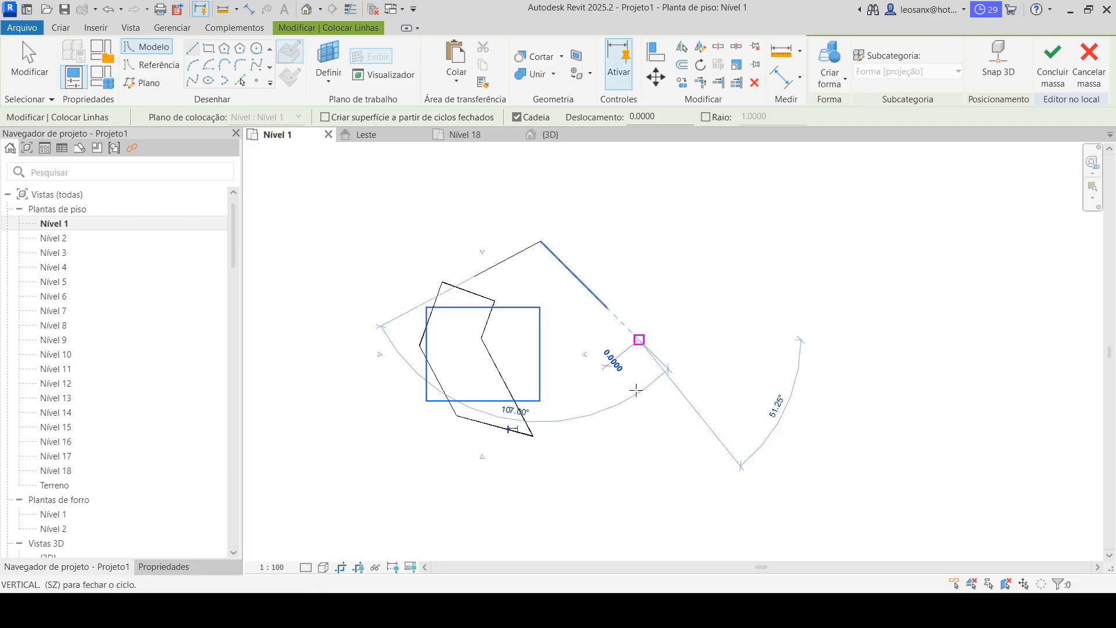
left_click(554, 487)
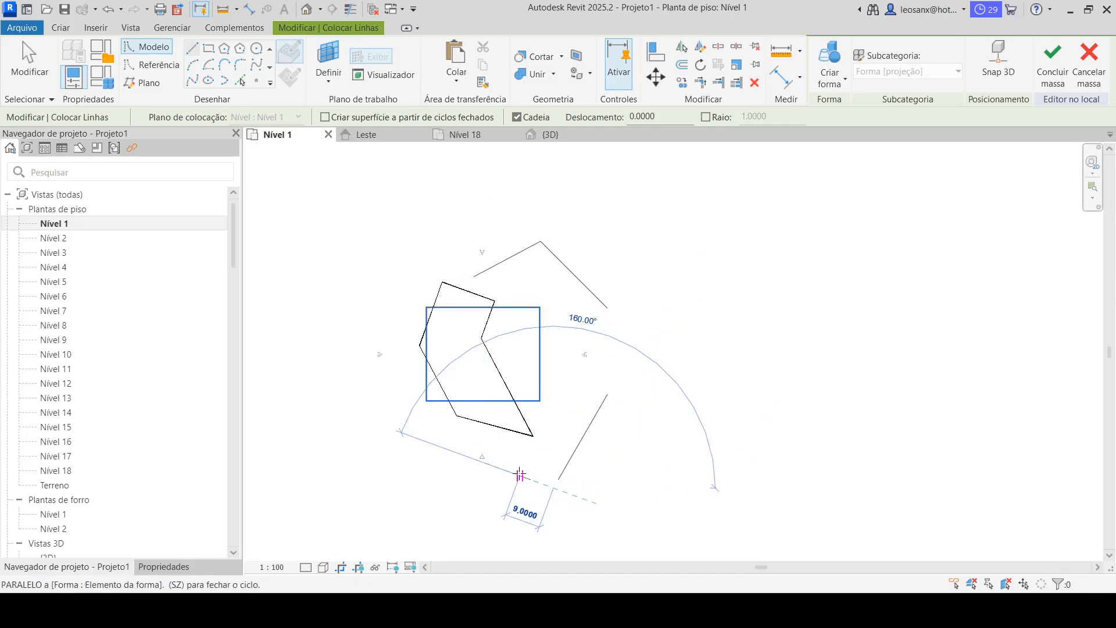
left_click(520, 476)
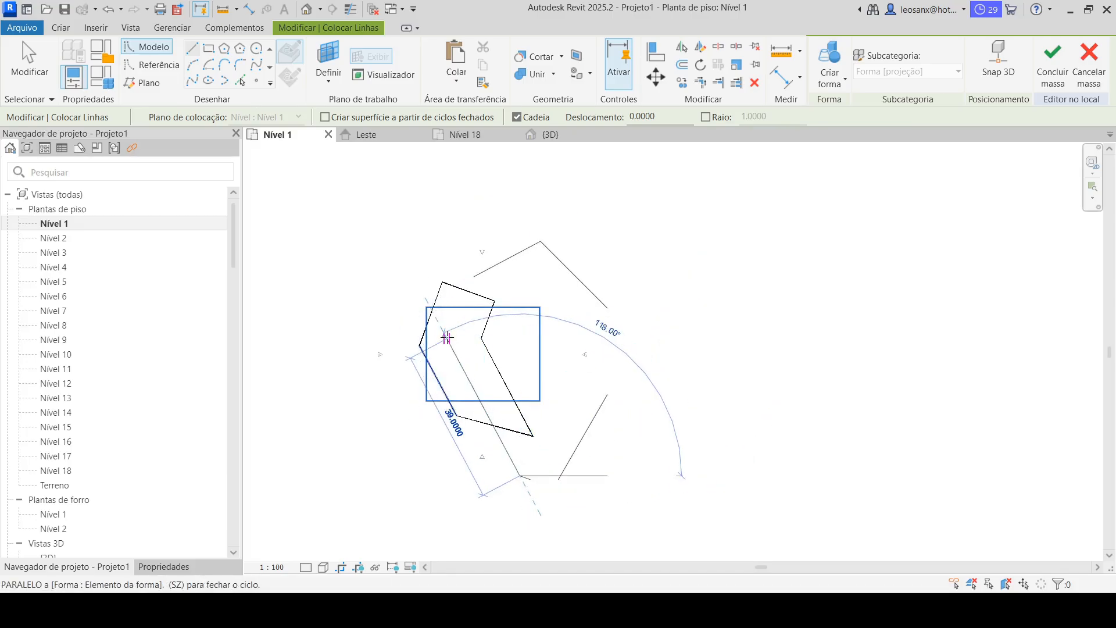
left_click(447, 337)
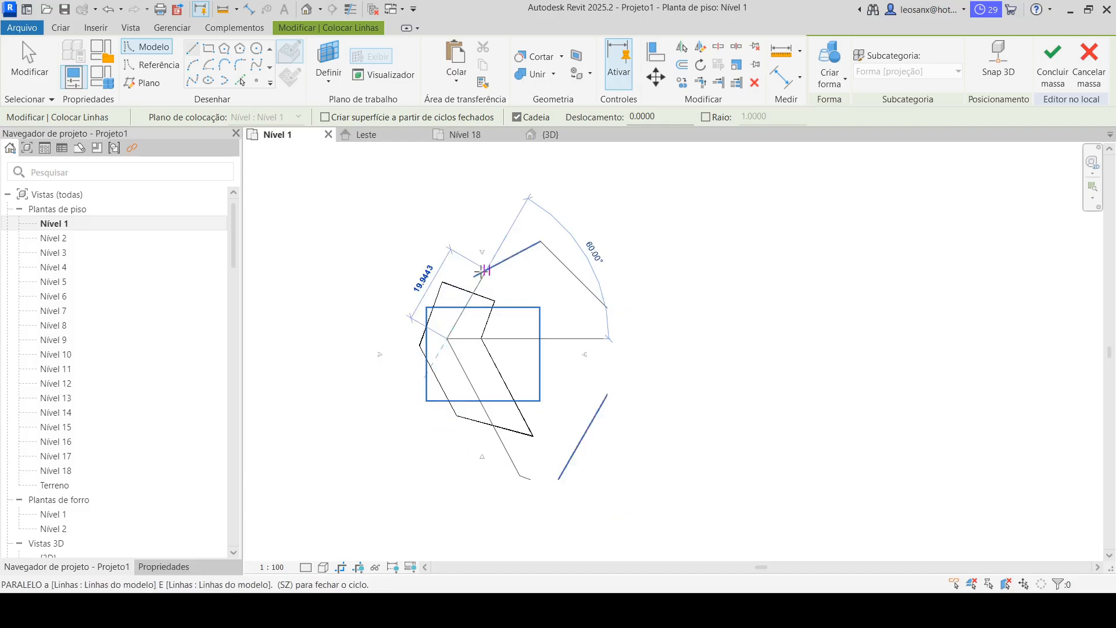
left_click(471, 277)
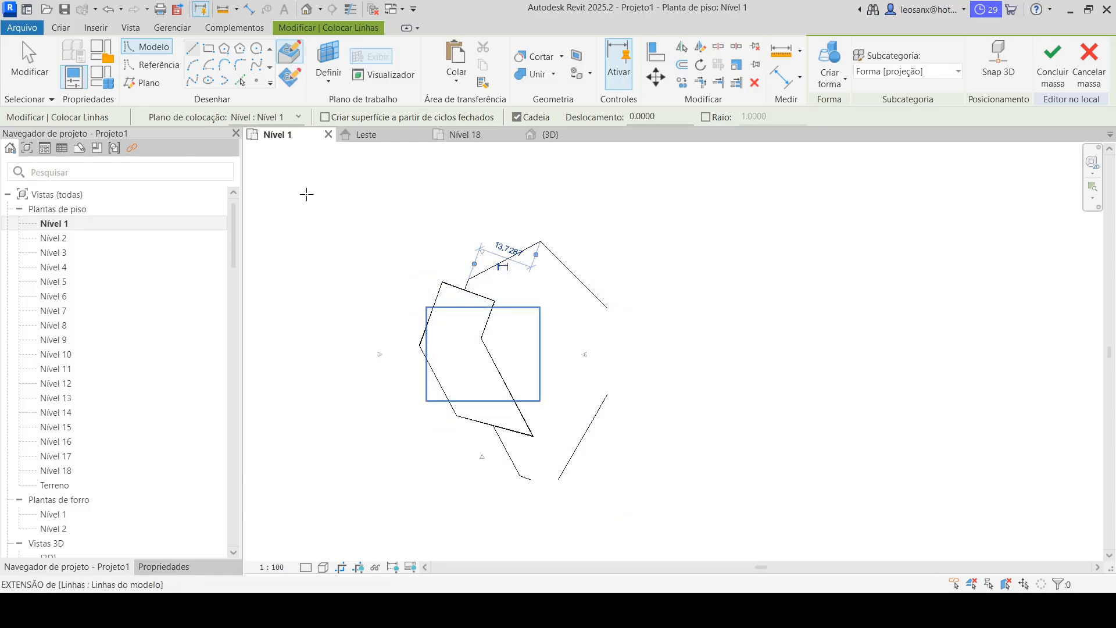
left_click(29, 53)
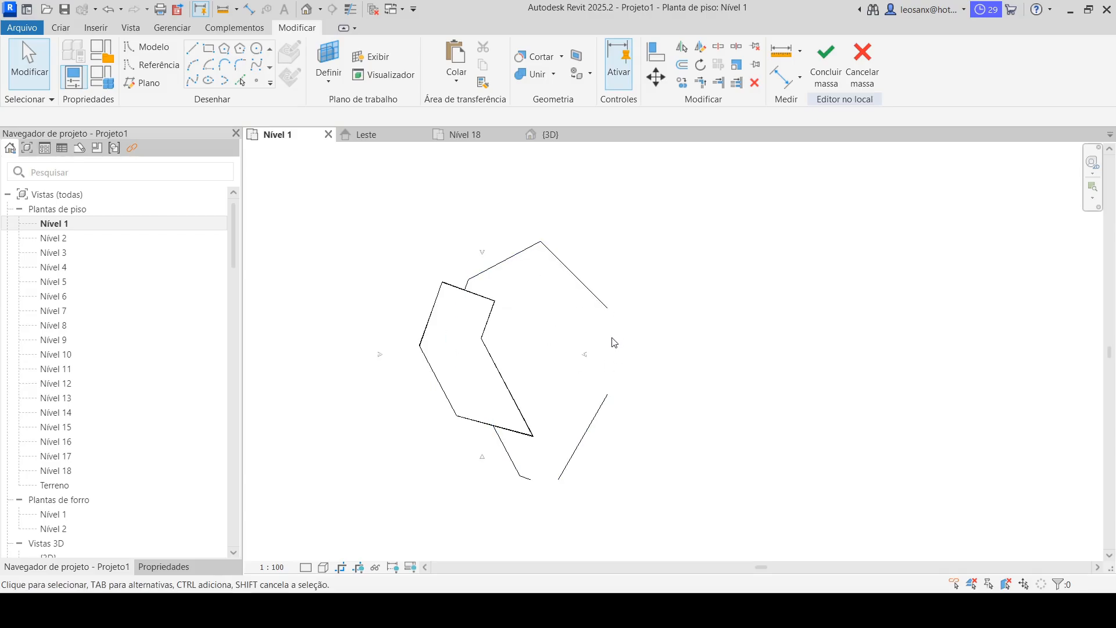
Turn off view cropping in the Nível 1 floor plan to reveal the entire new outline.
left_click(342, 568)
key("Tab")
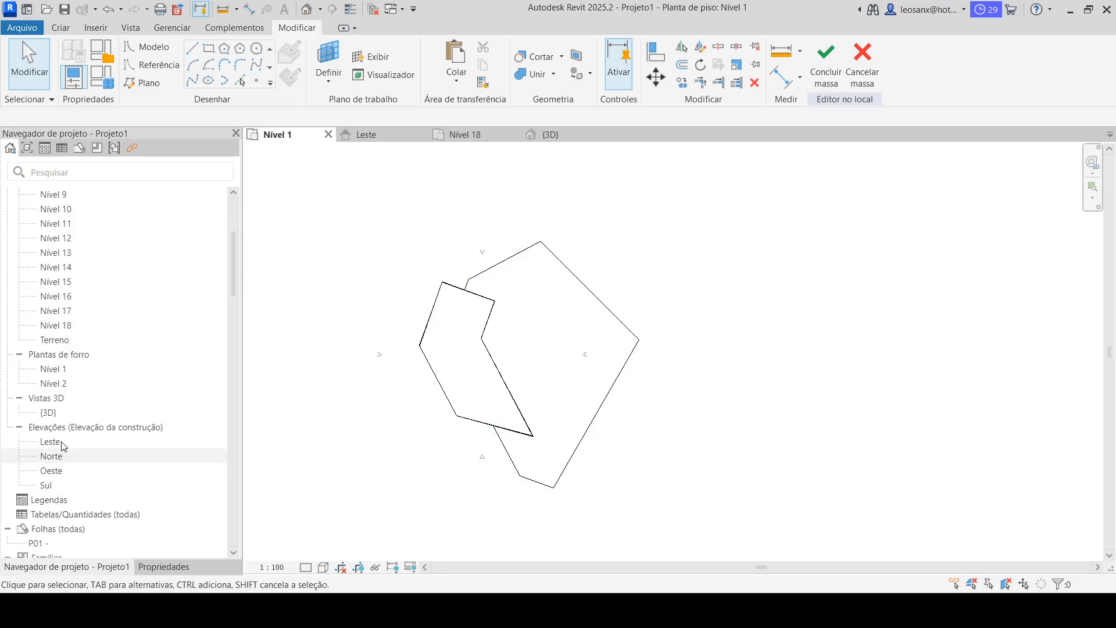
In the 3D view, copy the entire six-sided Nível 1 outline and paste it aligned to Nível 5.
double_click(49, 412)
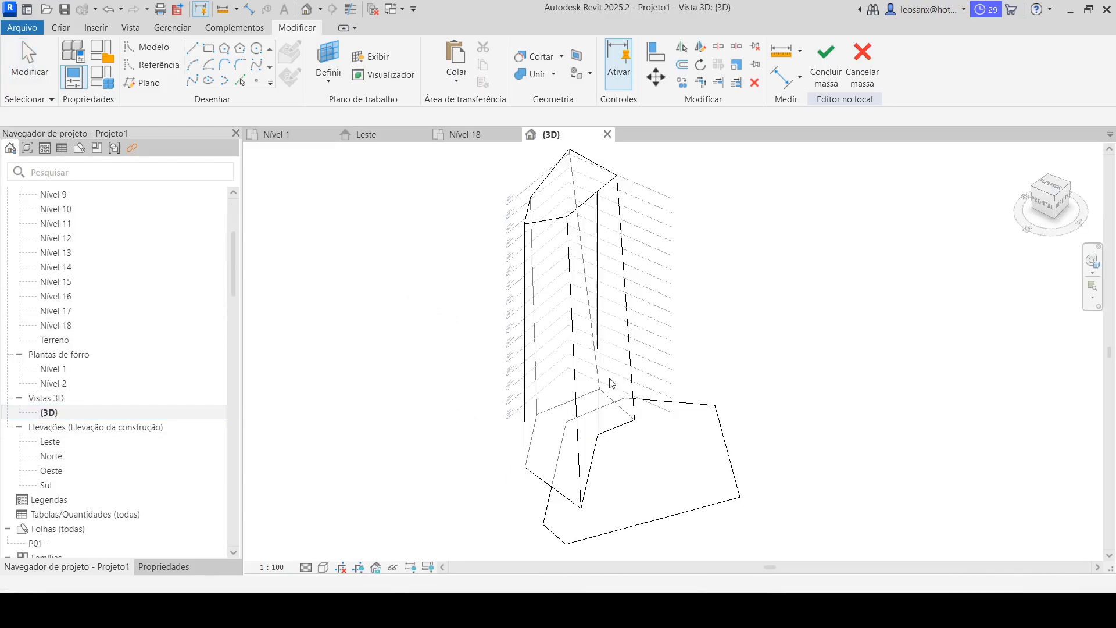
left_click(730, 499)
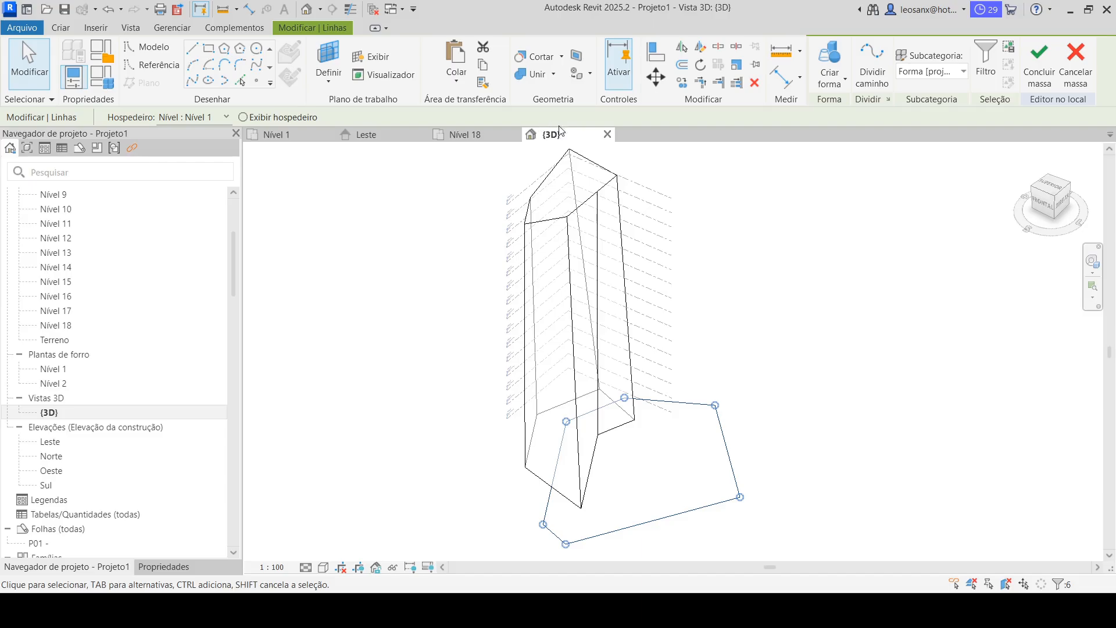
left_click(30, 63)
key("Tab")
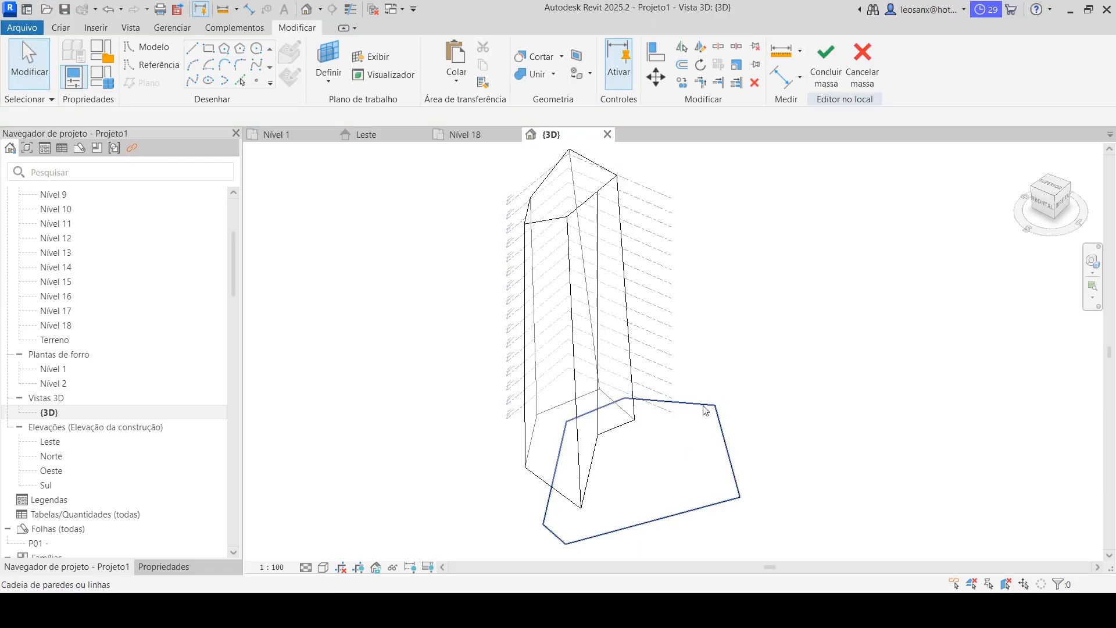
left_click(704, 405)
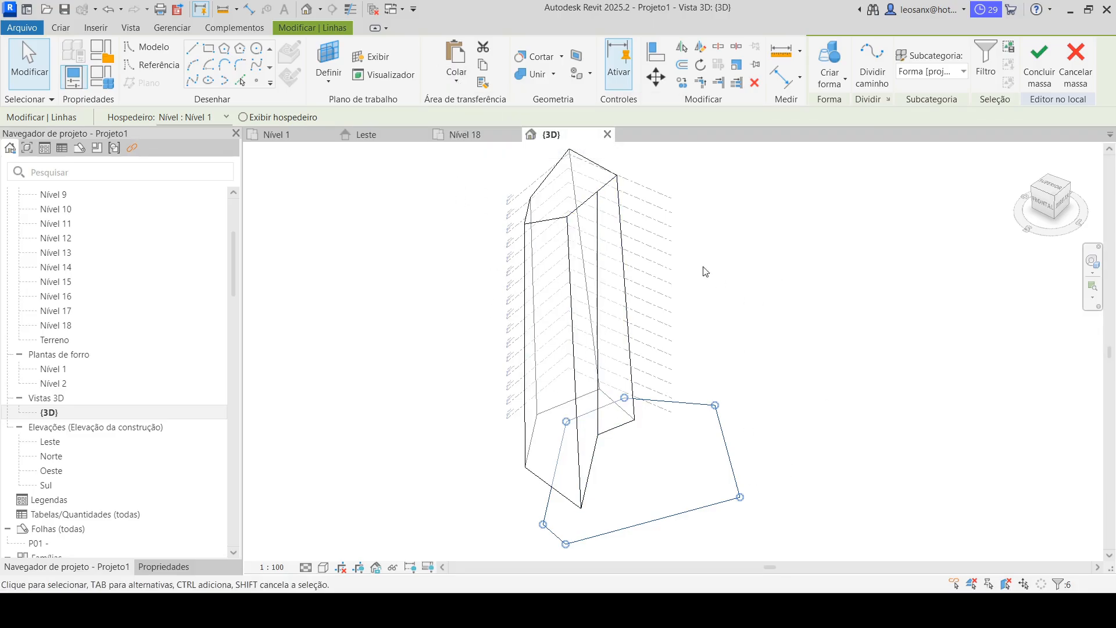
left_click(451, 81)
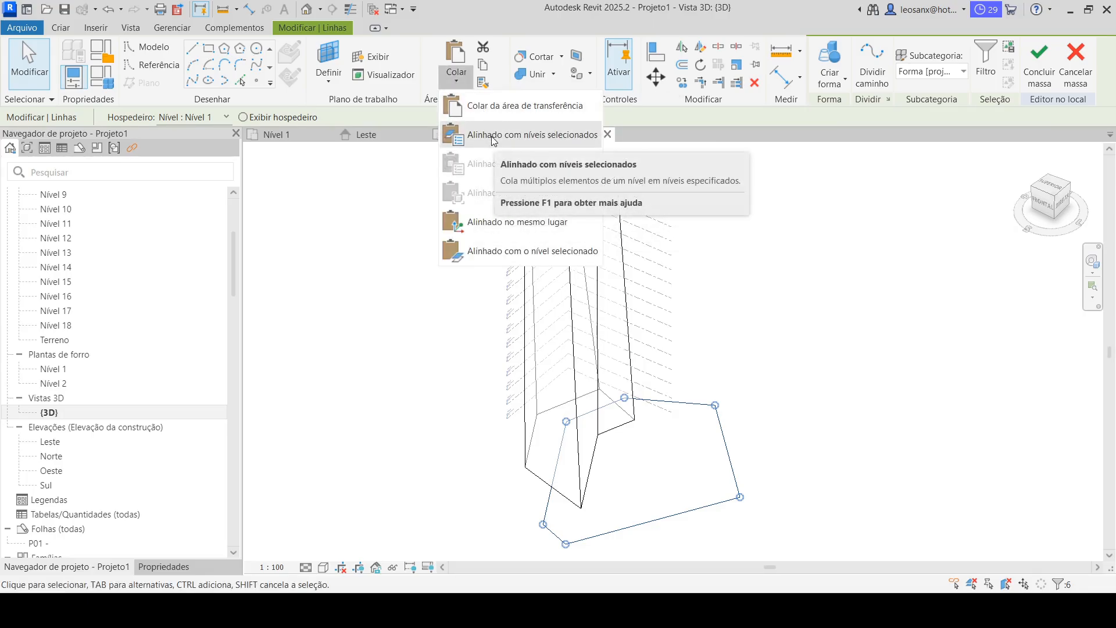
left_click(488, 135)
left_click(216, 250)
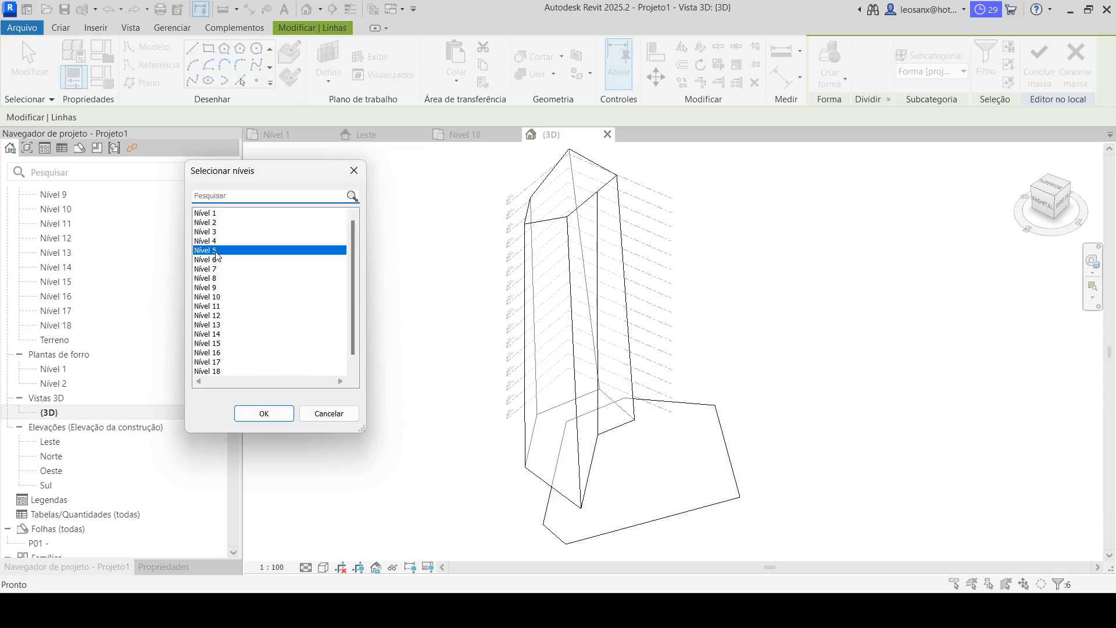
left_click(273, 416)
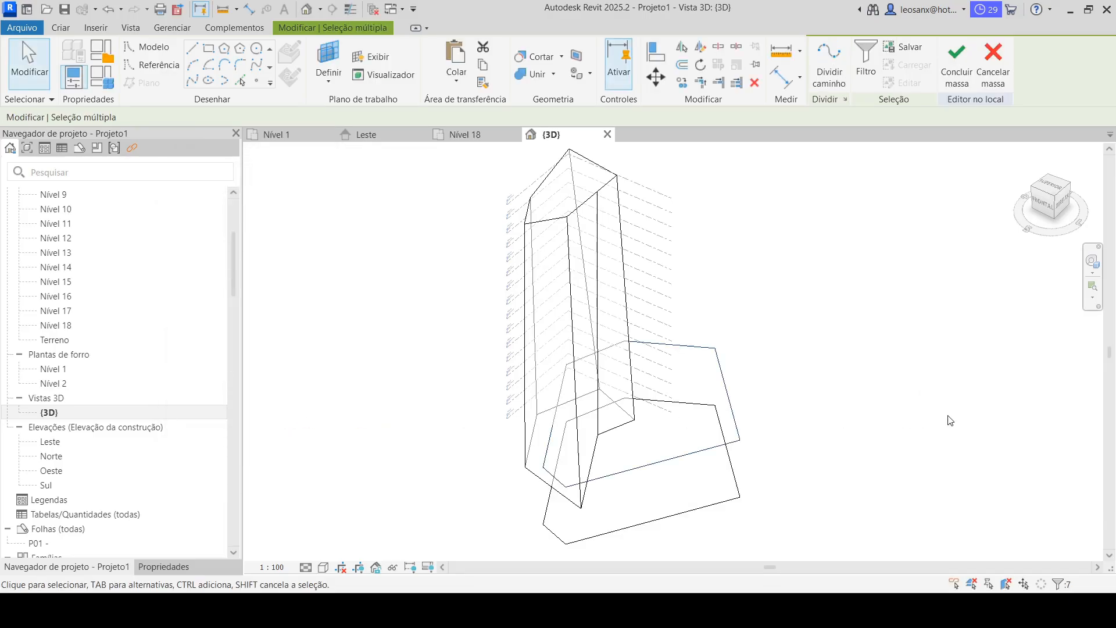
Reshape the Nível 1 outline of the second volume by moving its far right corner inward and its short-edge left corner outward.
scroll(721, 511, "up", 4)
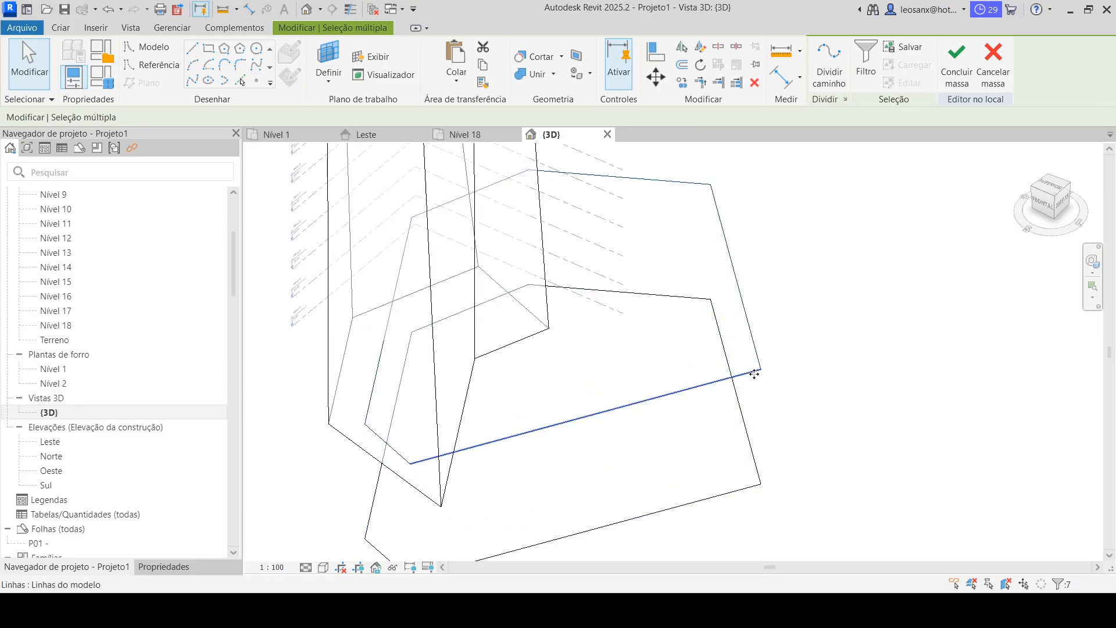
left_click(759, 379)
scroll(763, 307, "down", 2)
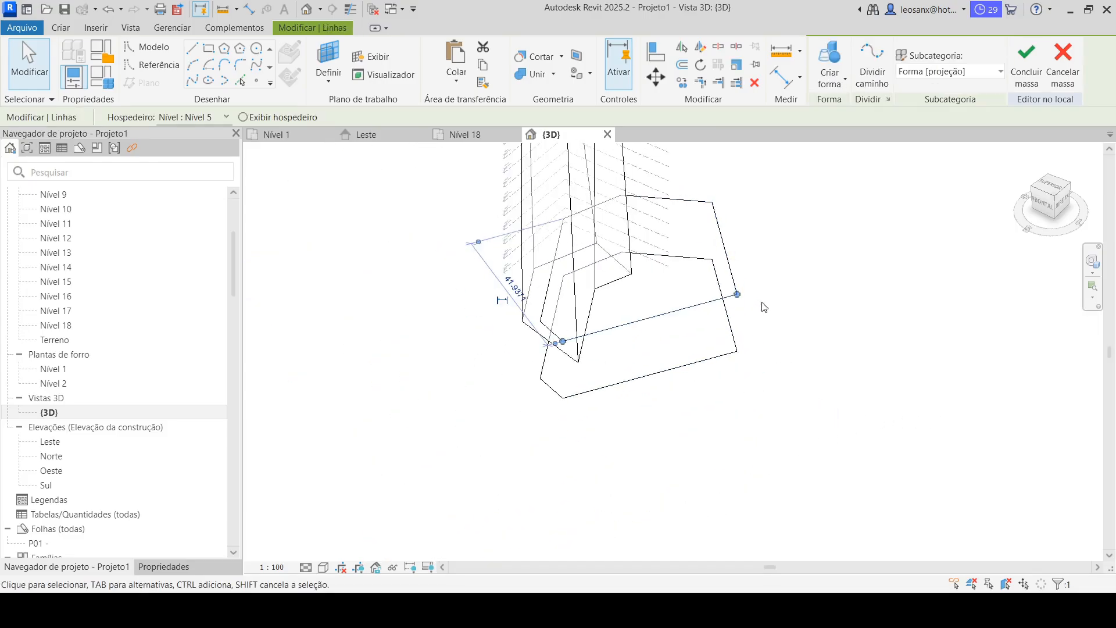
key("Tab")
left_click(738, 354)
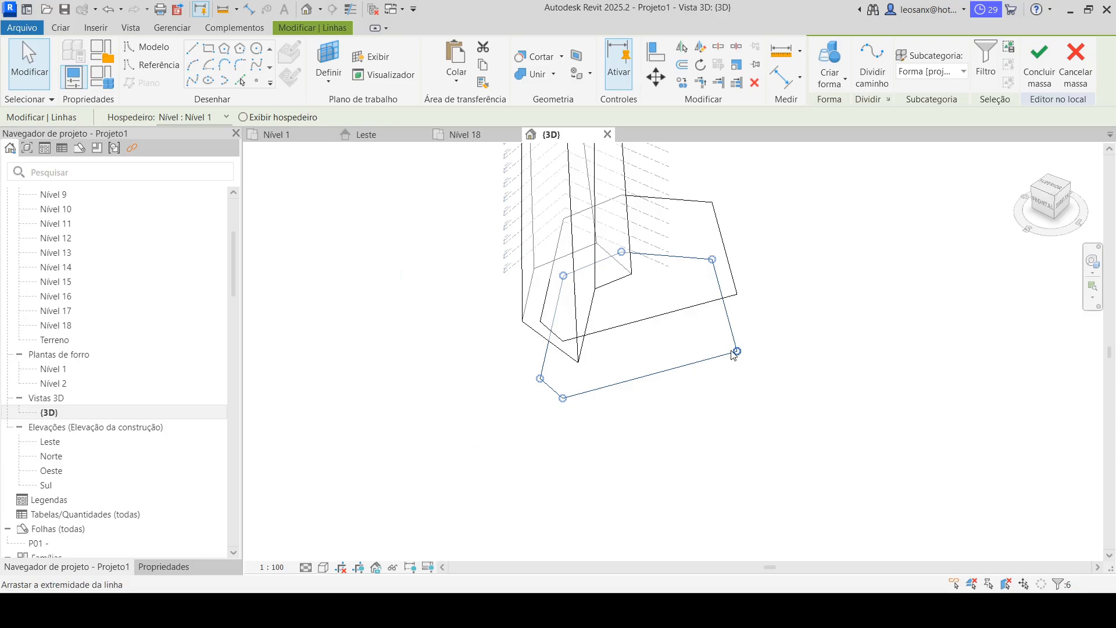
left_click_drag(738, 353, 695, 332)
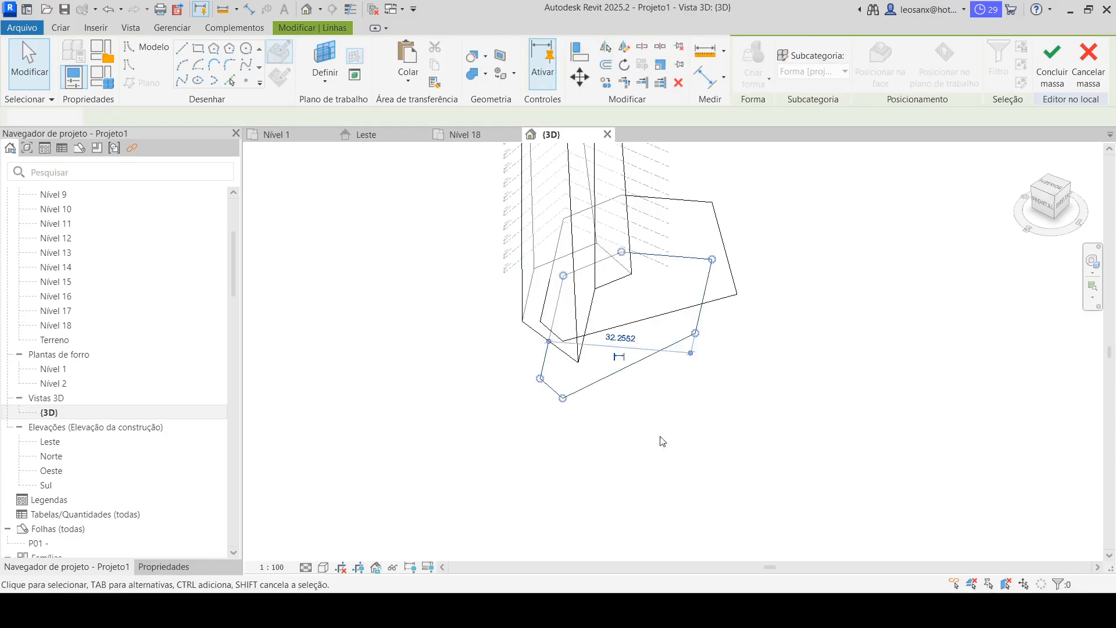
left_click_drag(540, 379, 521, 352)
Move the rear right corner of the Nível 5 outline inward by about 6.
key("Tab")
left_click(731, 282)
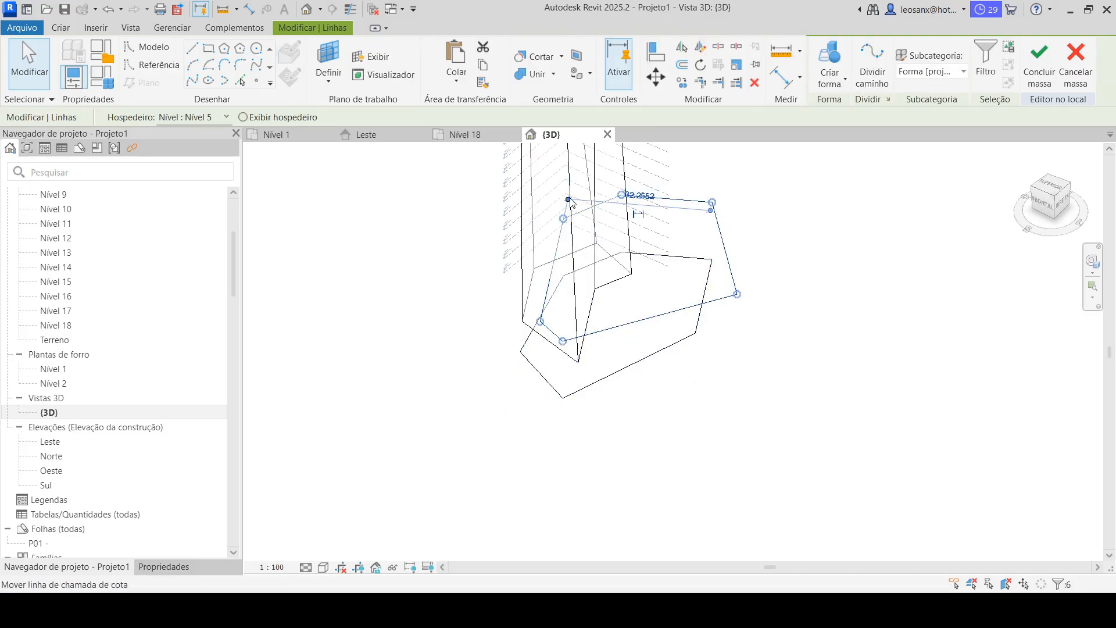
left_click_drag(712, 202, 687, 202)
Select the reshaped Nível 1 and Nível 5 outlines together and create a solid form between them.
left_click(730, 195)
key("Tab")
left_click(715, 201)
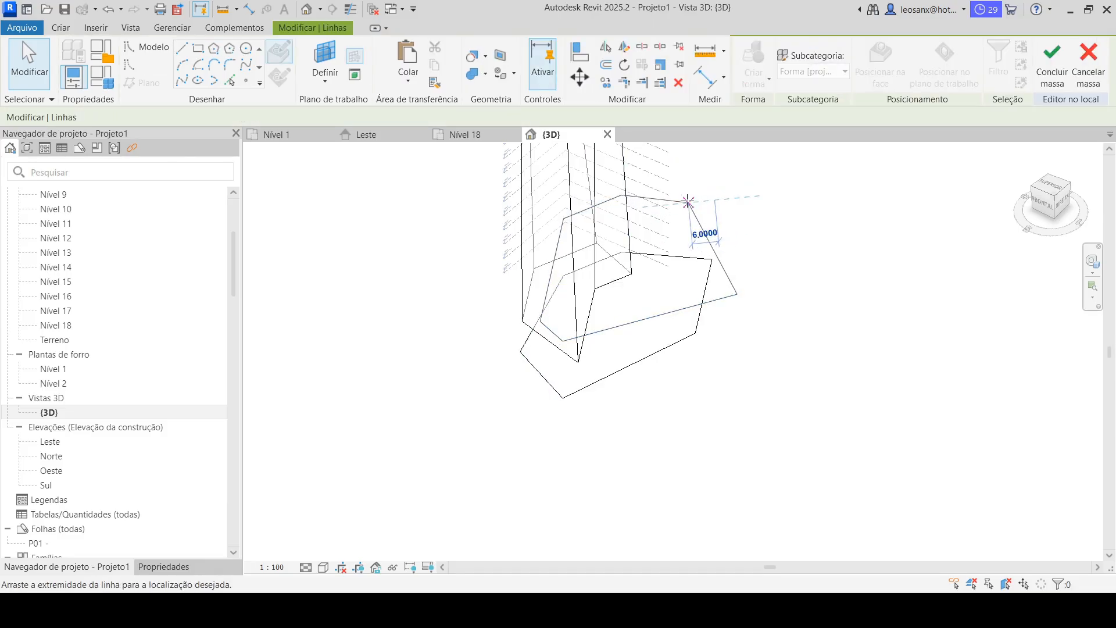
middle_click_drag(745, 441, 911, 327, "shift")
scroll(911, 328, "down", 2)
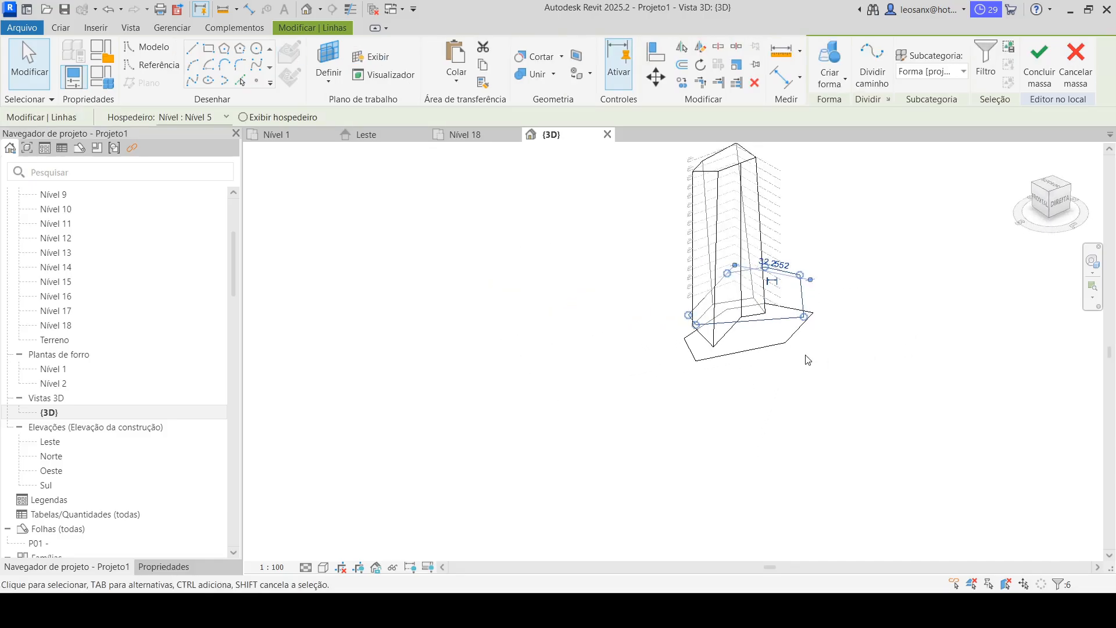
left_click(784, 343, "ctrl")
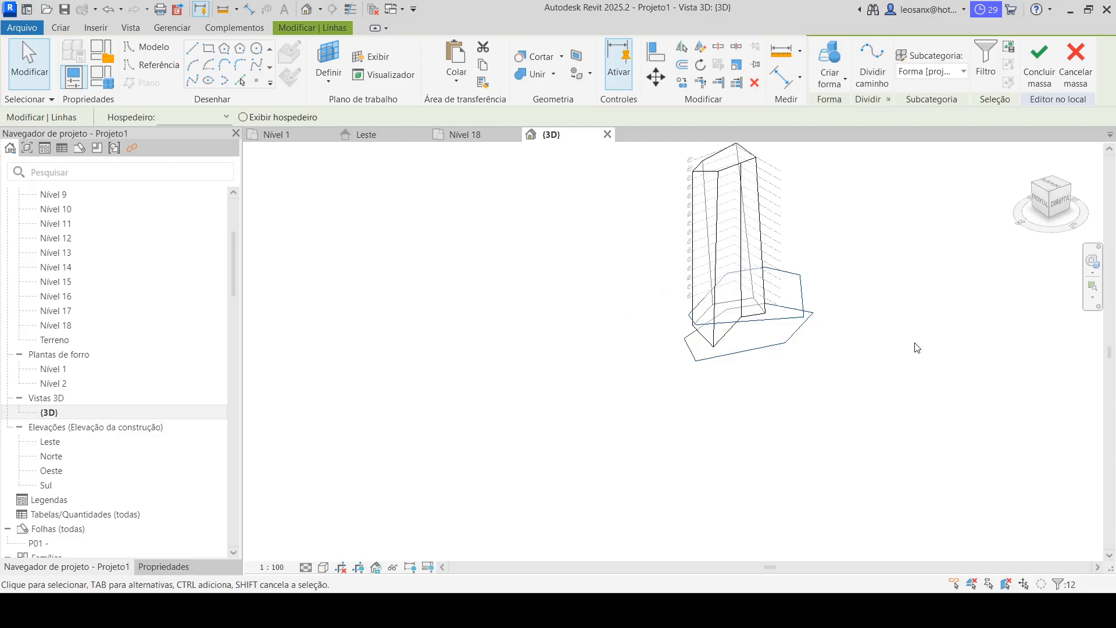
scroll(947, 341, "up", 4)
scroll(674, 417, "down", 2)
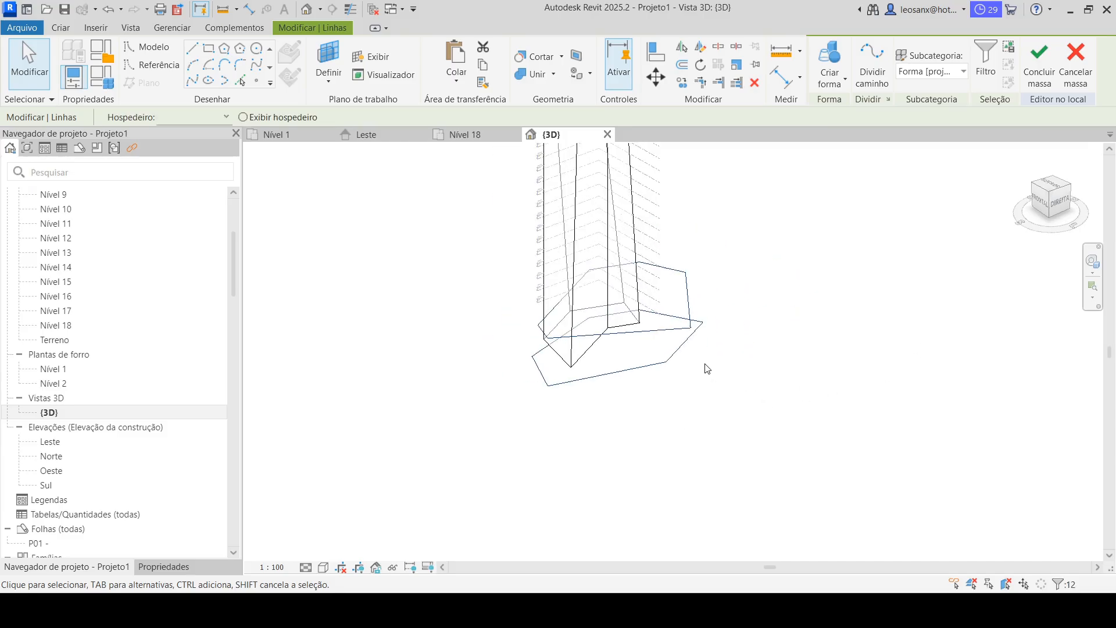
left_click(826, 61)
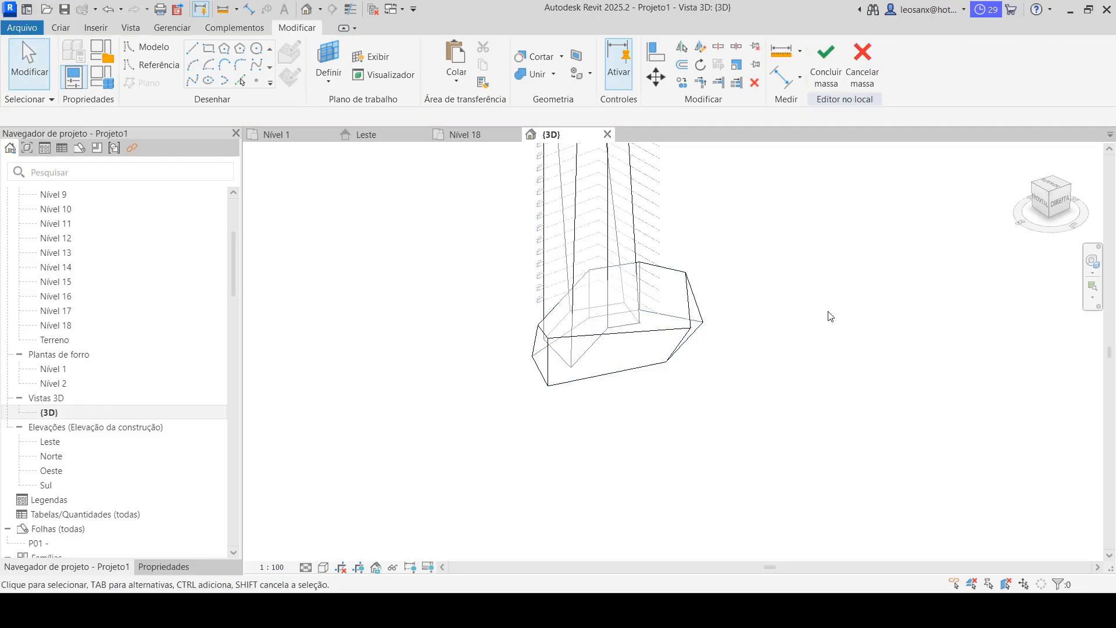
Examine from several angles how the new low volume's slanted faces overlap the tower's base.
middle_click_drag(638, 382, 600, 489, "shift")
scroll(648, 468, "down", 4)
scroll(656, 471, "up", 3)
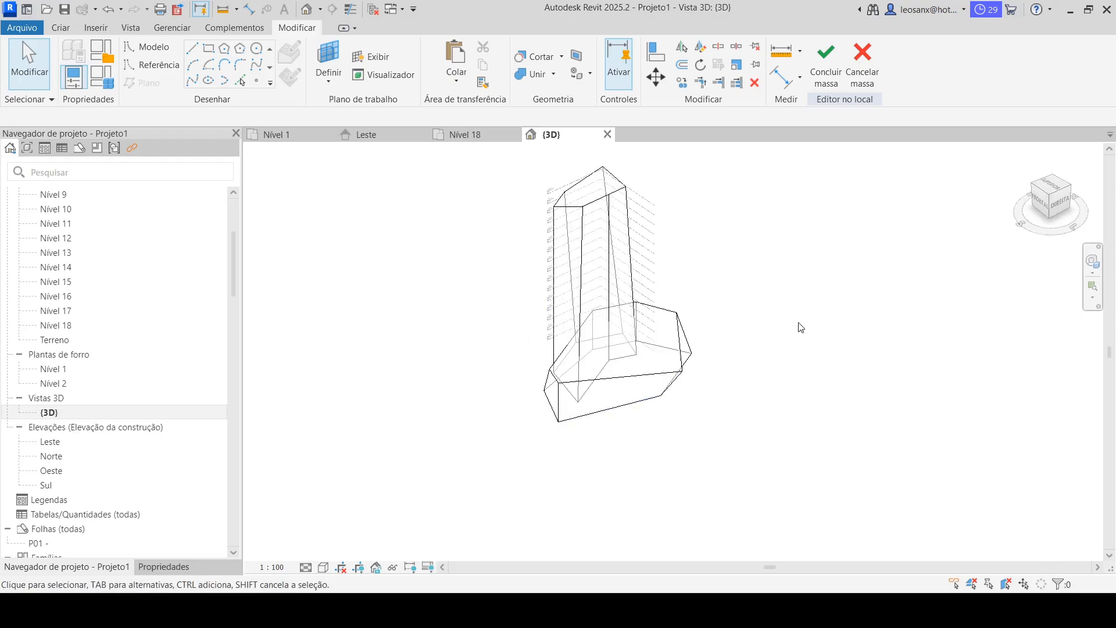
left_click(21, 70)
middle_click_drag(630, 426, 681, 337, "shift")
scroll(570, 348, "up", 3)
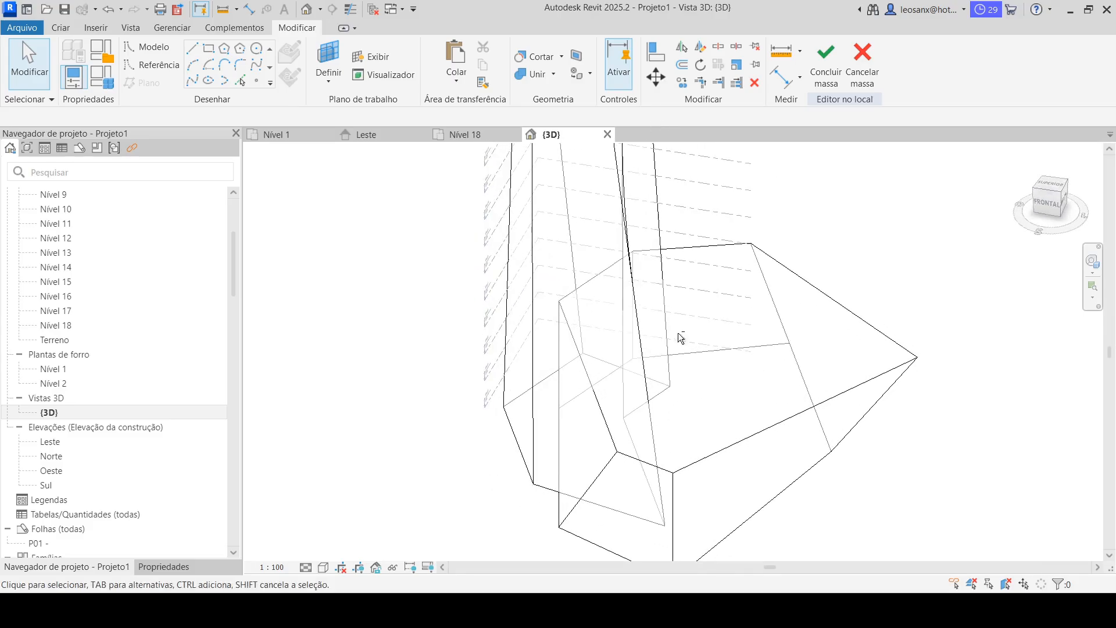
scroll(630, 360, "down", 2)
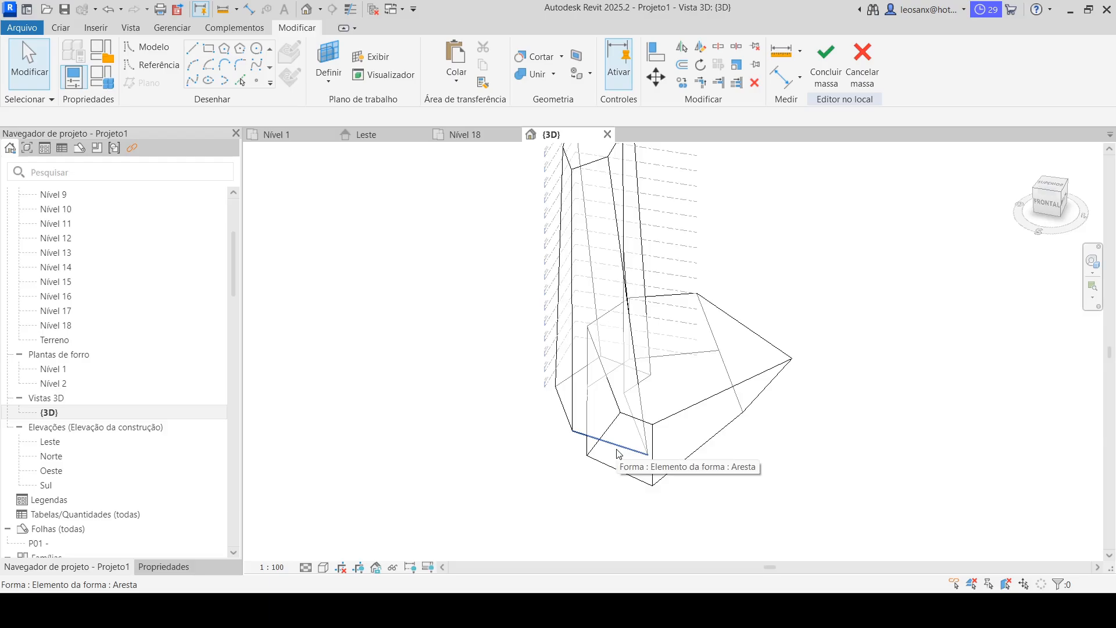
scroll(698, 500, "down", 2)
scroll(762, 508, "down", 1)
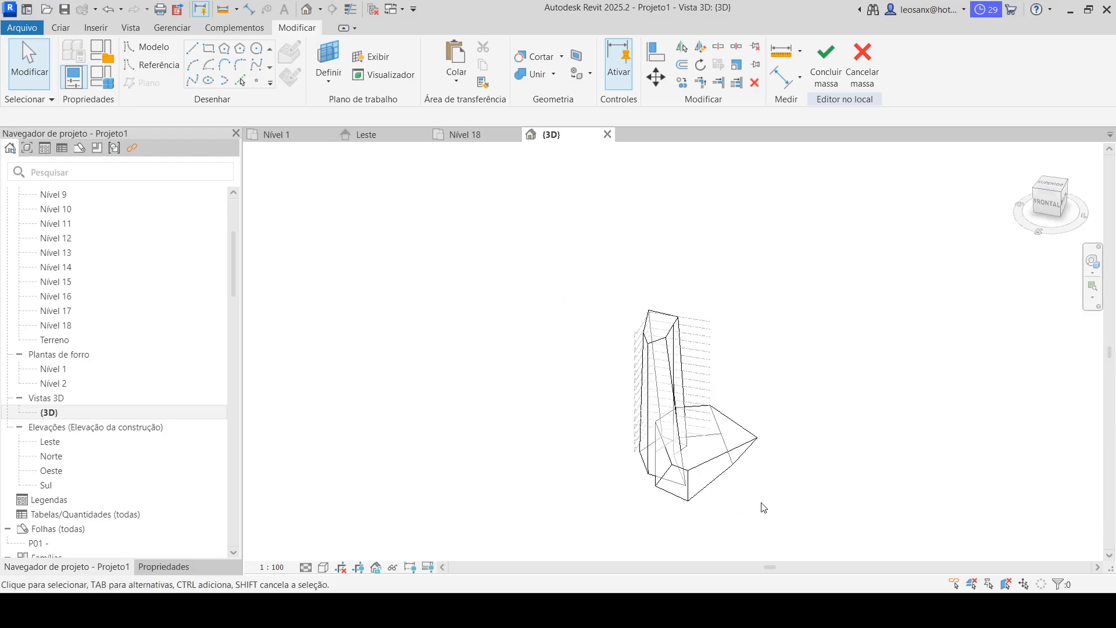
scroll(814, 517, "up", 1)
scroll(819, 521, "up", 1)
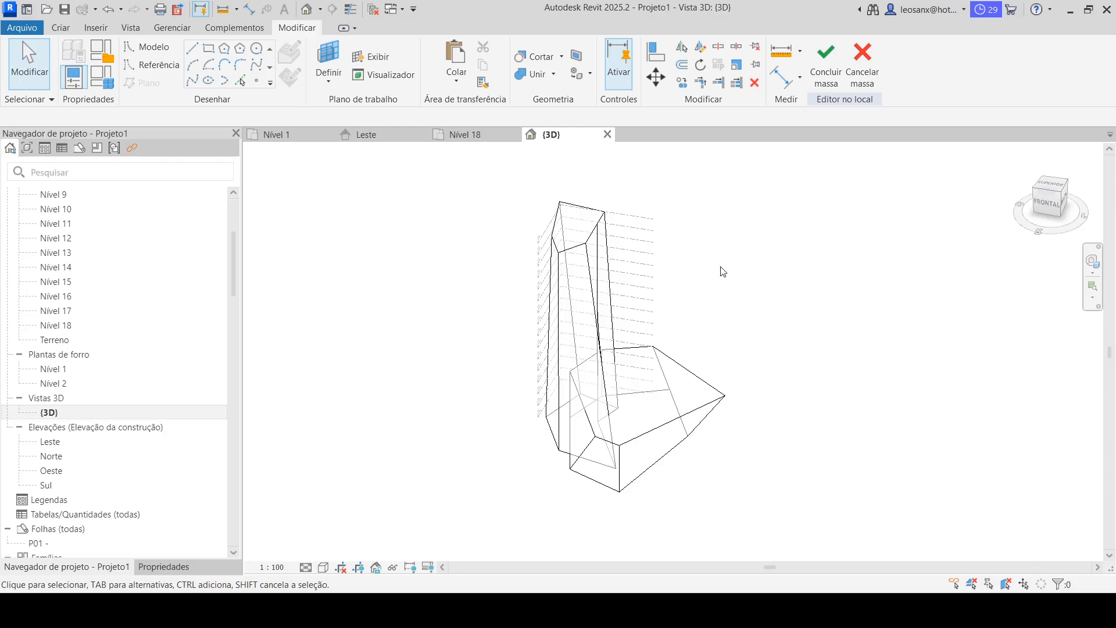
Join the geometry of the low base volume with the tower.
left_click(534, 76)
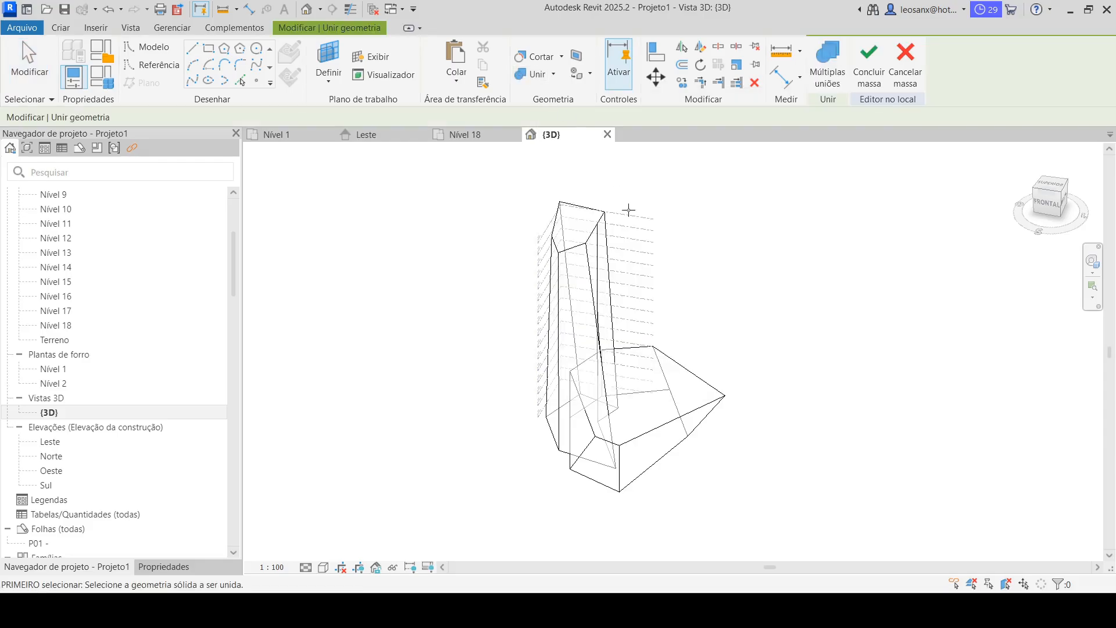
left_click(693, 376)
left_click(580, 248)
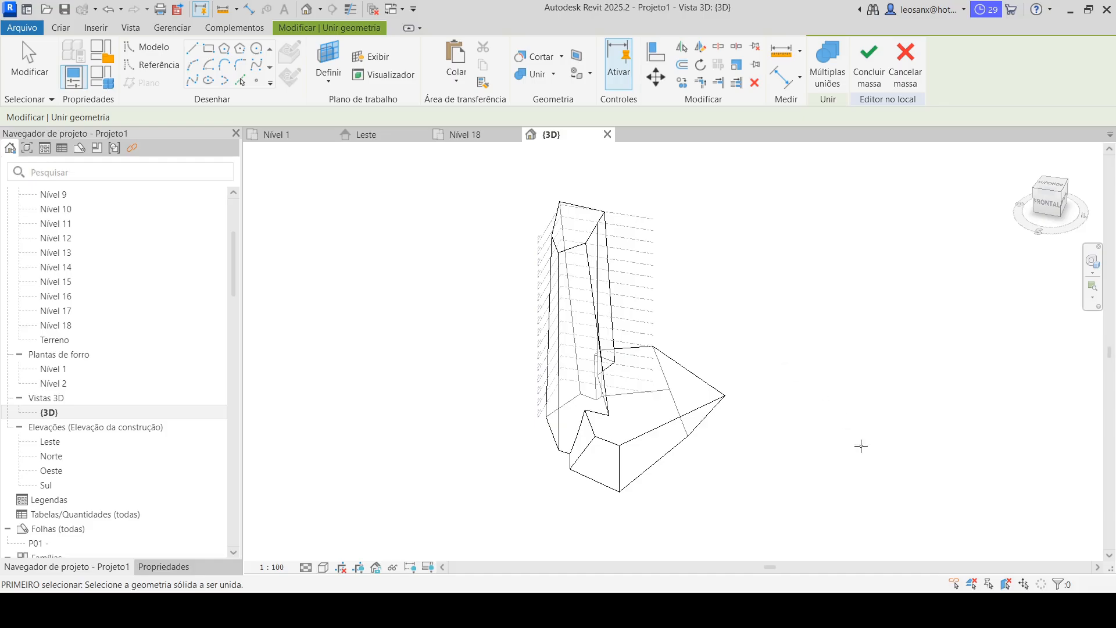
Examine the joined solid's intersection edges and faces around the tower base from different angles.
scroll(746, 464, "up", 5)
middle_click_drag(746, 465, 620, 478, "shift")
scroll(587, 480, "down", 5)
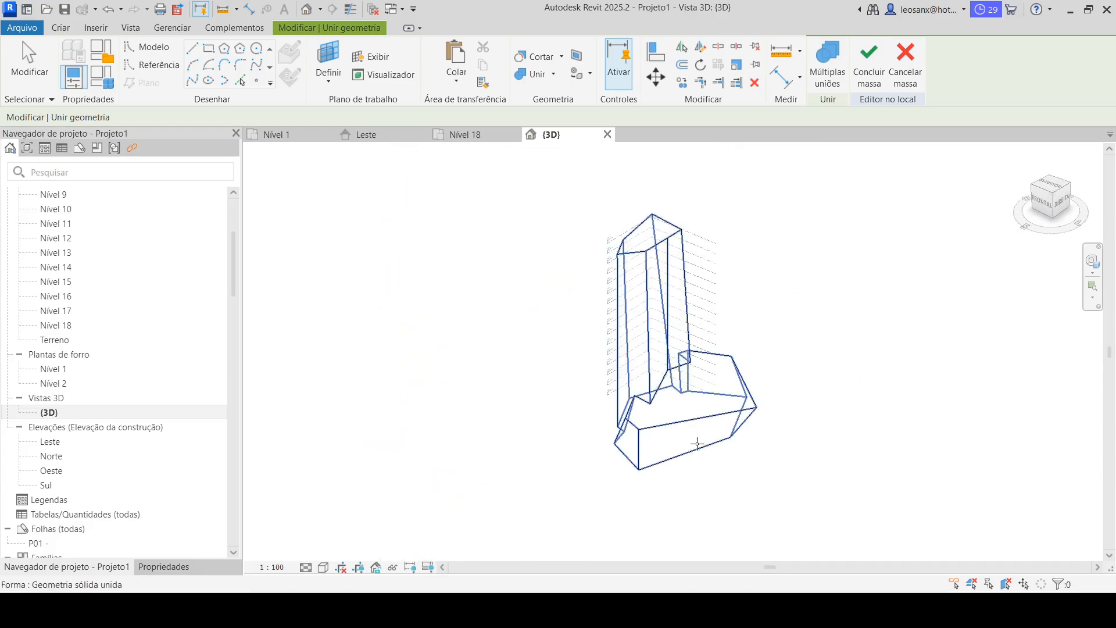
middle_click_drag(823, 462, 737, 426, "shift")
scroll(749, 419, "up", 4)
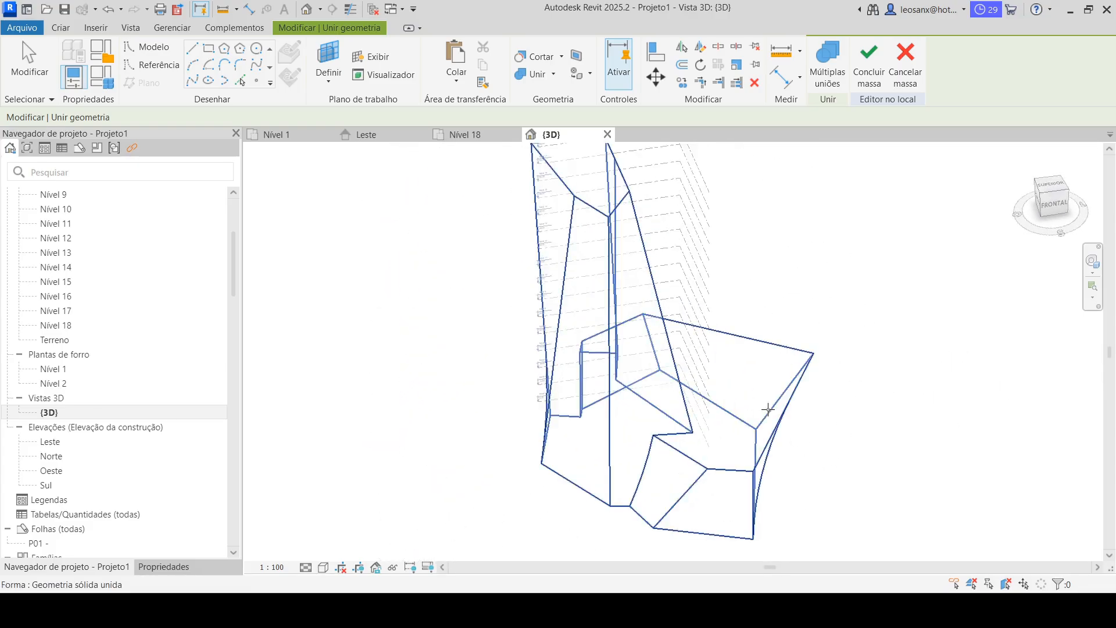
middle_click_drag(716, 488, 619, 507, "shift")
scroll(619, 508, "down", 2)
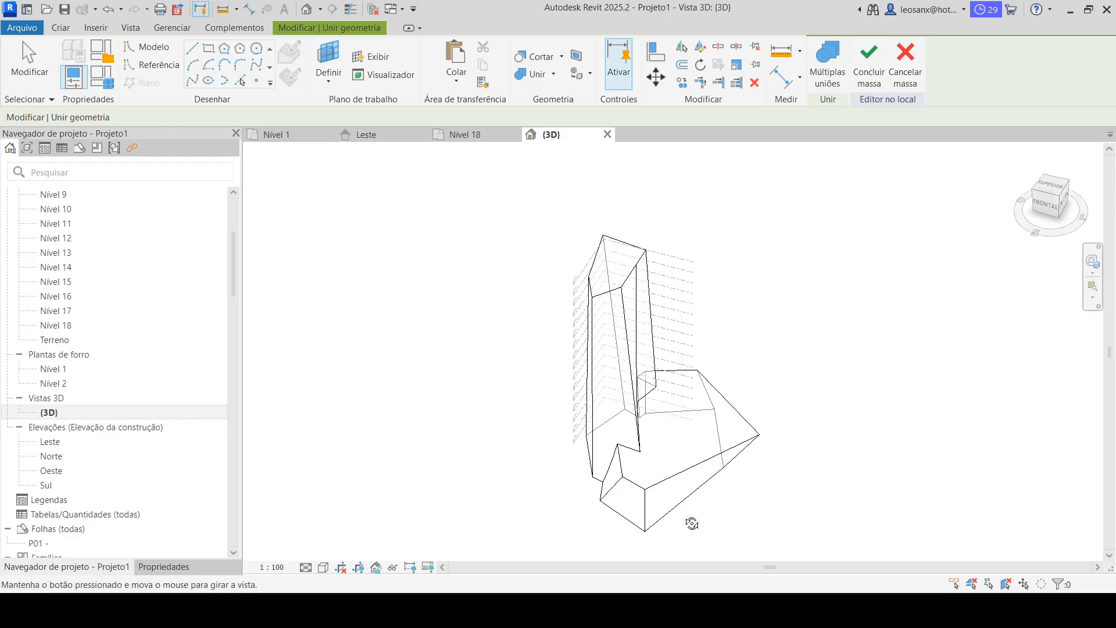
Finish the in-place mass and view the completed tower and base from a low angle.
middle_click_drag(691, 523, 760, 431, "shift")
left_click(863, 55)
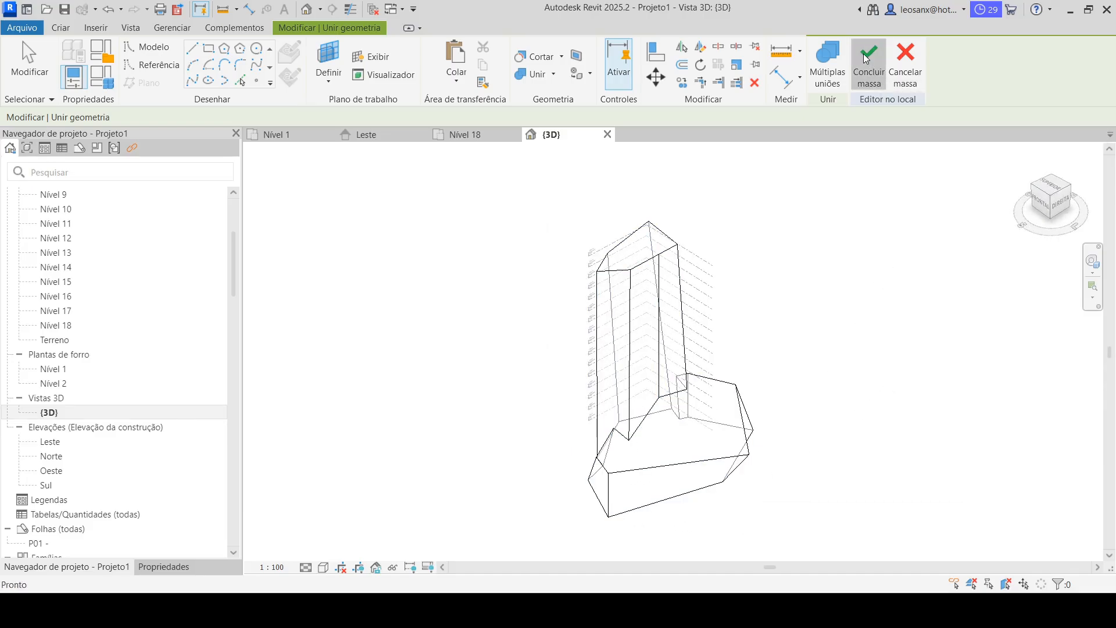
middle_click_drag(684, 480, 872, 331, "shift")
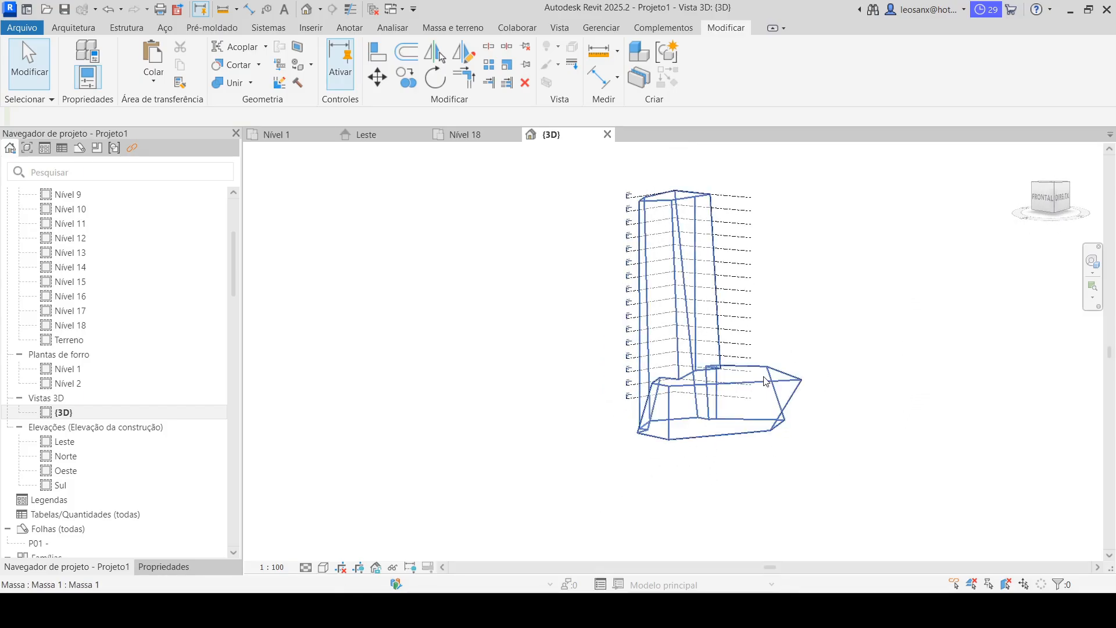
Select the finished mass and reopen it for in-place editing, with the tower's top corners in view.
left_click(709, 254)
mouse_move(678, 193)
left_mouse_down()
mouse_move(682, 169)
mouse_move(684, 195)
left_mouse_up()
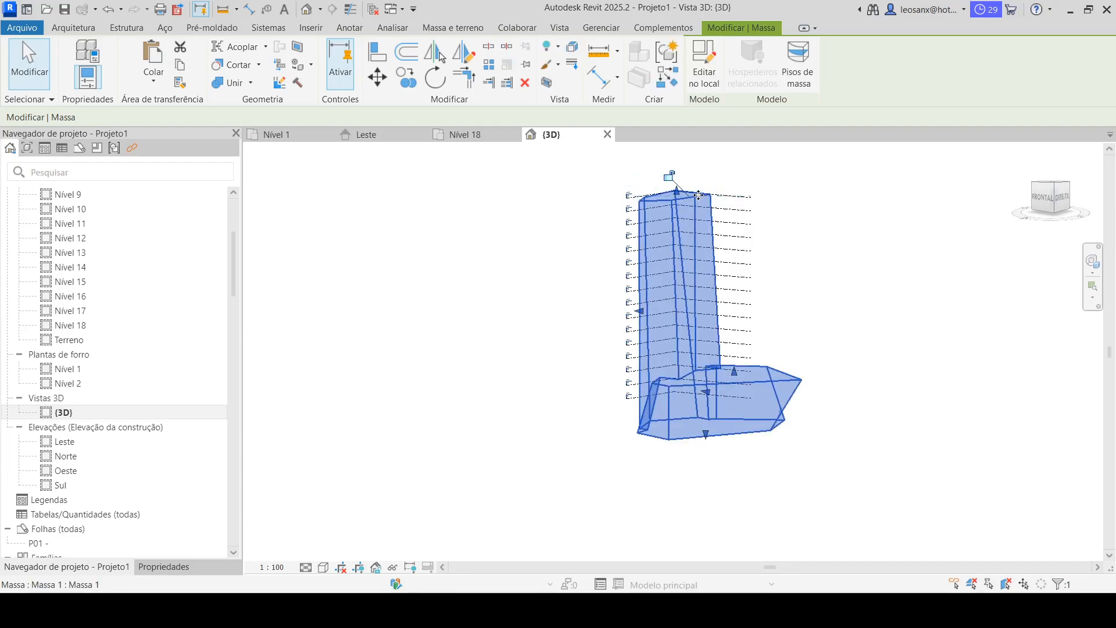
scroll(709, 190, "up", 4)
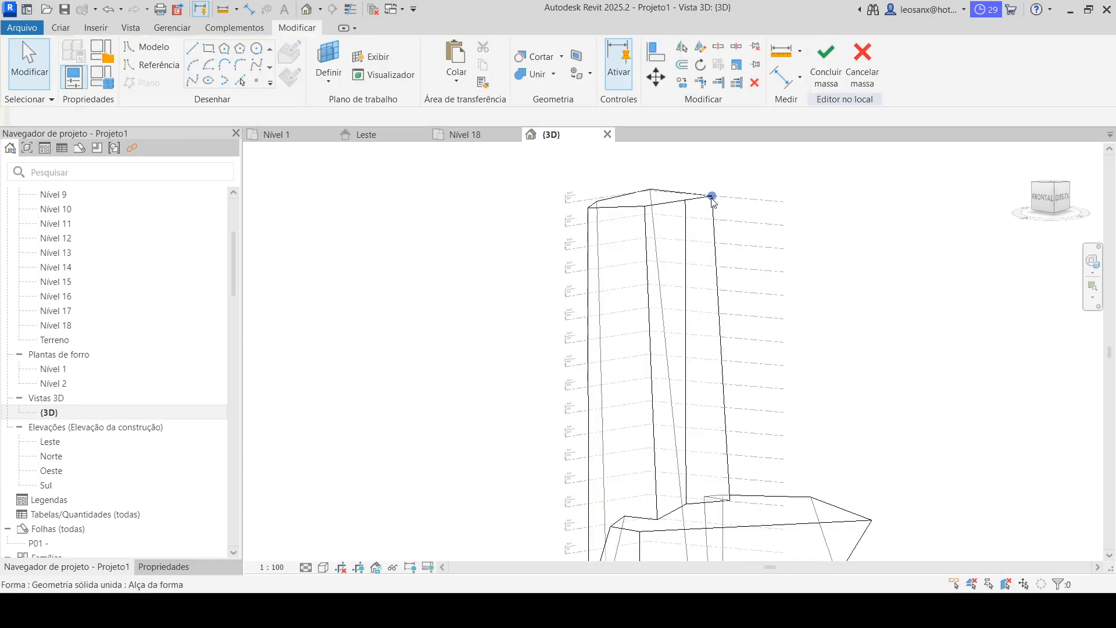
middle_click_drag(730, 483, 705, 515, "shift")
scroll(743, 231, "down", 3)
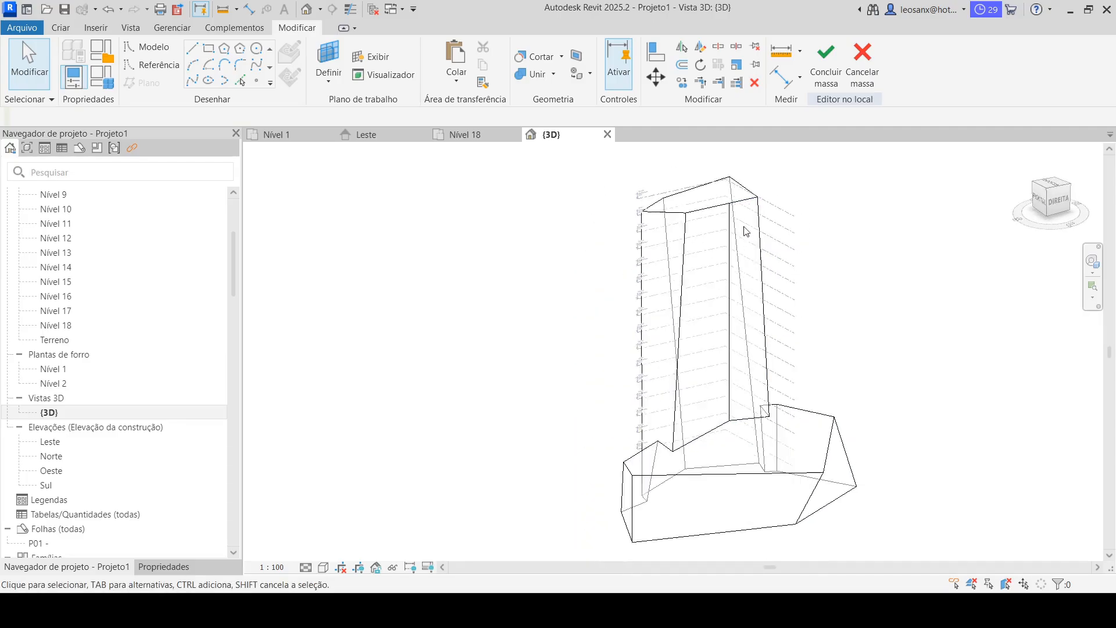
Slope the tower's roof by raising its rear top vertex and lowering its front top vertex vertically.
left_click(731, 186)
left_click_drag(732, 153, 731, 134)
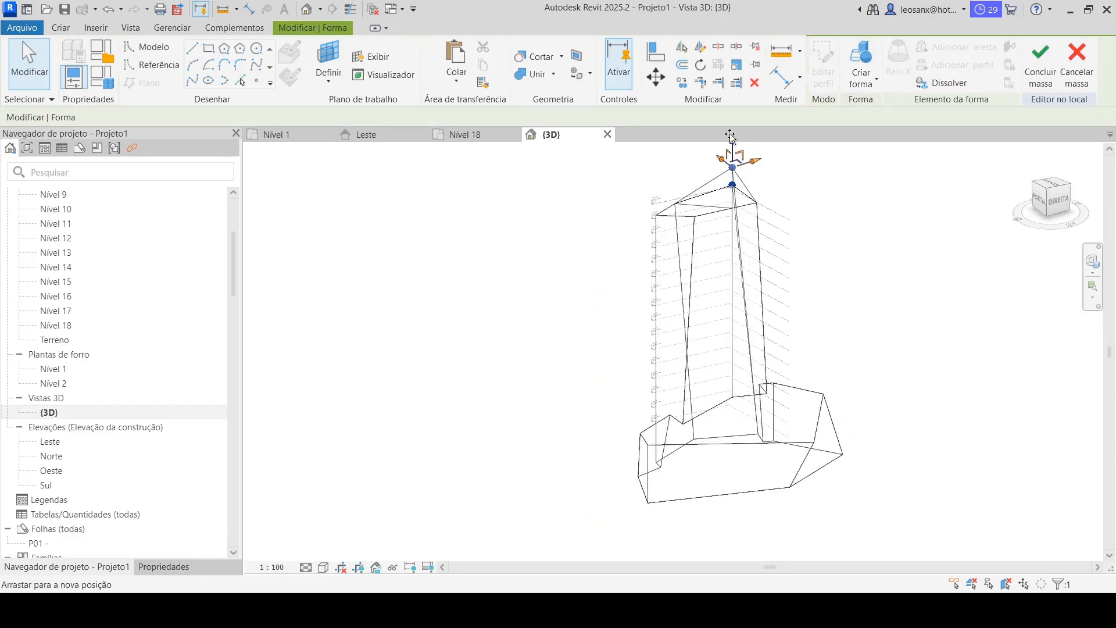
left_click(694, 217)
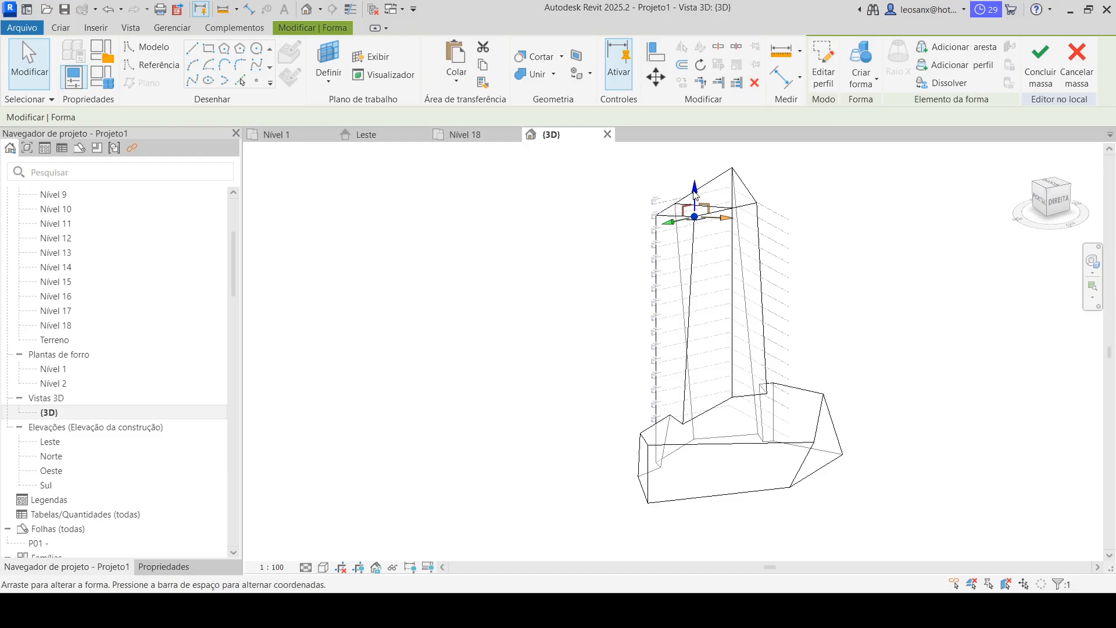
left_click_drag(695, 194, 696, 207)
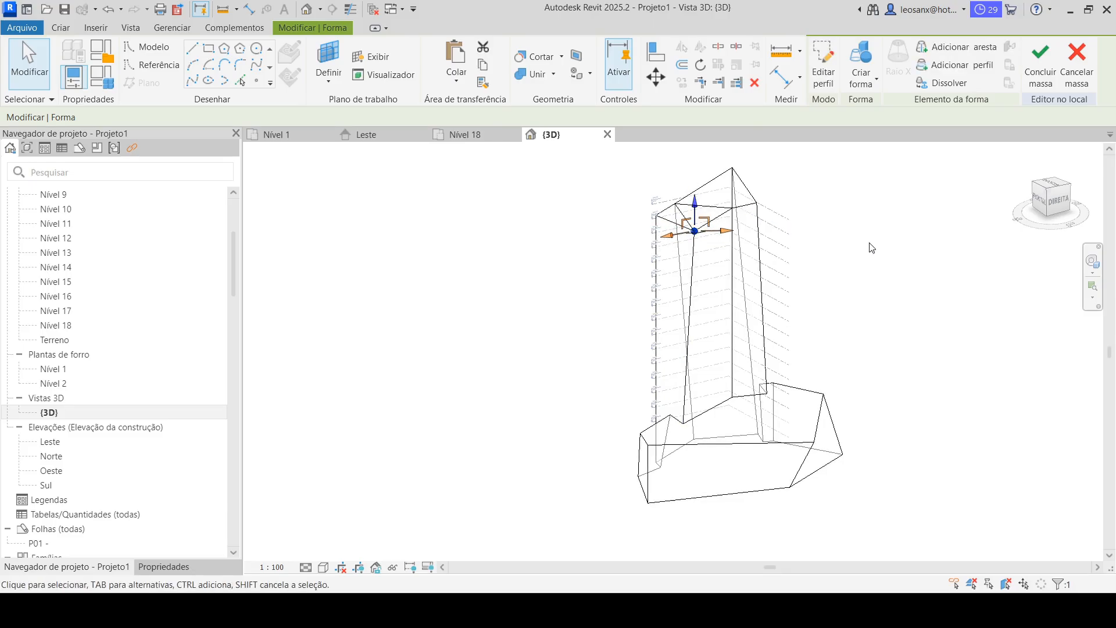
Finish the in-place mass edit and inspect the sloped tower and its base from several angles.
left_click(872, 248)
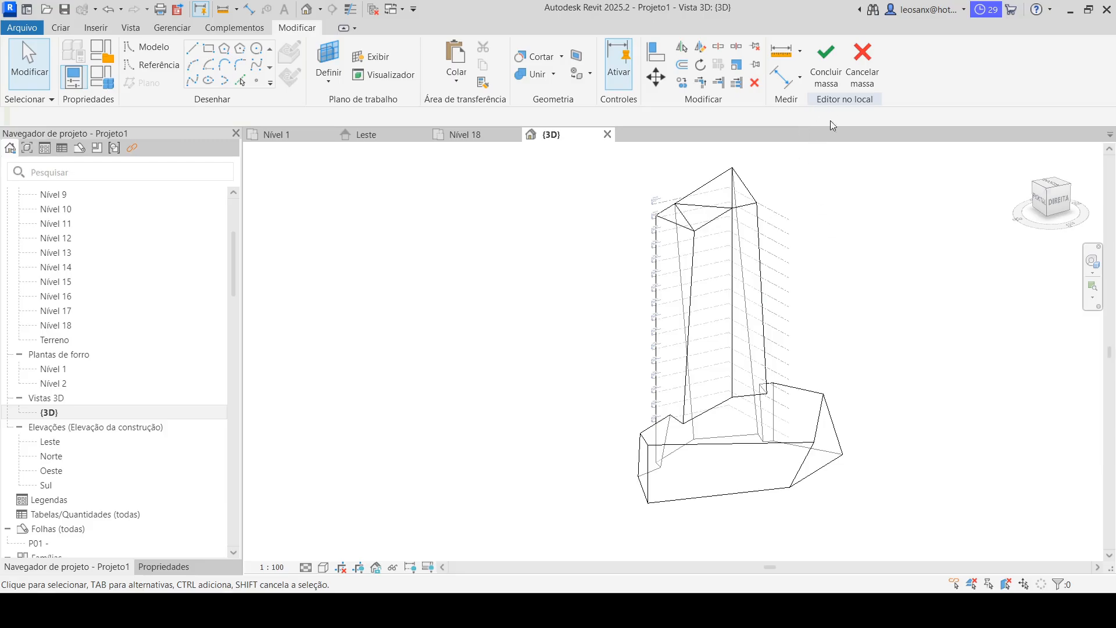
left_click(824, 56)
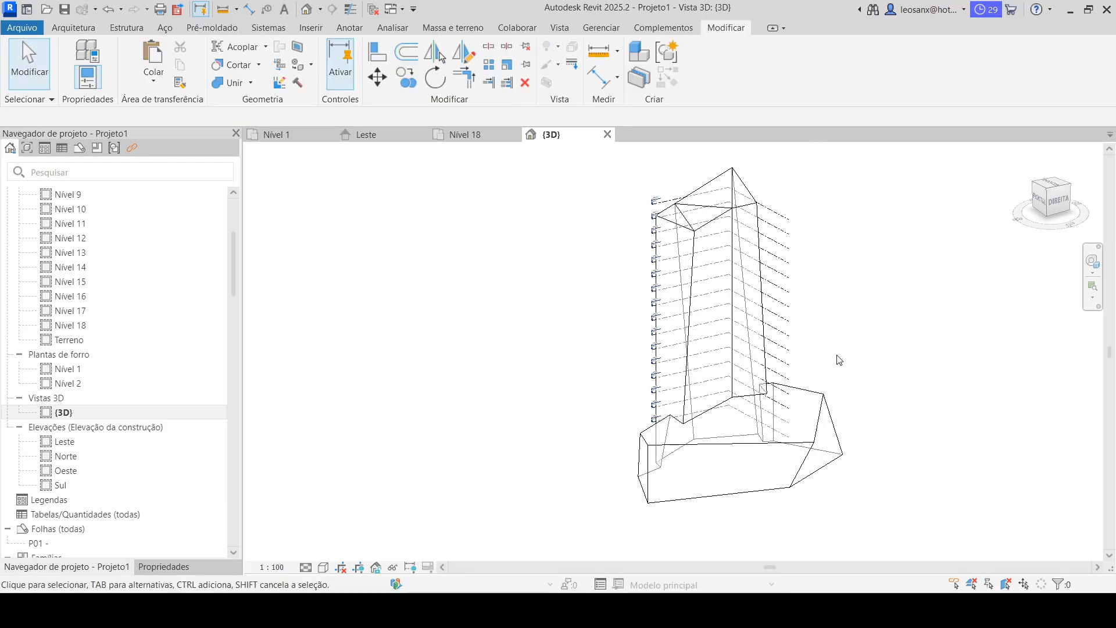
middle_click_drag(877, 430, 880, 510, "shift")
middle_click_drag(730, 434, 789, 460, "shift")
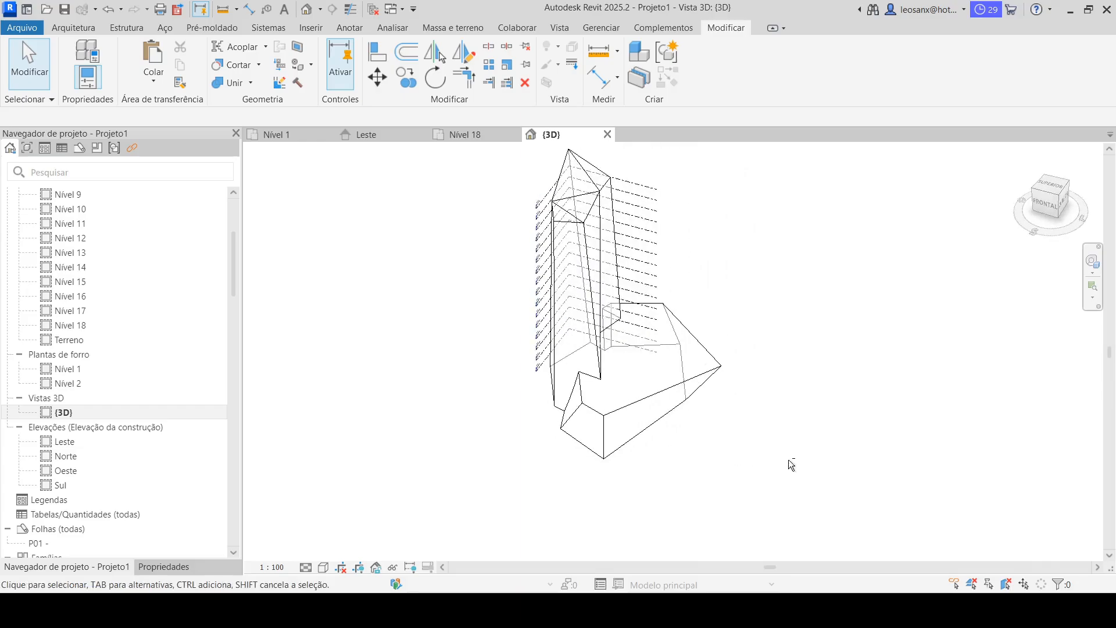
middle_click_drag(705, 433, 568, 410, "shift")
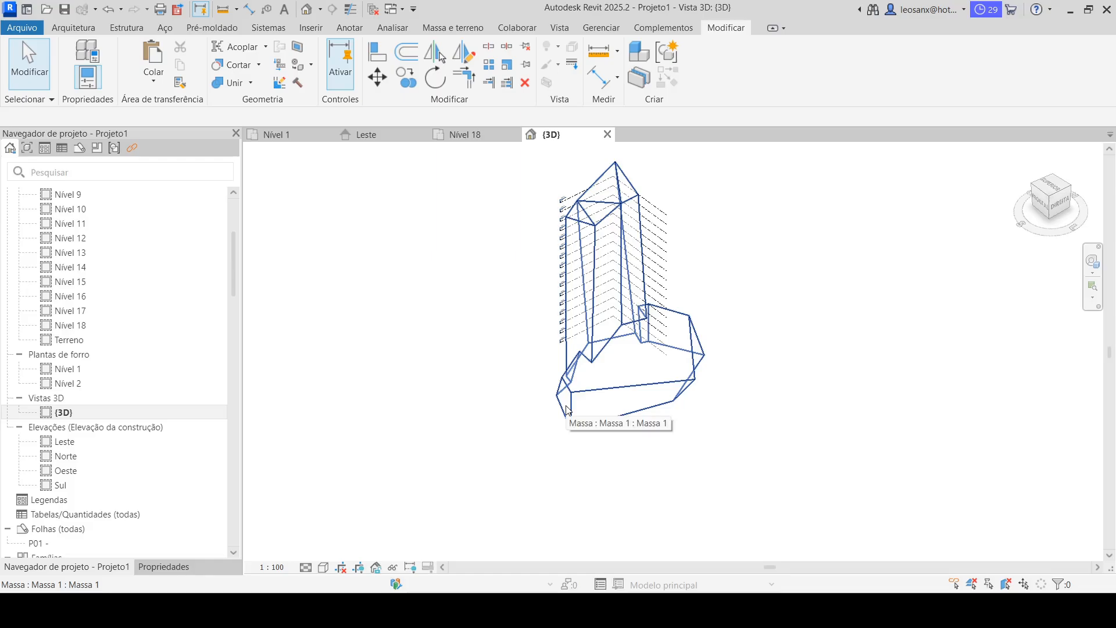
middle_click_drag(752, 349, 603, 373, "shift")
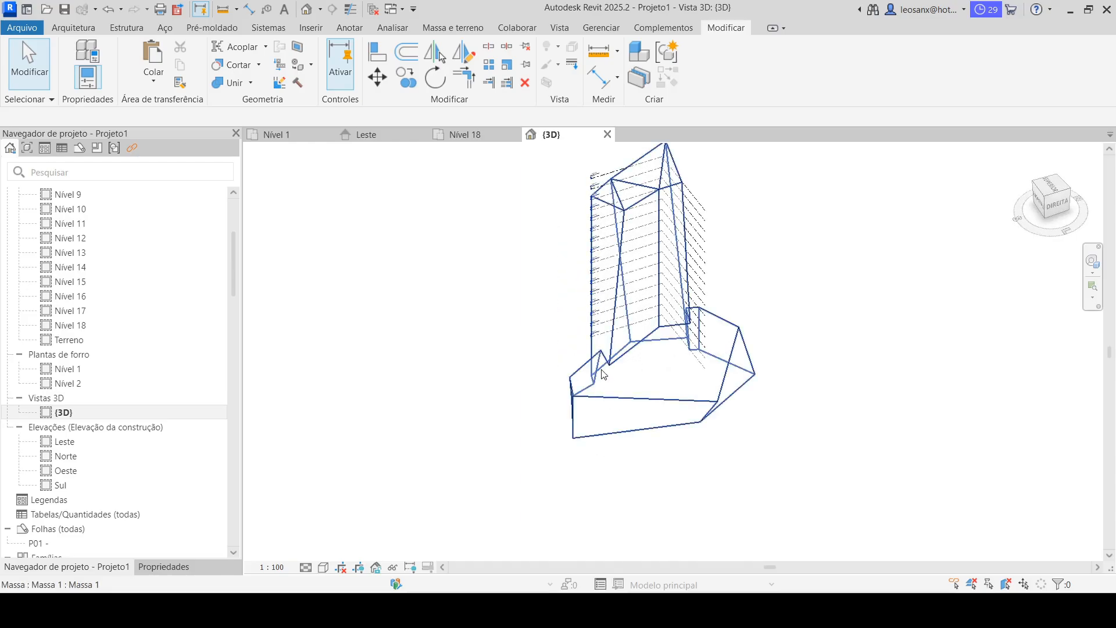
scroll(671, 237, "up", 1)
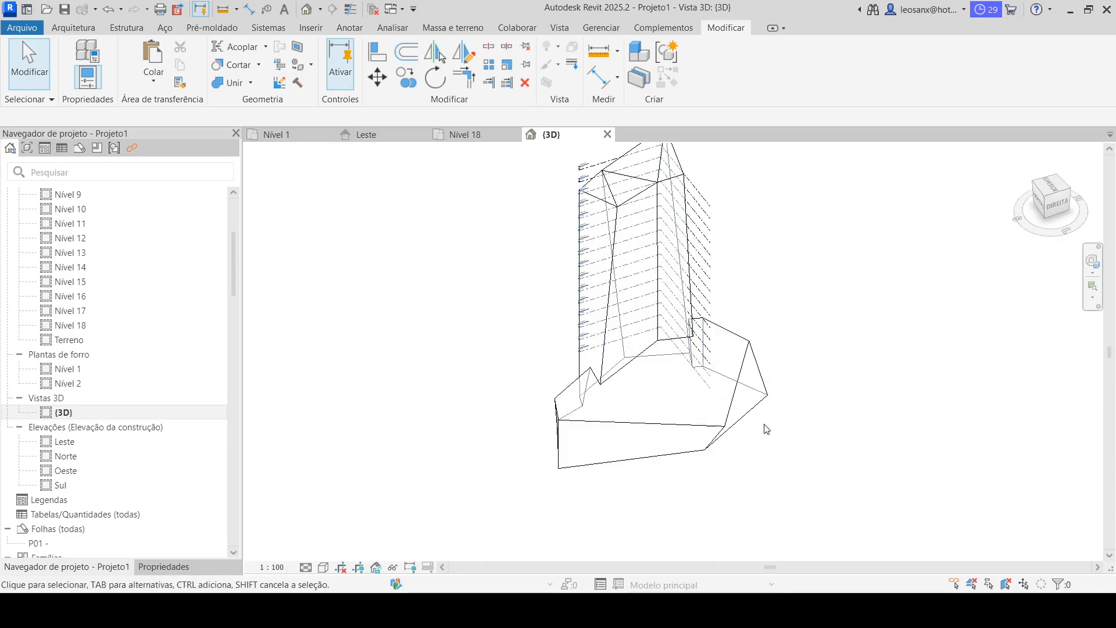
middle_click_drag(775, 482, 996, 262, "shift")
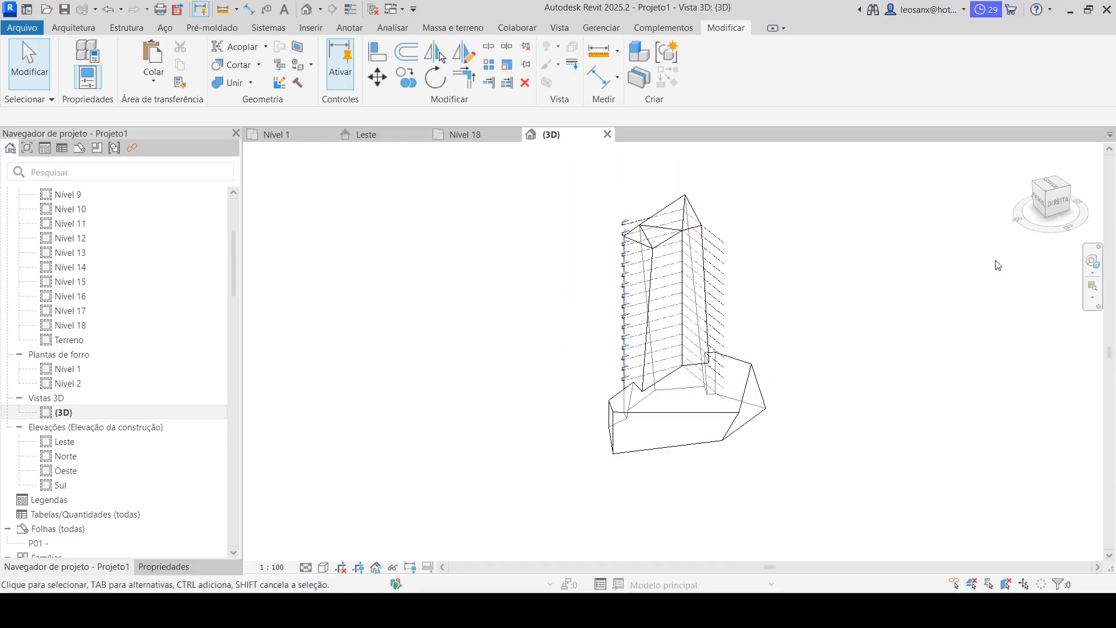
Examine the mass in perspective projection and return the 3D view to orthographic.
right_click(1049, 197)
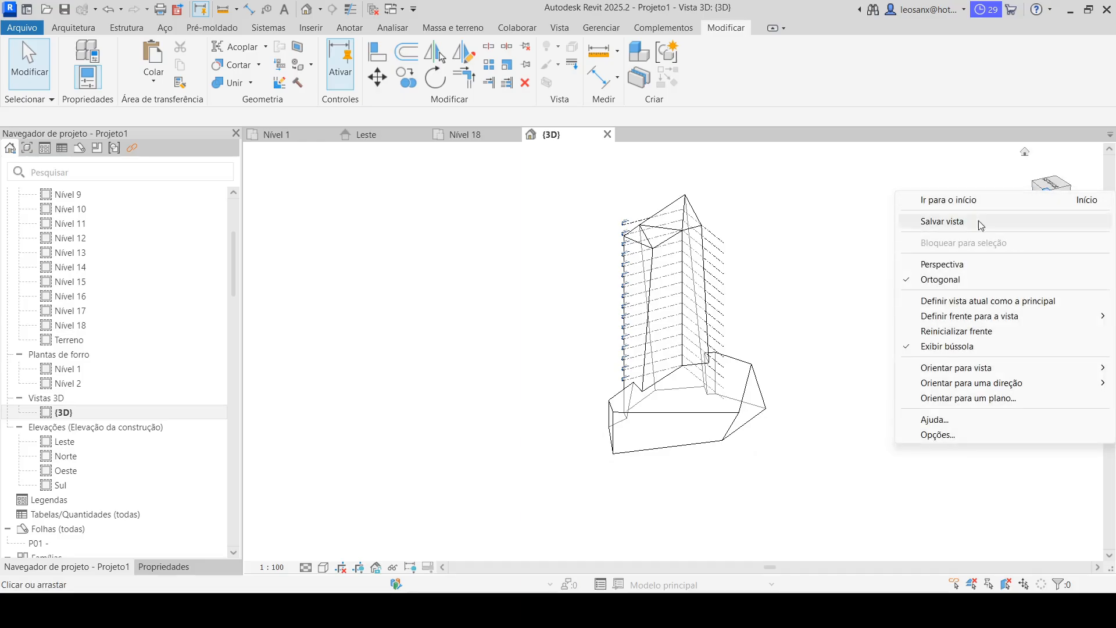
left_click(942, 264)
scroll(645, 427, "up", 2)
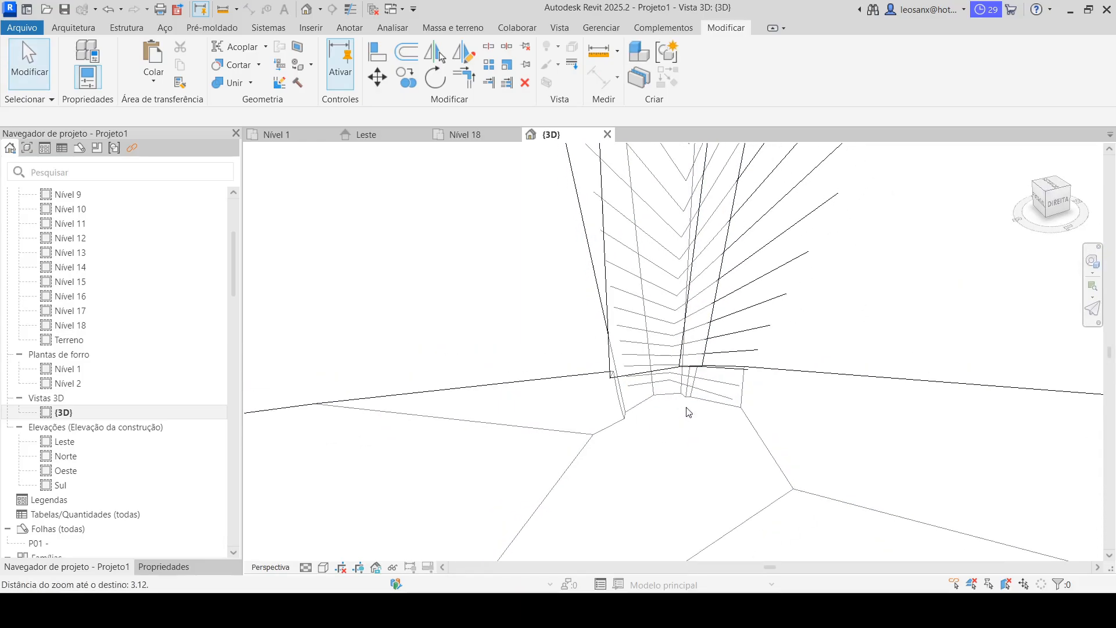
scroll(688, 412, "down", 5)
middle_click_drag(688, 412, 739, 366, "shift")
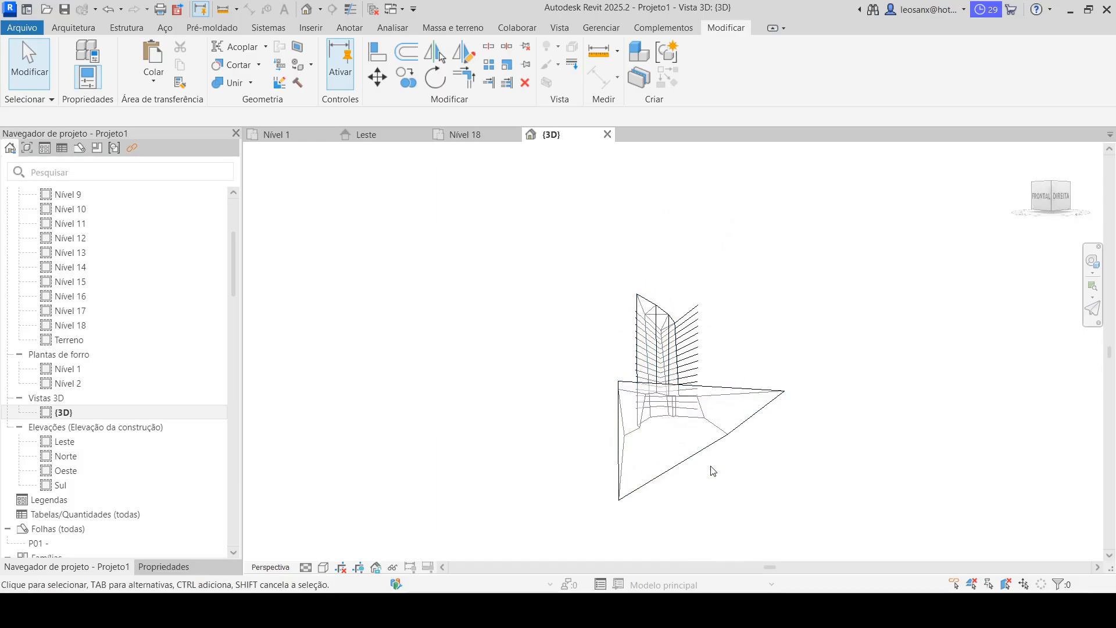
middle_click_drag(714, 471, 729, 489, "shift")
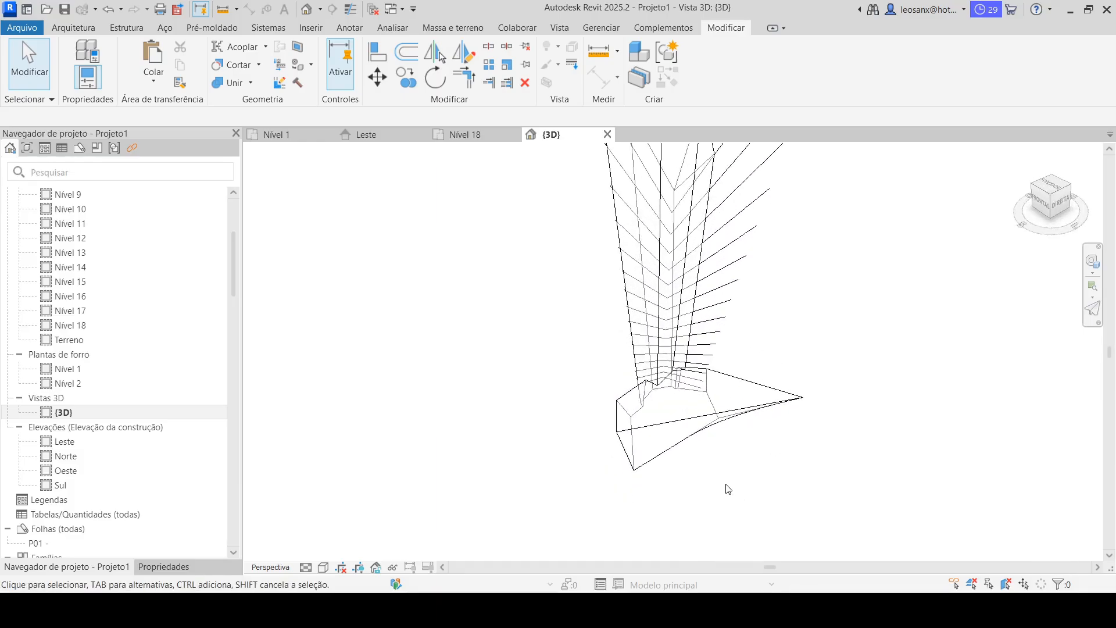
scroll(728, 490, "down", 1)
right_click(1051, 202)
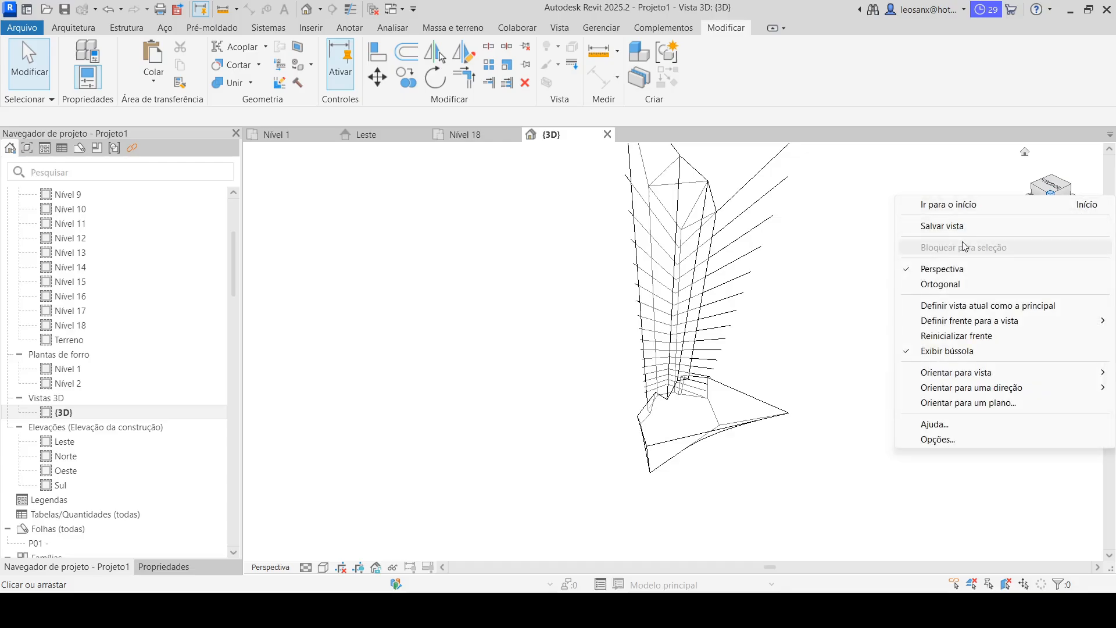
left_click(930, 285)
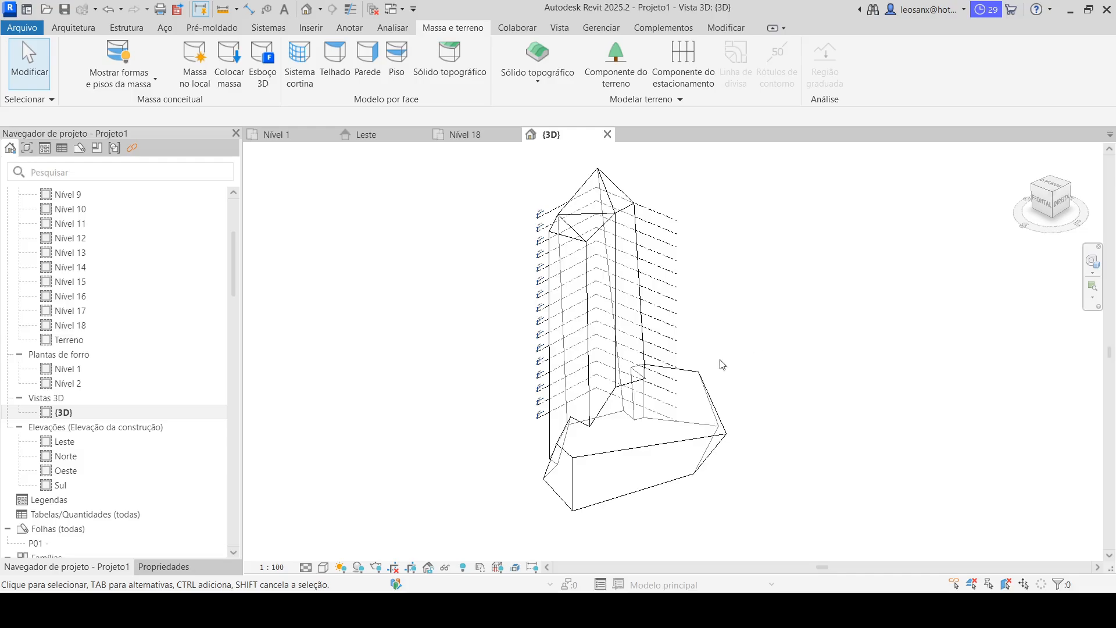
Create mass floors for the whole mass at every level from Nível 1 to Nível 18.
left_click(715, 393)
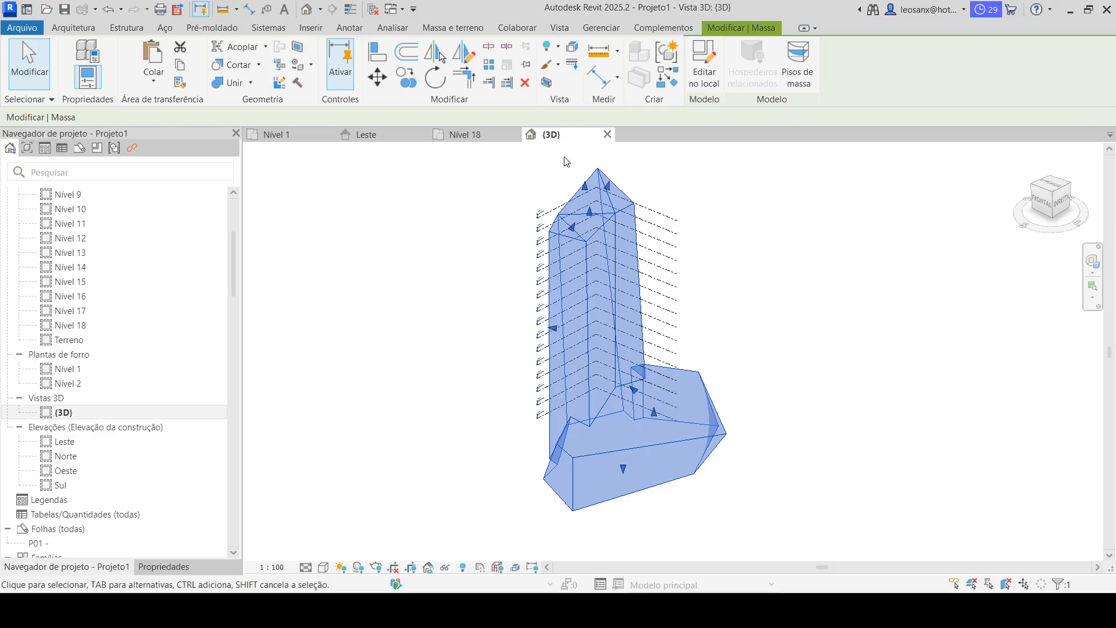
left_click(803, 56)
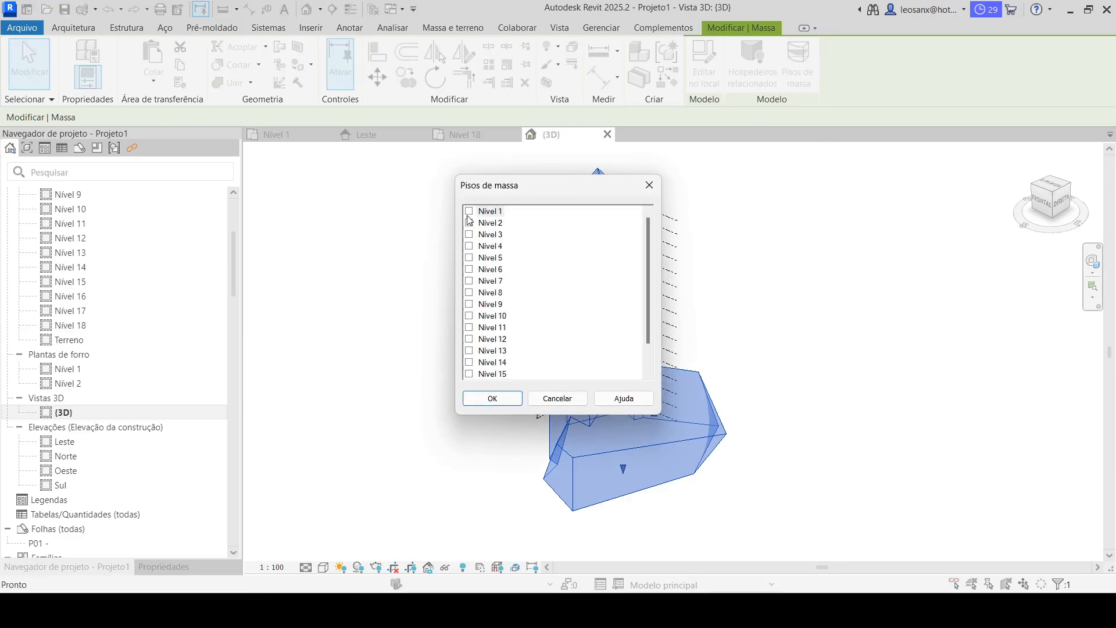
scroll(502, 279, "down", 1)
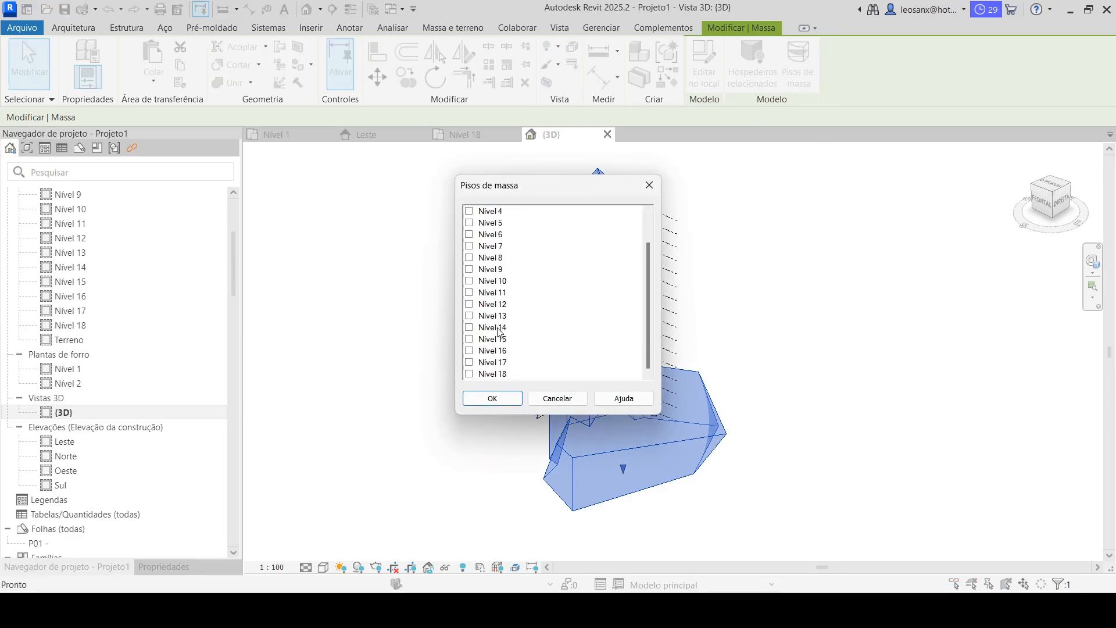
left_click(496, 375, "shift")
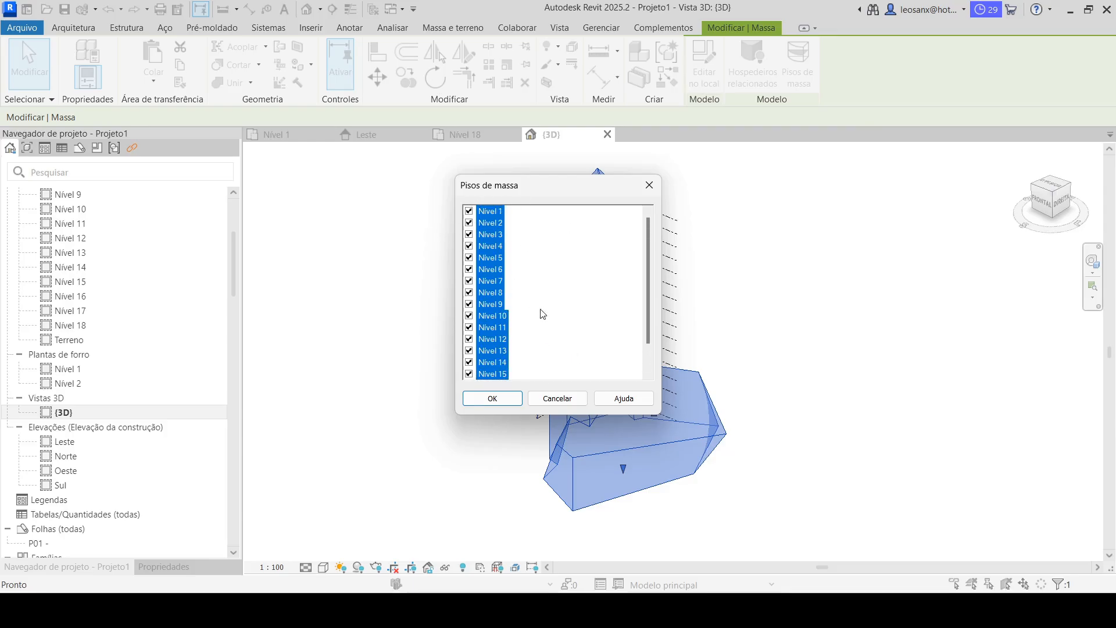
left_click(493, 399)
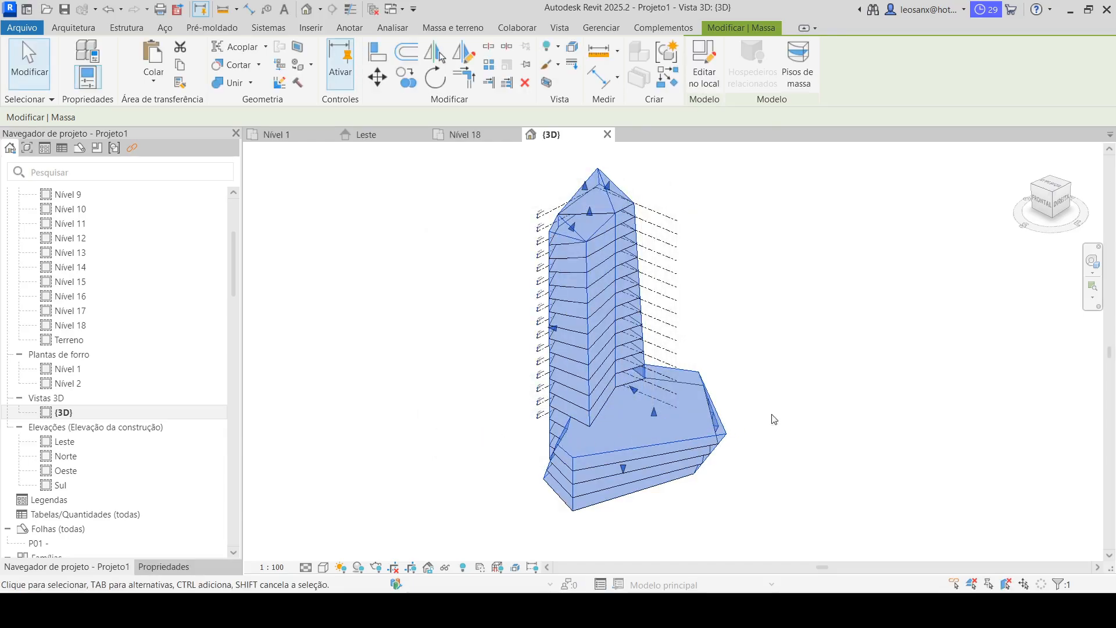
left_click(829, 384)
middle_click_drag(645, 396, 725, 381, "shift")
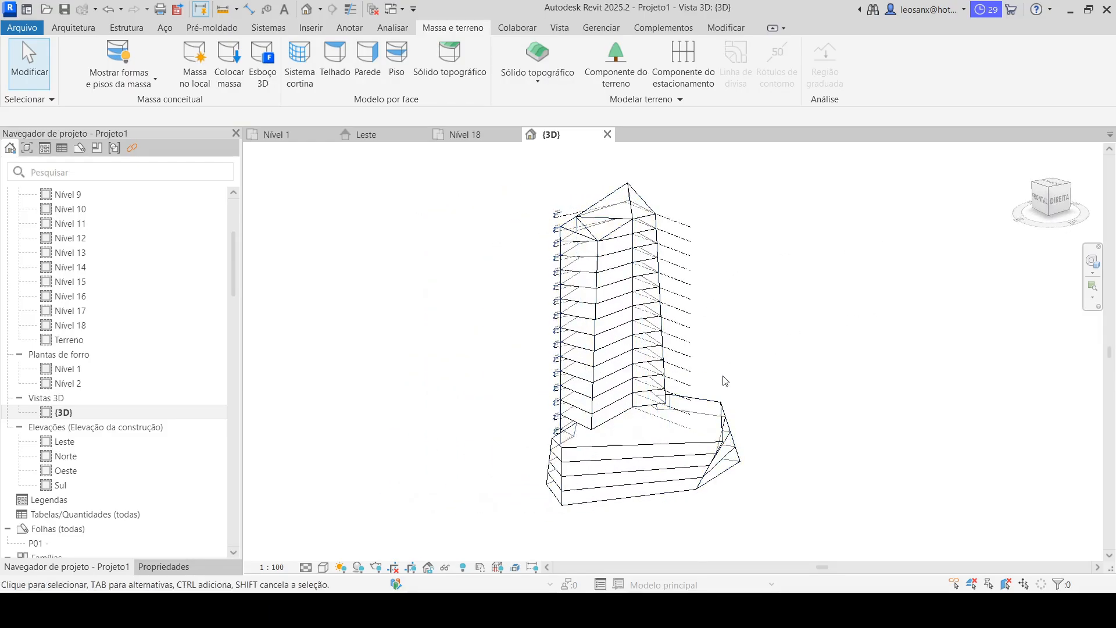
Set the 3D view's visual style to Sombreado (shaded).
scroll(725, 380, "up", 2)
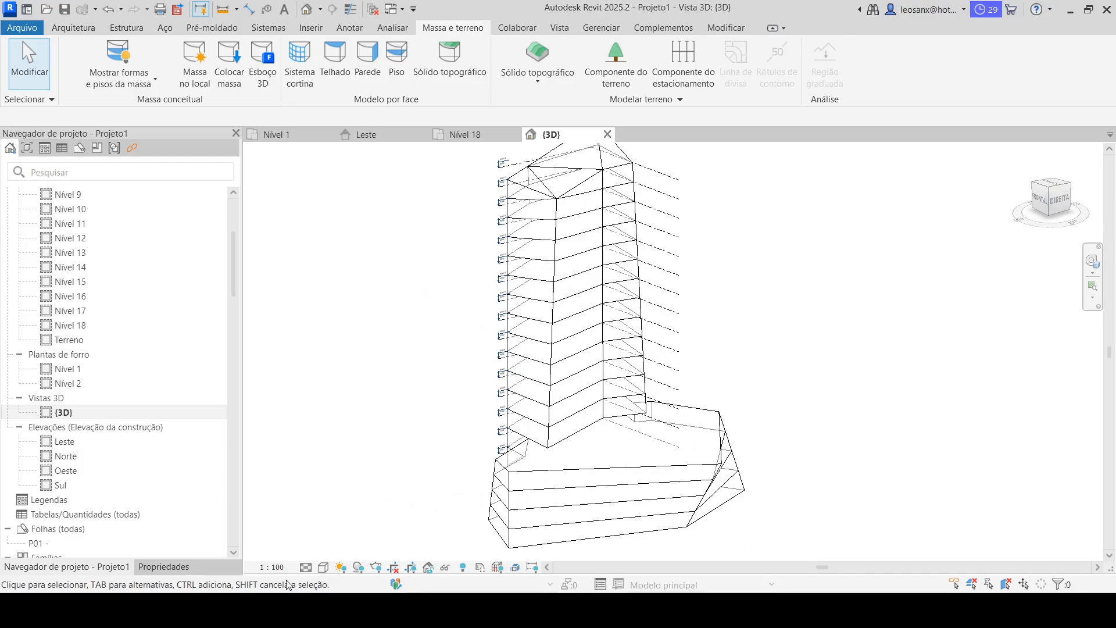
left_click(322, 568)
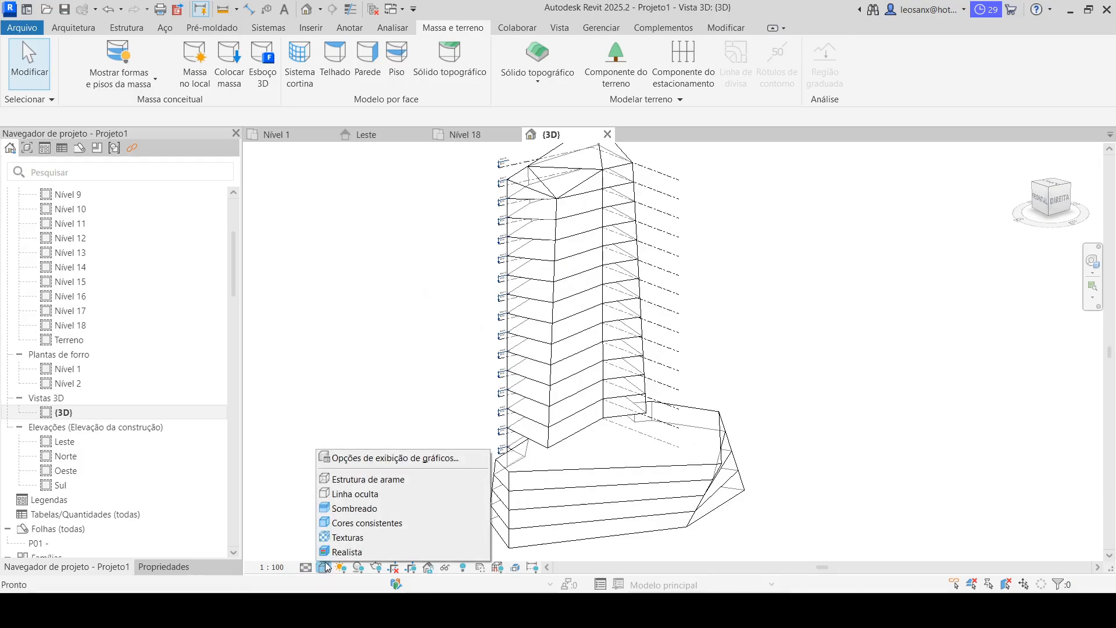
left_click(353, 508)
scroll(735, 453, "down", 3)
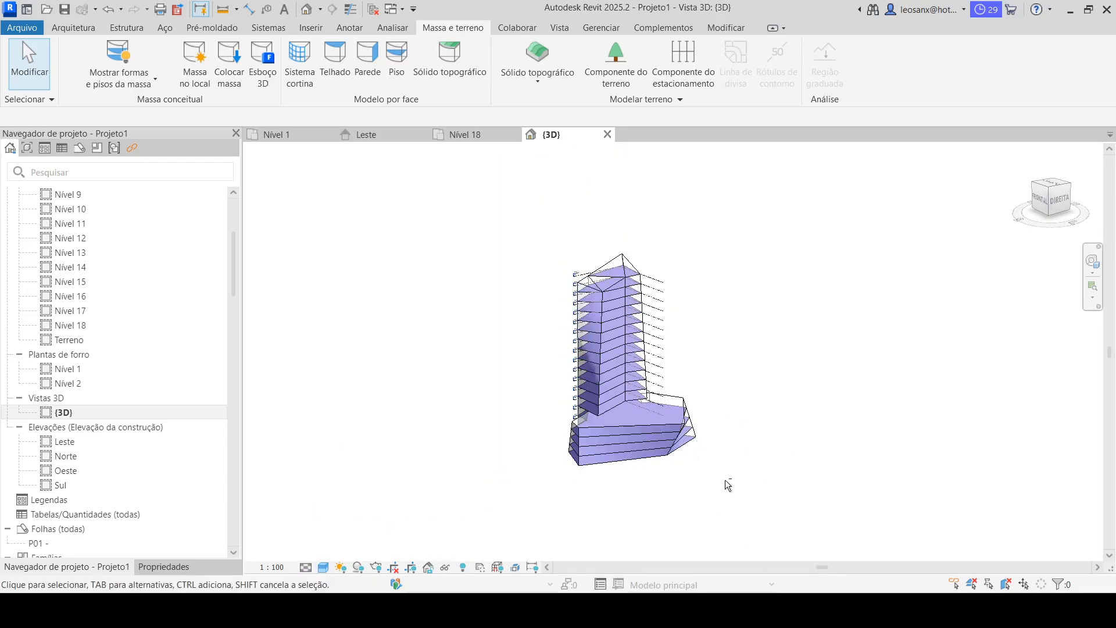
Examine the shaded mass floors along the tower and low volume from different angles and distances.
scroll(715, 500, "up", 3)
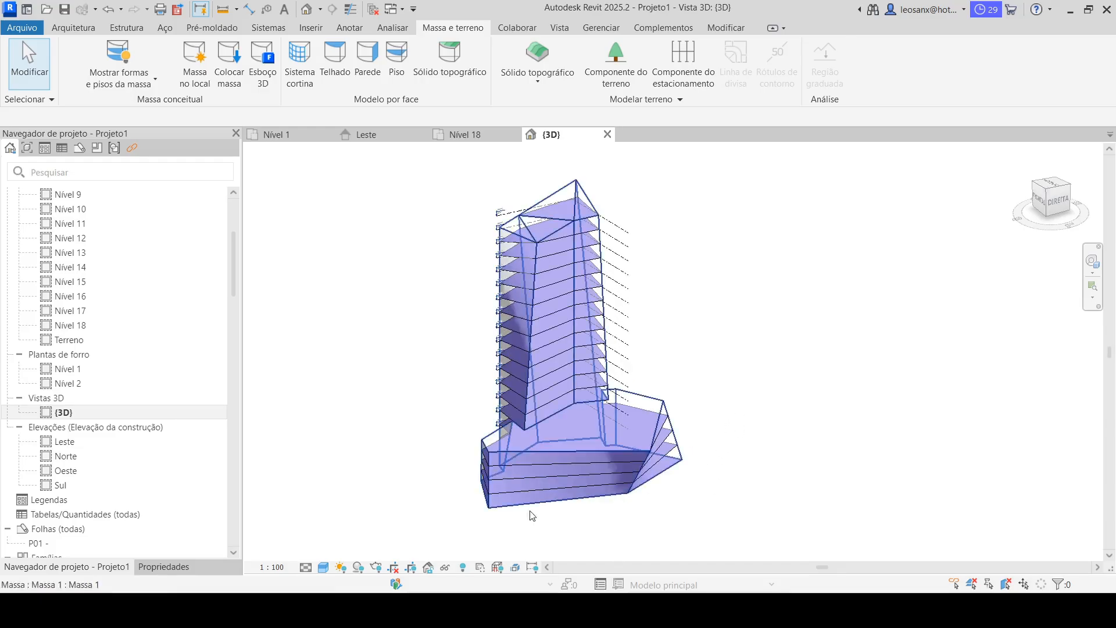
scroll(386, 343, "up", 2)
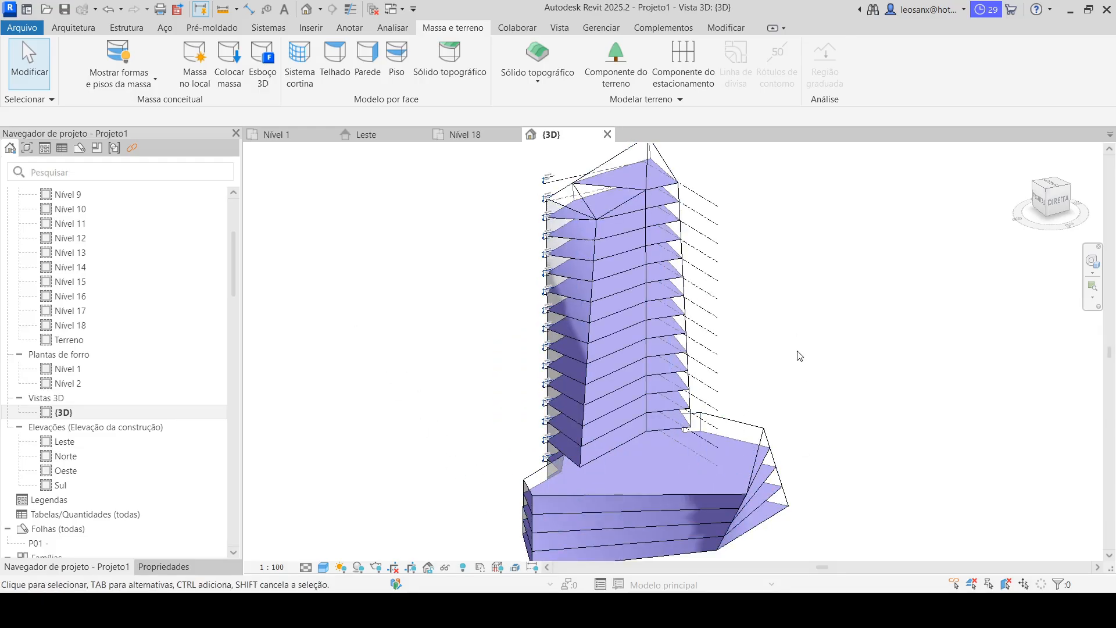
scroll(799, 355, "down", 1)
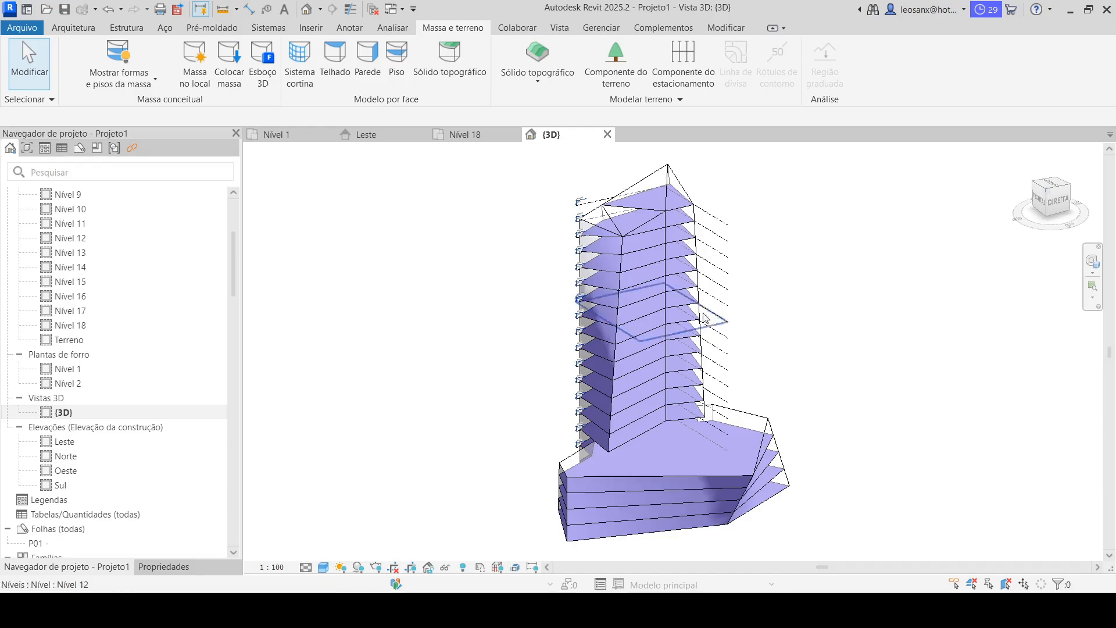
middle_click_drag(641, 495, 697, 290, "shift")
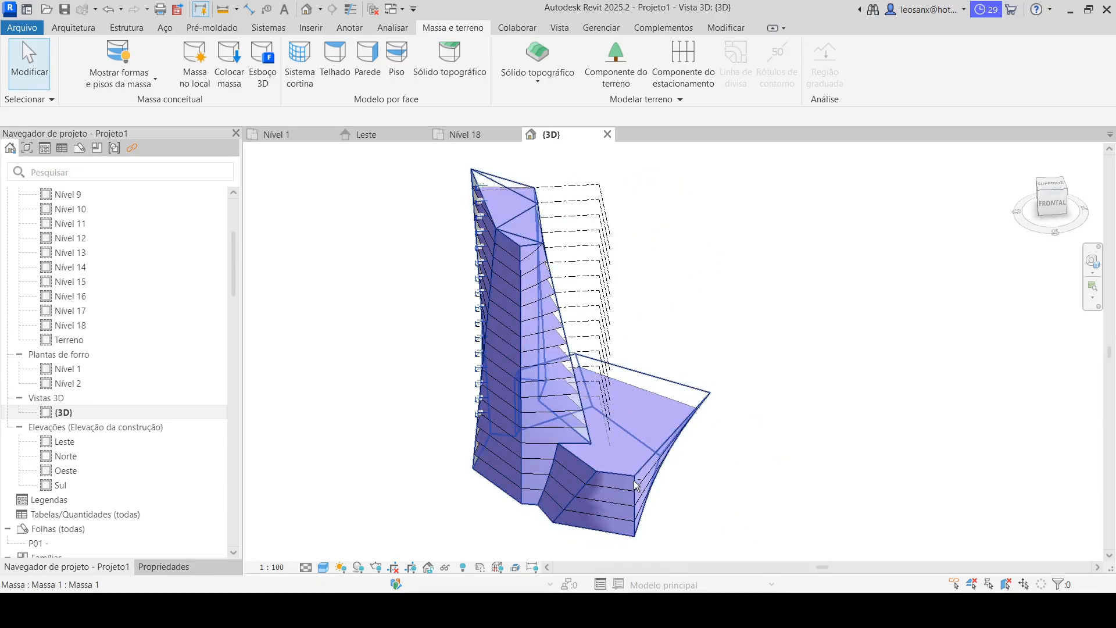
middle_click_drag(625, 471, 578, 503, "shift")
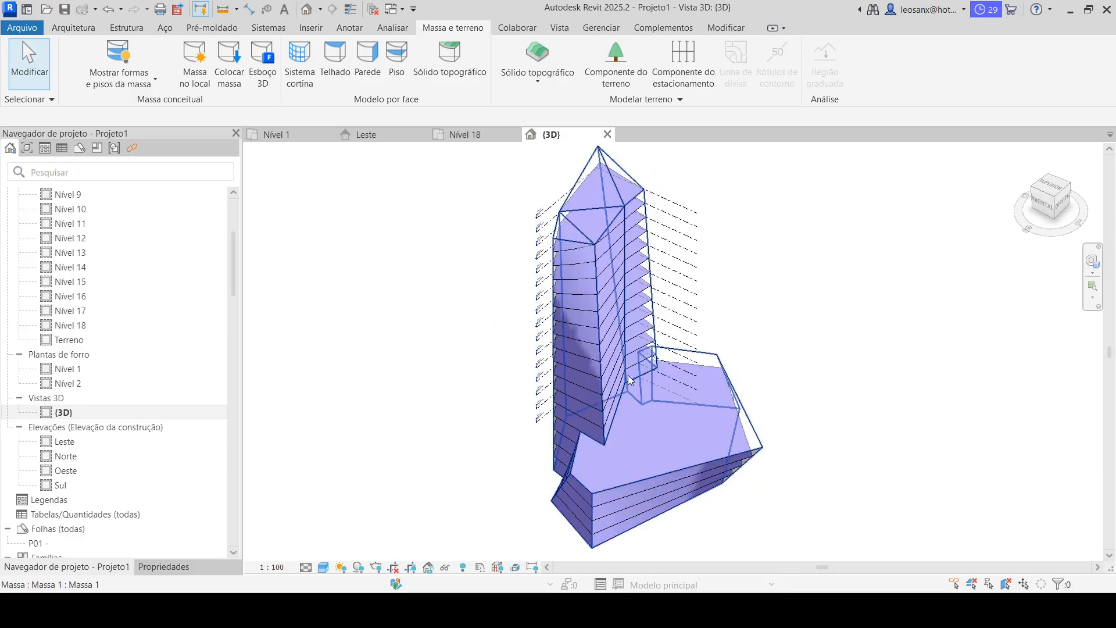
scroll(626, 434, "up", 3)
middle_click_drag(595, 424, 612, 333, "shift")
scroll(531, 326, "down", 4)
scroll(592, 274, "up", 1)
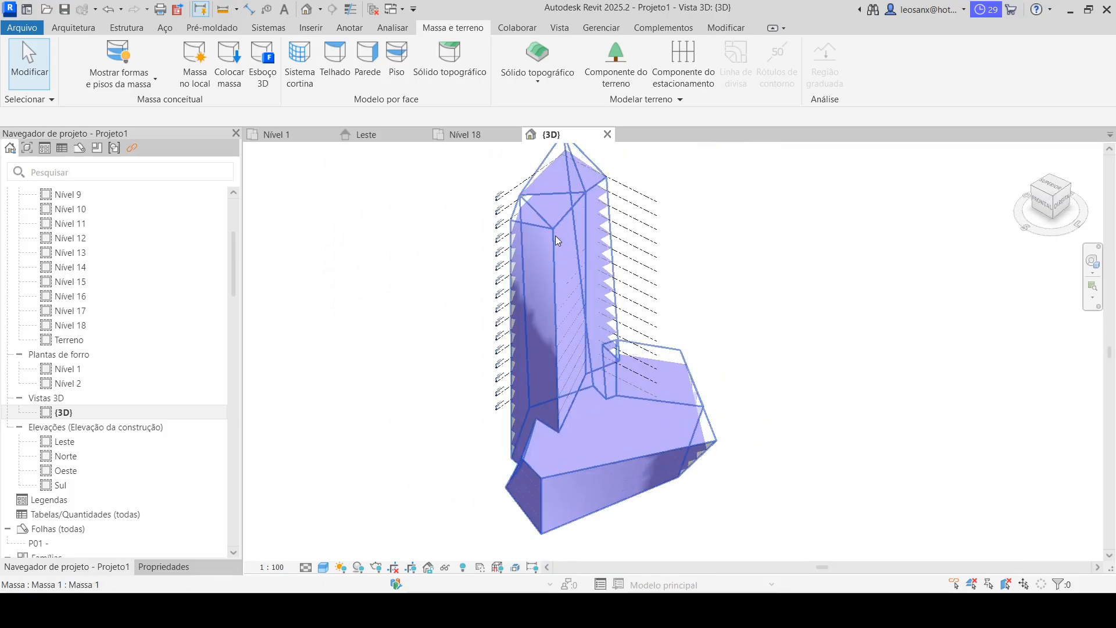
Reopen the mass for in-place editing and inspect where the tower meets the low volume.
double_click(576, 257)
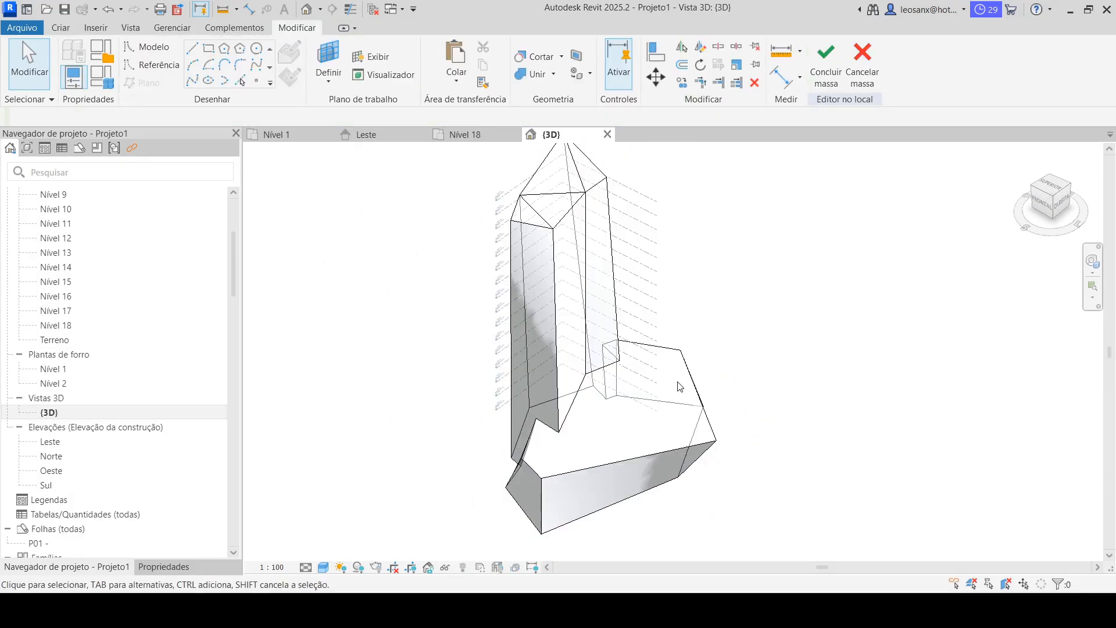
scroll(616, 429, "up", 3)
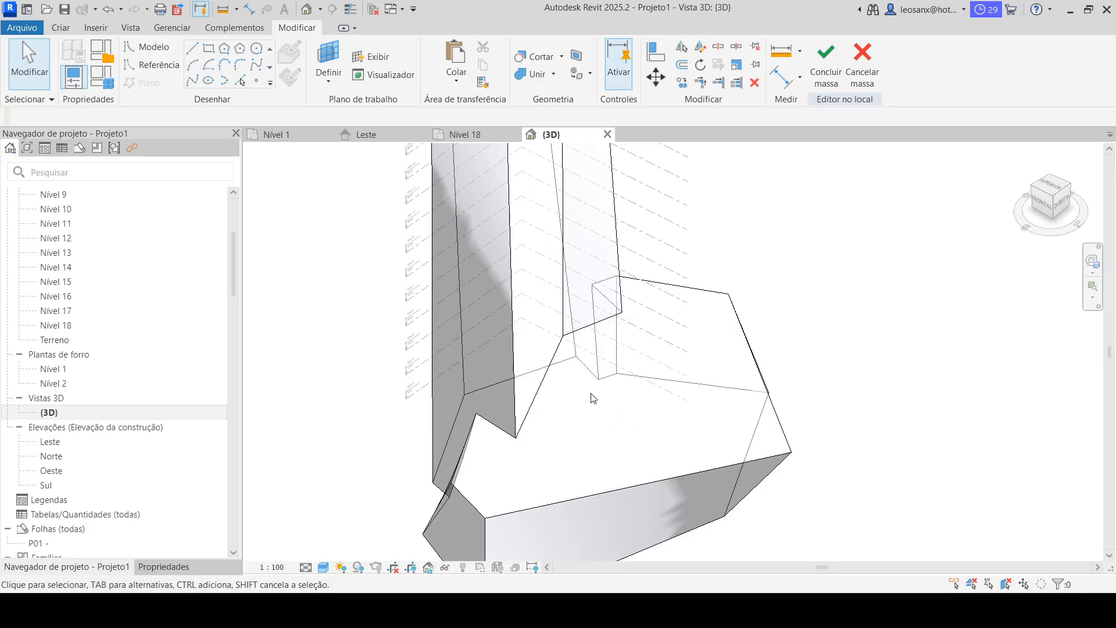
scroll(576, 340, "down", 3)
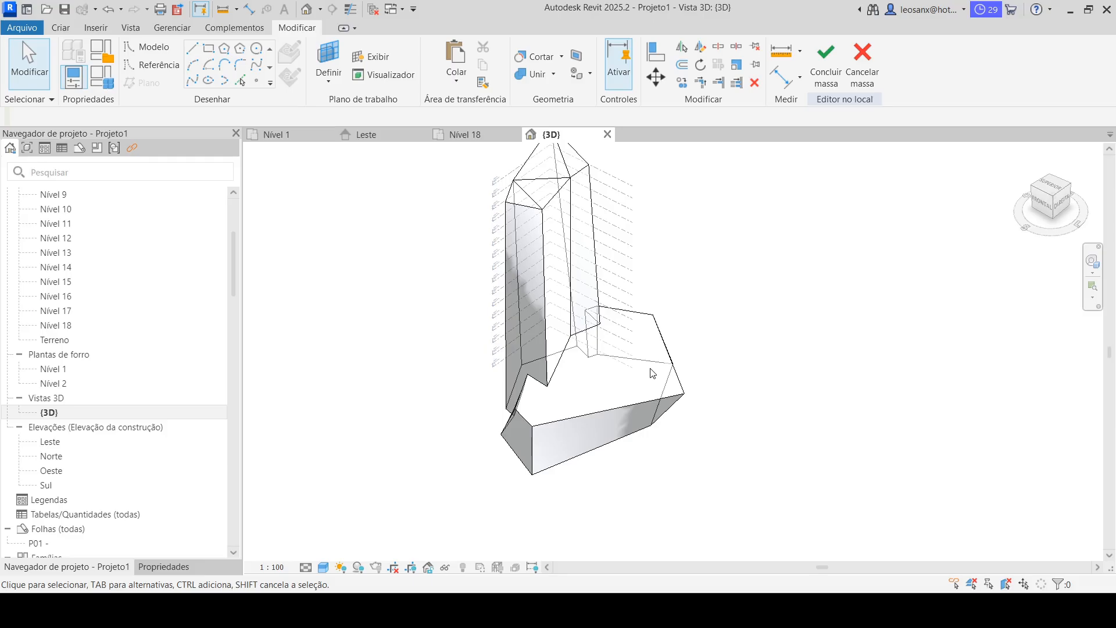
View the mass outline in the Nível 1 floor plan and in the Nível 18 floor plan.
scroll(56, 220, "up", 4)
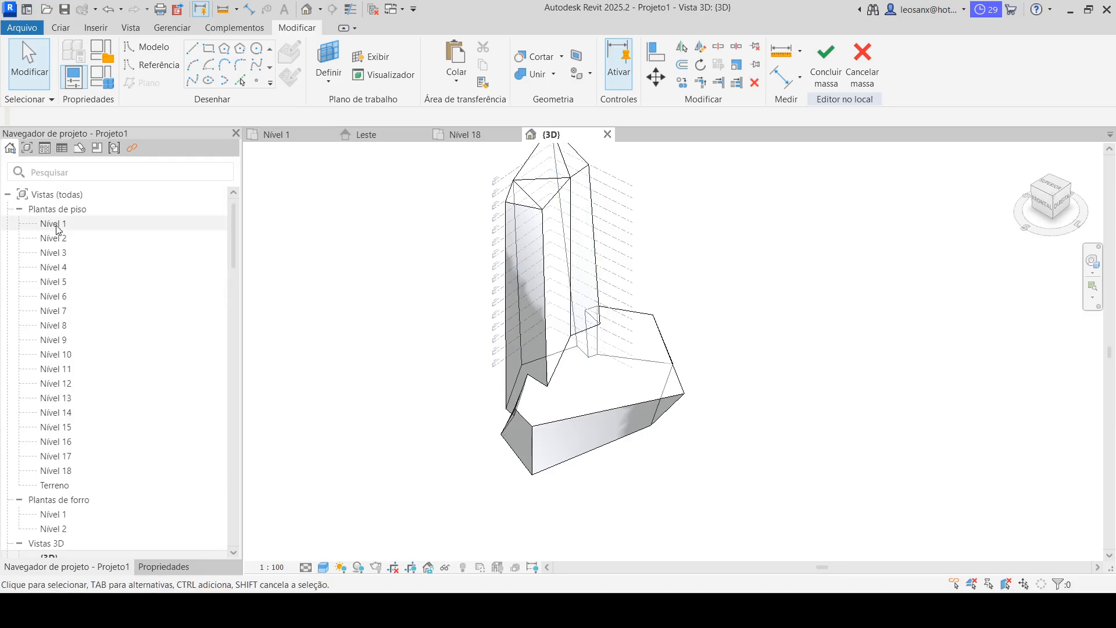
left_click(58, 227)
double_click(58, 226)
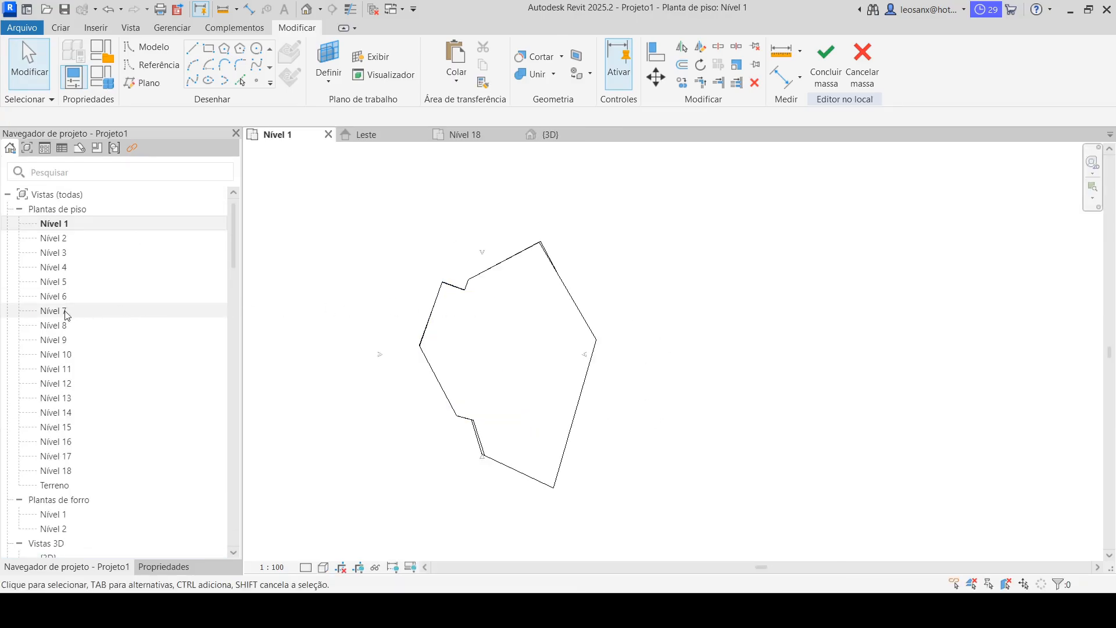
double_click(55, 470)
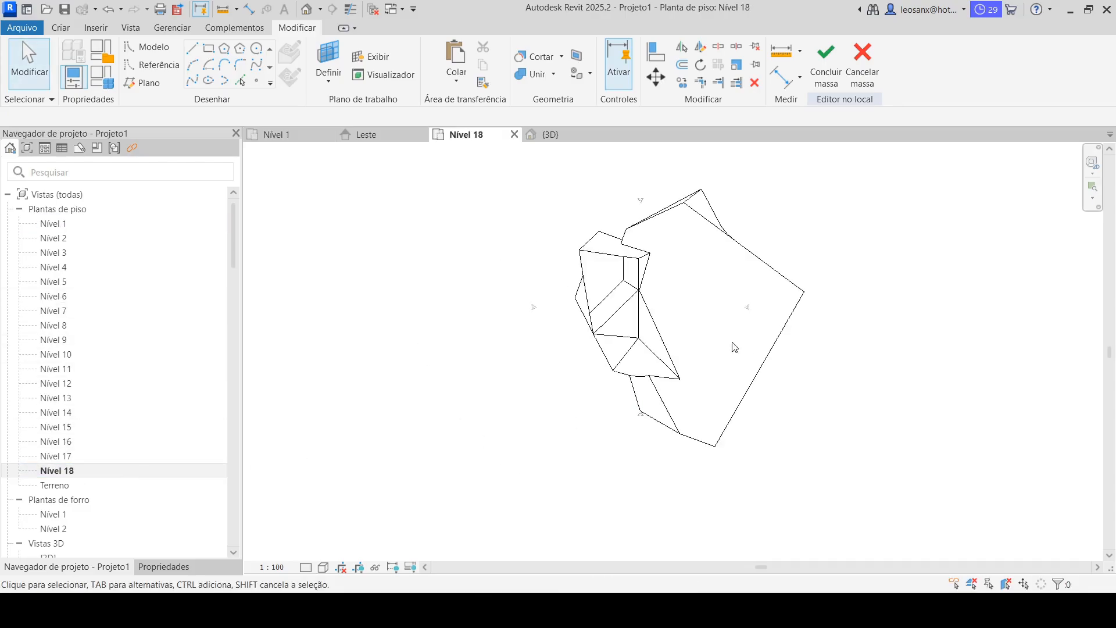
scroll(621, 289, "up", 2)
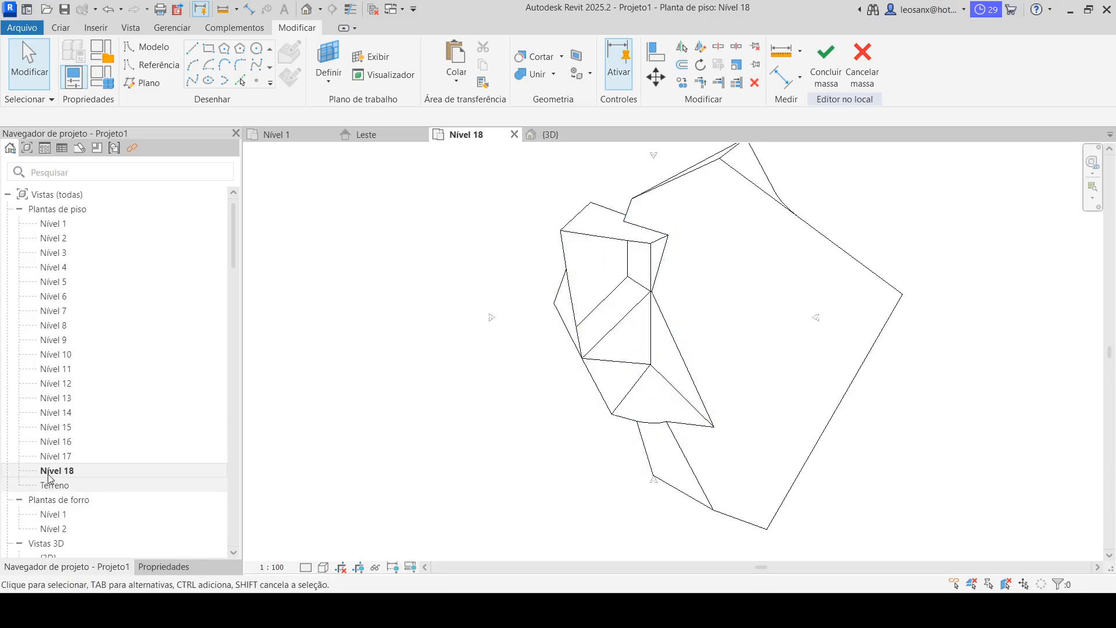
Sketch a rectangle about 5 m wide on Nível 18 near the tower's edge and move it inside the tower outline.
scroll(681, 269, "up", 1)
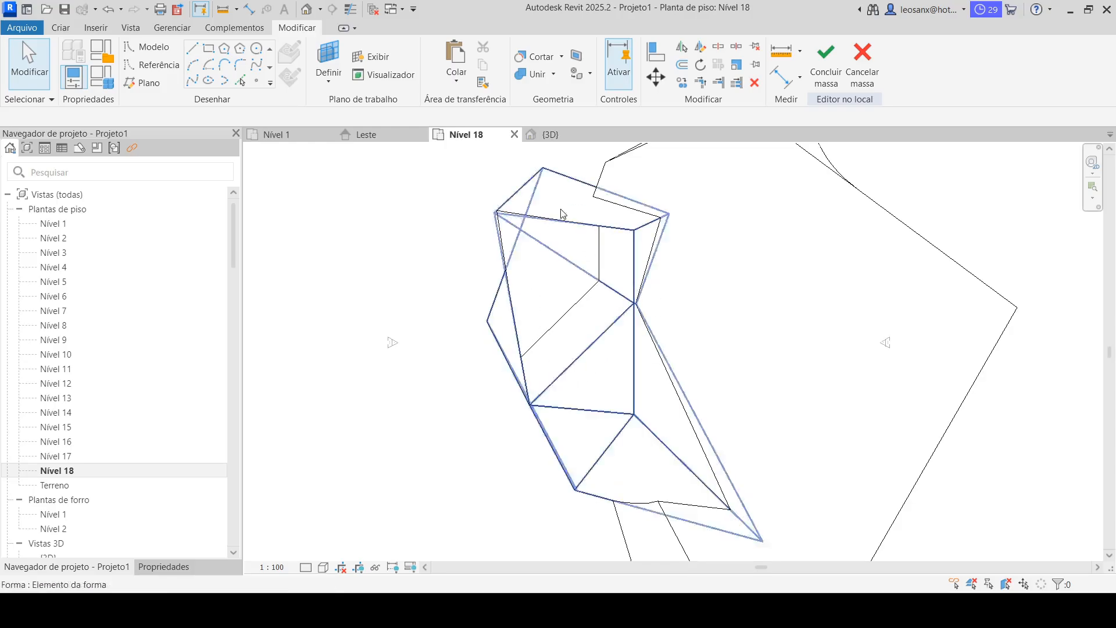
left_click(208, 49)
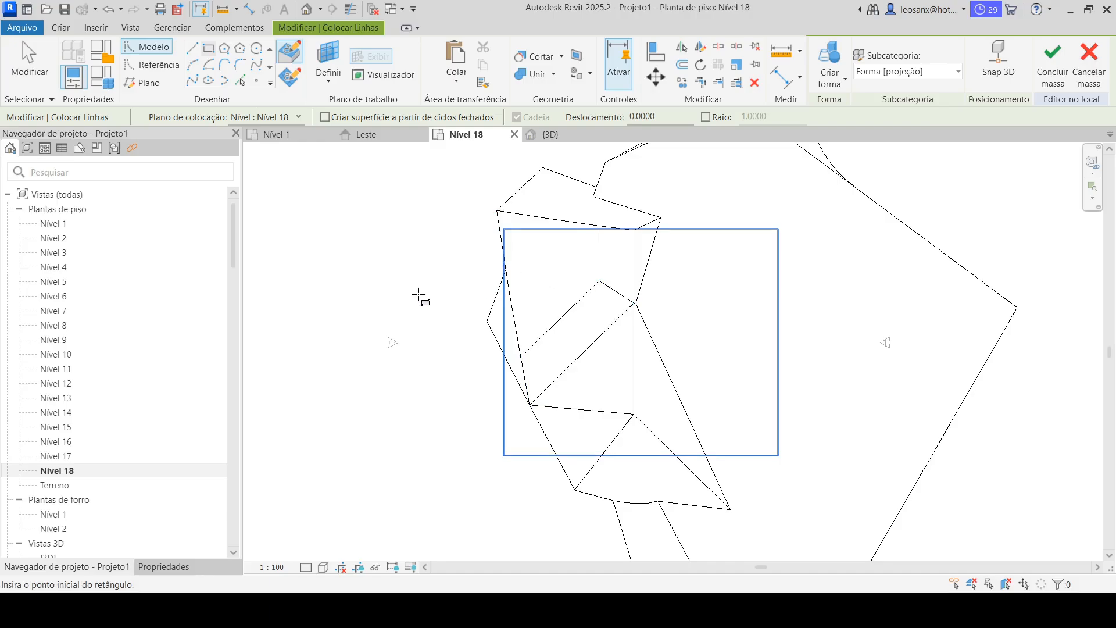
left_click(512, 400)
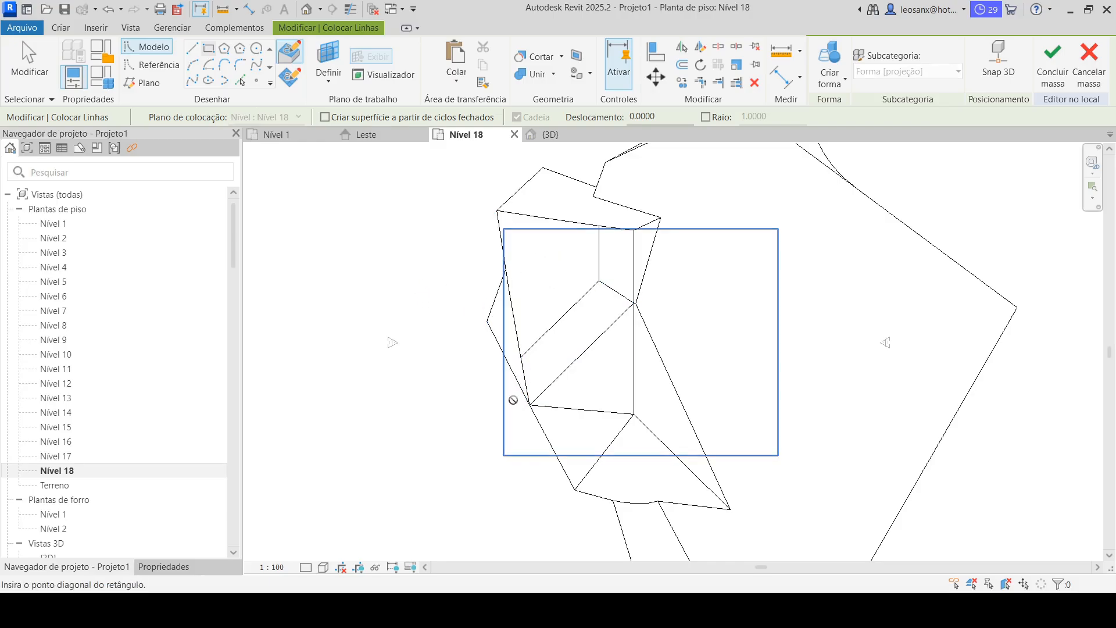
left_click(562, 303)
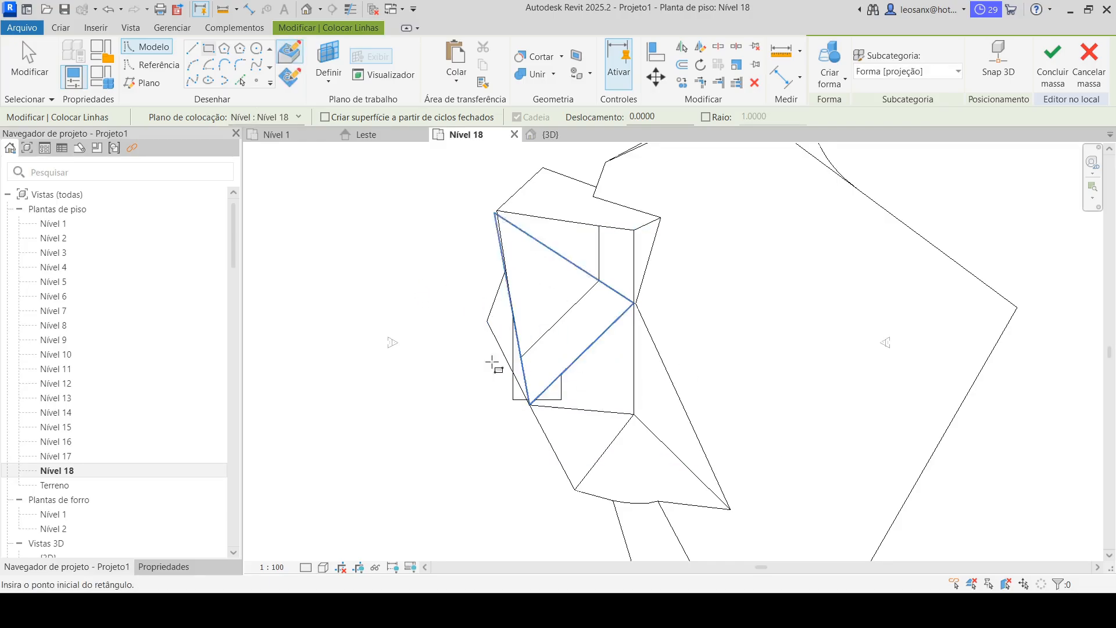
key("Escape")
key("Escape")
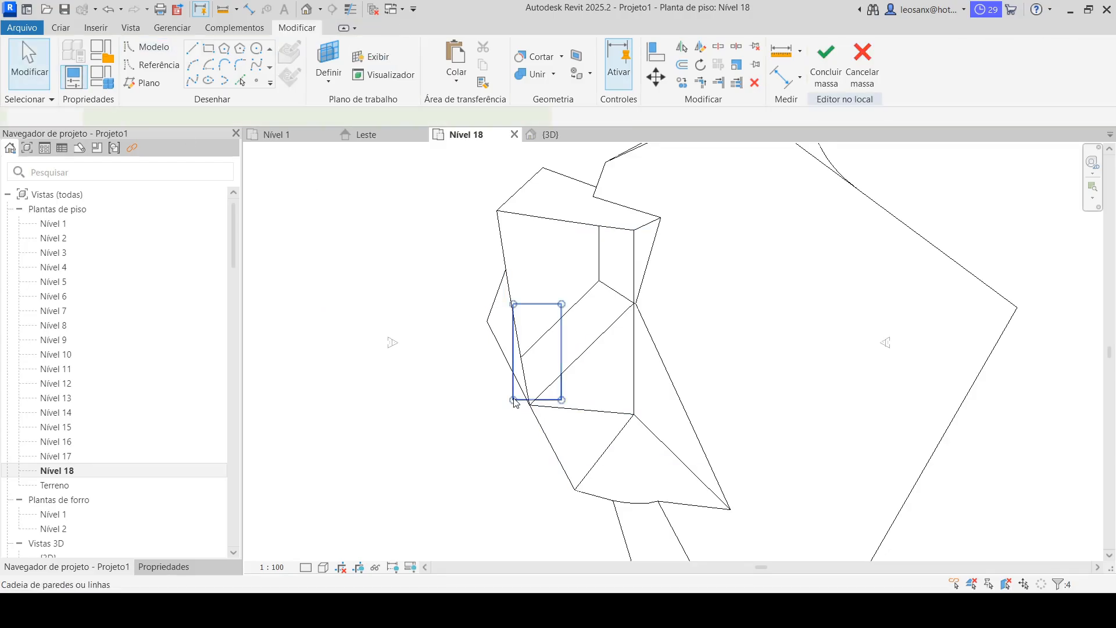
left_click(513, 378)
left_click_drag(513, 375, 530, 330)
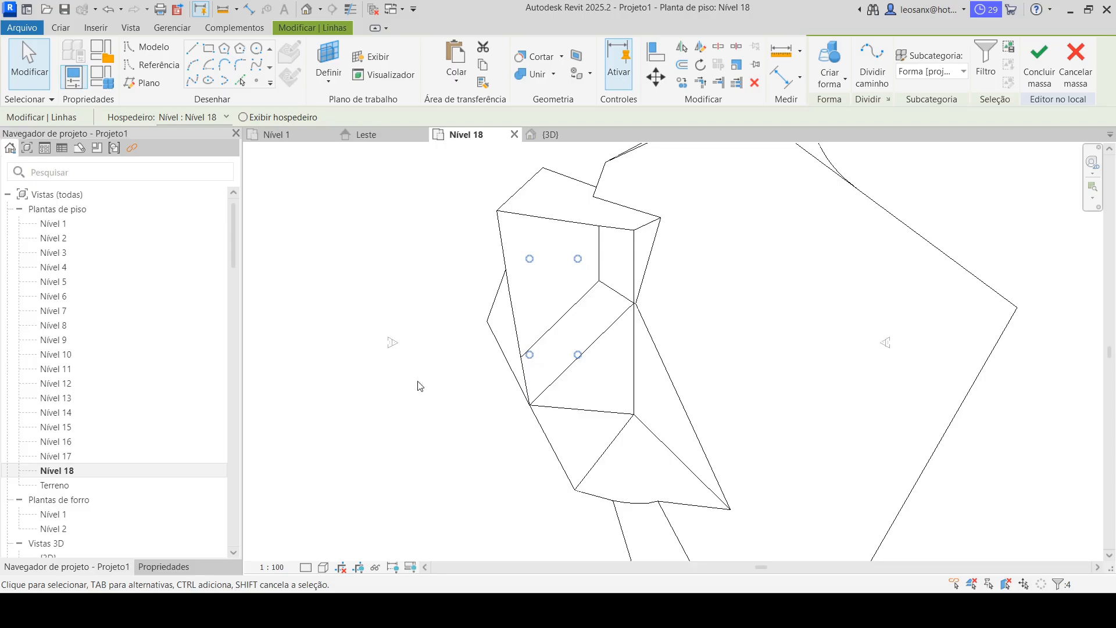
Create a void form from the rectangle at the top of the tower, working in the 3D view.
left_click(163, 566)
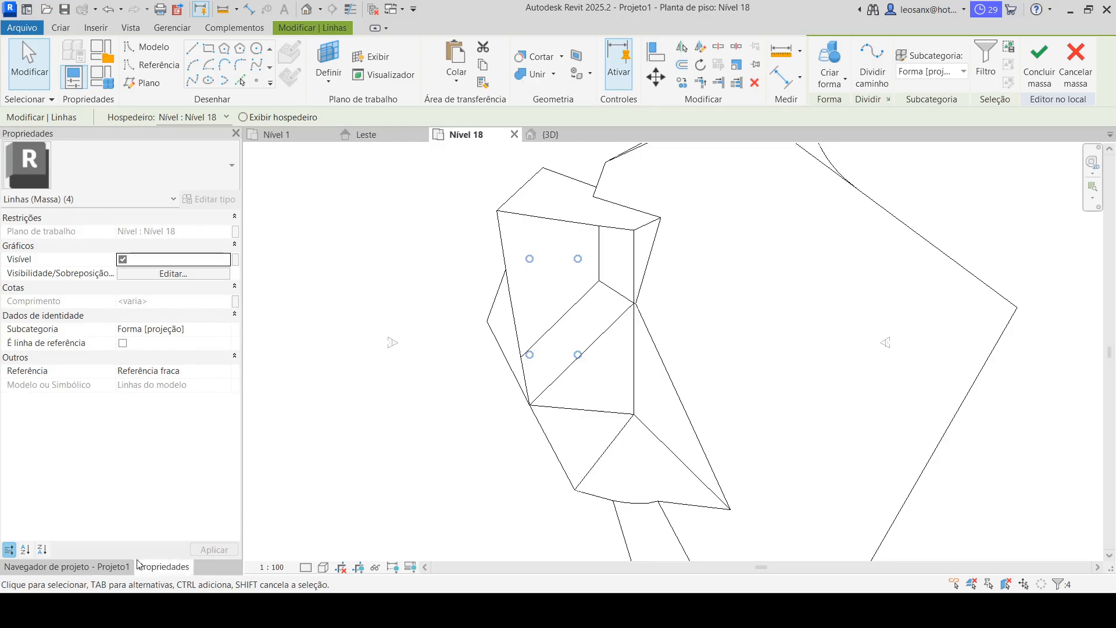
left_click(116, 567)
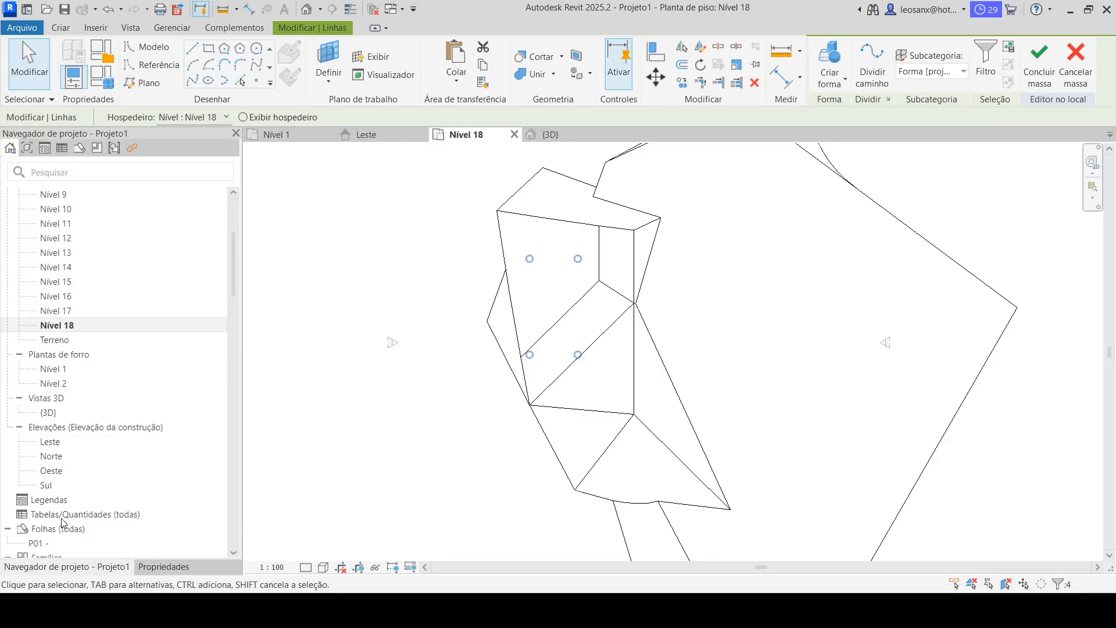
left_click(51, 414)
scroll(52, 420, "down", 2)
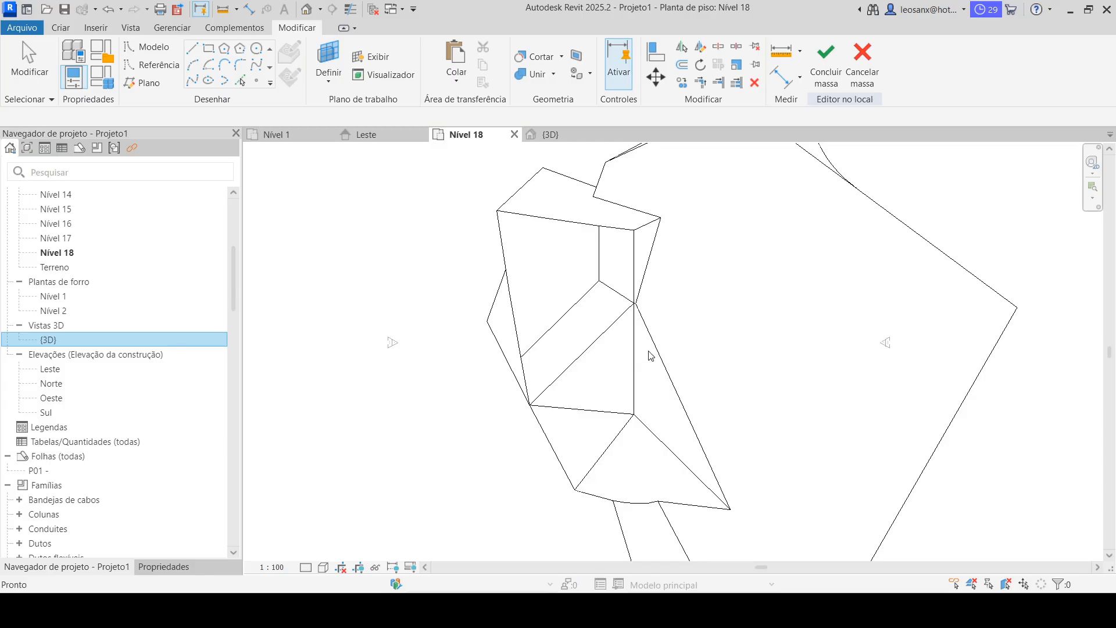
double_click(55, 340)
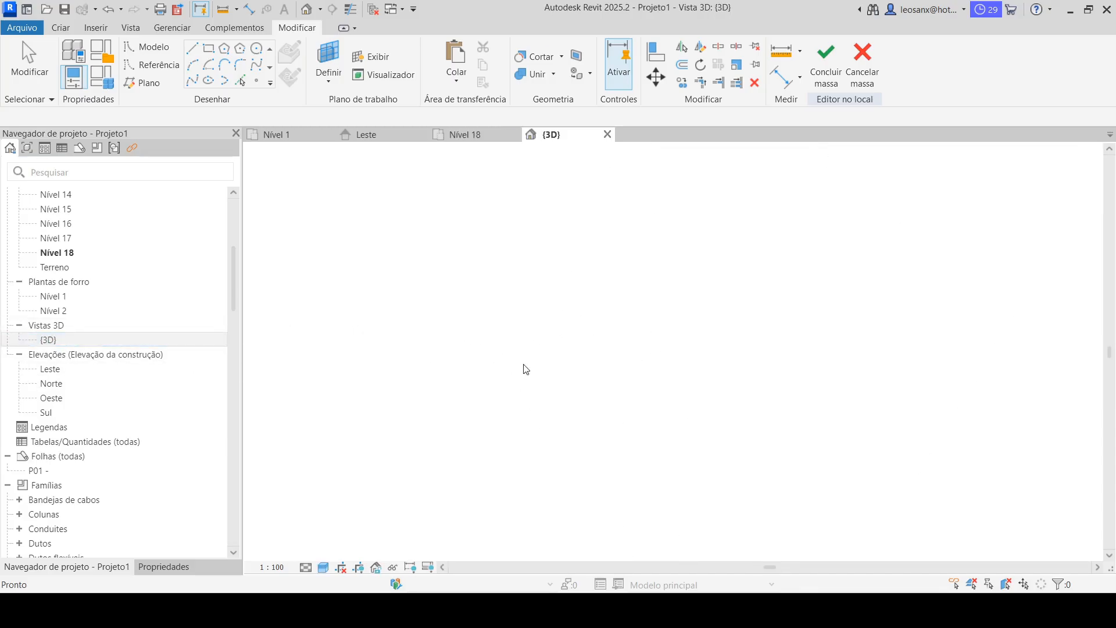
scroll(615, 284, "down", 3)
scroll(574, 211, "up", 4)
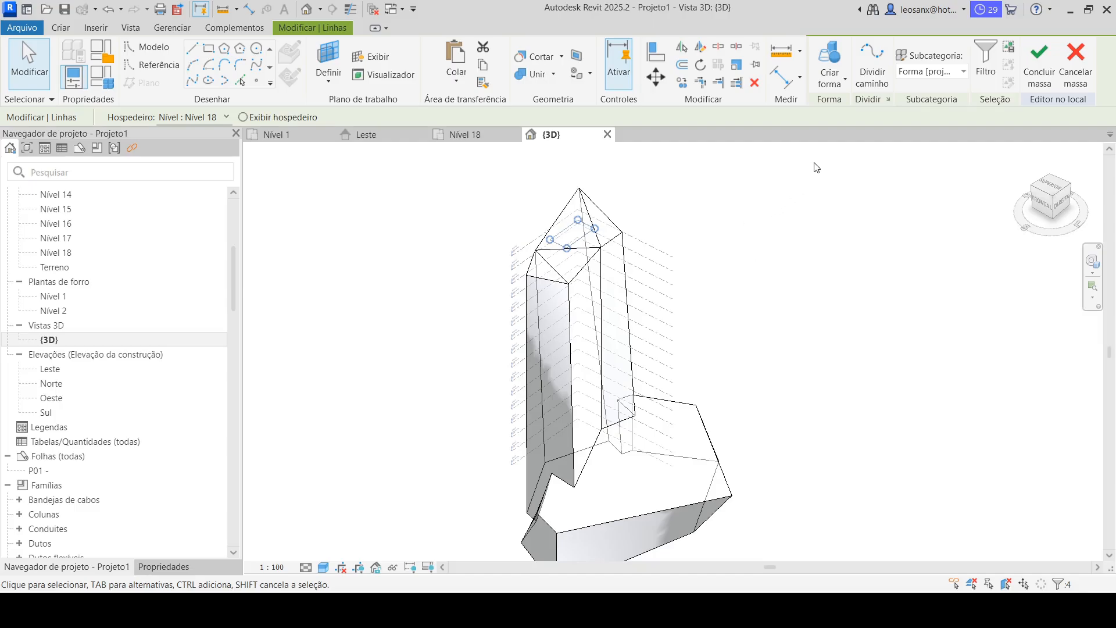
left_click(845, 82)
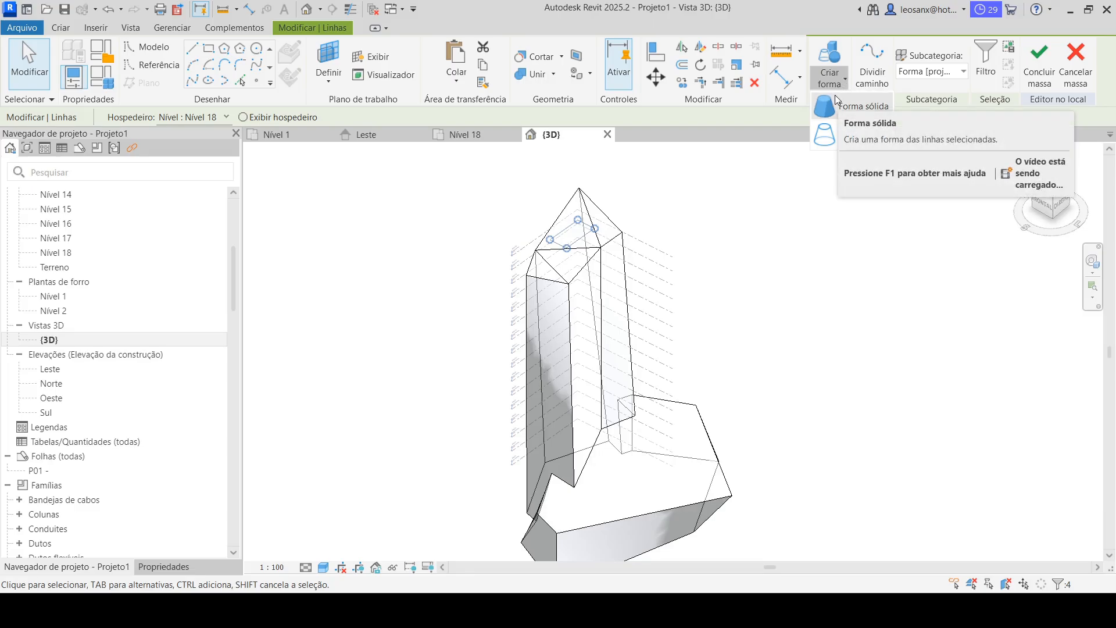
left_click(832, 135)
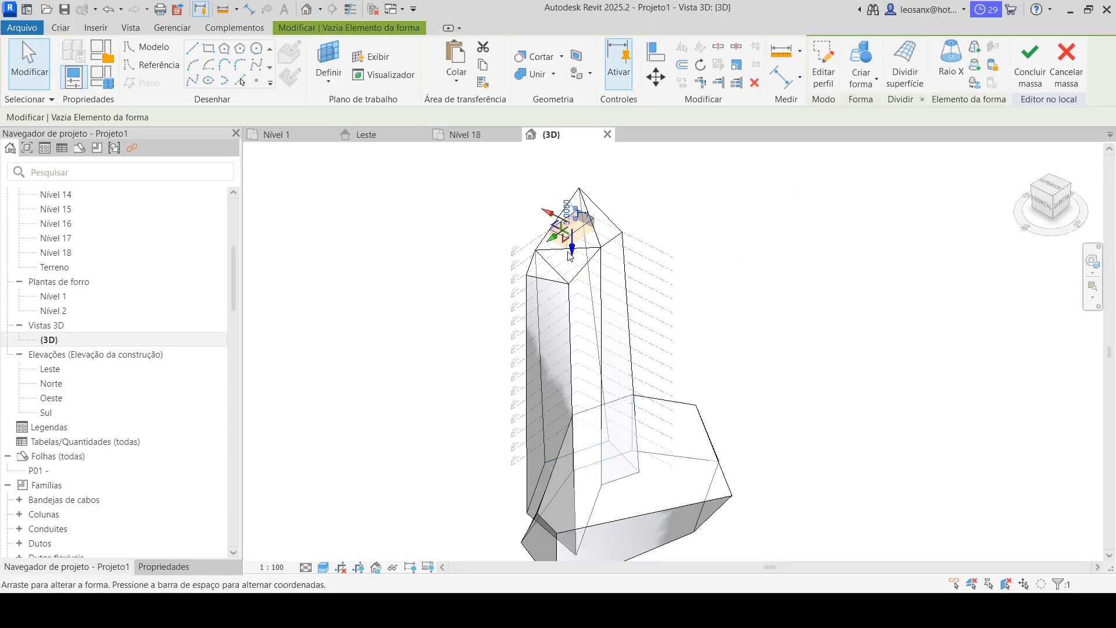
Stretch the void's lower face down through the tower to a void height of about 72.49 m.
left_click_drag(572, 247, 688, 549)
scroll(620, 226, "down", 2)
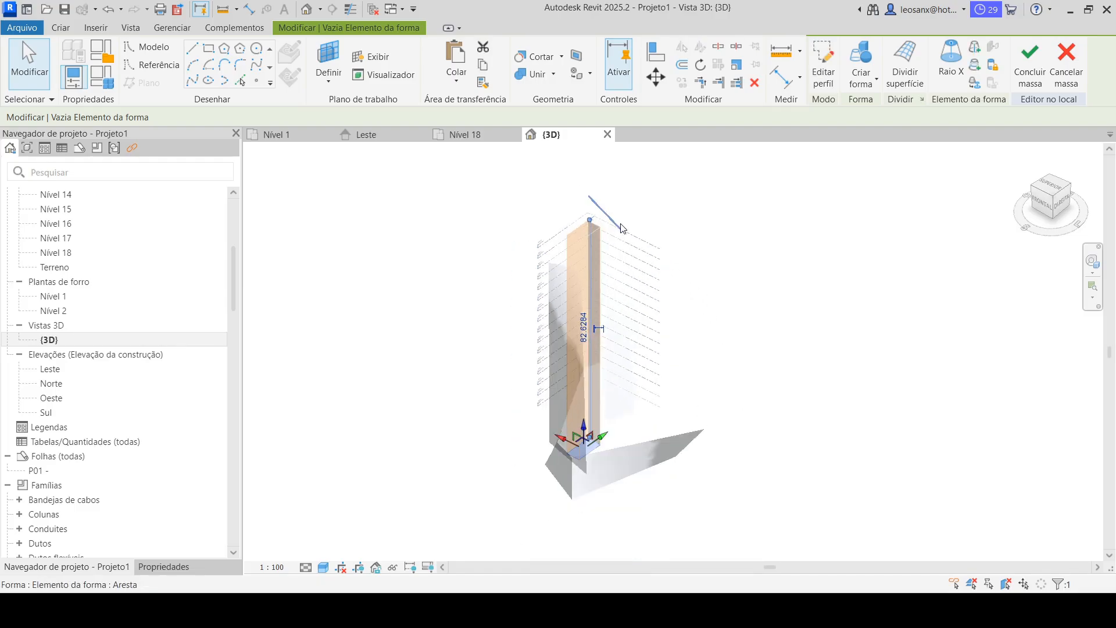
middle_click_drag(620, 441, 589, 451, "shift")
left_click_drag(584, 441, 592, 413)
scroll(592, 219, "up", 4)
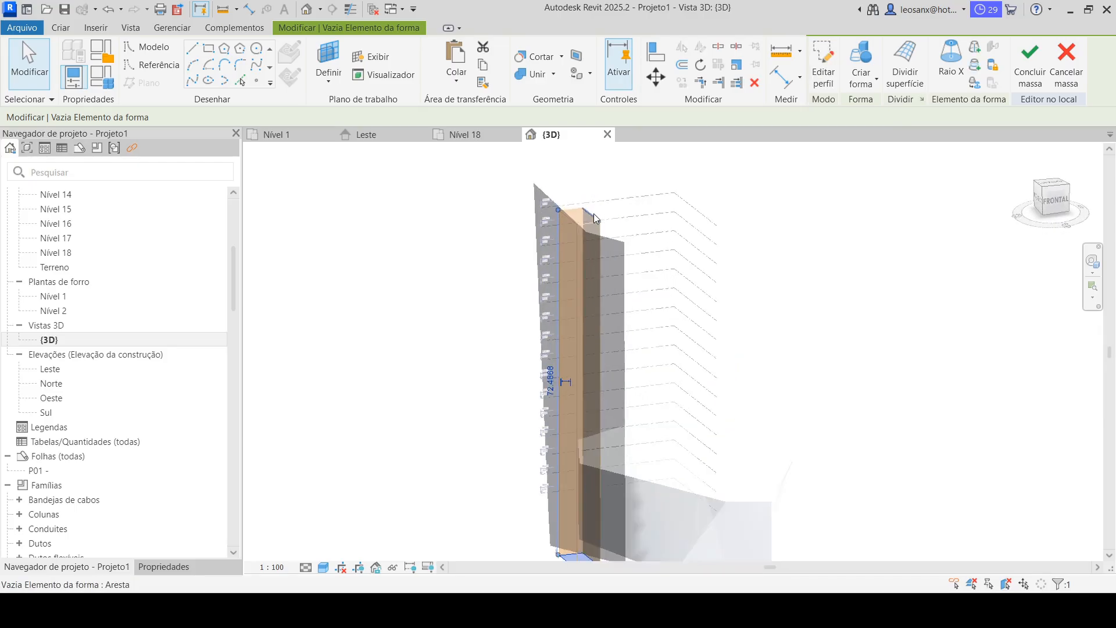
Raise the void's top face above the tower's sloped top for a total void height of about 82.74 m.
left_click(592, 220)
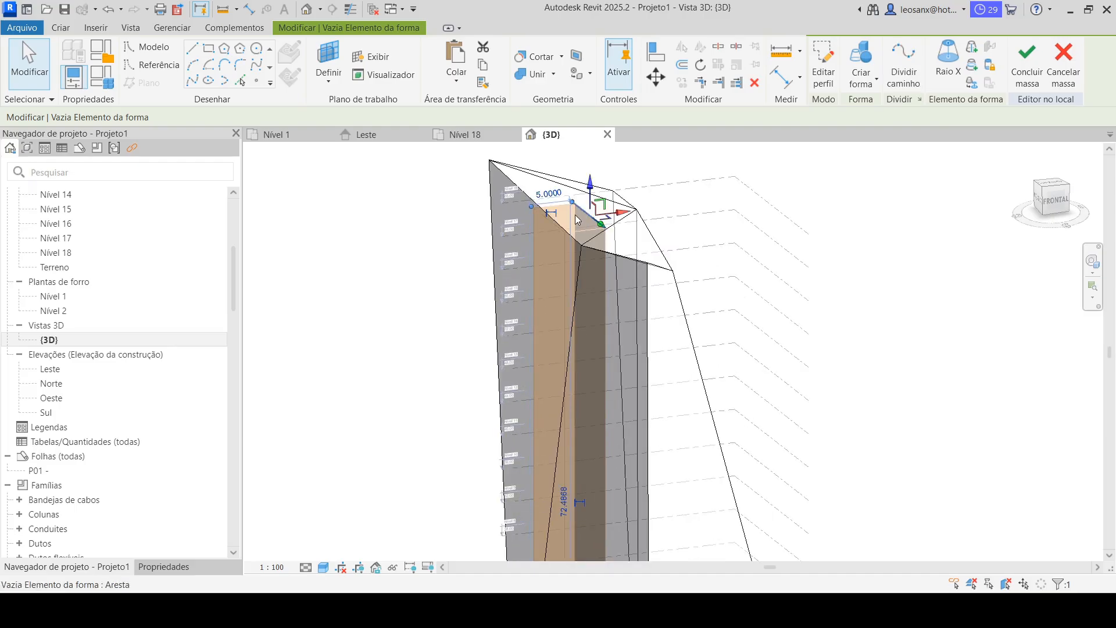
left_click_drag(409, 180, 628, 251)
scroll(583, 232, "up", 3)
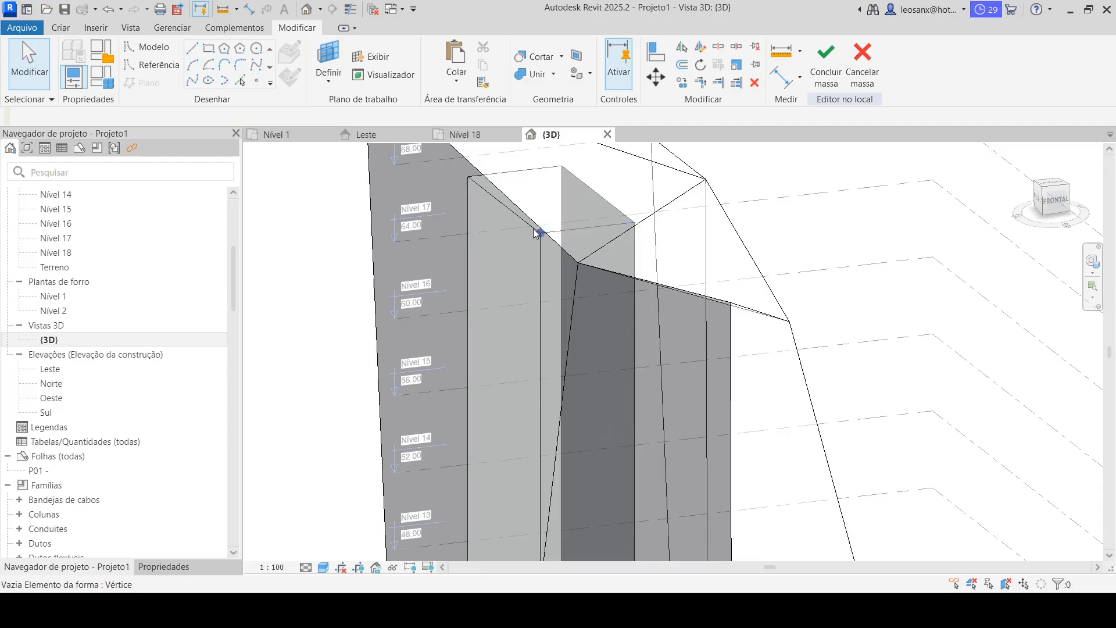
left_click(512, 177)
scroll(555, 294, "down", 3)
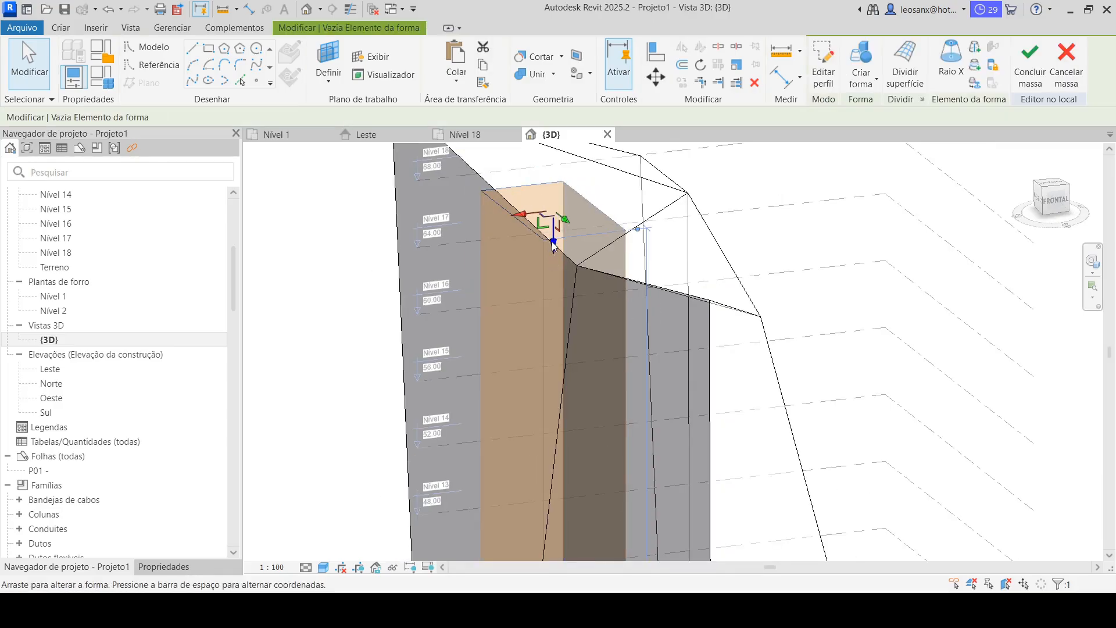
left_click_drag(557, 291, 555, 195)
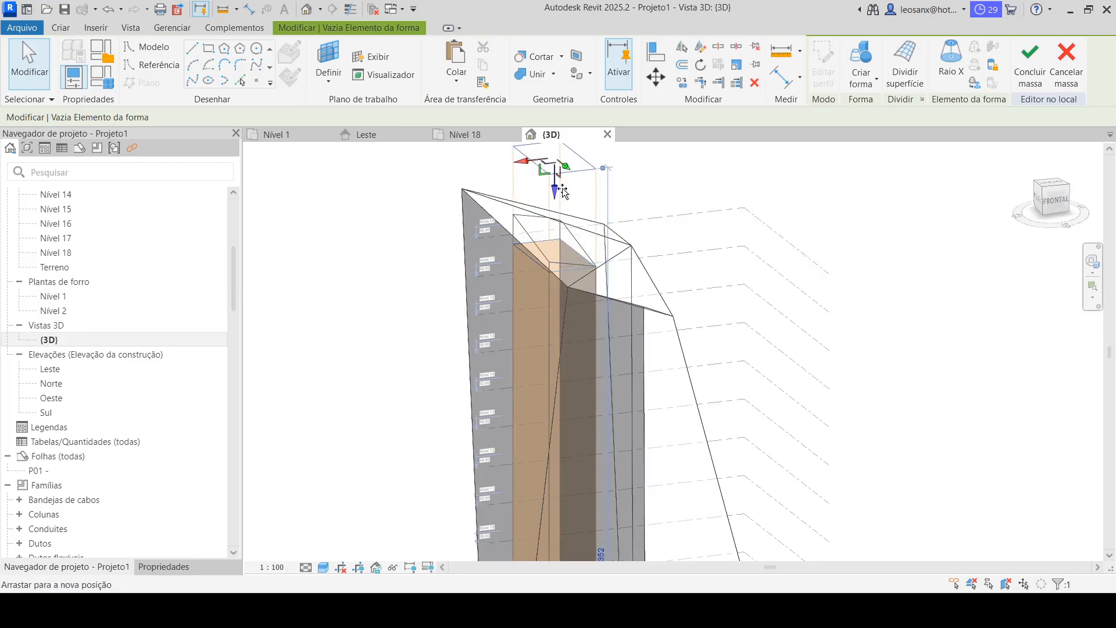
scroll(583, 221, "down", 4)
middle_click_drag(699, 333, 509, 376, "shift")
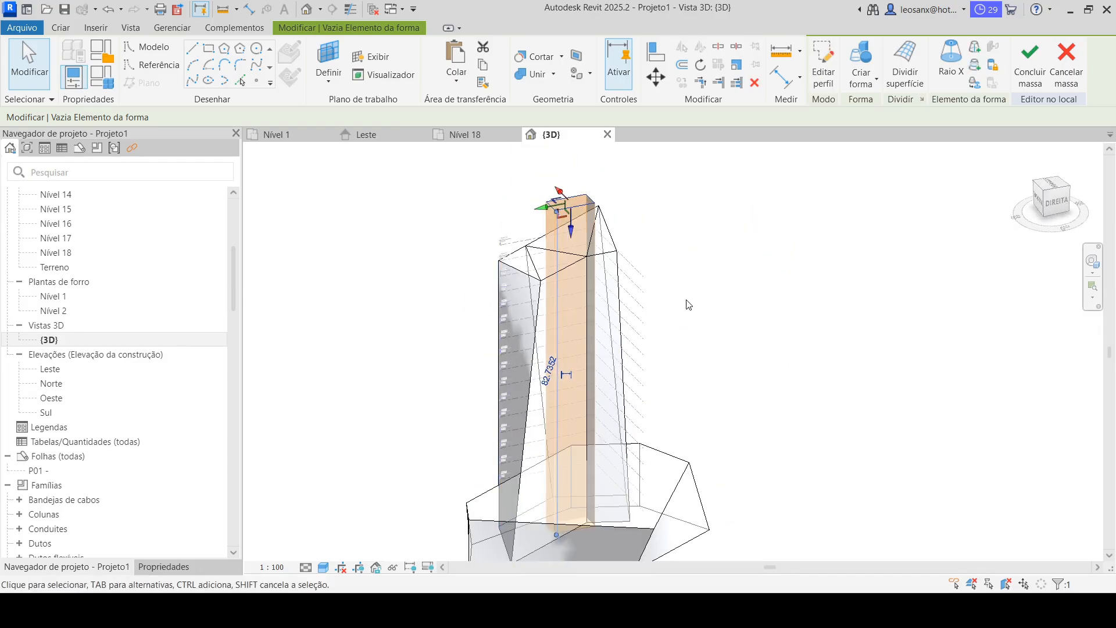
Finish the in-place mass with the void cut through the tower and inspect the opening in the mass floors.
left_click(688, 299)
scroll(617, 268, "down", 2)
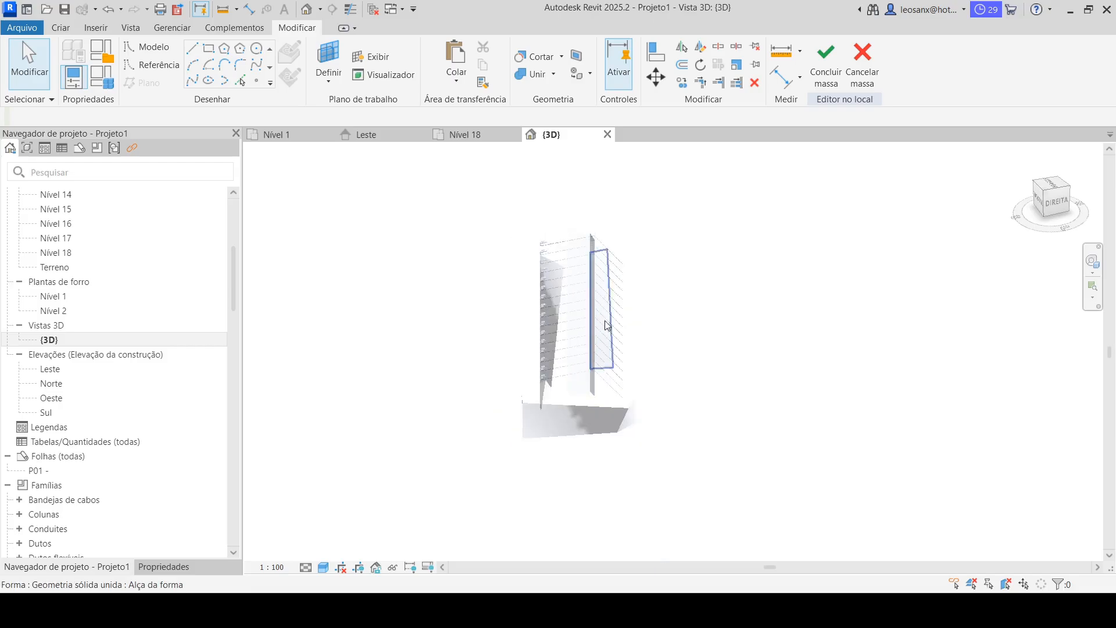
middle_click_drag(610, 314, 645, 430, "shift")
scroll(616, 372, "up", 4)
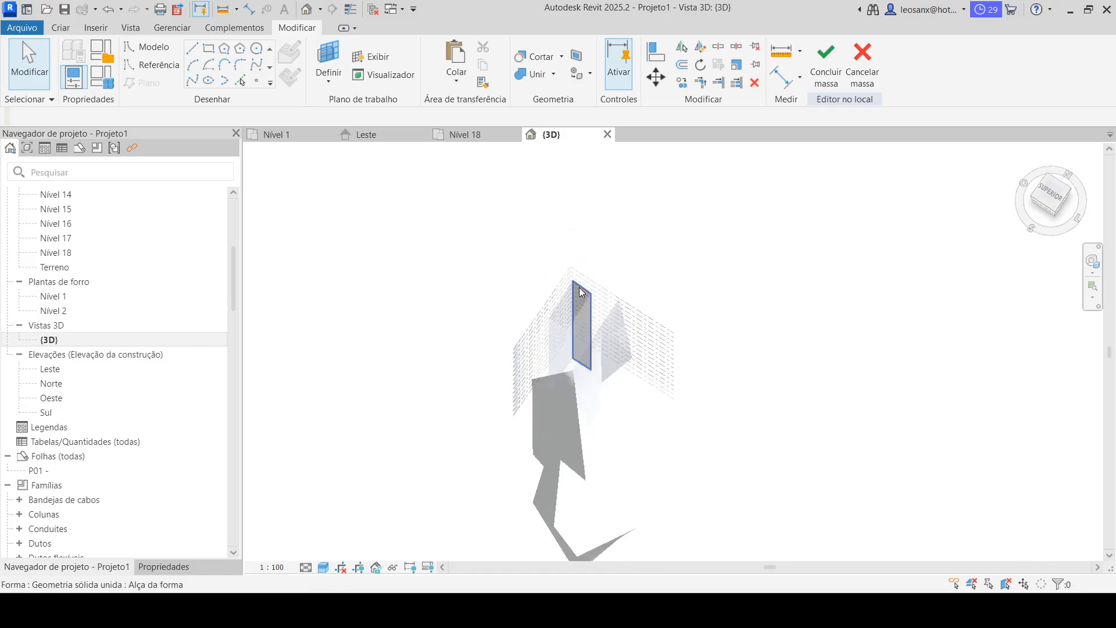
middle_click_drag(581, 299, 565, 389, "shift")
scroll(653, 424, "down", 3)
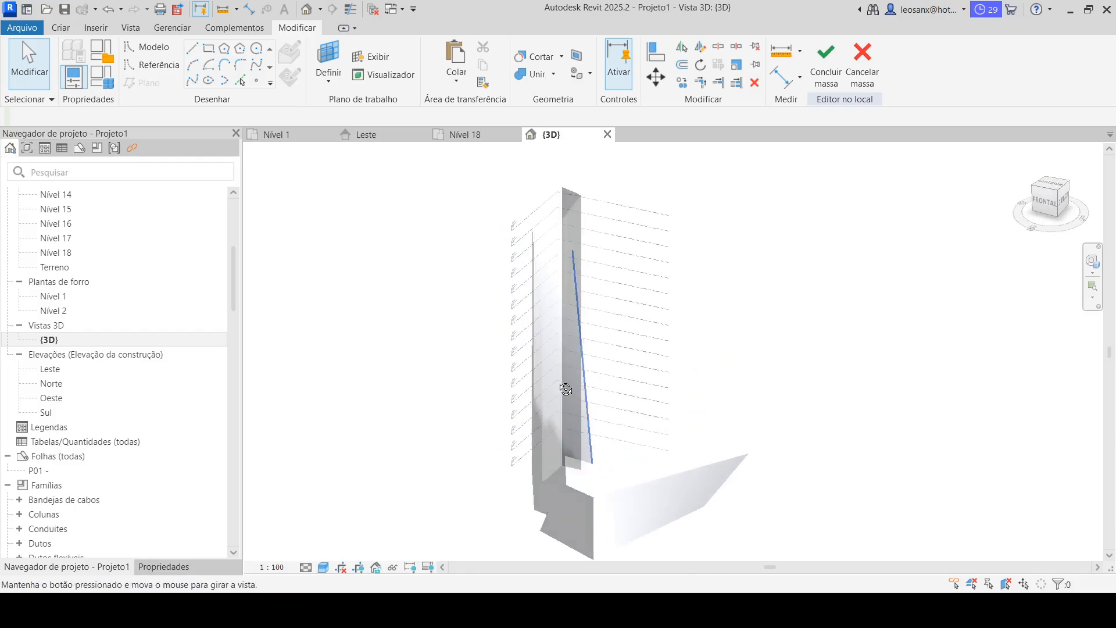
left_click(826, 62)
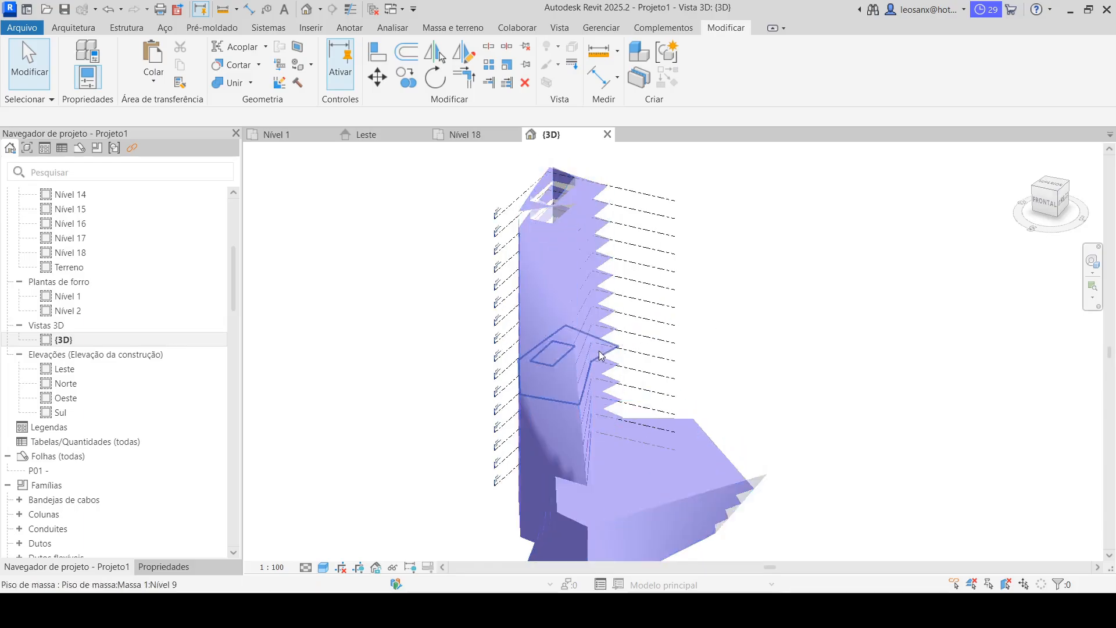
middle_click_drag(600, 355, 662, 202, "shift")
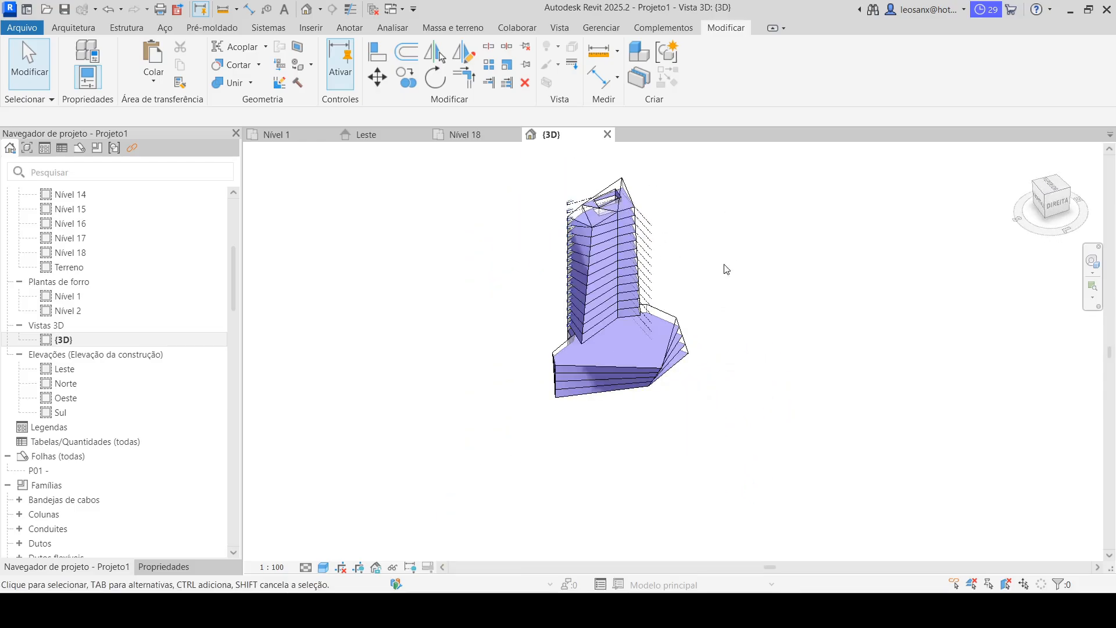
middle_click_drag(726, 270, 760, 411, "shift")
scroll(680, 274, "up", 4)
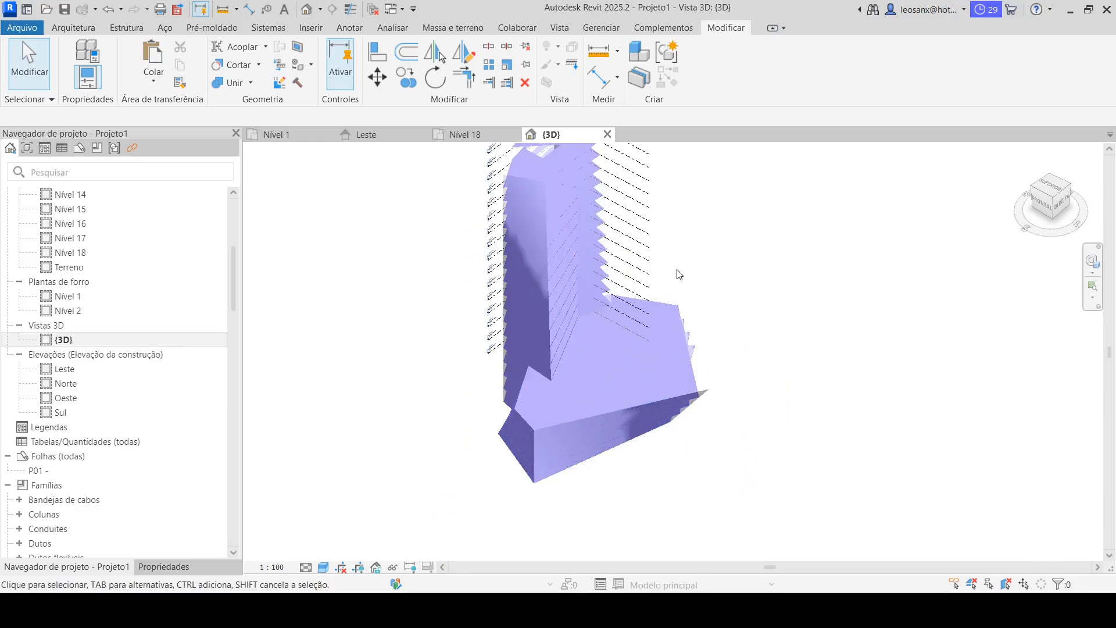
Reopen the mass to check the void's outline in the Nível 18 floor plan and finish editing it.
double_click(666, 295)
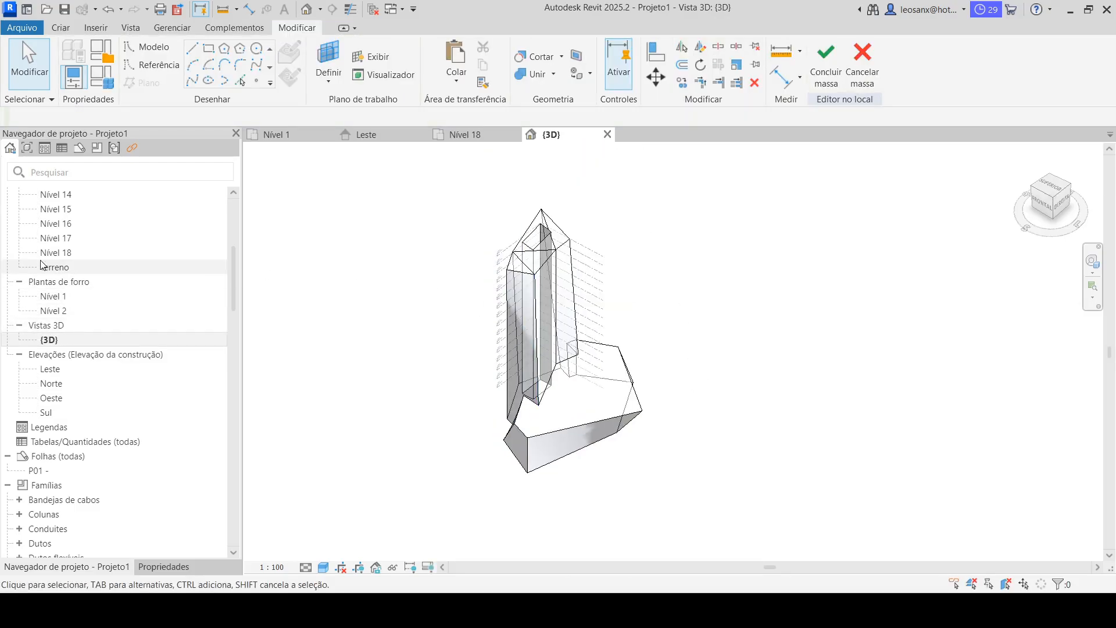
left_click(55, 256)
double_click(55, 256)
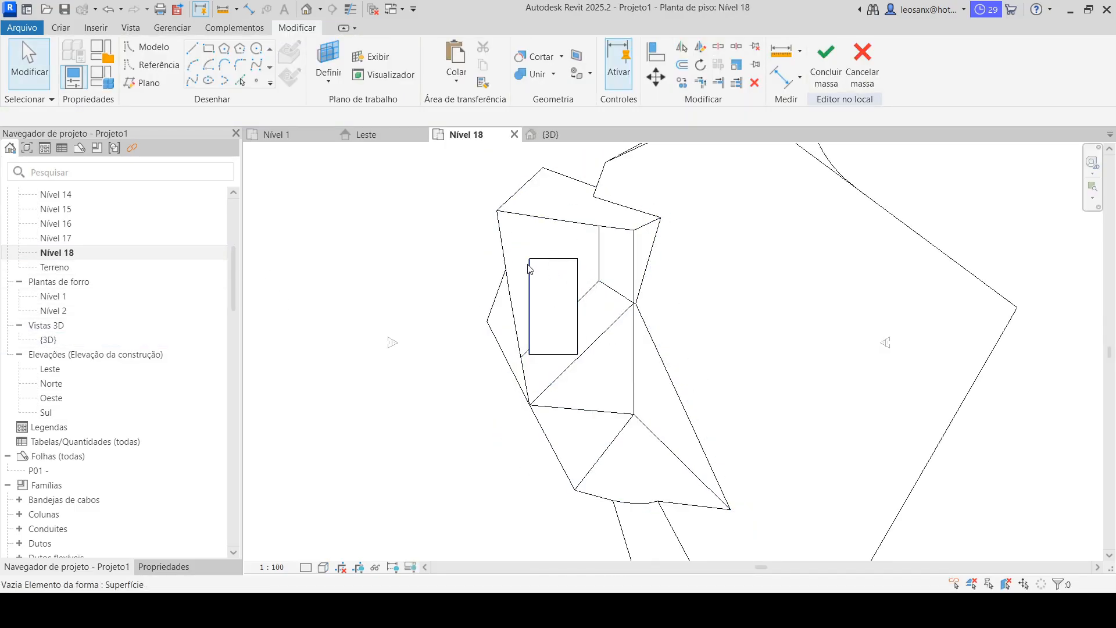
left_click(827, 59)
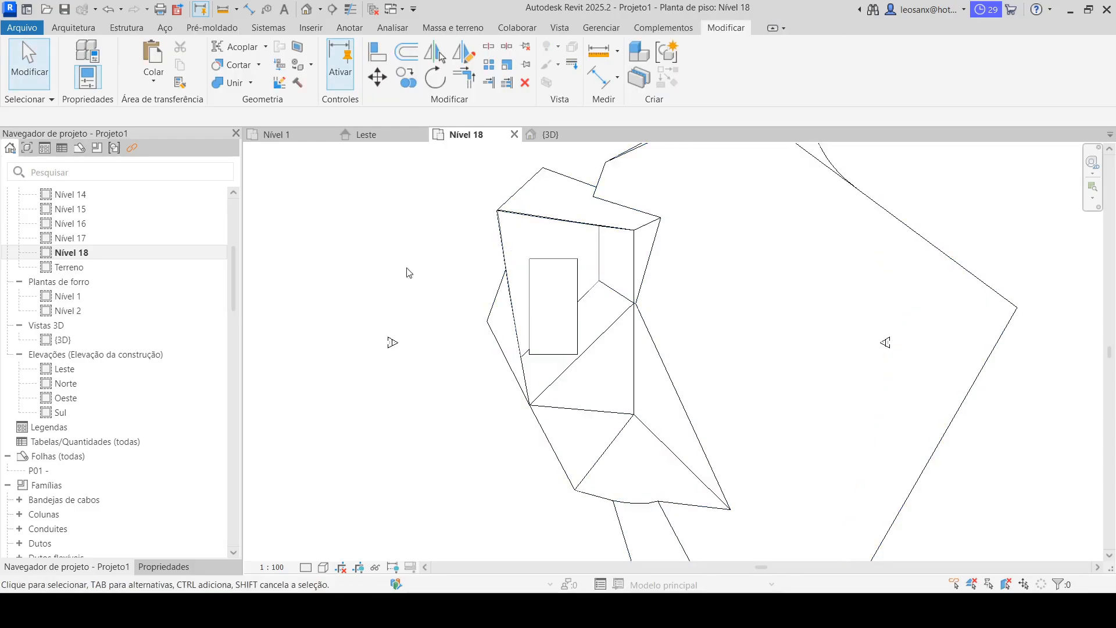
Examine the void shaft through the stacked mass floors in the 3D view from several angles.
double_click(64, 339)
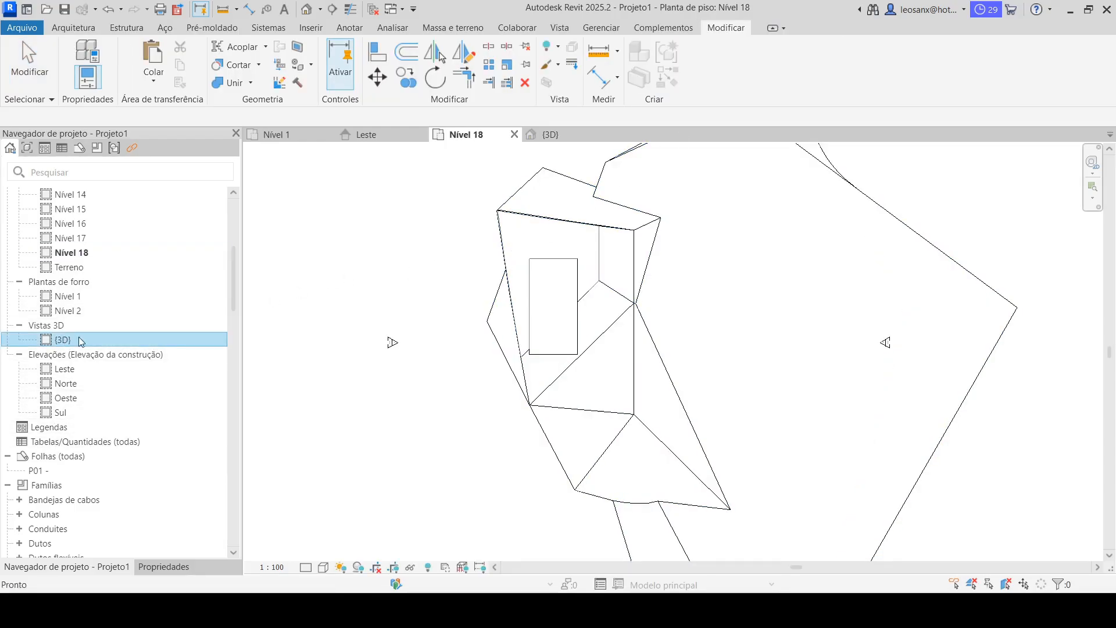
middle_click_drag(577, 347, 719, 353, "shift")
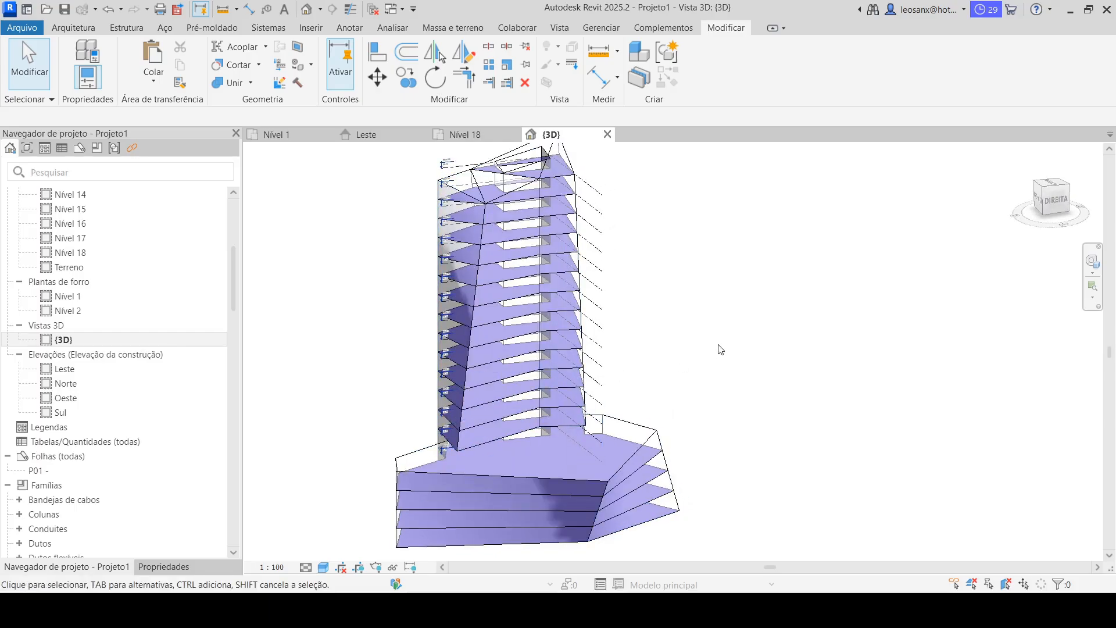
middle_click_drag(695, 324, 759, 445, "shift")
mouse_move(425, 286)
middle_mouse_down("shift")
mouse_move(657, 343)
mouse_move(683, 431)
mouse_move(676, 476)
middle_mouse_up("shift")
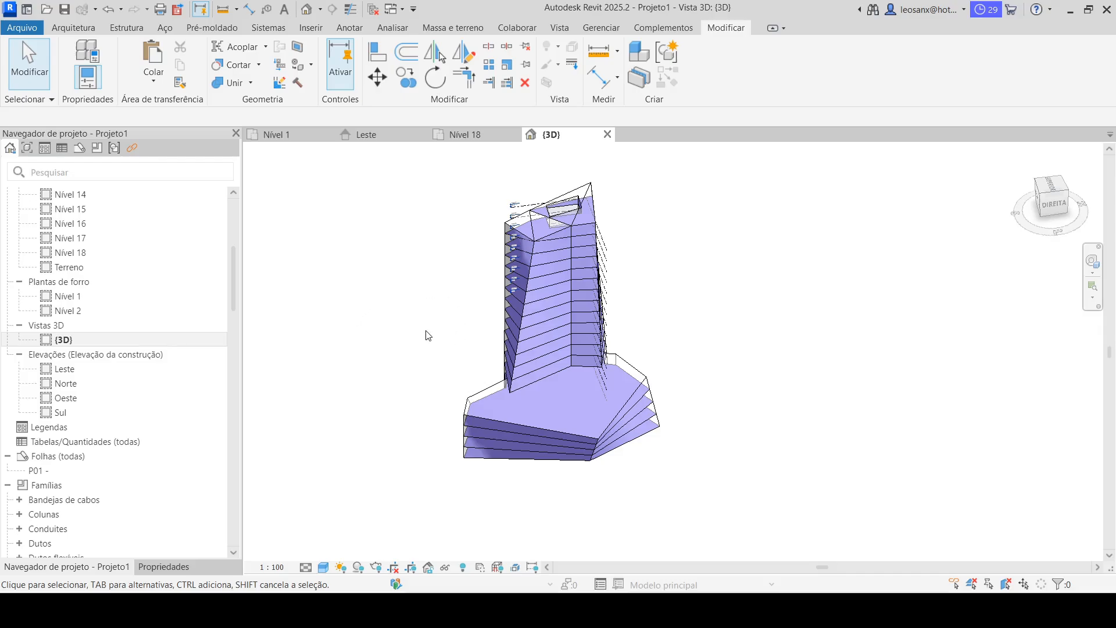
scroll(27, 311, "up", 5)
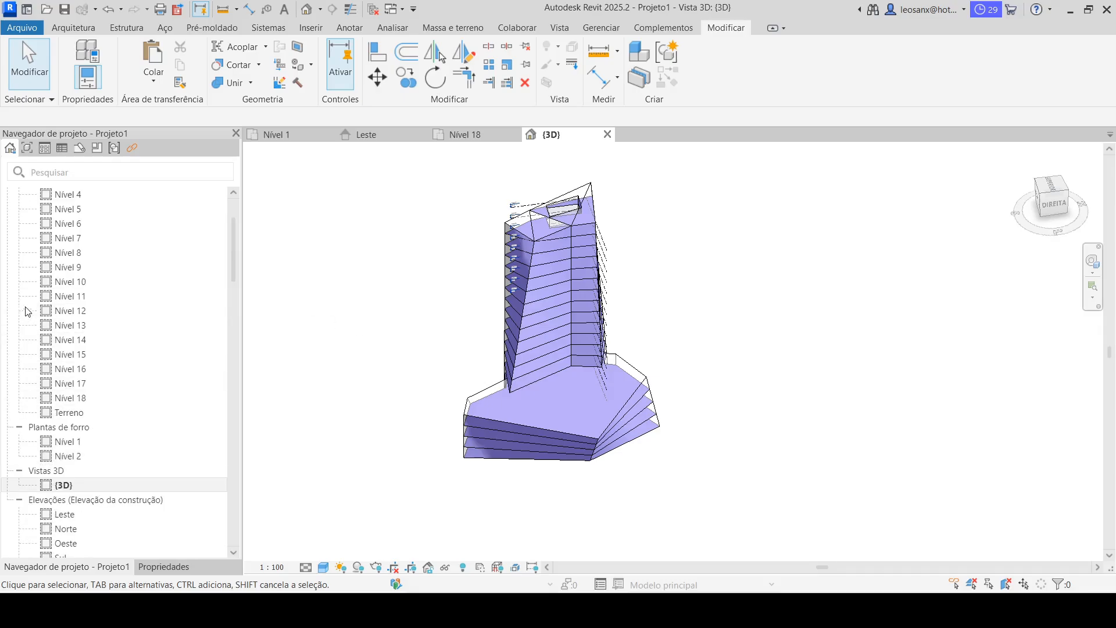
scroll(82, 325, "down", 7)
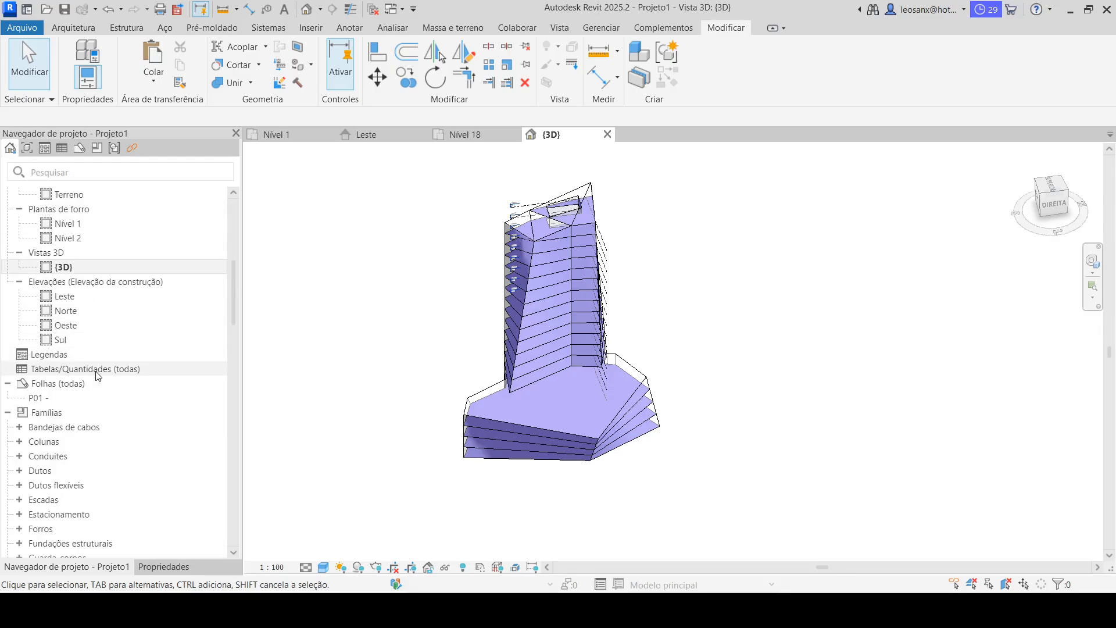
right_click(52, 371)
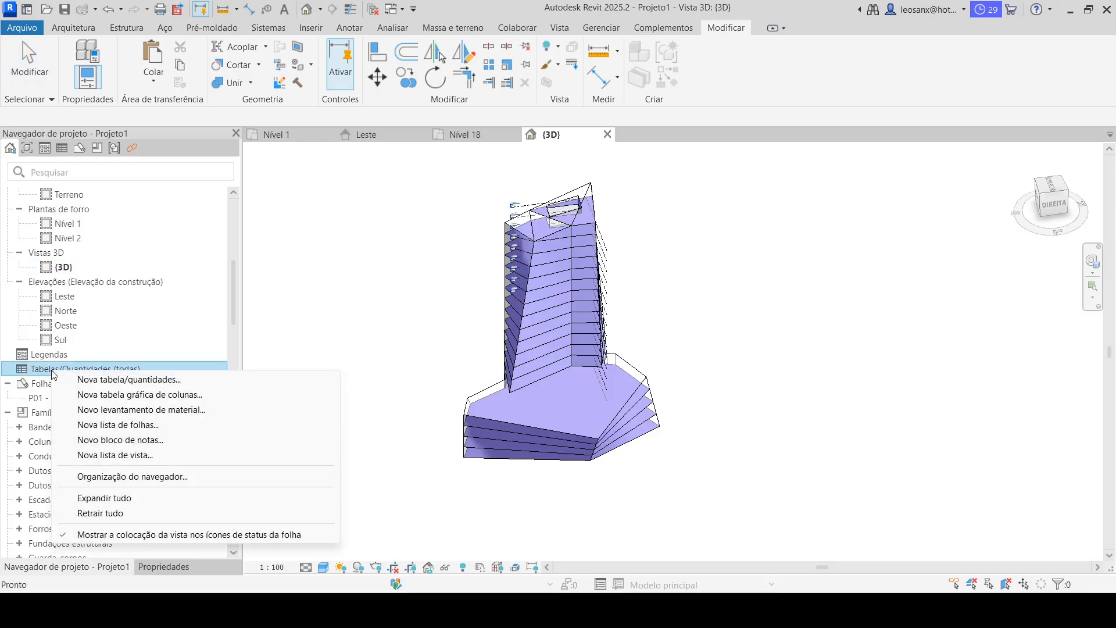
left_click(137, 379)
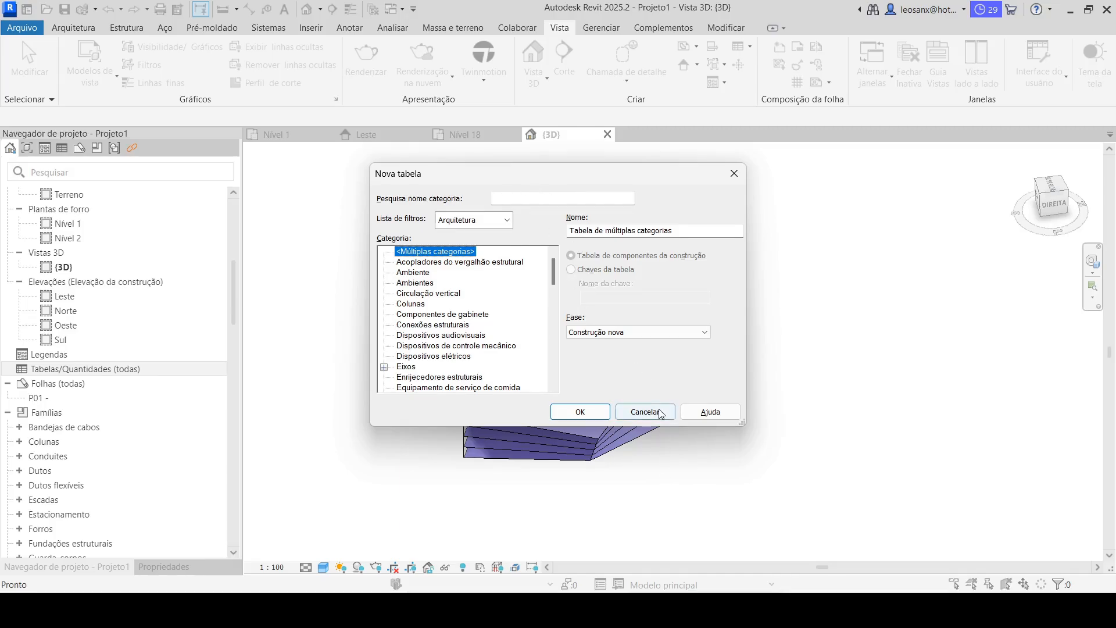
left_click(645, 412)
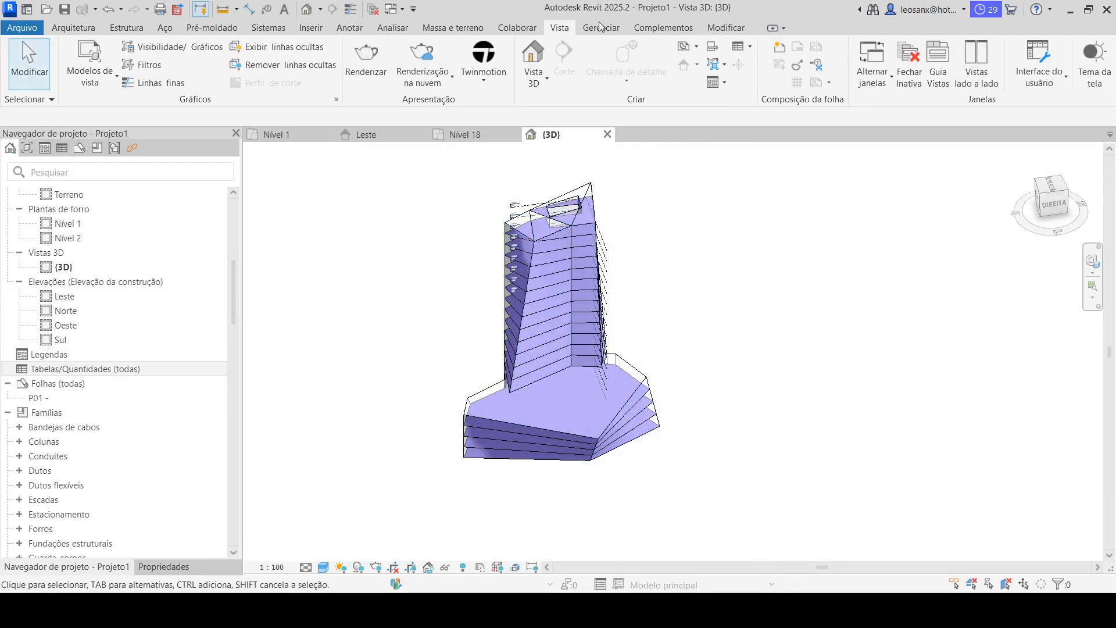
Create a new building component schedule for the Piso de massa category, named Massa: Tabela do piso, in the Construção nova phase.
left_click(752, 49)
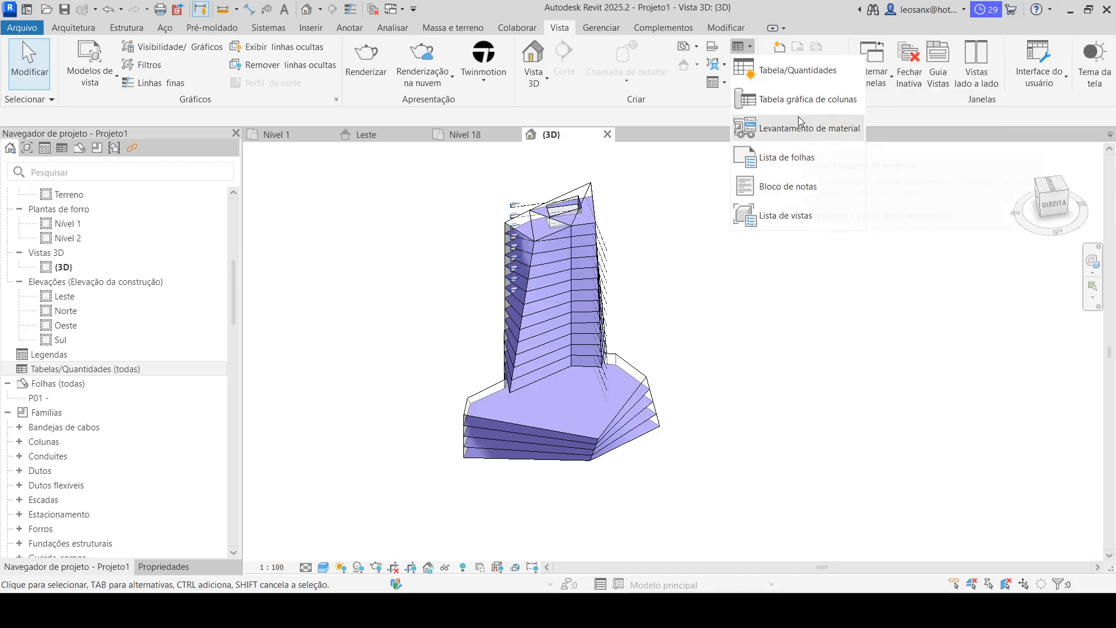
left_click(778, 71)
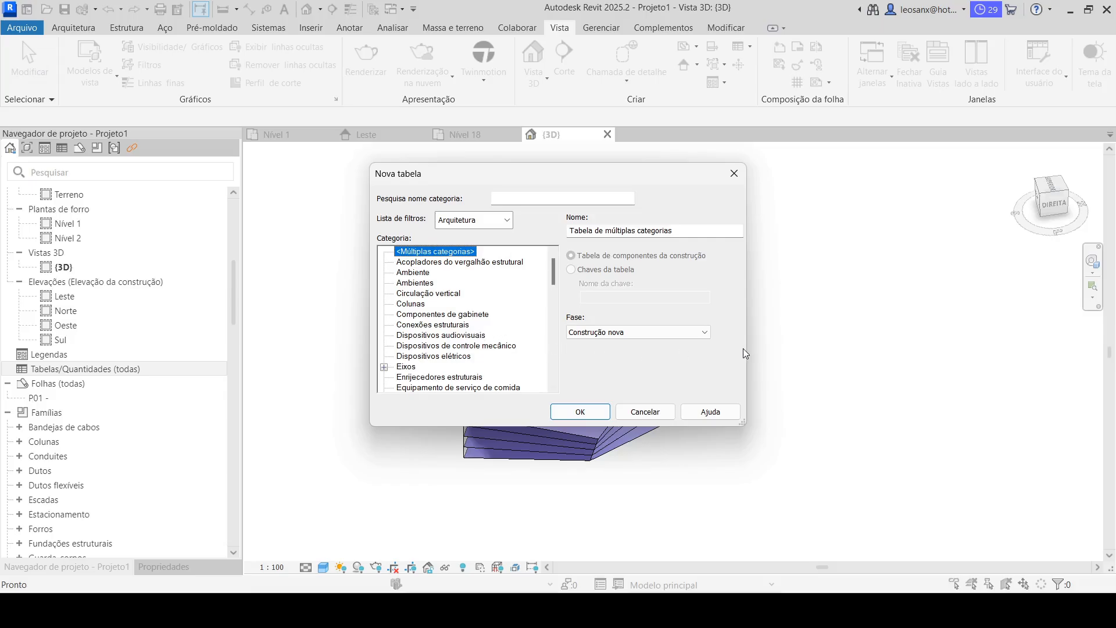
key("alt")
left_click(537, 199)
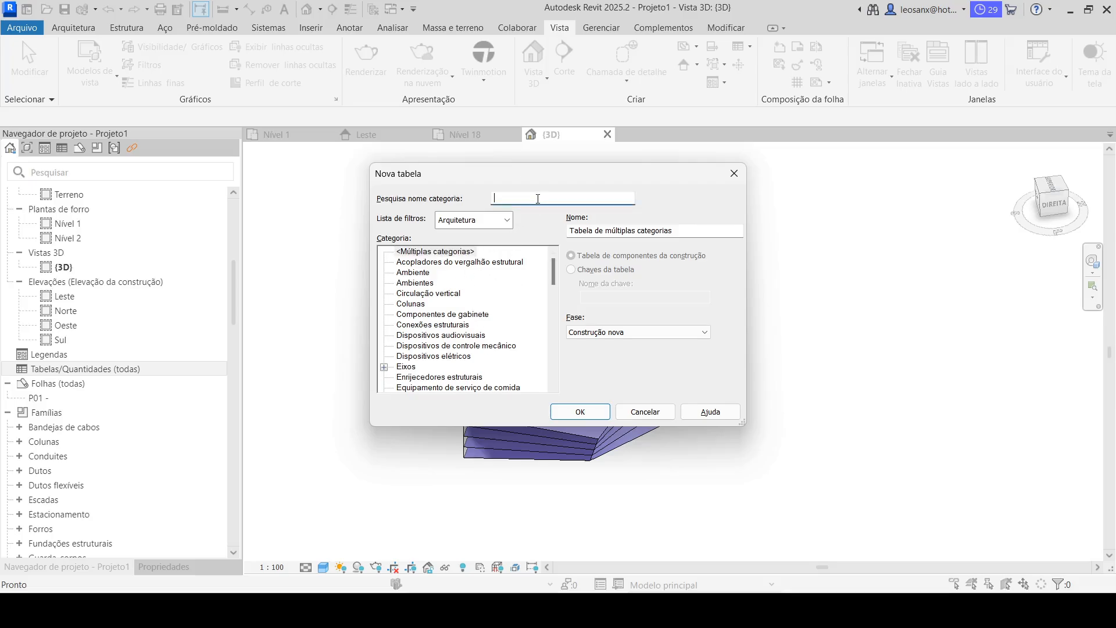
type("massa")
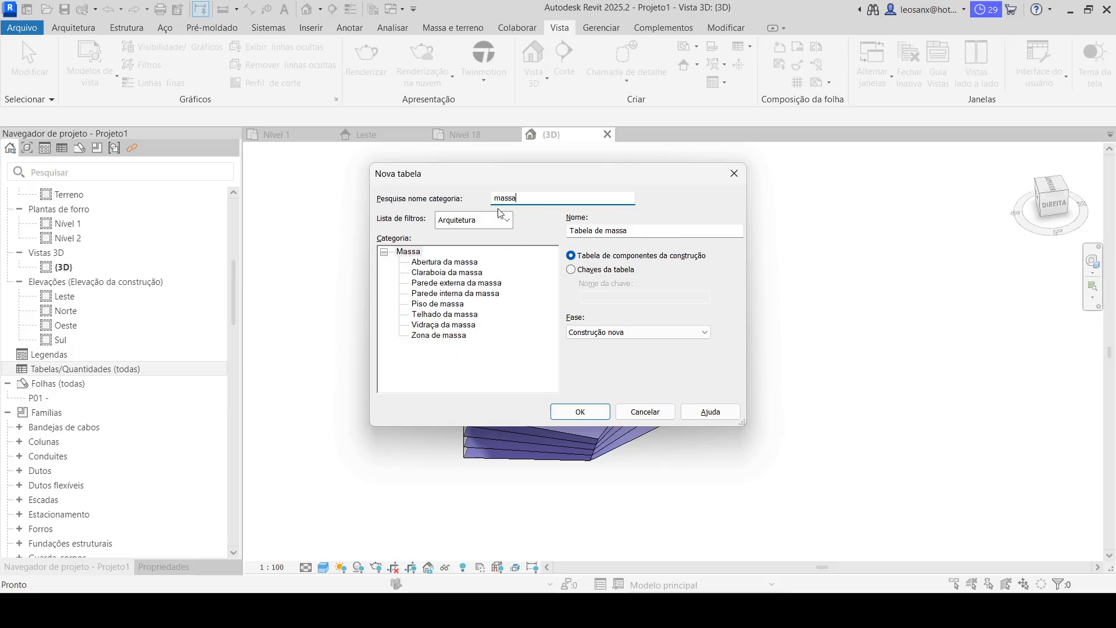
left_click(437, 304)
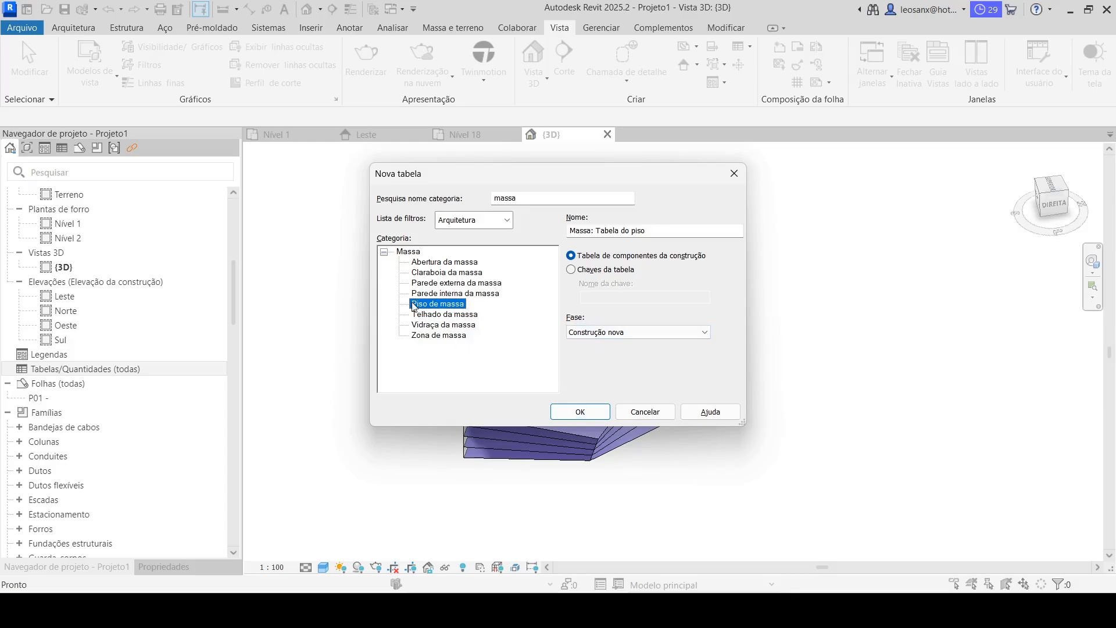
left_click(583, 413)
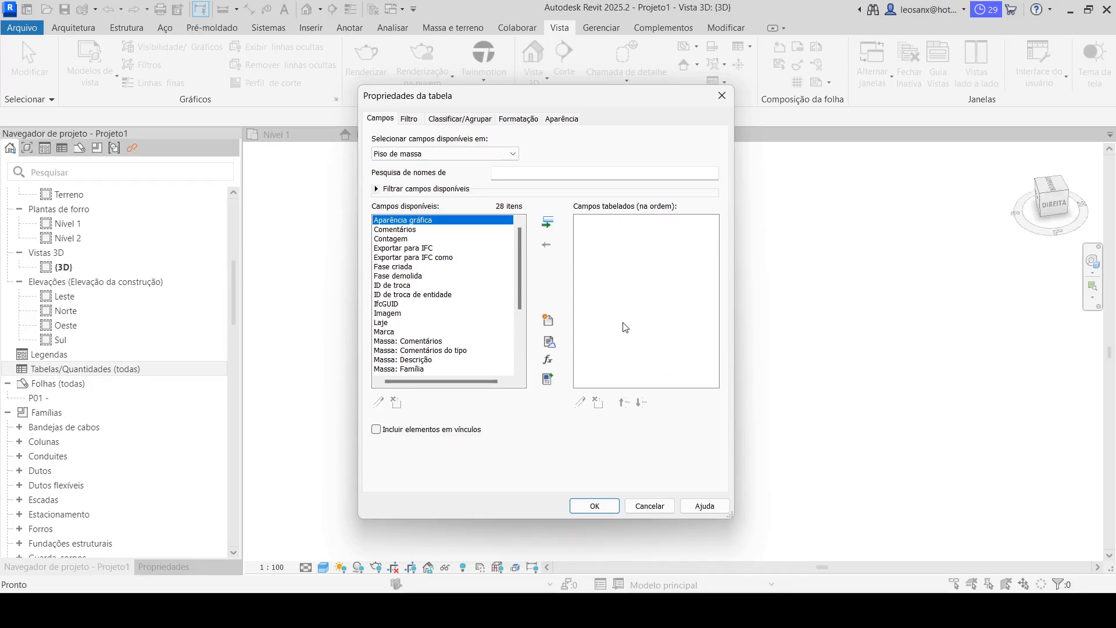
Add the Nível and Área do piso fields to the mass floor schedule, in that order, and generate the table.
key("alt")
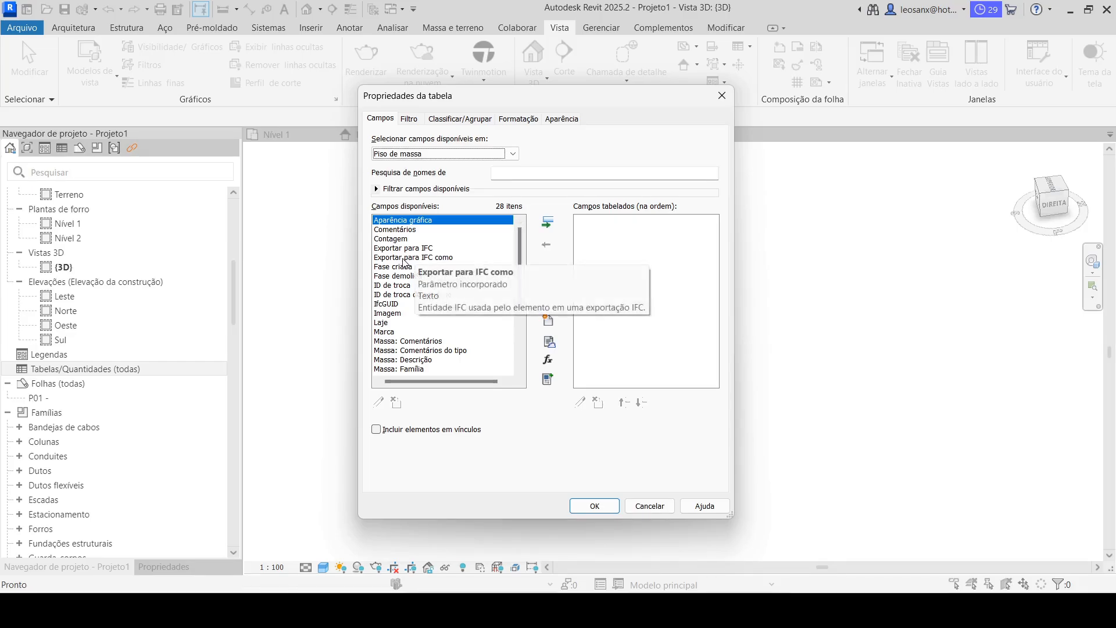
scroll(392, 274, "down", 2)
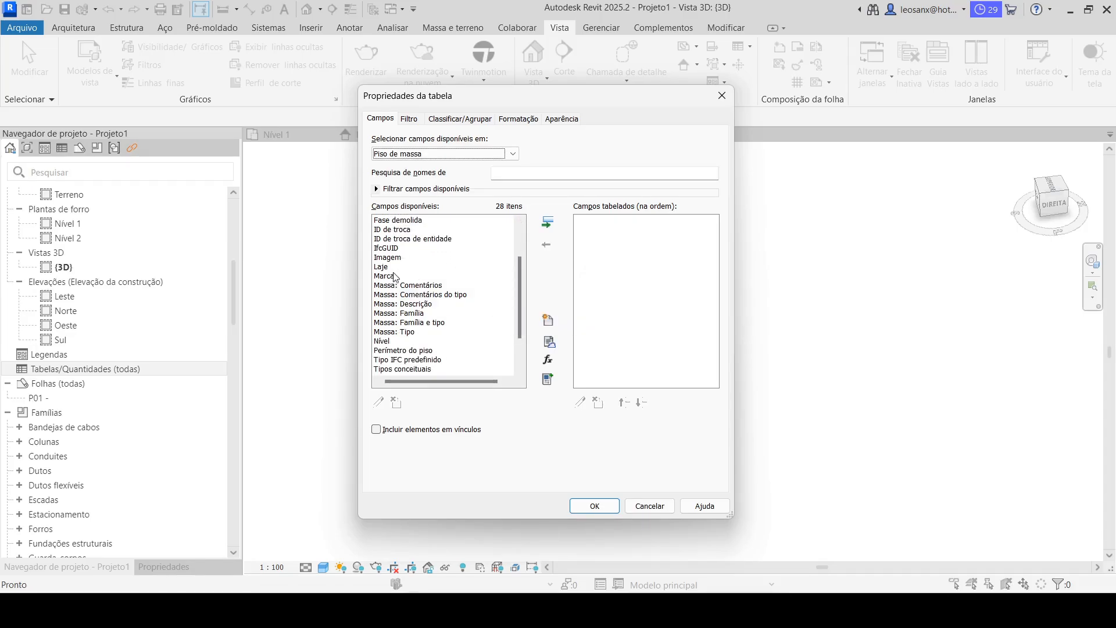
left_click(389, 341)
left_click(549, 224)
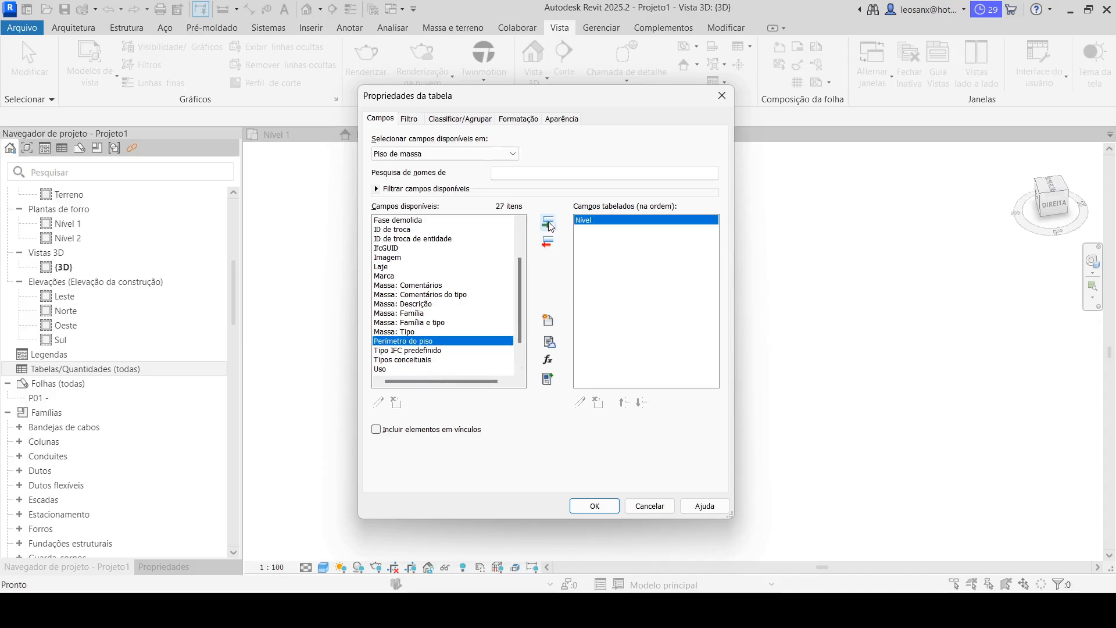
scroll(422, 332, "up", 2)
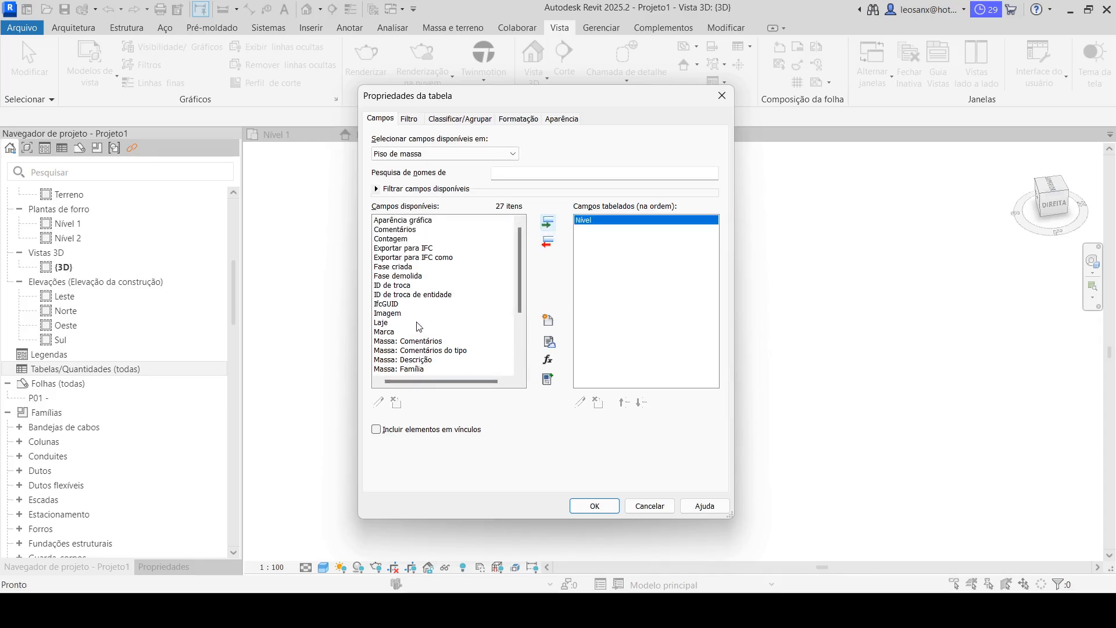
scroll(399, 263, "down", 3)
scroll(401, 268, "down", 1)
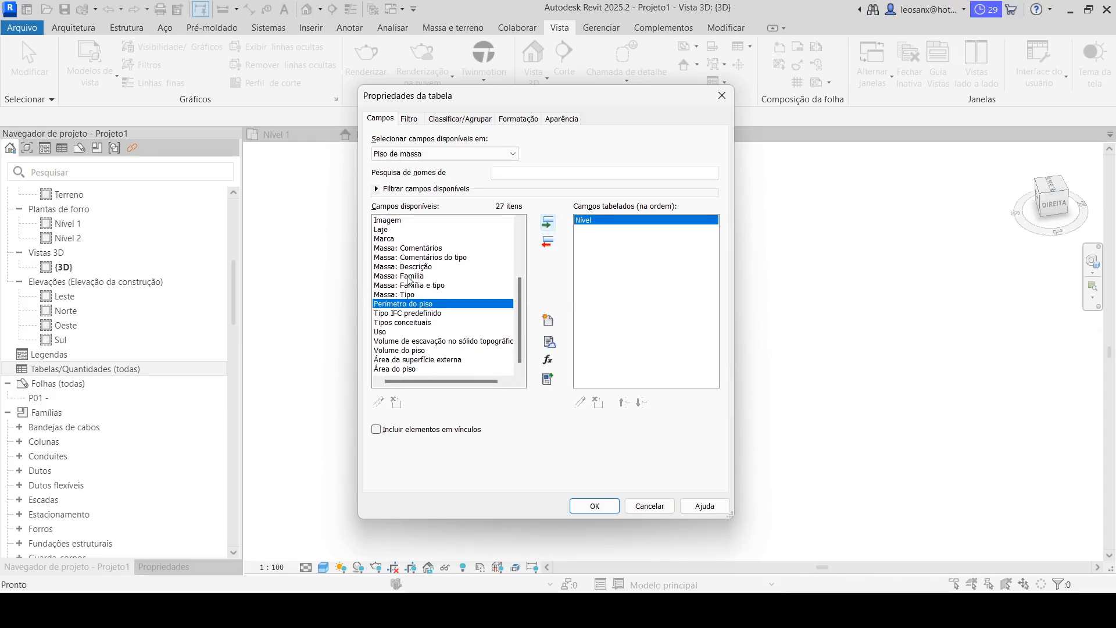
left_click(431, 368)
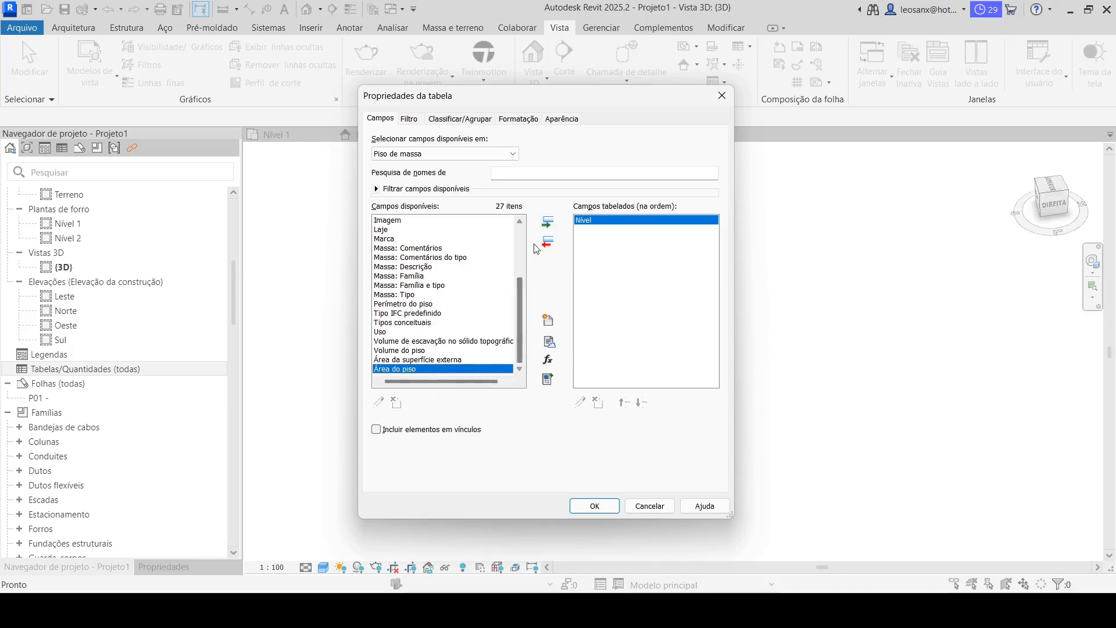
left_click(549, 224)
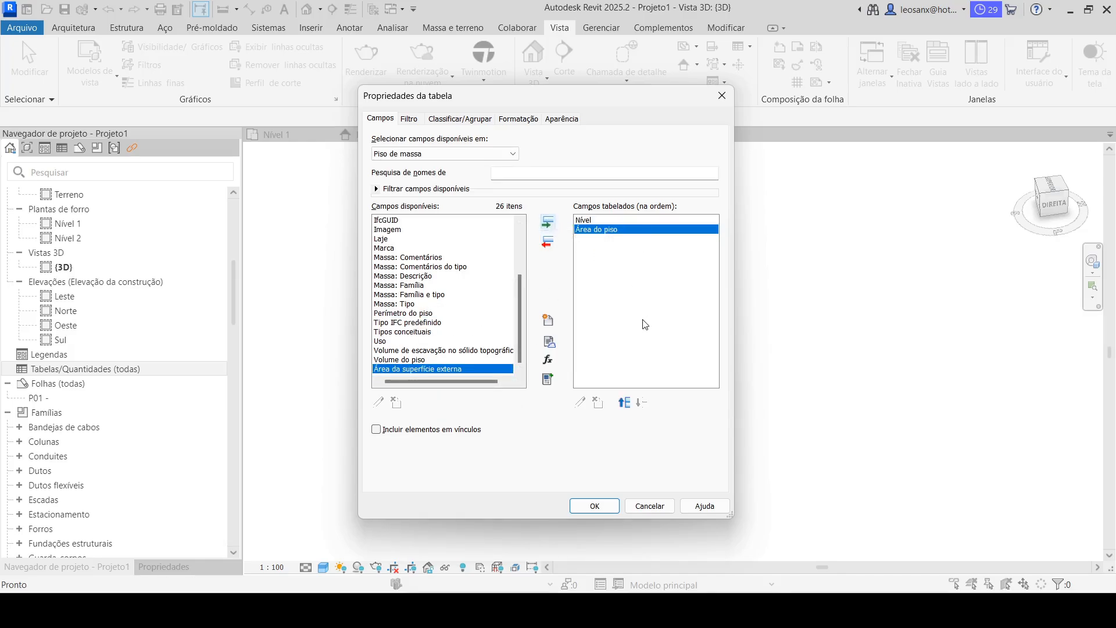
left_click(594, 505)
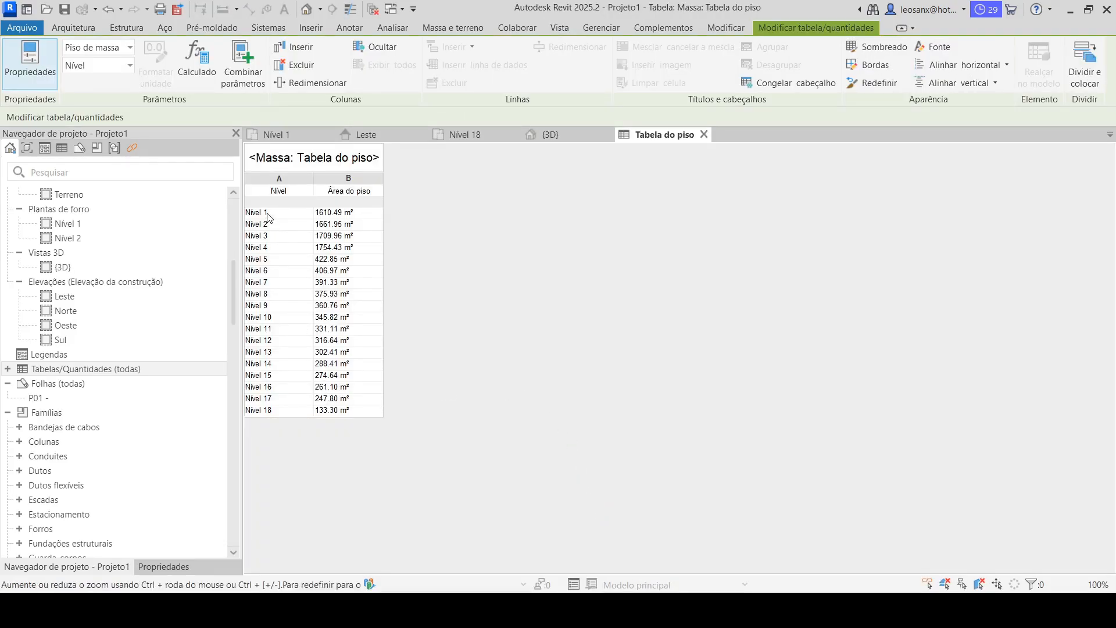
Return to the 3D view and reshape the upper part of the mass tower with one of its shape handles.
left_click(8, 368)
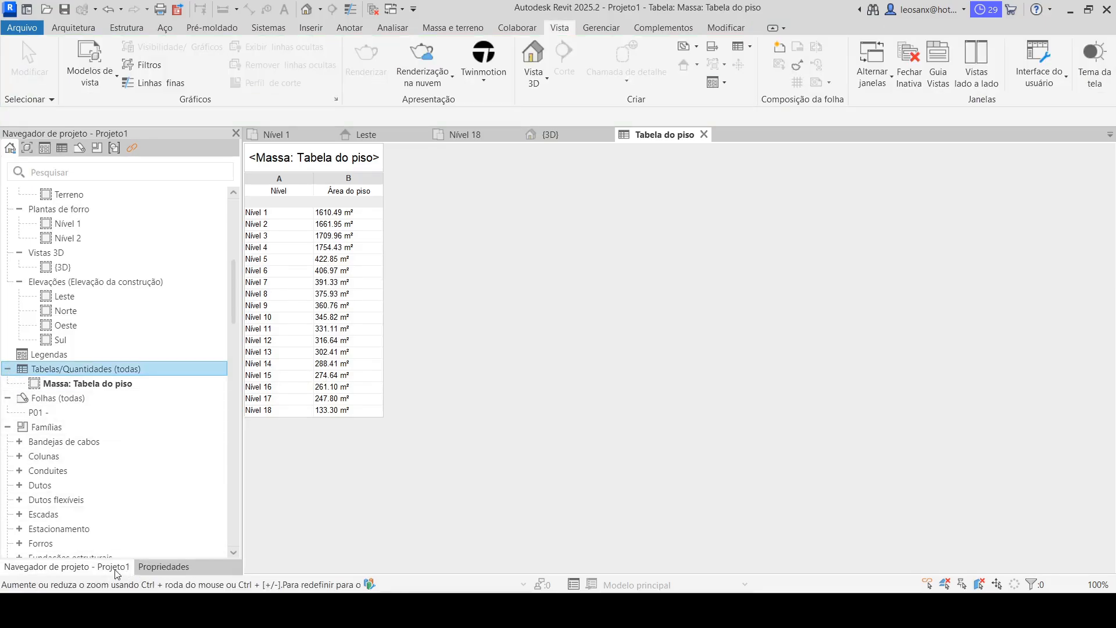
left_click(79, 385)
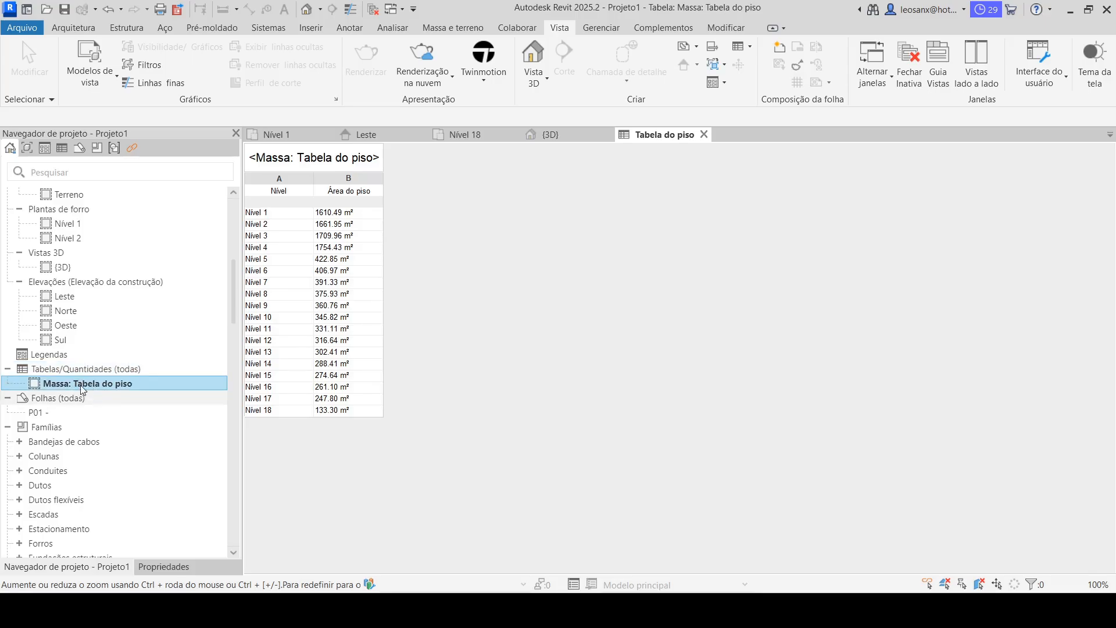
left_click(63, 268)
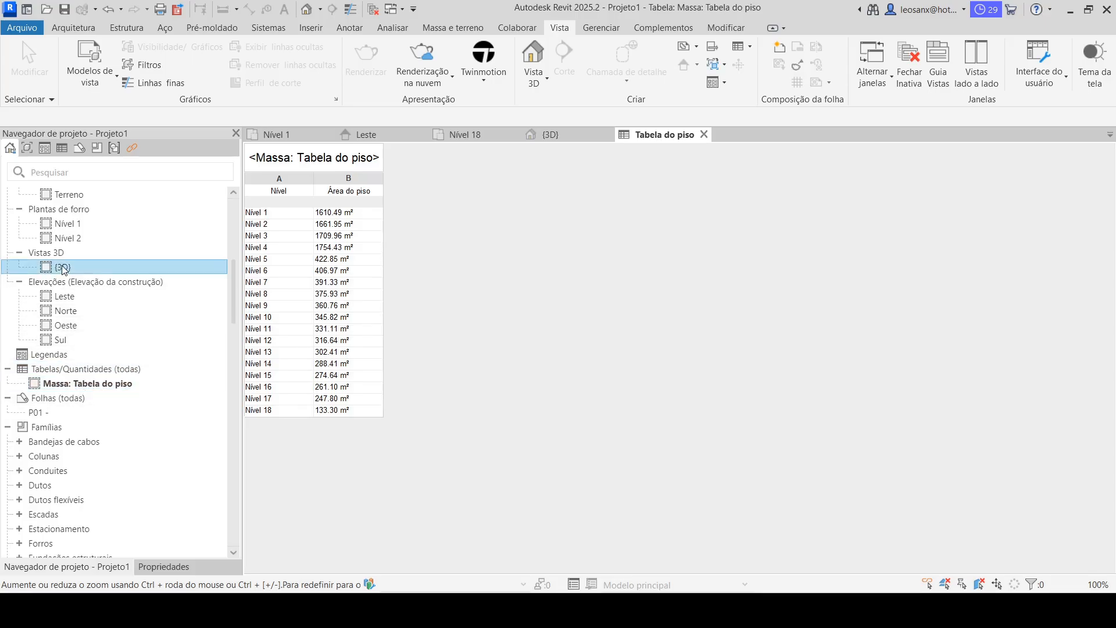
double_click(62, 268)
left_click(593, 201)
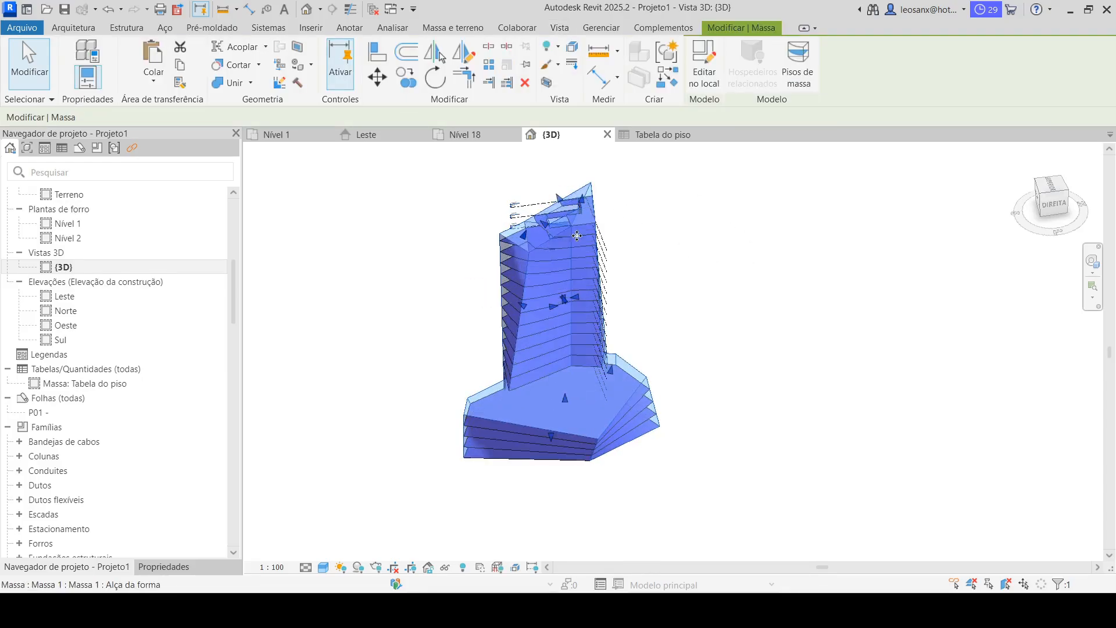
left_click(735, 230)
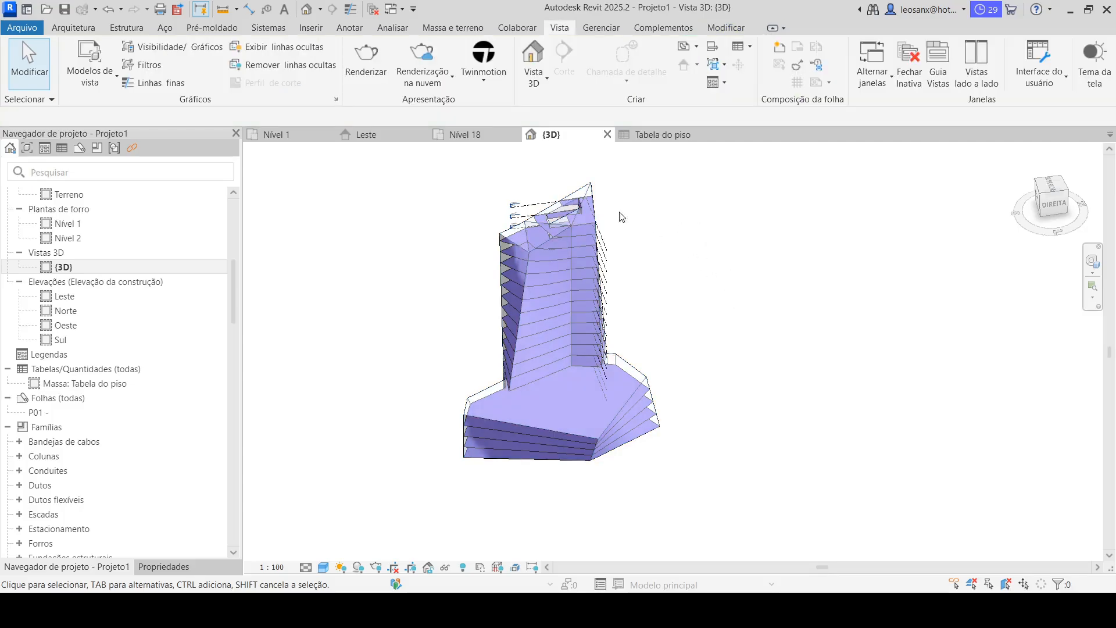
Compare the floor areas in the Massa: Tabela do piso schedule with the reshaped tower in the 3D view.
left_click(68, 385)
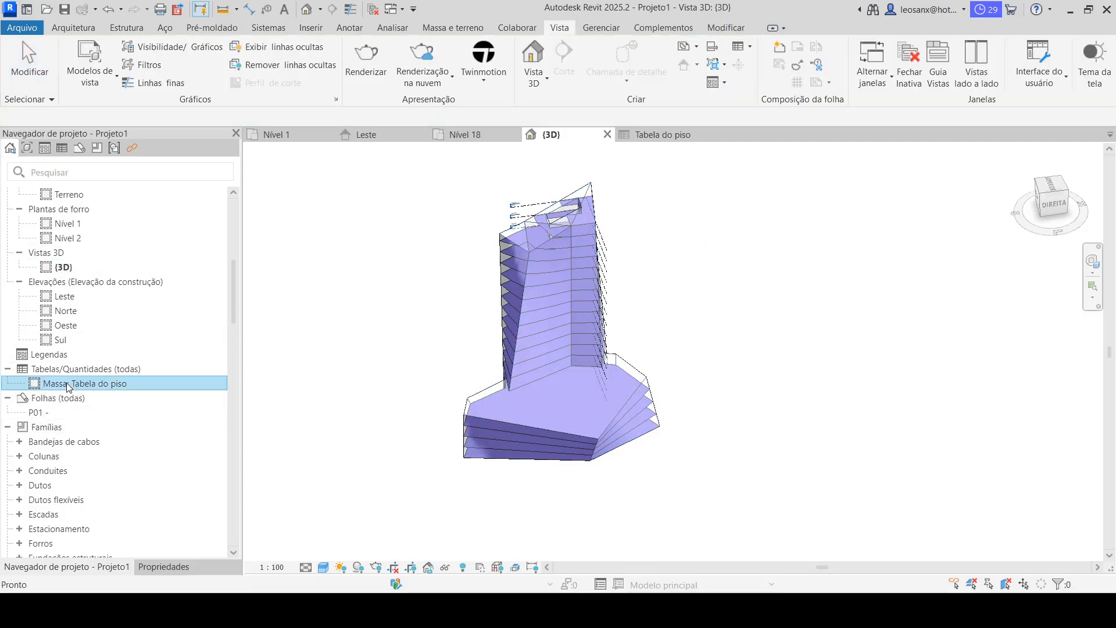
double_click(68, 385)
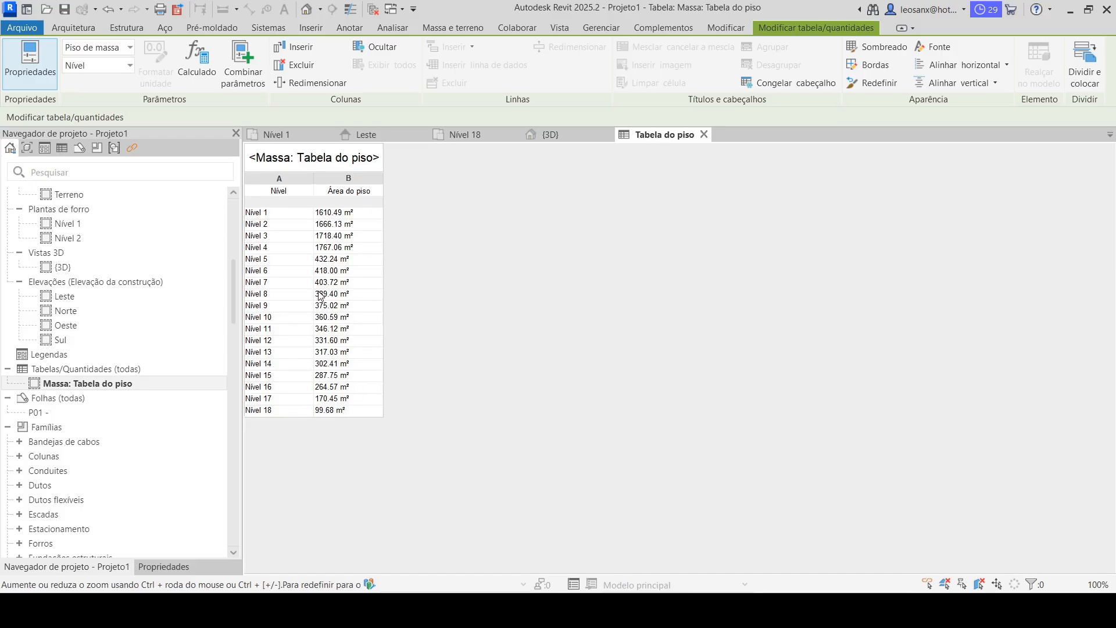
scroll(86, 285, "up", 5)
scroll(82, 291, "down", 5)
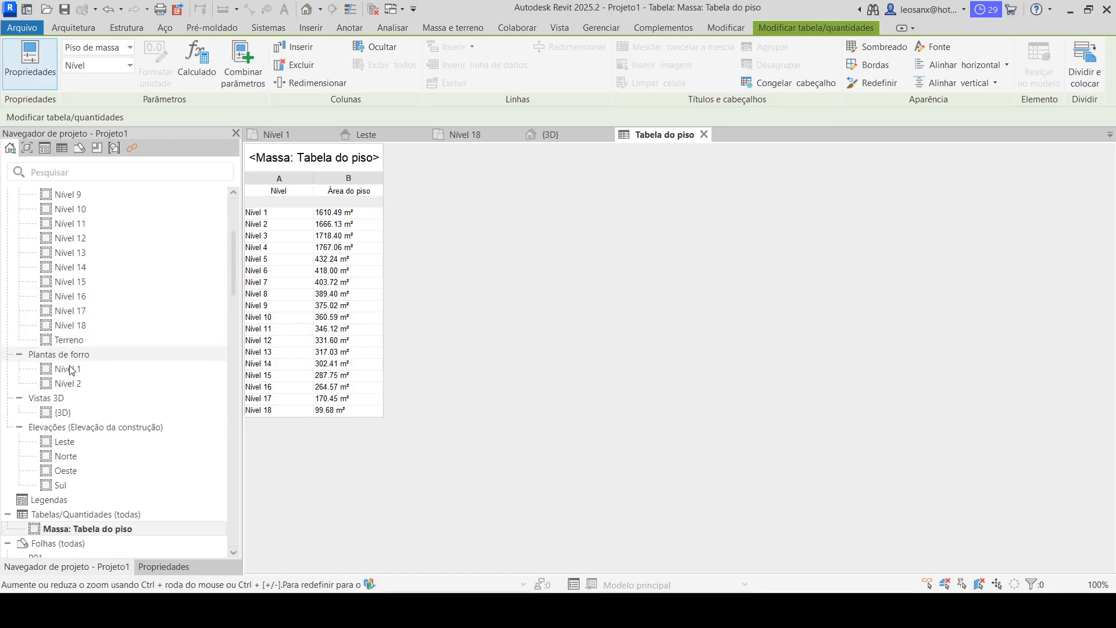
left_click(69, 414)
double_click(69, 414)
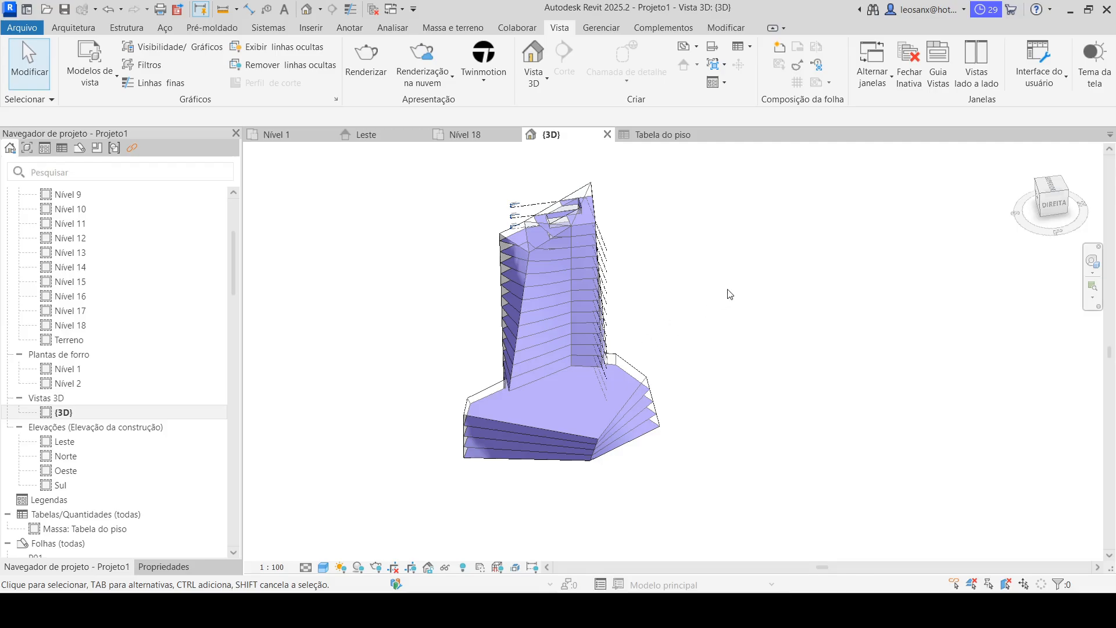
left_click(61, 532)
double_click(60, 530)
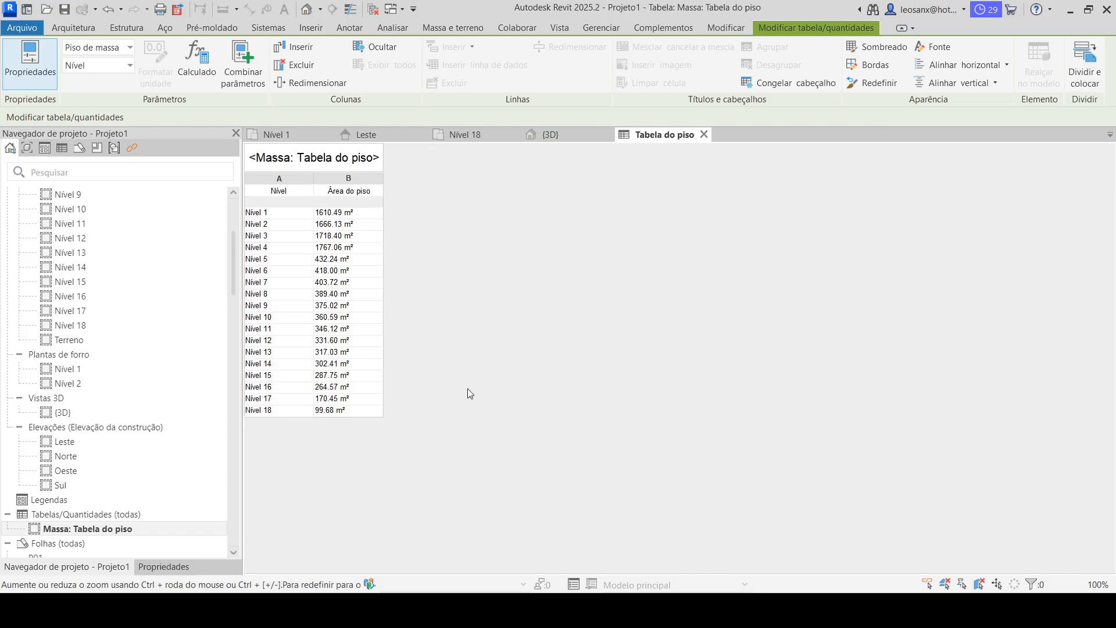
Sort the Massa: Tabela do piso schedule by Área do piso in ascending order.
left_click(163, 566)
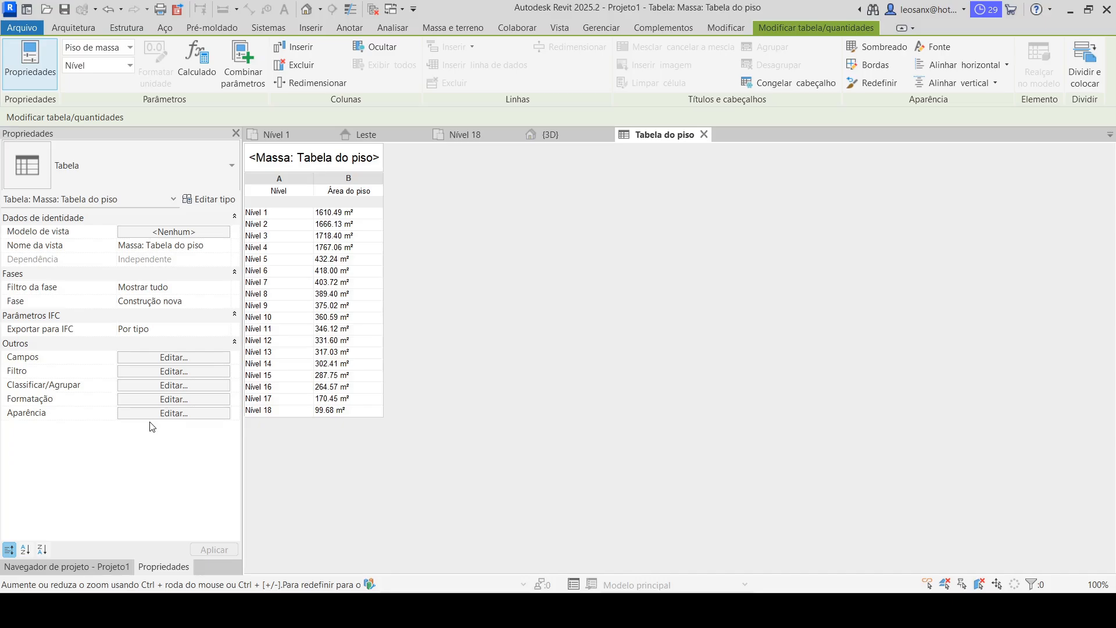
left_click(140, 386)
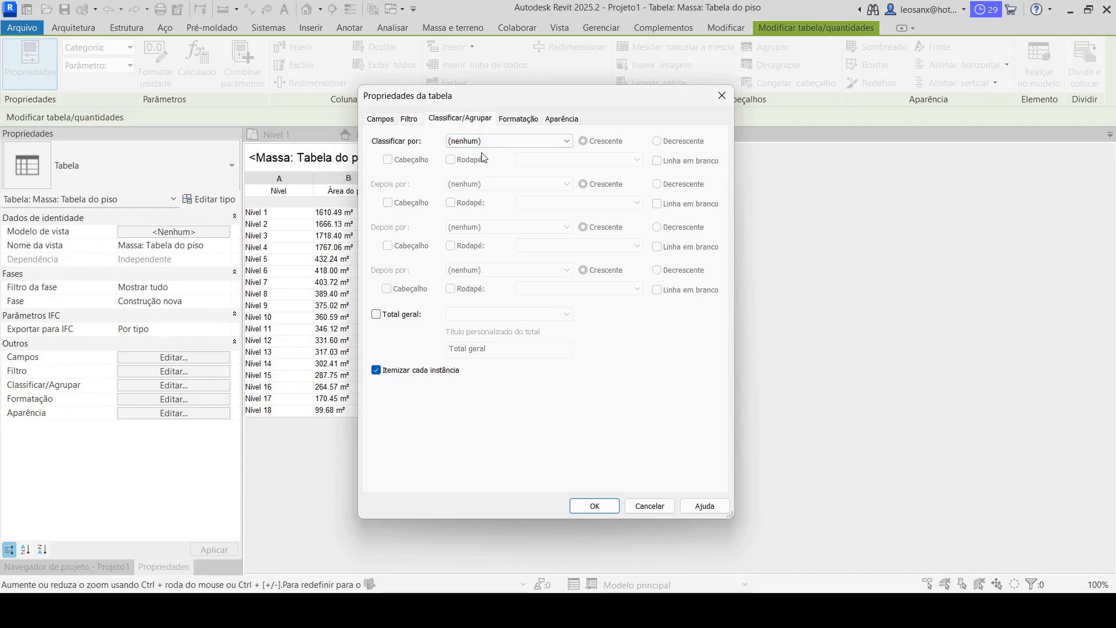
left_click(566, 141)
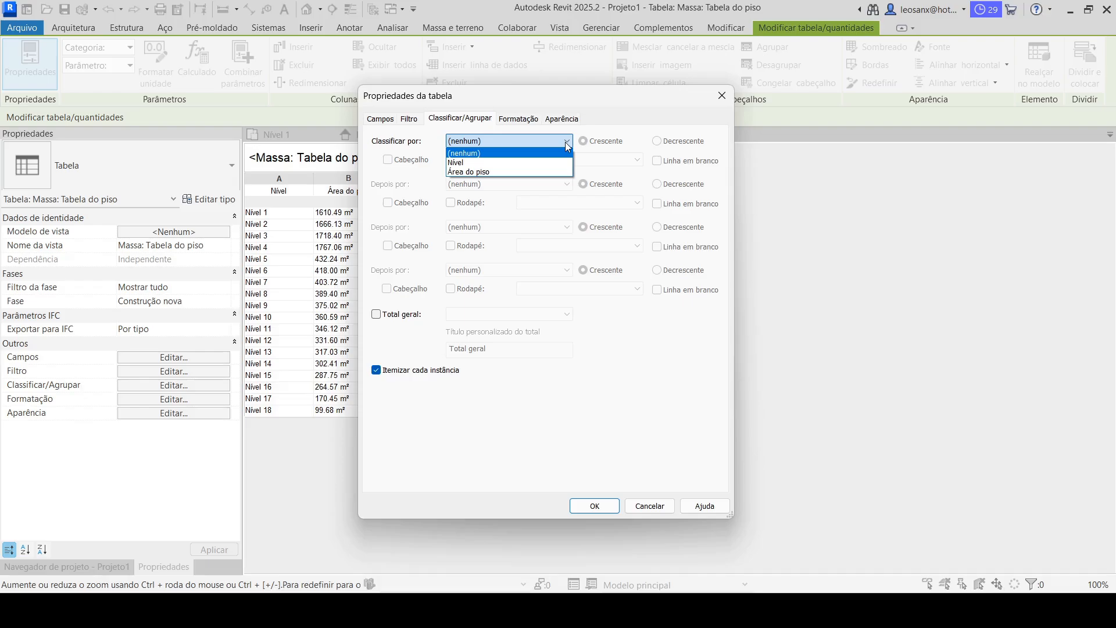
left_click(471, 162)
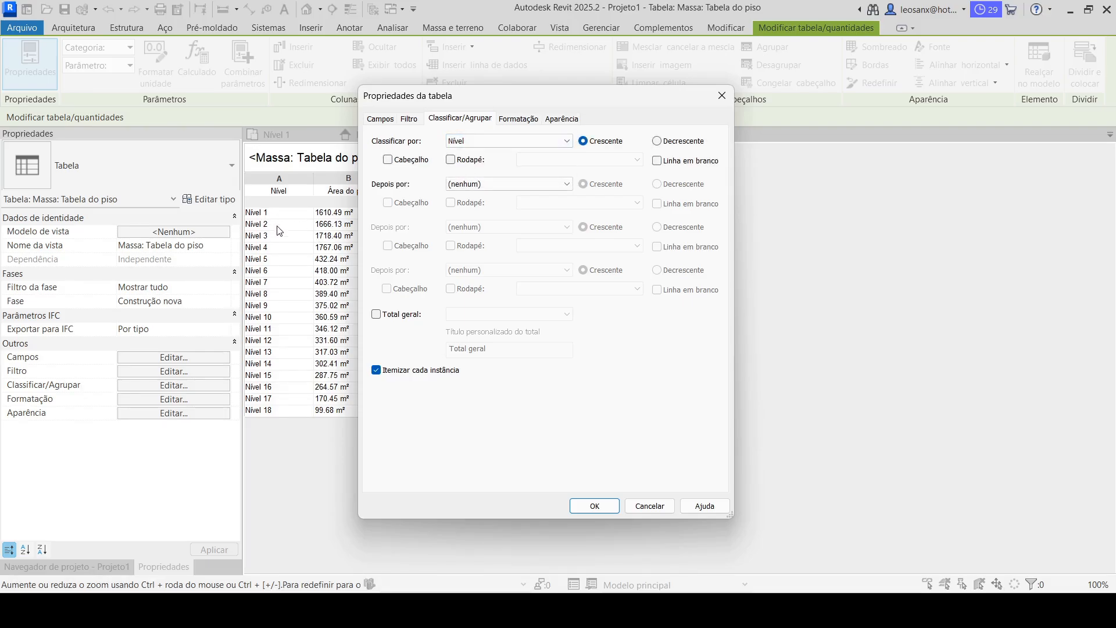
left_click(542, 142)
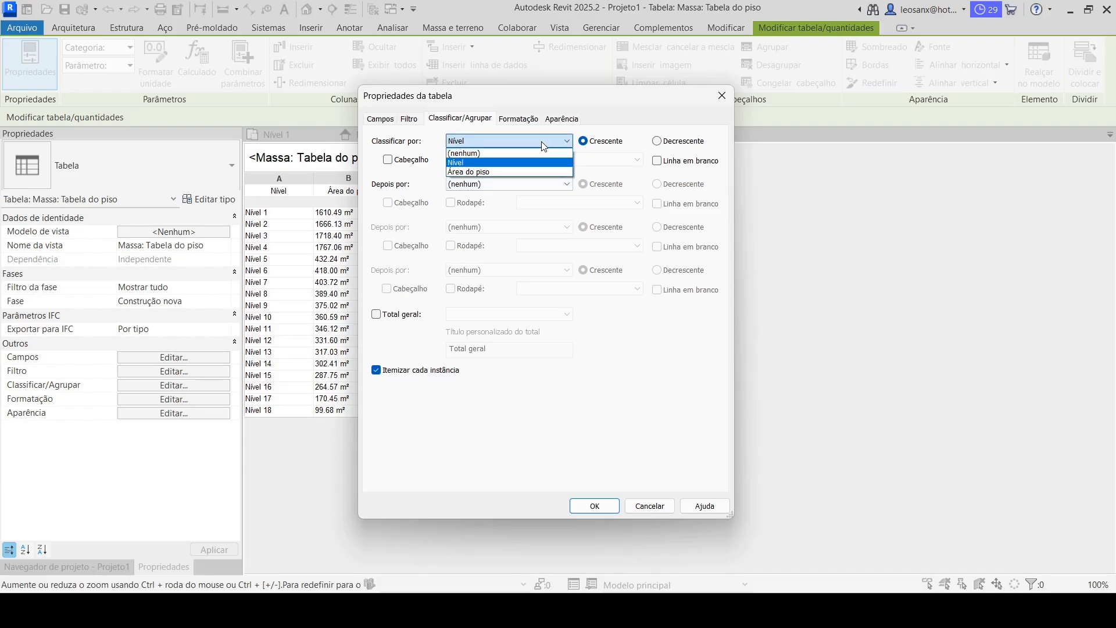
left_click(501, 170)
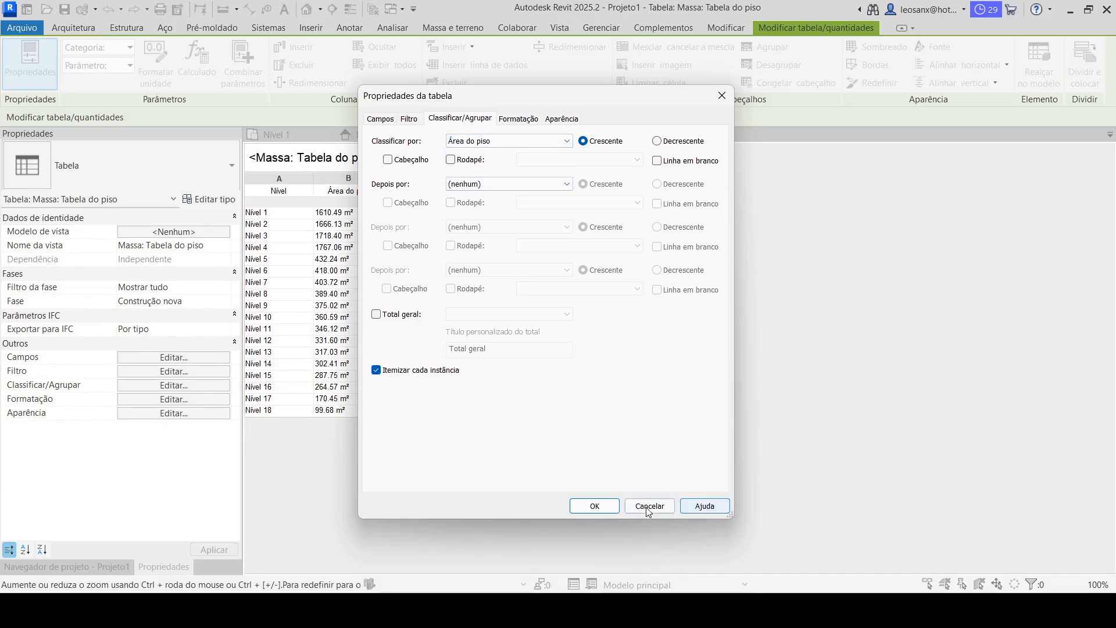
left_click(593, 505)
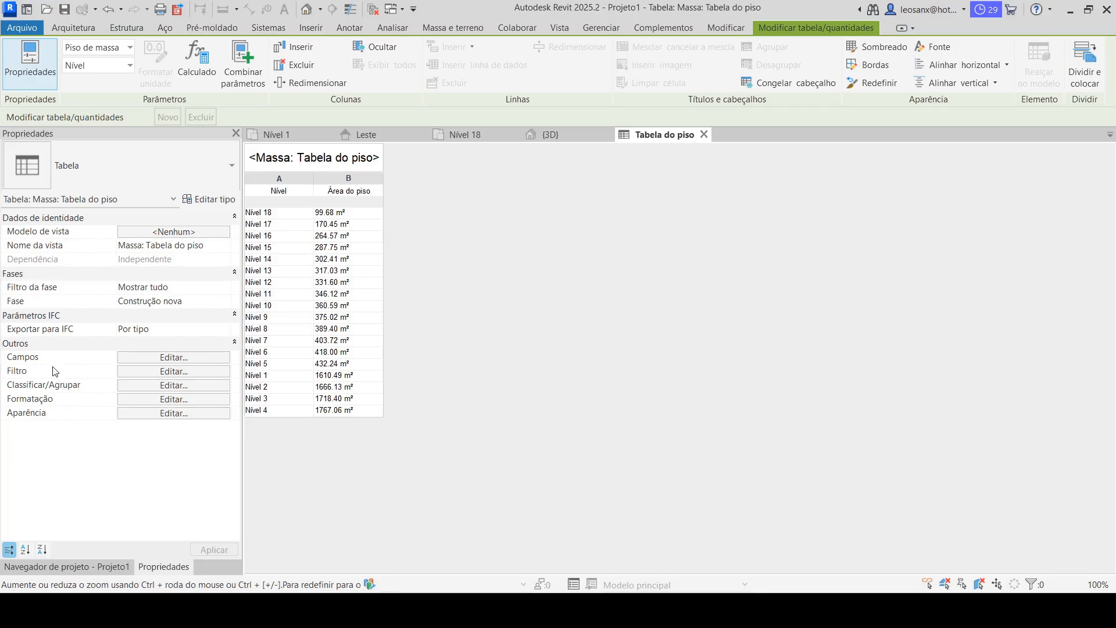
Change the mass floor schedule's sorting to Nível in ascending order.
left_click(161, 386)
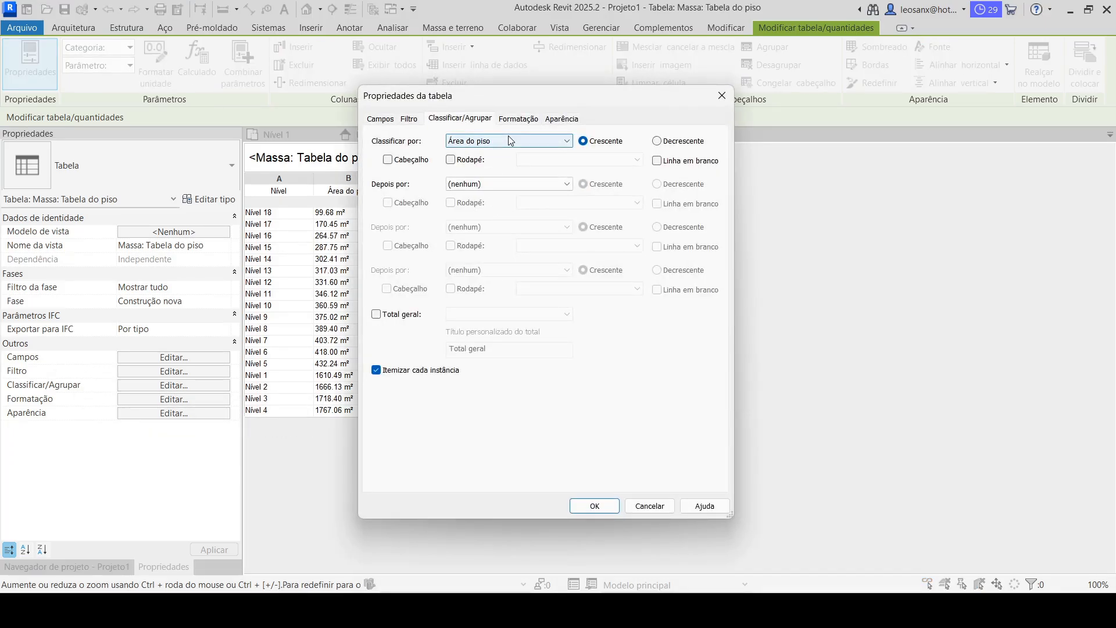
left_click(491, 141)
left_click(470, 163)
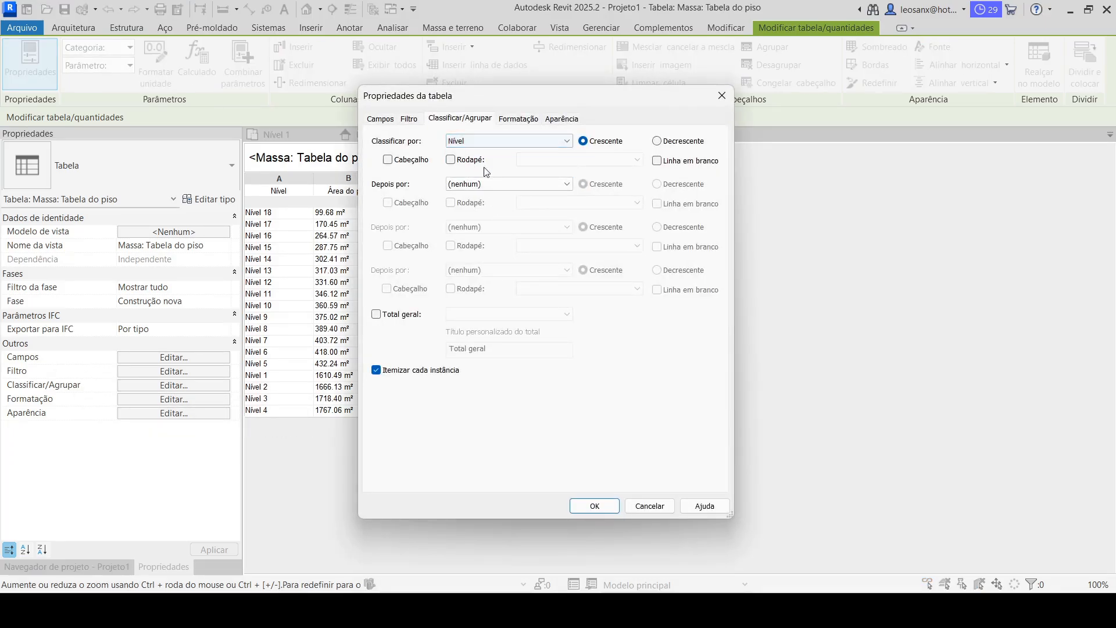
left_click(594, 506)
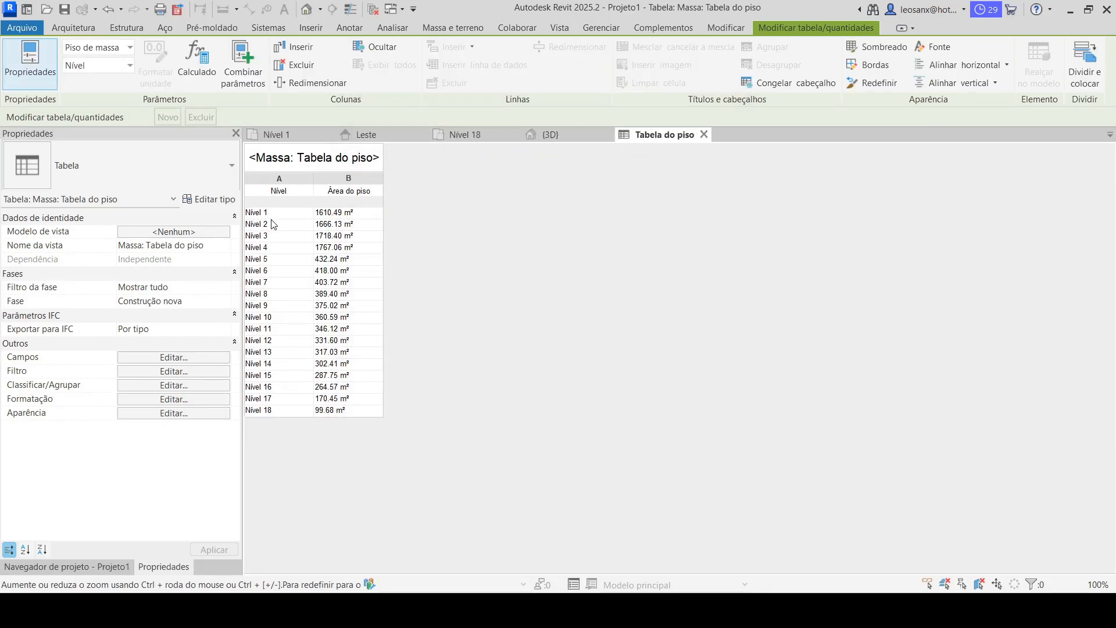
Add a grand total row to the mass floor schedule using the Título, contagem e totais option.
left_click(178, 385)
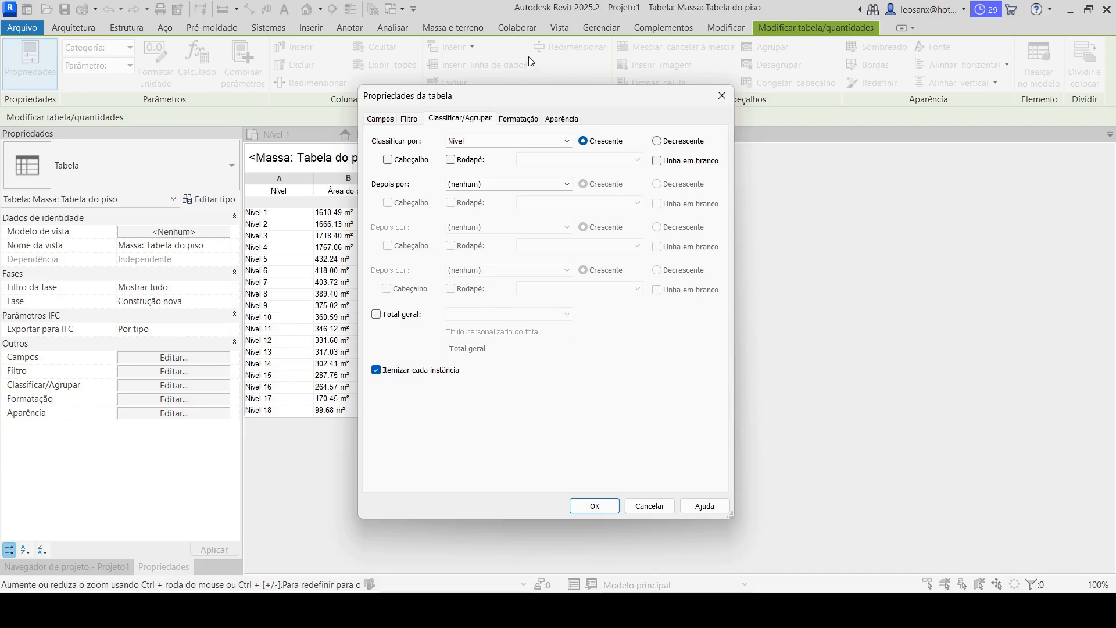
left_click_drag(522, 96, 586, 106)
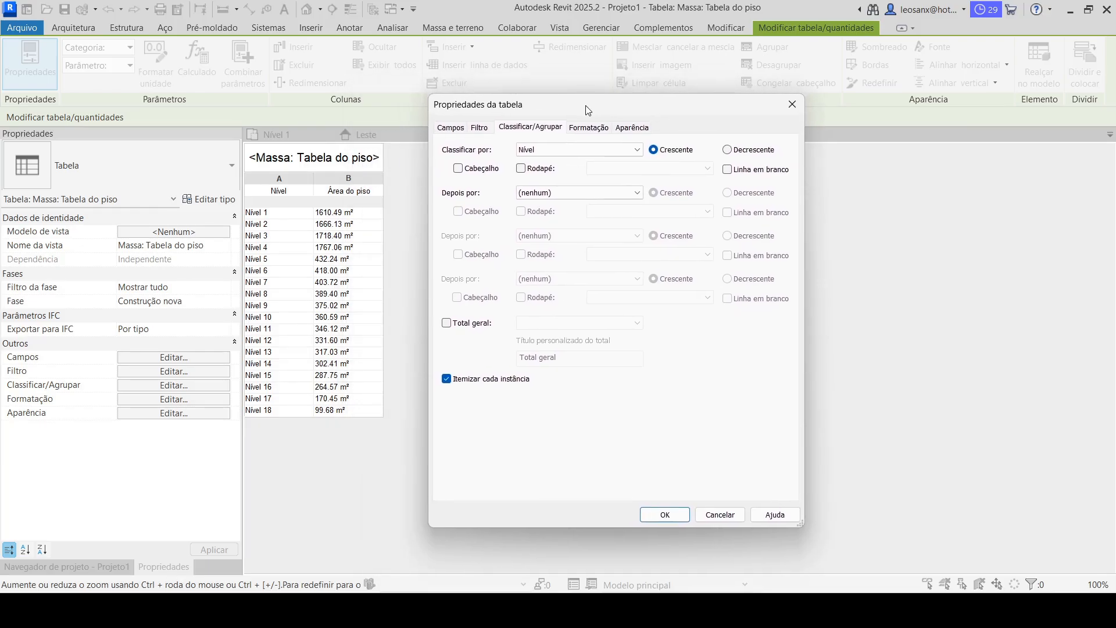
left_click(447, 324)
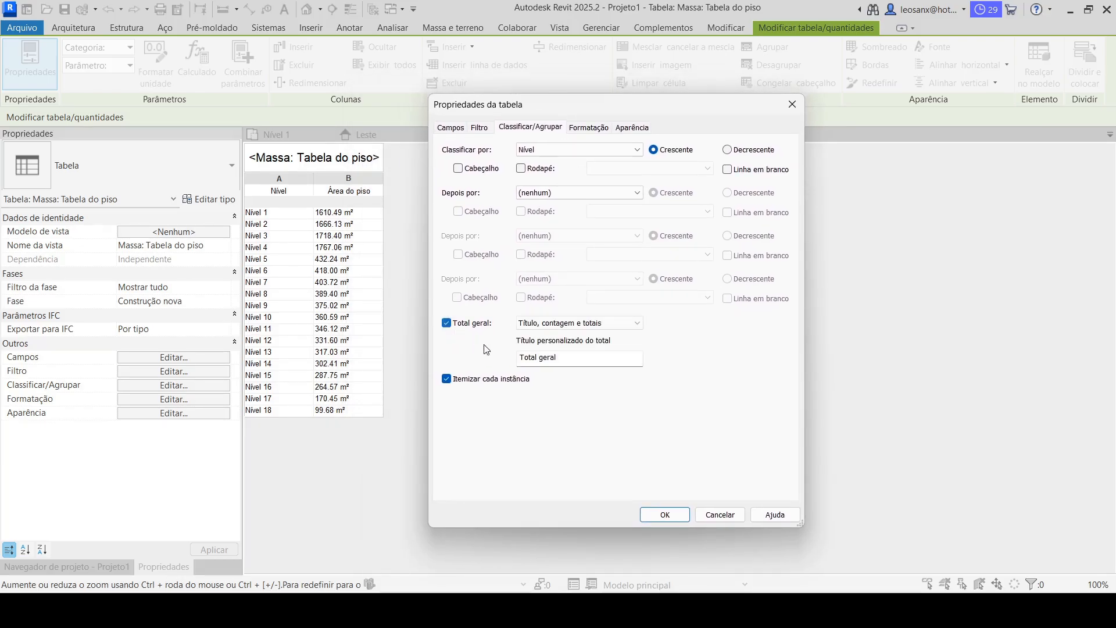
left_click(607, 324)
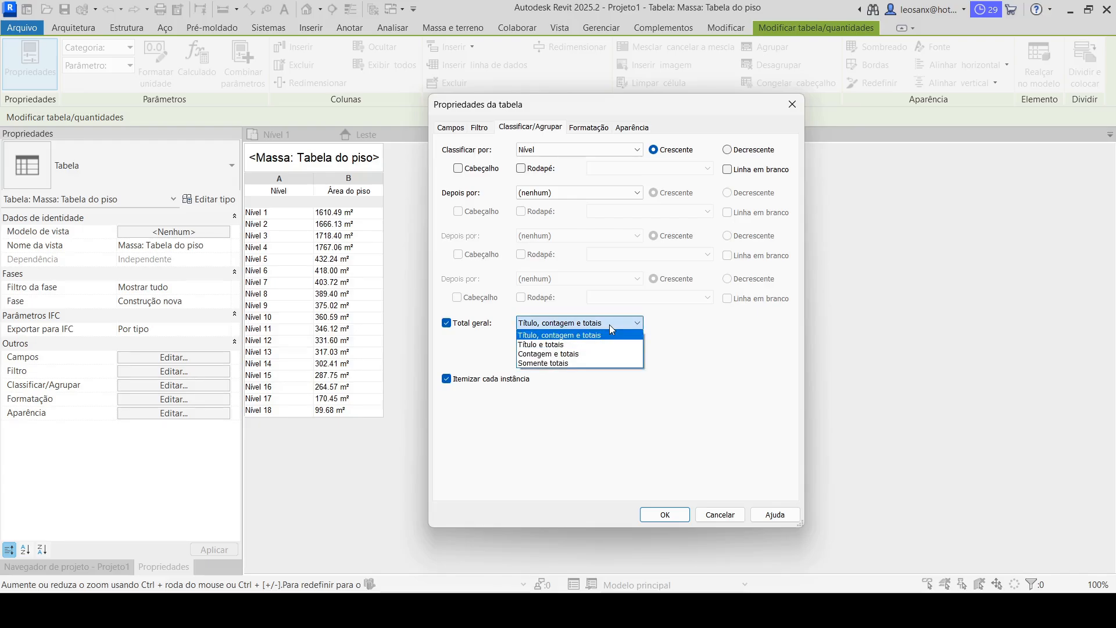
left_click(609, 324)
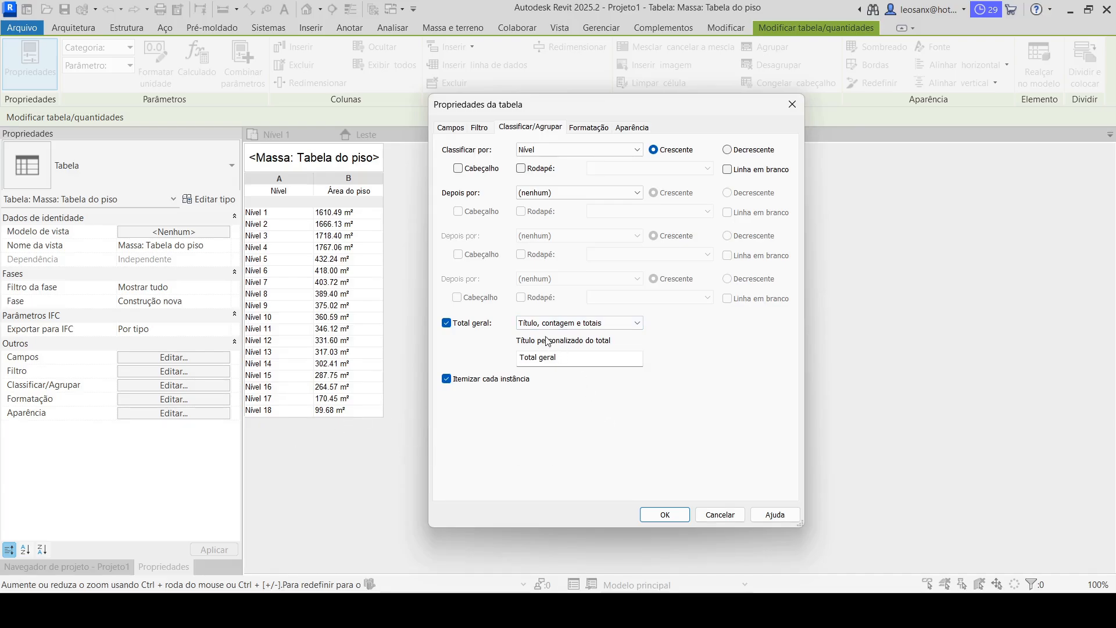
left_click(664, 514)
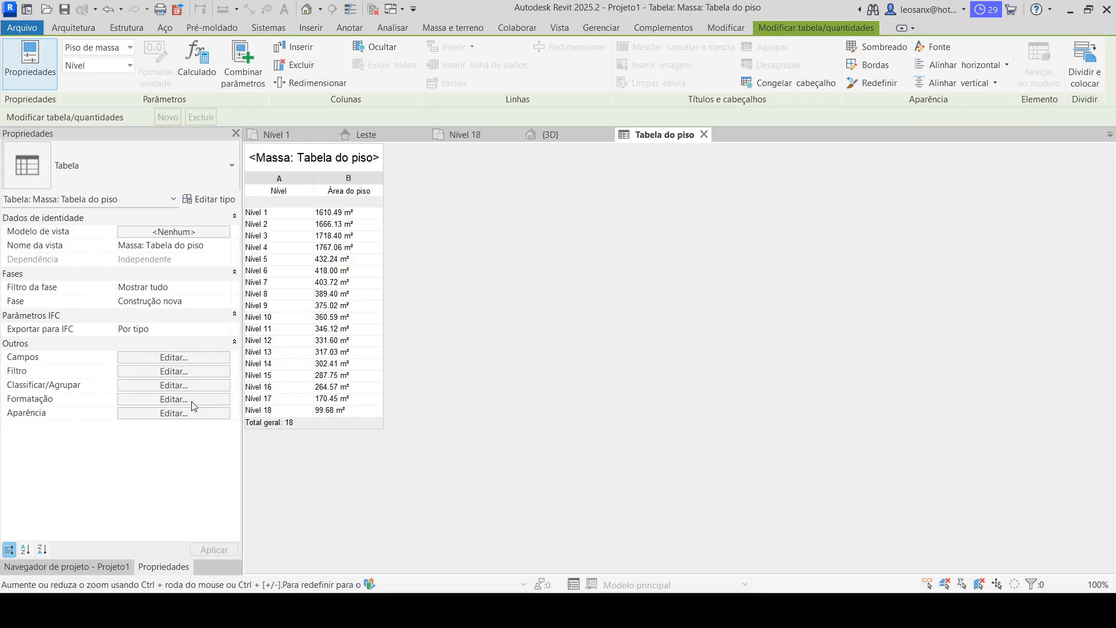
Format the Área do piso field with Calcular os totais so the grand total row sums the floor areas.
left_click(129, 386)
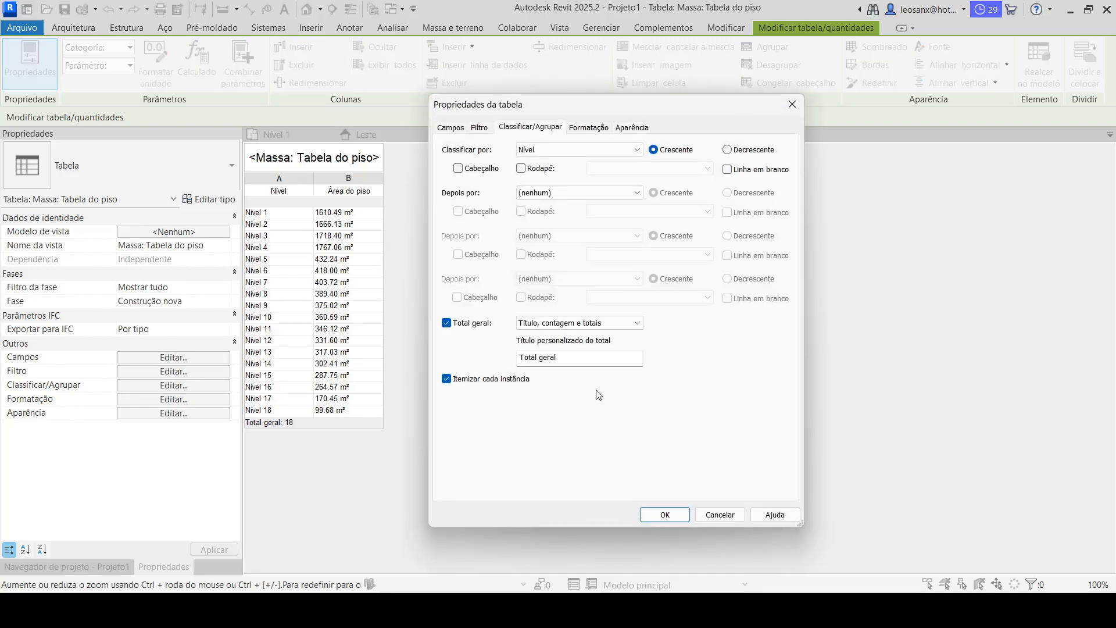
left_click(611, 323)
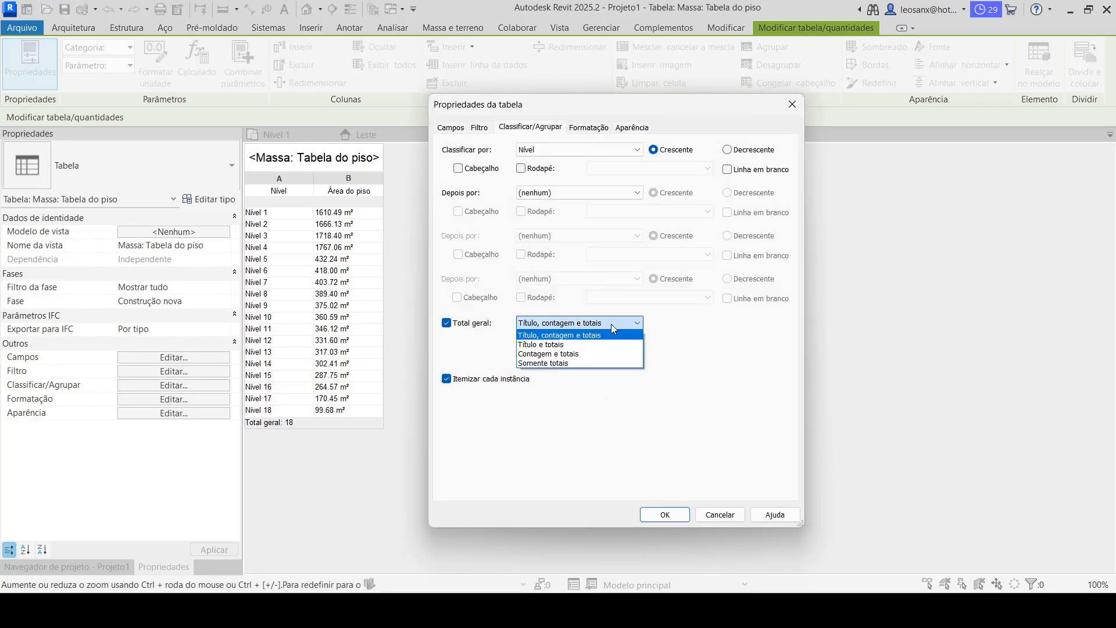
left_click(704, 337)
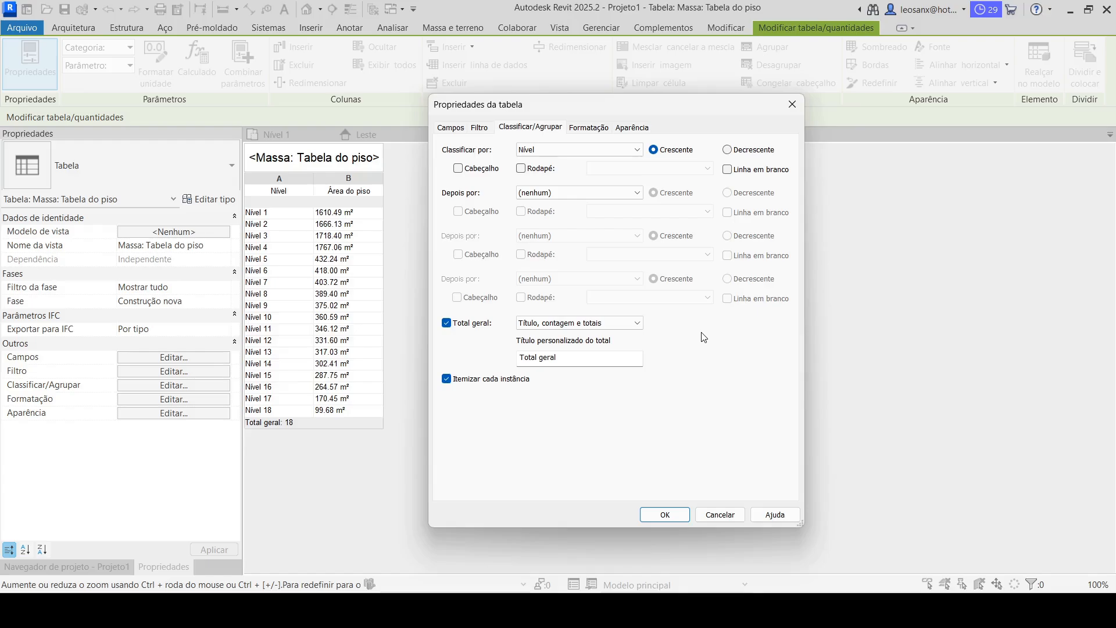
left_click(589, 127)
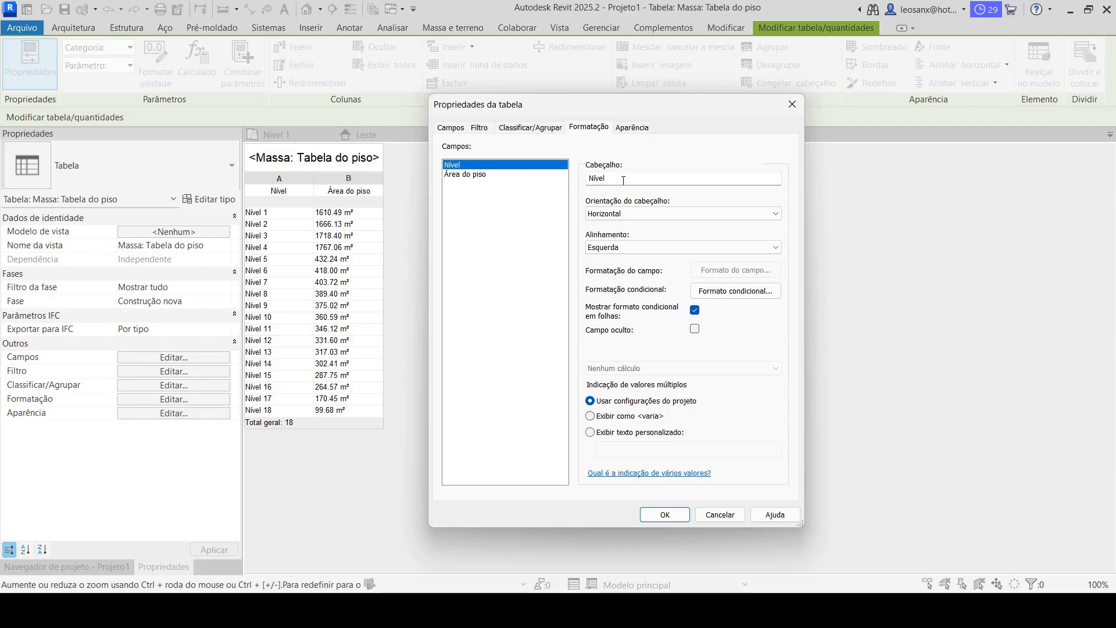
left_click(468, 176)
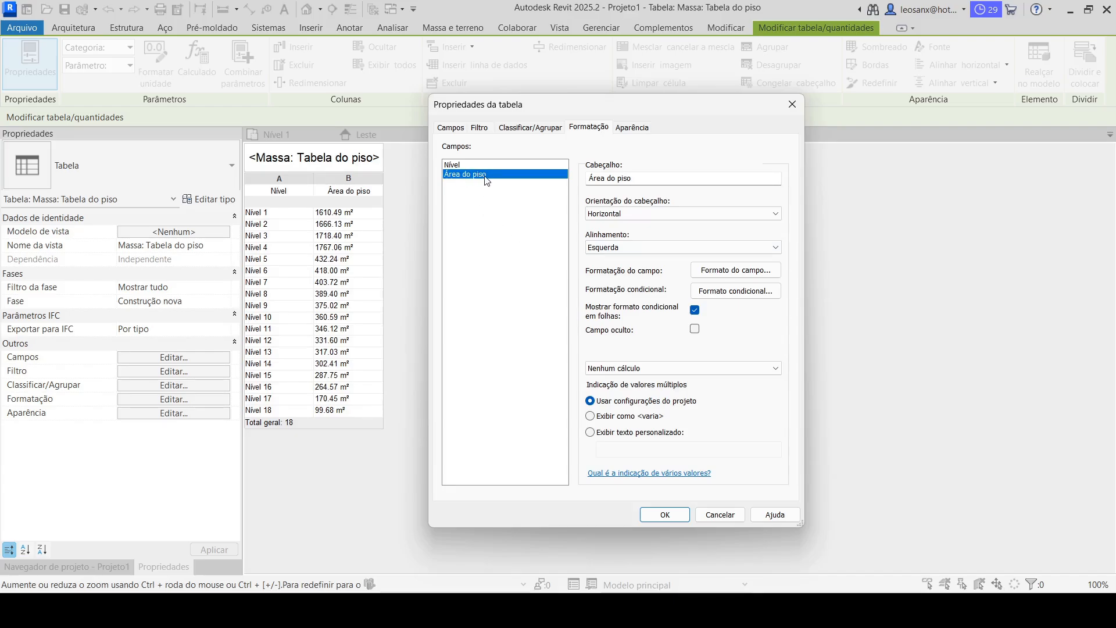
left_click(644, 371)
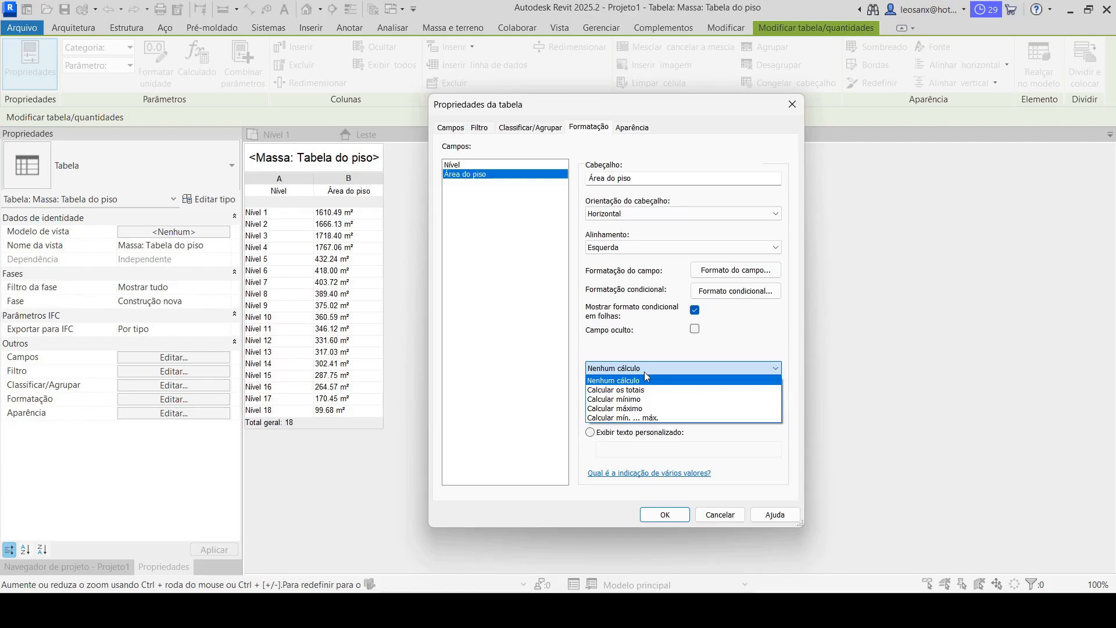
left_click(638, 389)
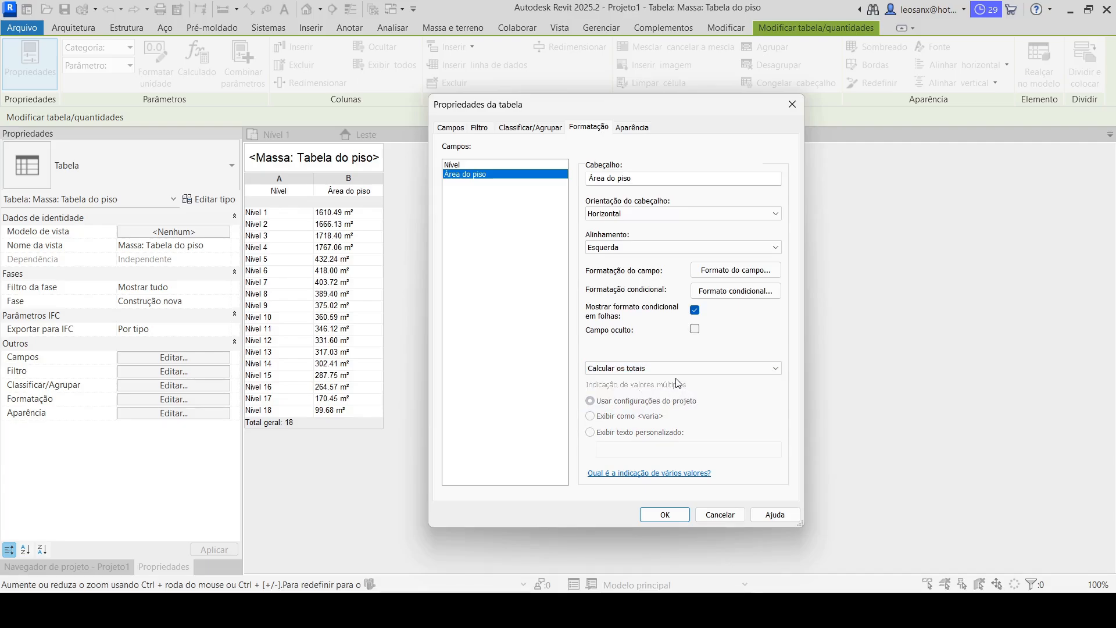
left_click(665, 515)
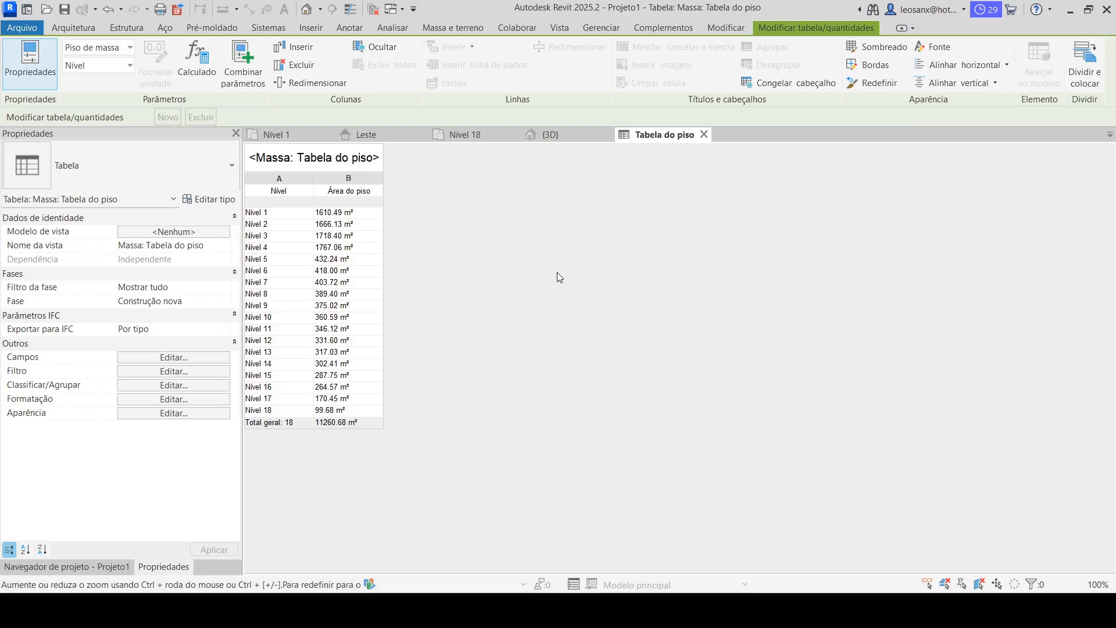
Return to the {3D} view of the mass tower and dismiss the project save reminder without saving.
left_click(75, 566)
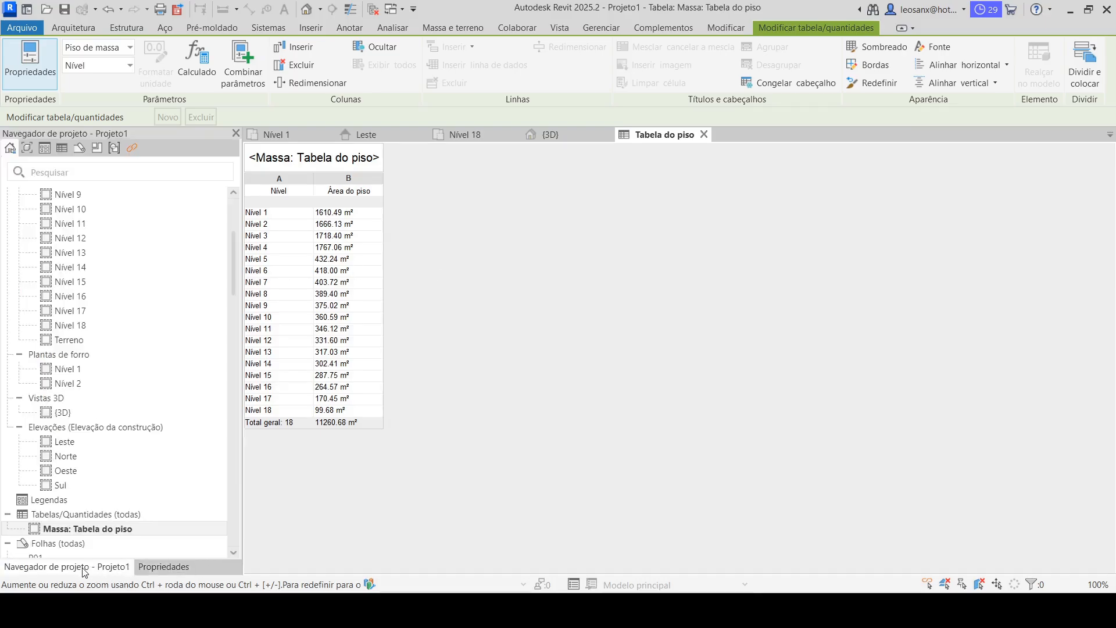
double_click(64, 412)
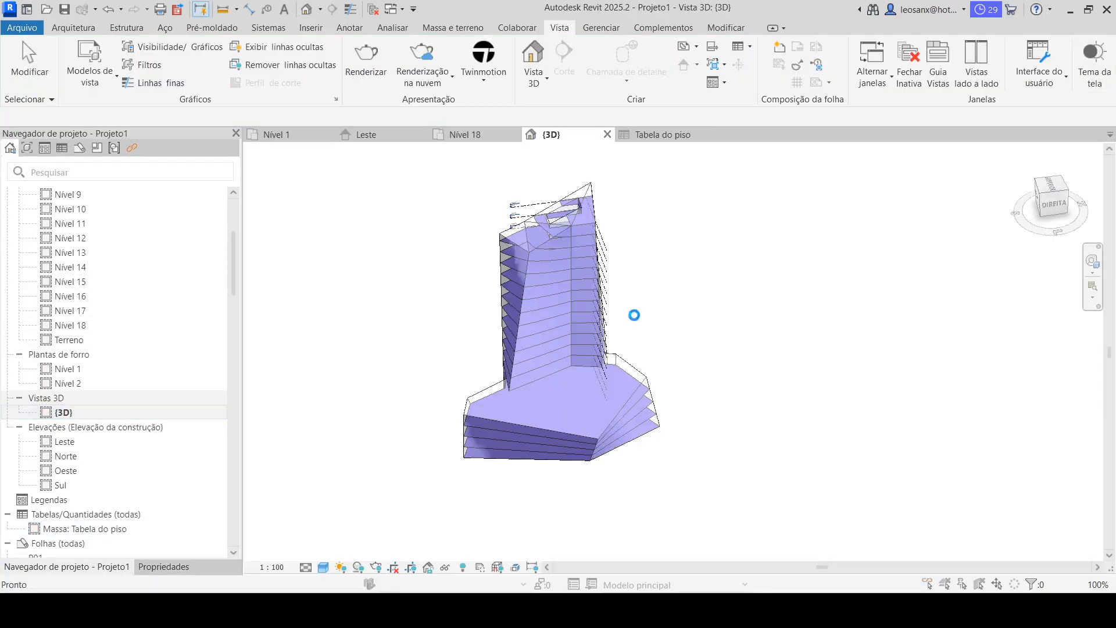
left_click(653, 366)
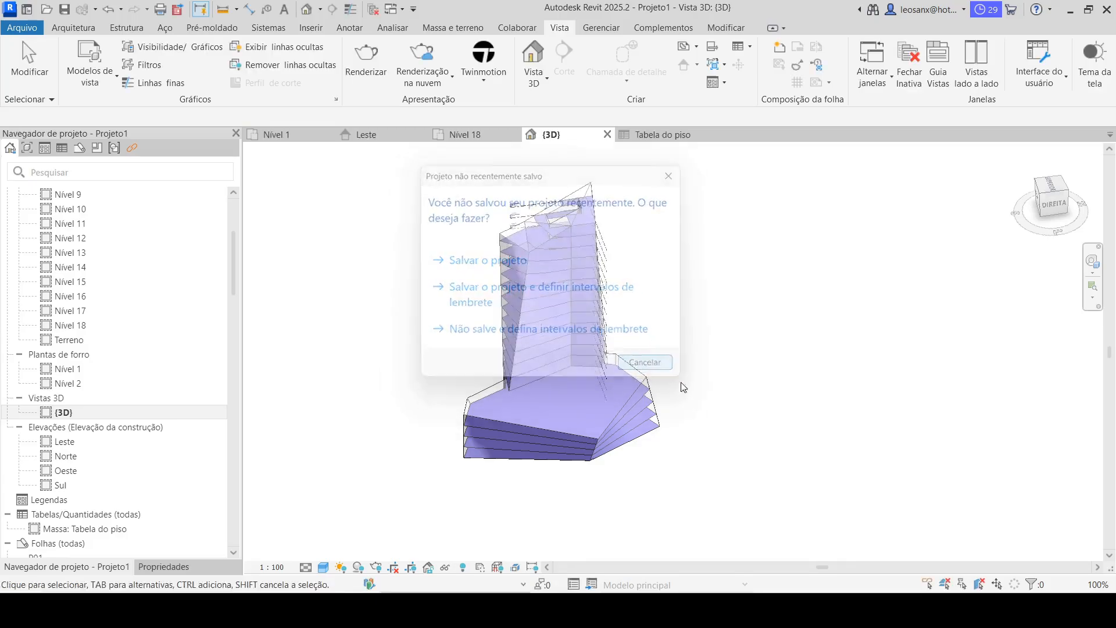
mouse_move(665, 409)
middle_mouse_down("shift")
mouse_move(695, 436)
mouse_move(877, 418)
mouse_move(772, 361)
mouse_move(676, 394)
mouse_move(708, 408)
middle_mouse_up("shift")
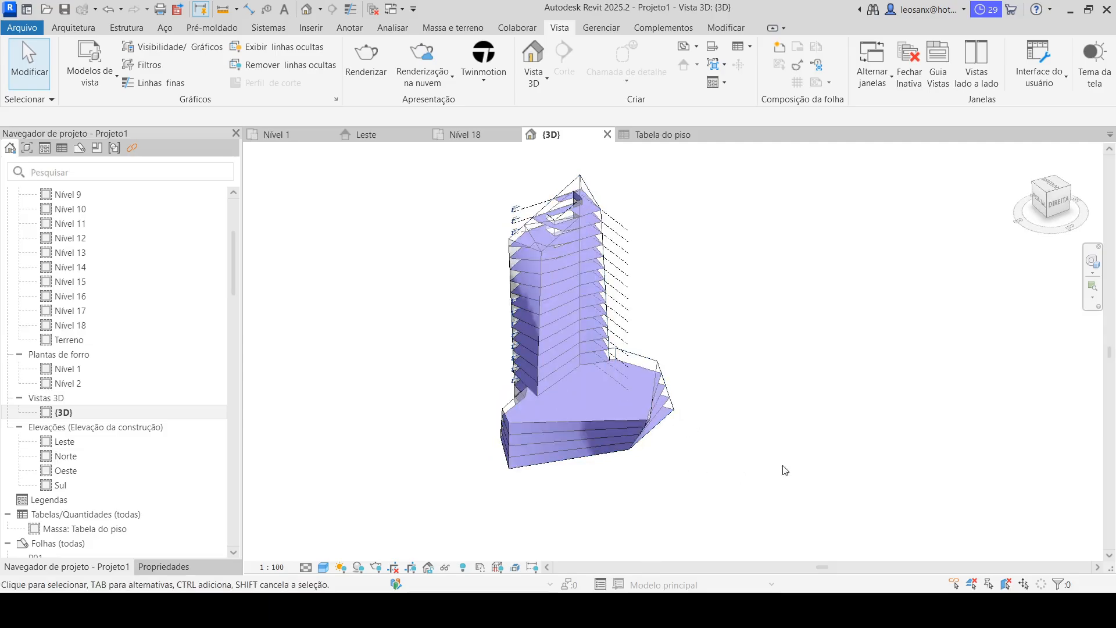
Select only the lowest mass floor of the low volume, filtering Massa out of the selection and keeping Piso de massa.
scroll(831, 458, "down", 1)
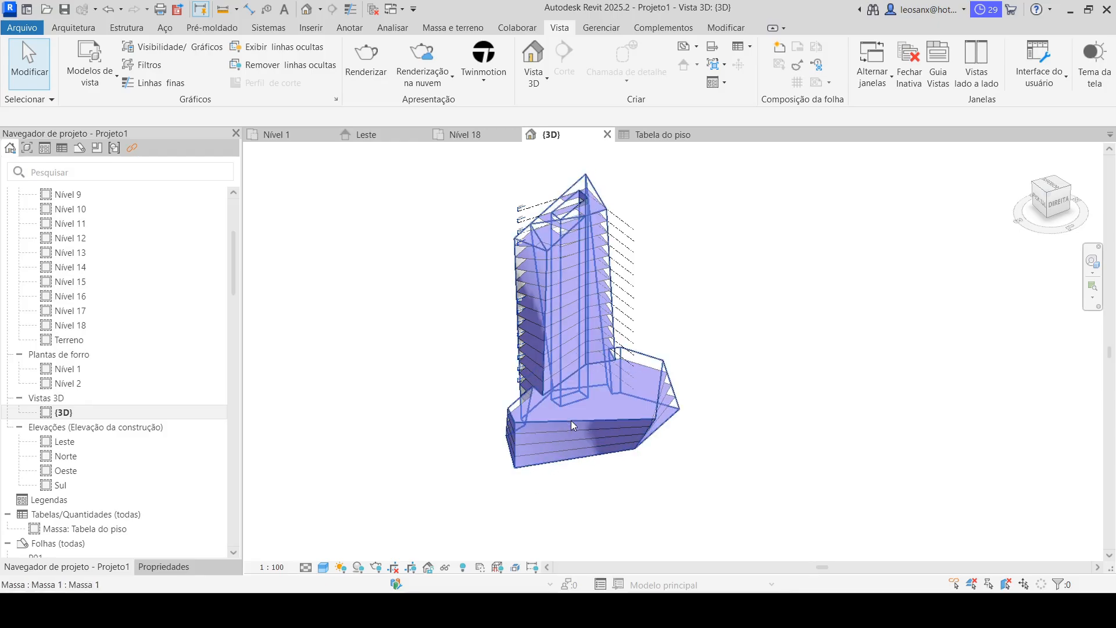
scroll(567, 421, "up", 3)
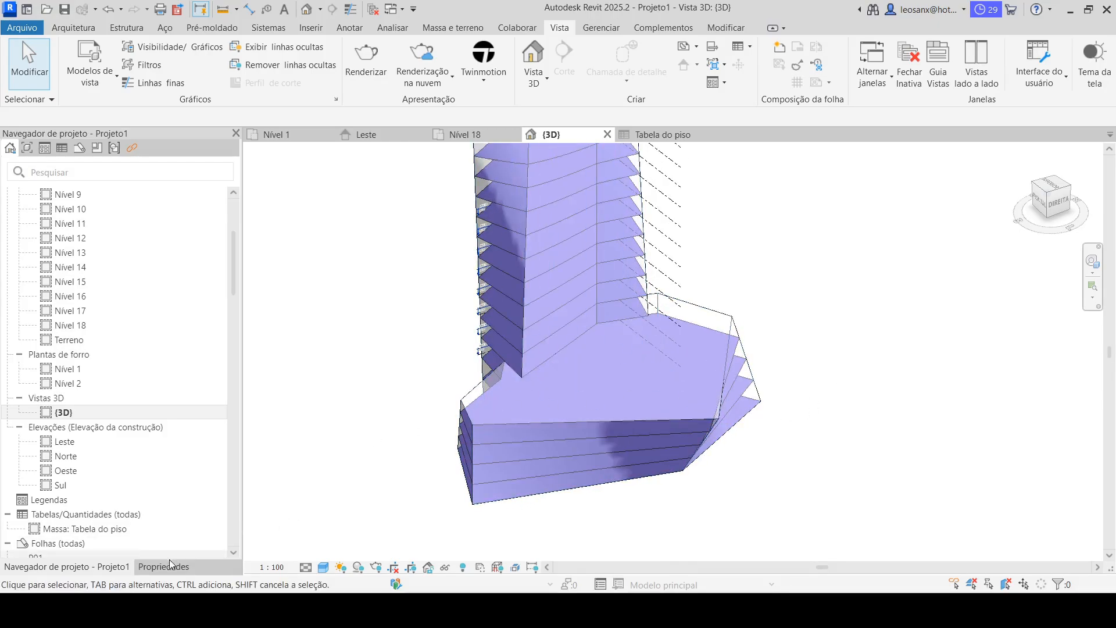
scroll(329, 388, "down", 3)
scroll(364, 241, "up", 4)
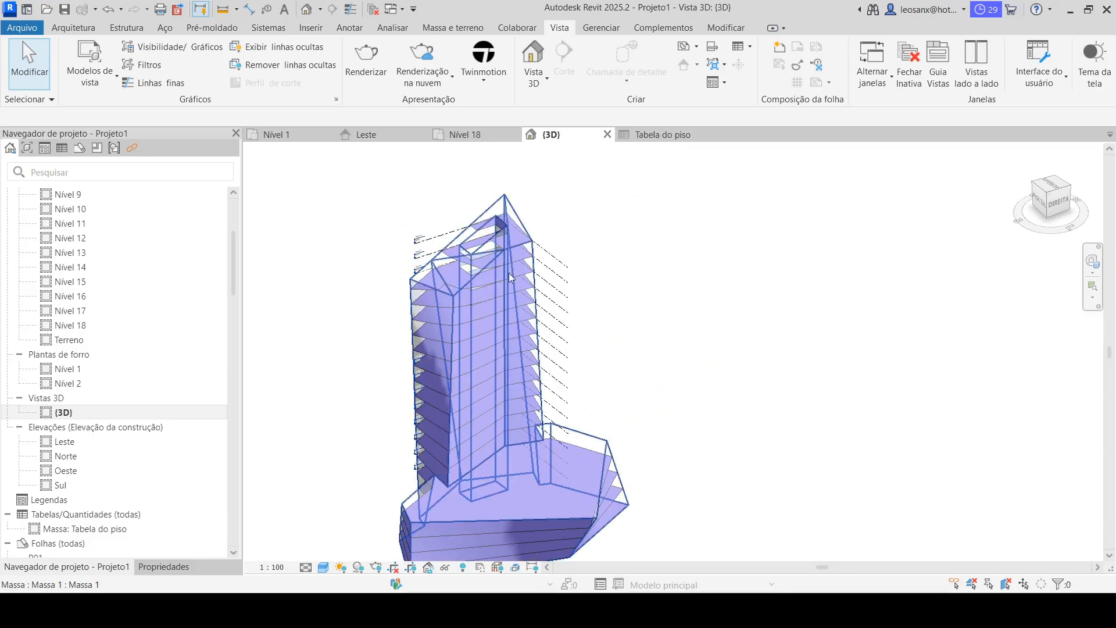
scroll(633, 269, "down", 2)
scroll(494, 496, "up", 3)
middle_click_drag(605, 471, 736, 391, "shift")
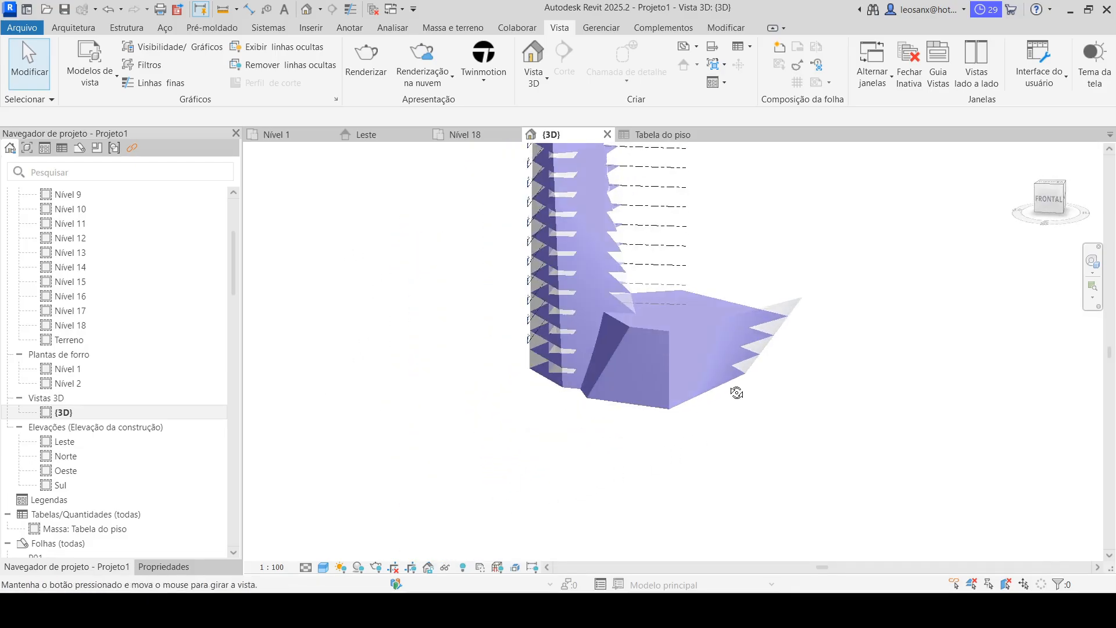
scroll(649, 414, "up", 3)
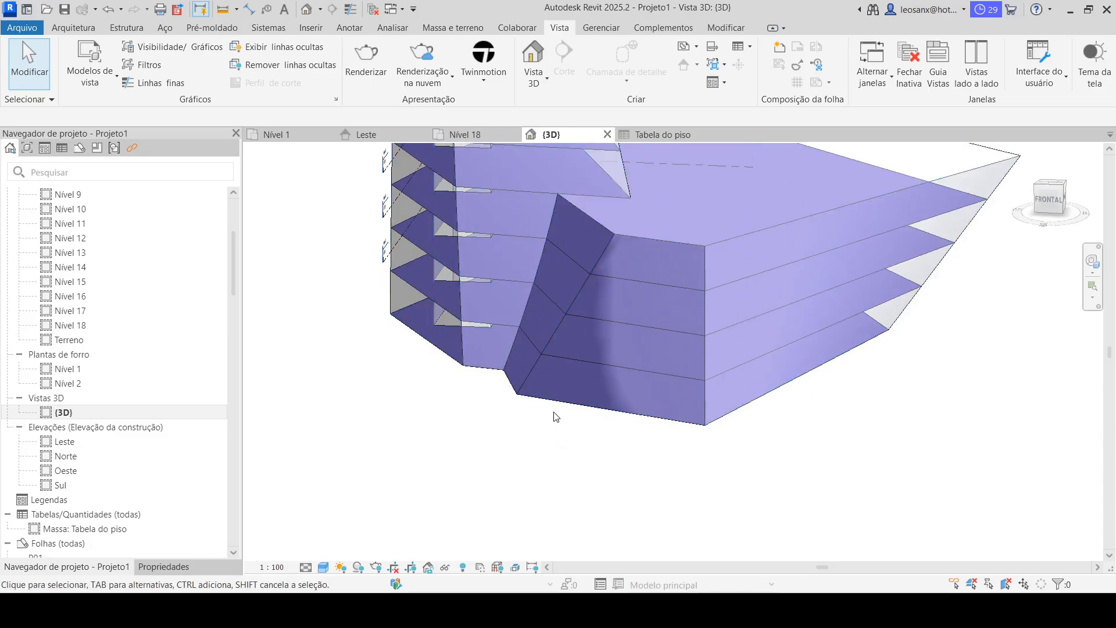
middle_click_drag(477, 451, 637, 477, "shift")
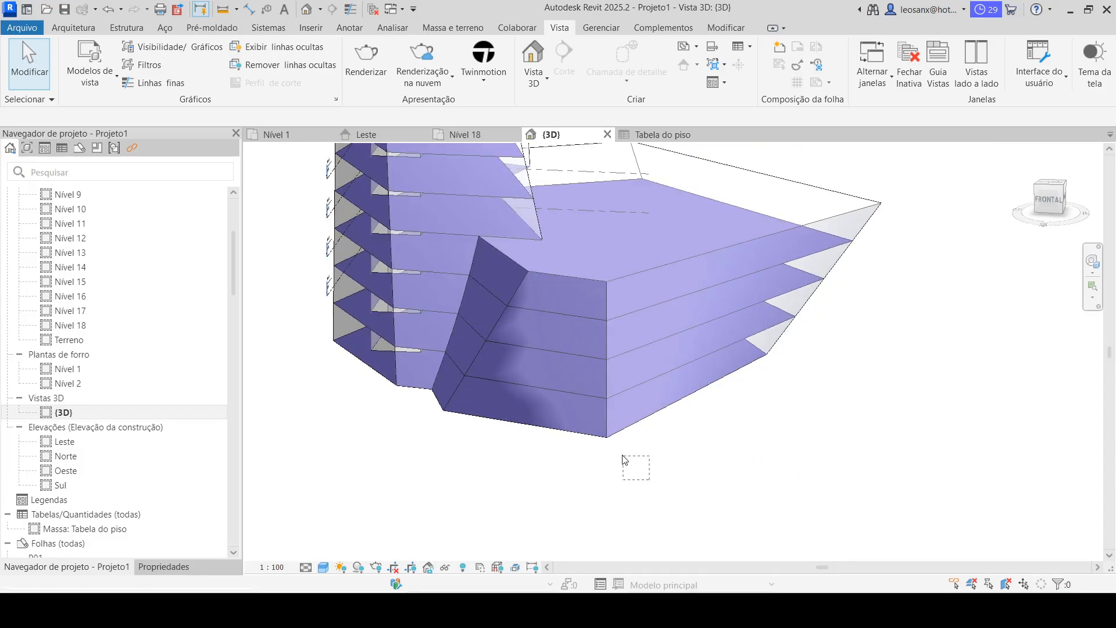
left_click_drag(650, 480, 591, 433)
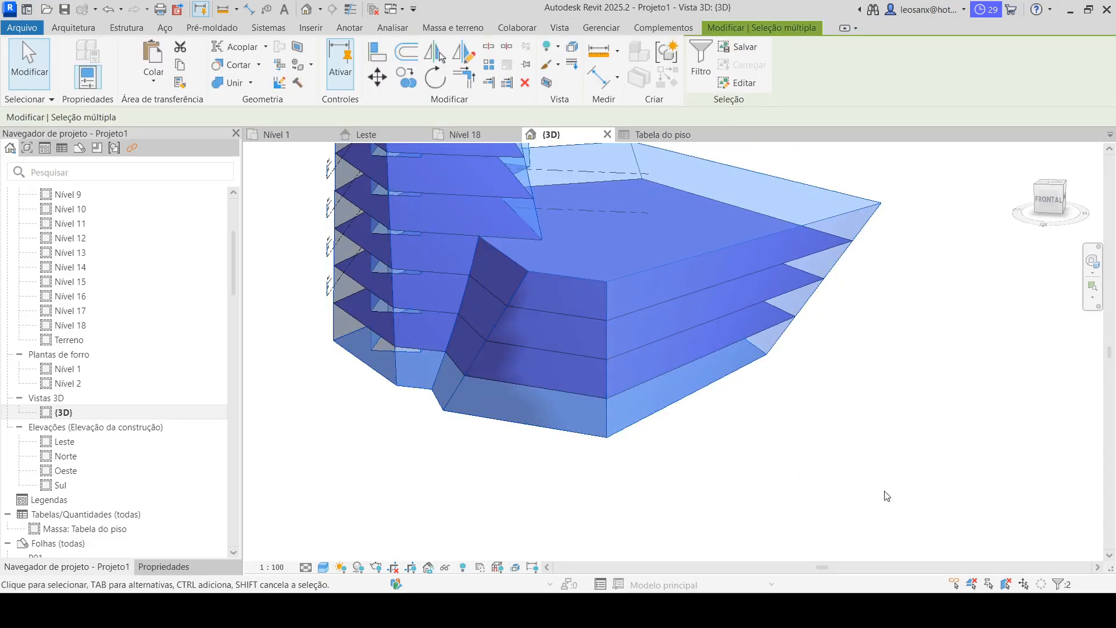
left_click(701, 58)
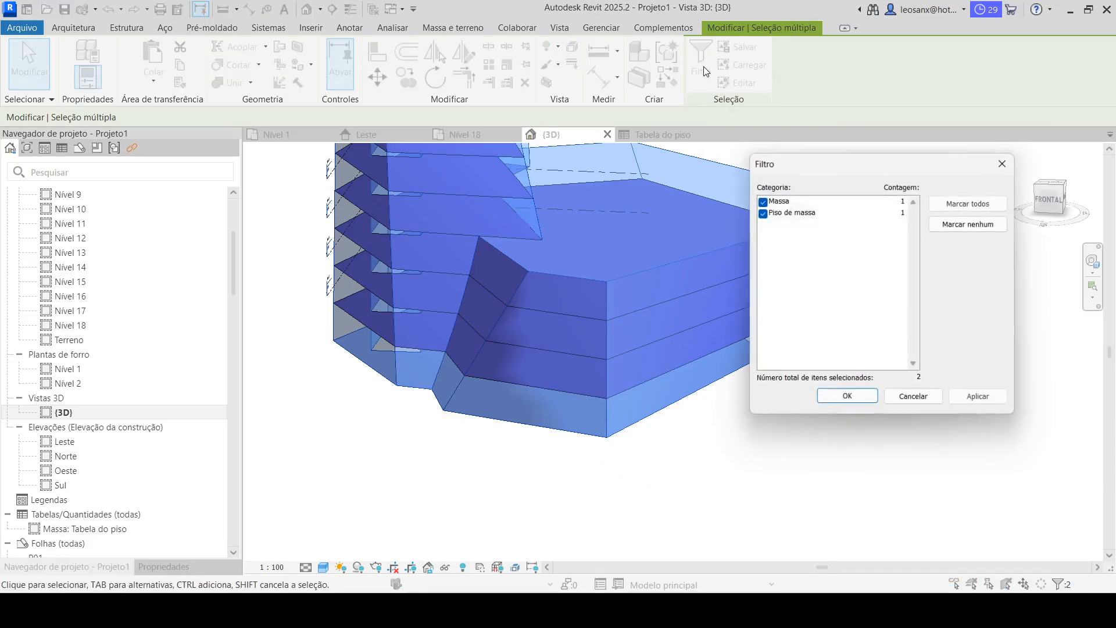
left_click(761, 202)
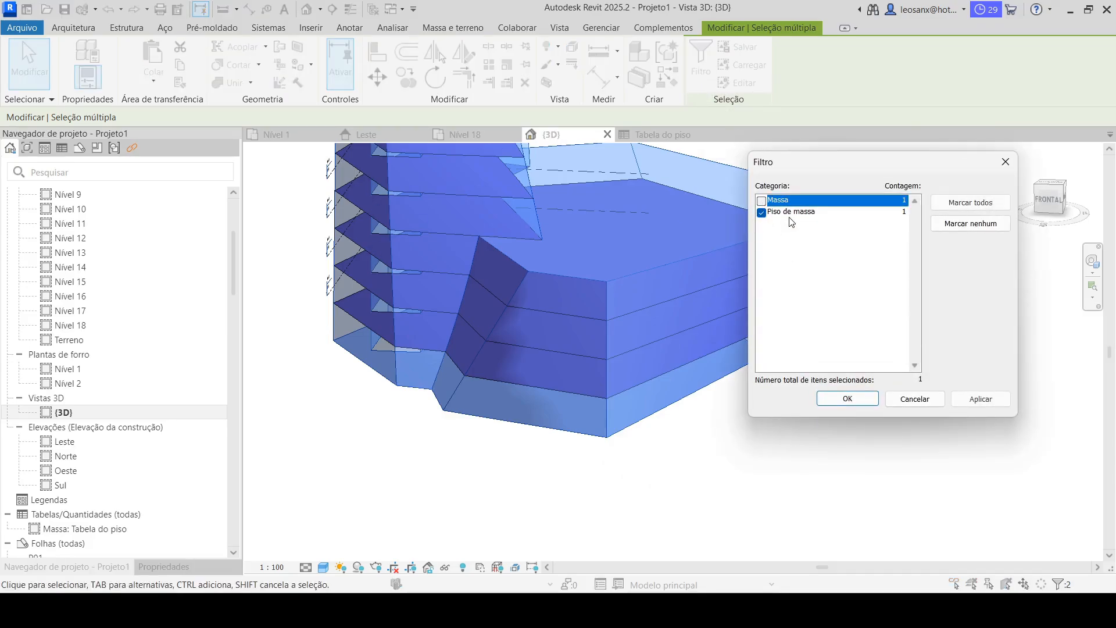
left_click(847, 399)
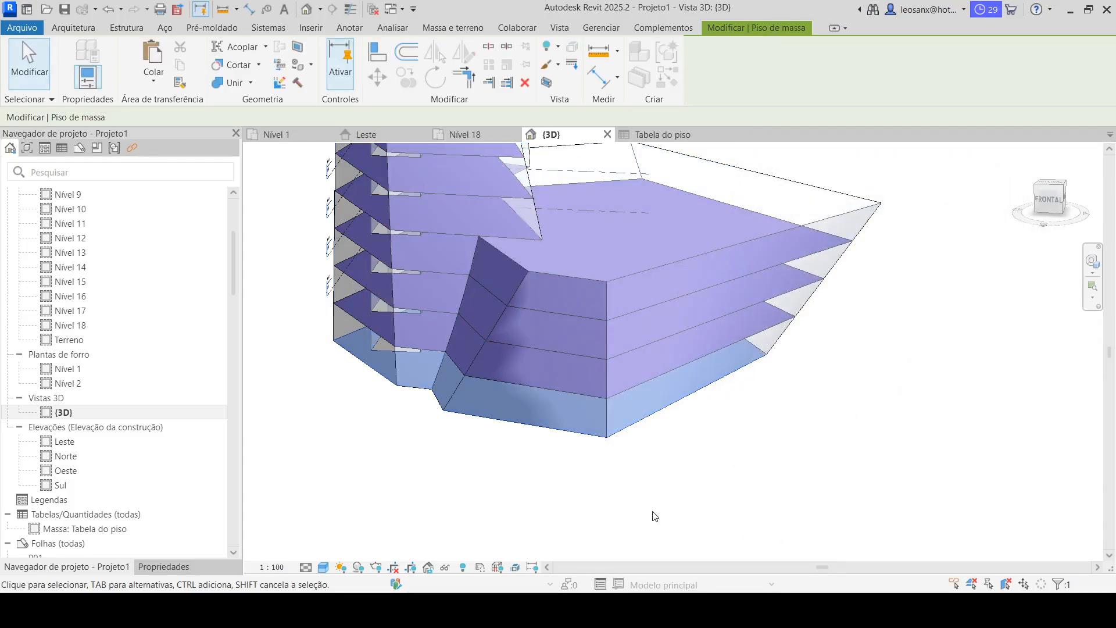
Set the use (Uso) of the Nível 1 mass floor to Comercial.
left_click(180, 567)
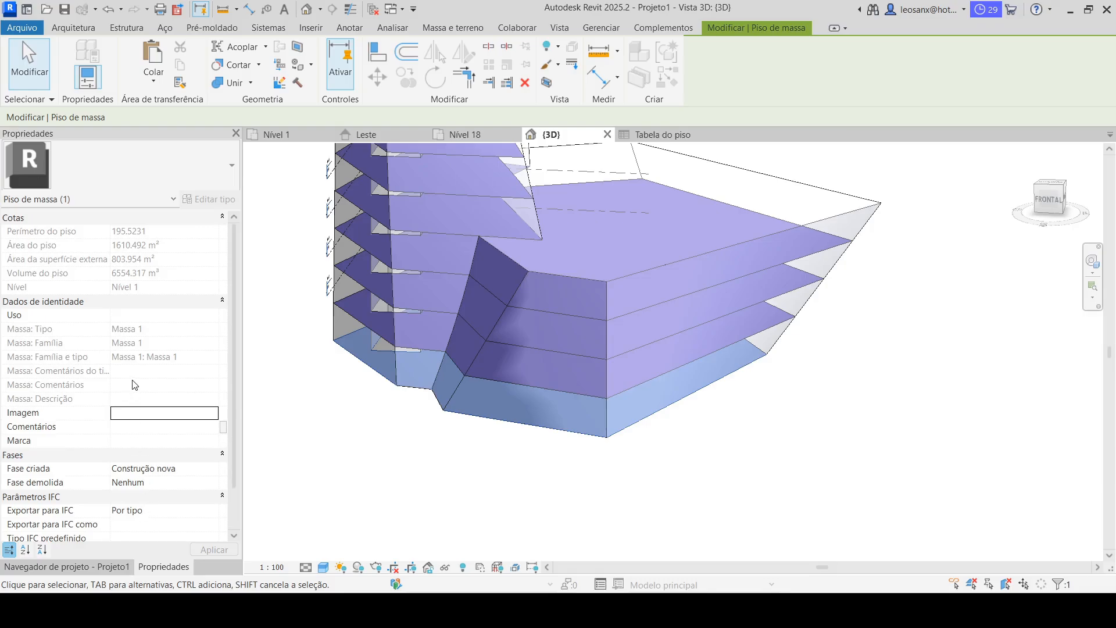
scroll(135, 385, "down", 1)
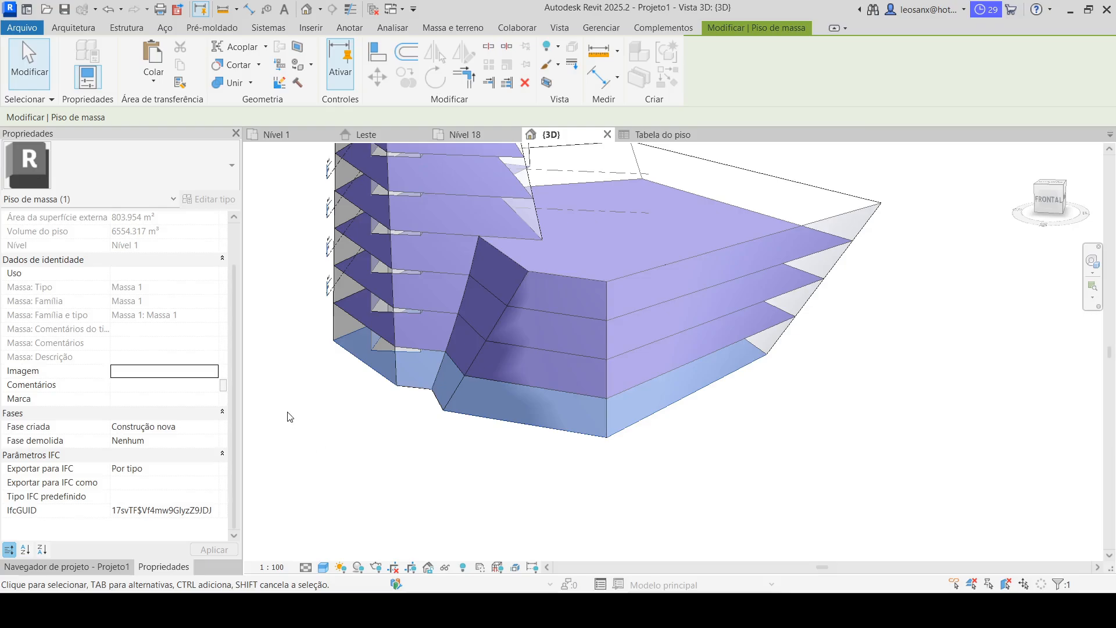
scroll(189, 359, "up", 1)
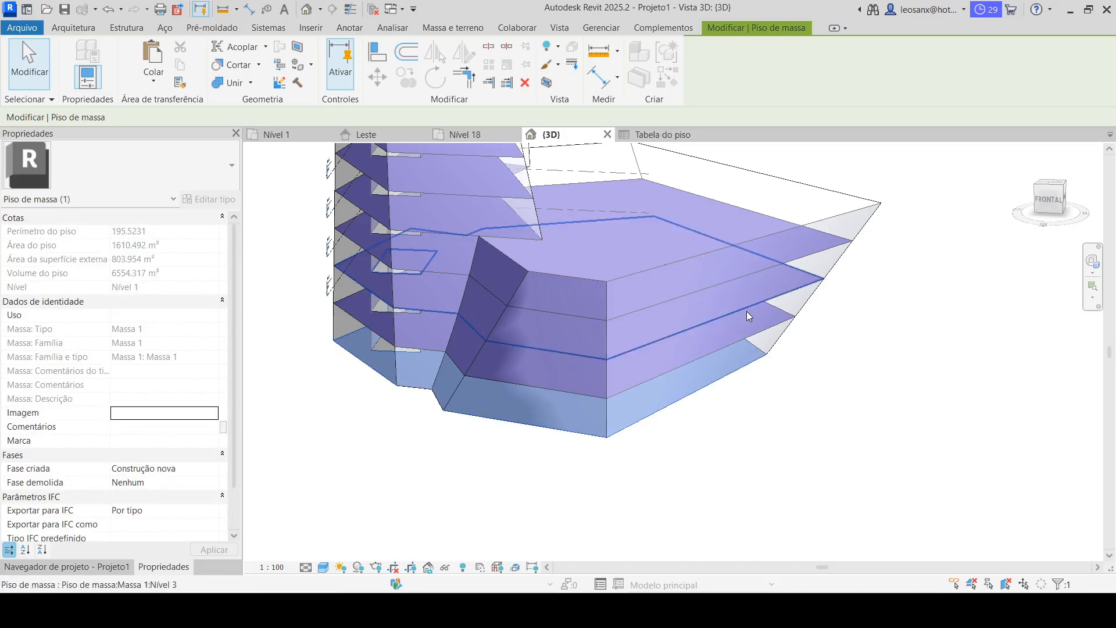
left_click(163, 316)
left_click(213, 318)
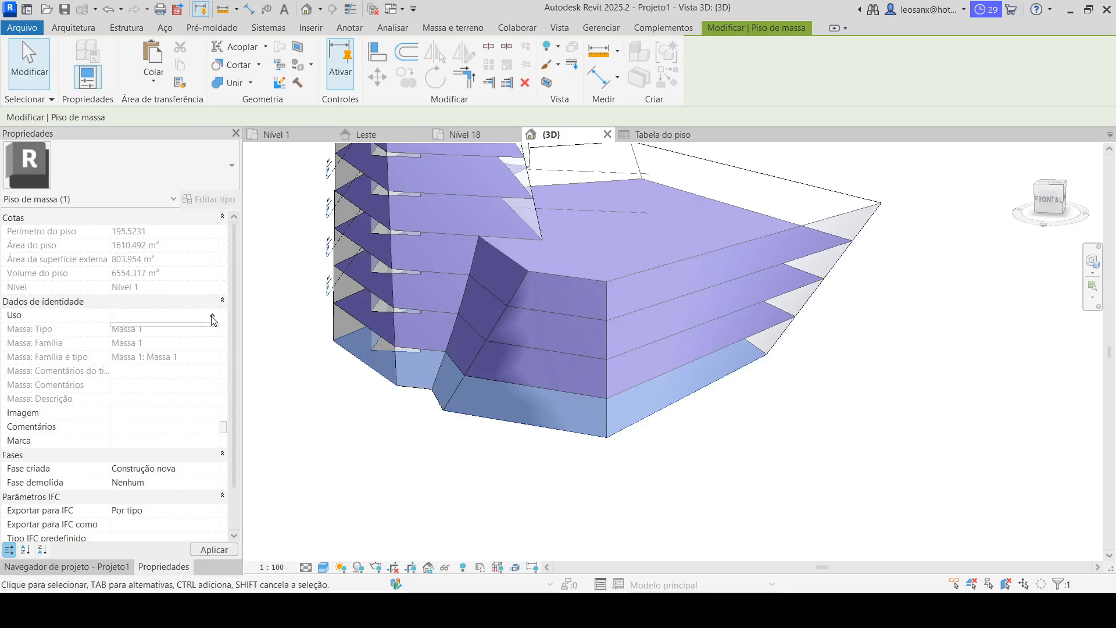
left_click(172, 316)
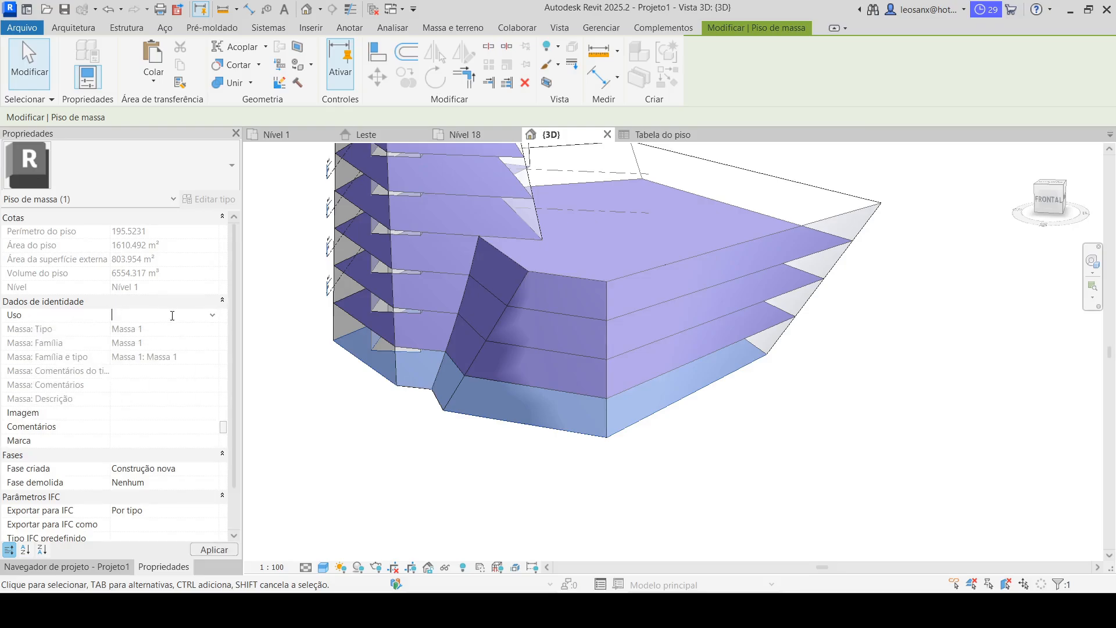
left_click(213, 319)
left_click(144, 318)
type("Comercial")
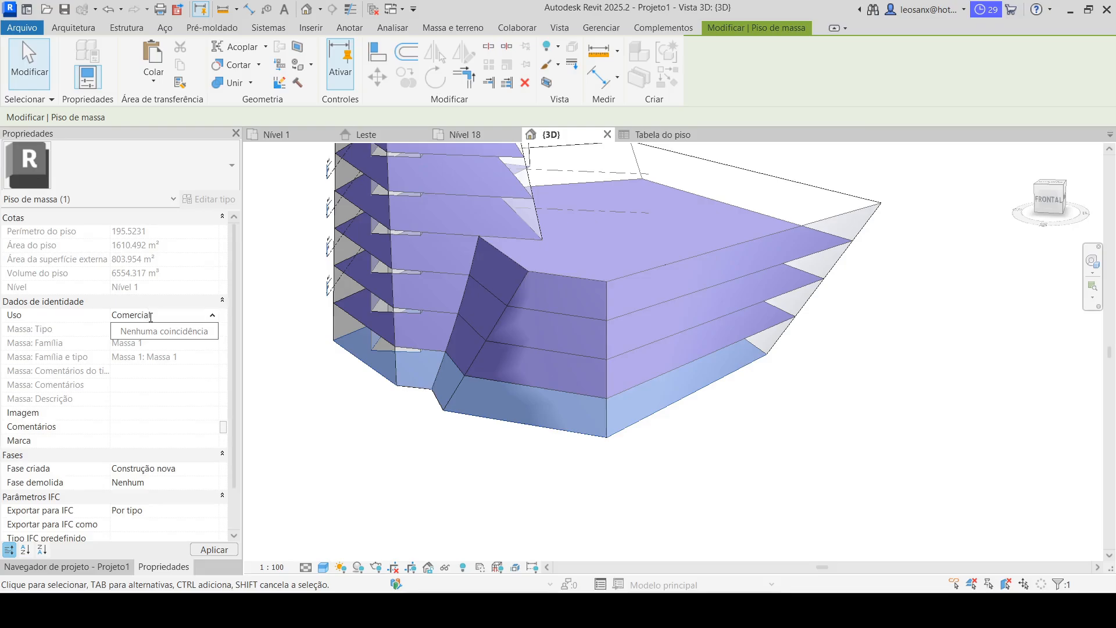
key("Return")
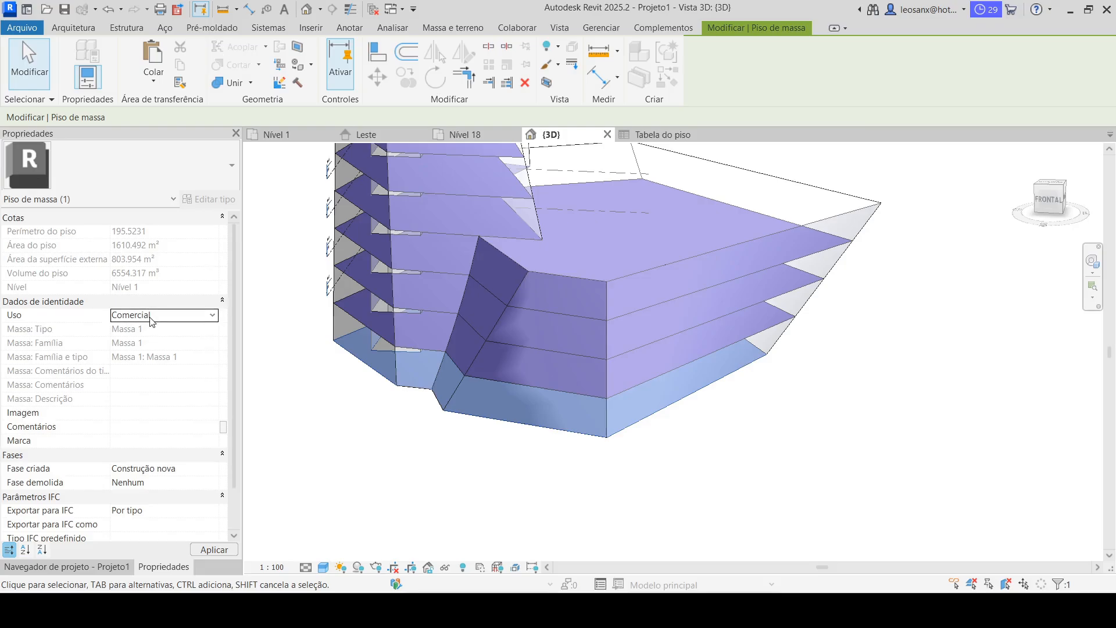
left_click(439, 485)
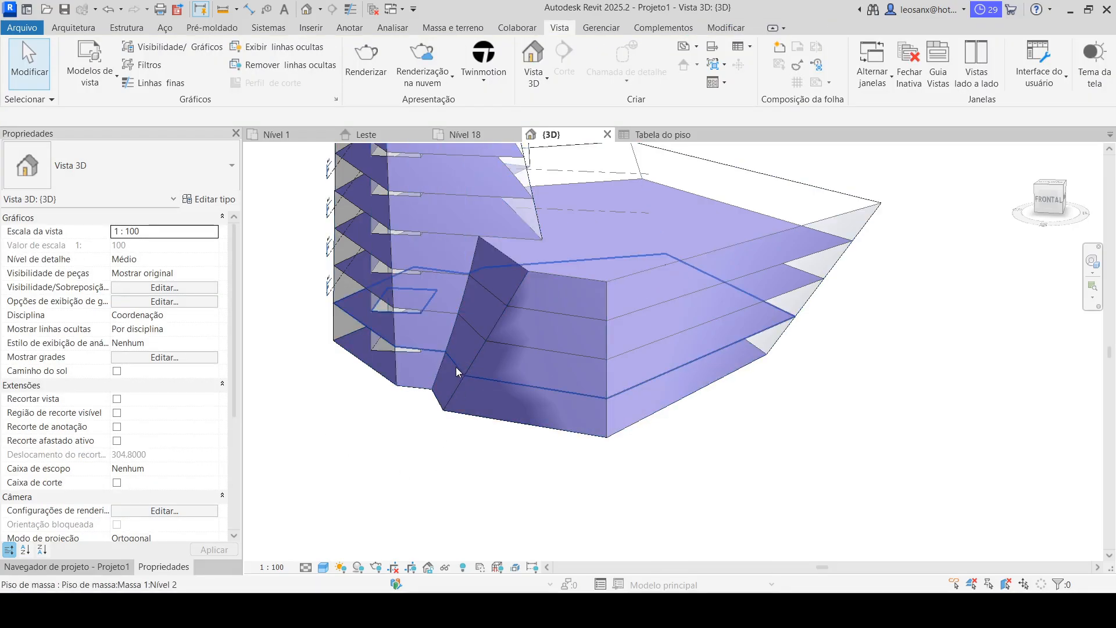
Assign the existing use Comercial to the Nível 2 mass floor.
left_click(454, 370)
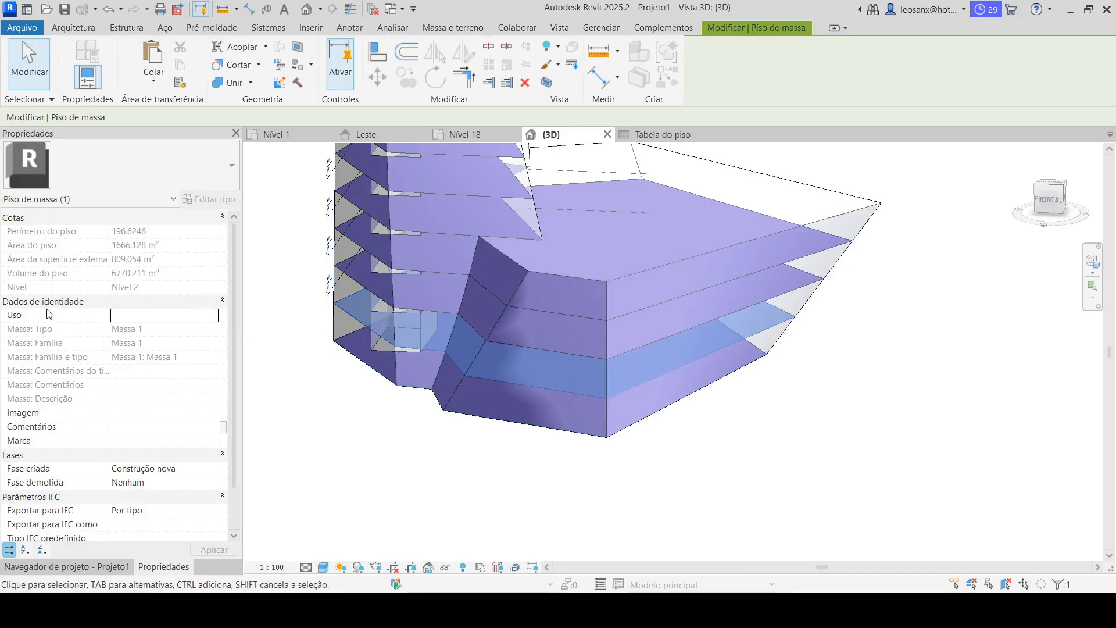
left_click(214, 319)
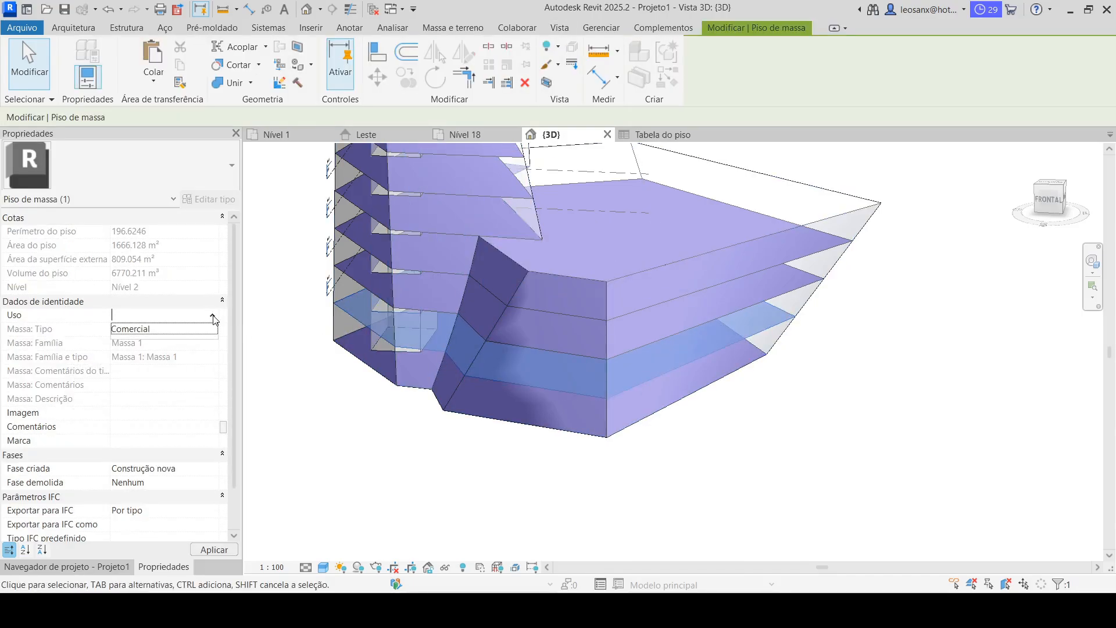
left_click(141, 334)
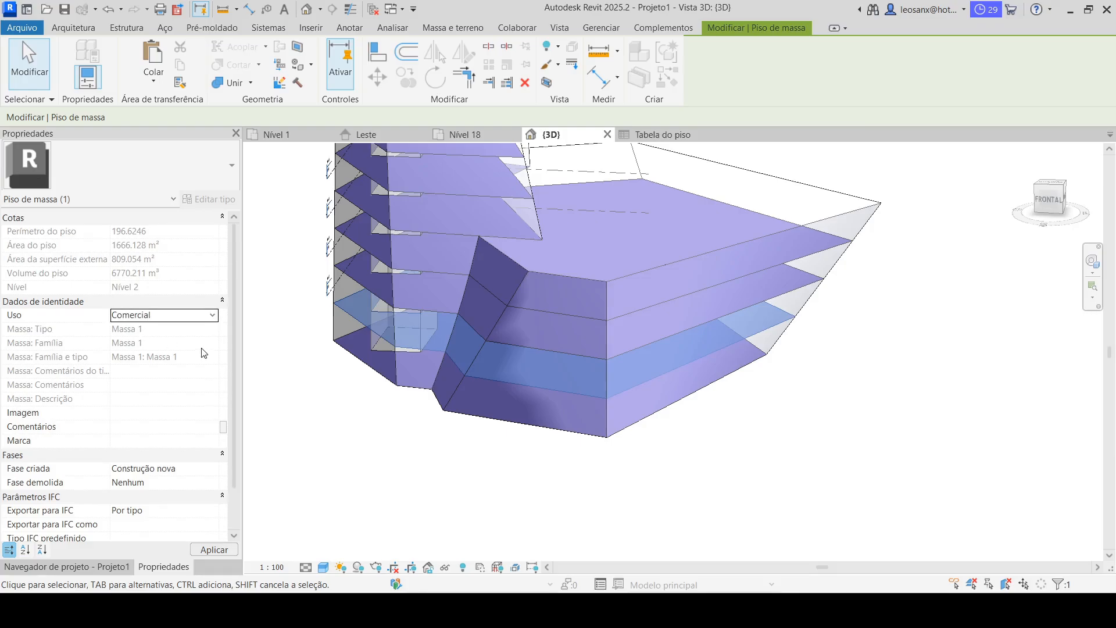
left_click(457, 512)
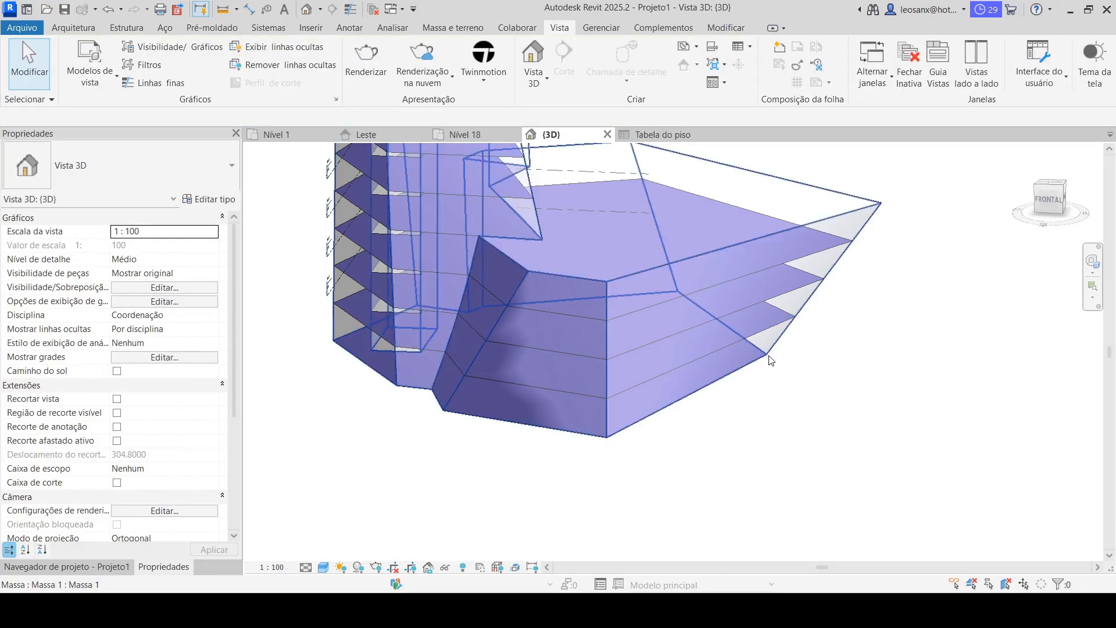
left_click(813, 276)
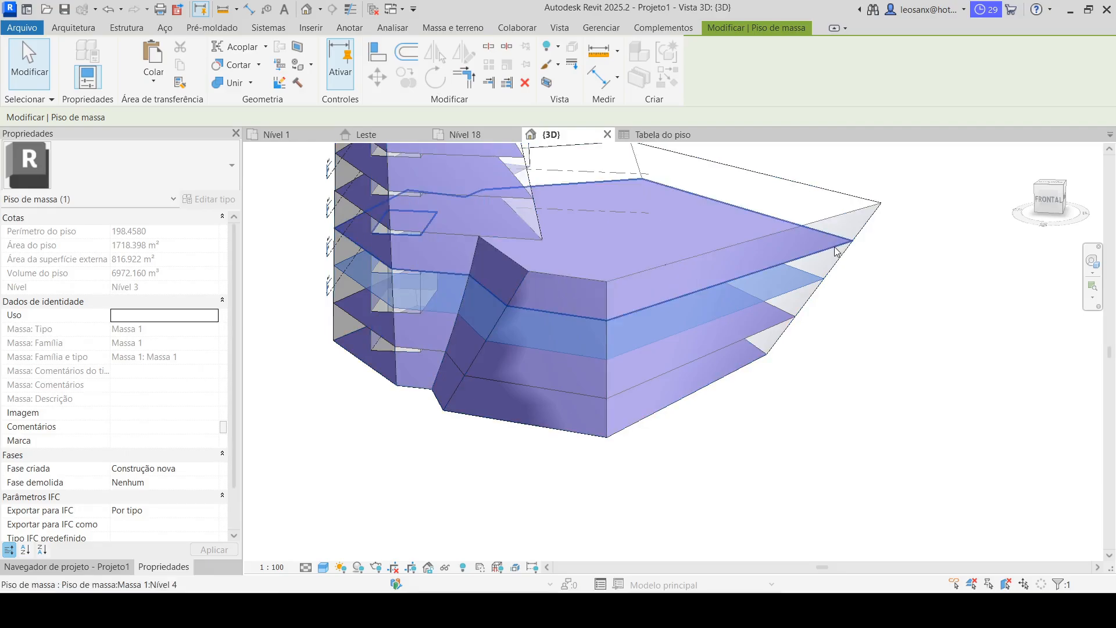
left_click(836, 251, "ctrl")
left_click(950, 312)
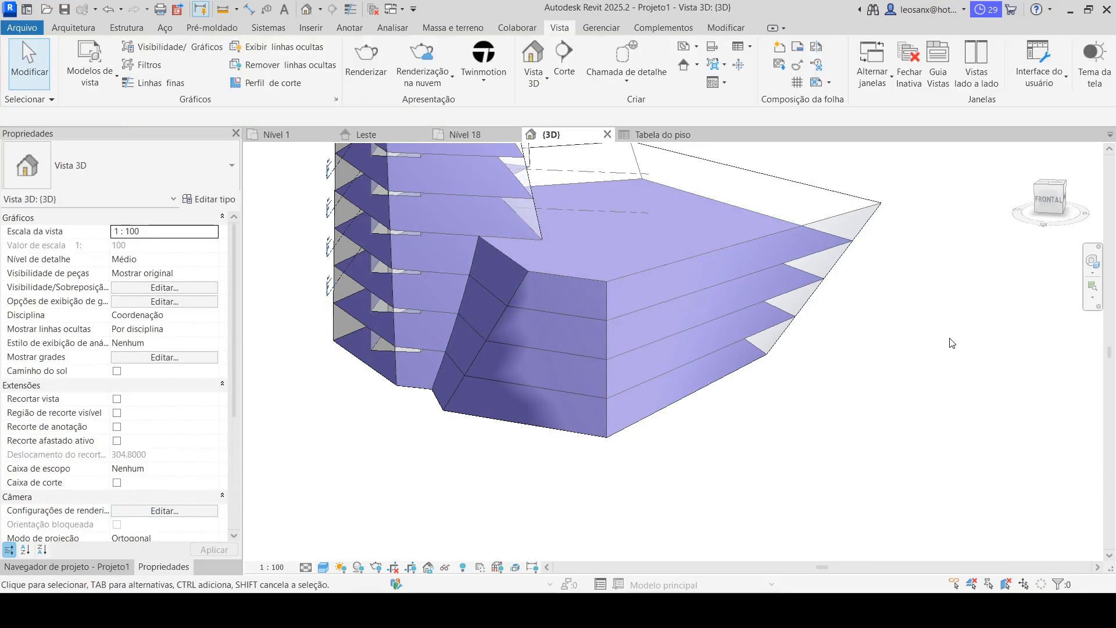
Set the use (Uso) of the Nível 3 mass floor to Garagem.
left_click(808, 286)
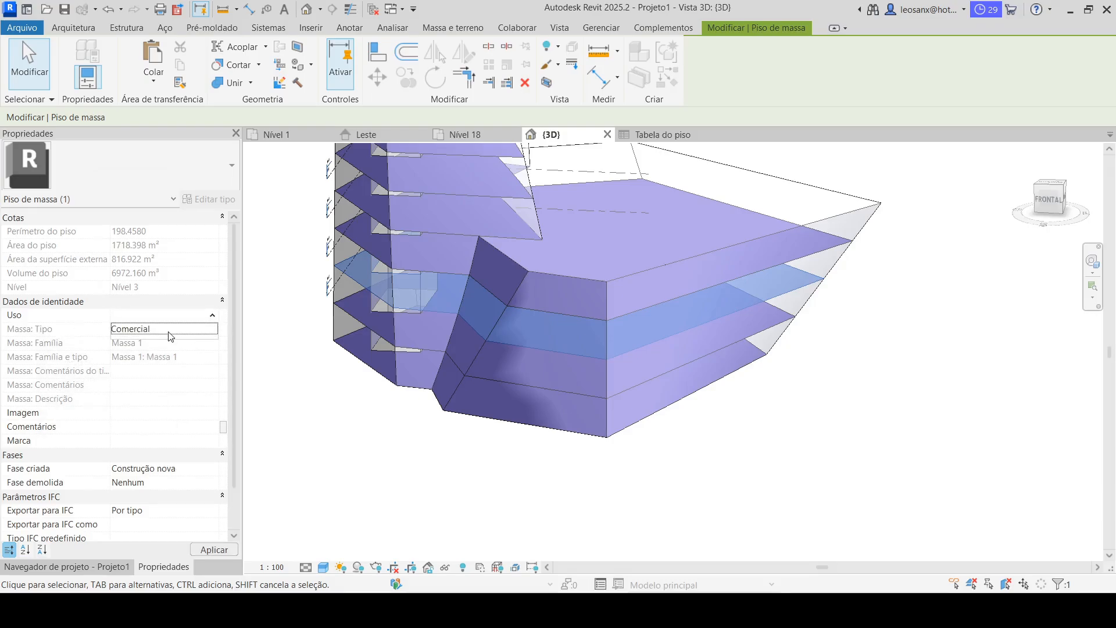
left_click(161, 316)
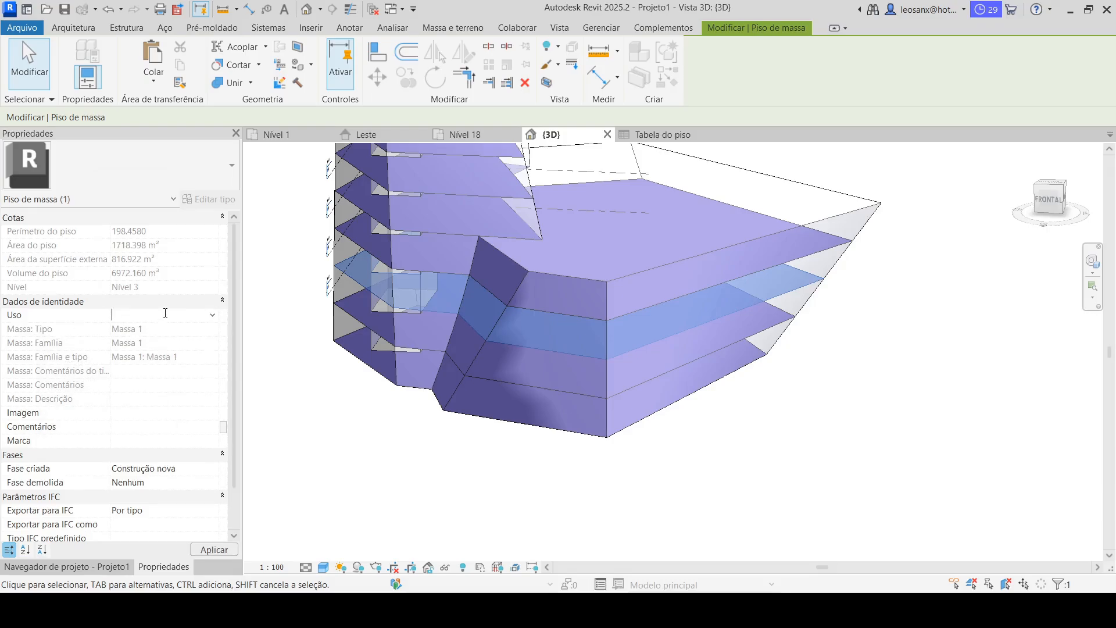
type("Garagem")
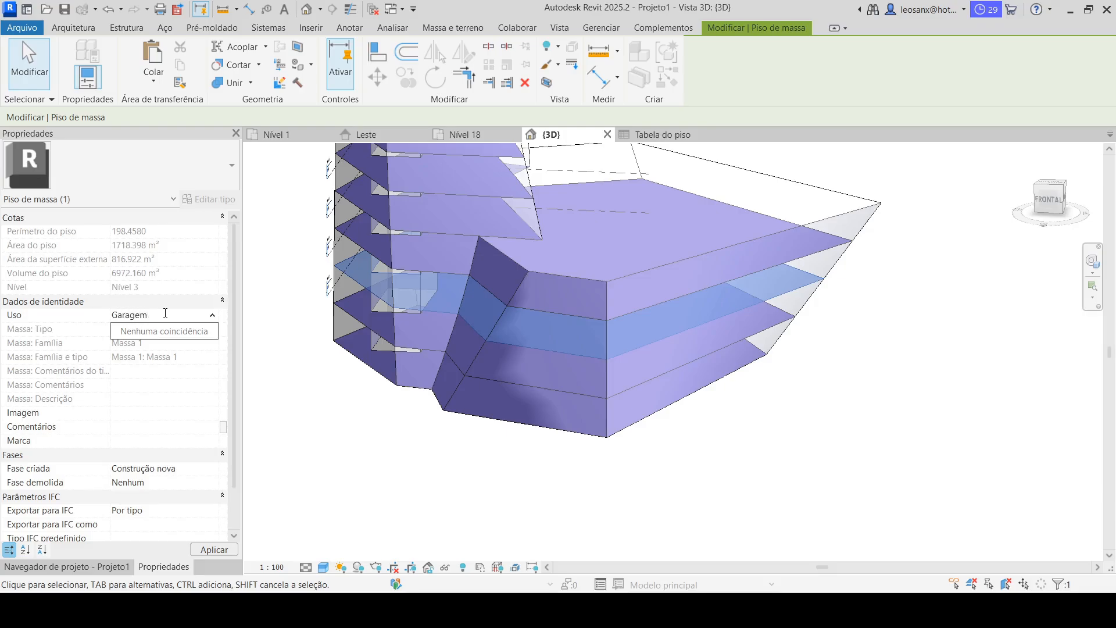
key("Return")
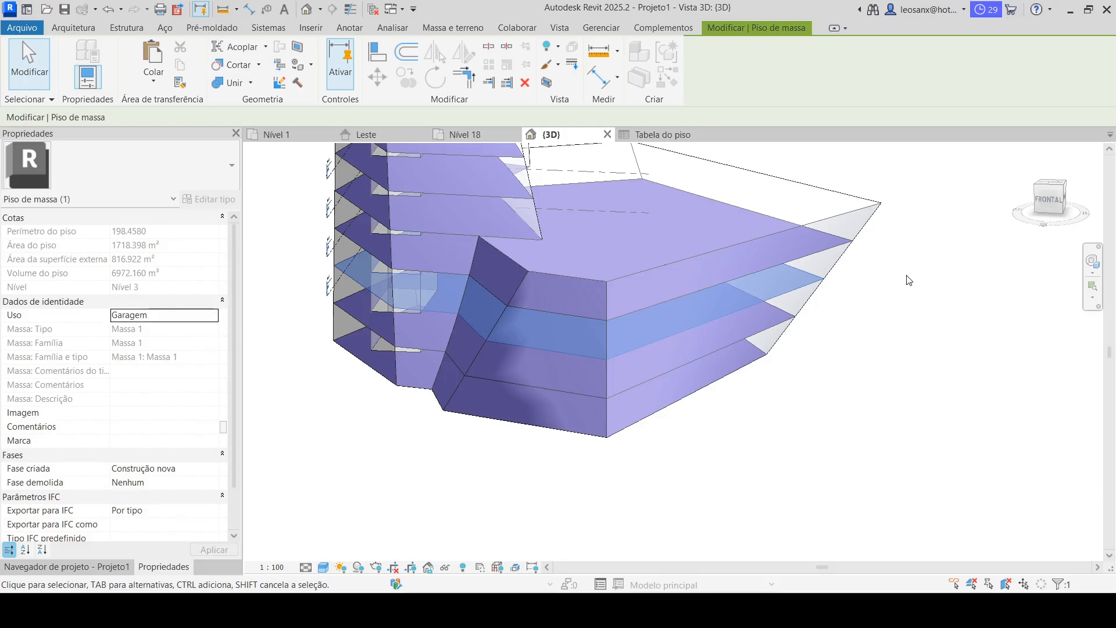
Assign the existing use Garagem to the Nível 4 mass floor.
left_click(838, 245)
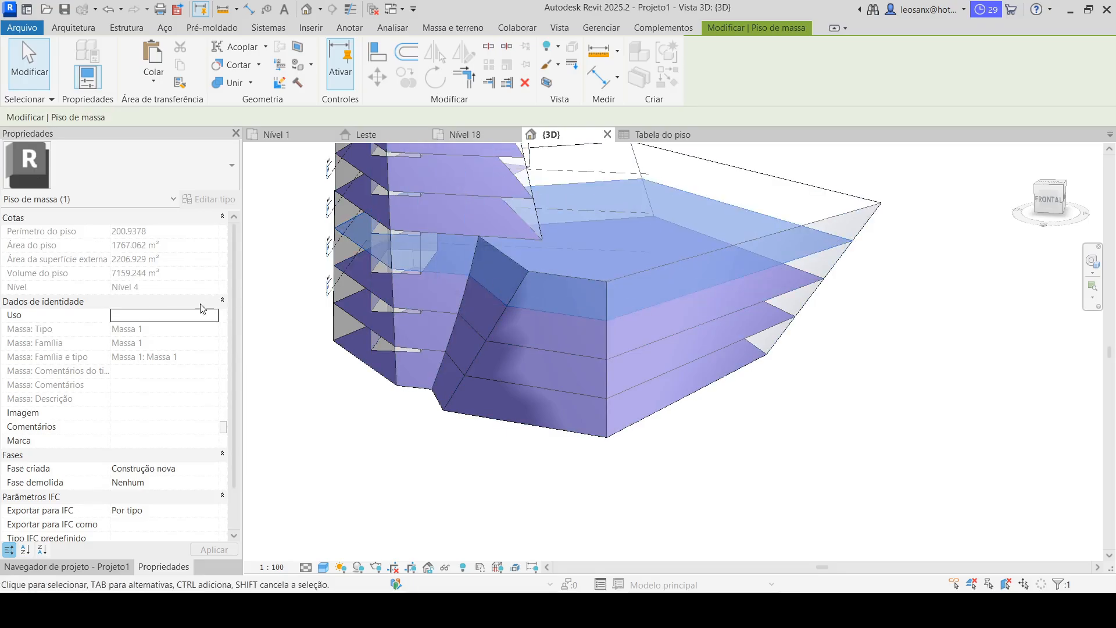
left_click(212, 317)
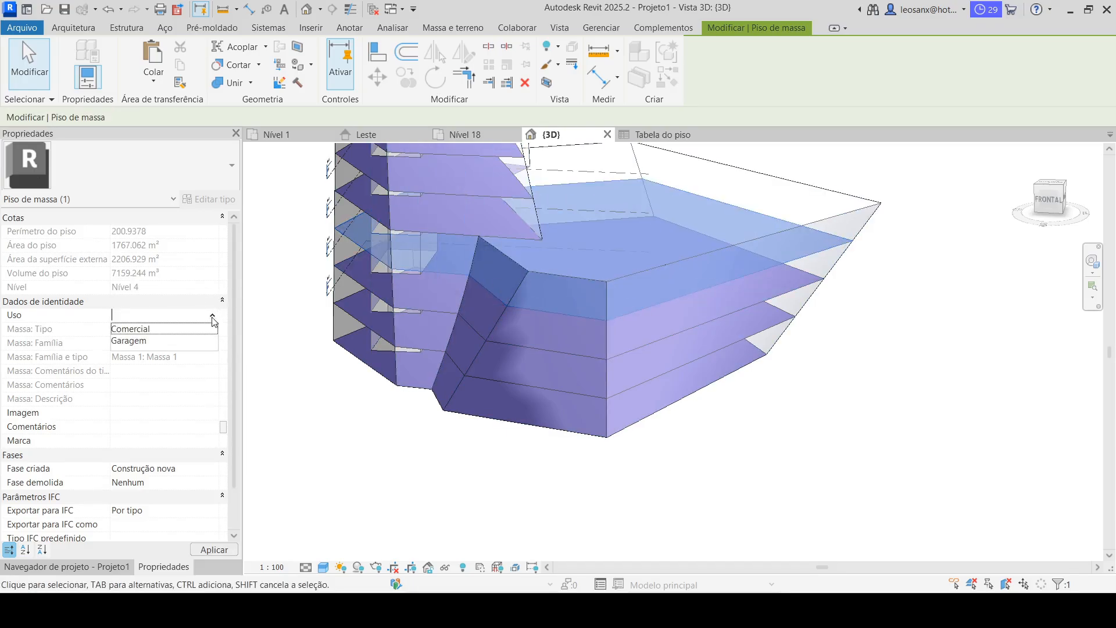
left_click(141, 341)
left_click(500, 491)
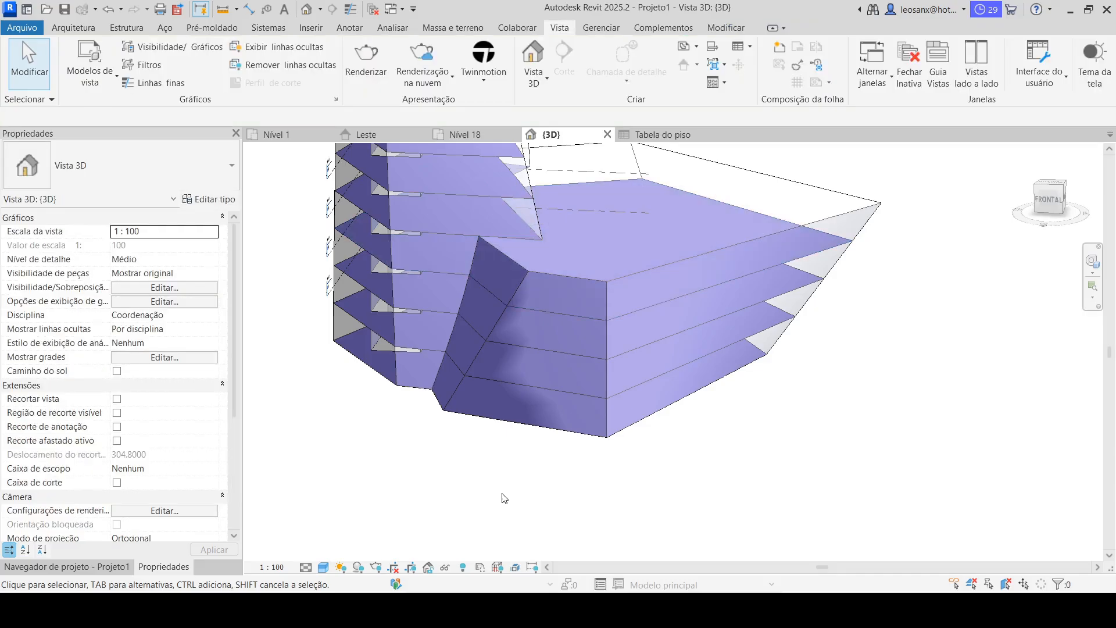
Set the use (Uso) of the Nível 5 mass floor, at the tower's base, to Serviço.
middle_click_drag(501, 493, 531, 366, "shift")
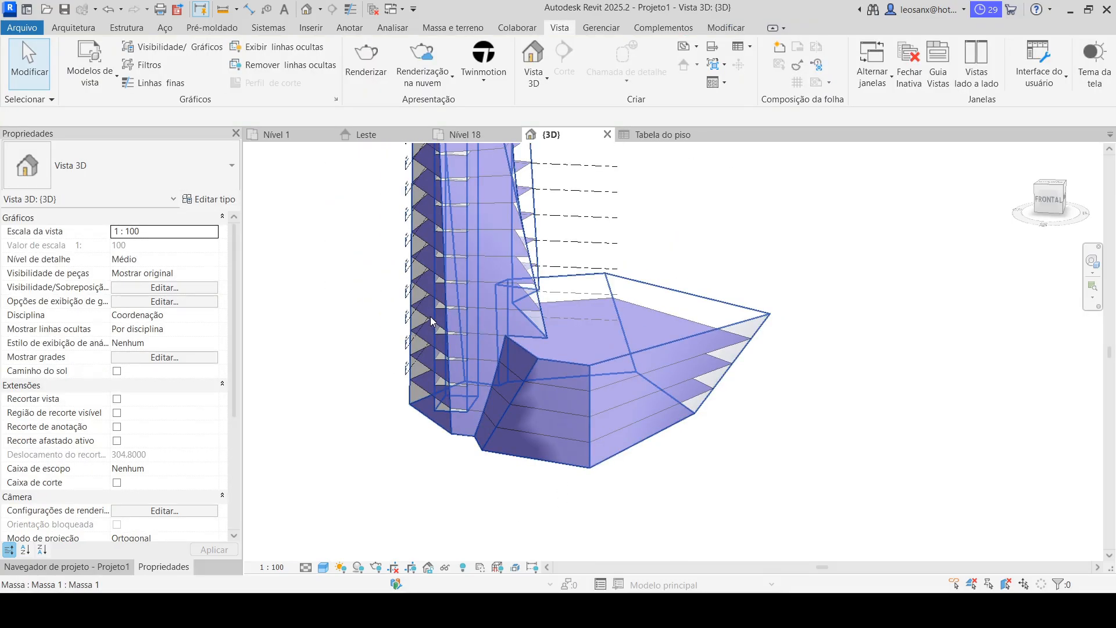
scroll(463, 332, "up", 3)
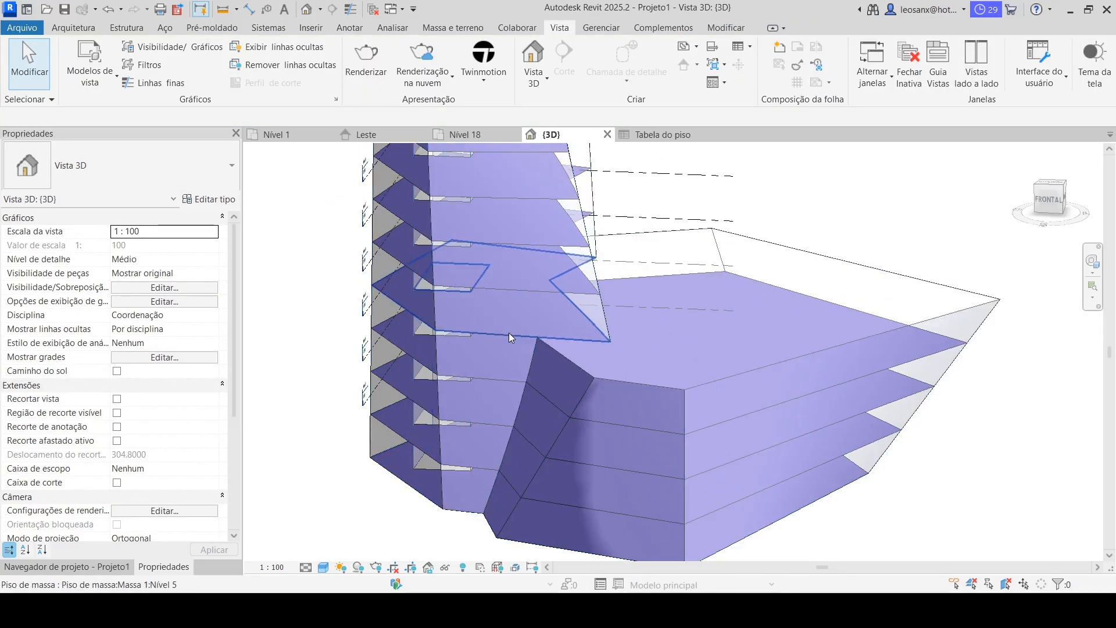
left_click(508, 333)
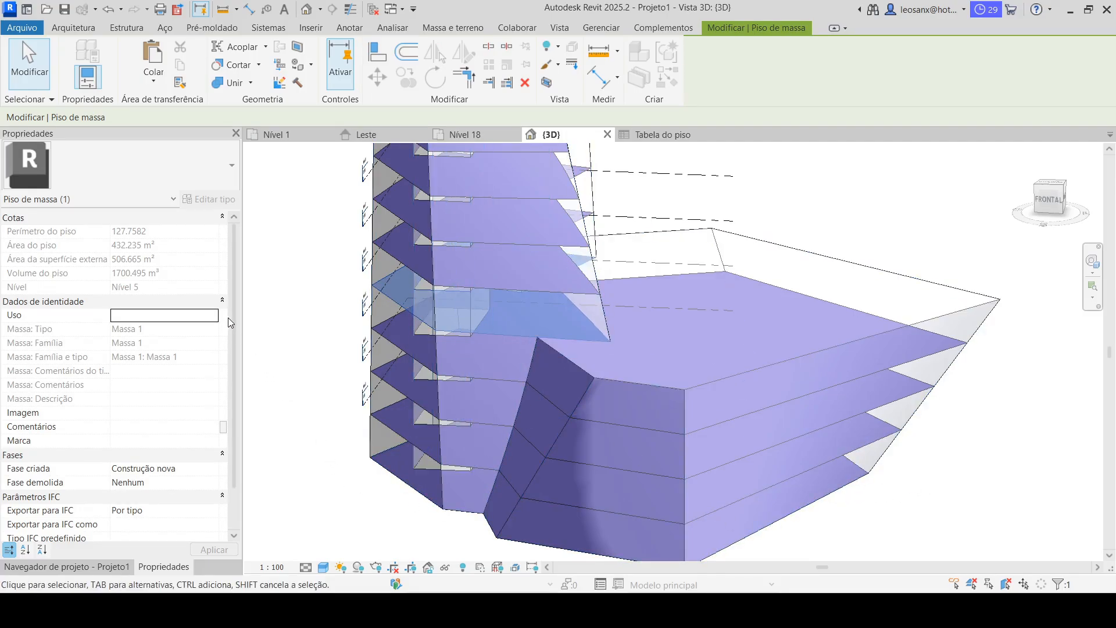
left_click(212, 315)
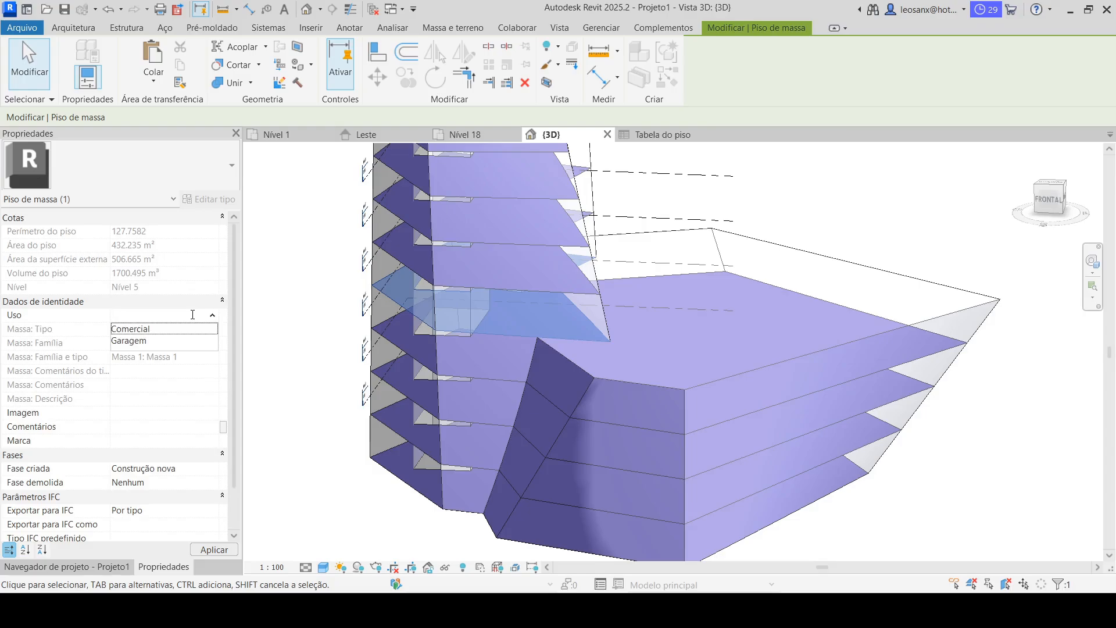
left_click(192, 314)
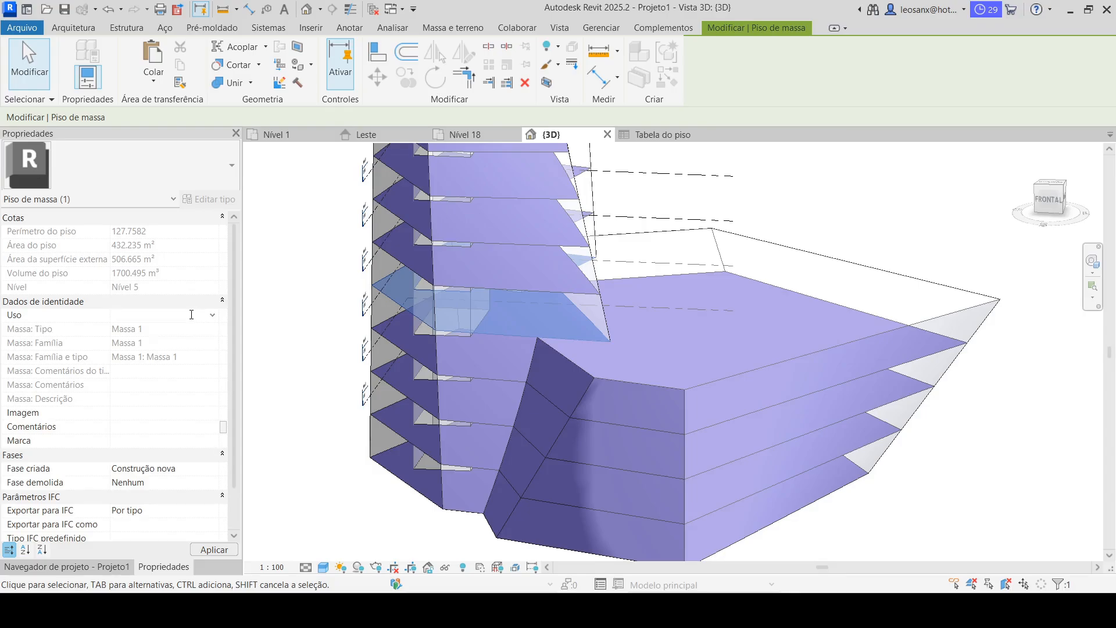
type("Serviço")
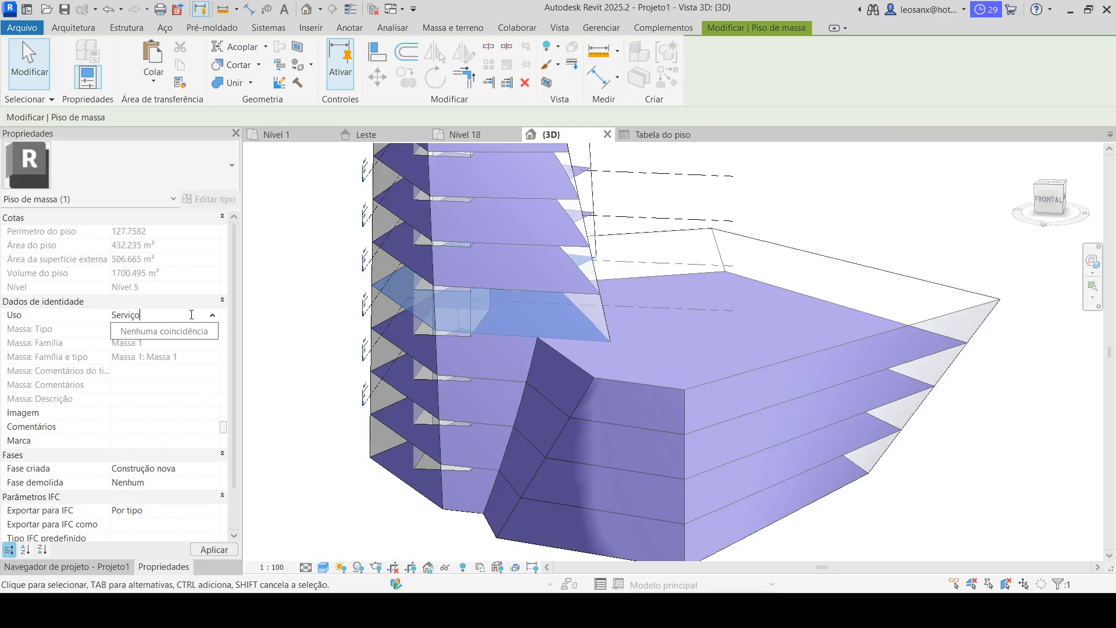
key("Return")
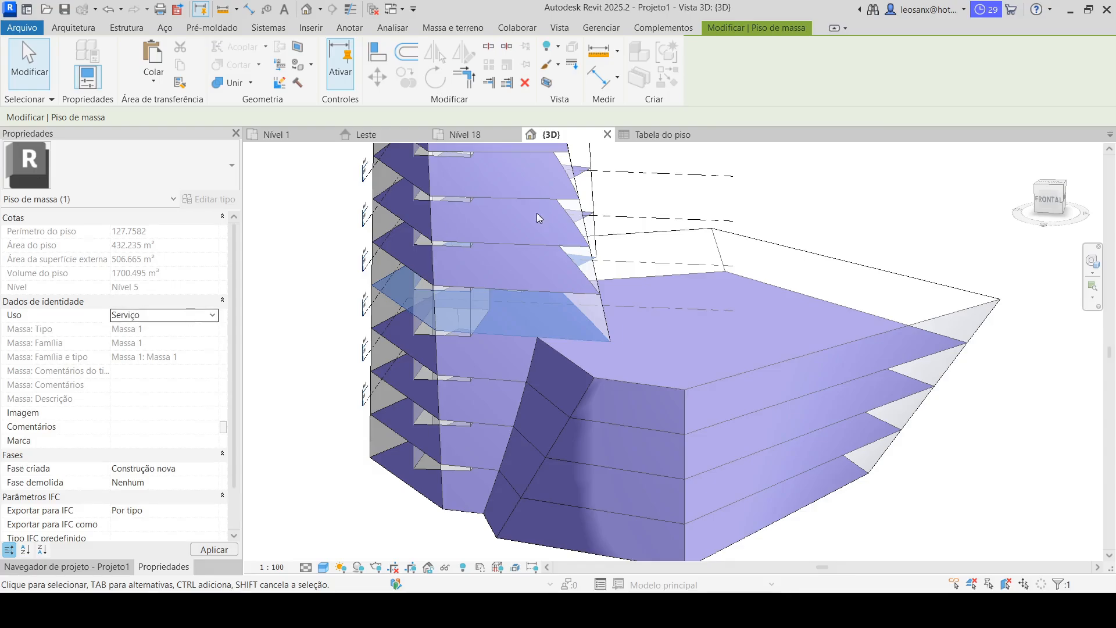
Select all tower mass floors above Nível 5 together and set their use (Uso) to Residencial.
scroll(536, 213, "down", 6)
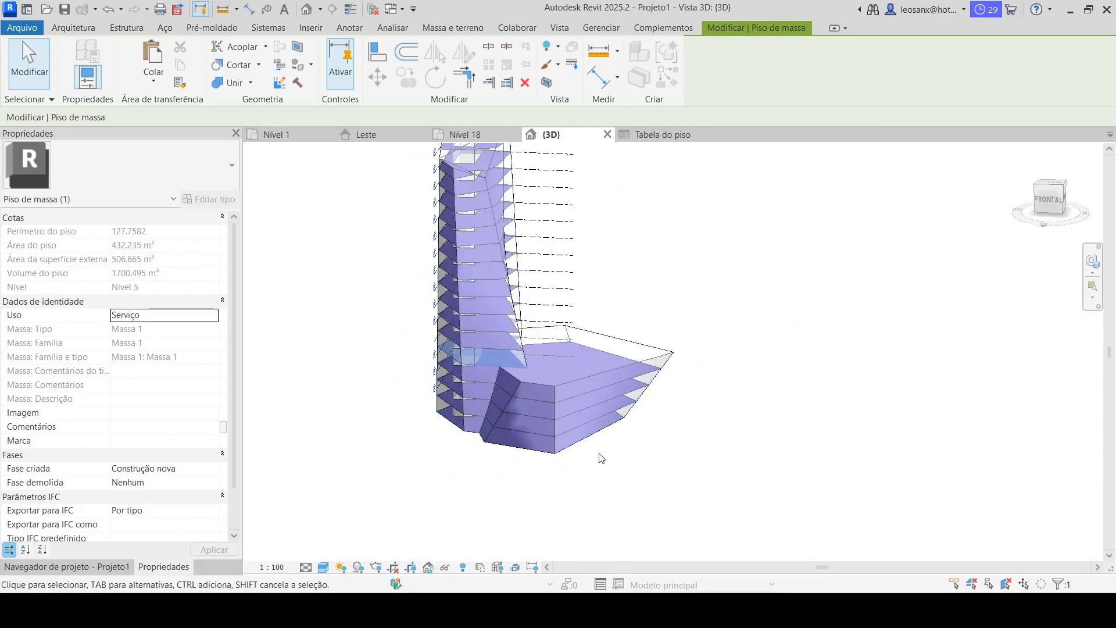
middle_click_drag(666, 532, 672, 495, "shift")
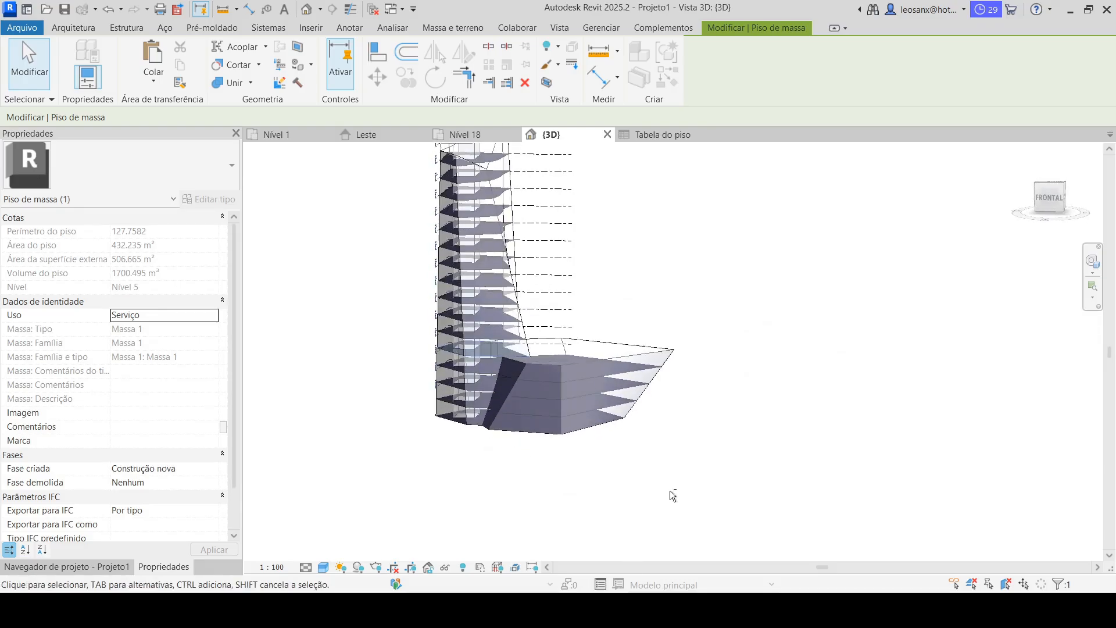
scroll(673, 495, "down", 2)
left_click_drag(410, 207, 584, 401)
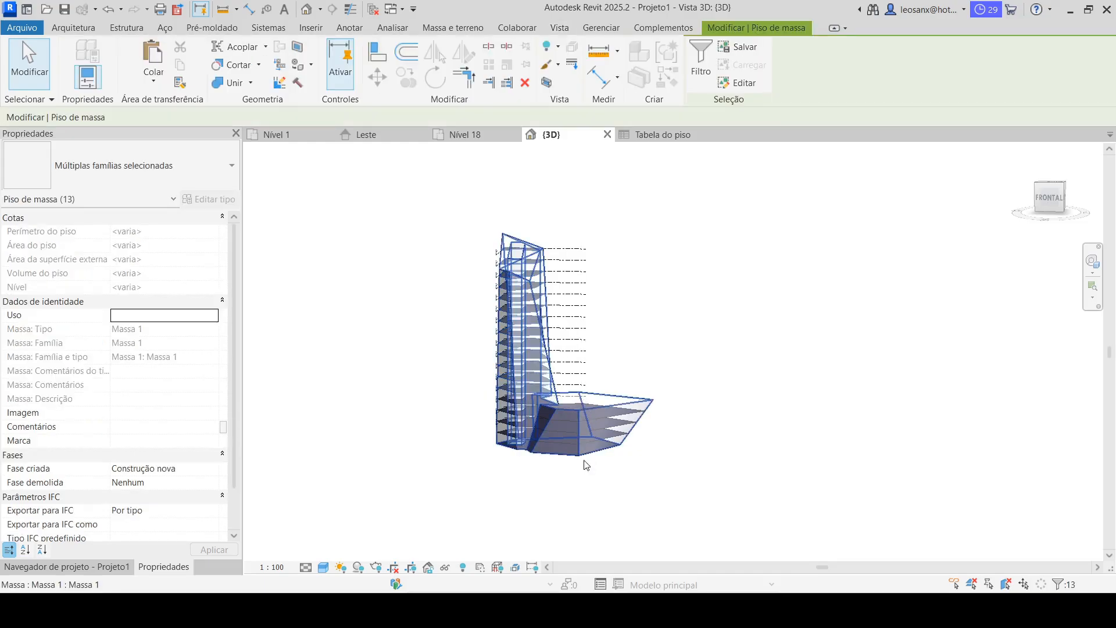
scroll(546, 480, "up", 3)
middle_click_drag(591, 471, 345, 388, "shift")
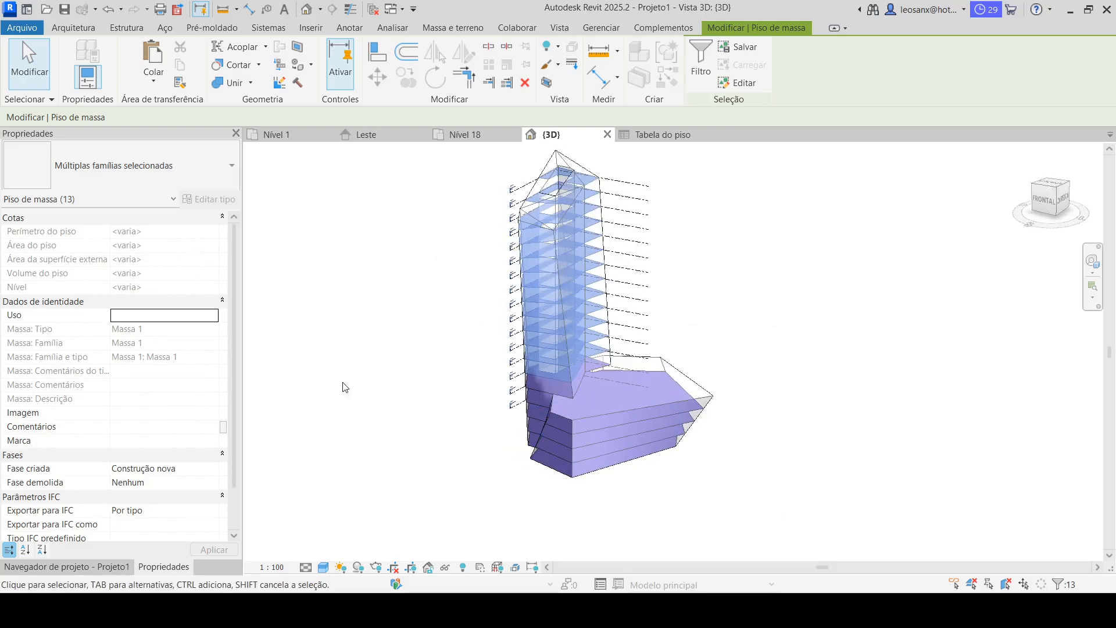
left_click(213, 314)
left_click(185, 314)
type("Residencial")
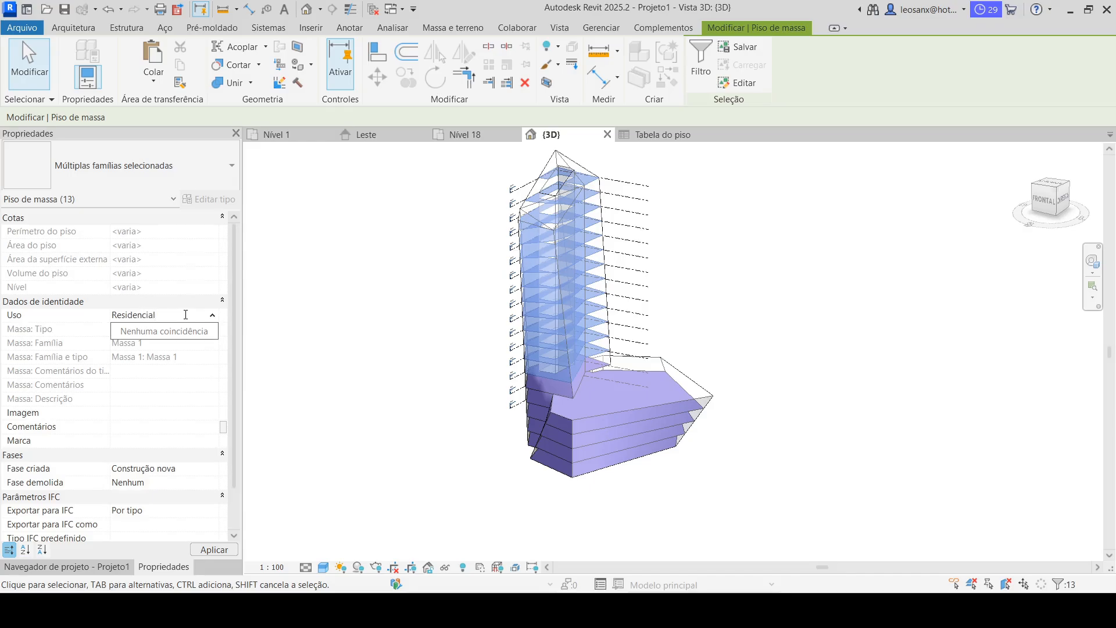
key("Return")
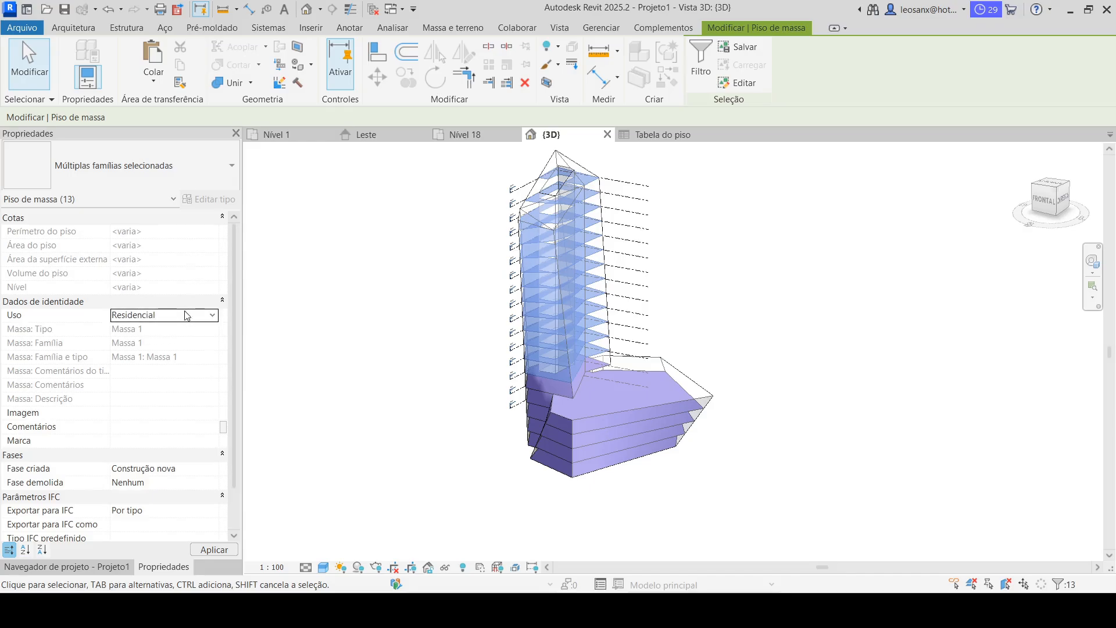
key("Escape")
scroll(563, 372, "up", 3)
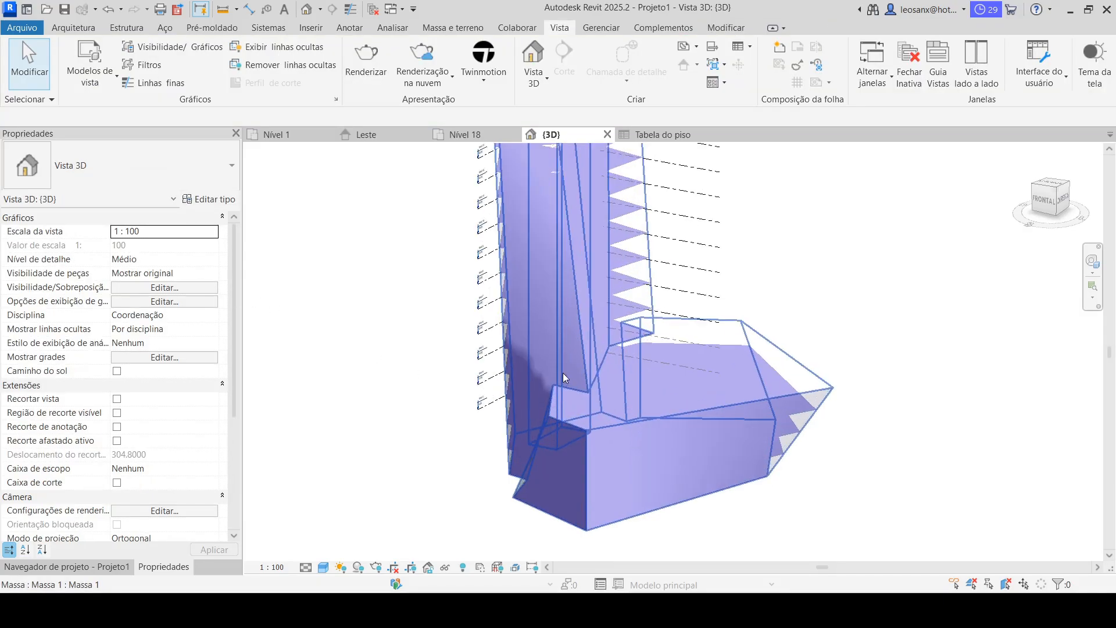
Check the use (Uso) assigned to the Nível 6, Nível 5 and Nível 3 mass floors, then clear the selection.
left_click(519, 352)
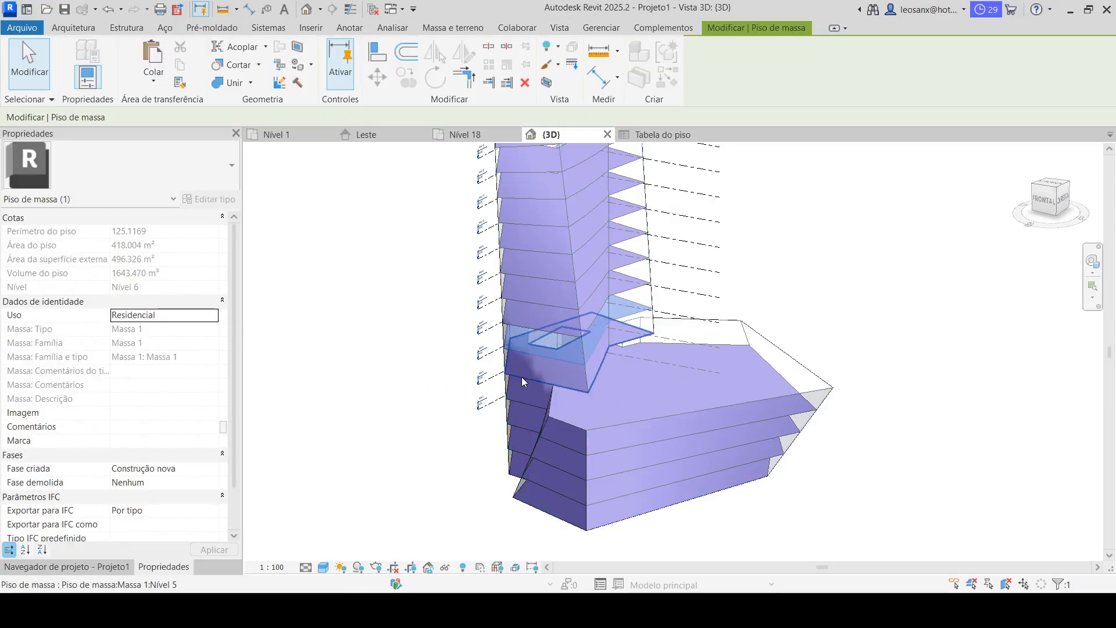
left_click(519, 374)
left_click(520, 375)
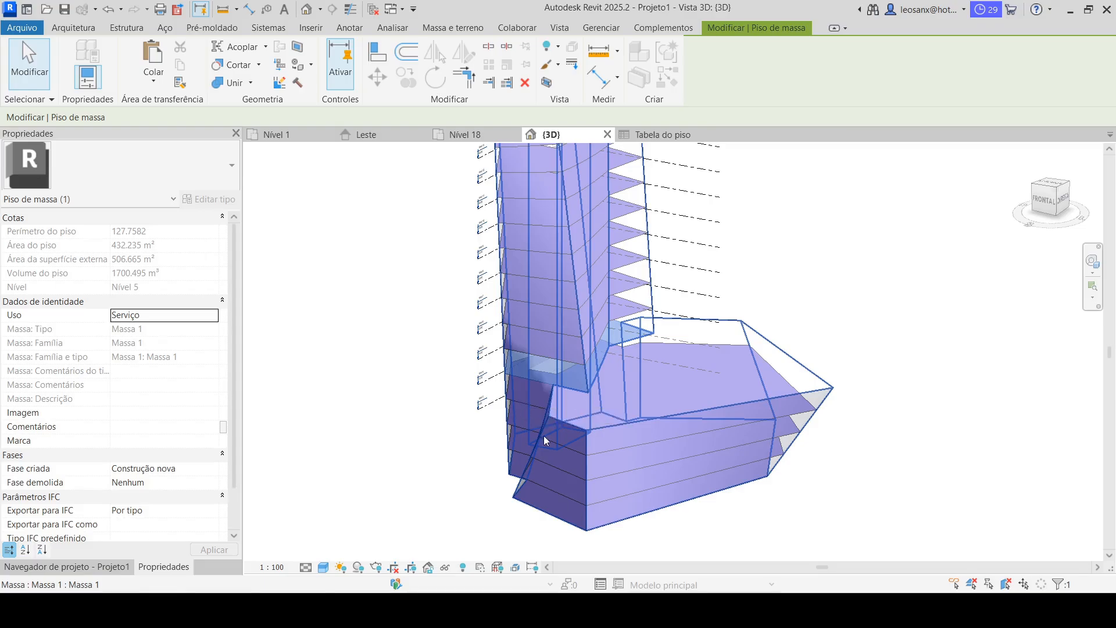
left_click(608, 476)
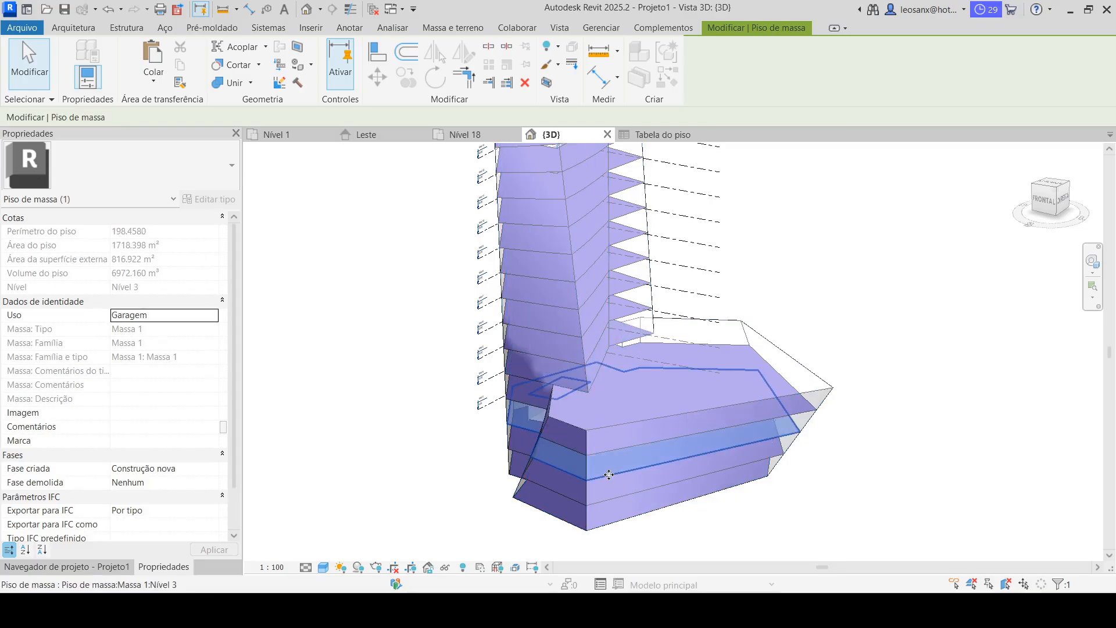
left_click(400, 353)
scroll(468, 385, "down", 3)
middle_click_drag(616, 488, 534, 215, "shift")
scroll(534, 216, "up", 2)
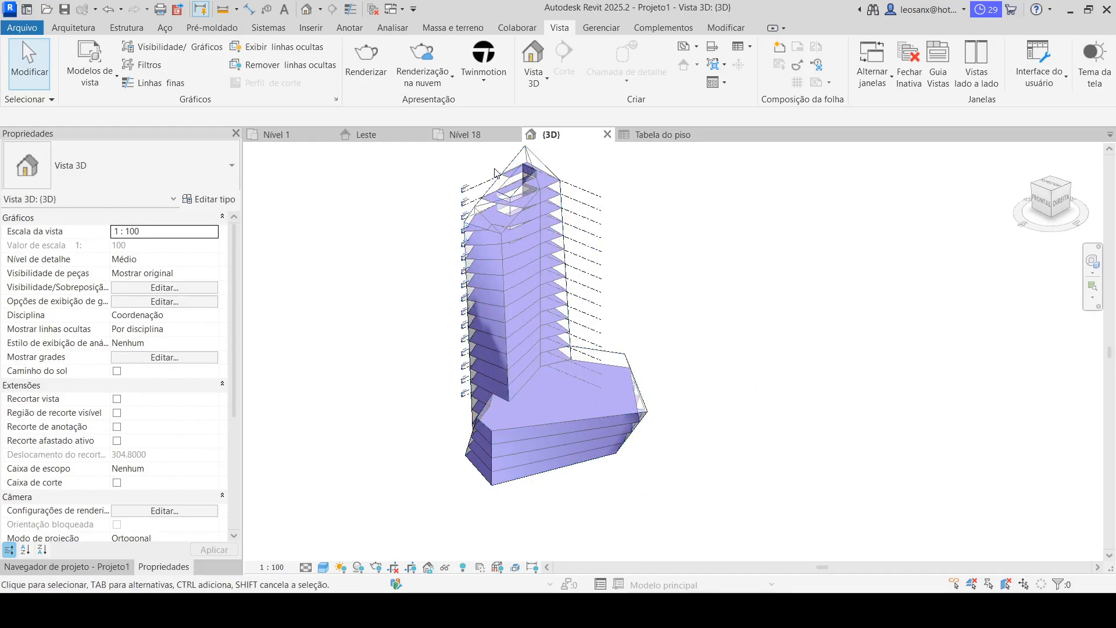
scroll(472, 165, "up", 2)
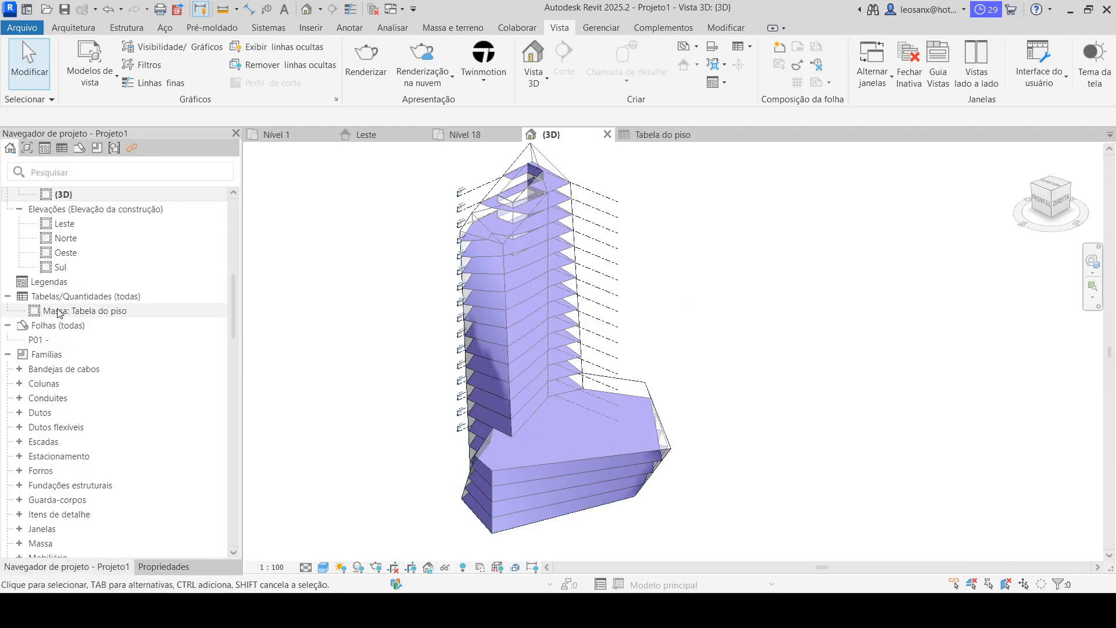
Open the Massa: Tabela do piso schedule and add the Uso field to its columns.
scroll(46, 337, "up", 4)
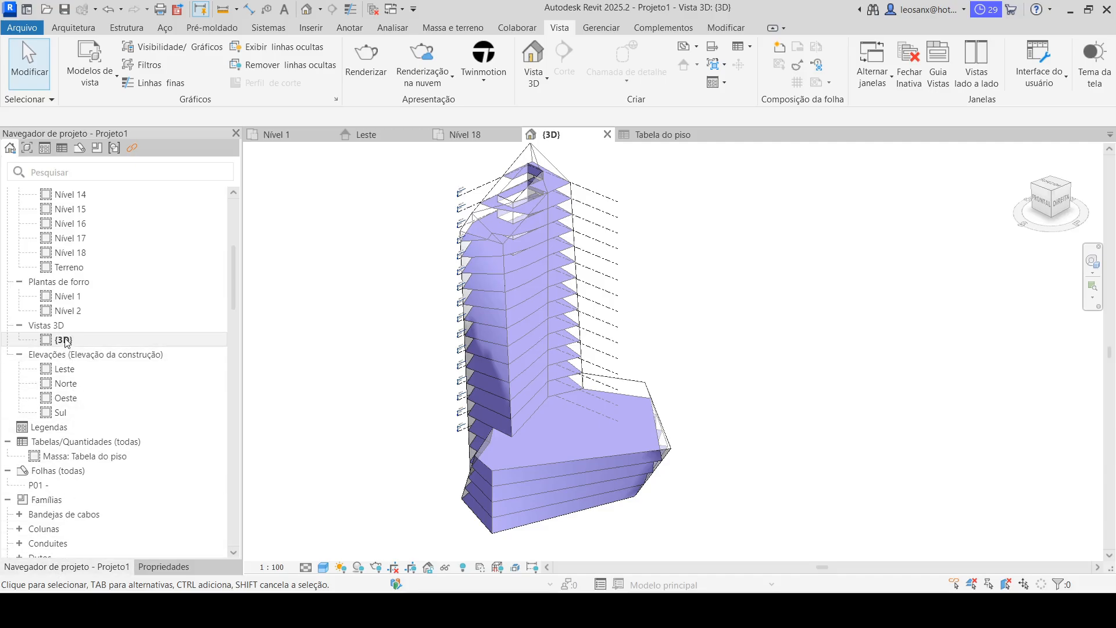
scroll(97, 320, "down", 4)
double_click(96, 312)
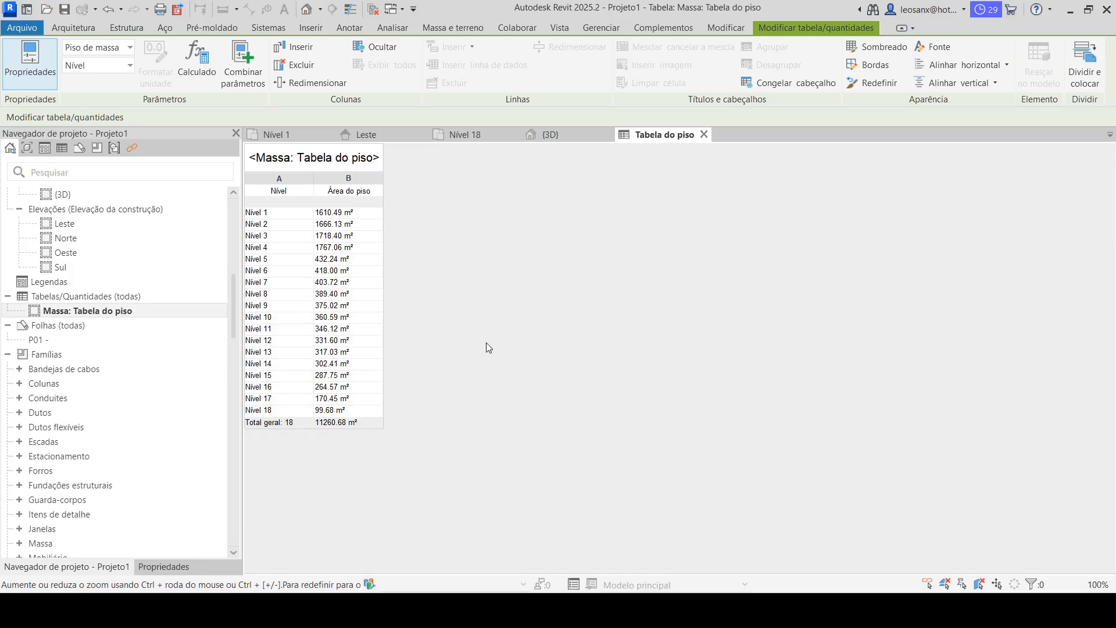
left_click(164, 568)
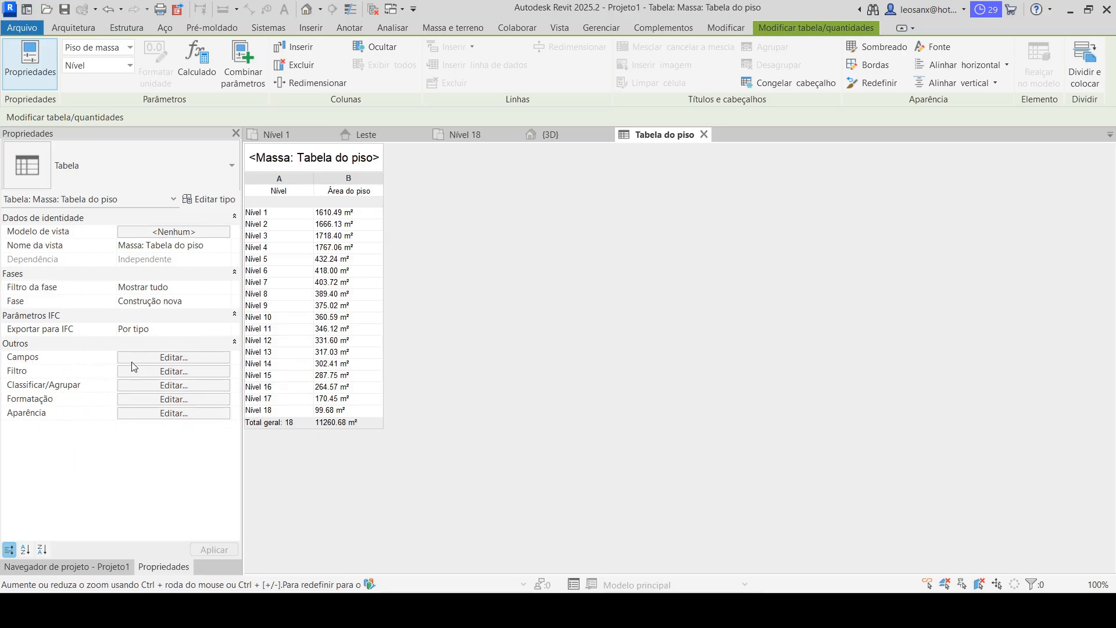
left_click(158, 358)
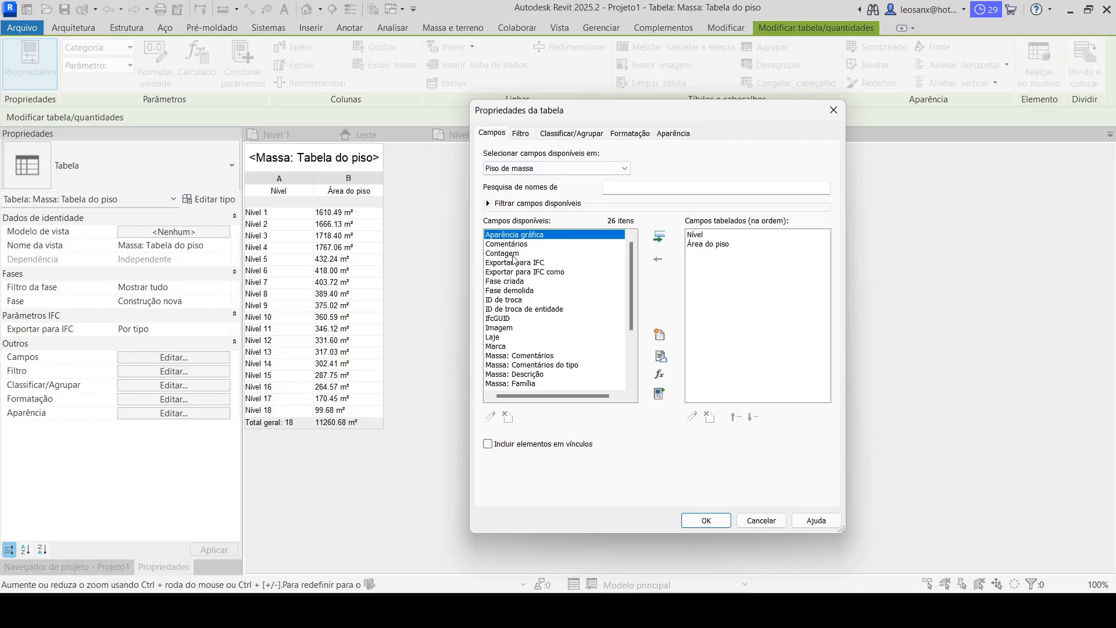
scroll(523, 285, "down", 3)
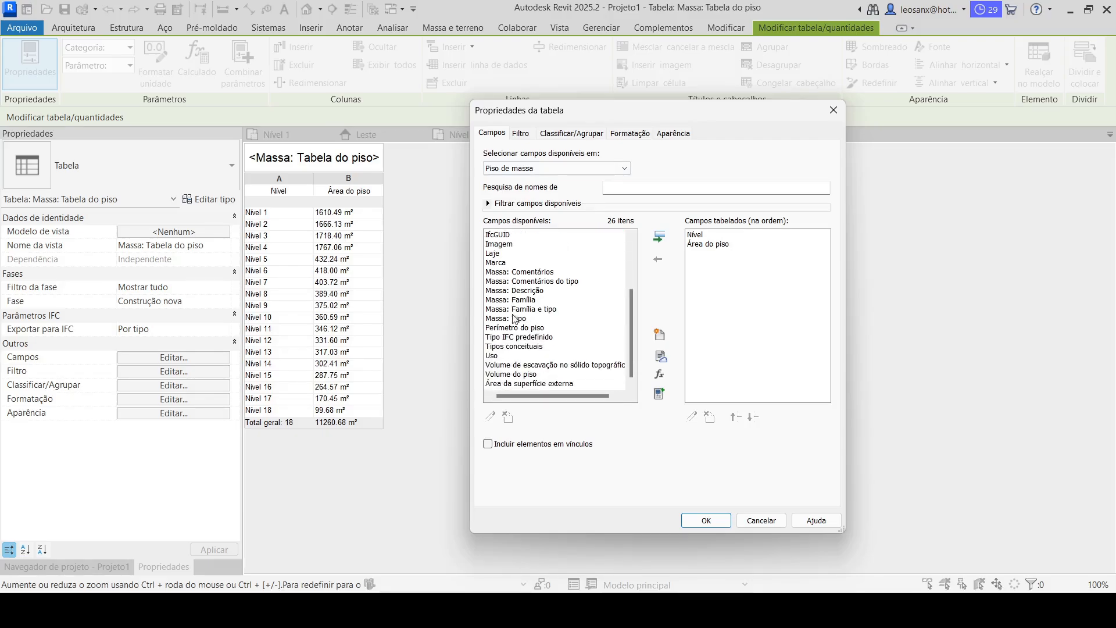
left_click(501, 355)
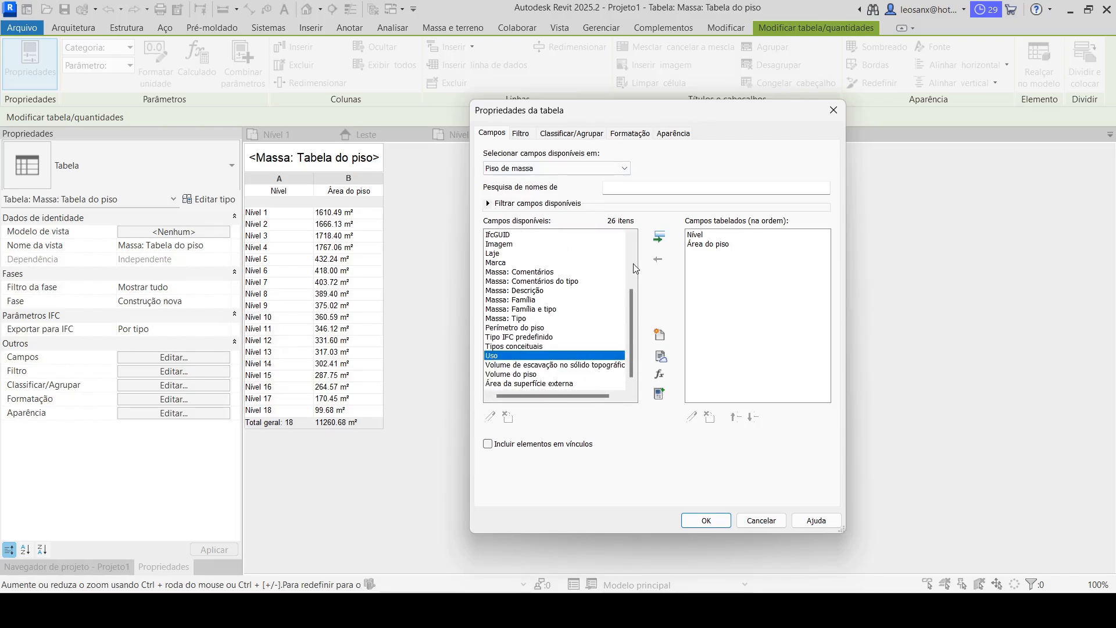
left_click(658, 237)
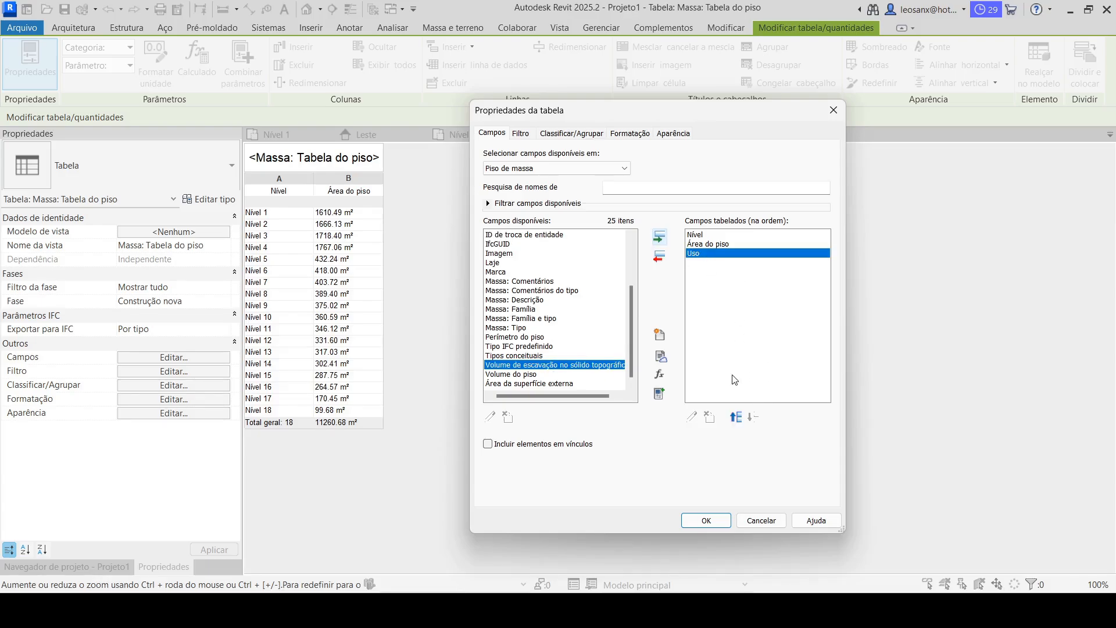
left_click(705, 520)
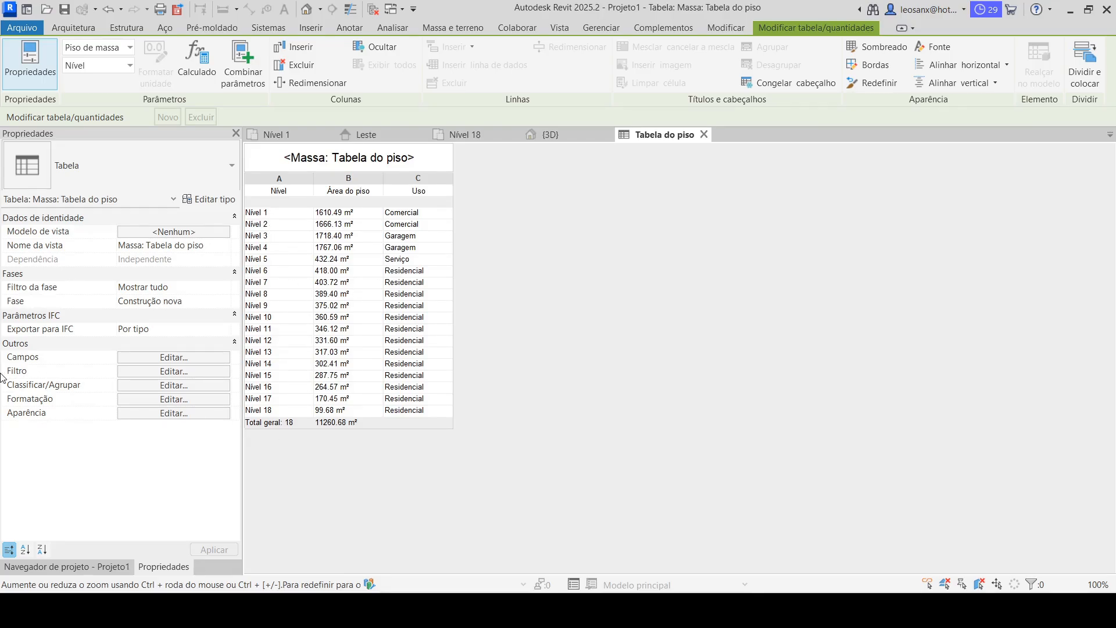
Sort the floor schedule by Uso in ascending order and give each group a footer with Título, contagem e totais.
left_click(174, 390)
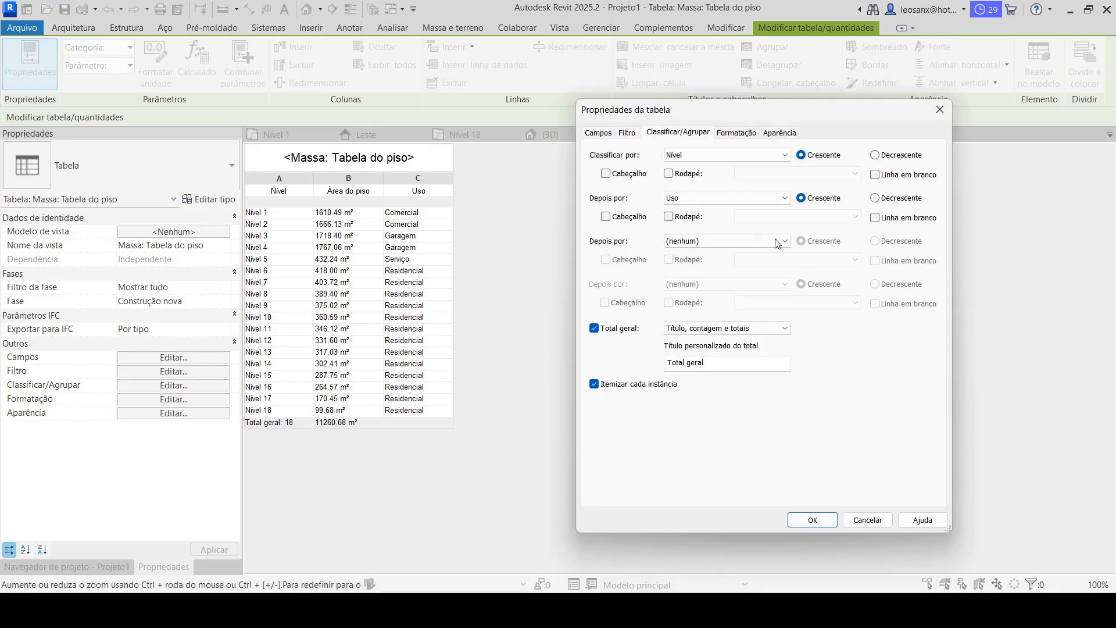
left_click(736, 158)
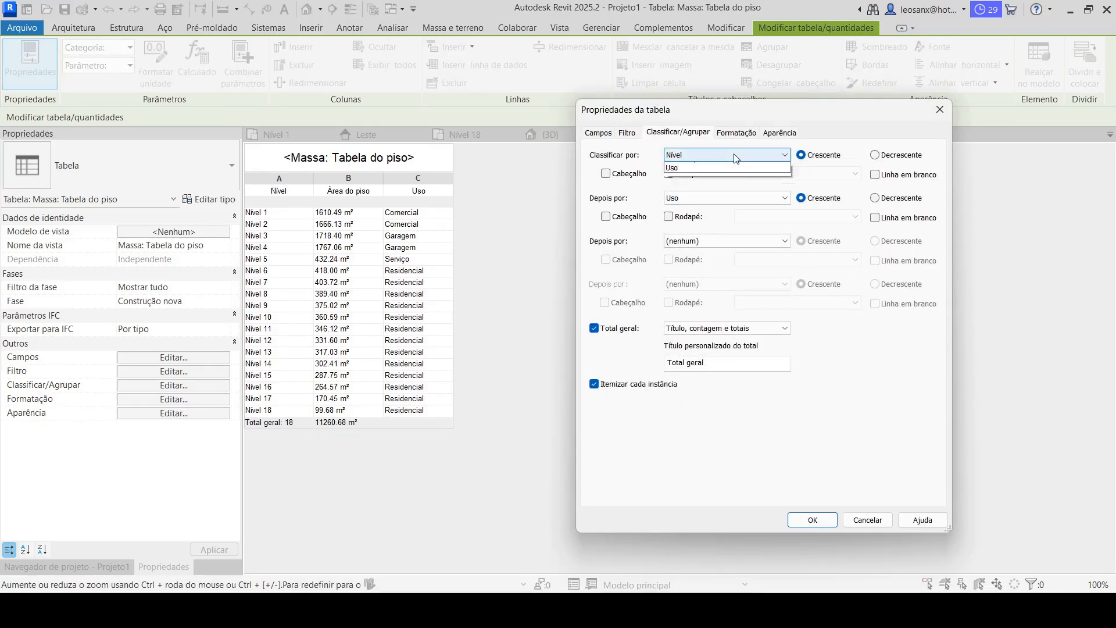
left_click(683, 194)
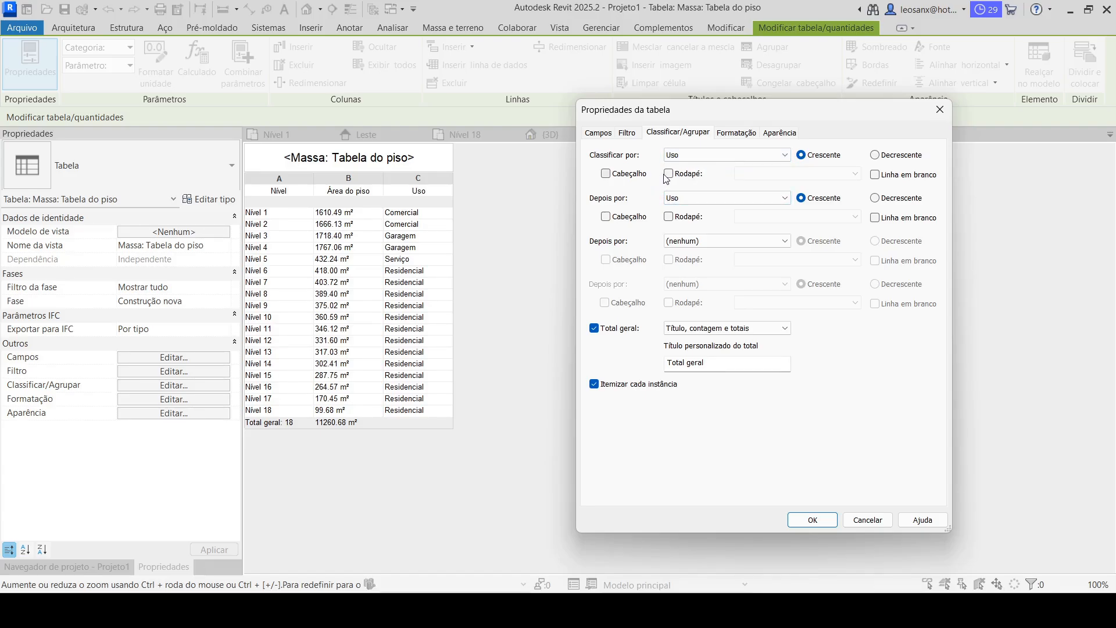
left_click(669, 174)
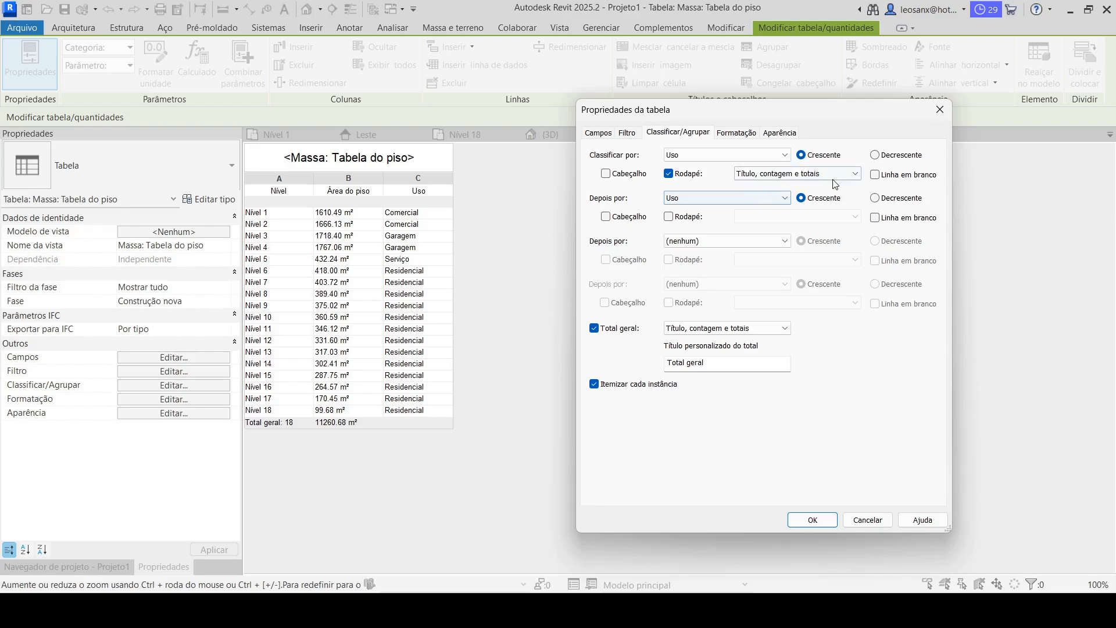
left_click(856, 174)
left_click(856, 175)
left_click(740, 134)
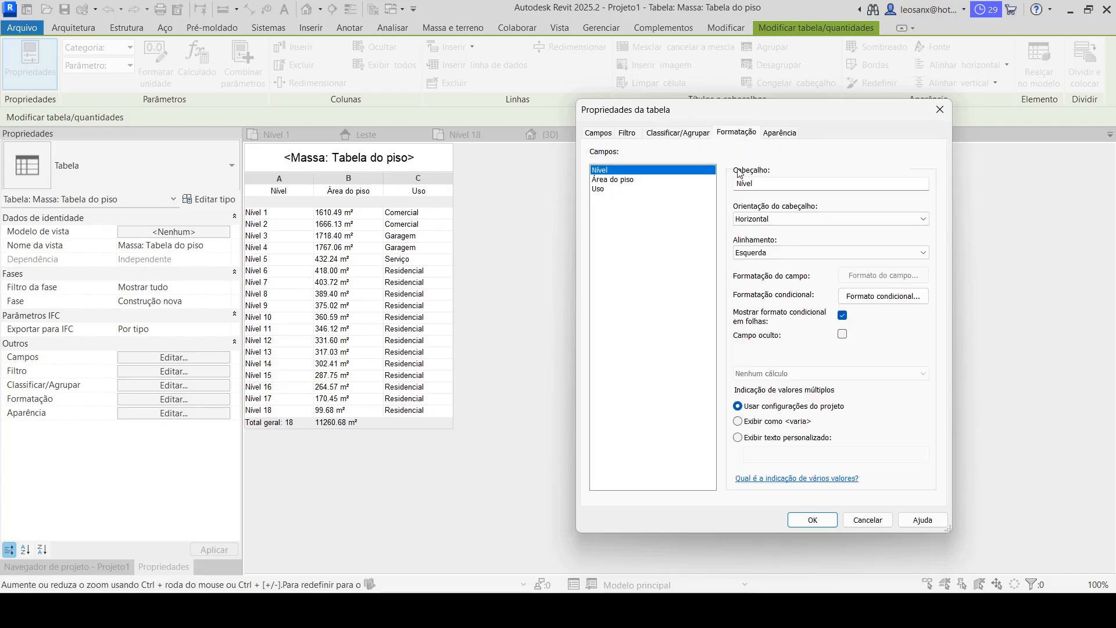
left_click(618, 189)
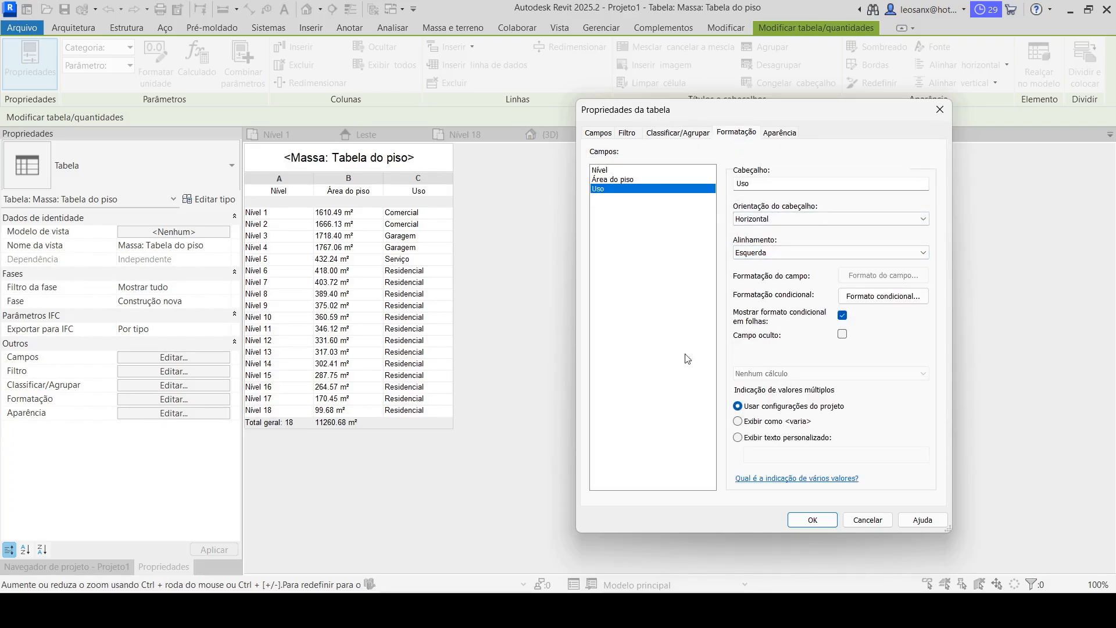
left_click(813, 520)
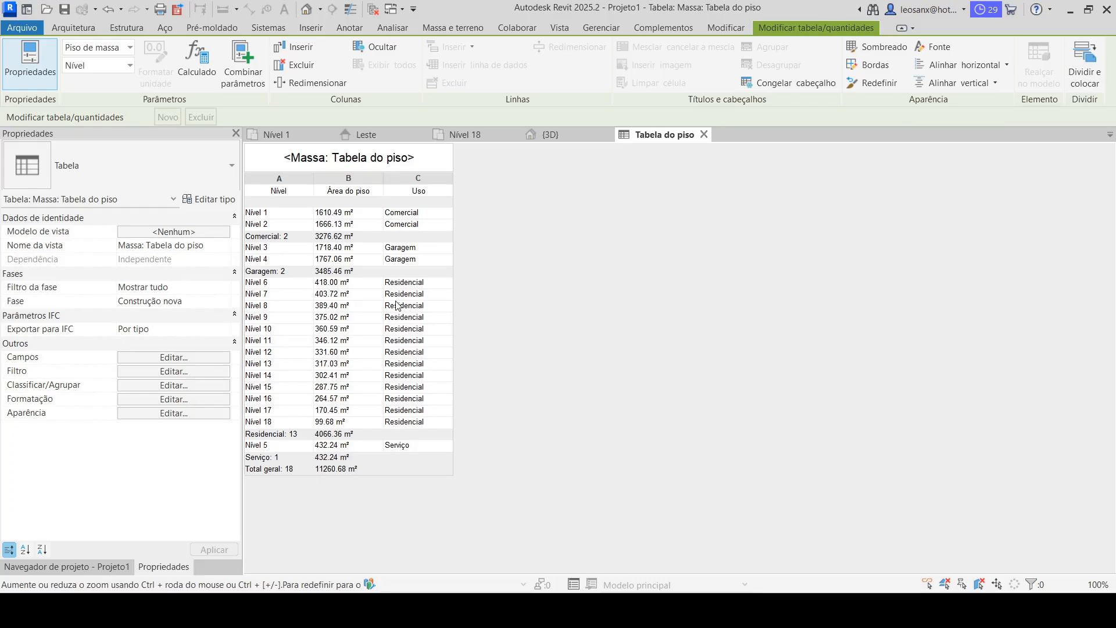
Switch back to the {3D} view of the building mass.
left_click(111, 567)
scroll(72, 219, "up", 5)
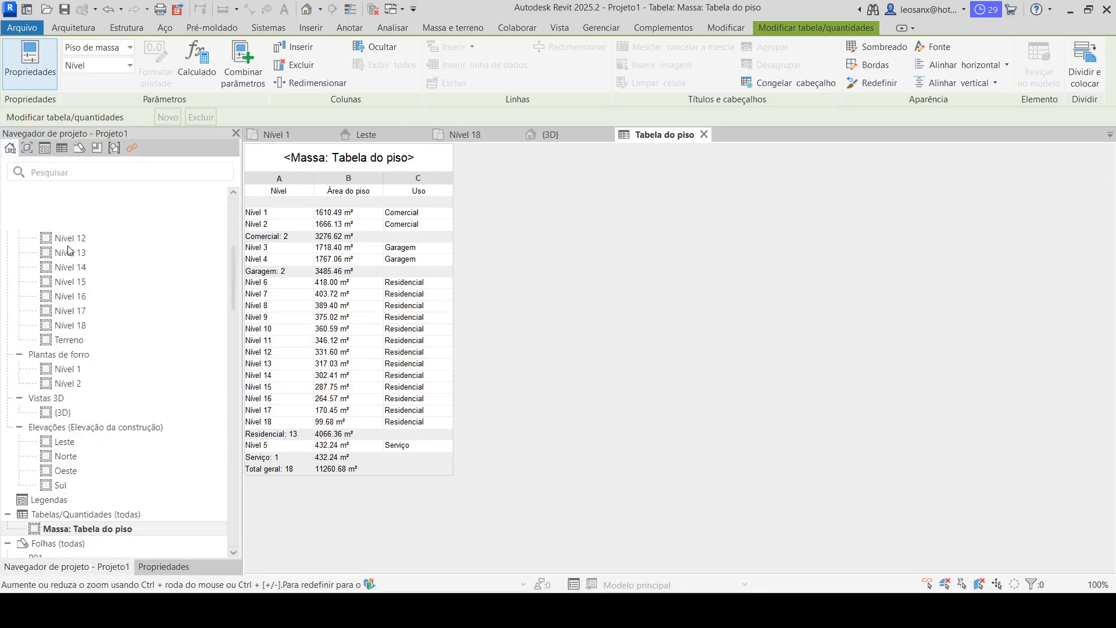
double_click(63, 413)
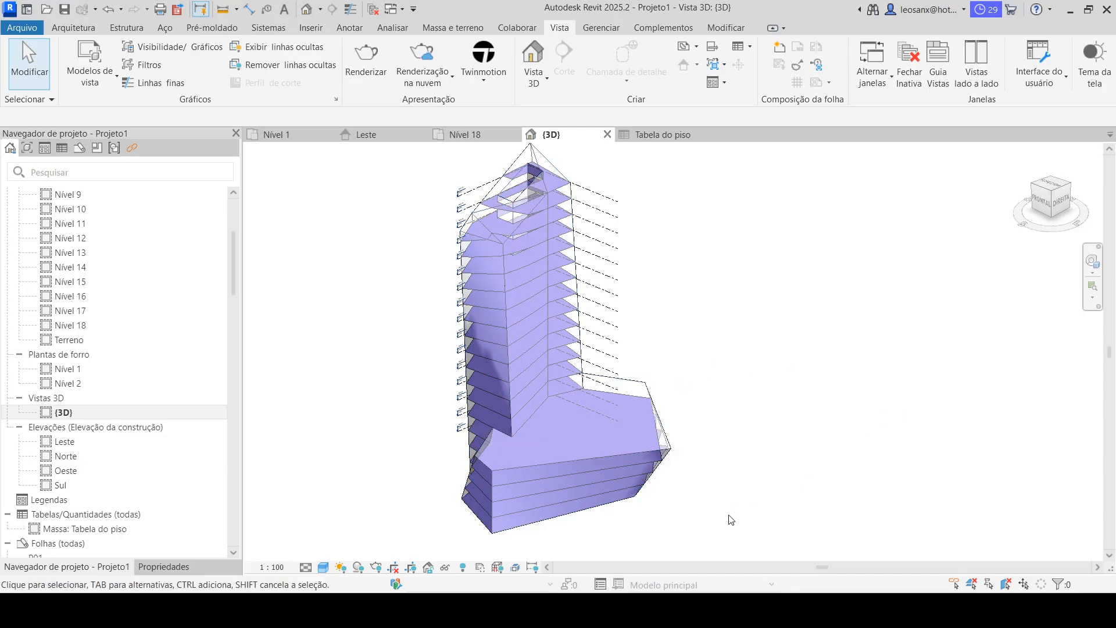
middle_click_drag(732, 520, 340, 442, "shift")
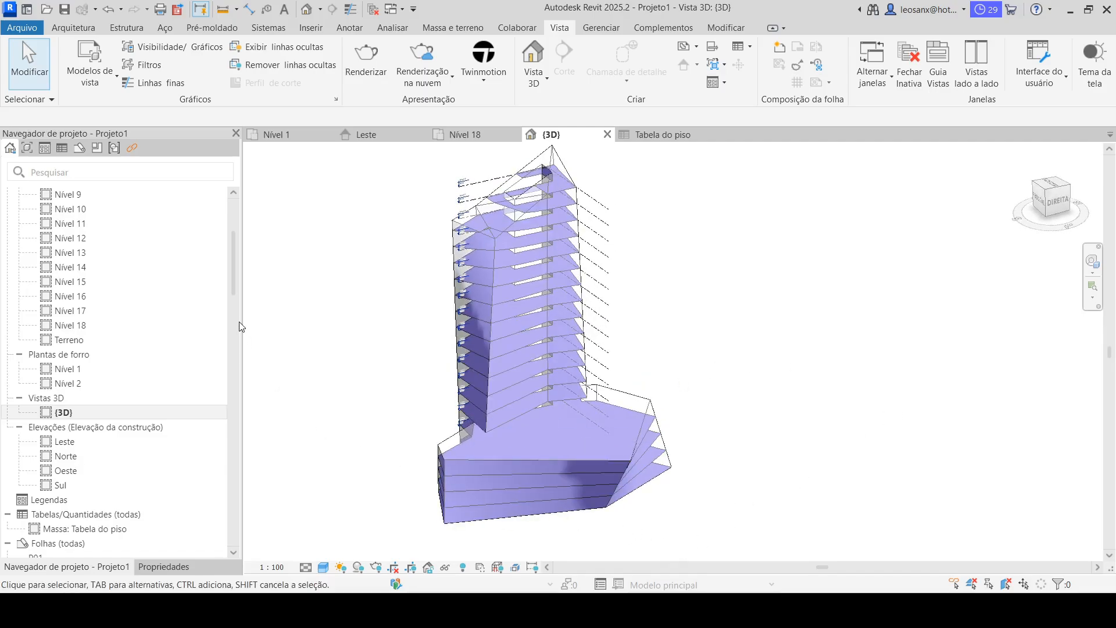
scroll(240, 325, "up", 2)
scroll(295, 323, "up", 2)
scroll(996, 367, "down", 1)
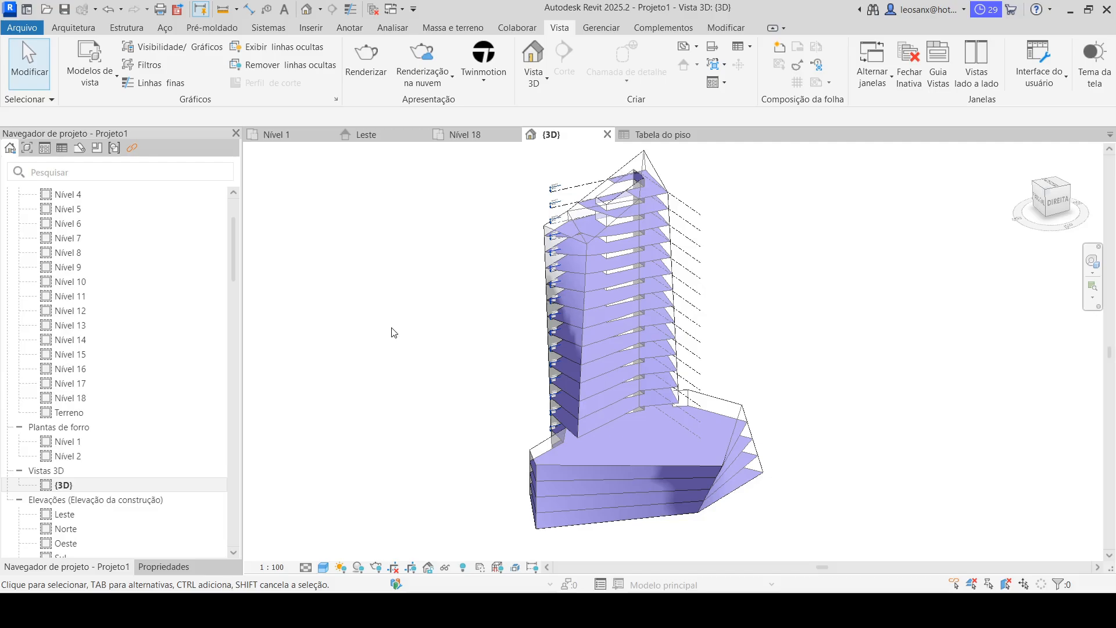
Open the filter definitions from the 3D view's Visibilidade/Sobreposição de gráficos settings while adding a filter.
key("v")
key("v")
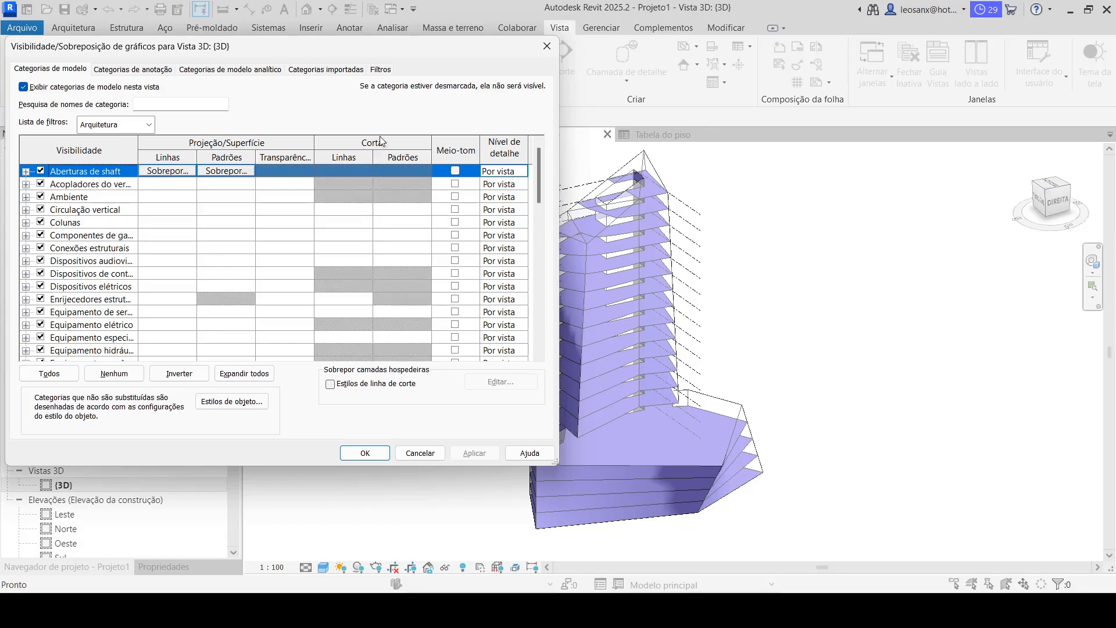
left_click(378, 69)
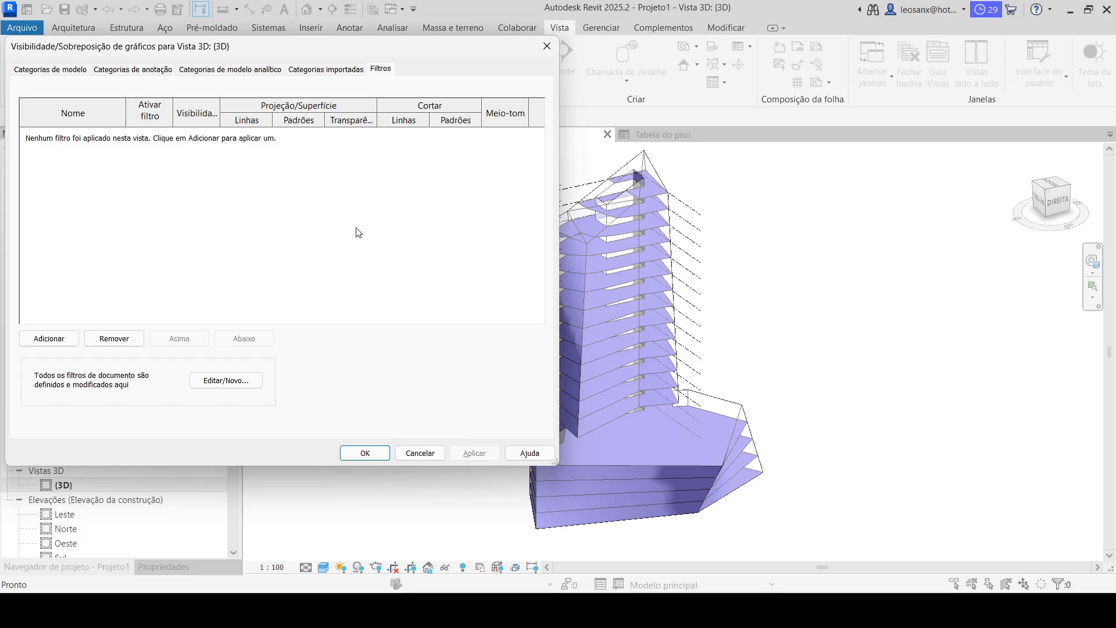
key("alt")
left_click_drag(443, 48, 503, 67)
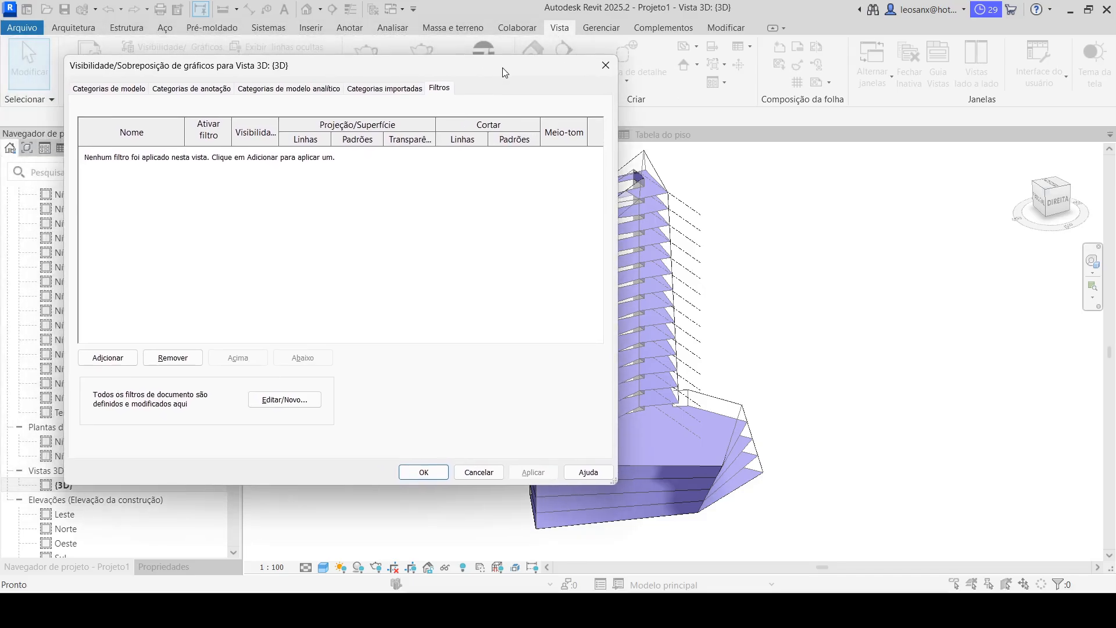
left_click(109, 359)
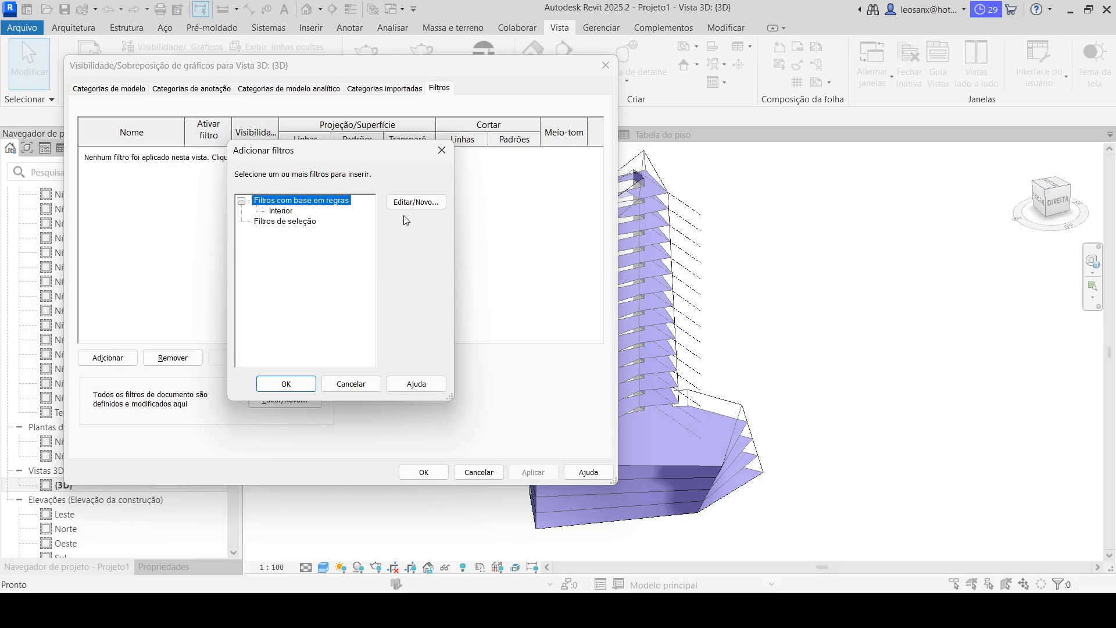
left_click(414, 203)
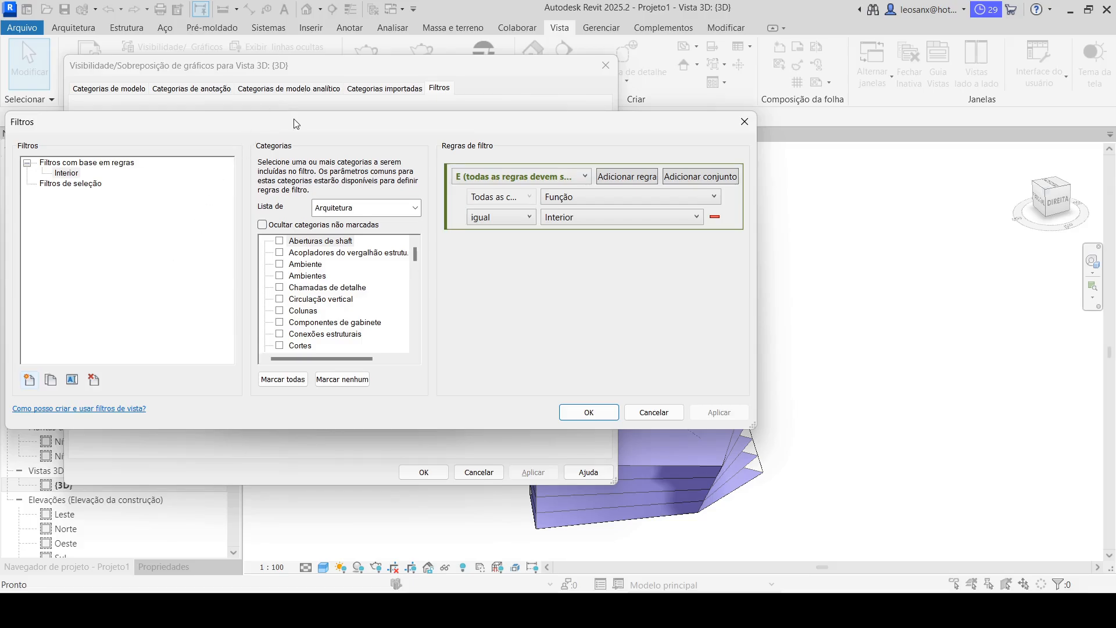
left_click_drag(297, 121, 366, 130)
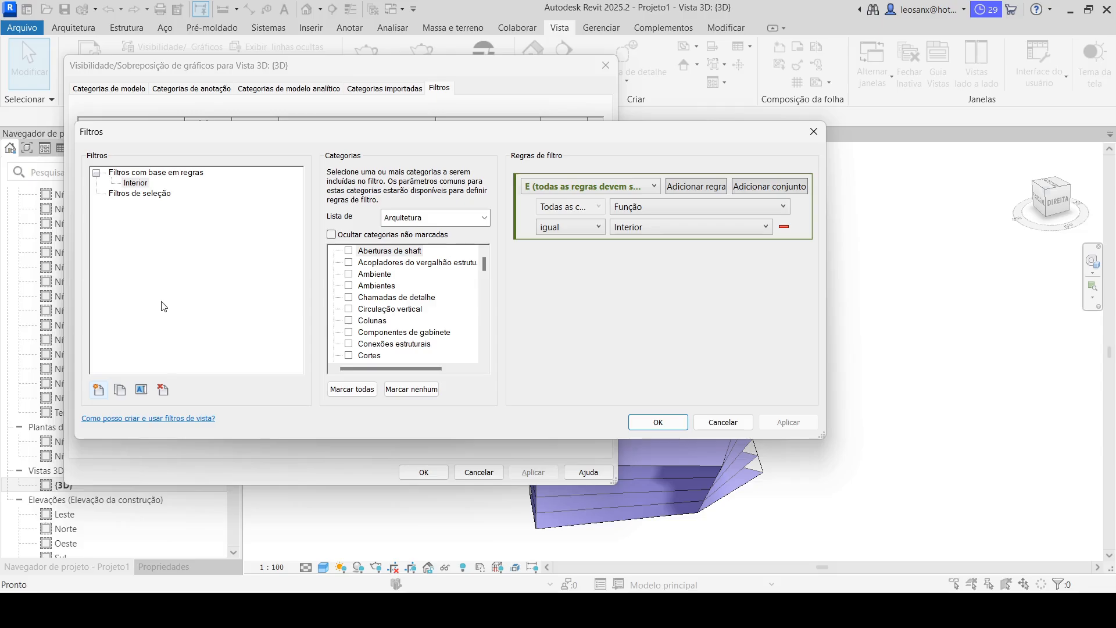
Create a rule-based view filter named Residencial.
left_click(99, 389)
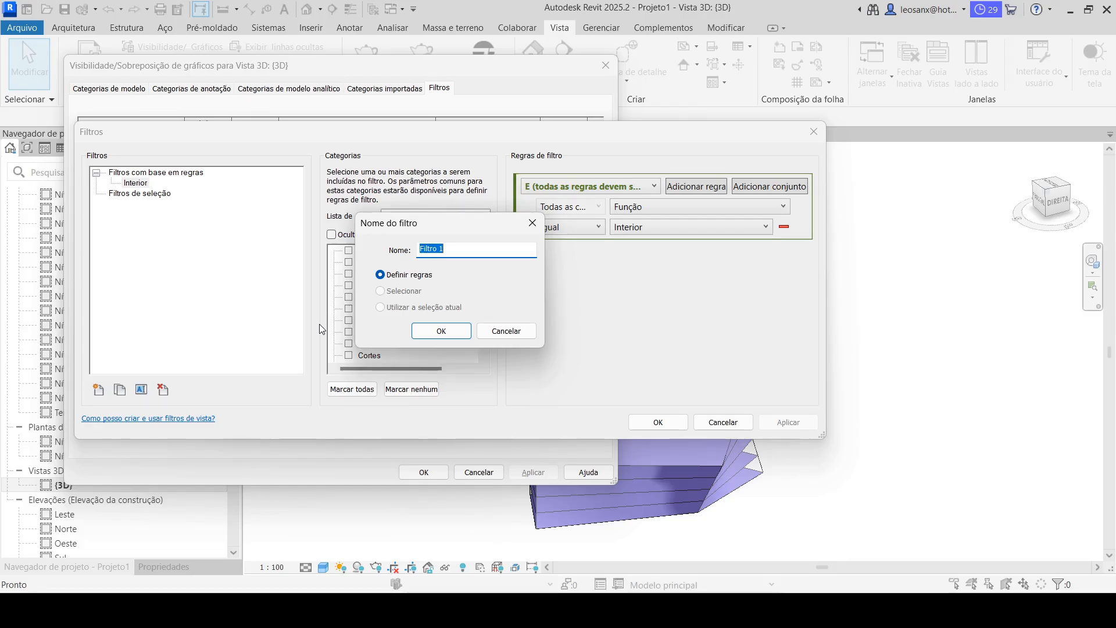
type("Residencial")
left_click(424, 336)
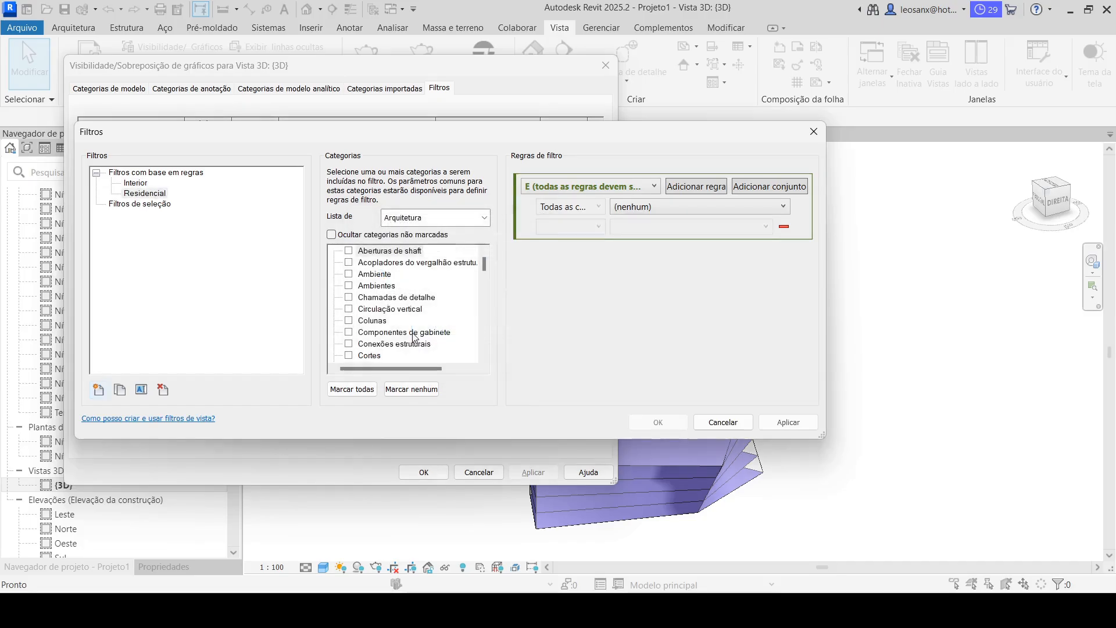
left_click(98, 389)
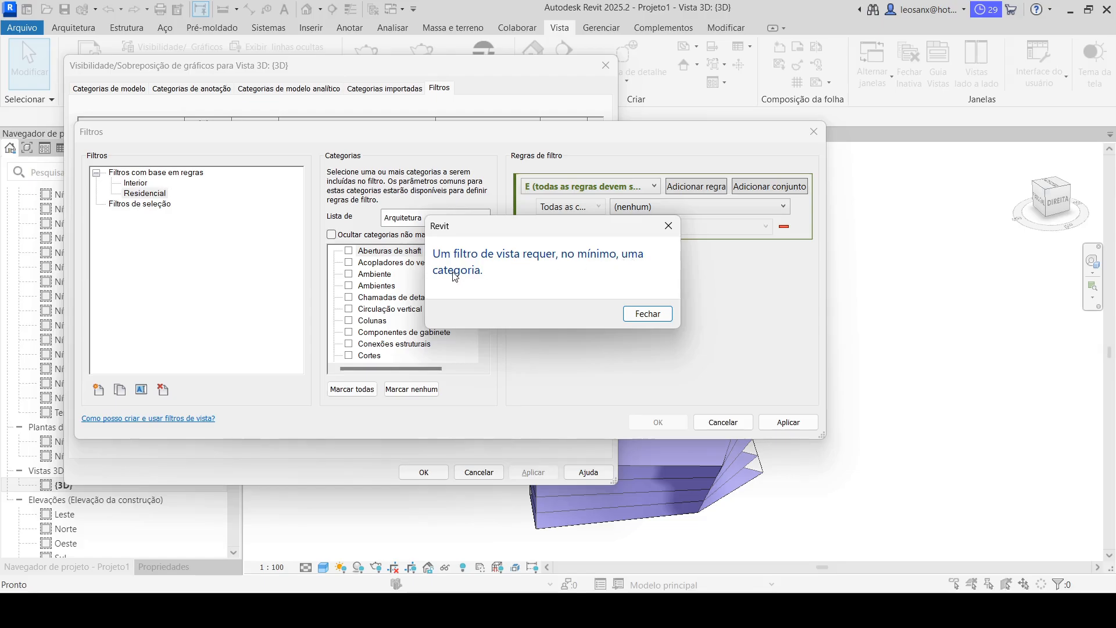
left_click(644, 314)
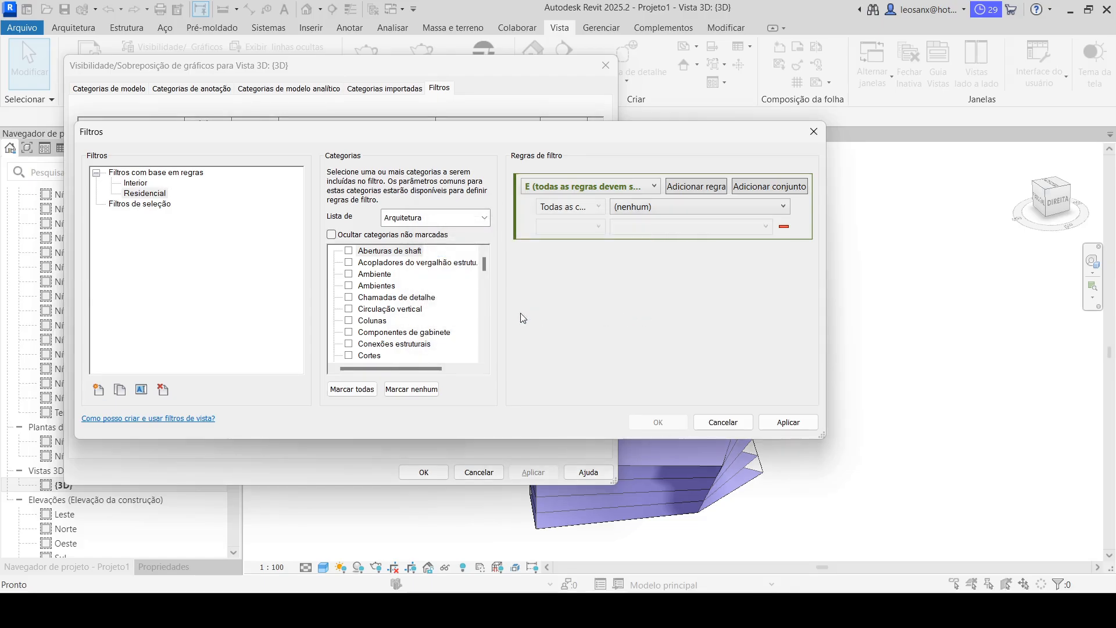
Look through the category list of the Residencial filter, including the subcategories under Pisos.
left_click(153, 195)
left_click(383, 276)
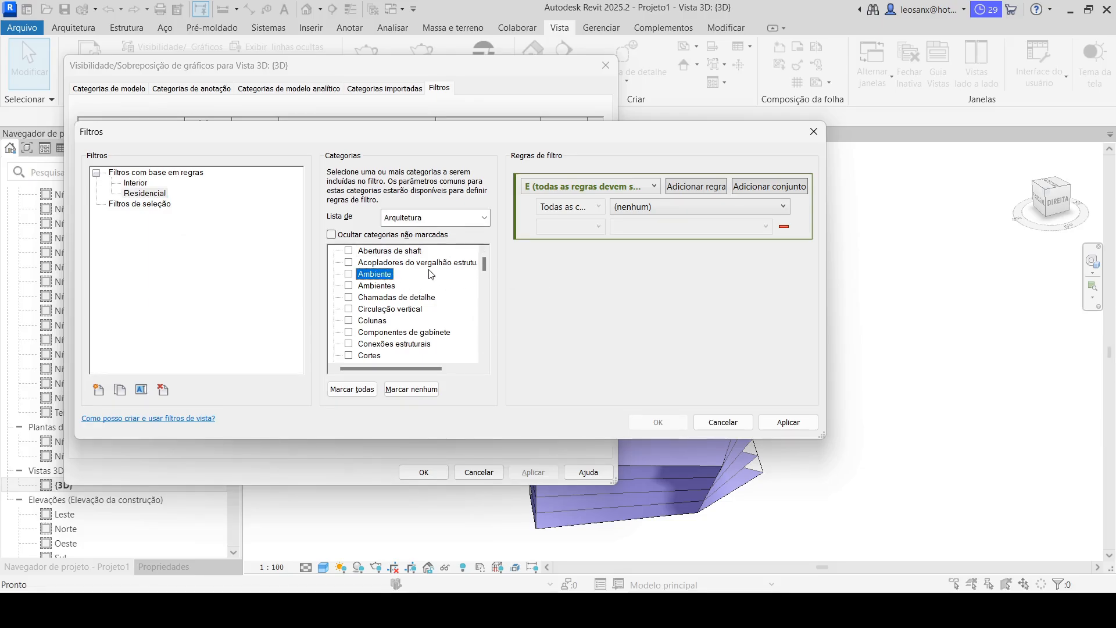
type("pi")
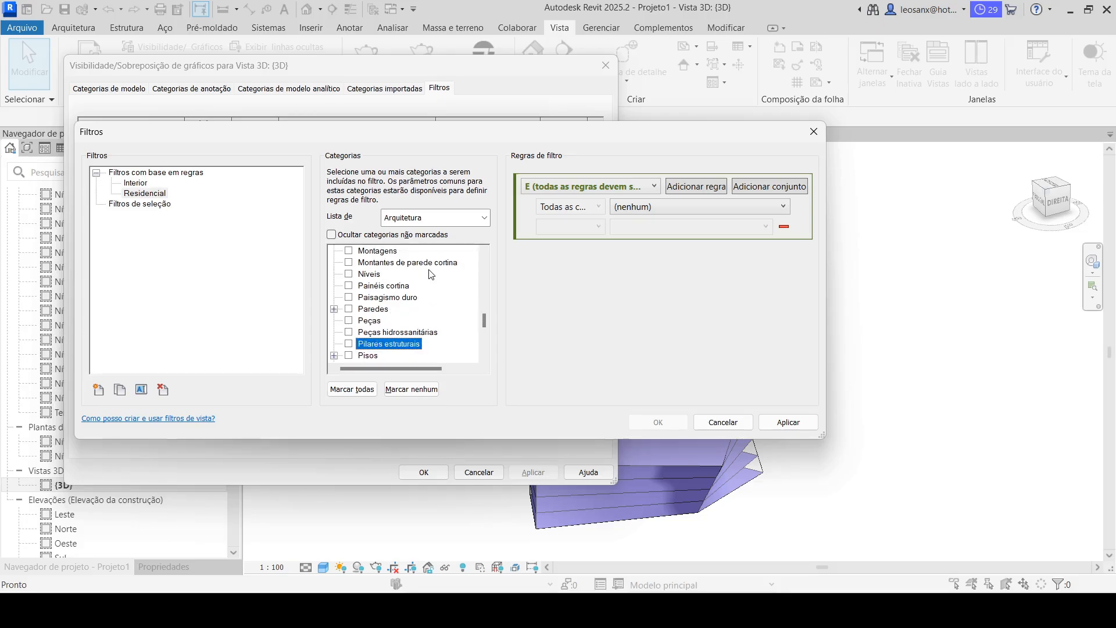
scroll(366, 342, "down", 1)
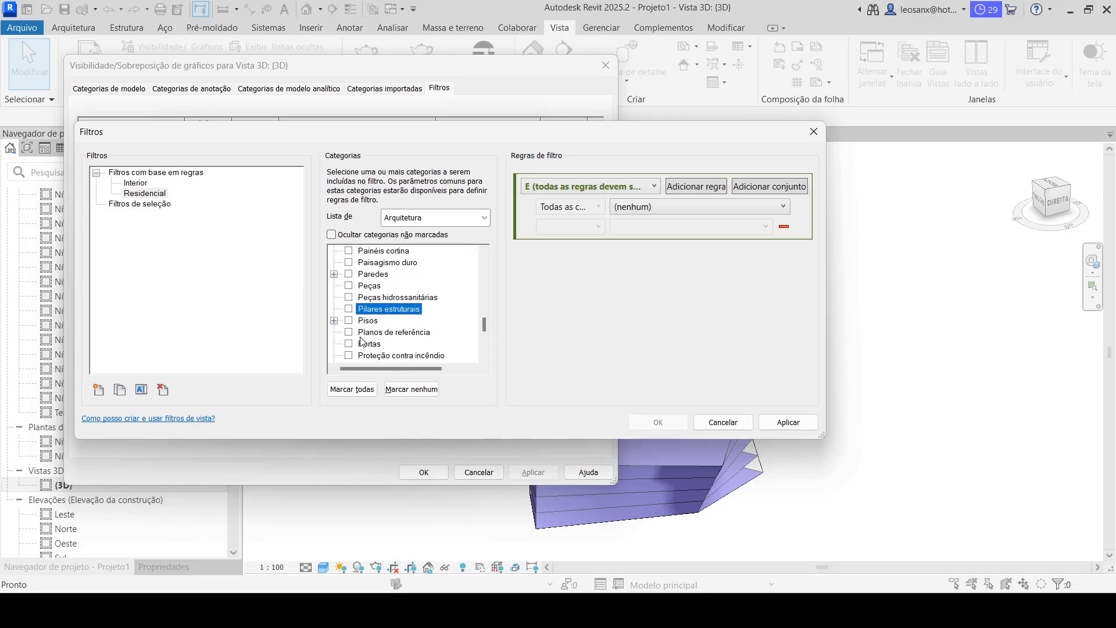
scroll(343, 325, "down", 1)
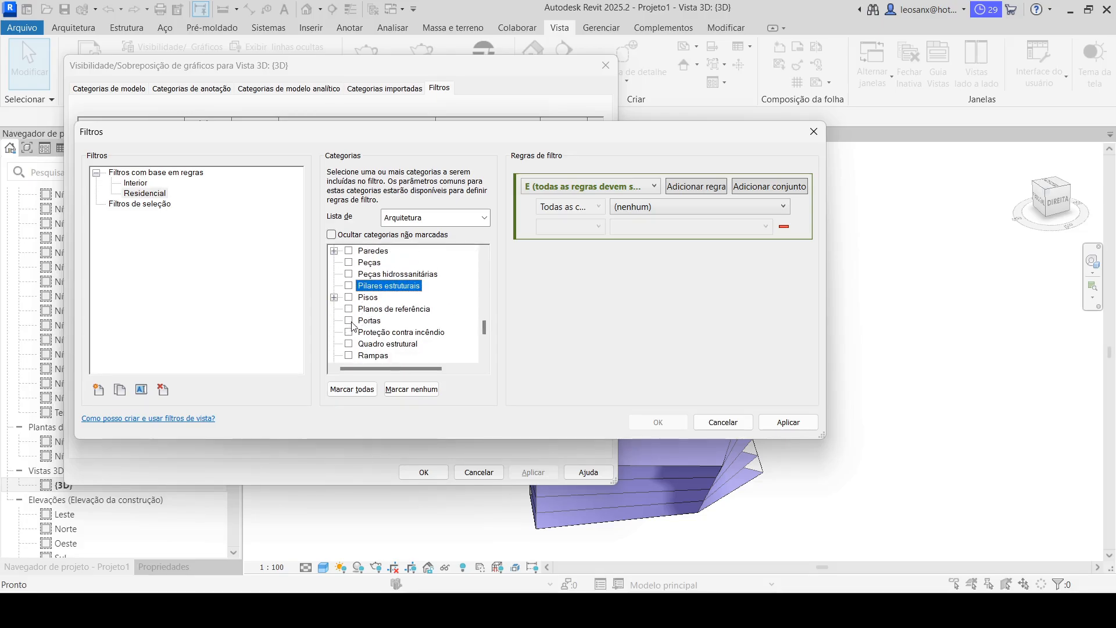
left_click(334, 297)
scroll(407, 311, "down", 2)
scroll(395, 305, "up", 4)
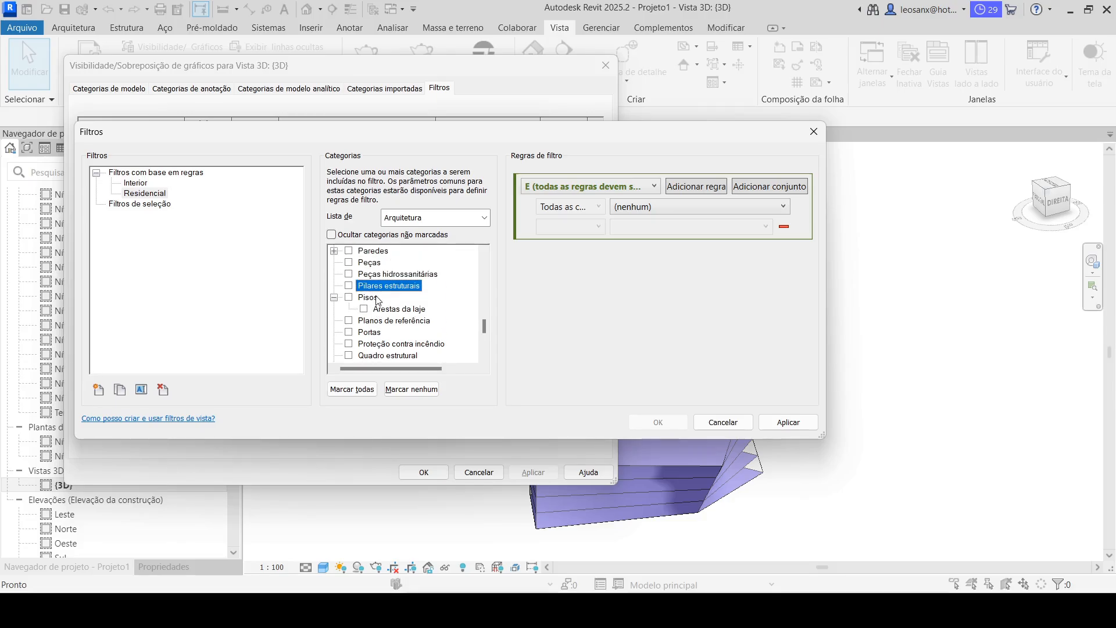
scroll(390, 302, "up", 10)
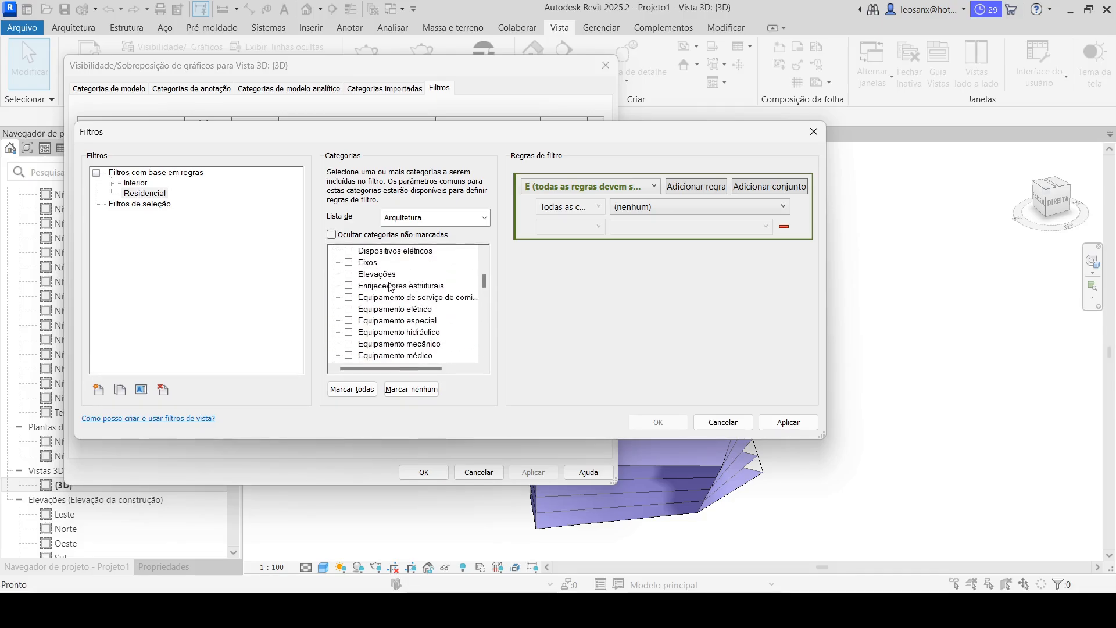
Restrict the Residencial filter to the Piso de massa subcategory of Massa.
left_click(405, 264)
key("m")
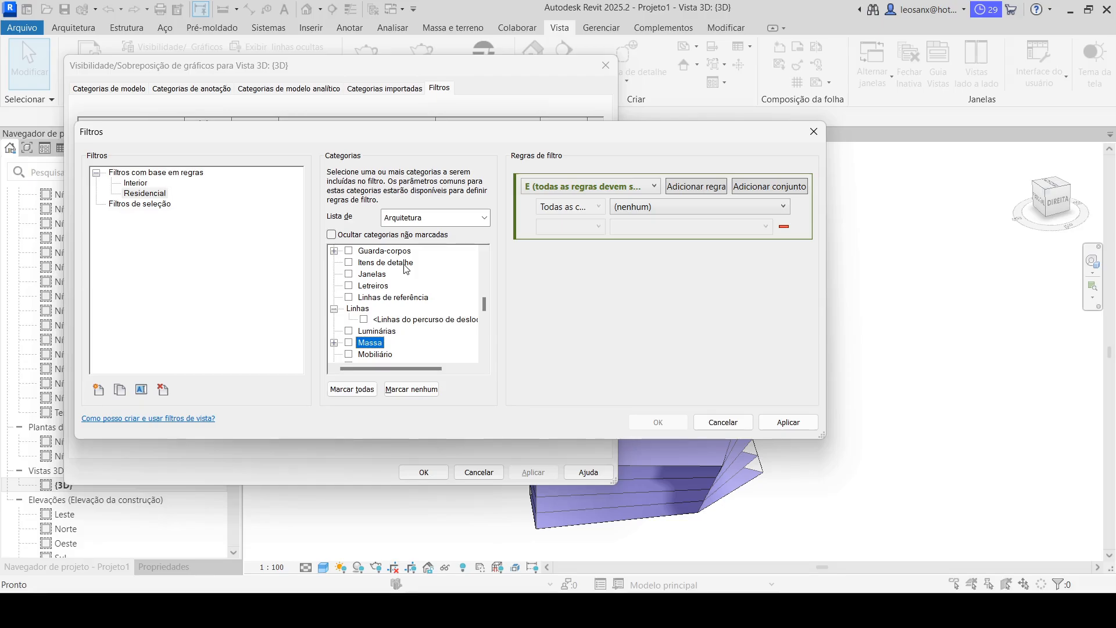
scroll(378, 303, "down", 1)
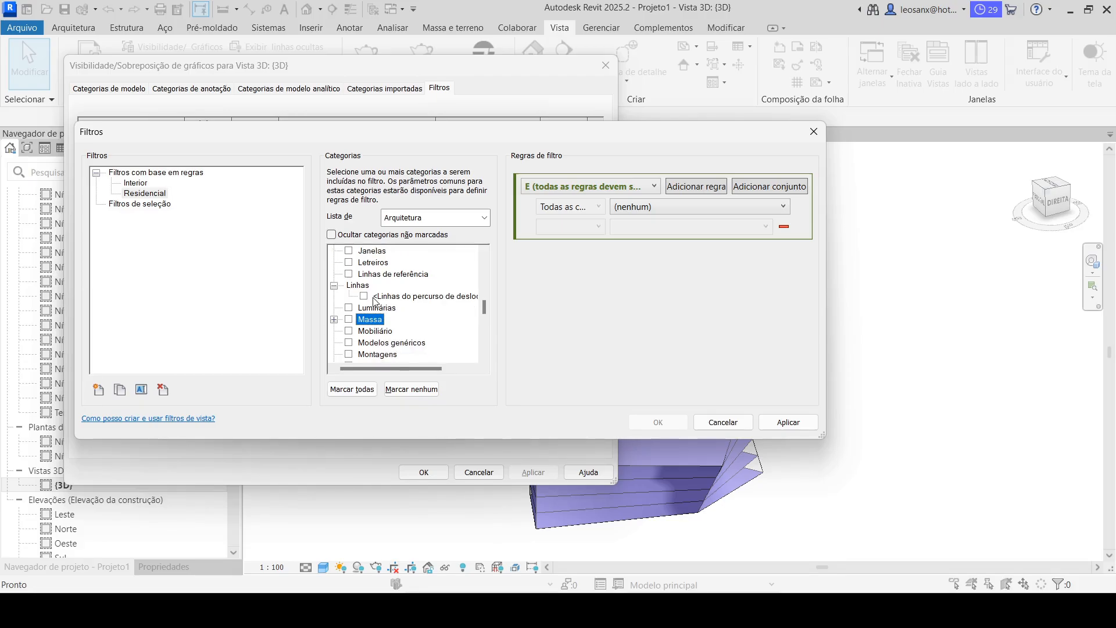
left_click(334, 320)
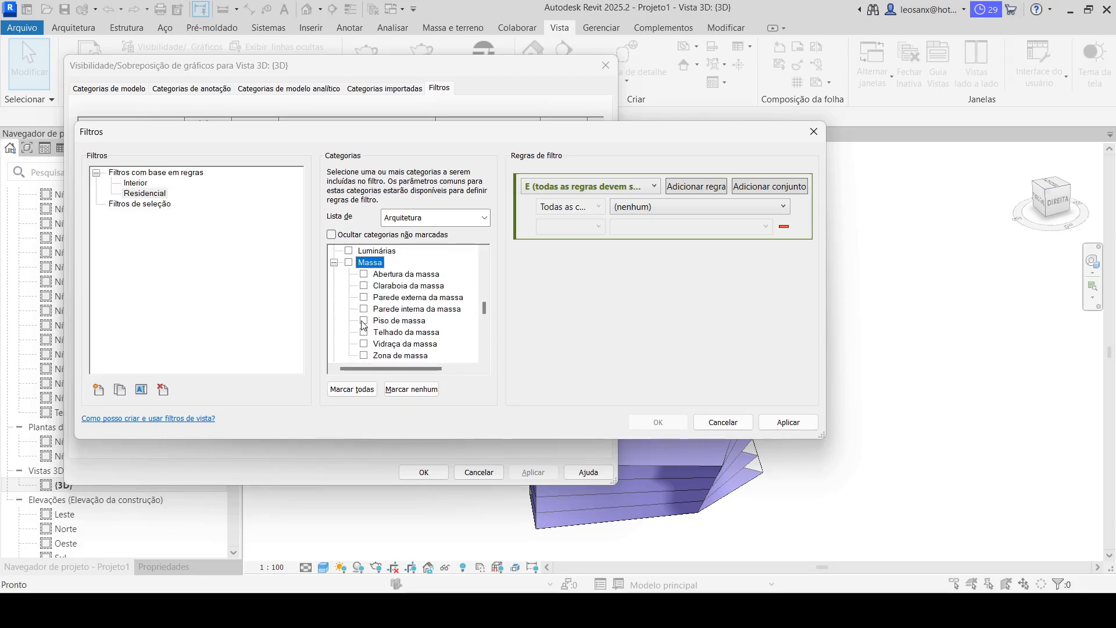
left_click(364, 321)
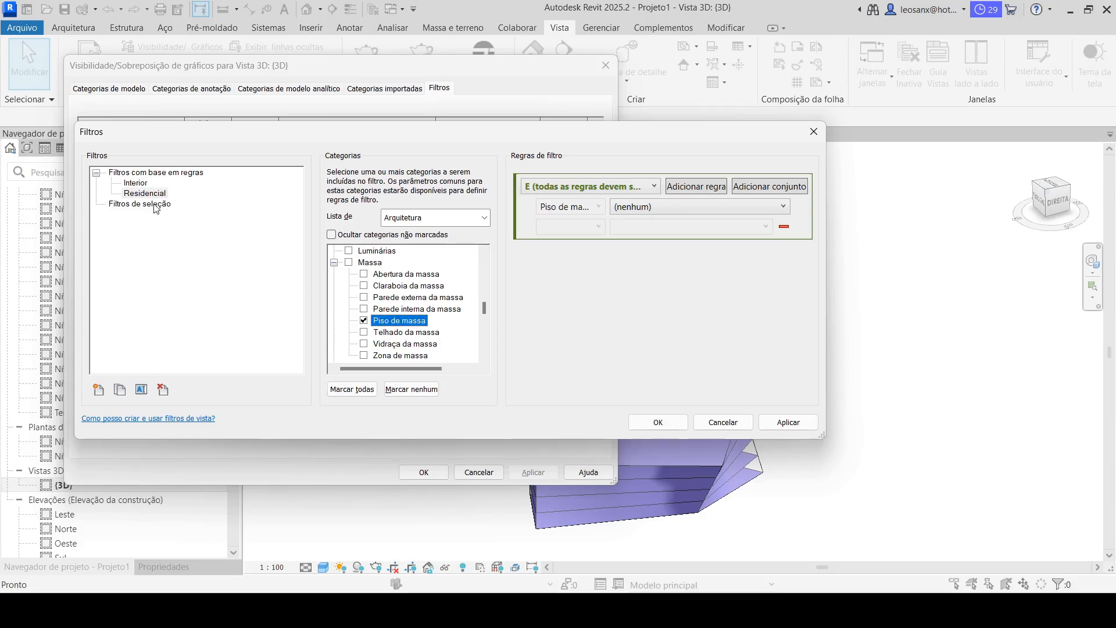
left_click(145, 194)
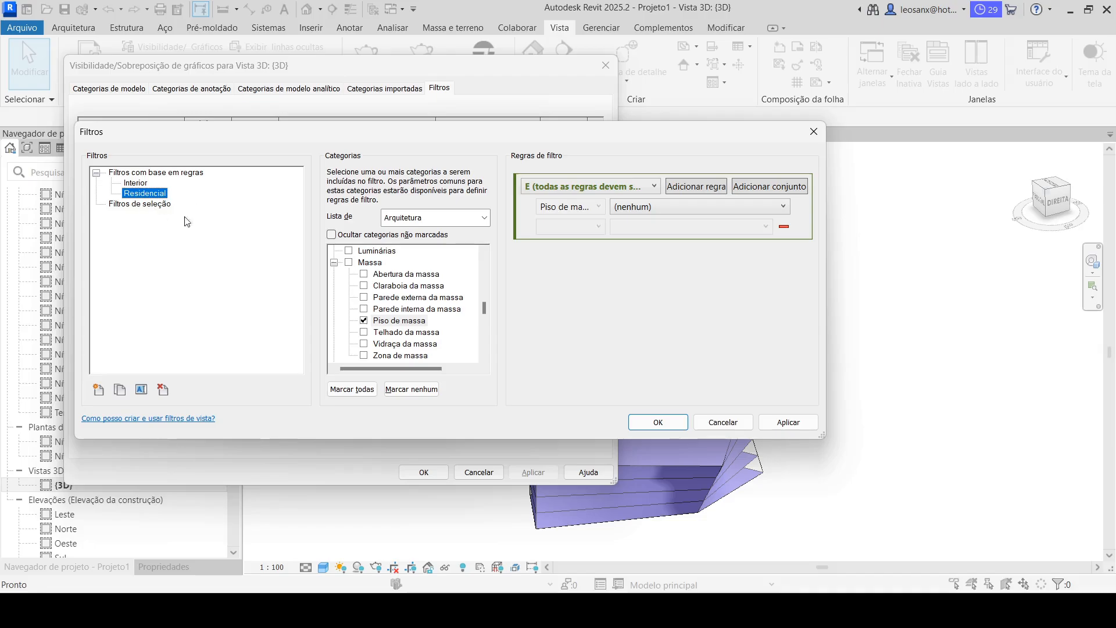
left_click(399, 323)
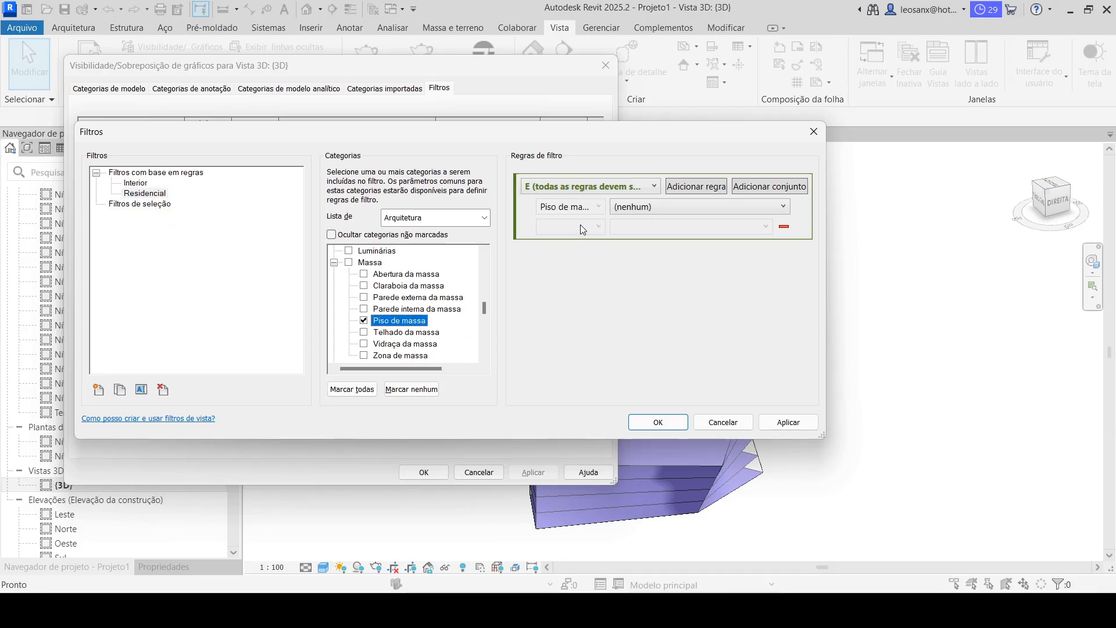
Define the Residencial filter rule as Uso igual Residencial, apply it and close the filter definitions.
left_click(649, 208)
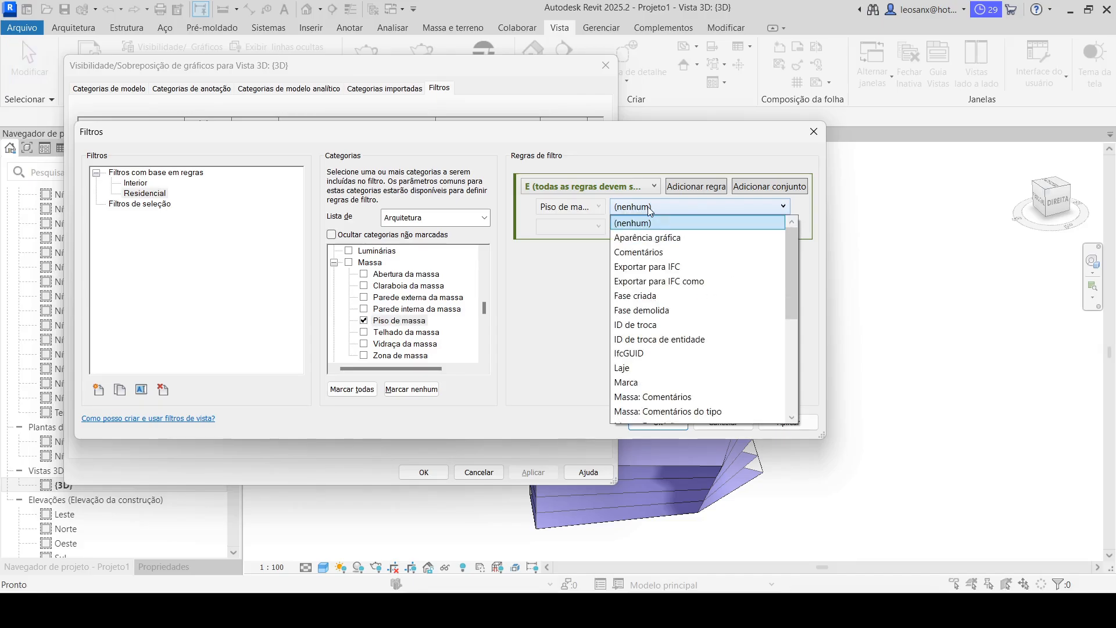
scroll(637, 303, "down", 5)
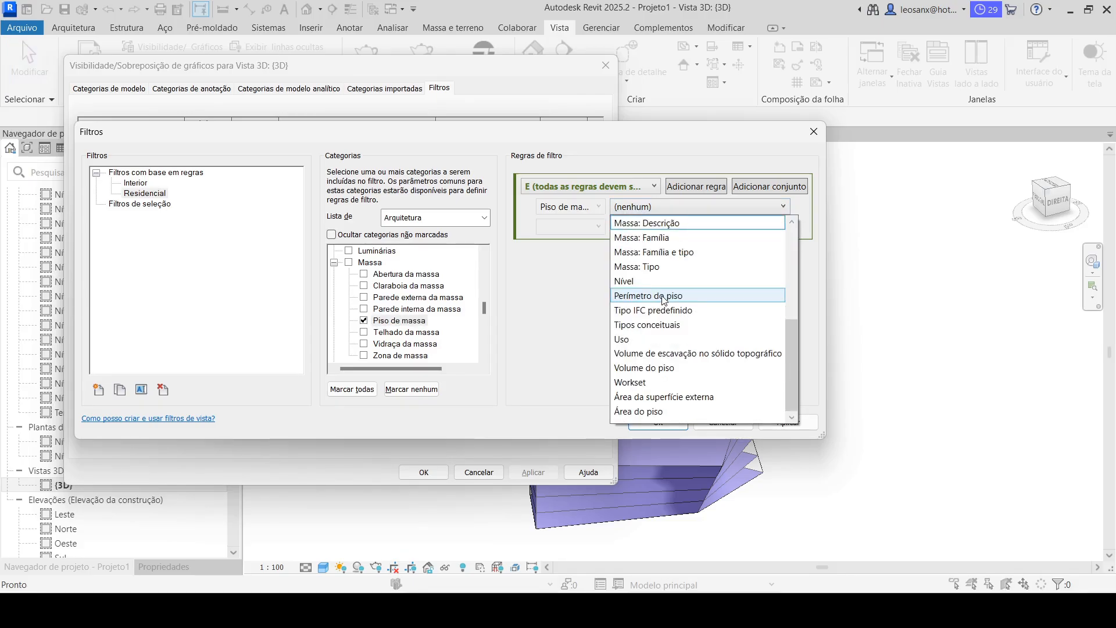
left_click(629, 340)
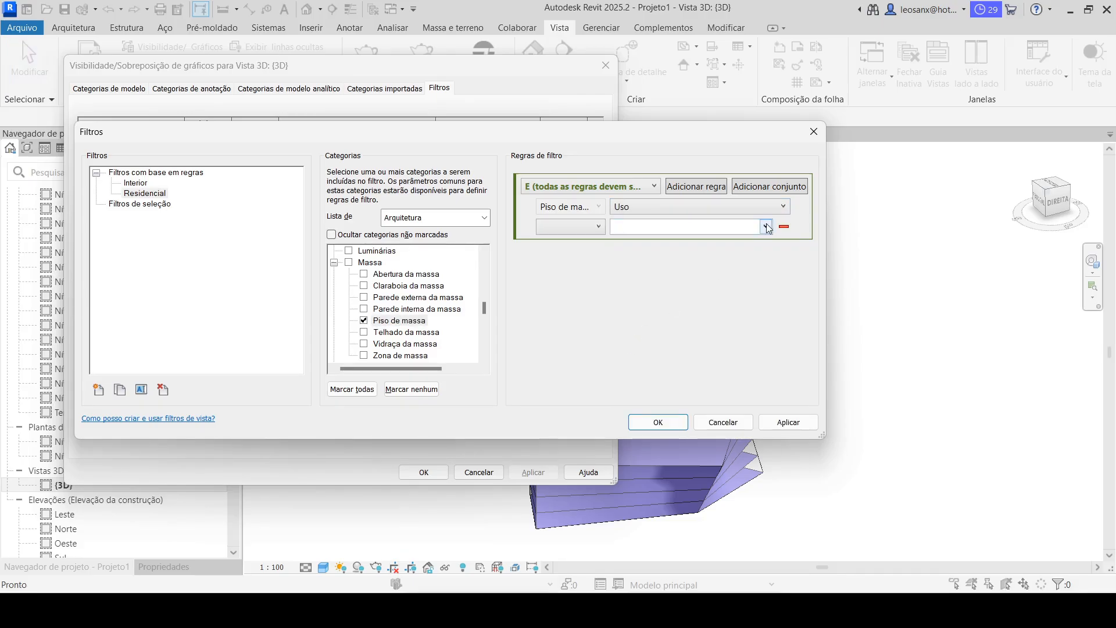
left_click(598, 226)
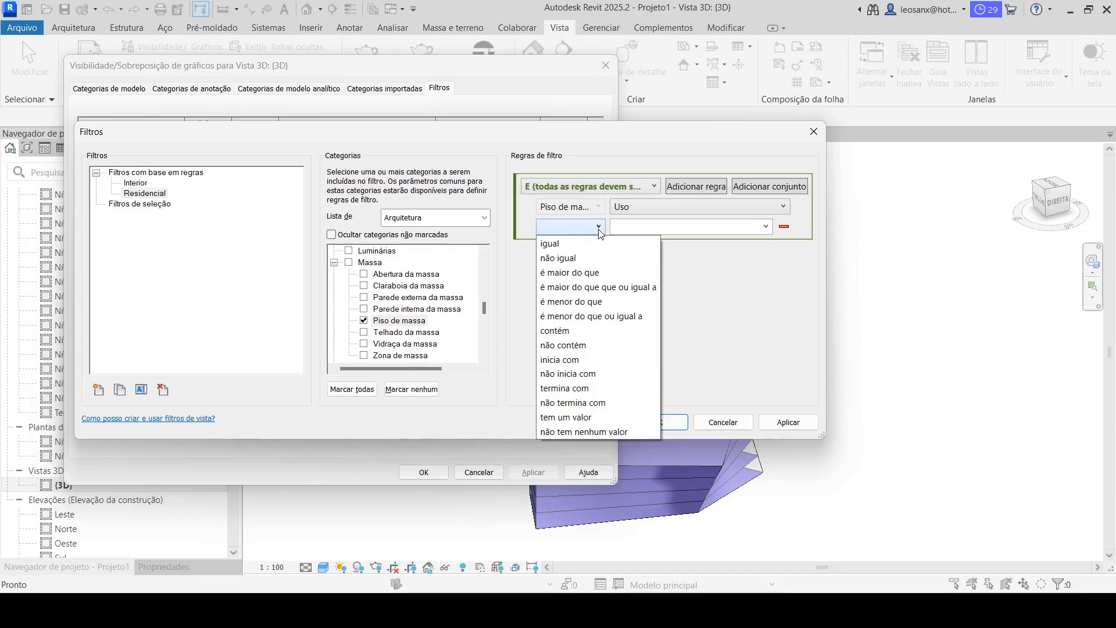
left_click(575, 244)
left_click(766, 226)
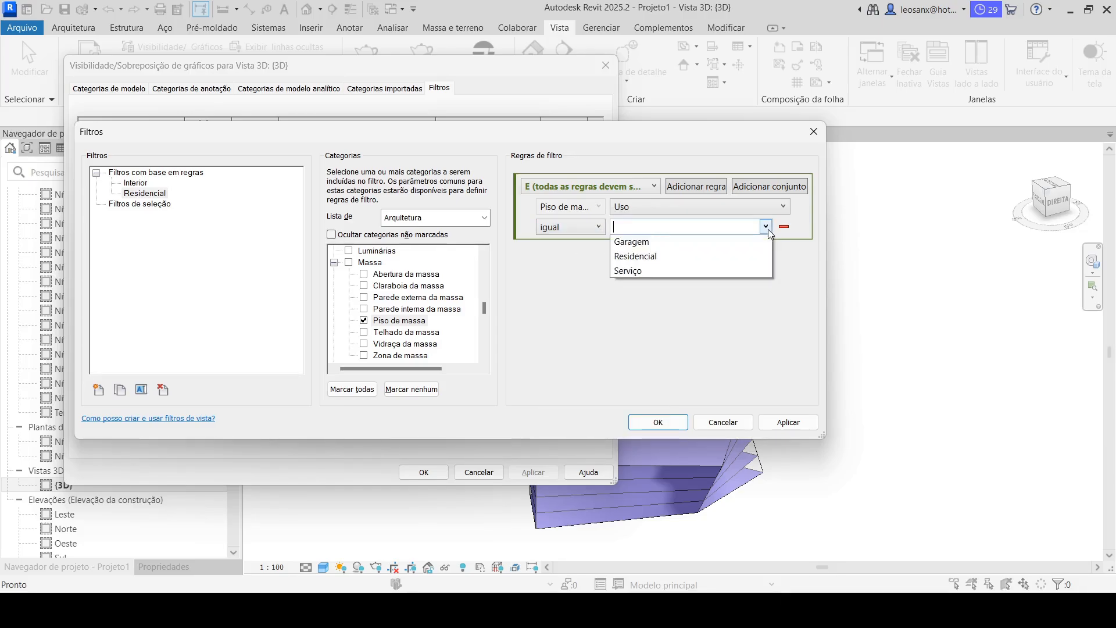
left_click(665, 273)
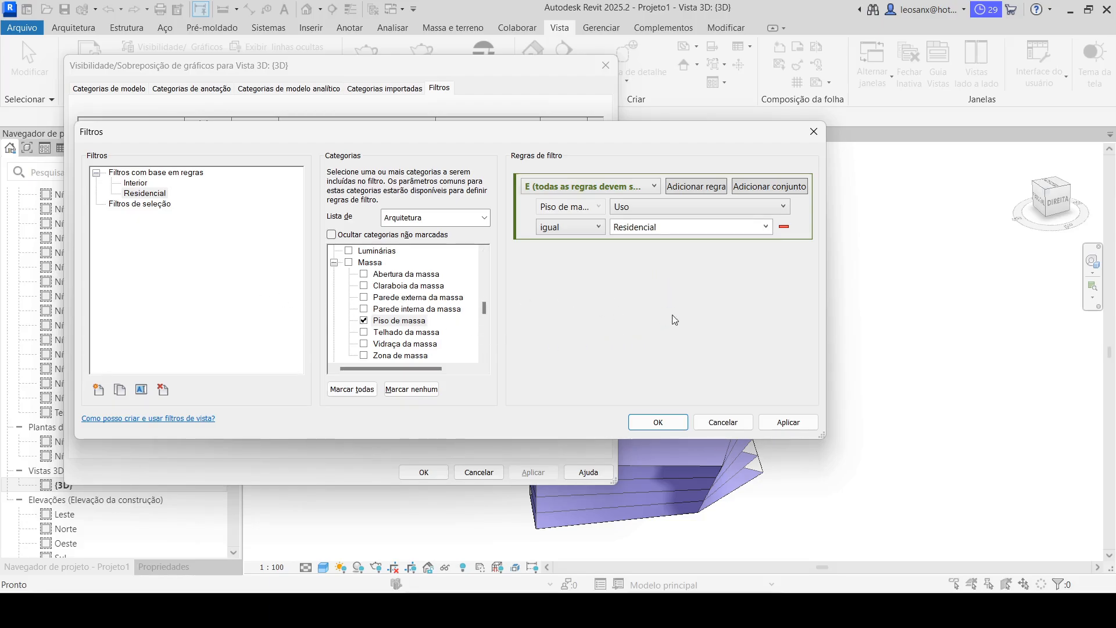
left_click(773, 428)
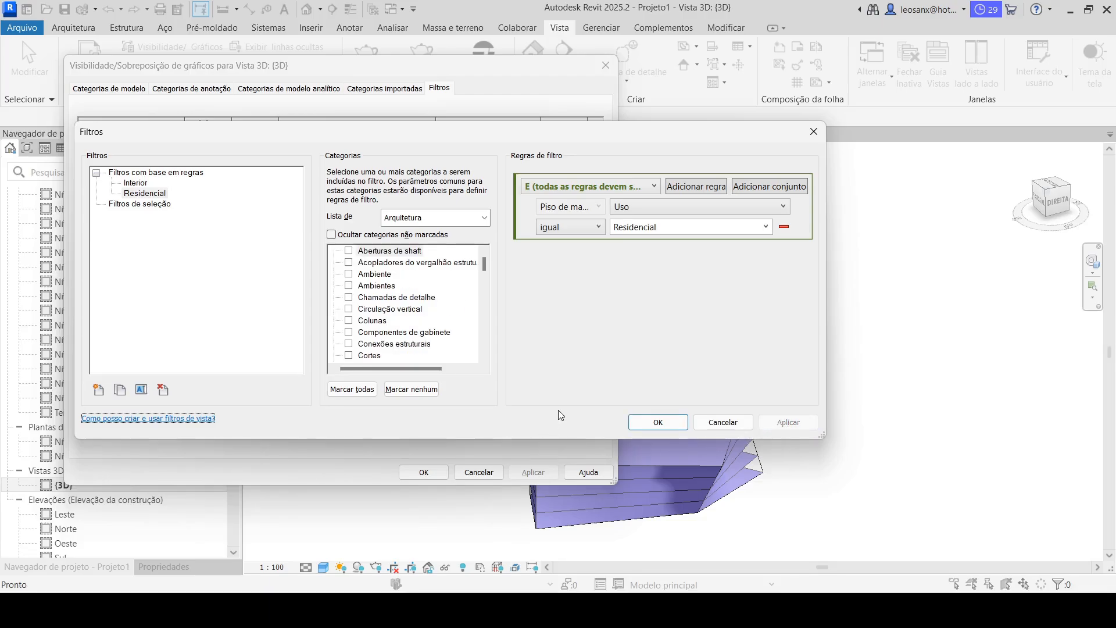
left_click(658, 422)
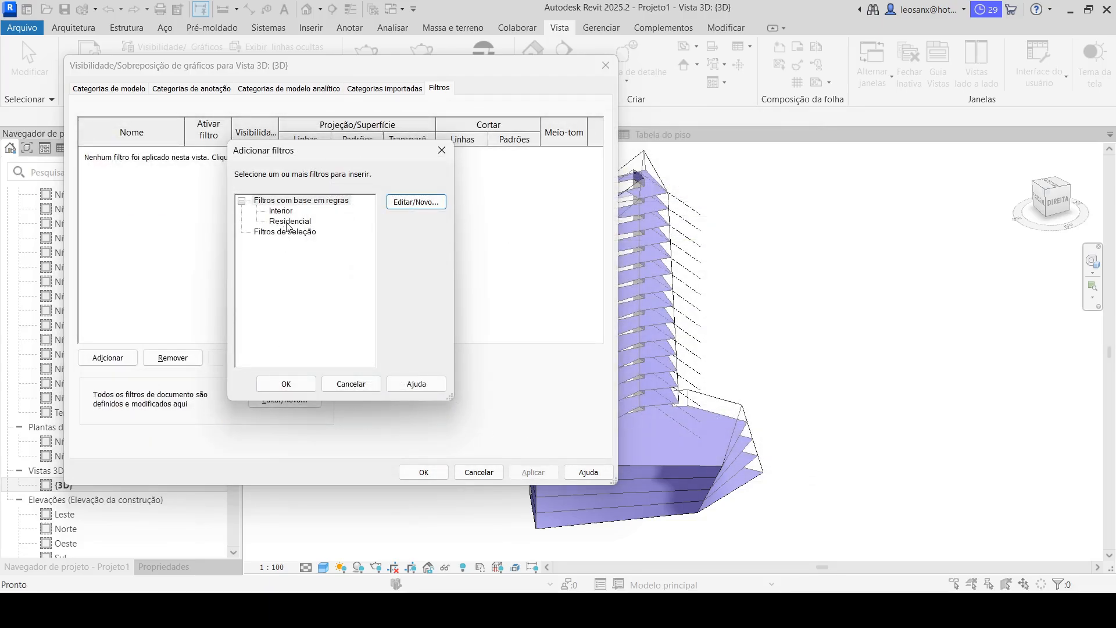
Reopen the filter definitions and create a rule-based filter named Comercial.
left_click(289, 221)
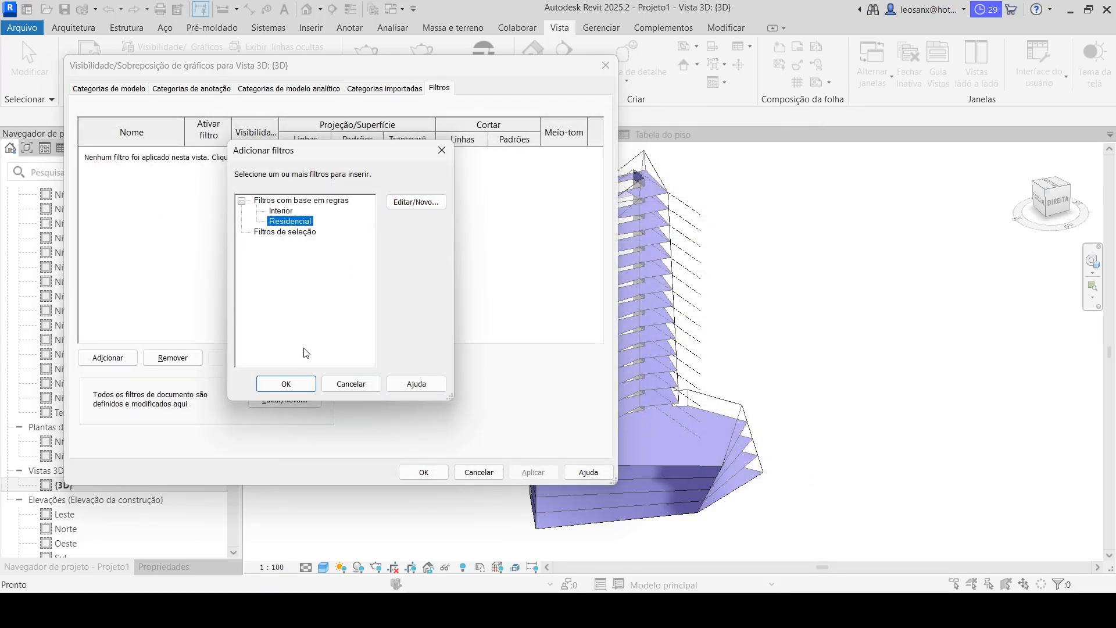
left_click(405, 203)
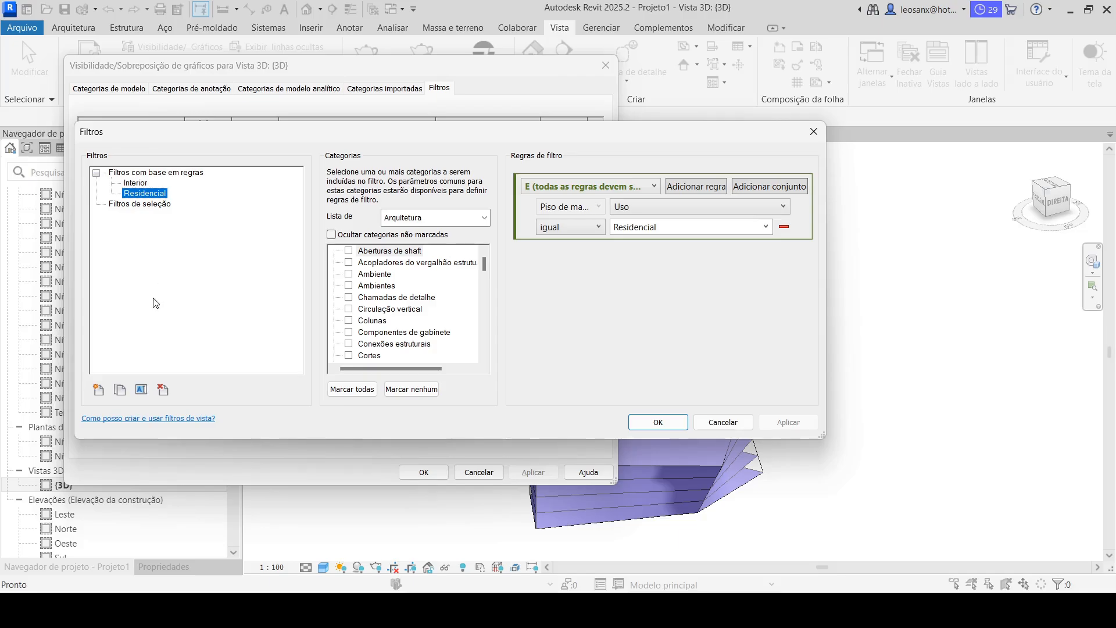
left_click(99, 390)
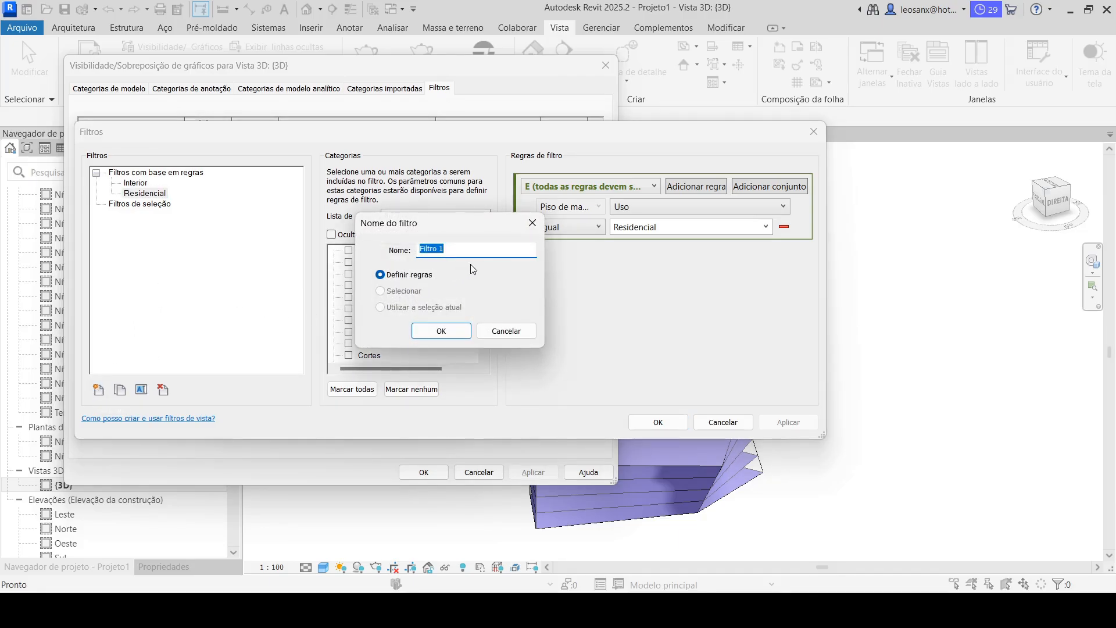
type("Comercial")
left_click(441, 331)
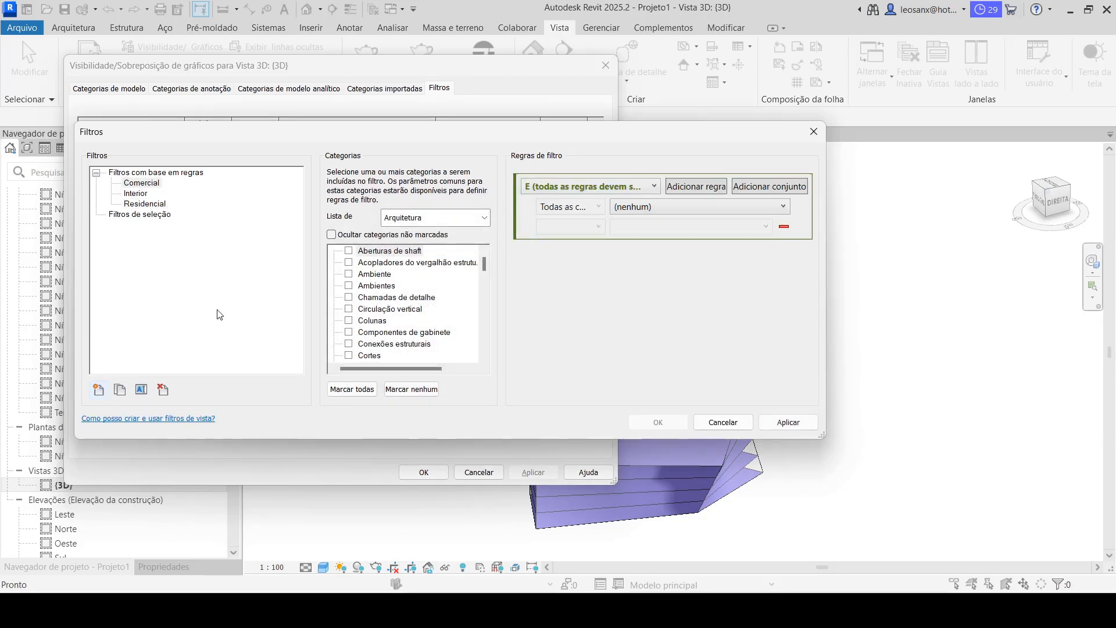
Restrict the Comercial filter to the Piso de massa subcategory of Massa.
left_click(141, 183)
left_click(378, 286)
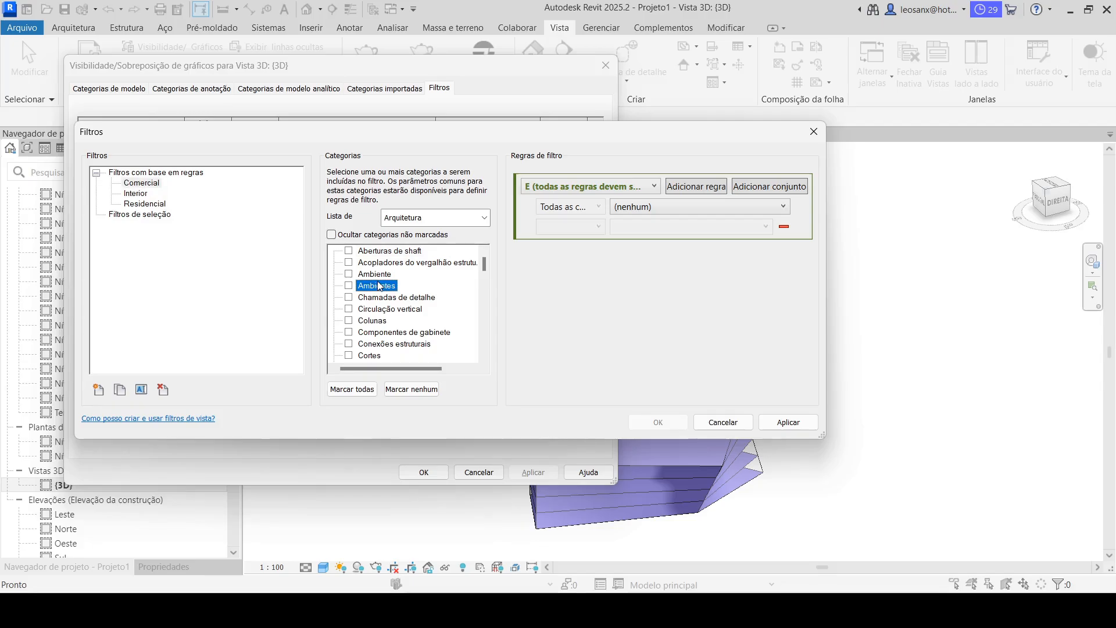
key("m")
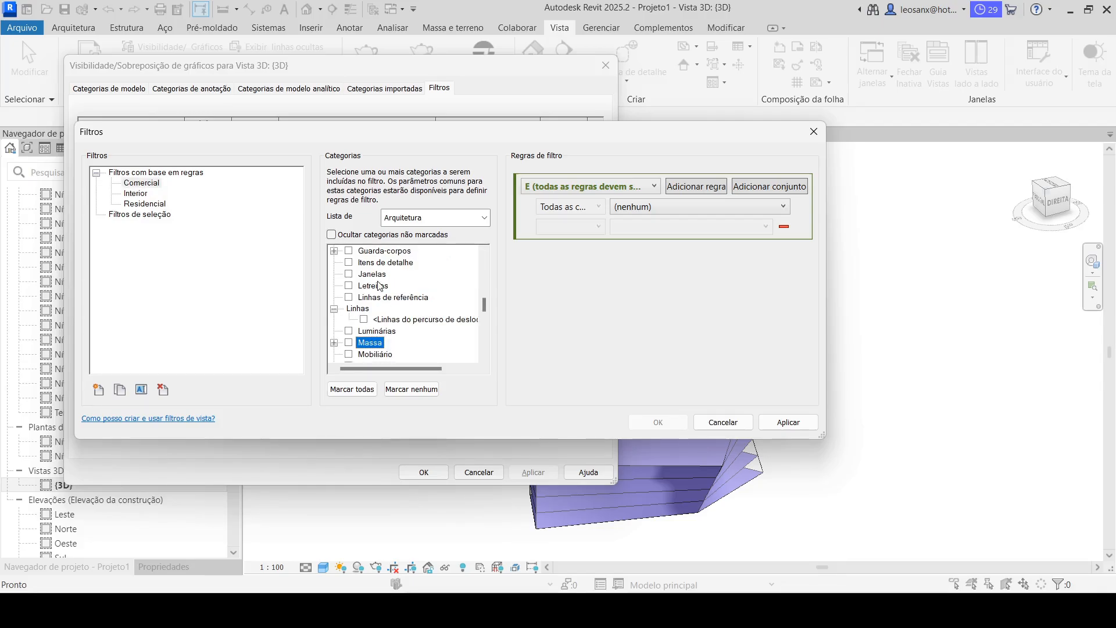
left_click(334, 343)
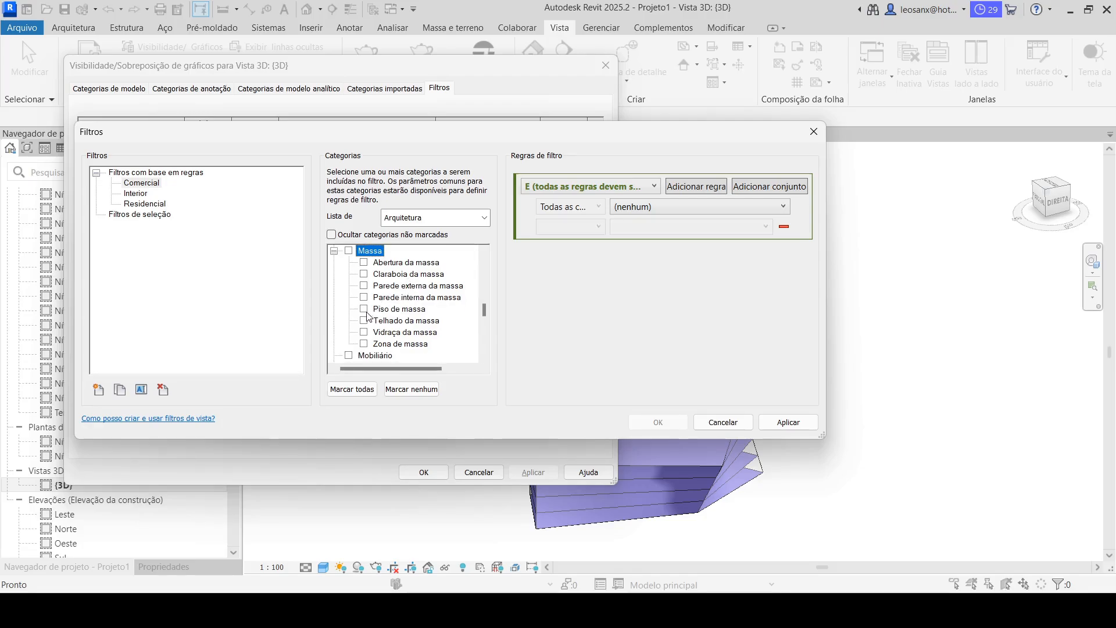
left_click(365, 310)
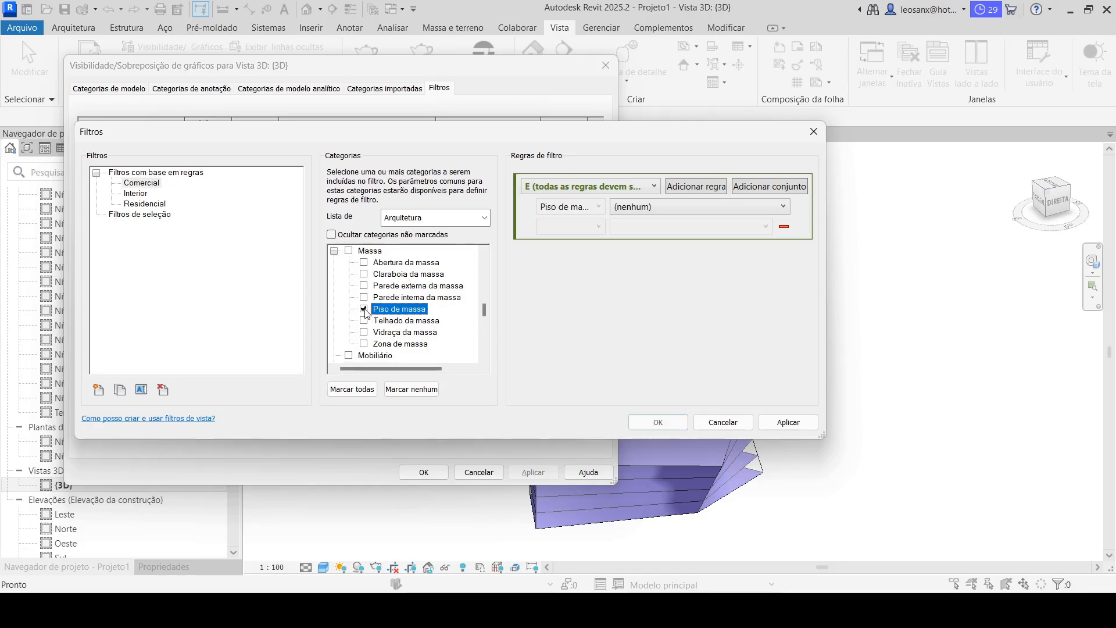
Define the Comercial filter rule as Uso igual Comercial.
left_click(646, 208)
scroll(645, 346, "down", 5)
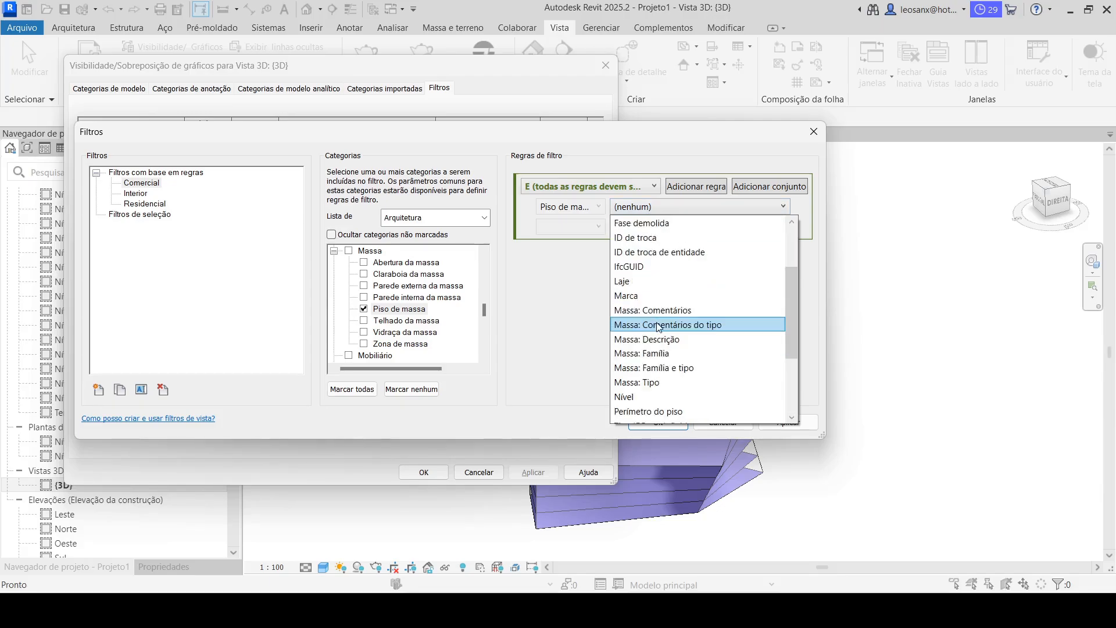
left_click(642, 340)
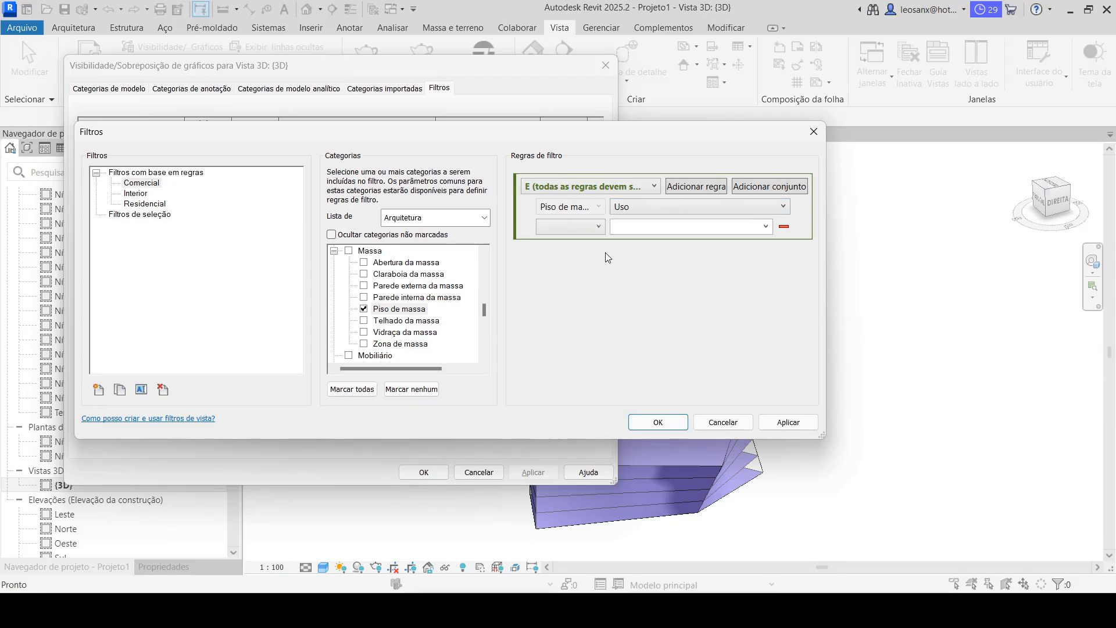
left_click(600, 227)
left_click(564, 245)
left_click(765, 226)
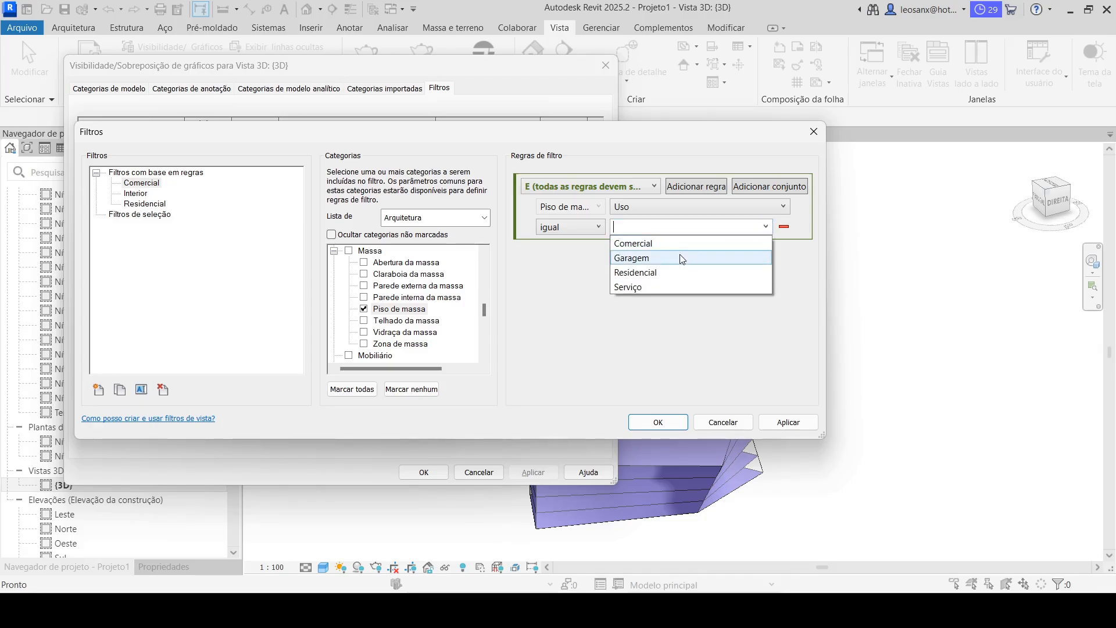
left_click(641, 246)
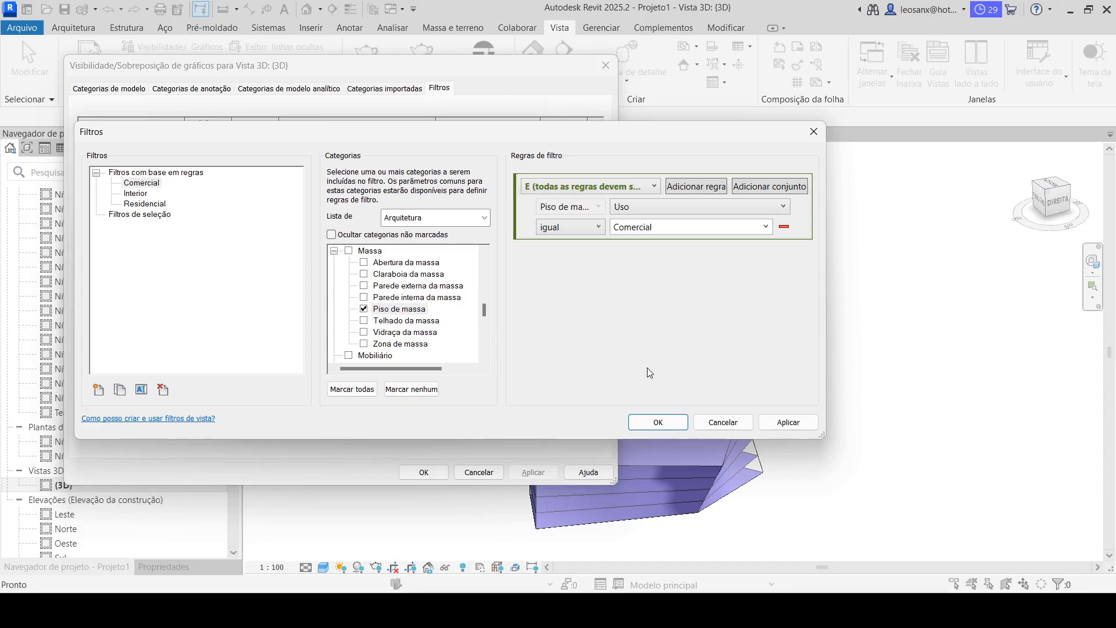
Review the rules of the Residencial, Comercial and Interior filters.
left_click(149, 205)
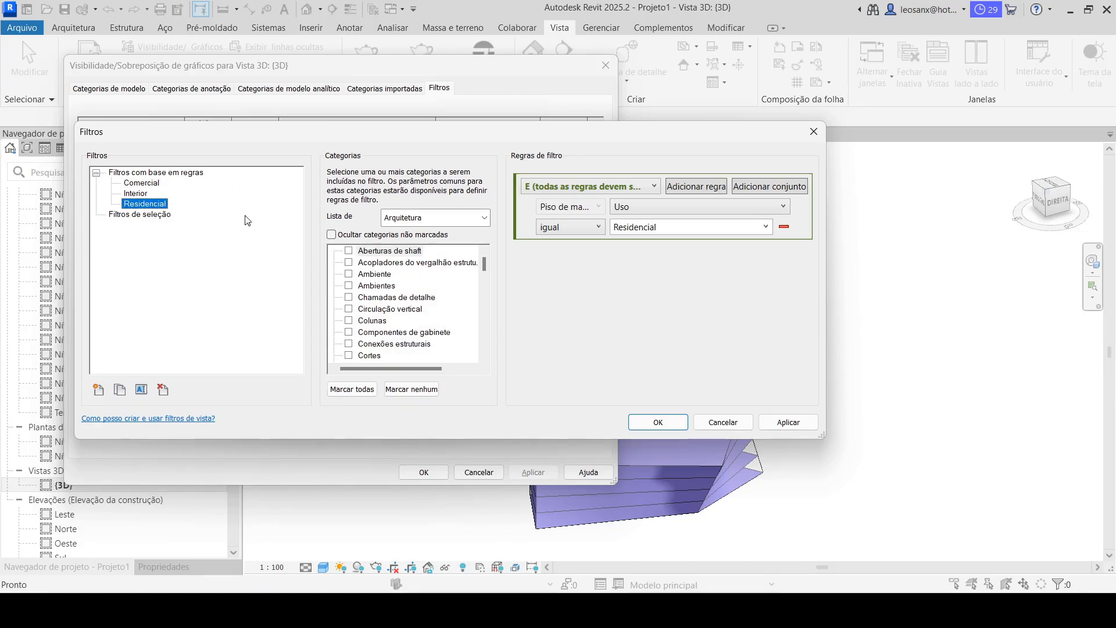
left_click(140, 186)
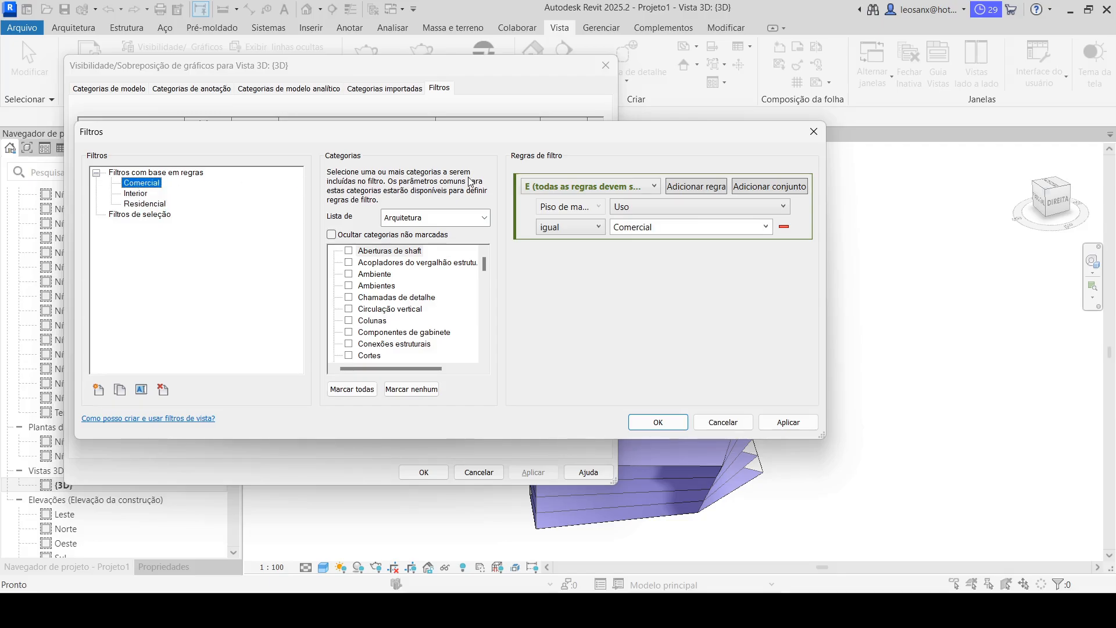
left_click(131, 196)
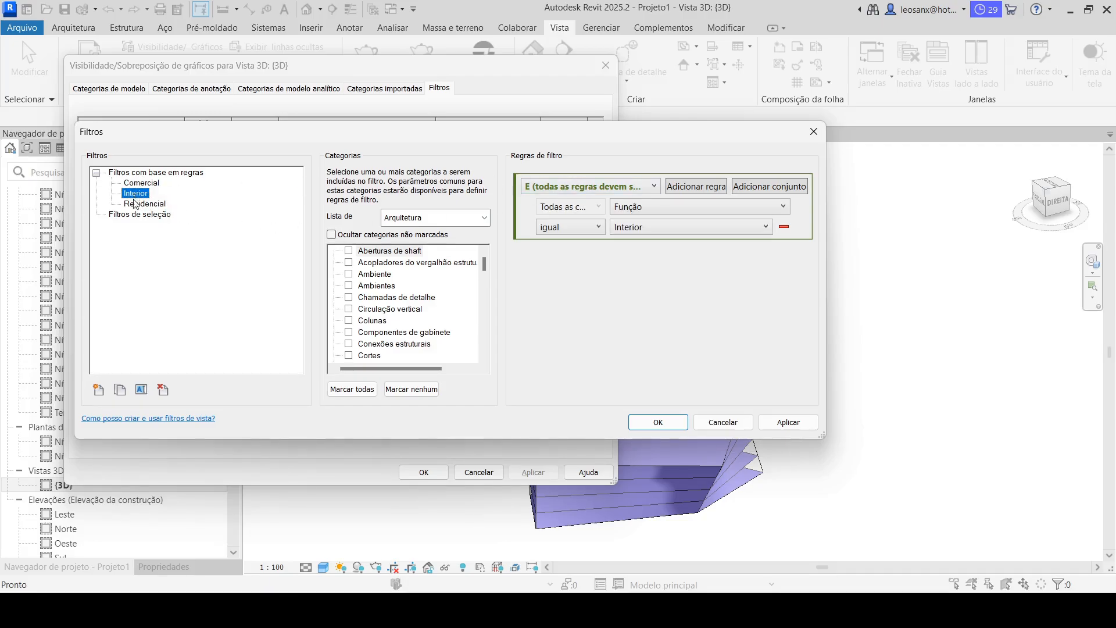
Create a rule-based filter named Serviço.
left_click(145, 204)
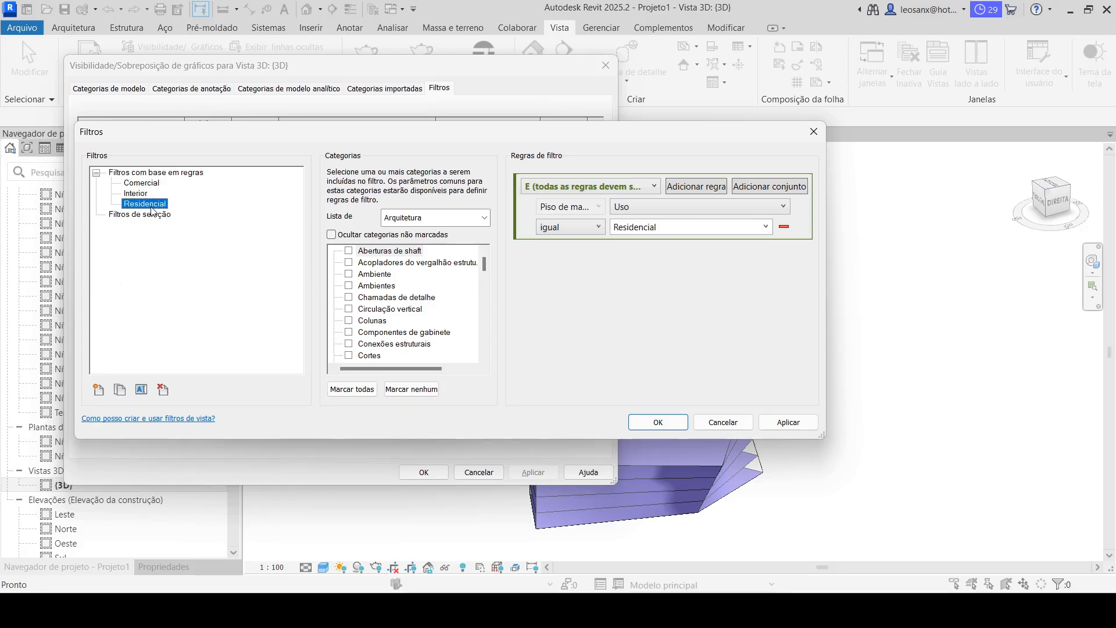
left_click(99, 389)
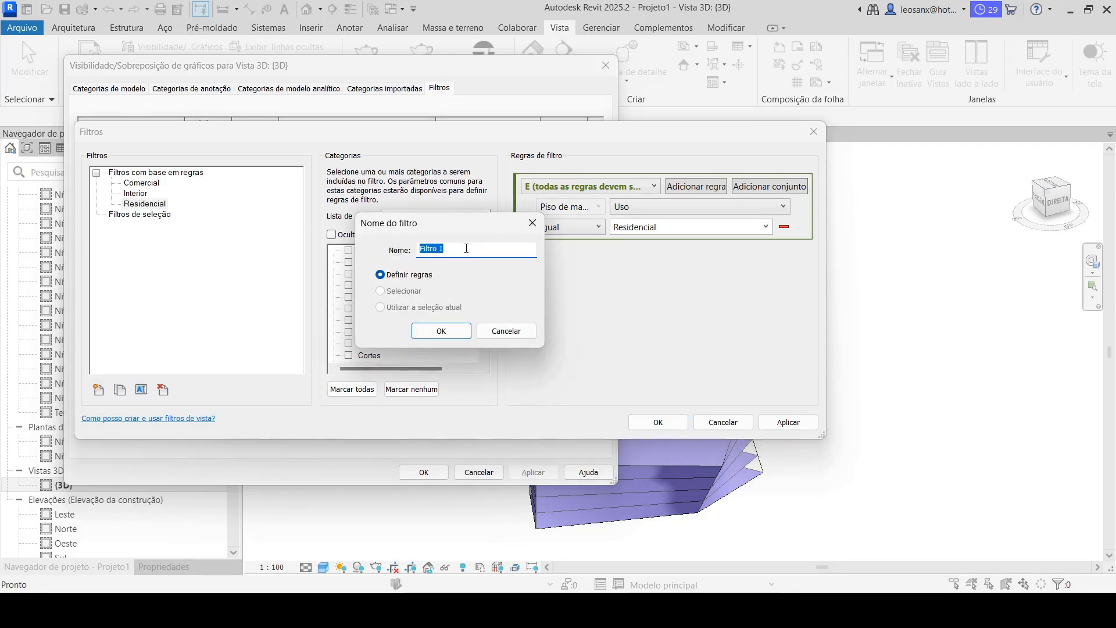
type("Serviço")
left_click(441, 330)
left_click(138, 215)
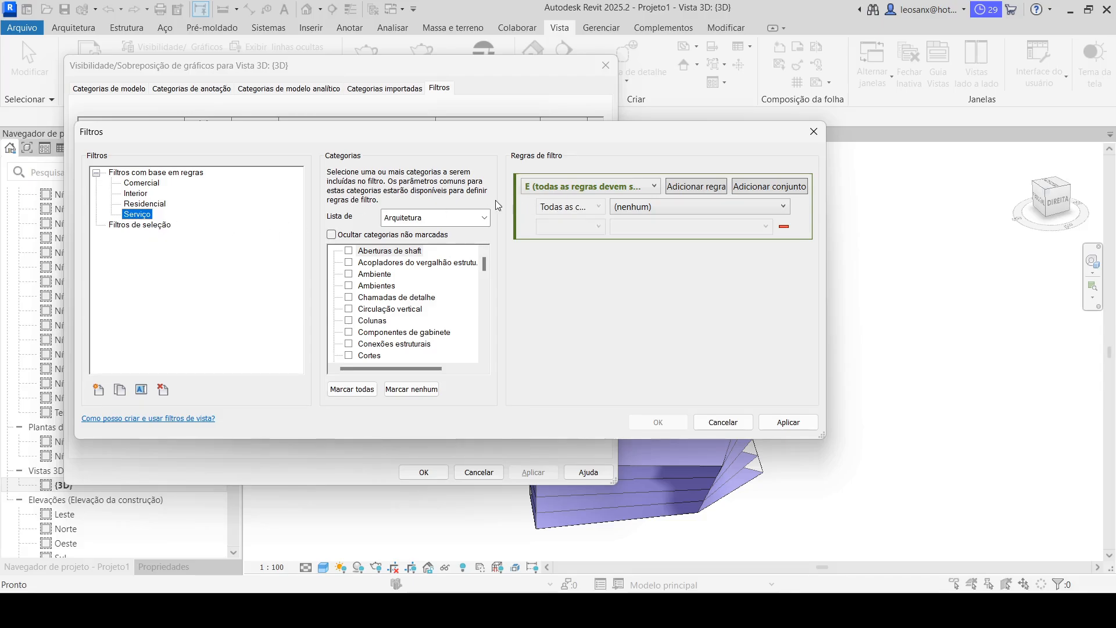
Restrict the Serviço filter to the Piso de massa subcategory of Massa.
left_click(360, 298)
key("m")
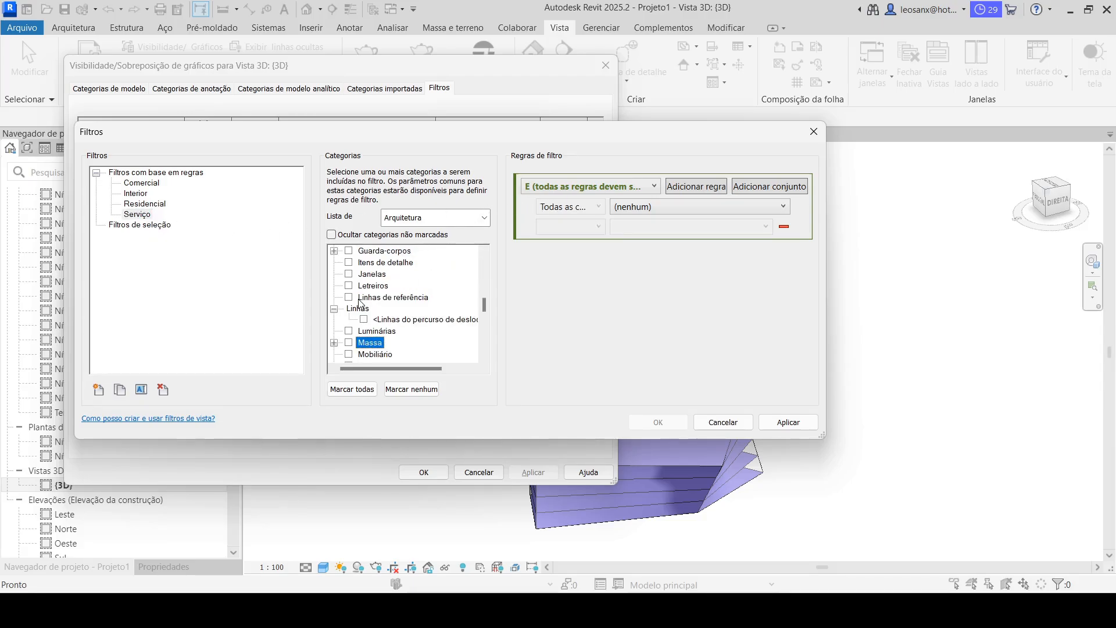
left_click(334, 342)
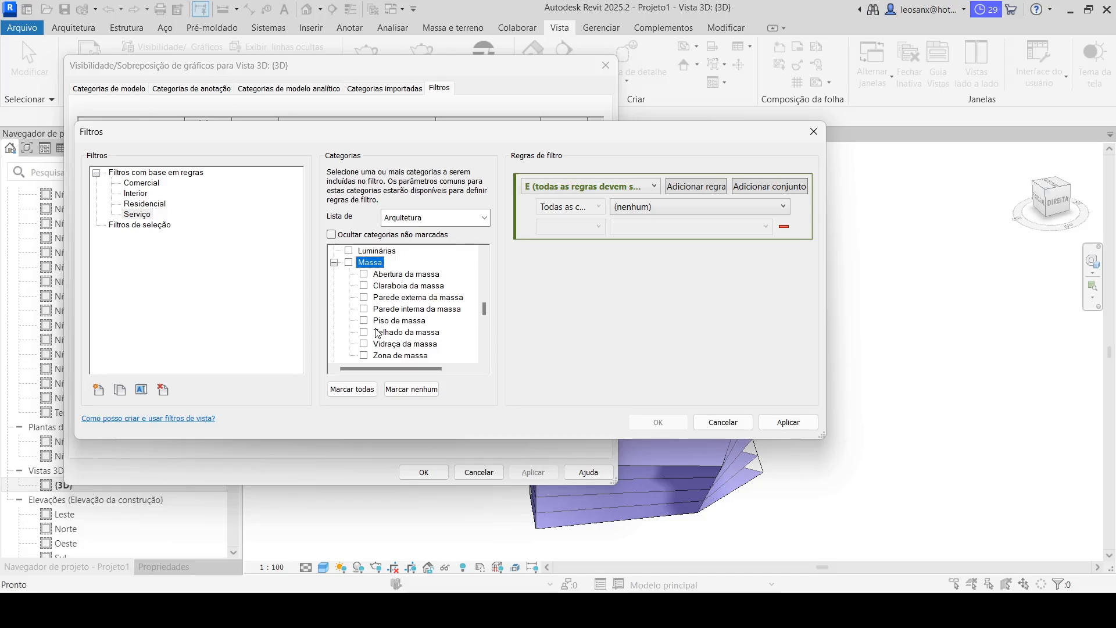
left_click(364, 308)
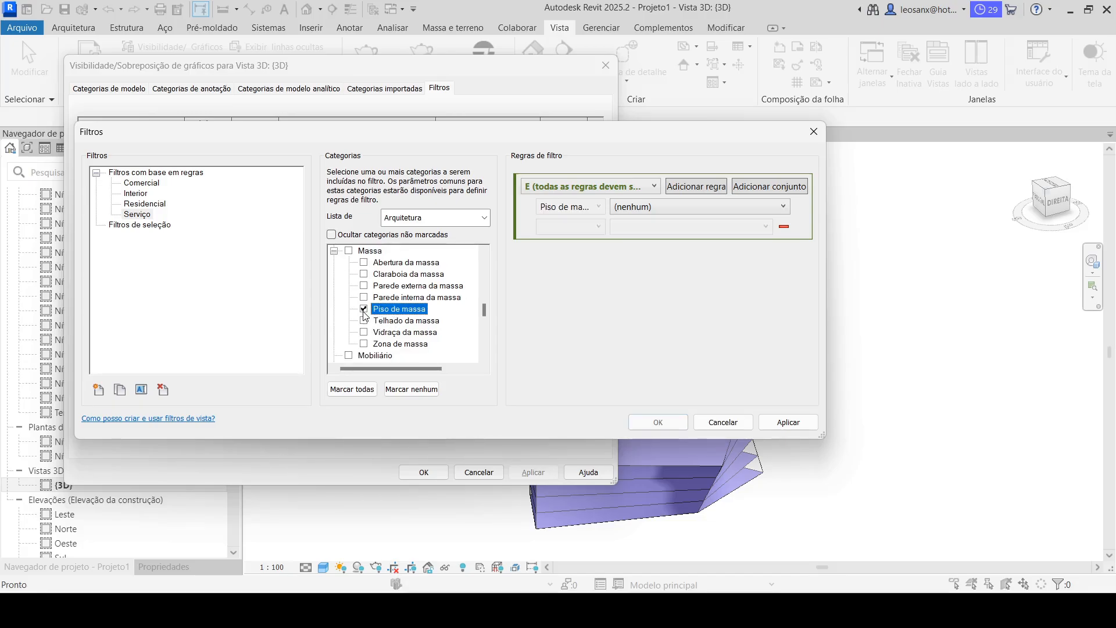
Define the Serviço filter rule as Uso igual Serviço.
left_click(620, 208)
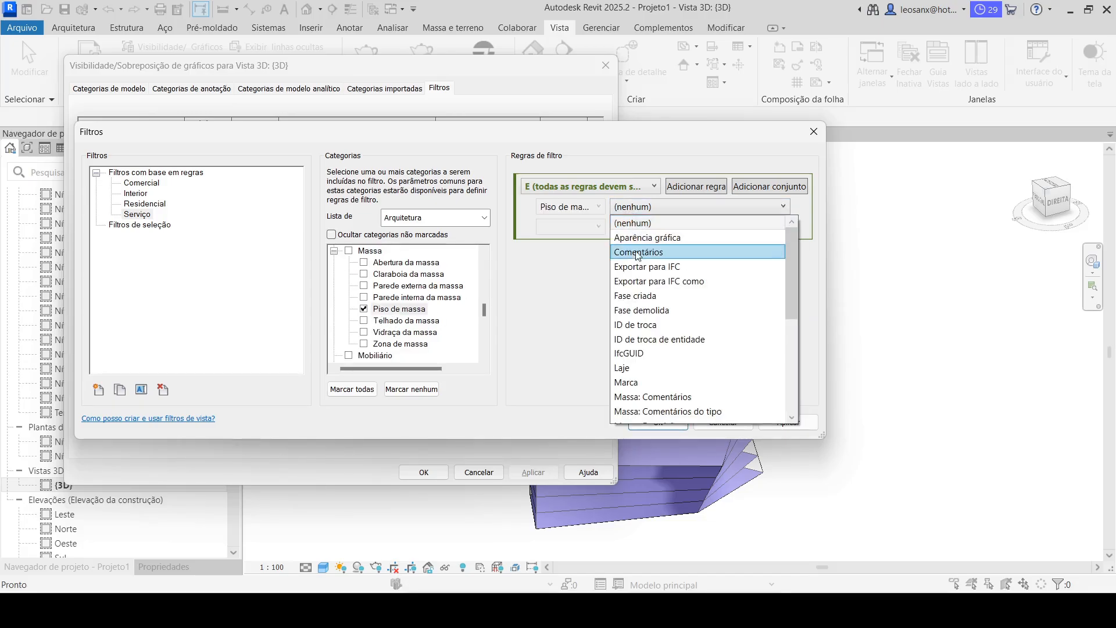
scroll(639, 330, "down", 3)
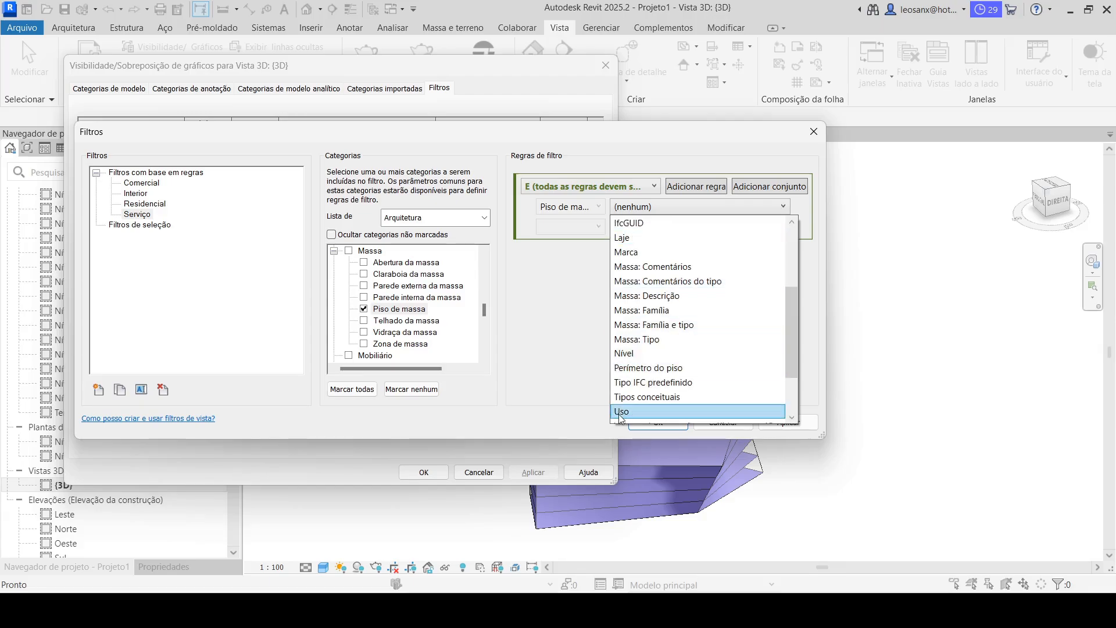
left_click(624, 411)
left_click(595, 226)
scroll(581, 291, "up", 4)
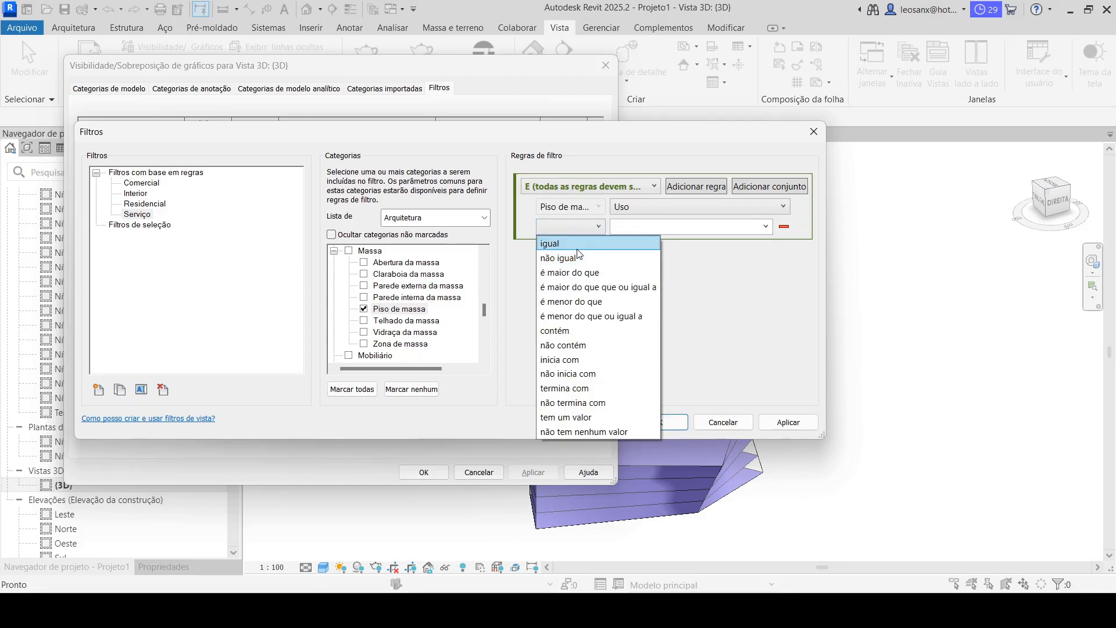
left_click(576, 241)
left_click(765, 227)
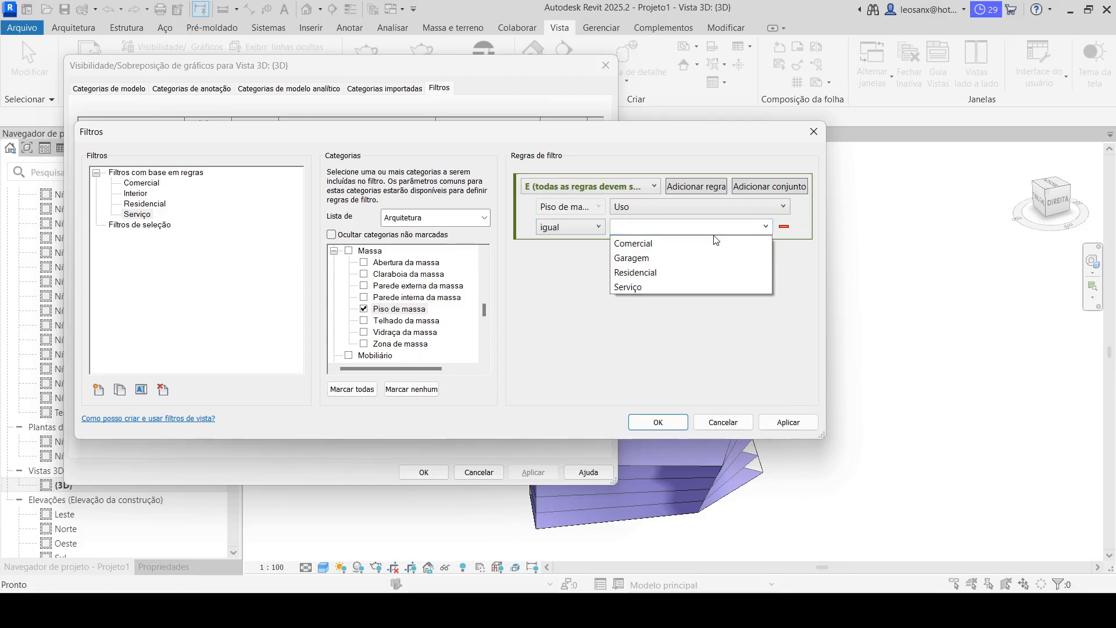
left_click(637, 285)
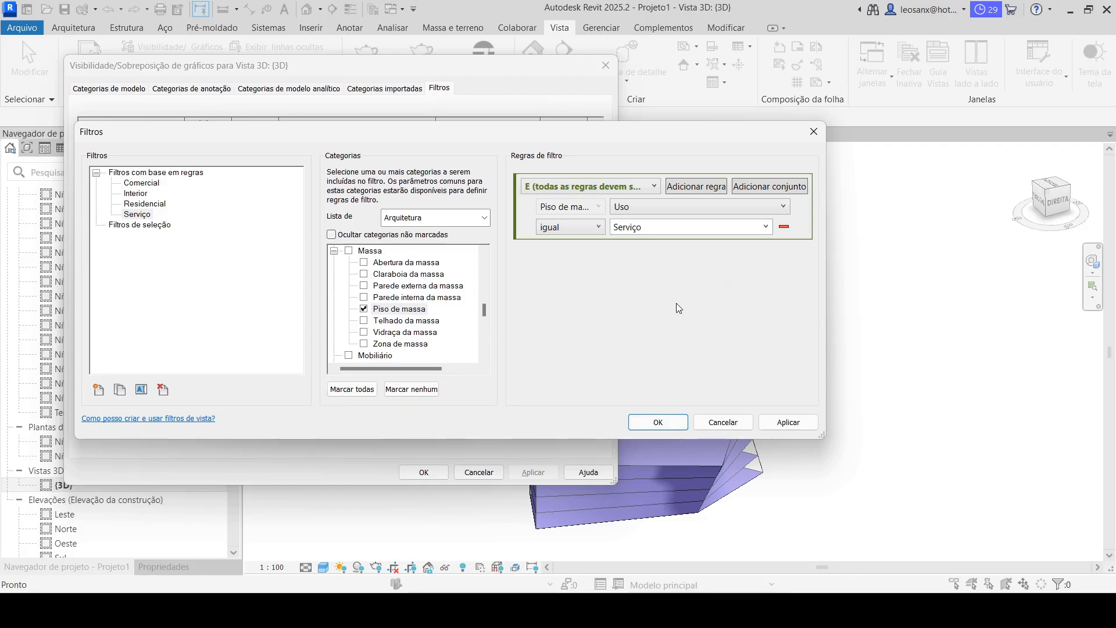
Create another rule-based filter named Garagem.
left_click(179, 279)
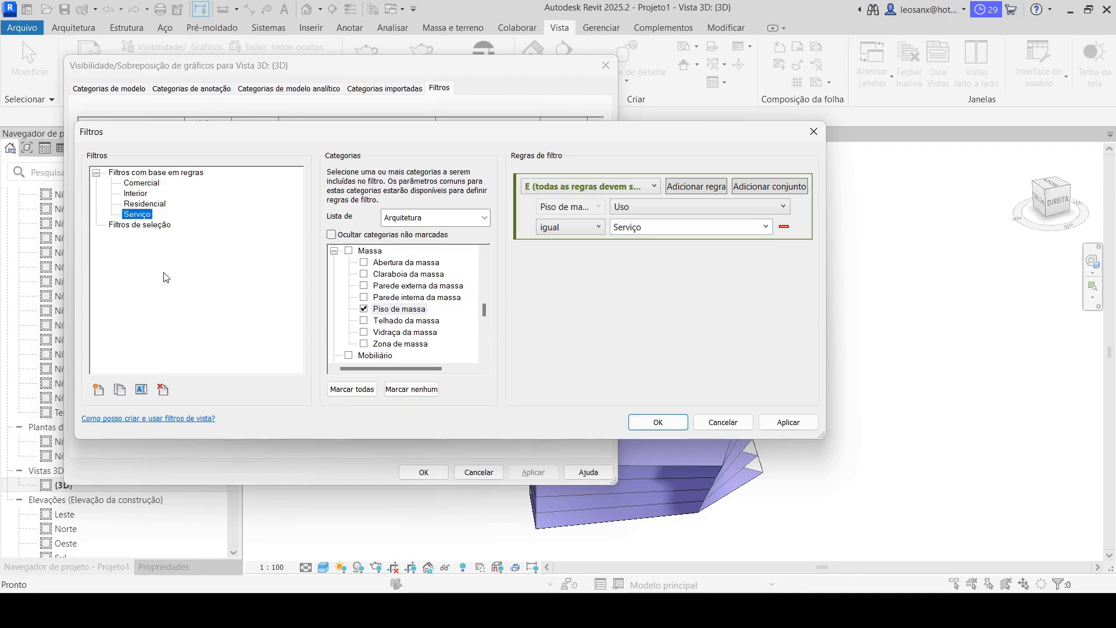
left_click(98, 389)
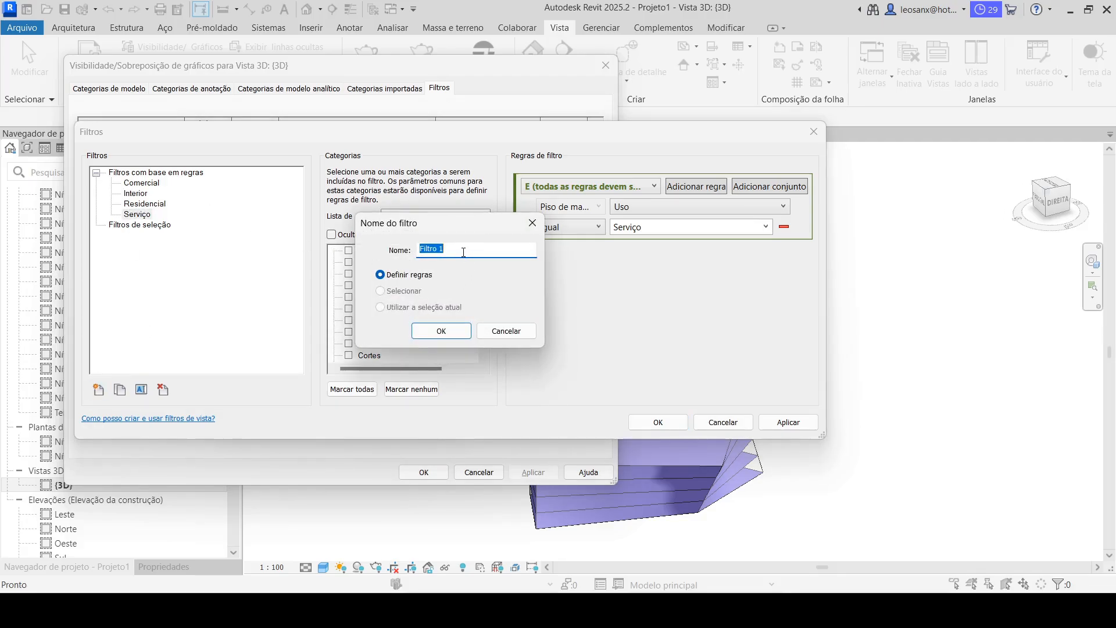
type("Garagem")
left_click(450, 331)
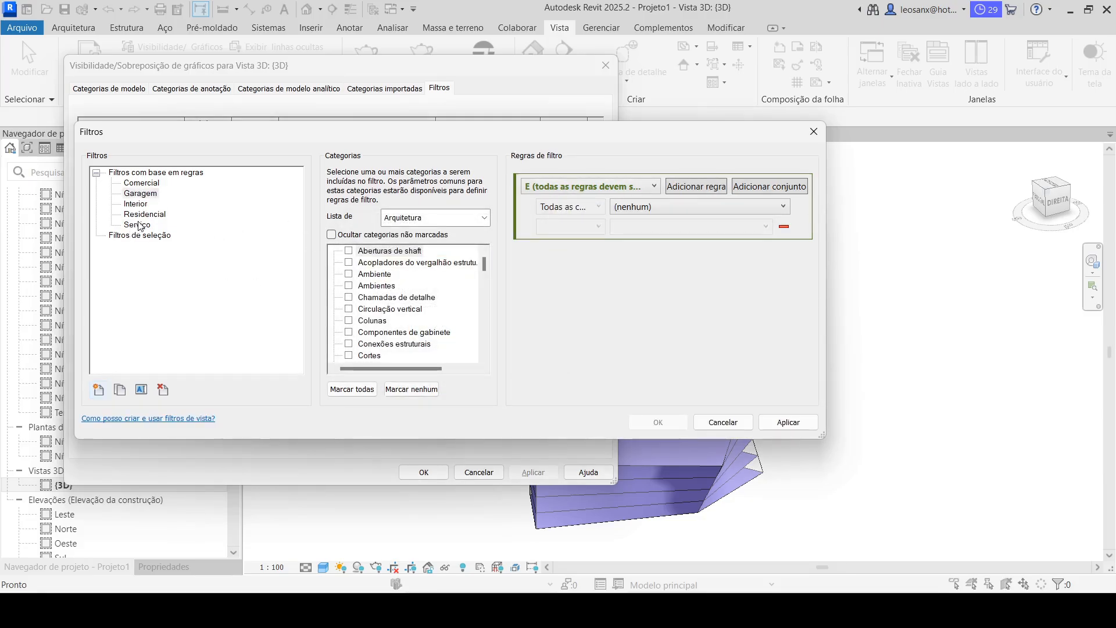
Restrict the Garagem filter to the Piso de massa subcategory of Massa.
left_click(144, 195)
left_click(374, 310)
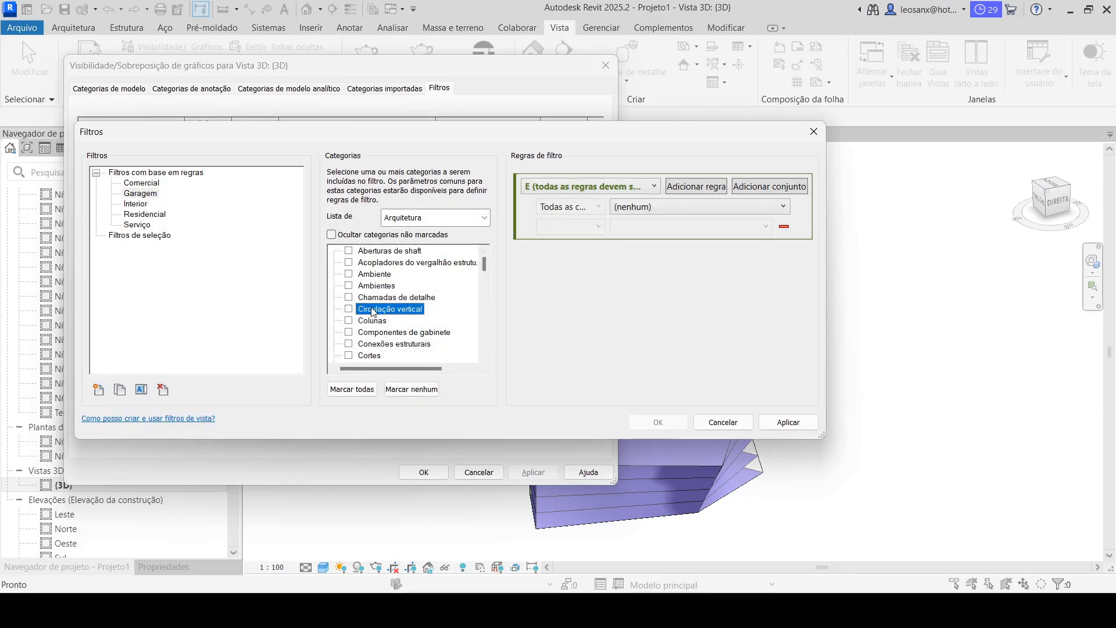
key("m")
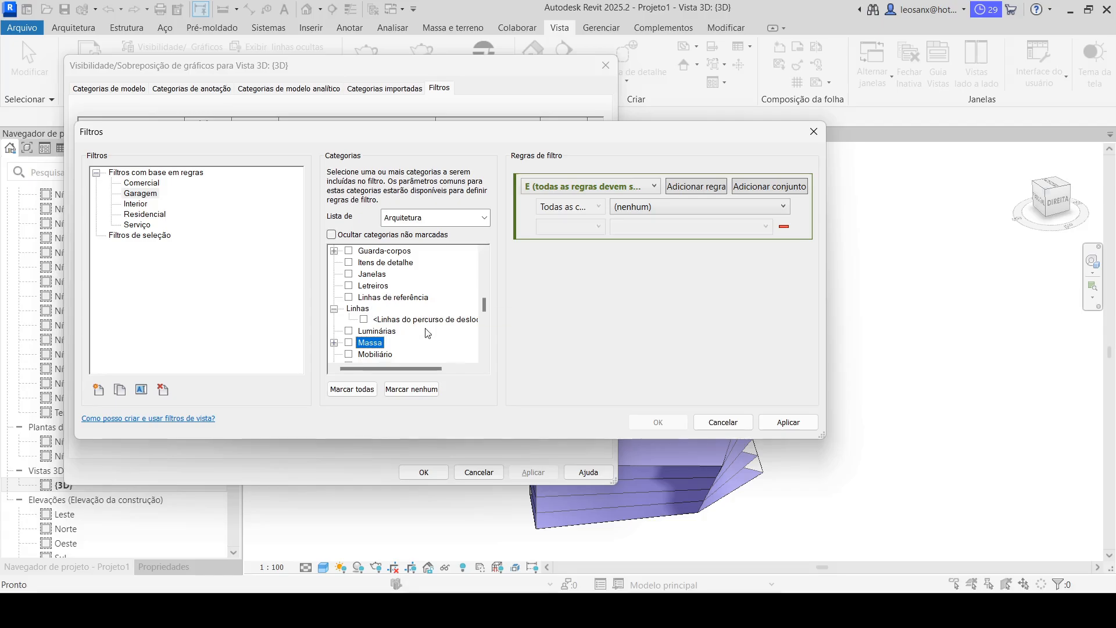
left_click(334, 342)
left_click(363, 320)
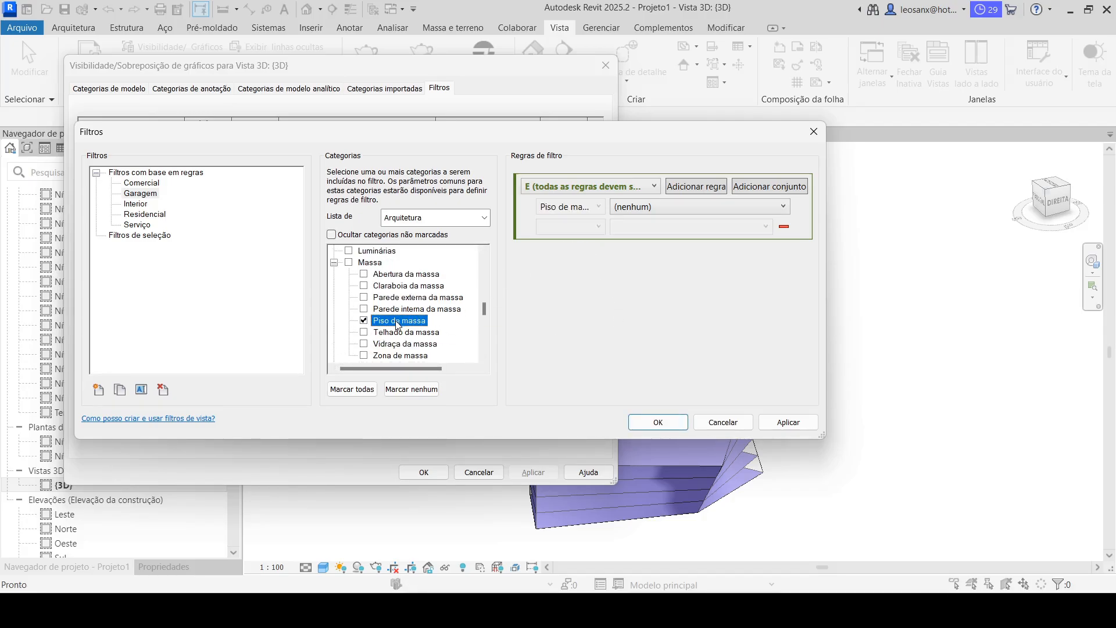
Define the Garagem filter rule as Uso igual Garagem, and apply and close the filter definitions.
left_click(688, 208)
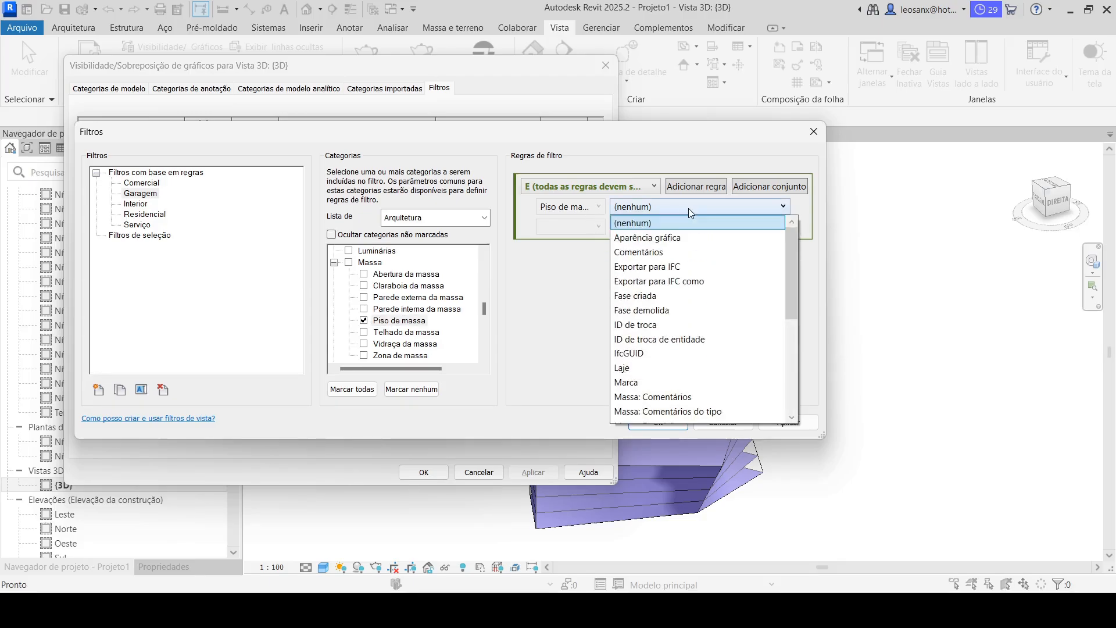
scroll(644, 348, "down", 5)
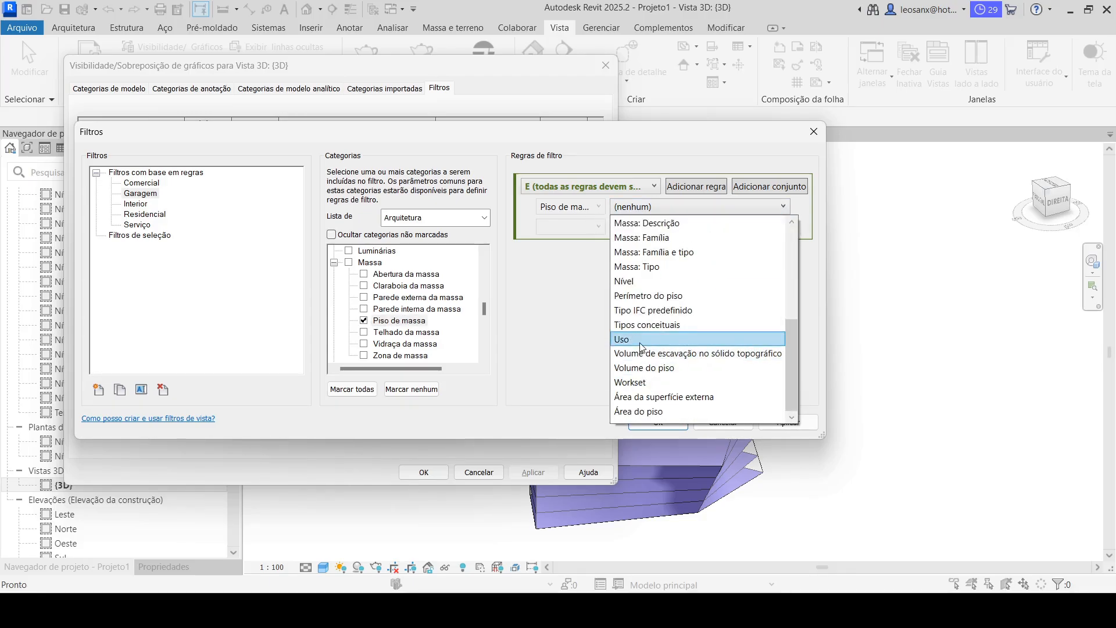
left_click(639, 340)
left_click(598, 226)
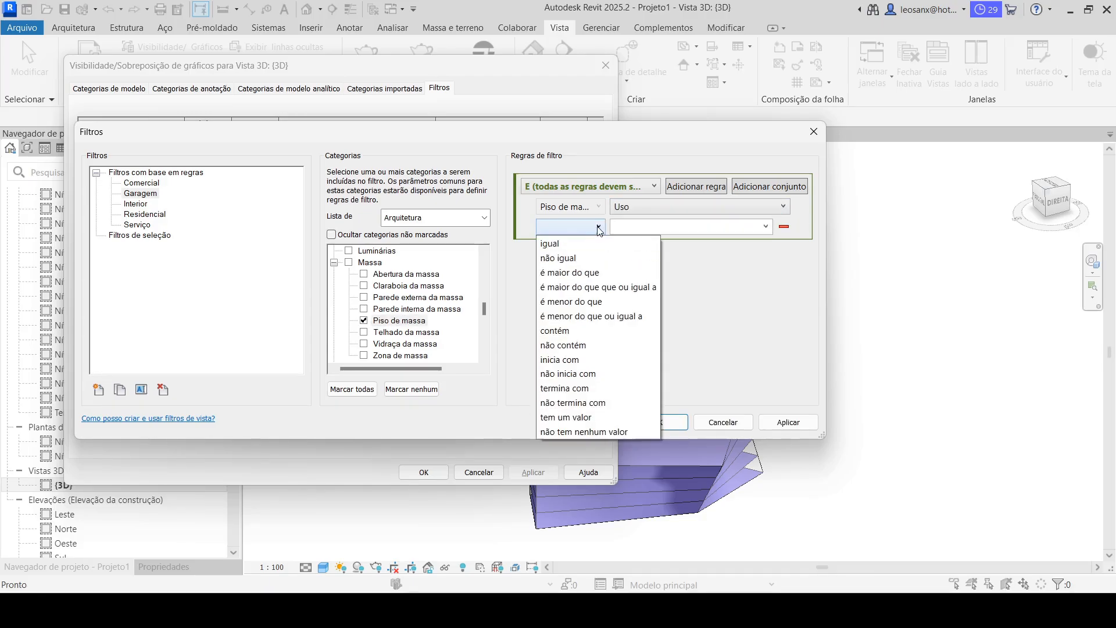
left_click(567, 244)
left_click(764, 226)
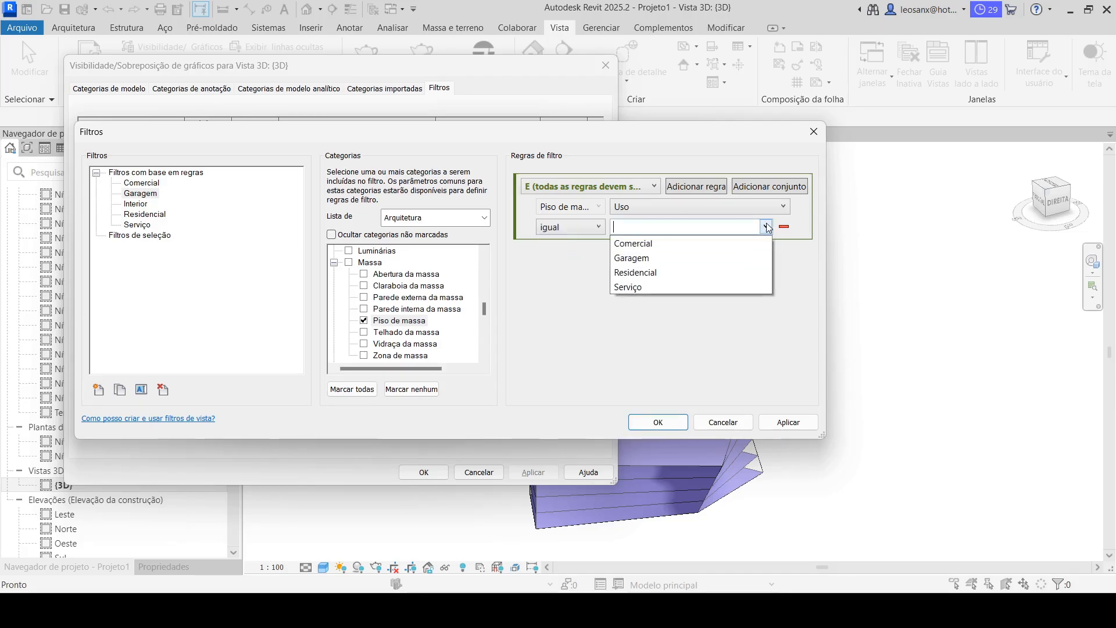
left_click(652, 261)
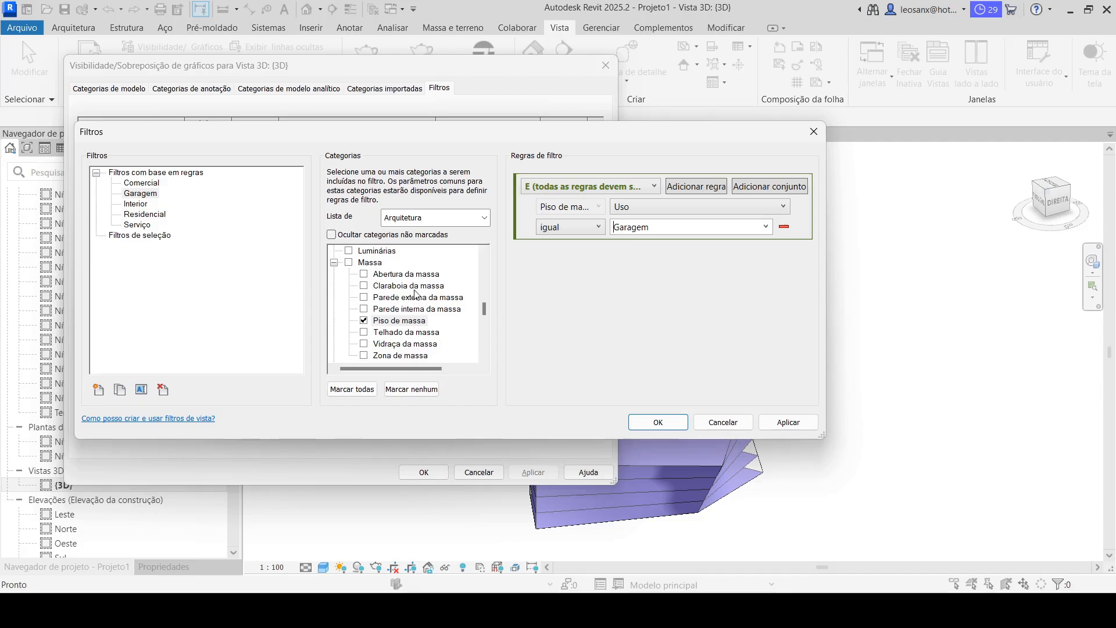
left_click(765, 422)
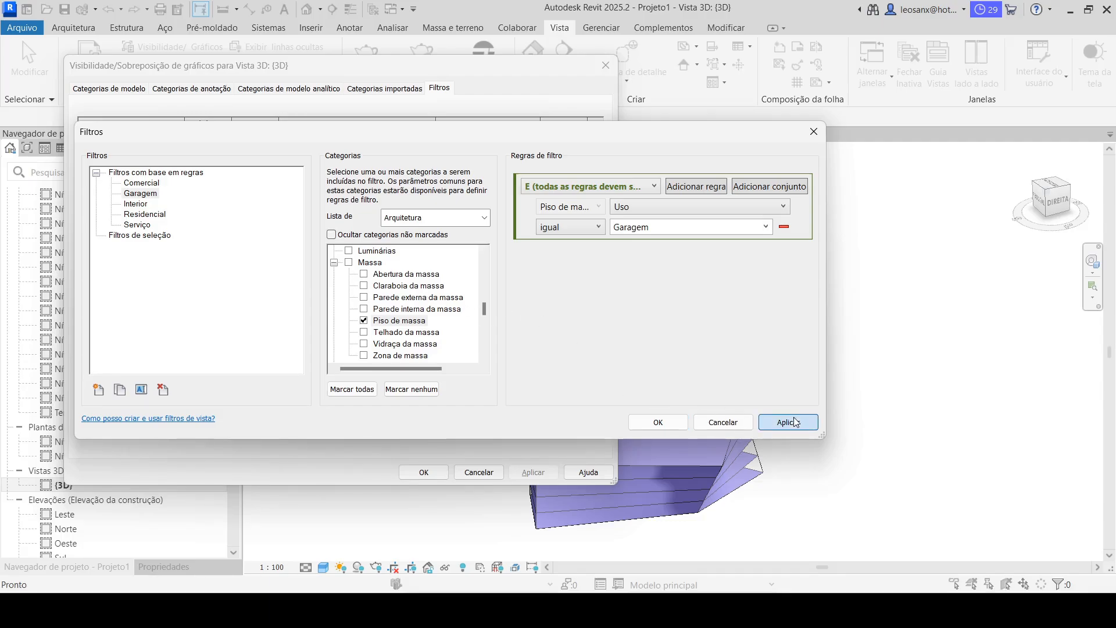
left_click(648, 425)
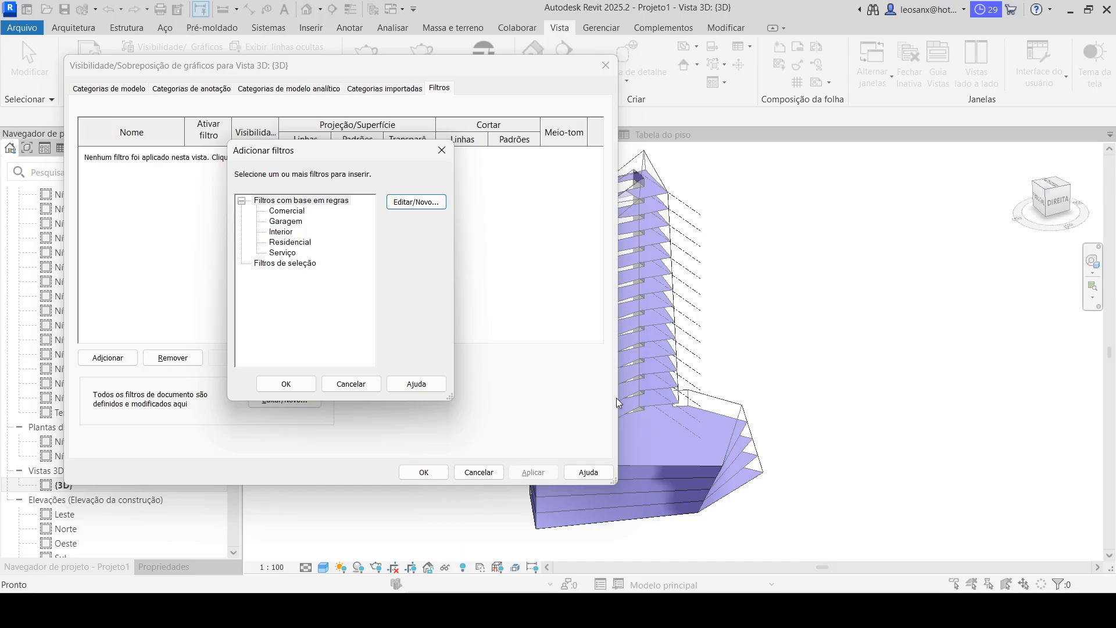
Add the Serviço filter to the 3D view's visibility and graphics overrides.
left_click(293, 212)
left_click(290, 221)
left_click(289, 232)
left_click(290, 252)
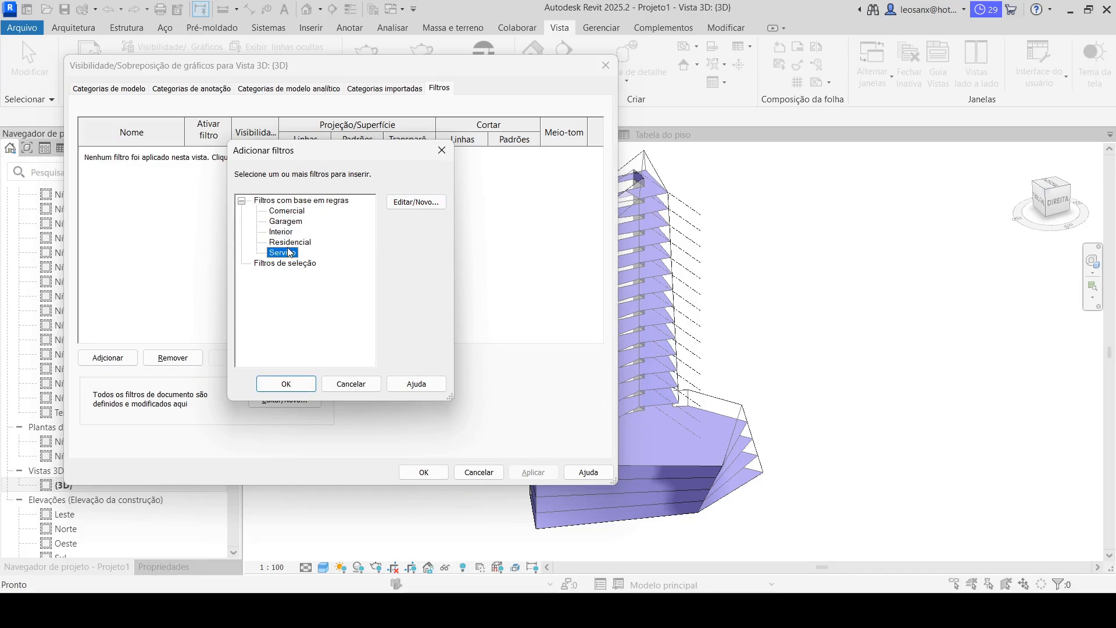
left_click(303, 385)
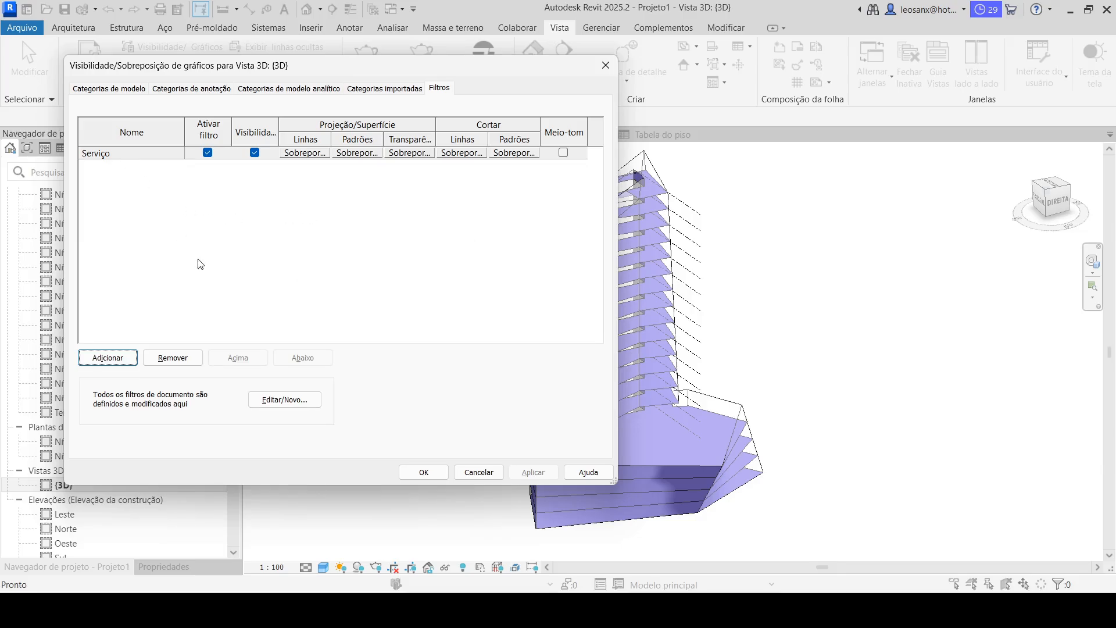
left_click(415, 272)
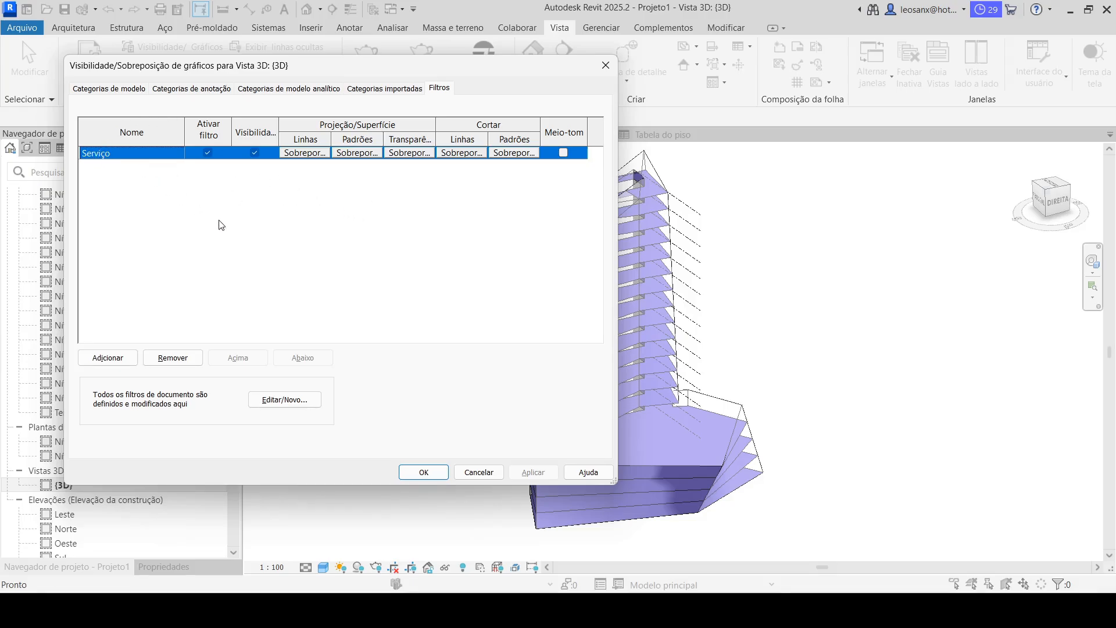
Add the Comercial, Garagem and Residencial filters to the 3D view together, leaving out Interior.
left_click(117, 356)
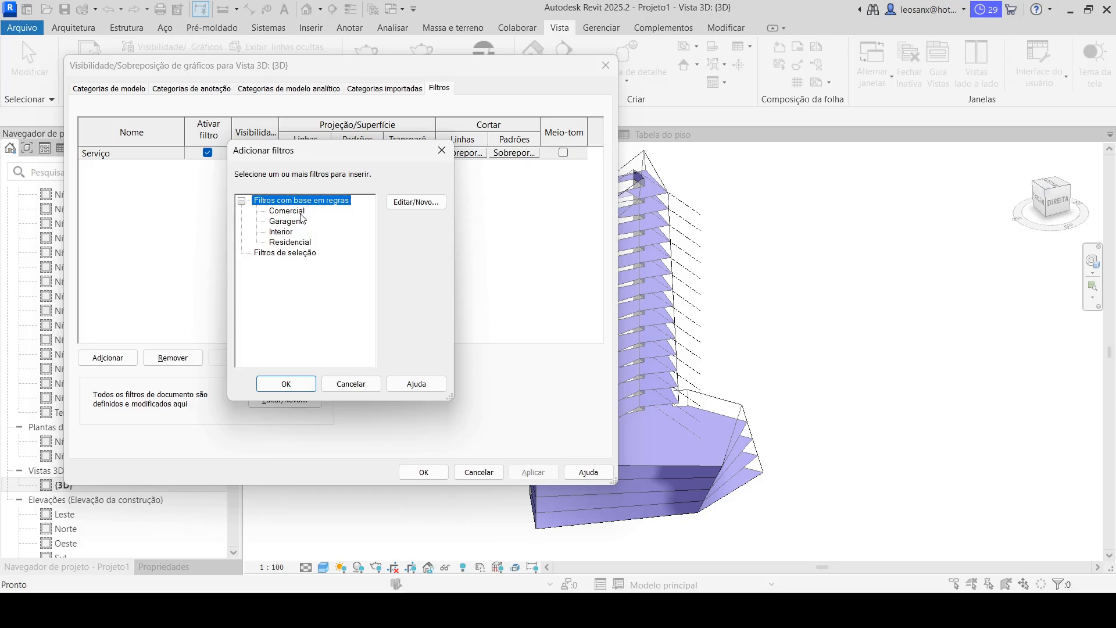
left_click(297, 212)
left_click(294, 222, "ctrl")
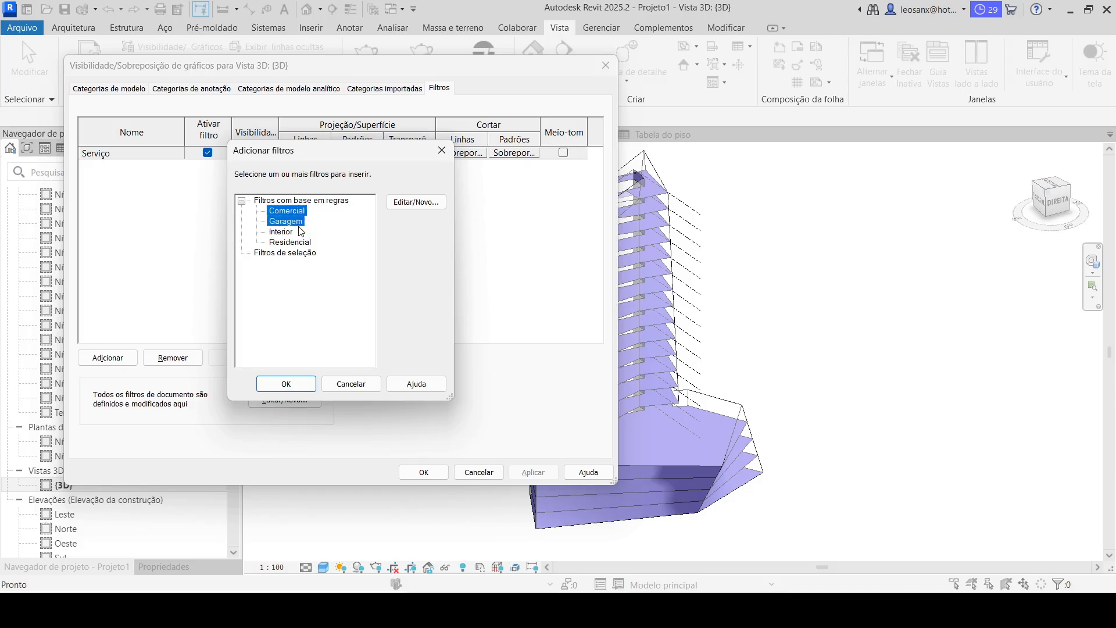
left_click(300, 243, "ctrl")
left_click(293, 242, "ctrl")
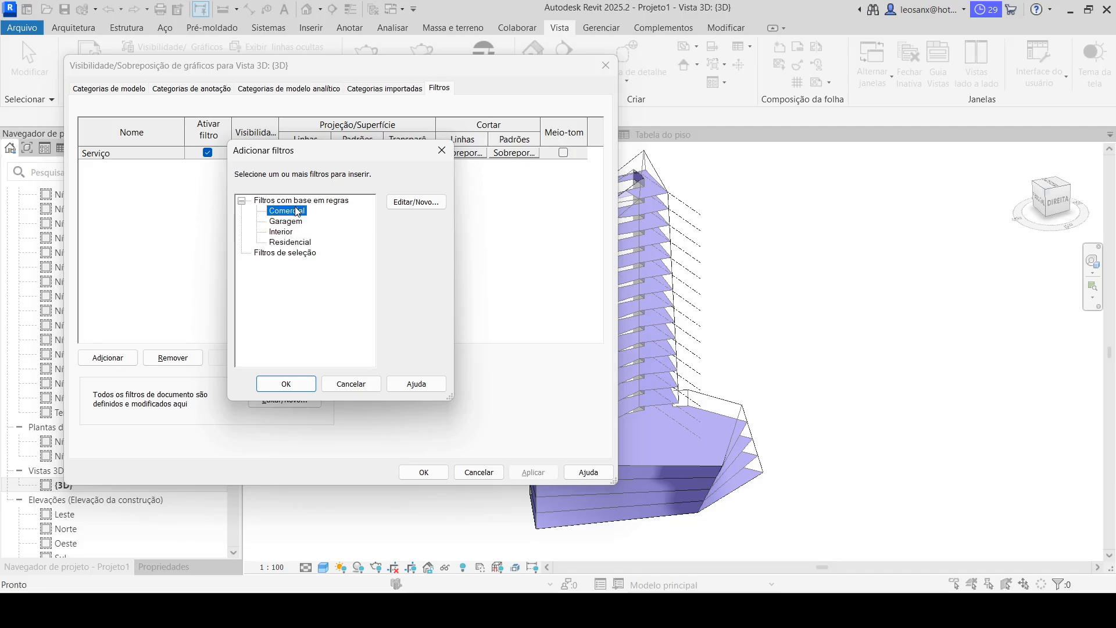
left_click(298, 242, "ctrl")
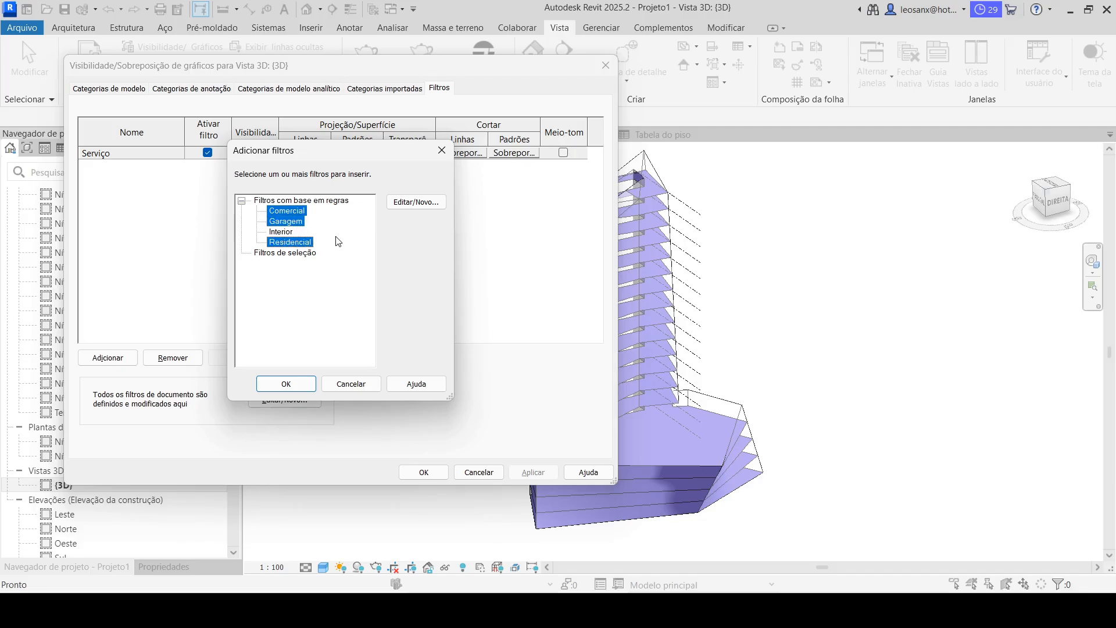
left_click(294, 383)
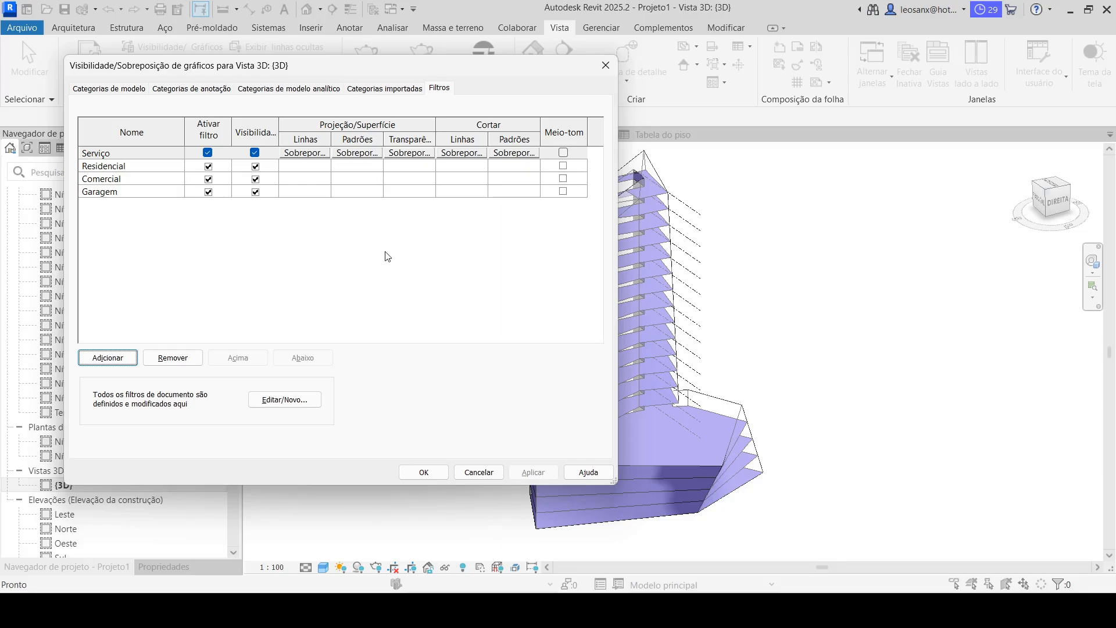
Override the Serviço filter's projection/surface foreground pattern with Preenchimento sólido in color RGB 128-128-255.
left_click(279, 274)
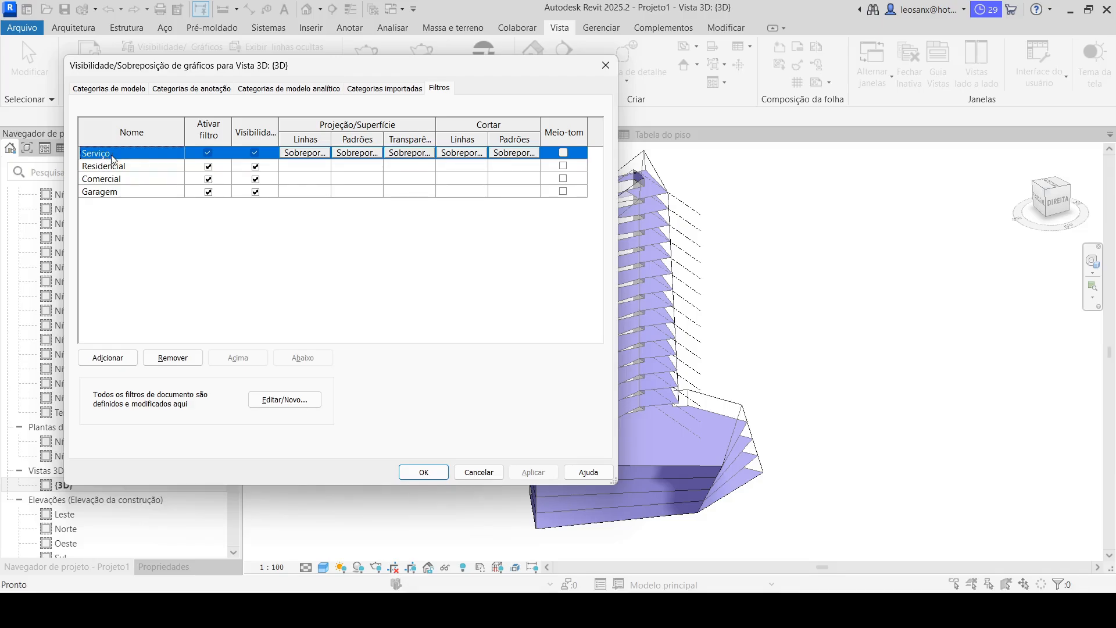
left_click(368, 158)
left_click(368, 153)
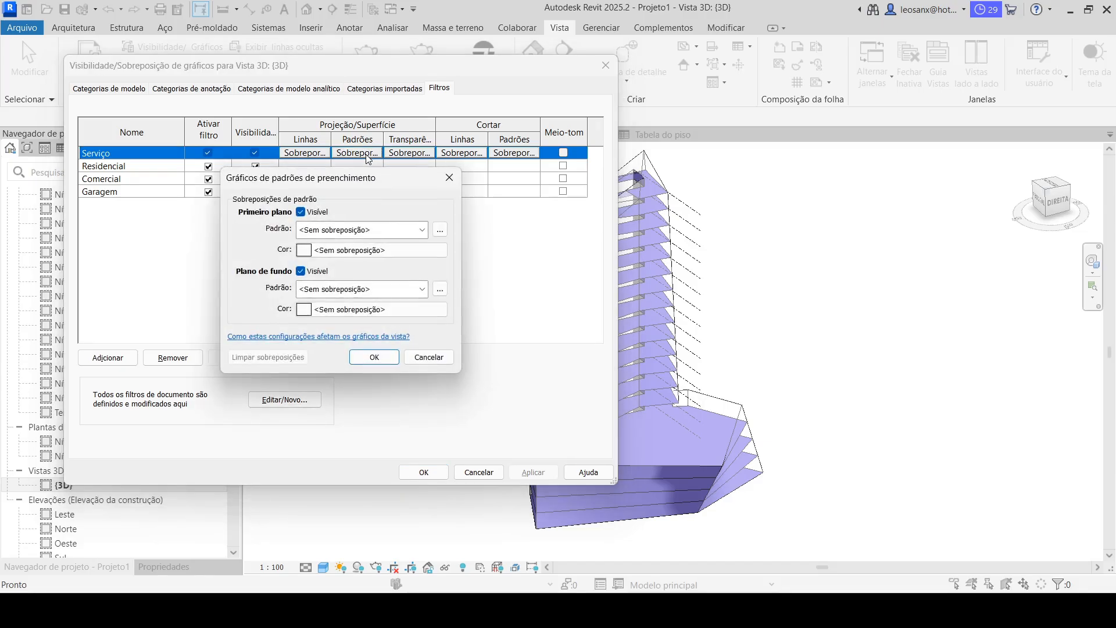
left_click(422, 230)
left_click(424, 229)
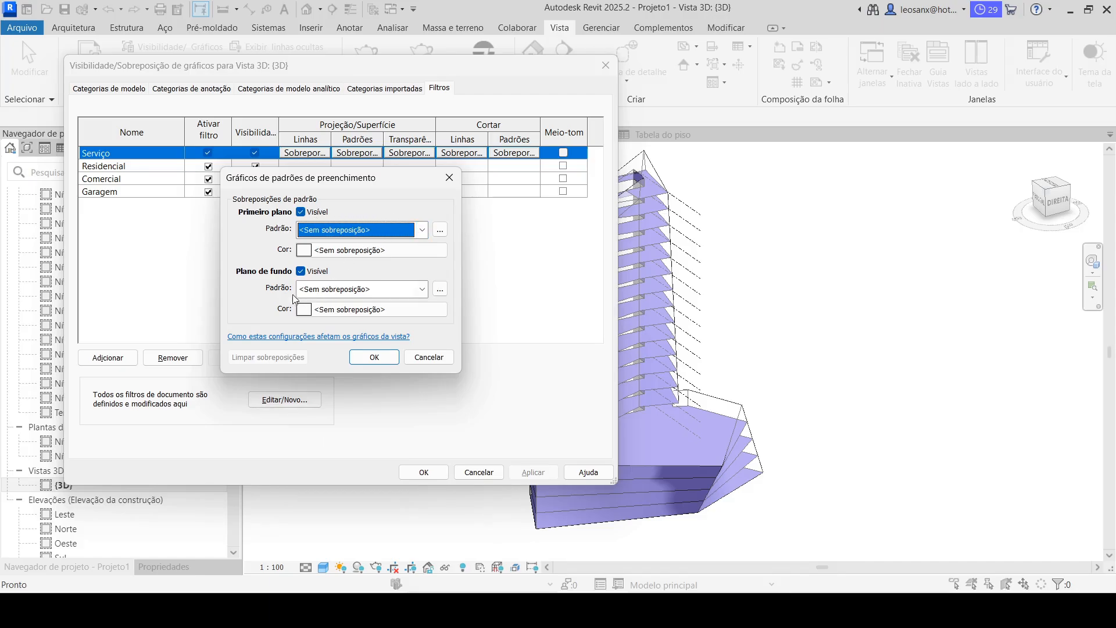
left_click(422, 230)
left_click(349, 257)
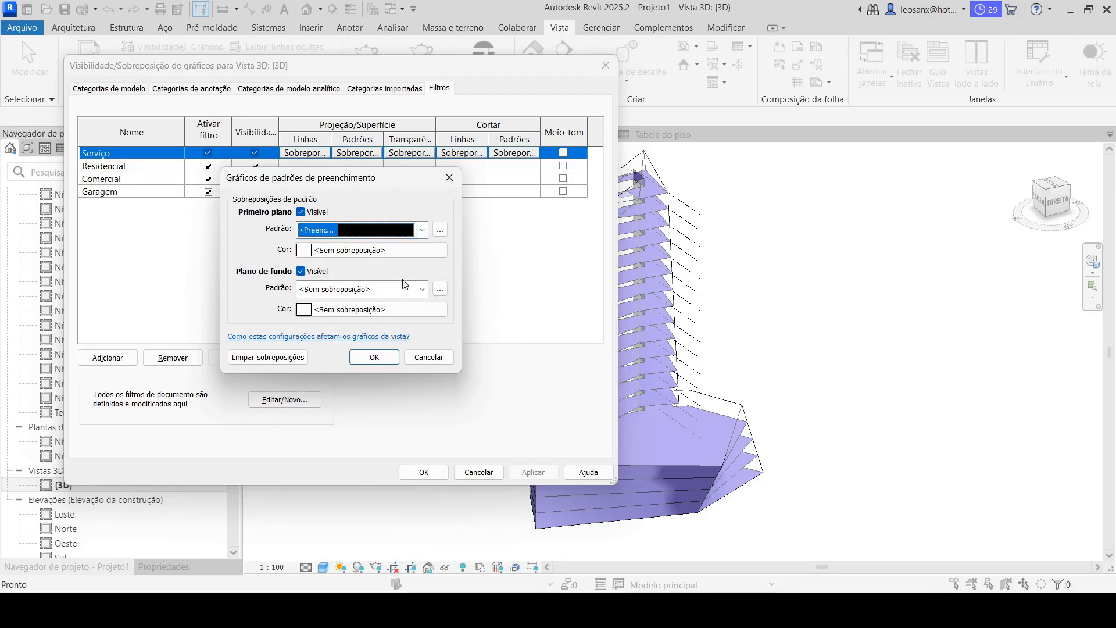
left_click(314, 251)
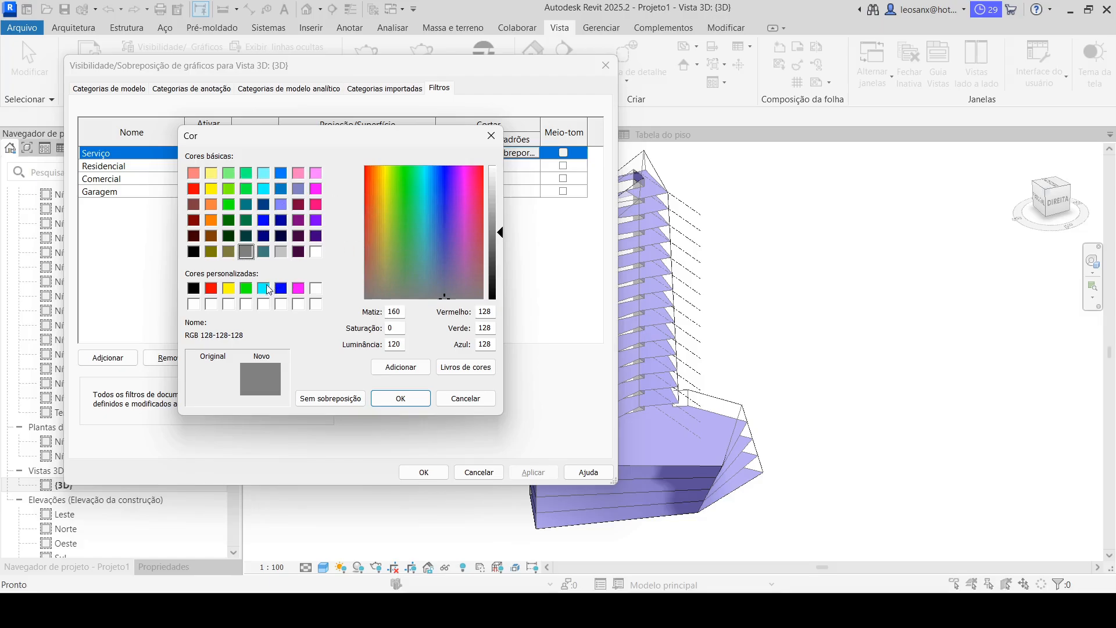
left_click(281, 205)
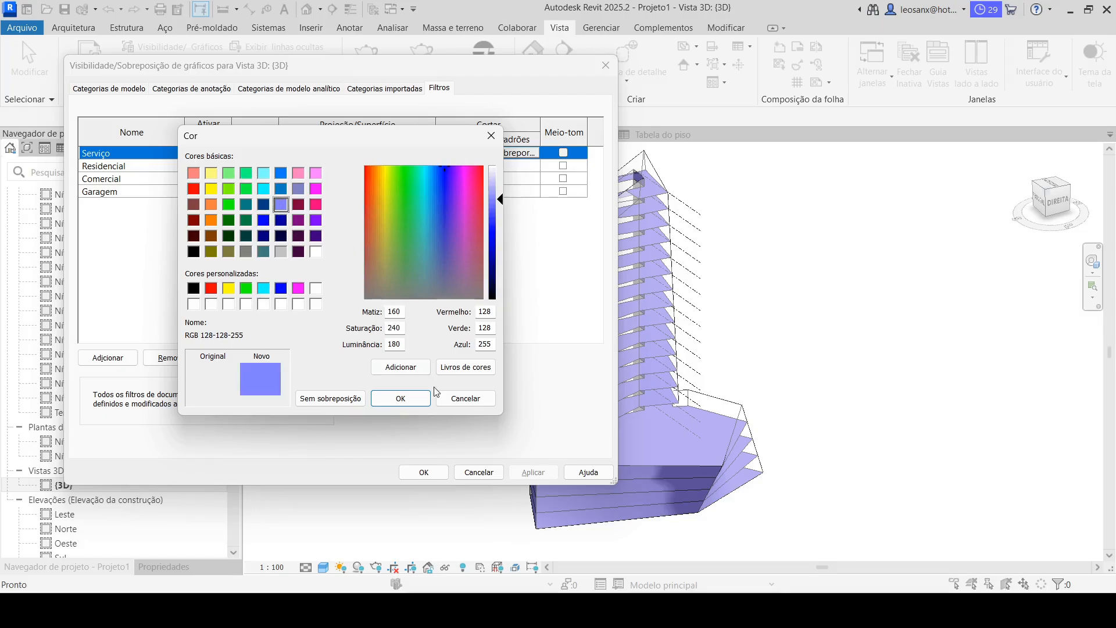
left_click(398, 397)
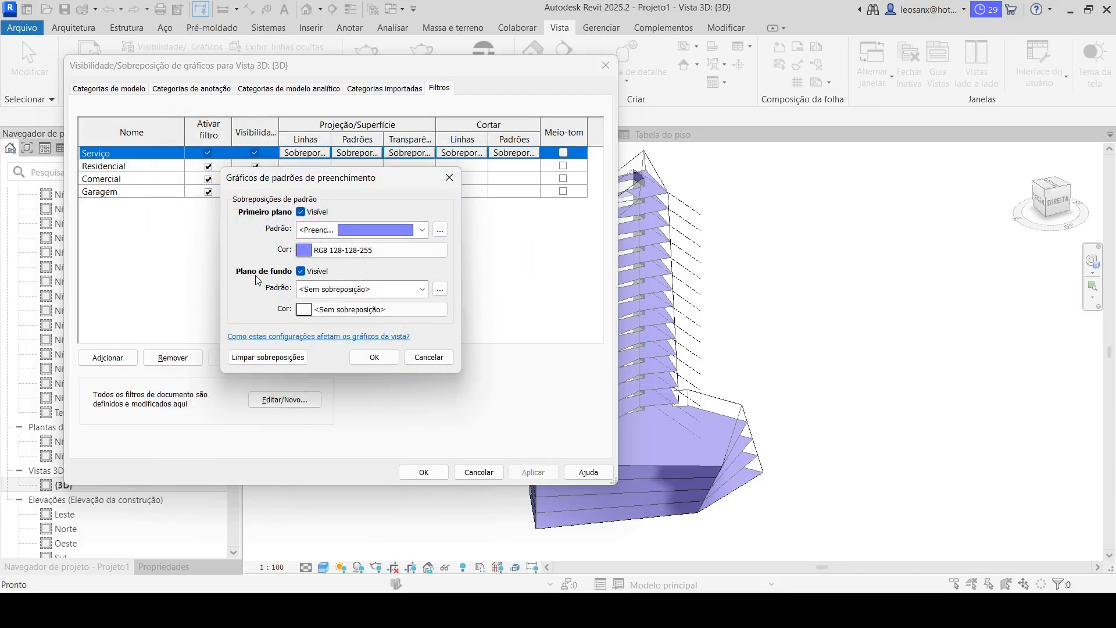
Set the Serviço filter's background surface pattern to Preenchimento sólido in RGB 128-128-255 and apply the overrides to the 3D view.
left_click(411, 290)
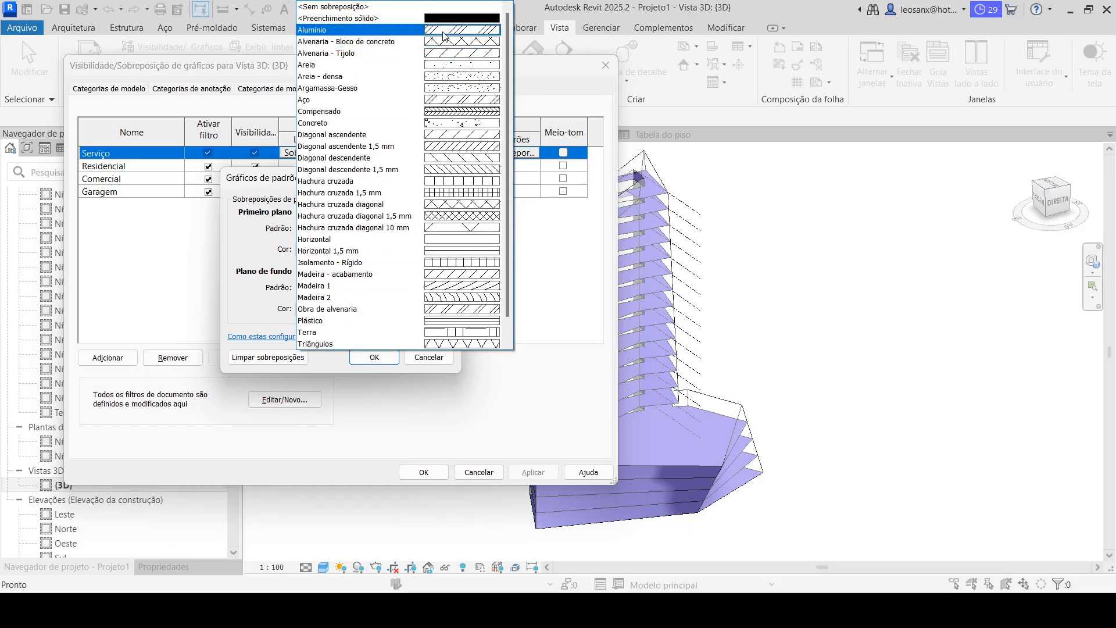
left_click(349, 18)
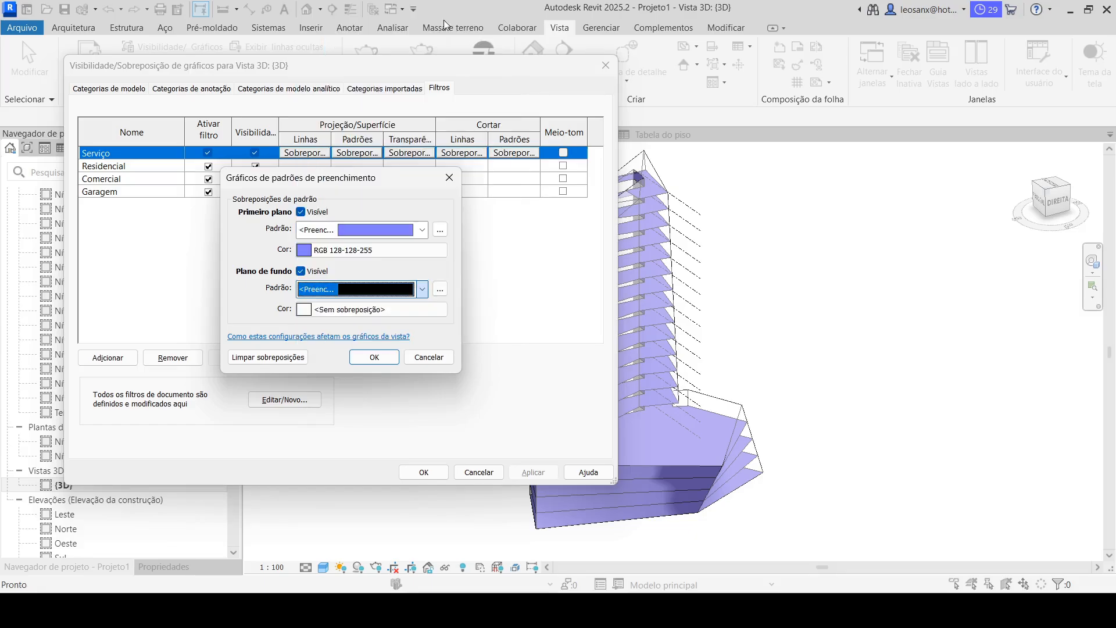
left_click(333, 309)
left_click(282, 204)
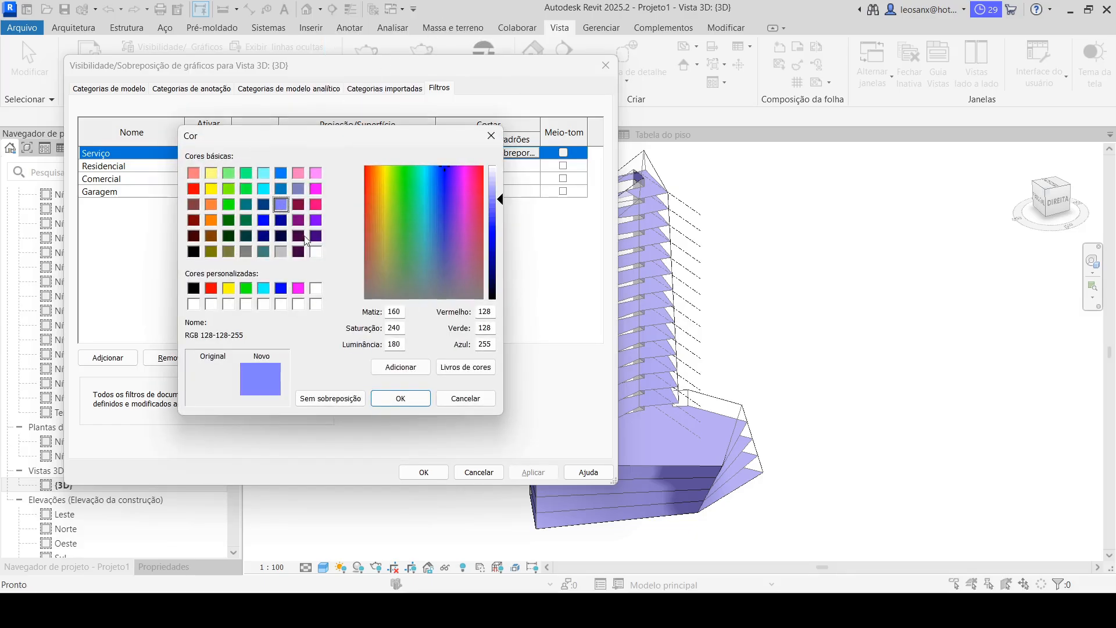
left_click(411, 398)
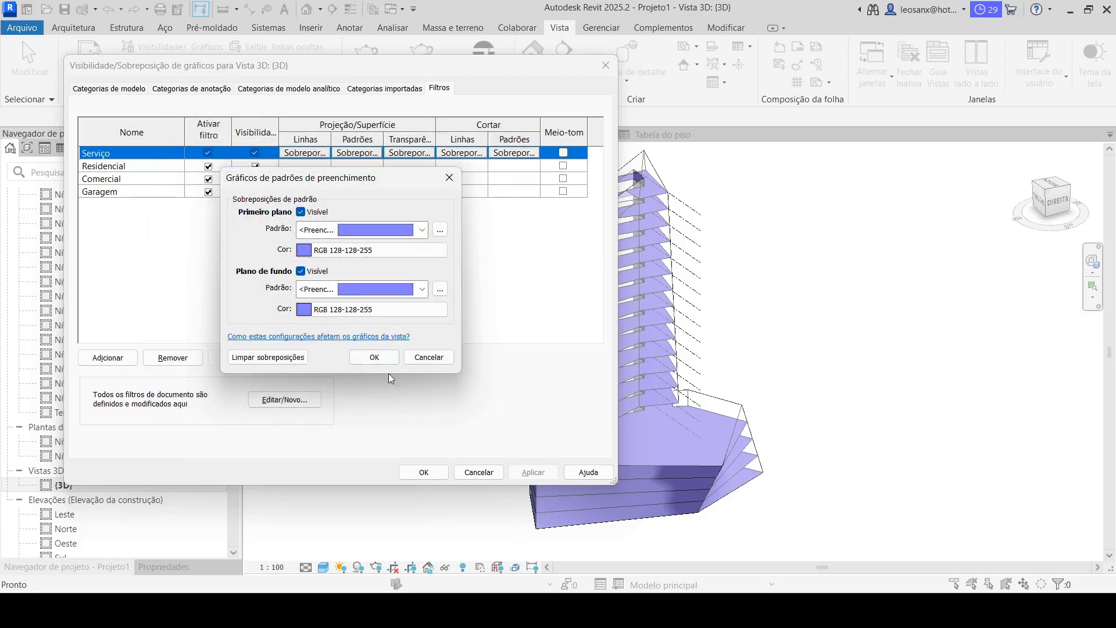
left_click(372, 355)
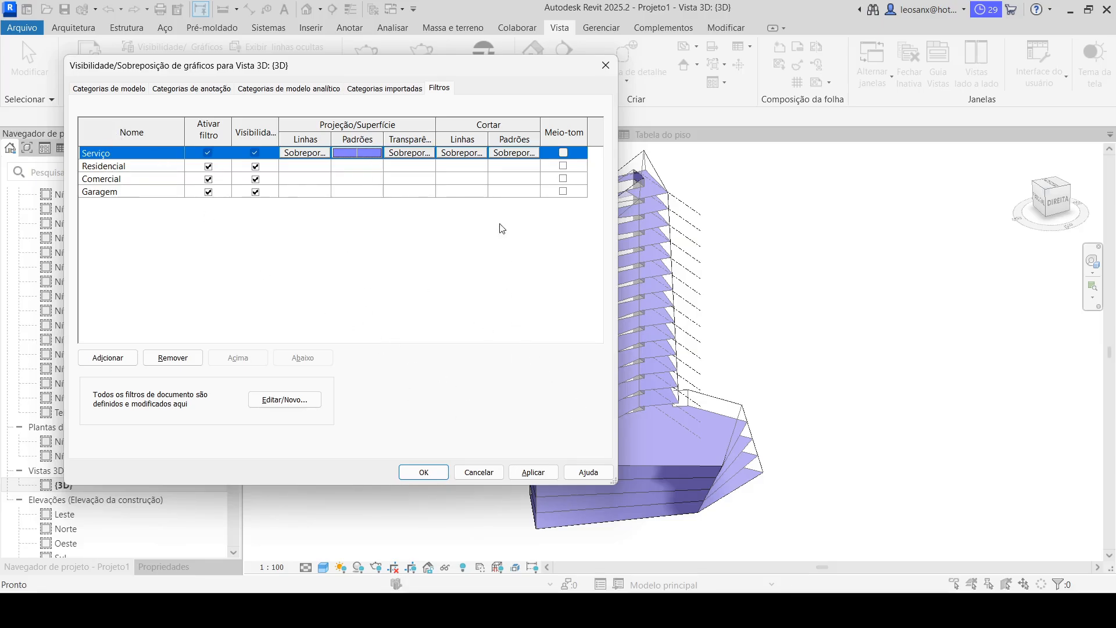
left_click(533, 472)
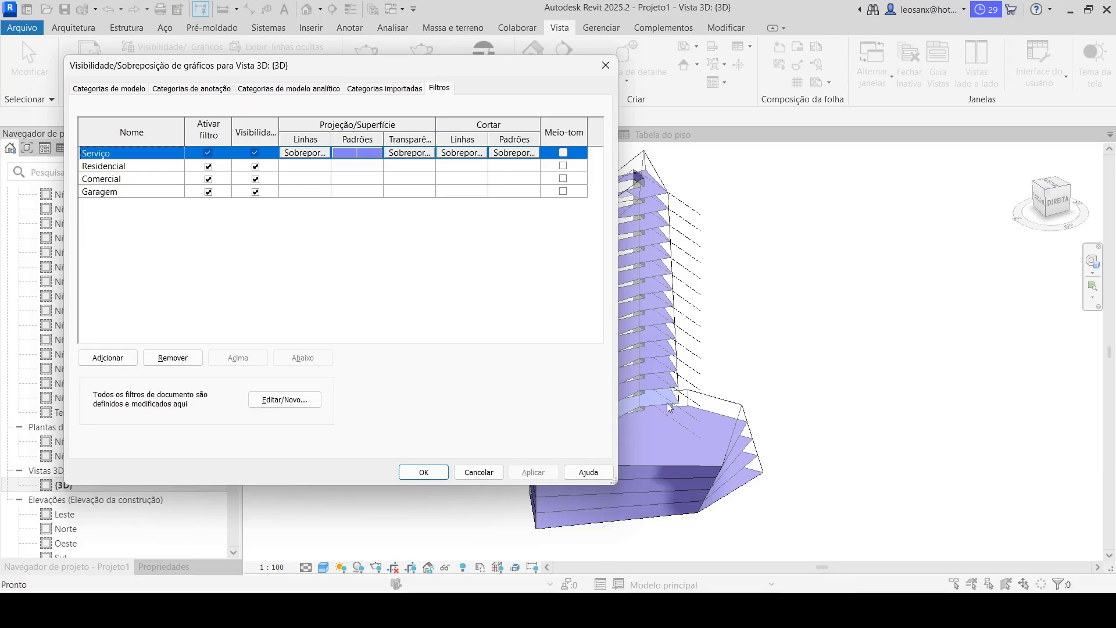
Override the Residencial filter's projection/surface foreground pattern with Preenchimento sólido in color RGB 255-128-128.
left_click_drag(509, 71, 446, 78)
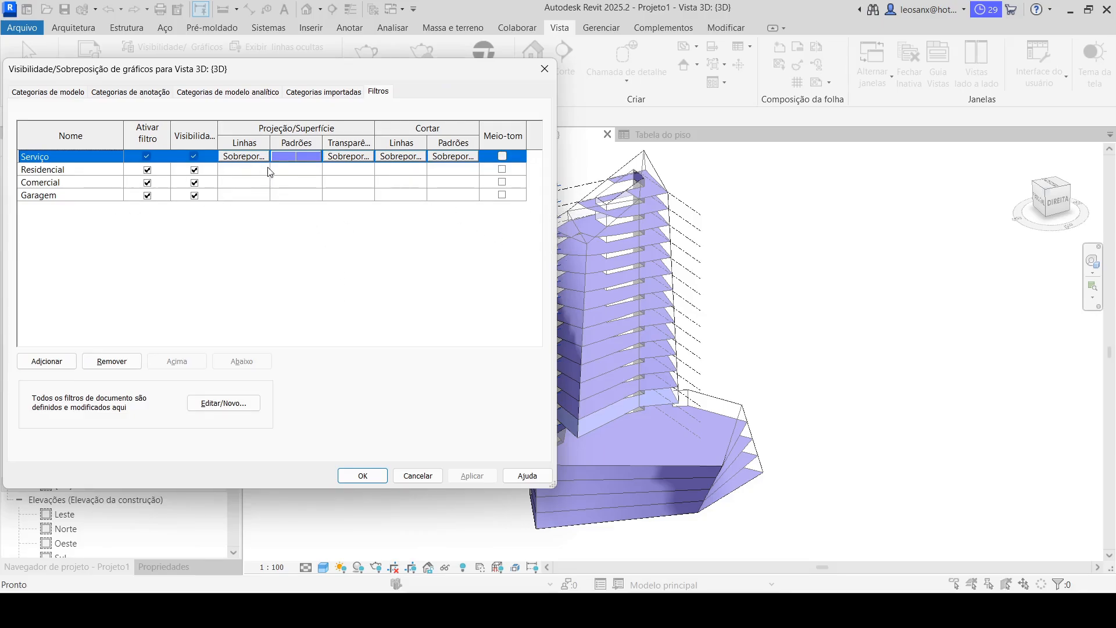
left_click(305, 173)
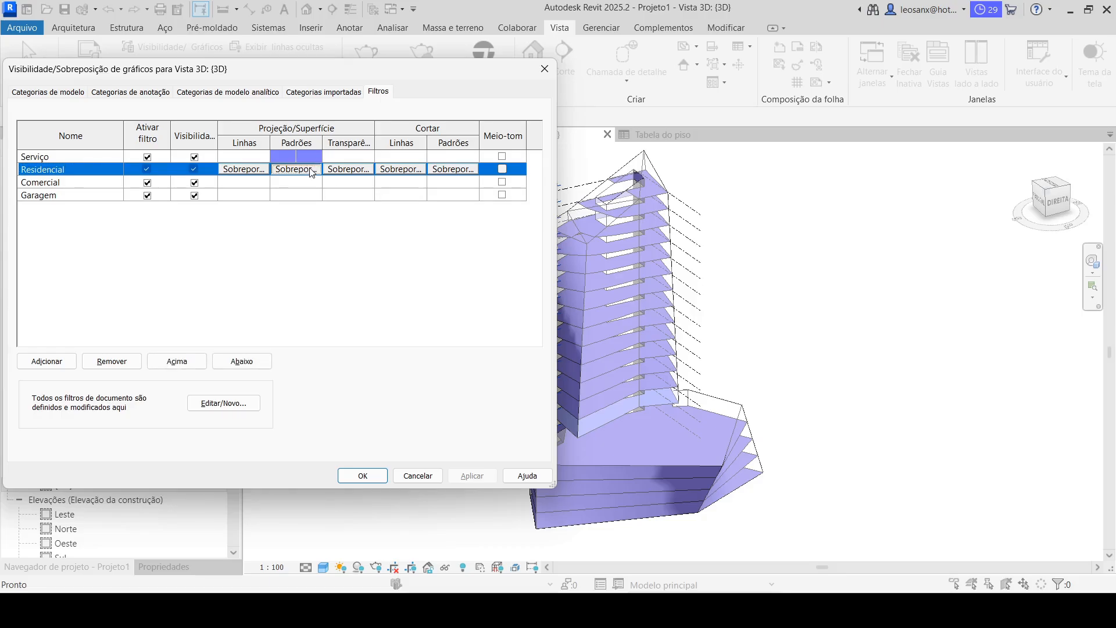
left_click(312, 173)
left_click(361, 233)
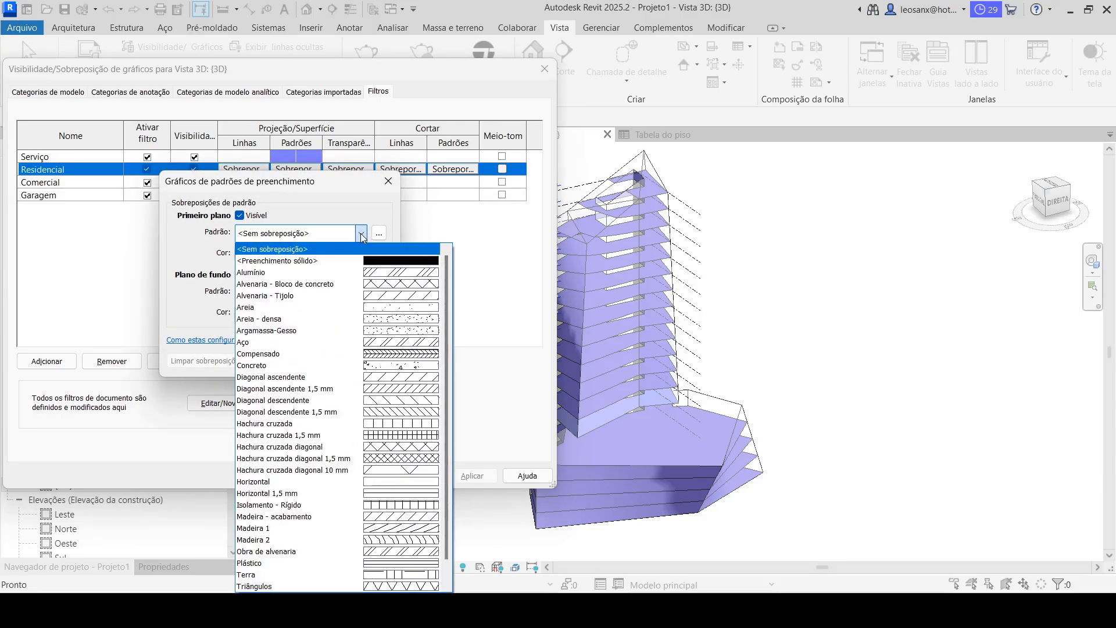
left_click(276, 261)
left_click(306, 252)
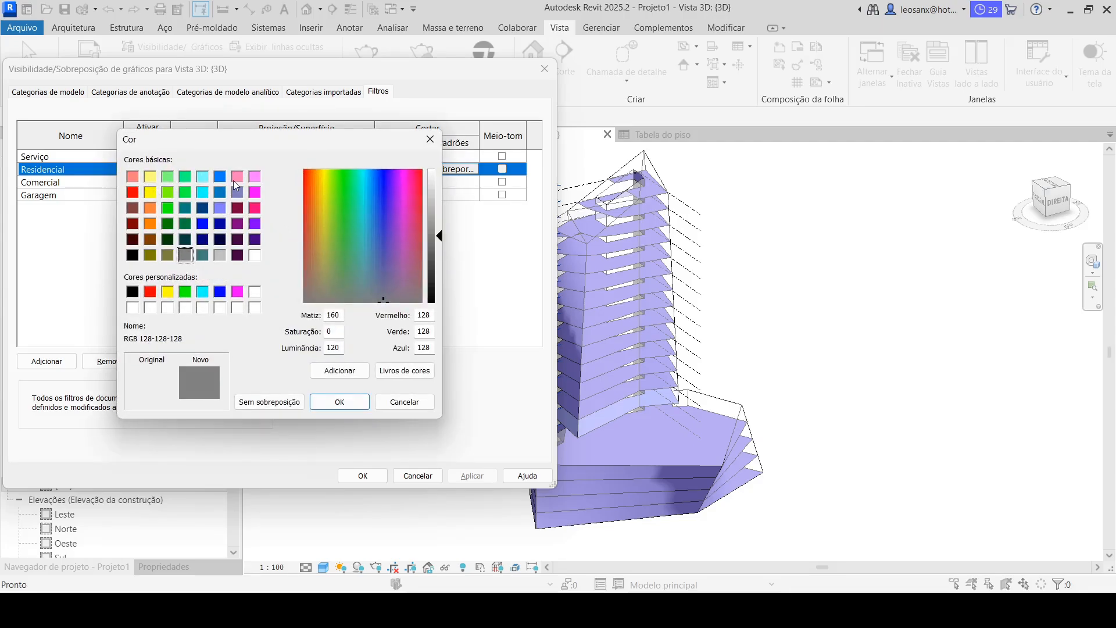
left_click(133, 177)
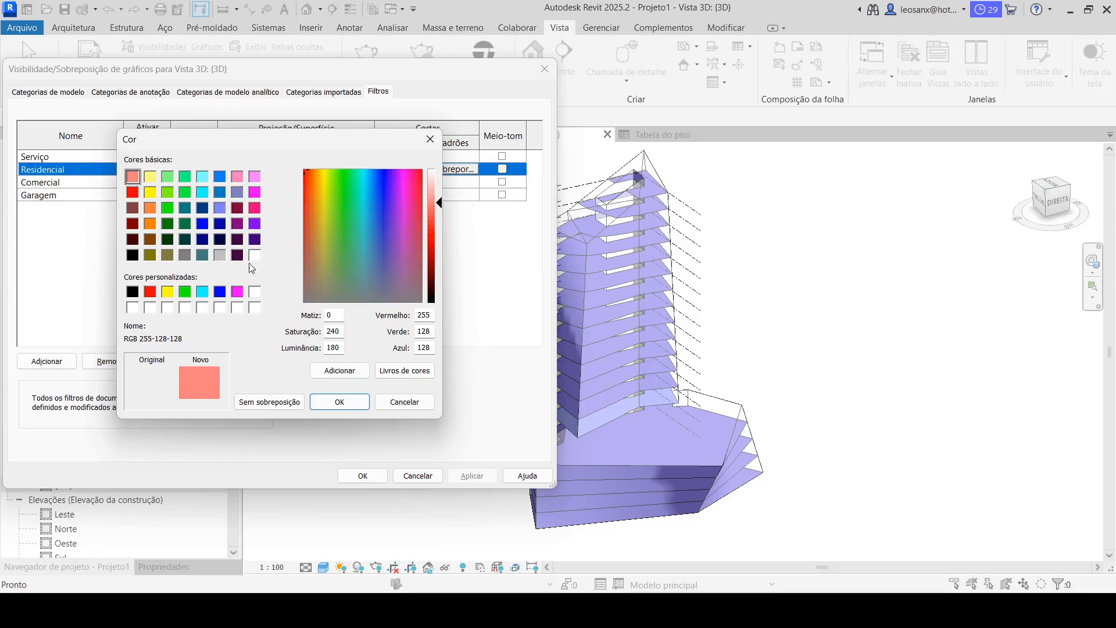
left_click(333, 402)
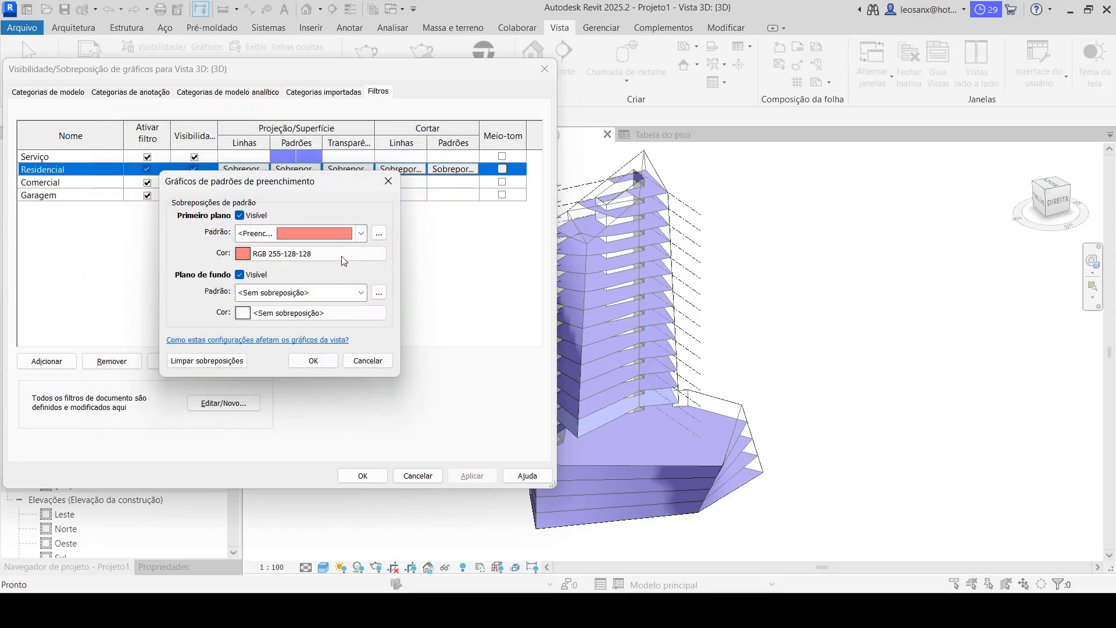
Set the Residencial filter's background surface pattern to Preenchimento sólido in RGB 255-128-128 and apply the overrides to the 3D view.
left_click(315, 292)
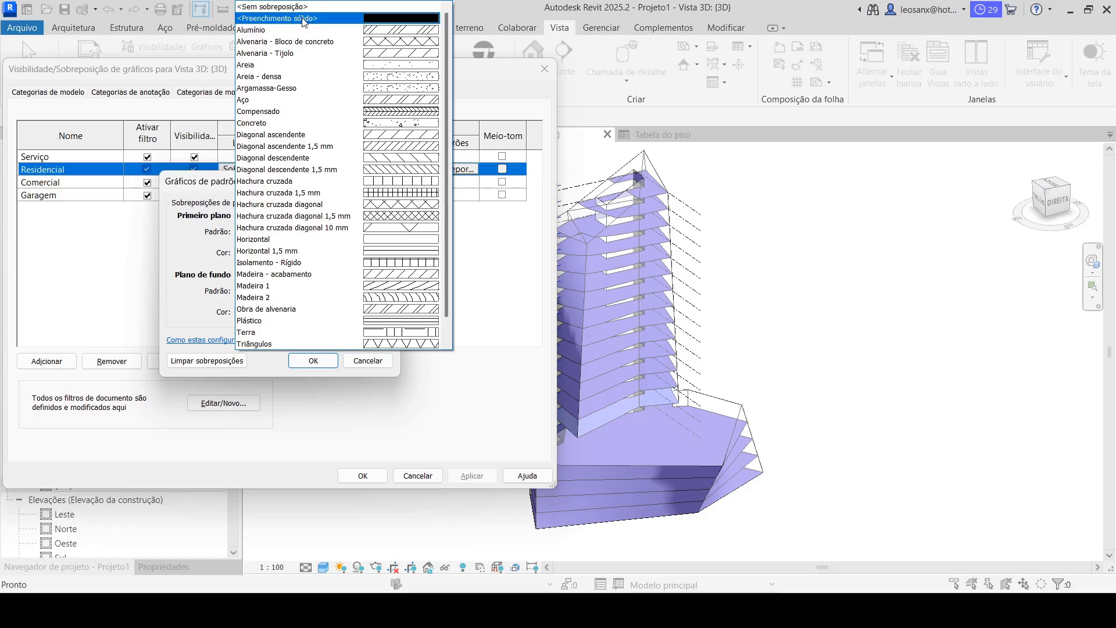
left_click(299, 18)
left_click(300, 319)
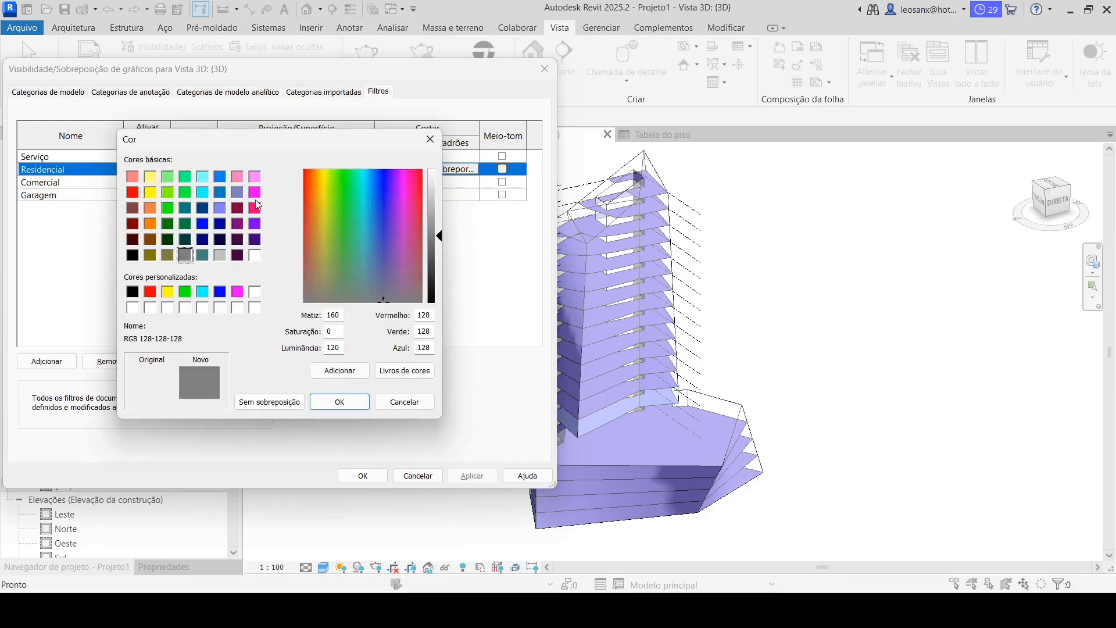
left_click(134, 177)
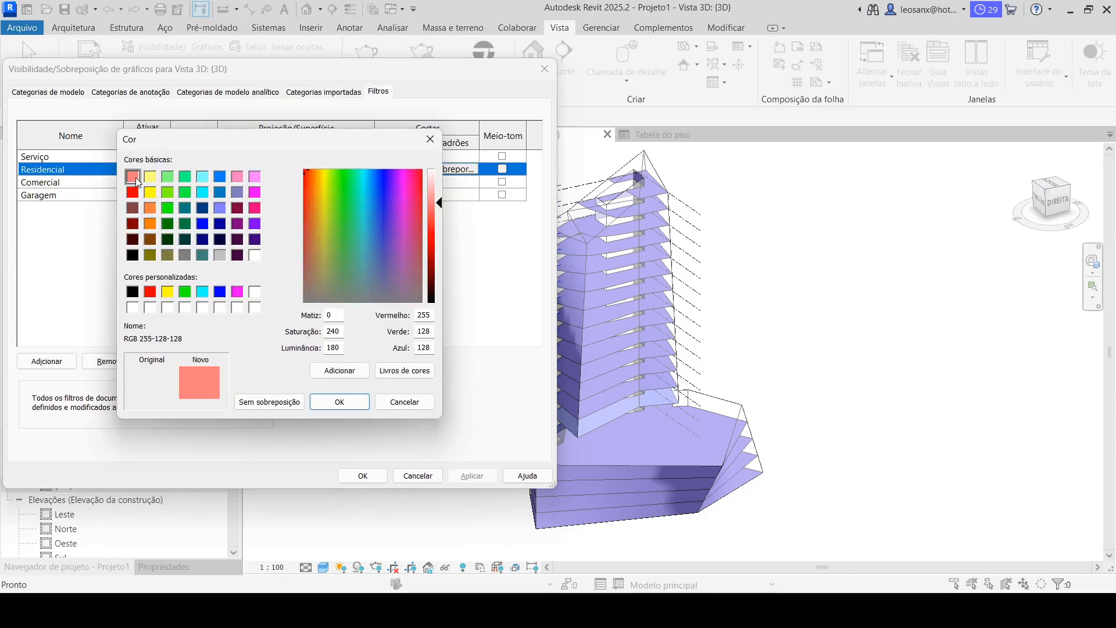
left_click(335, 401)
left_click(312, 361)
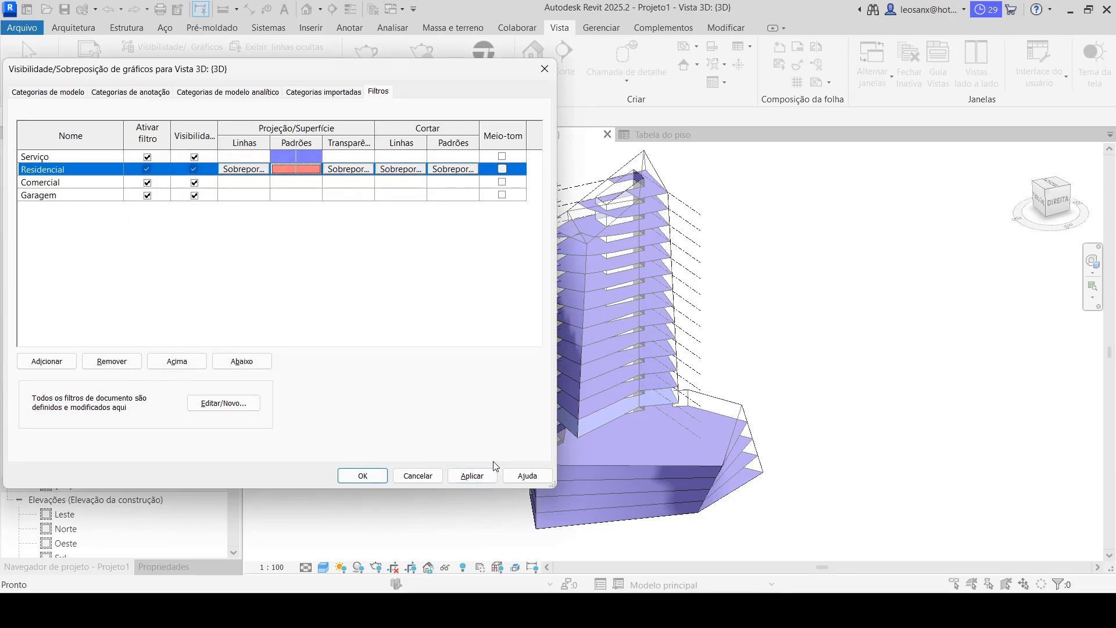
left_click(476, 475)
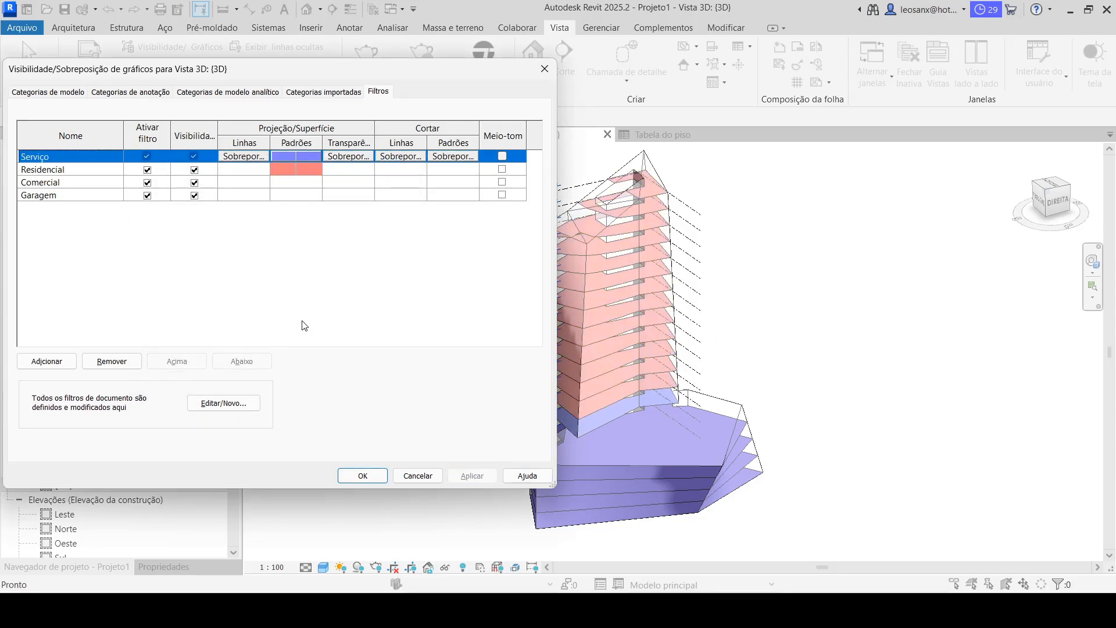
Override the Comercial filter's projection/surface foreground pattern with Preenchimento sólido in color RGB 000-128-128.
left_click(317, 183)
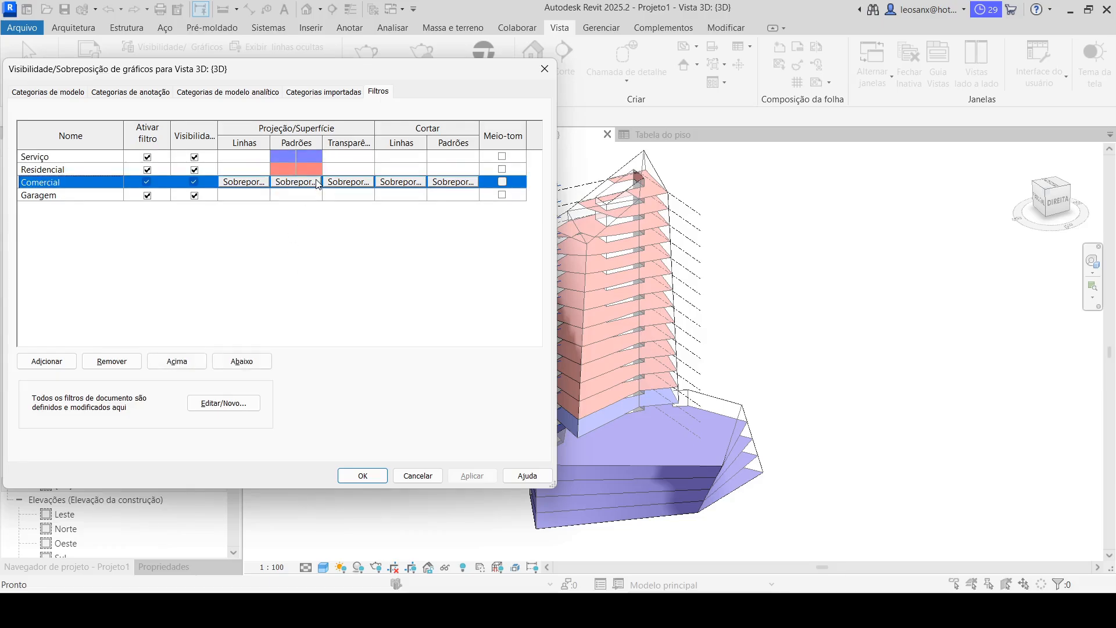
left_click(295, 182)
left_click(339, 234)
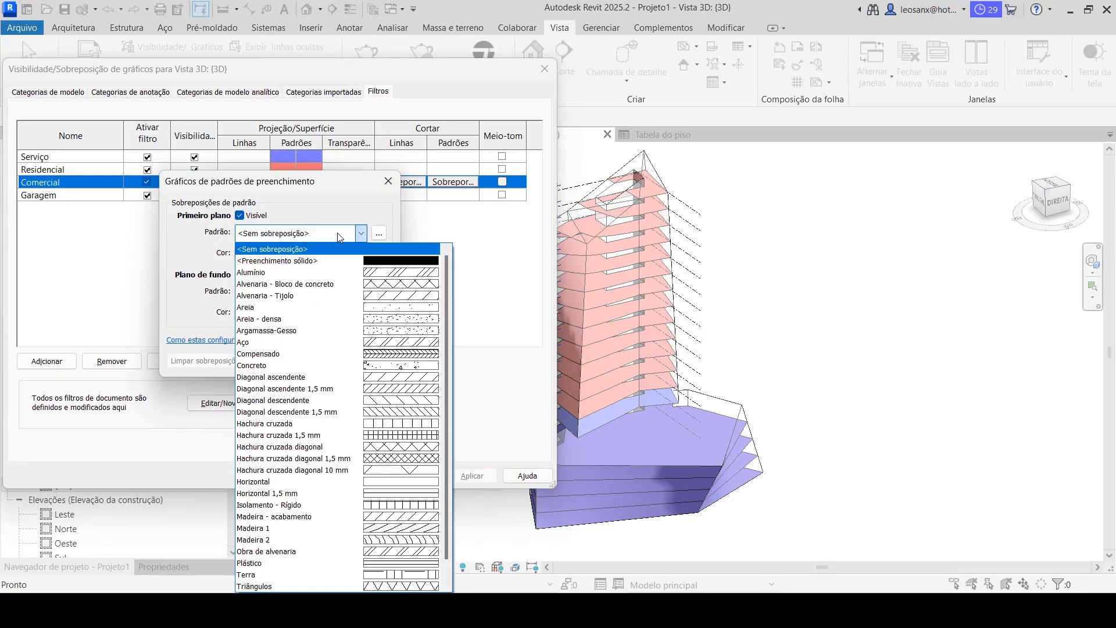
left_click(276, 260)
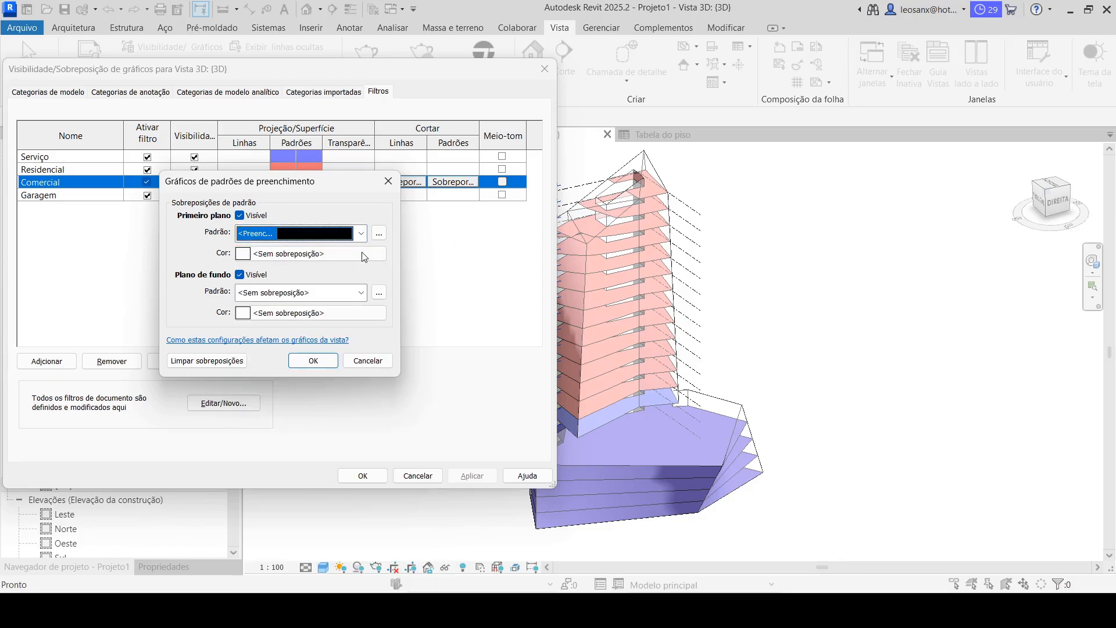
left_click(325, 254)
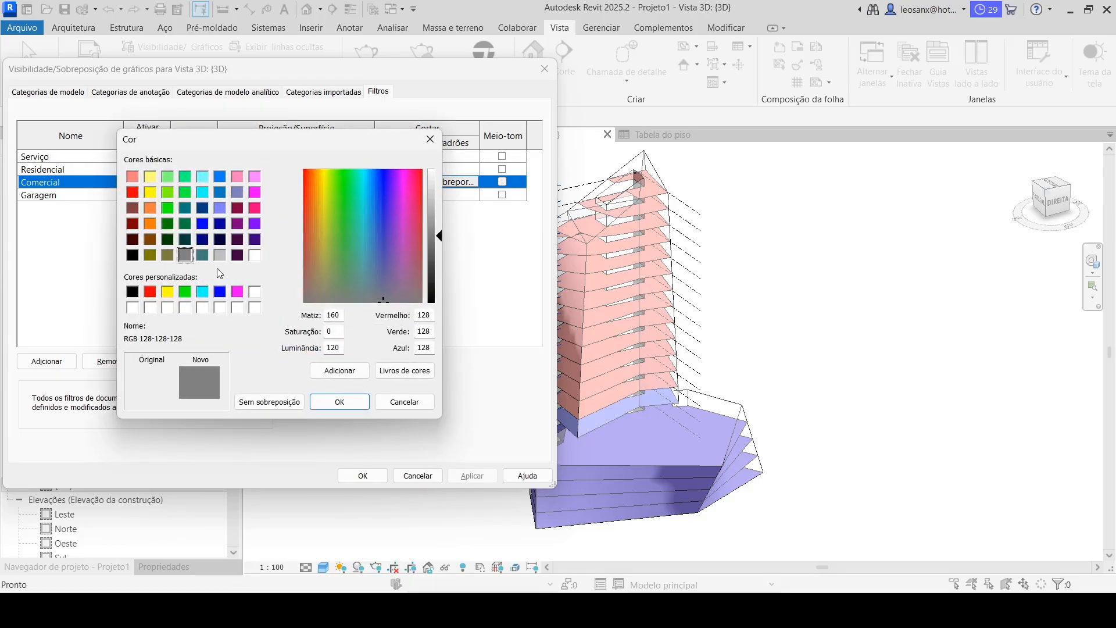
left_click(184, 192)
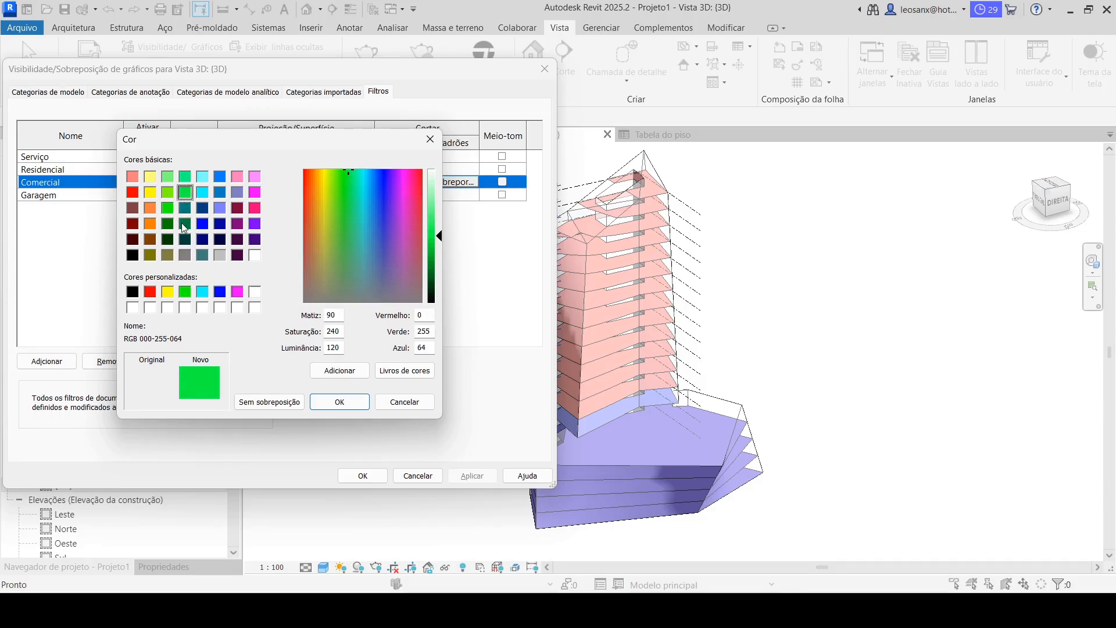
left_click(185, 209)
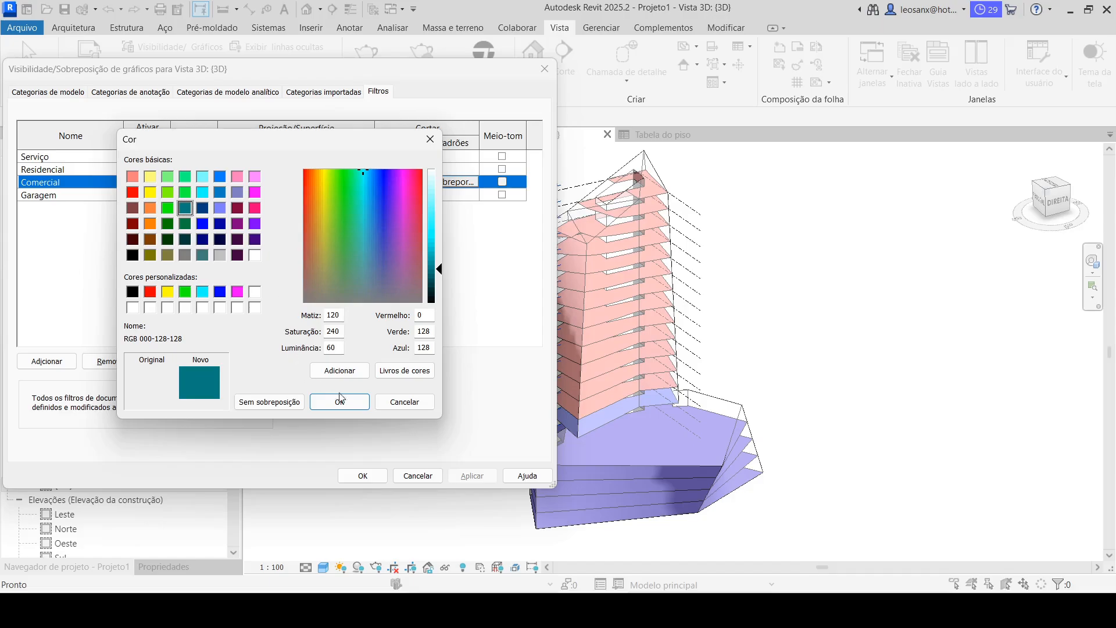
left_click_drag(434, 269, 437, 263)
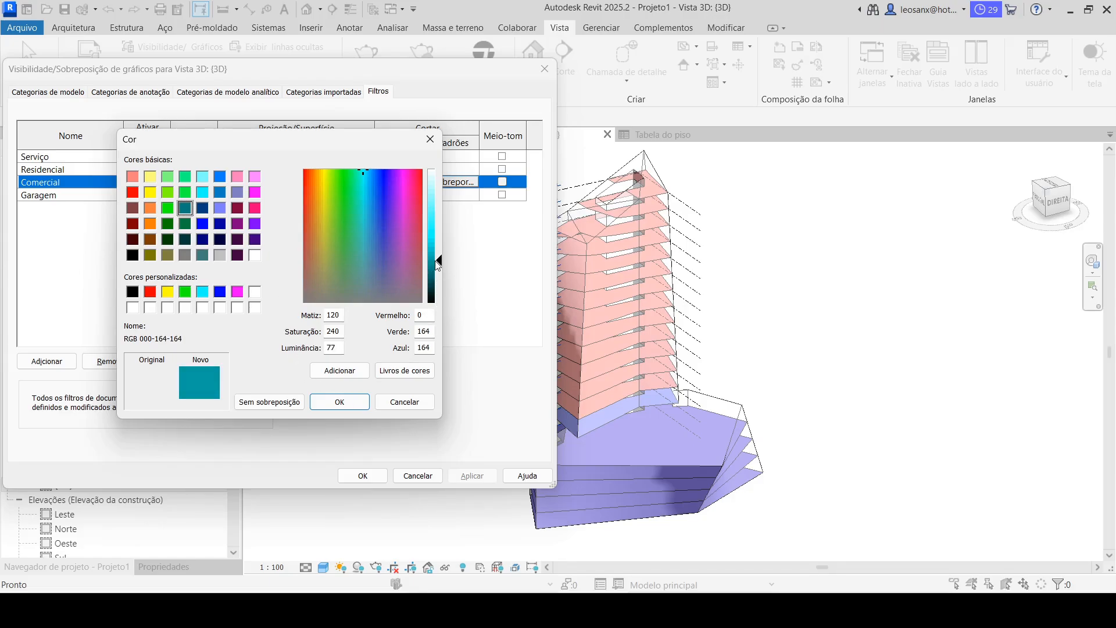
left_click(336, 405)
left_click(185, 208)
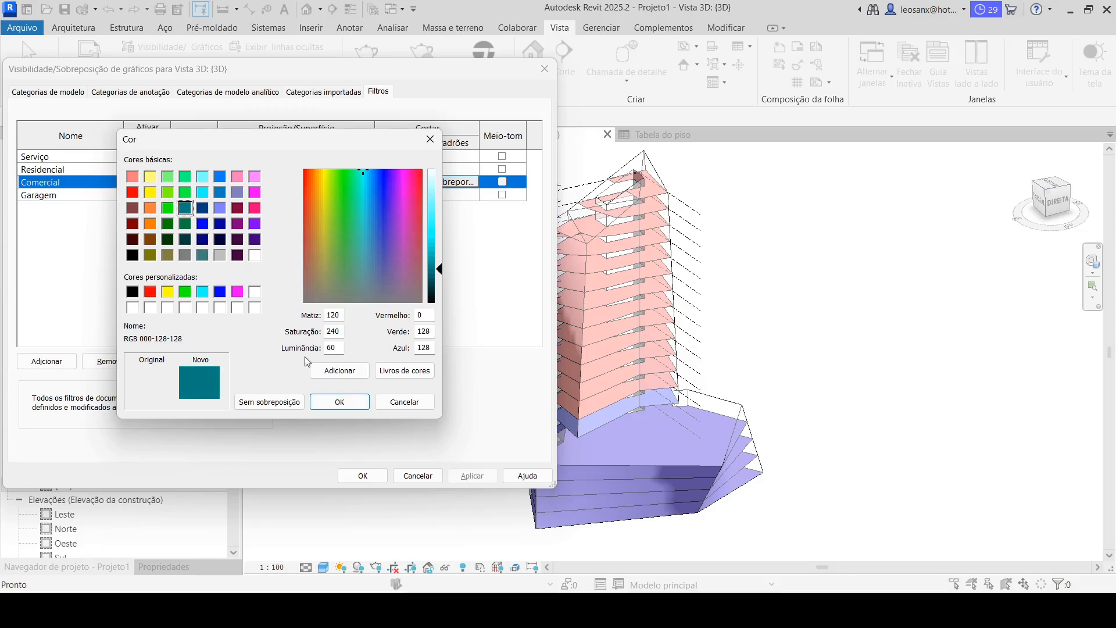
left_click(340, 402)
Set the Comercial filter's background surface pattern to Preenchimento sólido in RGB 000-128-128 and apply the overrides to the 3D view.
left_click(293, 301)
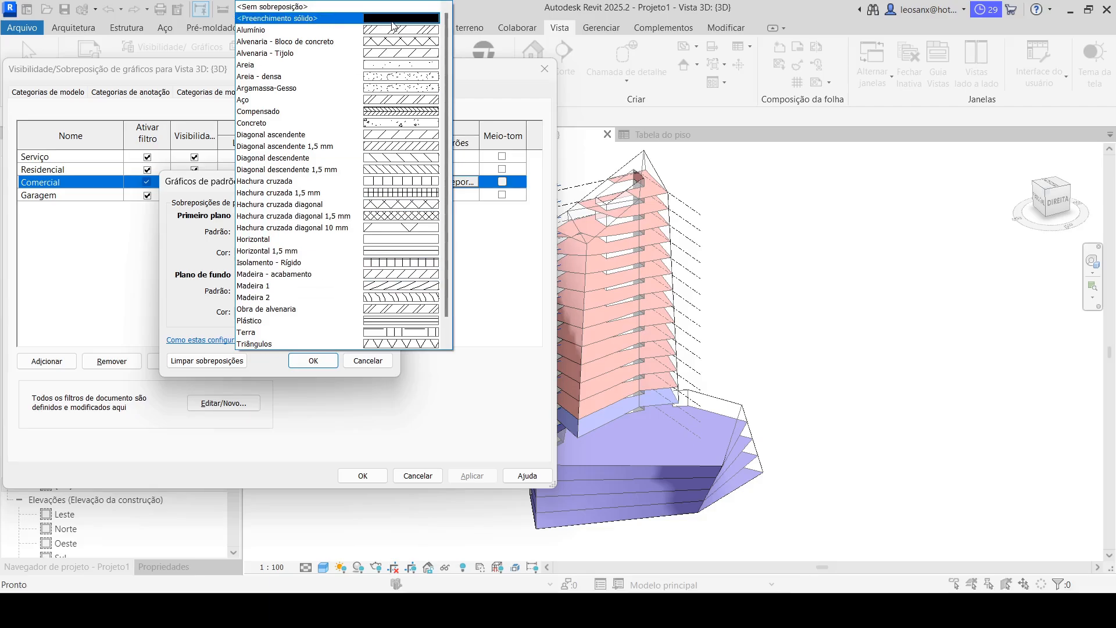
left_click(395, 27)
left_click(329, 314)
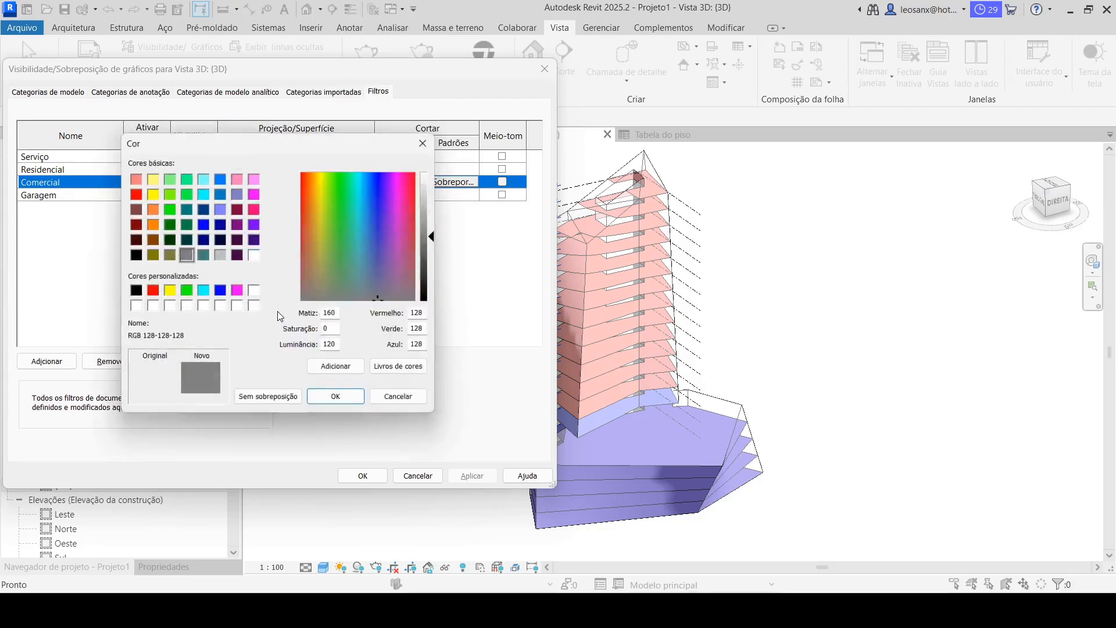
left_click(185, 208)
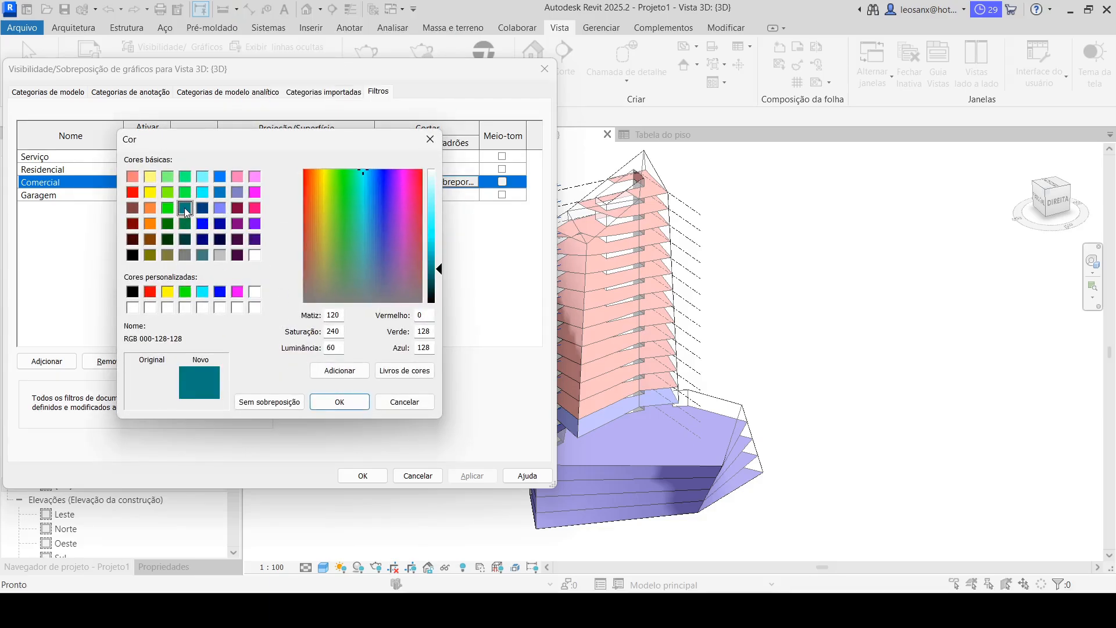
left_click(347, 404)
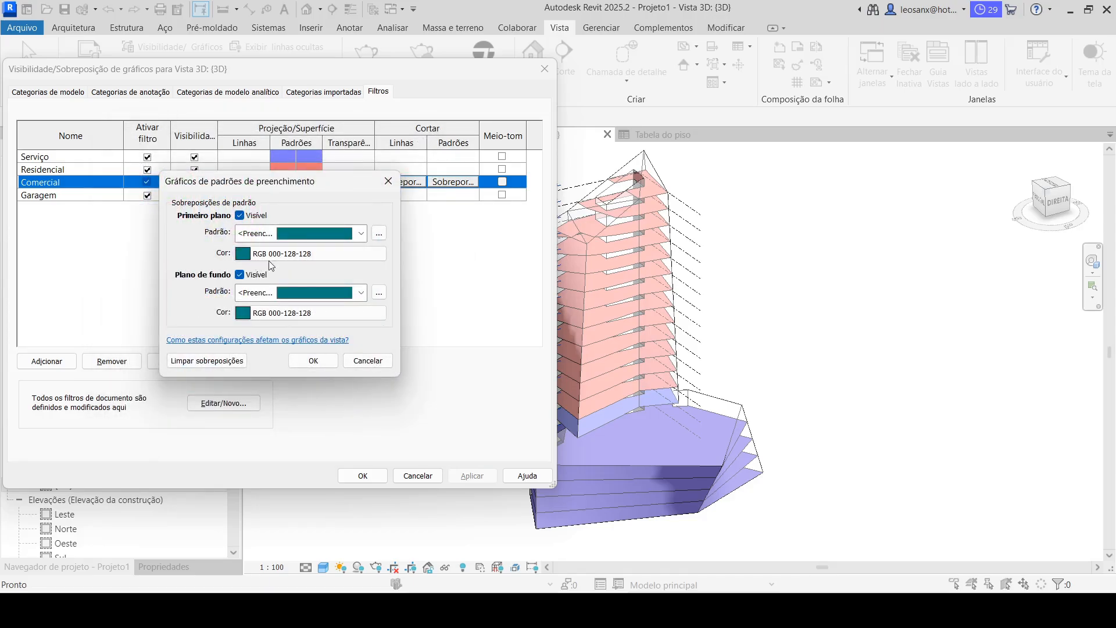
left_click(314, 361)
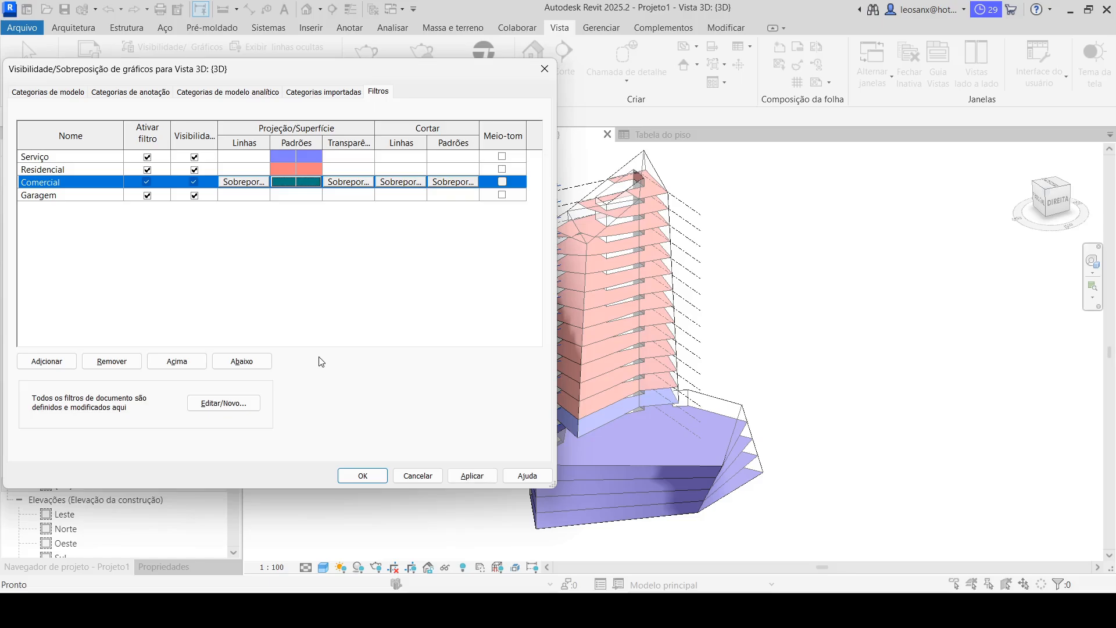
left_click(472, 475)
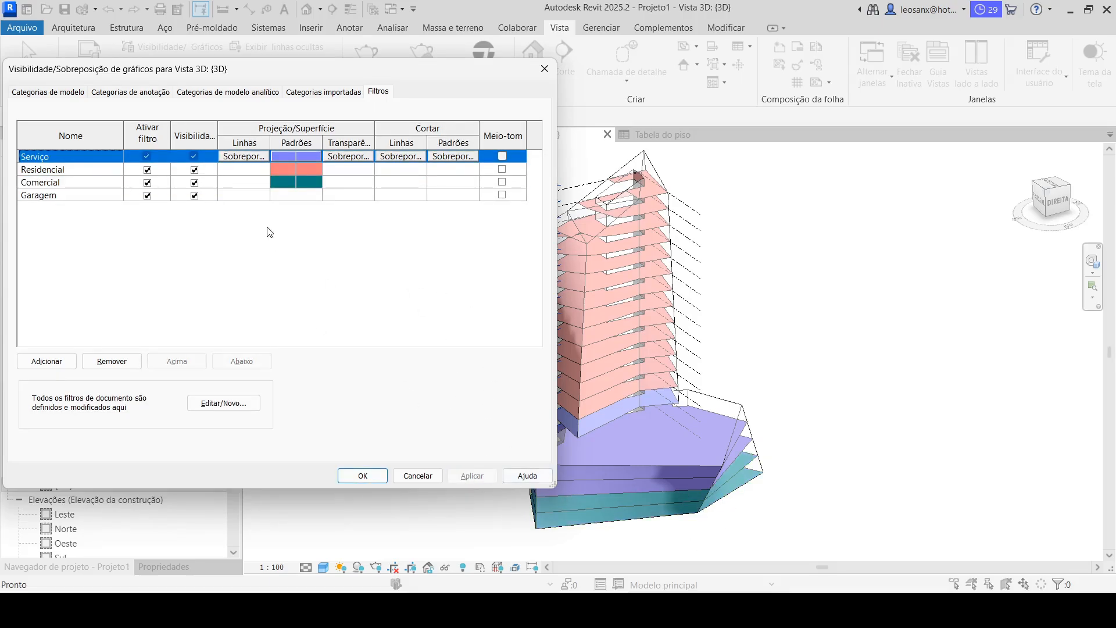
Override the Garagem filter's projection/surface foreground pattern with Preenchimento sólido in color RGB 192-192-192.
left_click(313, 196)
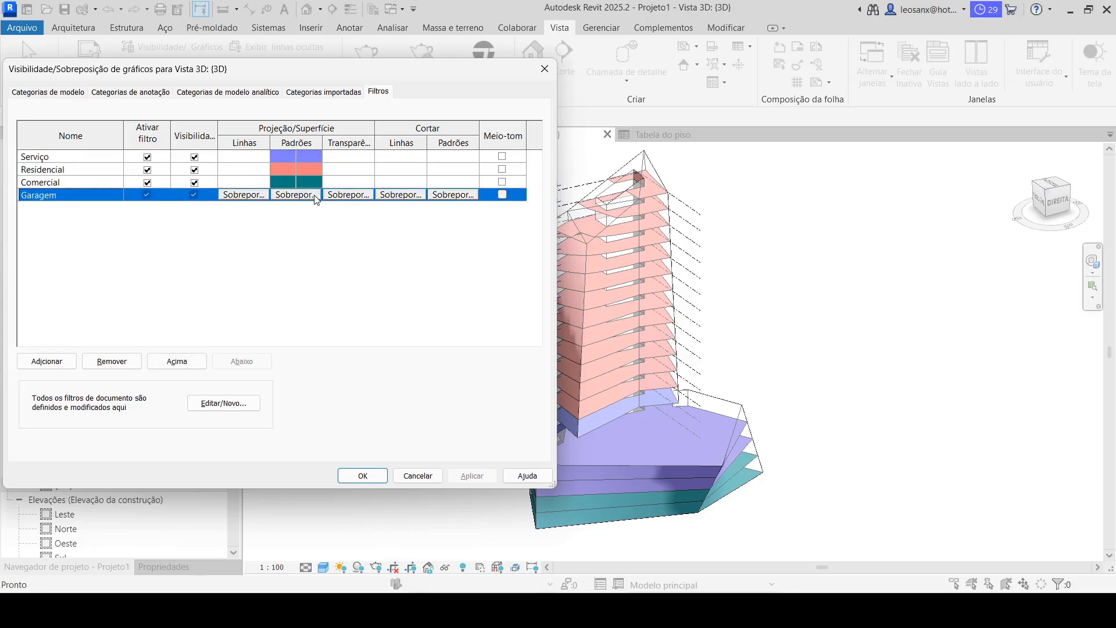
left_click(314, 195)
left_click(360, 234)
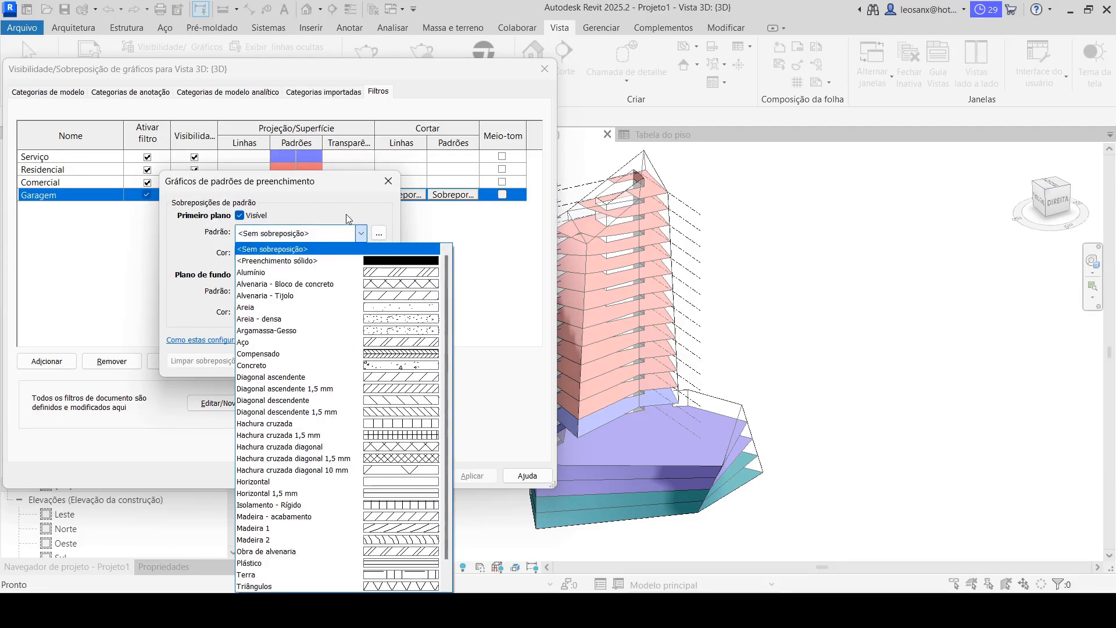
left_click(352, 258)
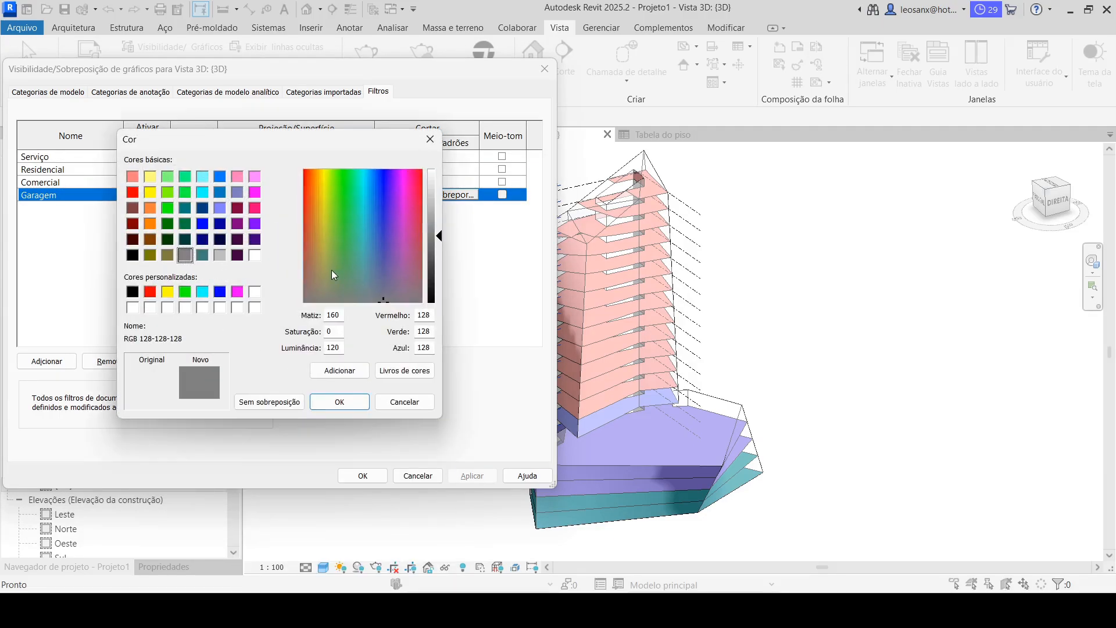
left_click(219, 256)
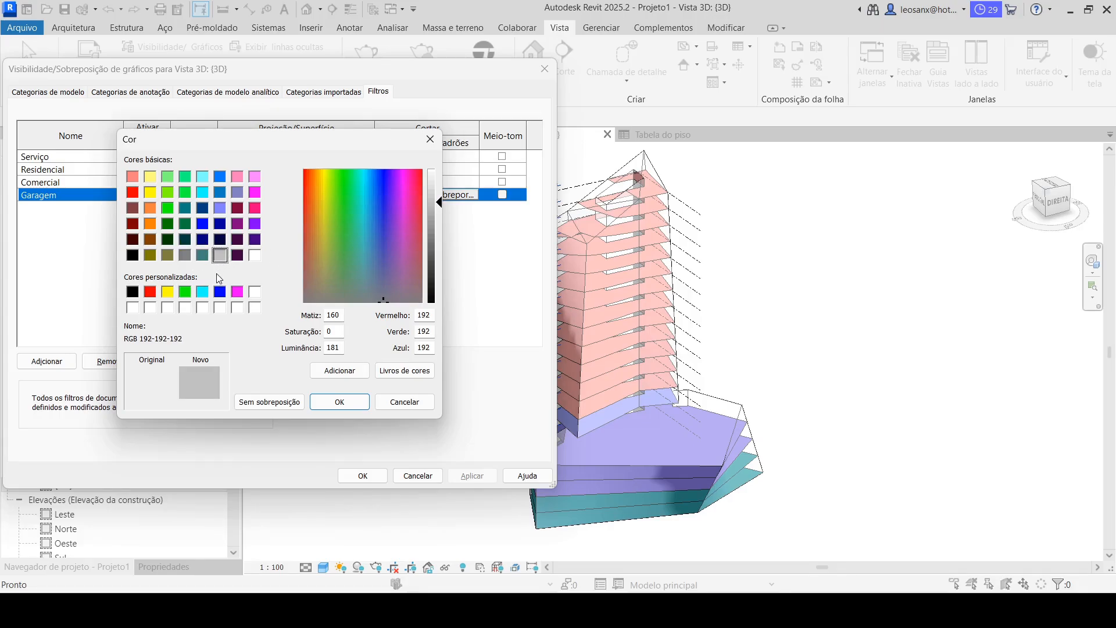
left_click(340, 401)
Set the Garagem filter's background surface pattern to Preenchimento sólido in RGB 192-192-192, then apply and accept the view's graphic overrides.
left_click(361, 293)
left_click(421, 22)
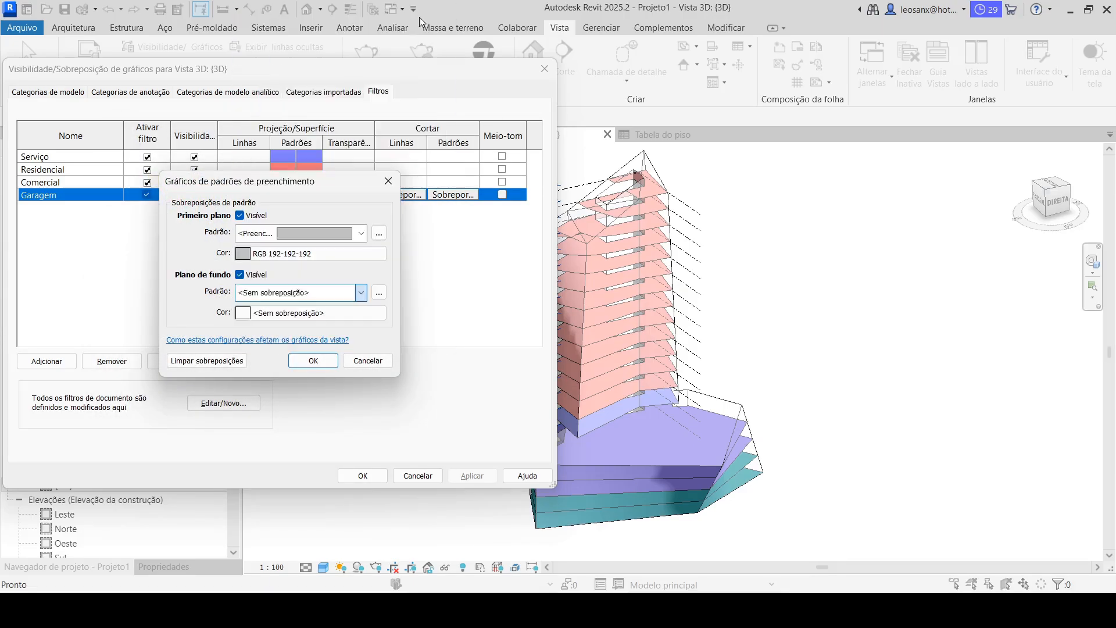
left_click(269, 314)
left_click(219, 255)
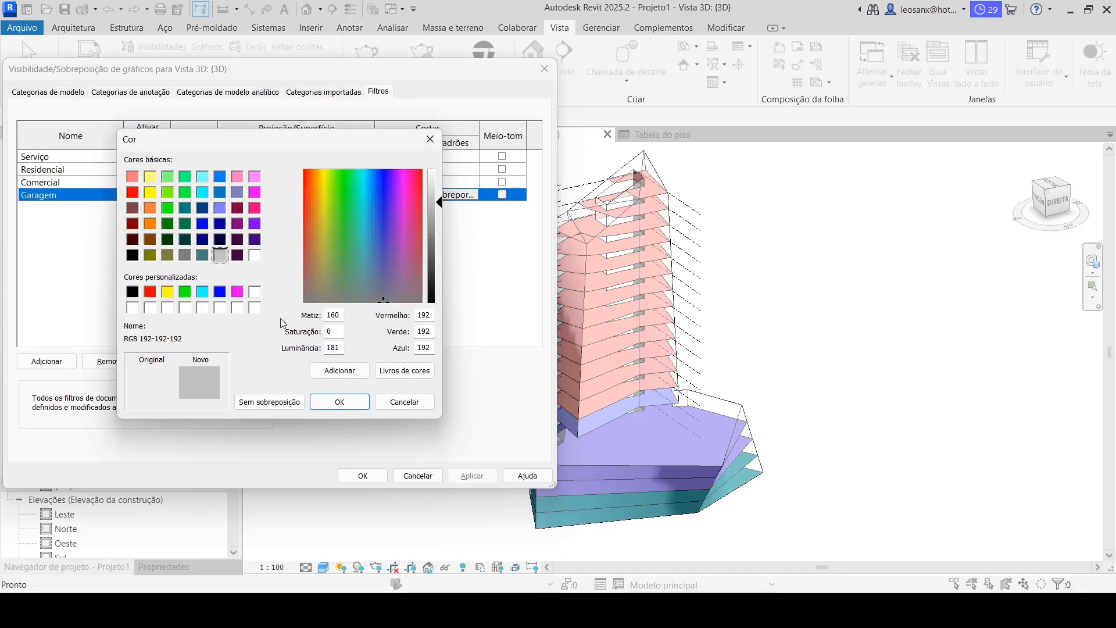
left_click(340, 401)
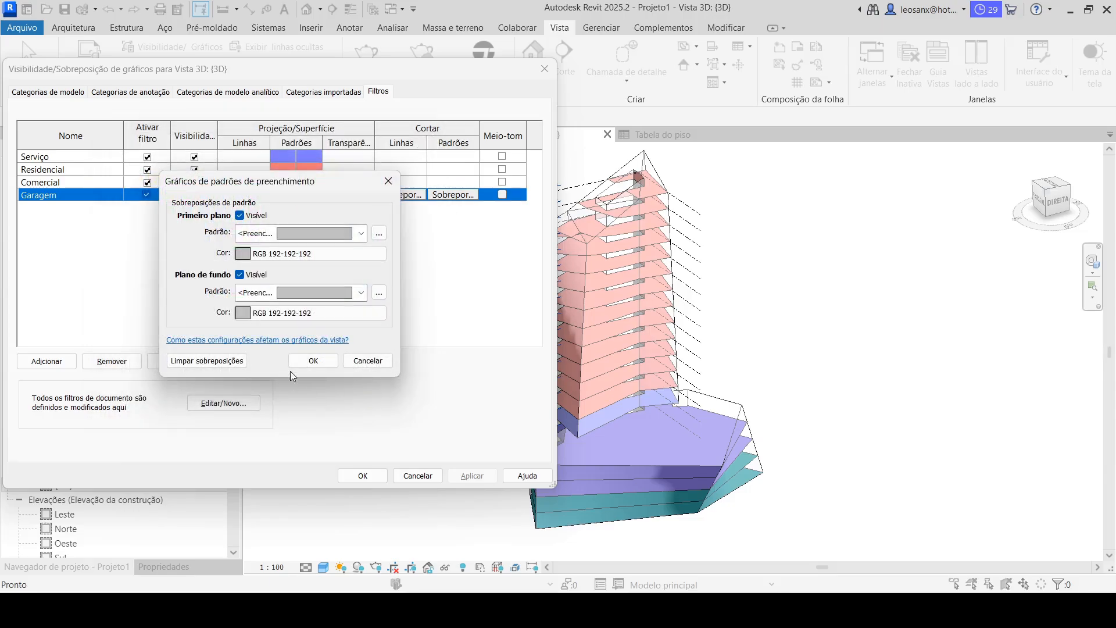
left_click(305, 361)
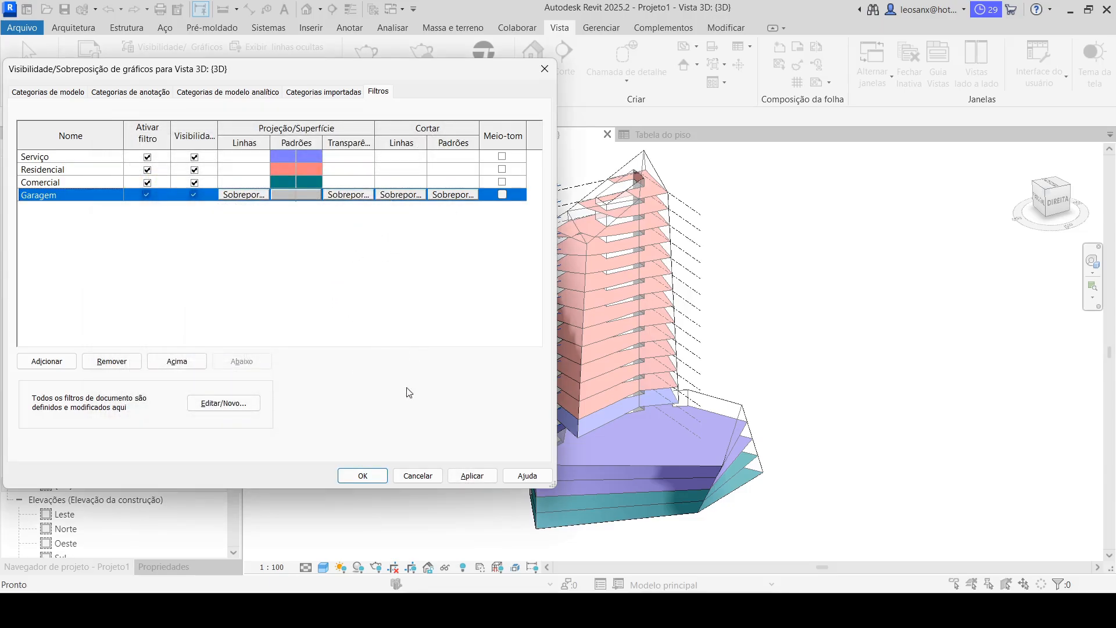
left_click(472, 476)
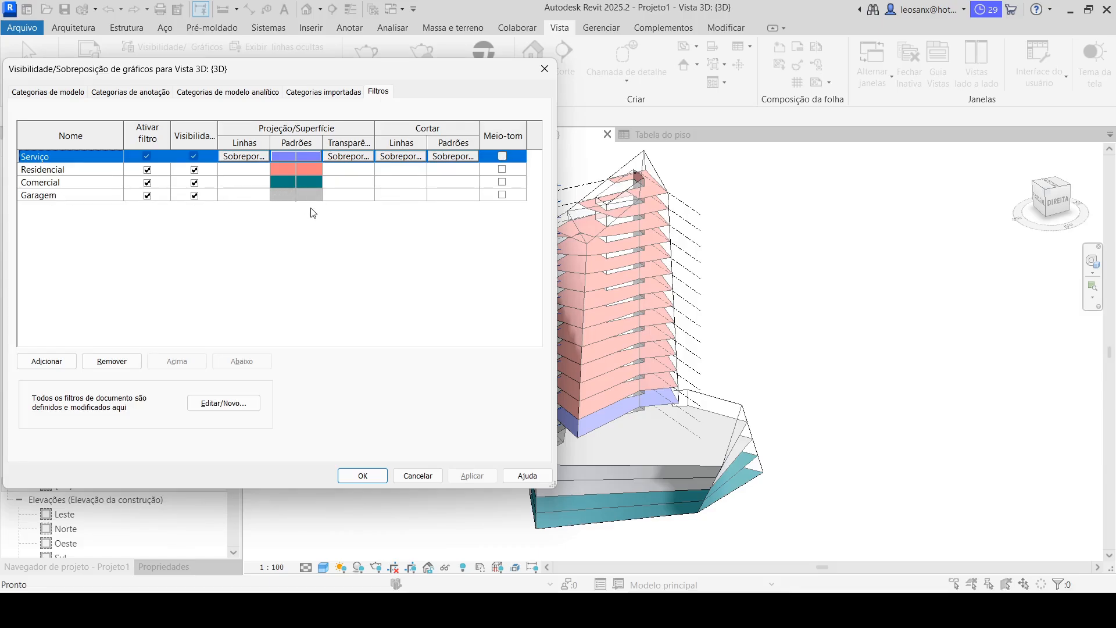
left_click(363, 476)
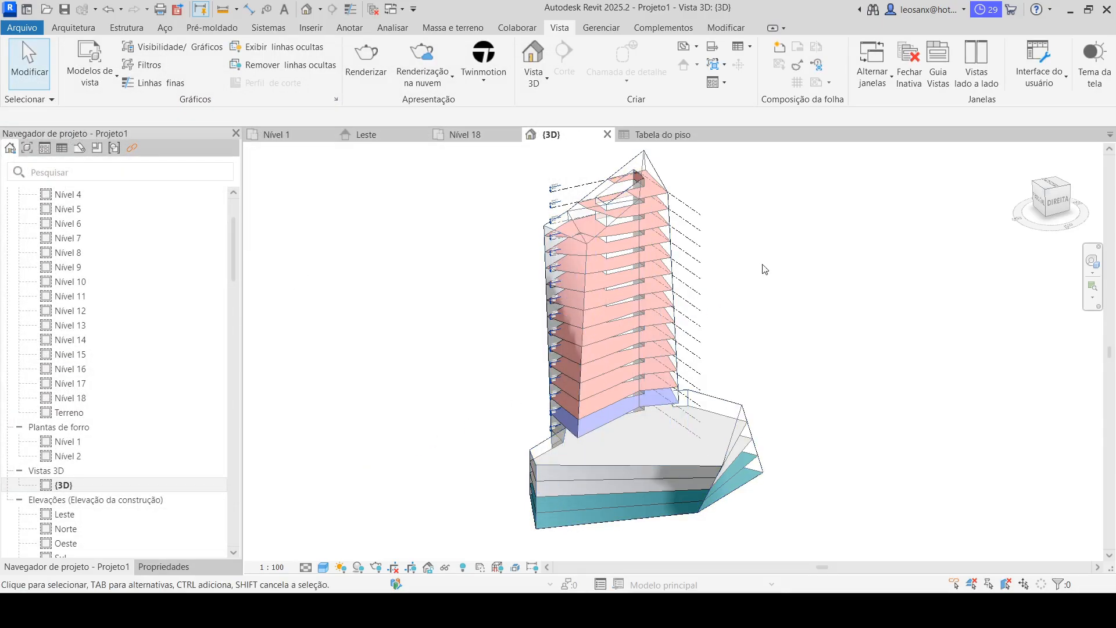
Edit the mass in place, lowering the podium's outer upper corner vertex and raising the neighbouring upper vertex.
middle_click_drag(735, 261, 681, 354, "shift")
scroll(623, 272, "up", 4)
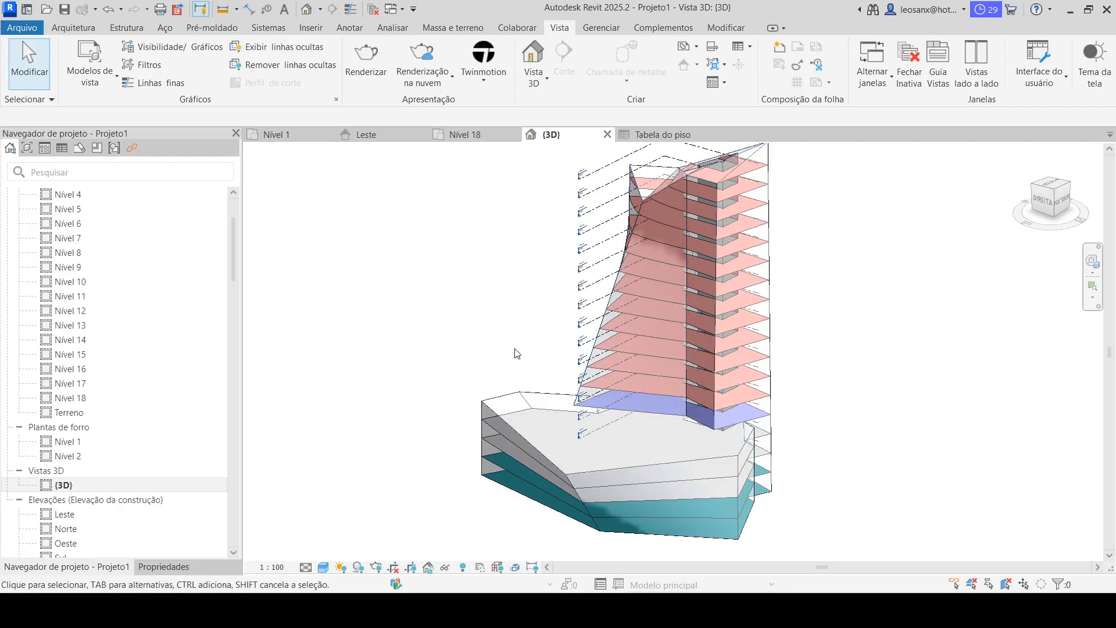
double_click(496, 403)
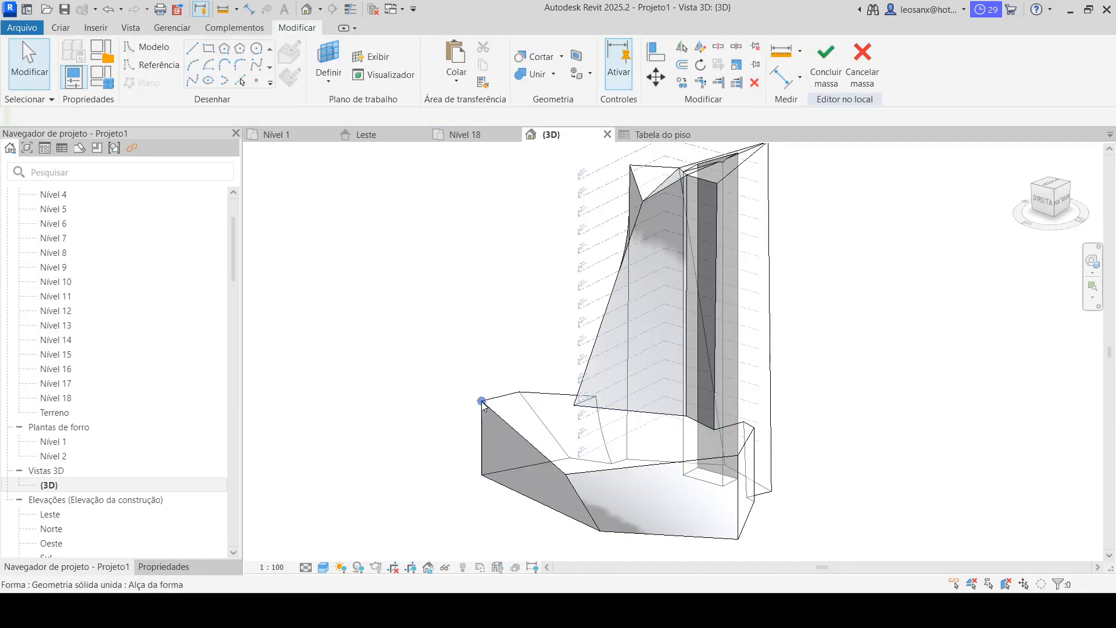
left_click(481, 402)
left_click_drag(481, 373, 481, 428)
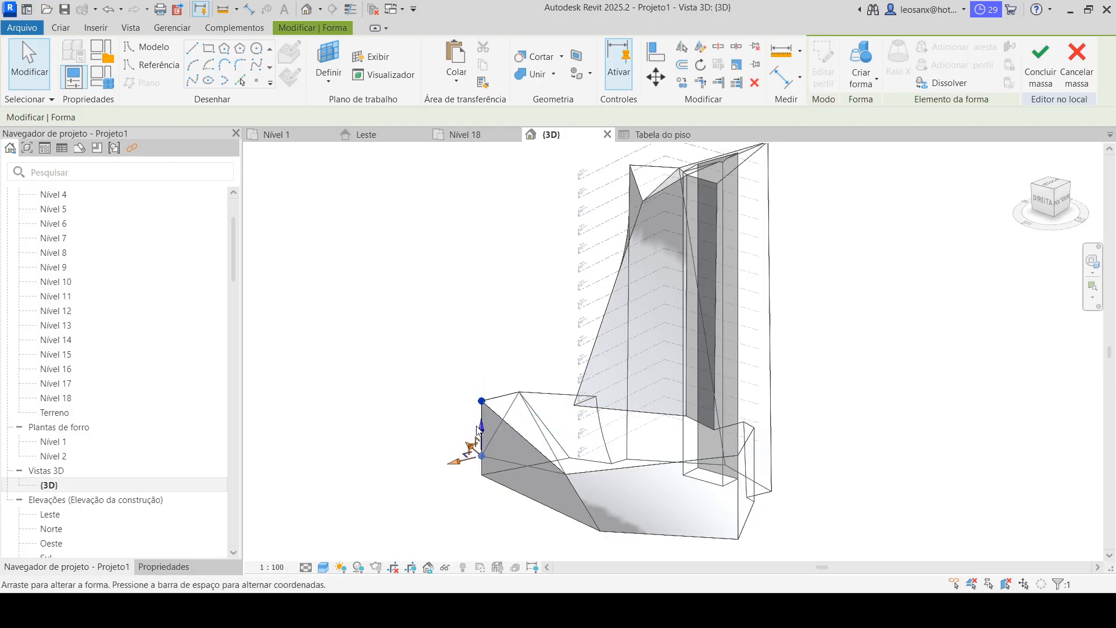
left_click(519, 392)
left_click_drag(521, 360, 521, 332)
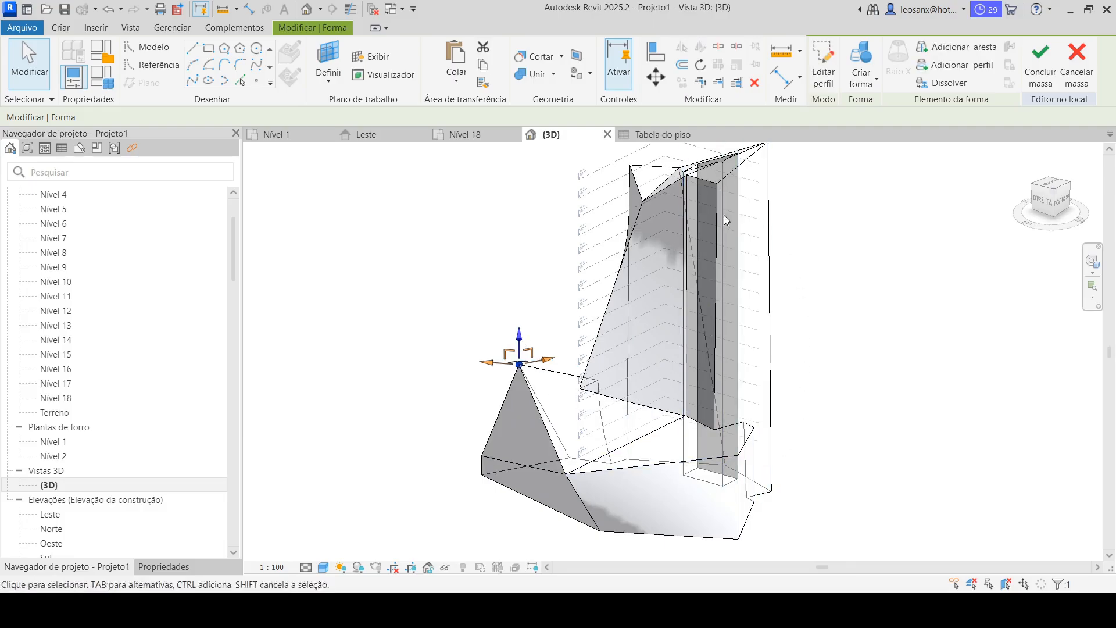
Lower the two upper corner vertices of the tower beside the vertical recess to slope its top.
left_click(687, 177)
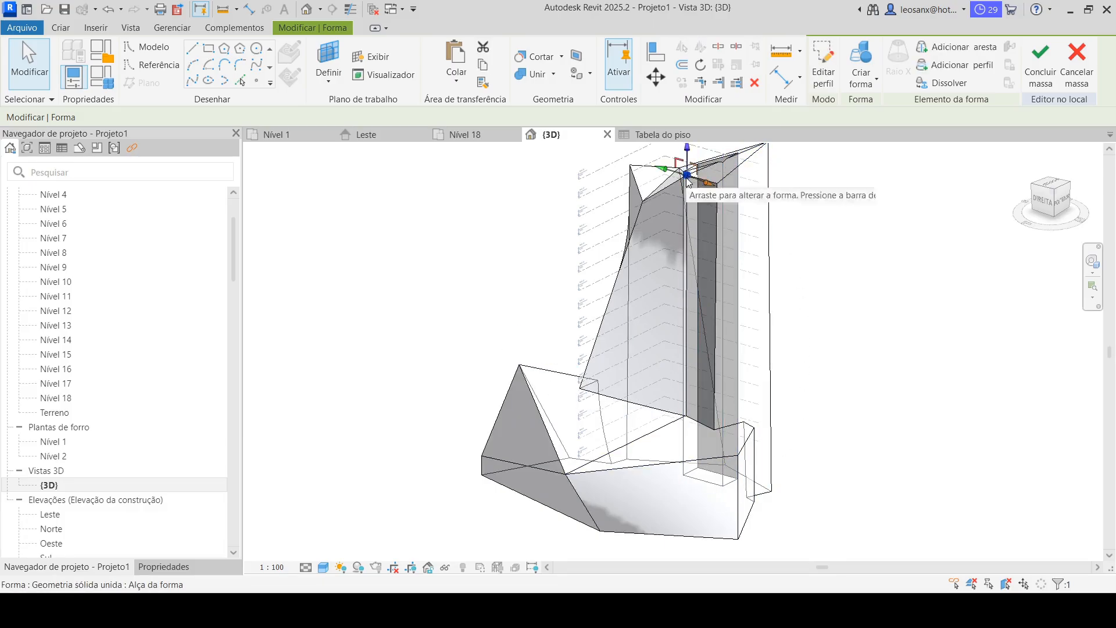
left_click_drag(688, 169, 690, 249)
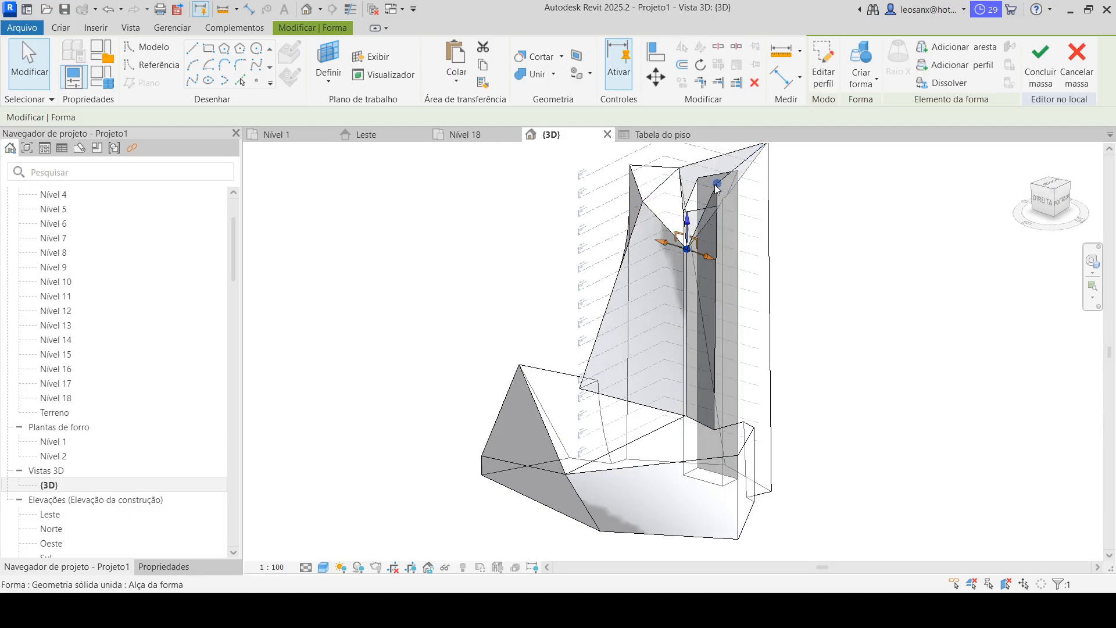
left_click(720, 185)
left_click_drag(719, 159, 718, 178)
left_click(831, 233)
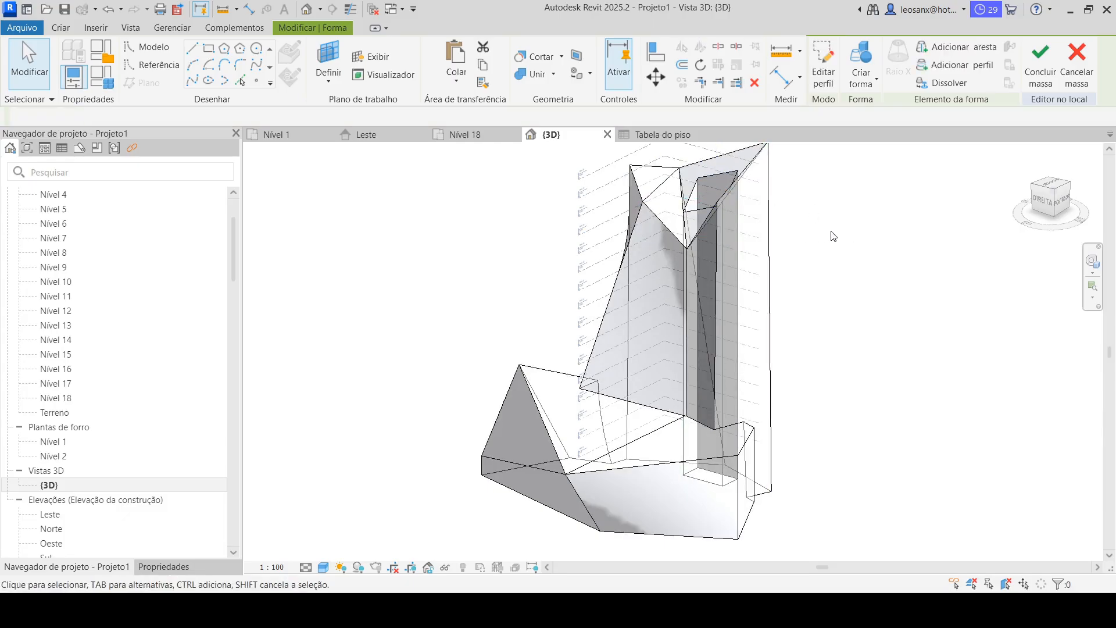
Pull the podium's short lower edge outward beyond the tower and finish the in-place mass edit.
left_click(740, 501)
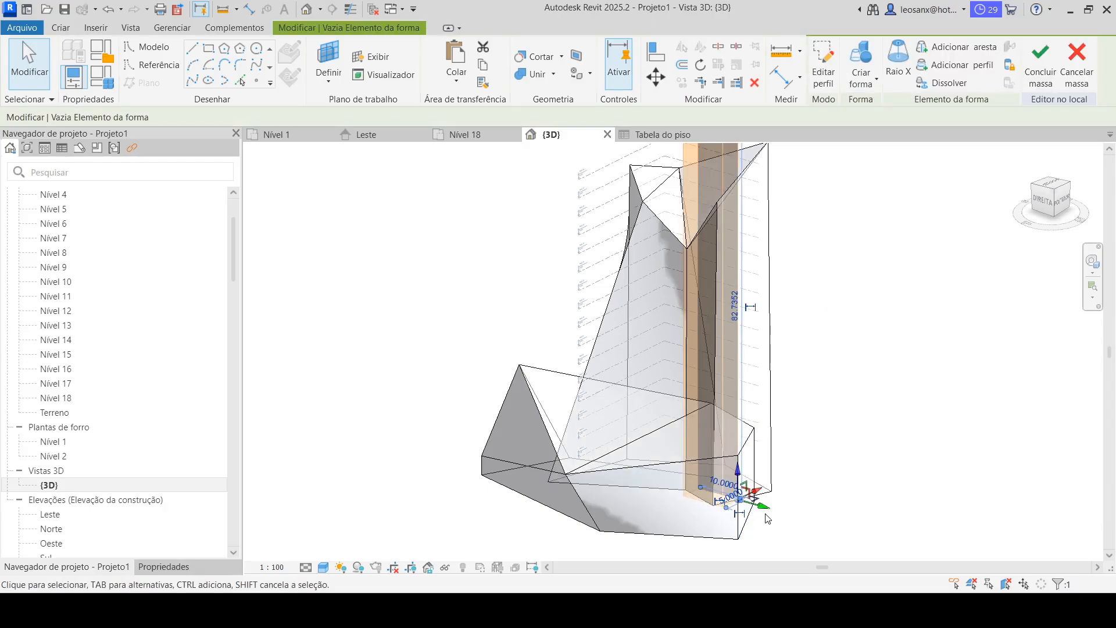
left_click(753, 530)
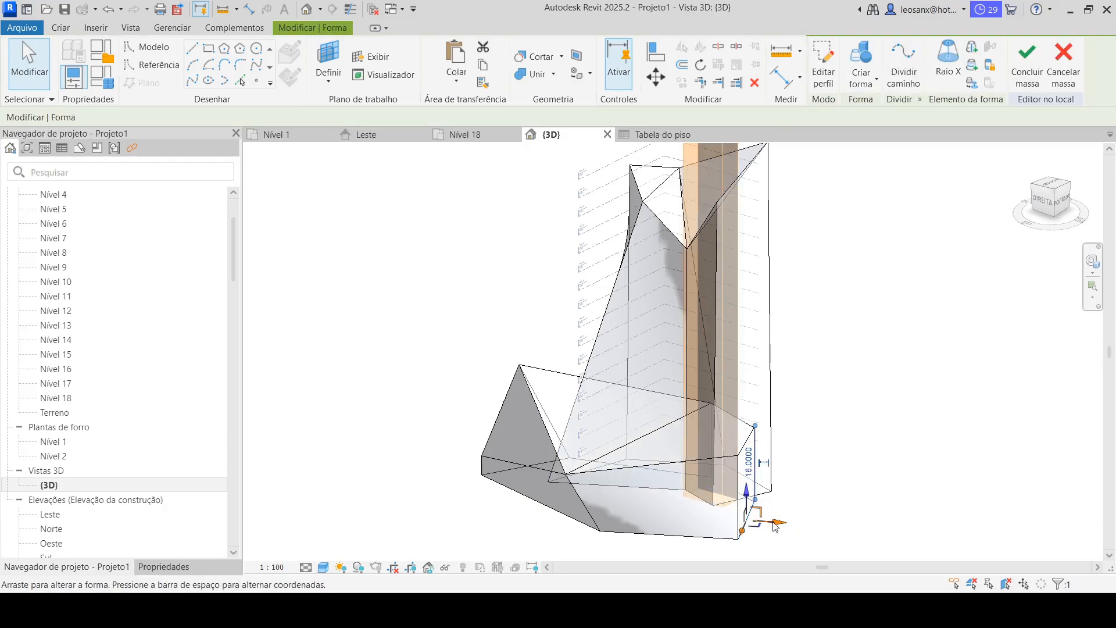
left_click_drag(777, 522, 822, 525)
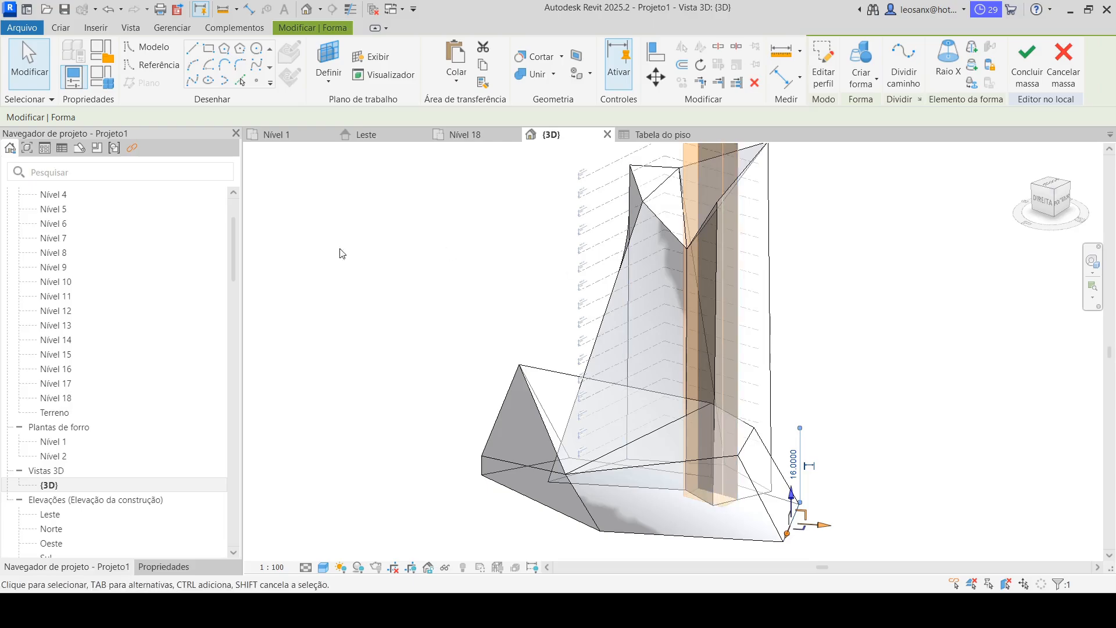
left_click(1027, 58)
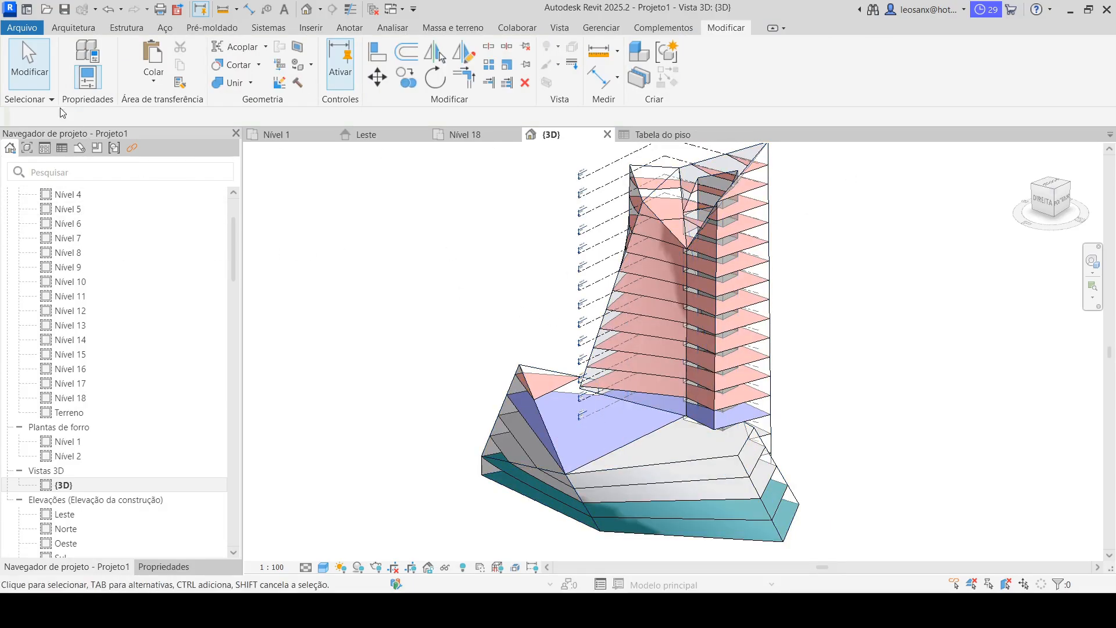
left_click(30, 47)
Examine the reshaped mass's colored floors and the areas per use in the Massa: Tabela do piso schedule, returning to the {3D} view.
middle_click_drag(489, 263, 615, 430, "shift")
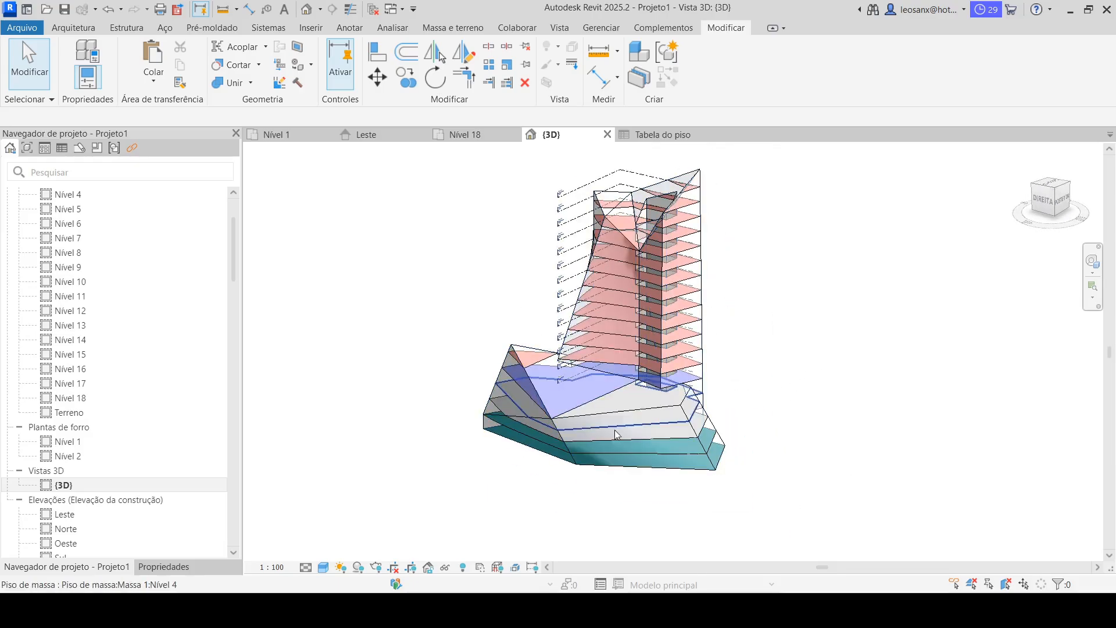
scroll(615, 430, "up", 4)
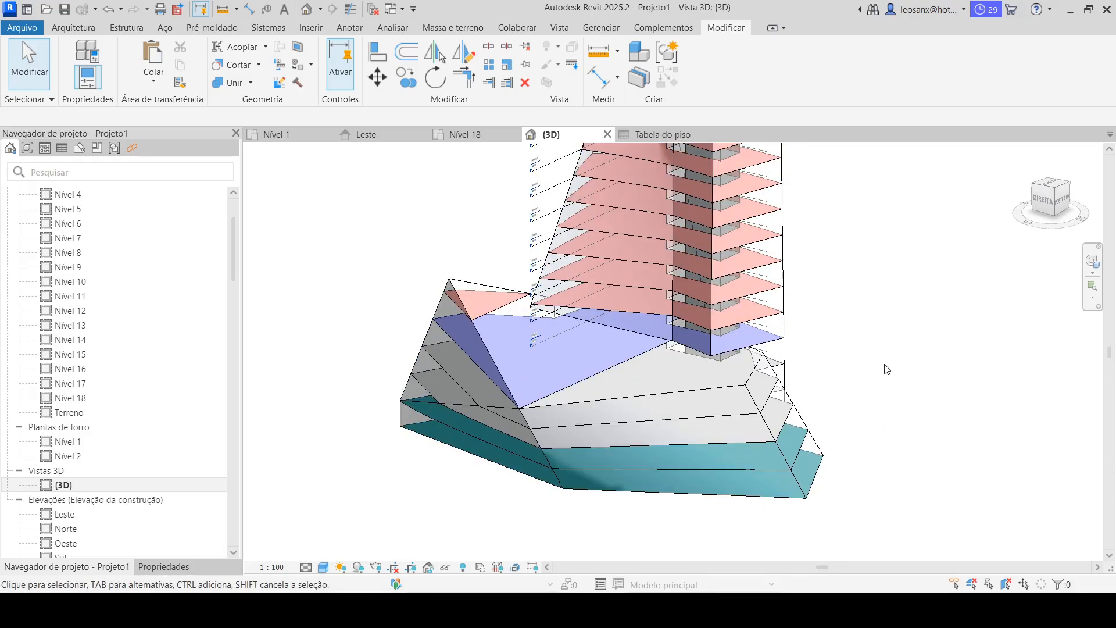
scroll(641, 528, "down", 5)
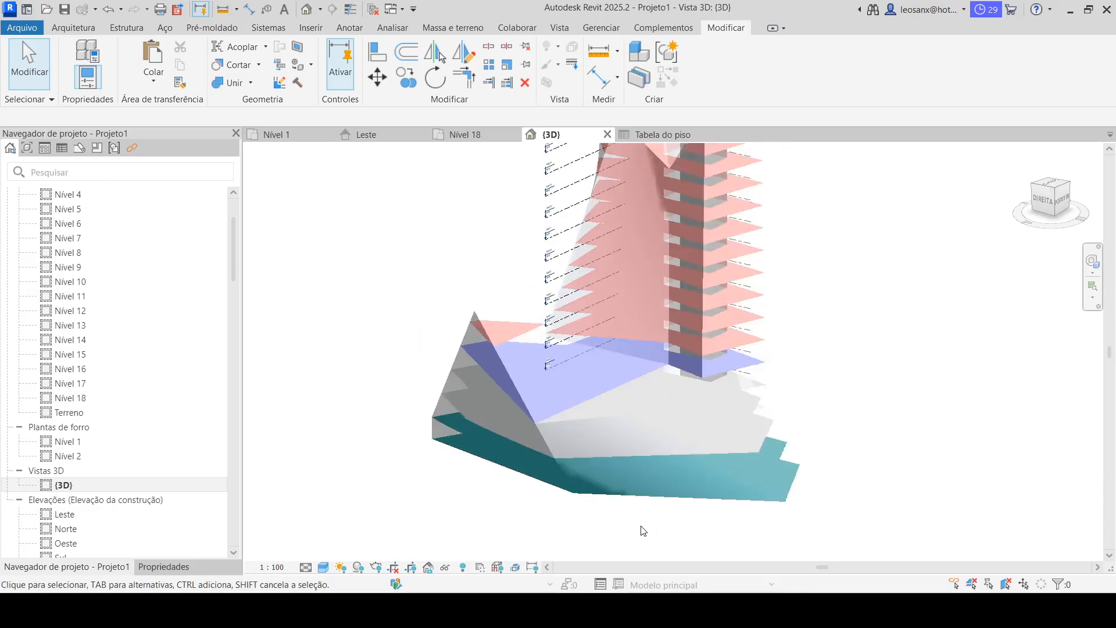
scroll(704, 409, "up", 2)
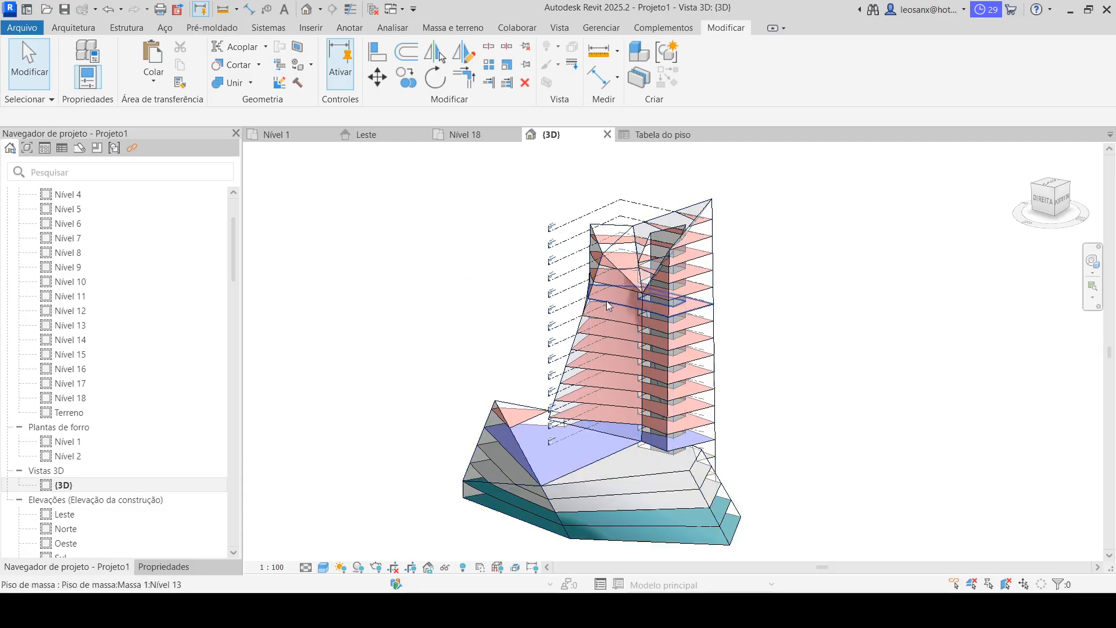
scroll(80, 317, "down", 7)
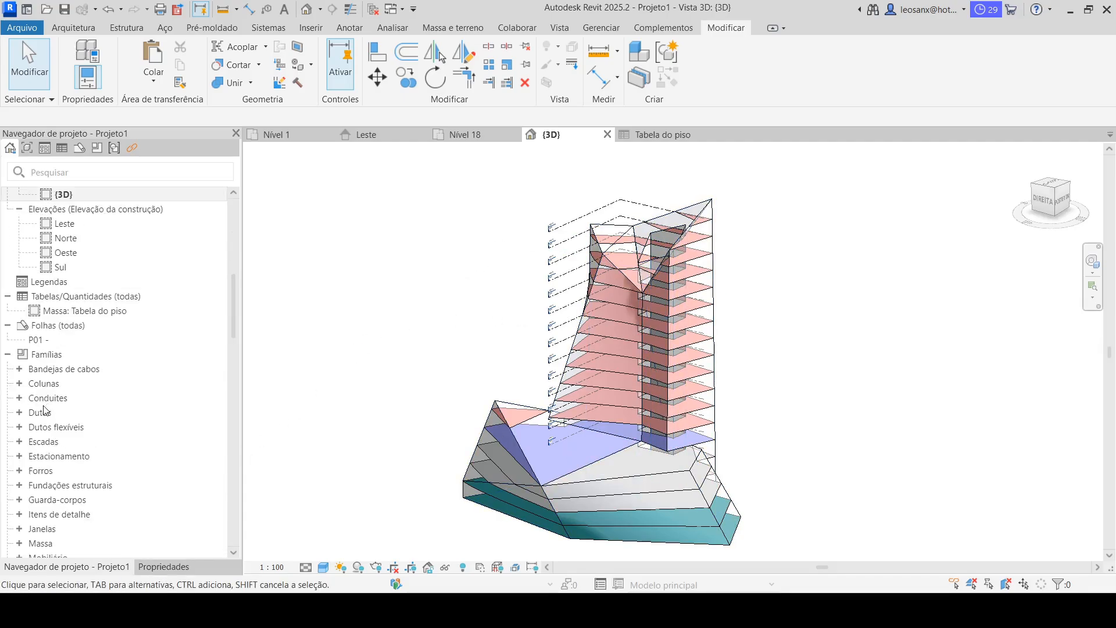
double_click(77, 312)
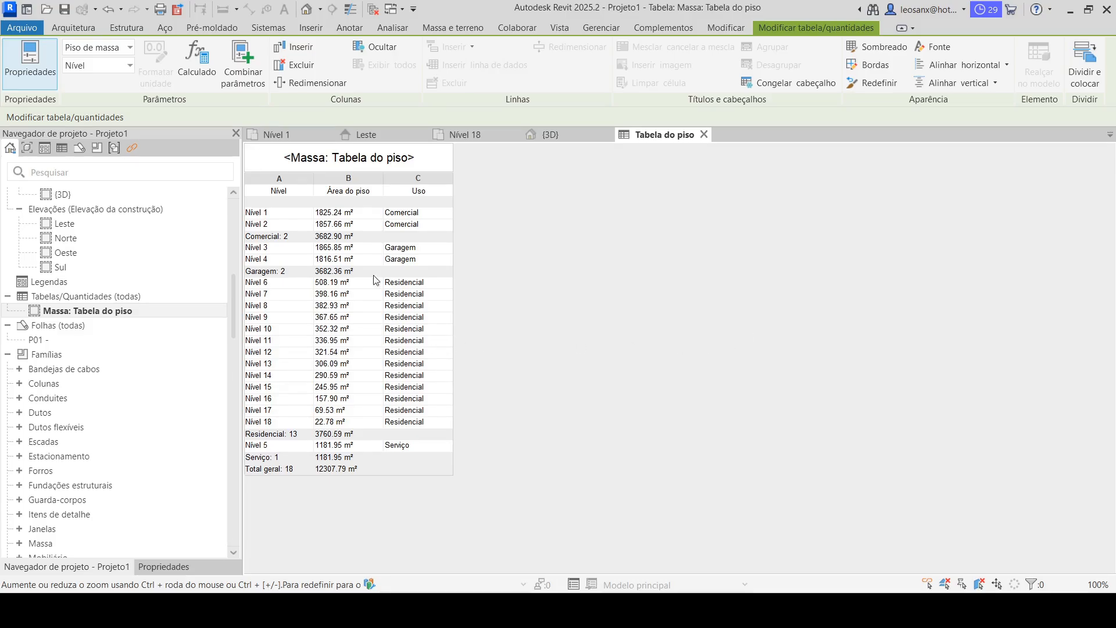
scroll(70, 393, "up", 5)
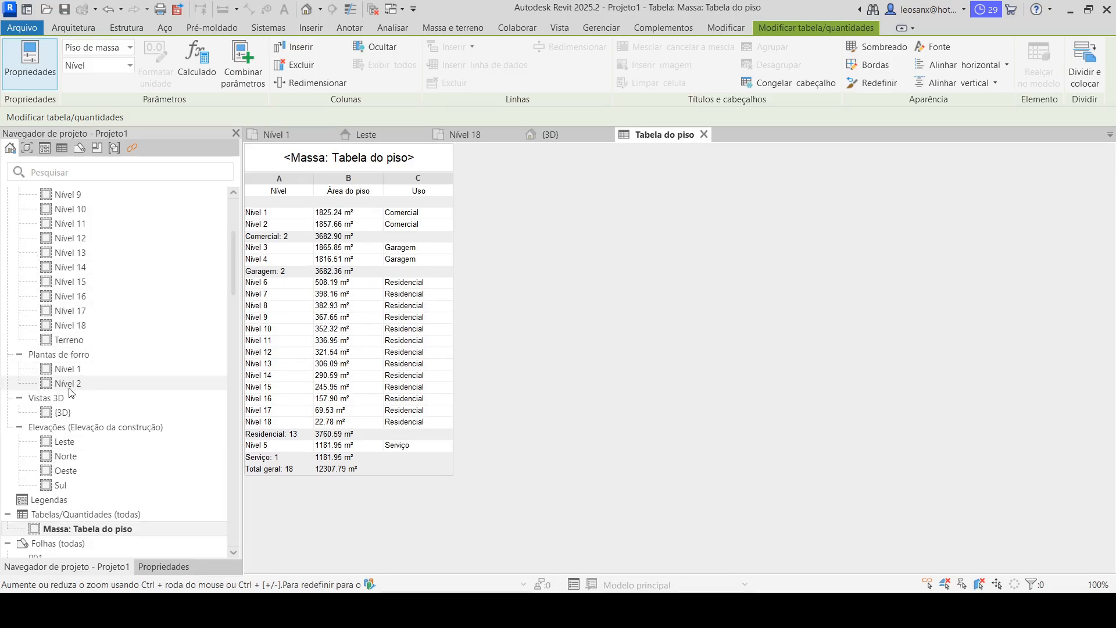
double_click(63, 412)
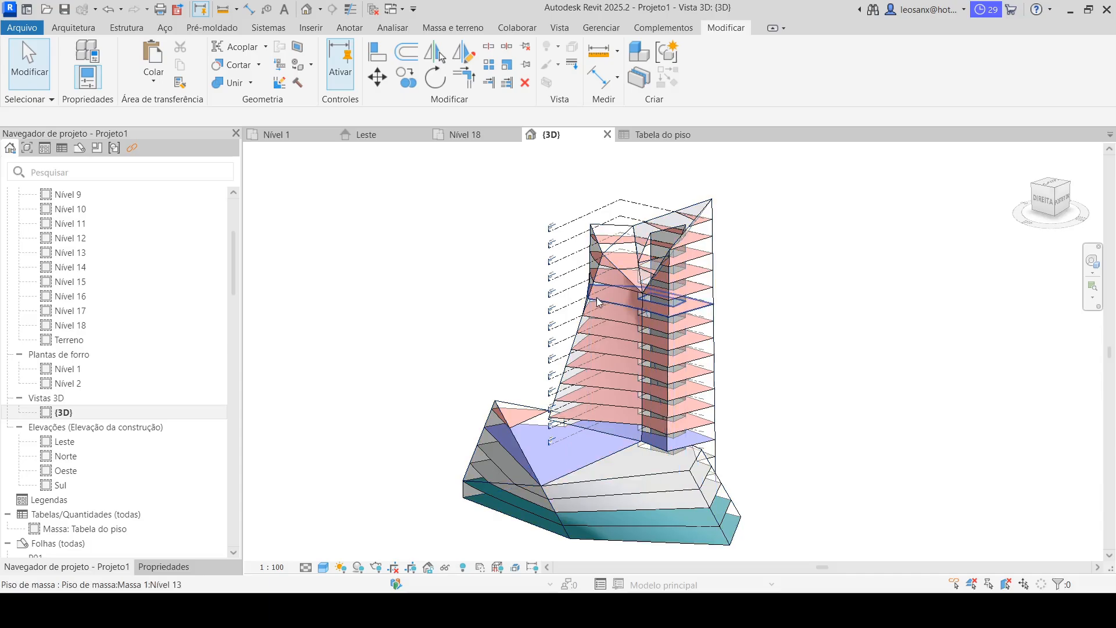
Set the use (Uso) of the tower's mass floor on Nível 13 to Serviço.
left_click(579, 329)
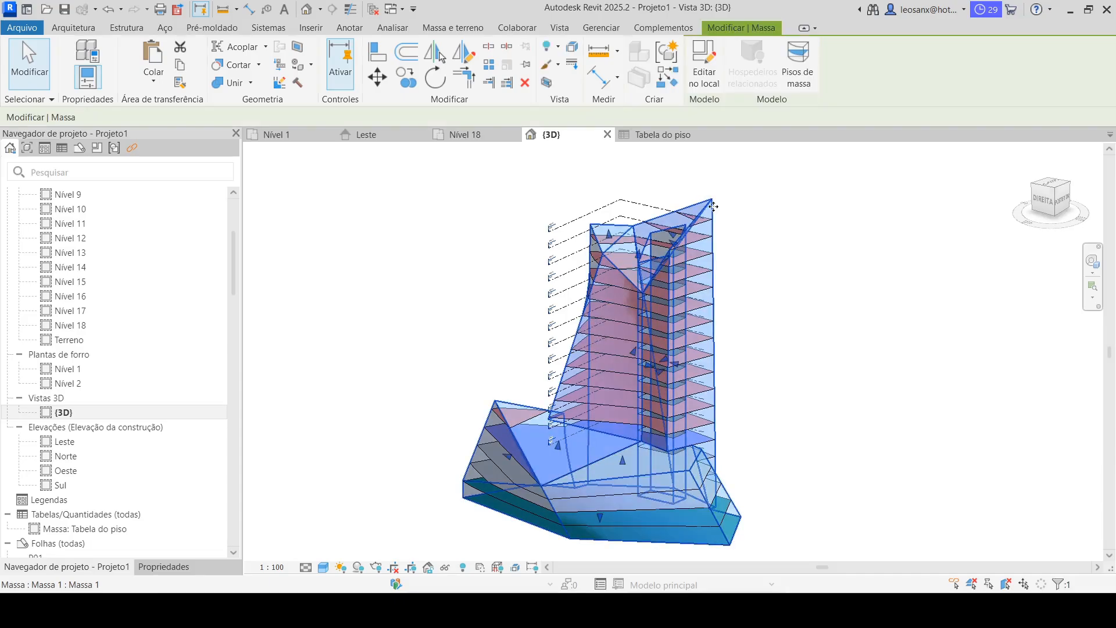
left_click(882, 314)
left_click(703, 310)
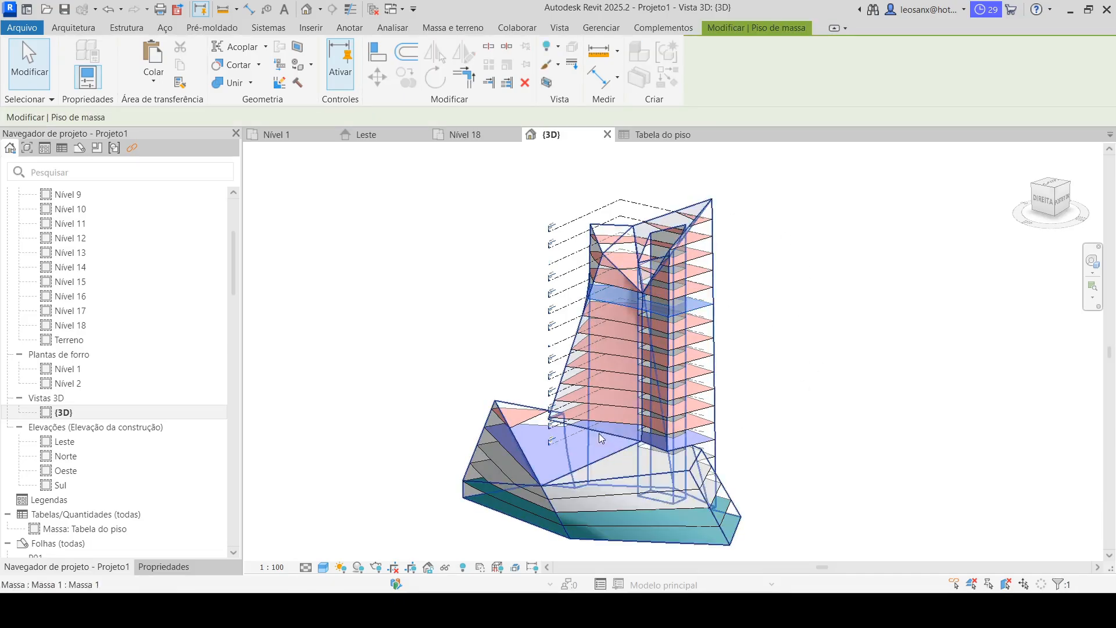
left_click(163, 566)
left_click(160, 315)
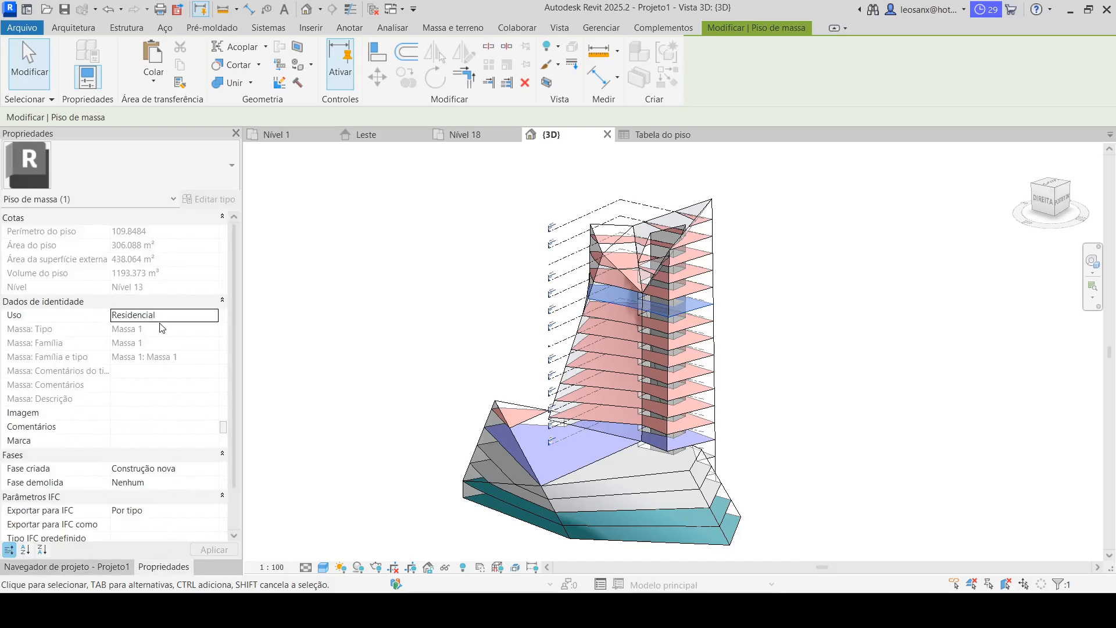
left_click(211, 316)
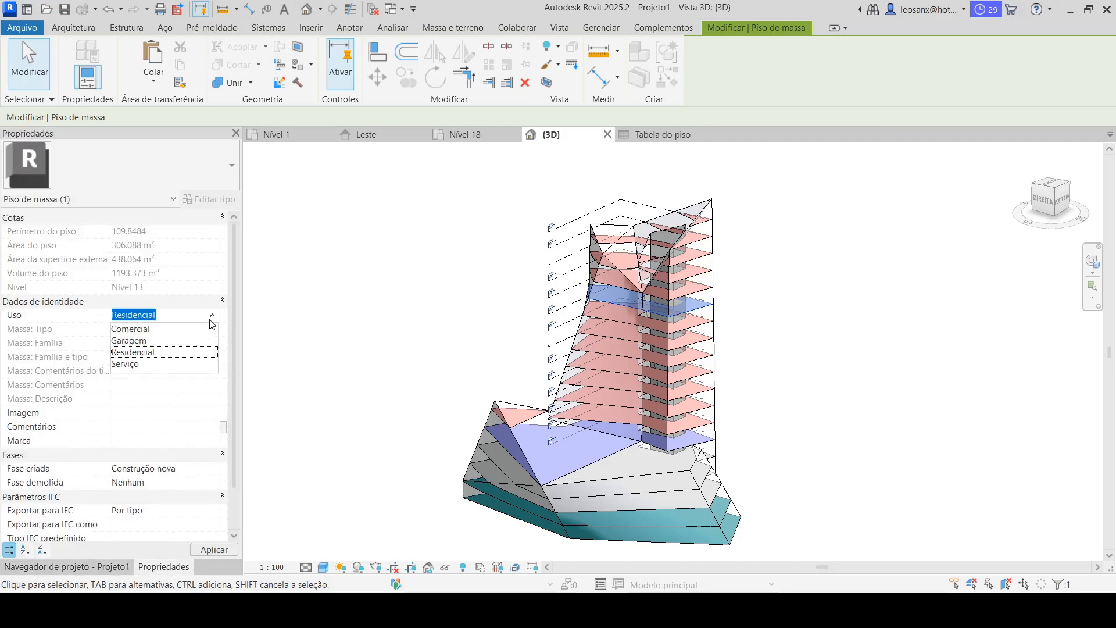
left_click(139, 364)
left_click(366, 279)
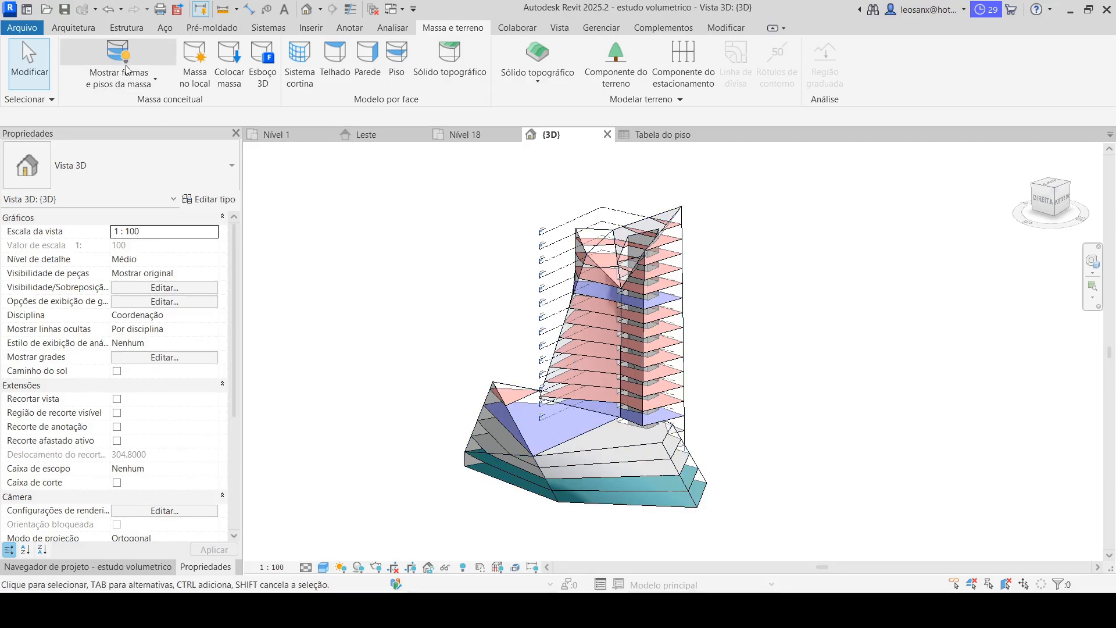
Try creating Genérico 150 mm floors by face from all the mass floors, and undo them.
left_click(397, 57)
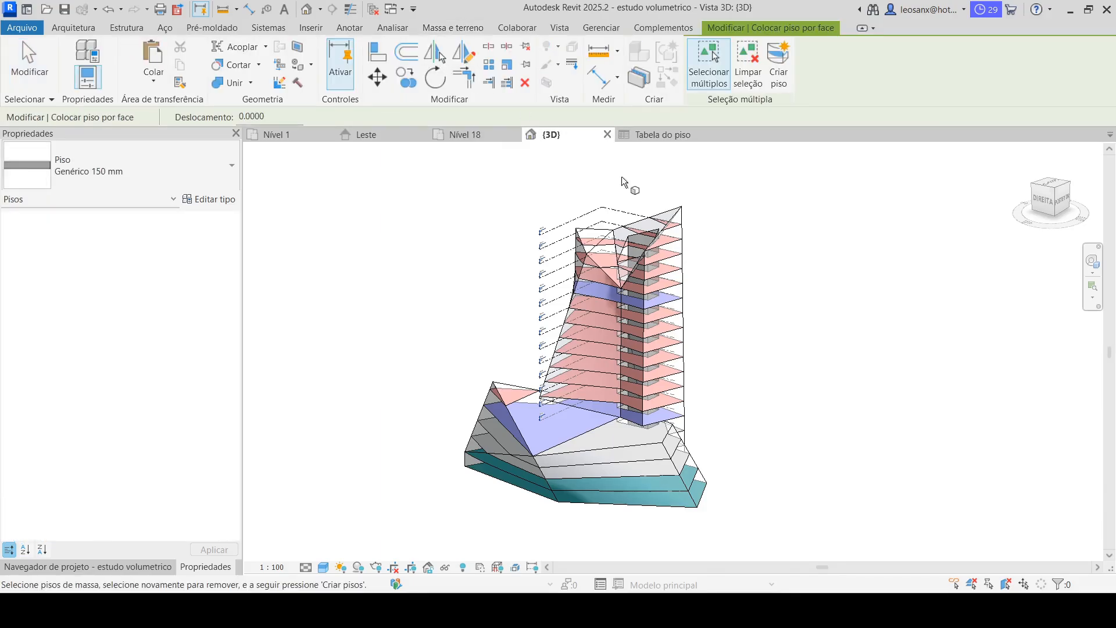
left_click_drag(548, 184, 722, 530)
left_click_drag(460, 162, 749, 541)
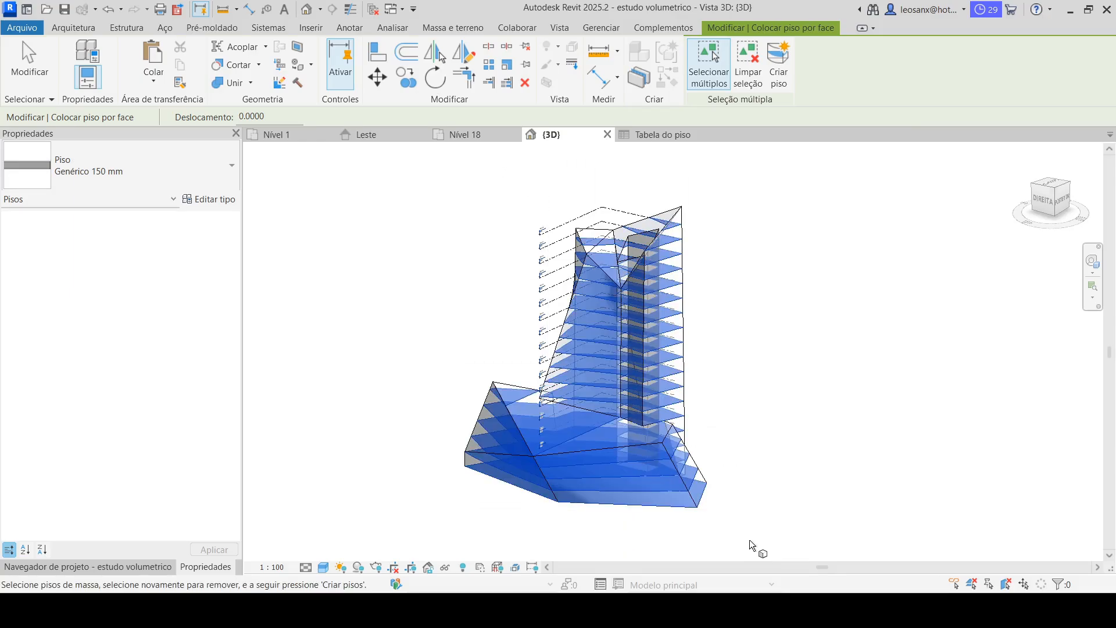
left_click(773, 80)
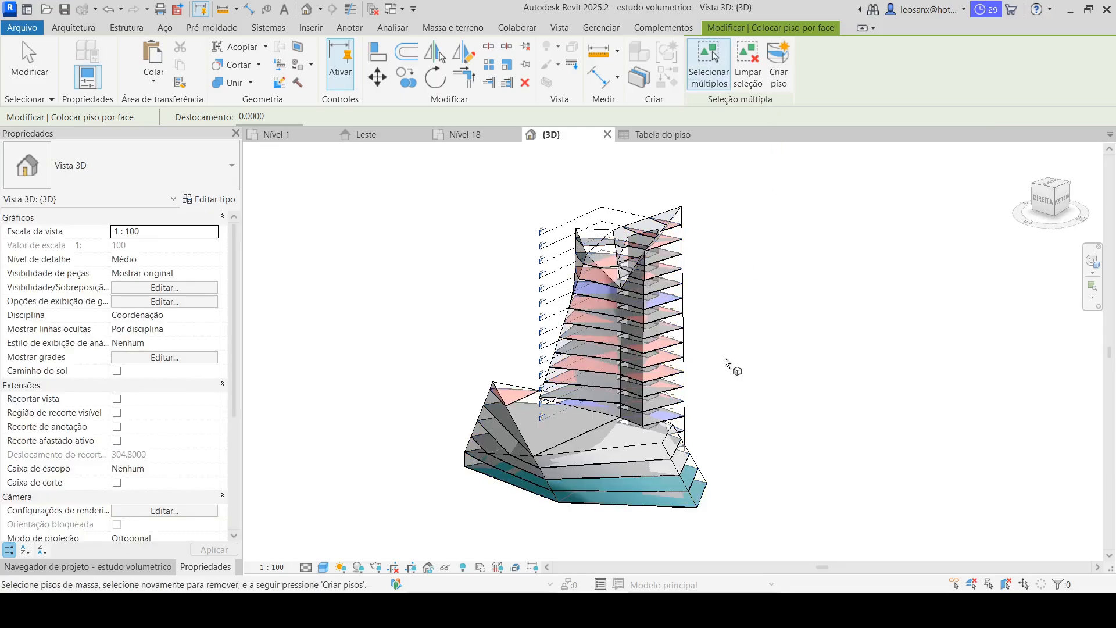
left_click(29, 64)
scroll(651, 279, "up", 4)
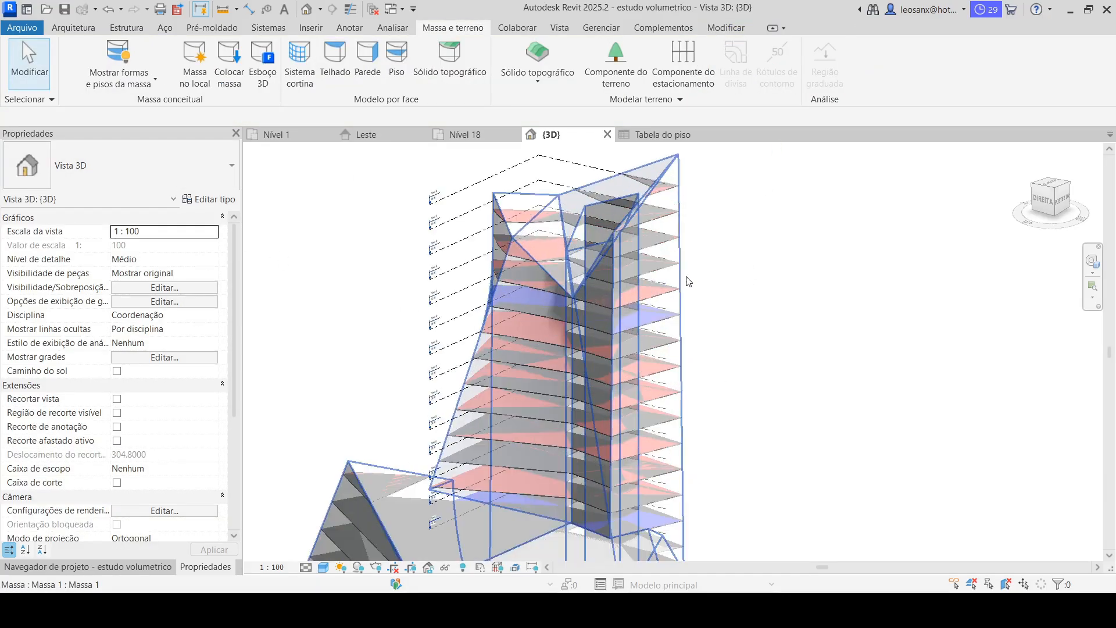
scroll(651, 255, "up", 2)
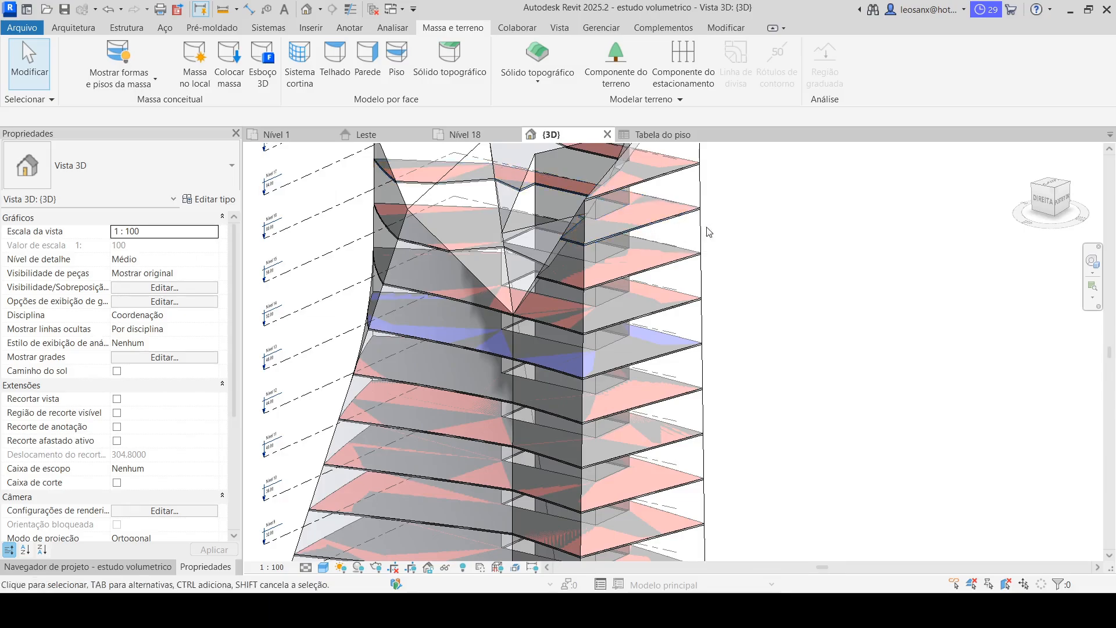
scroll(753, 224, "down", 3)
scroll(825, 244, "down", 3)
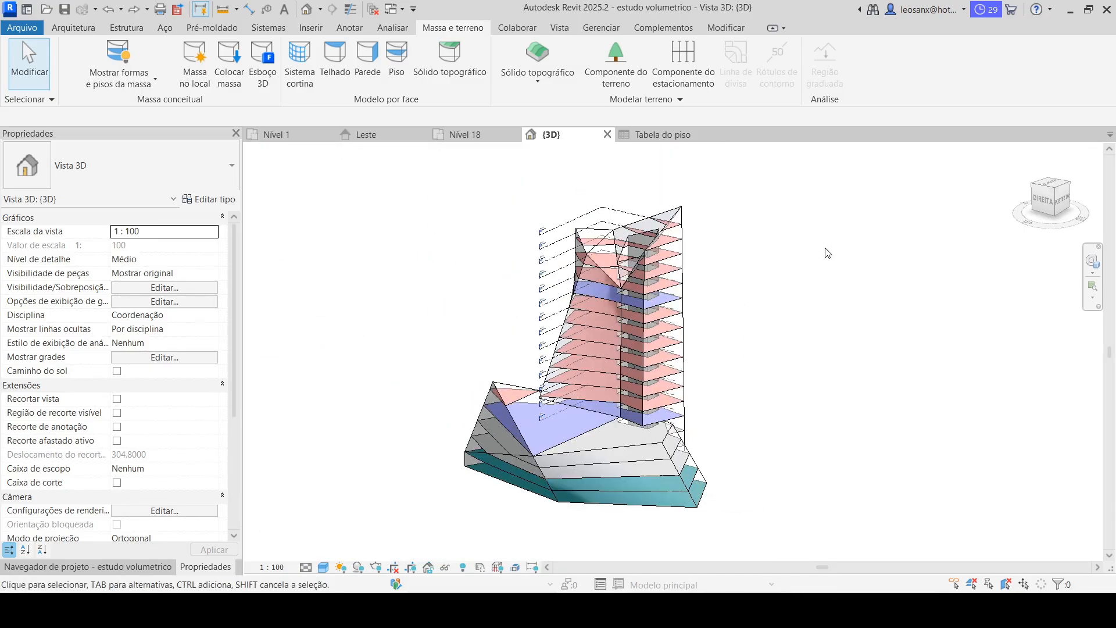
scroll(623, 401, "up", 3)
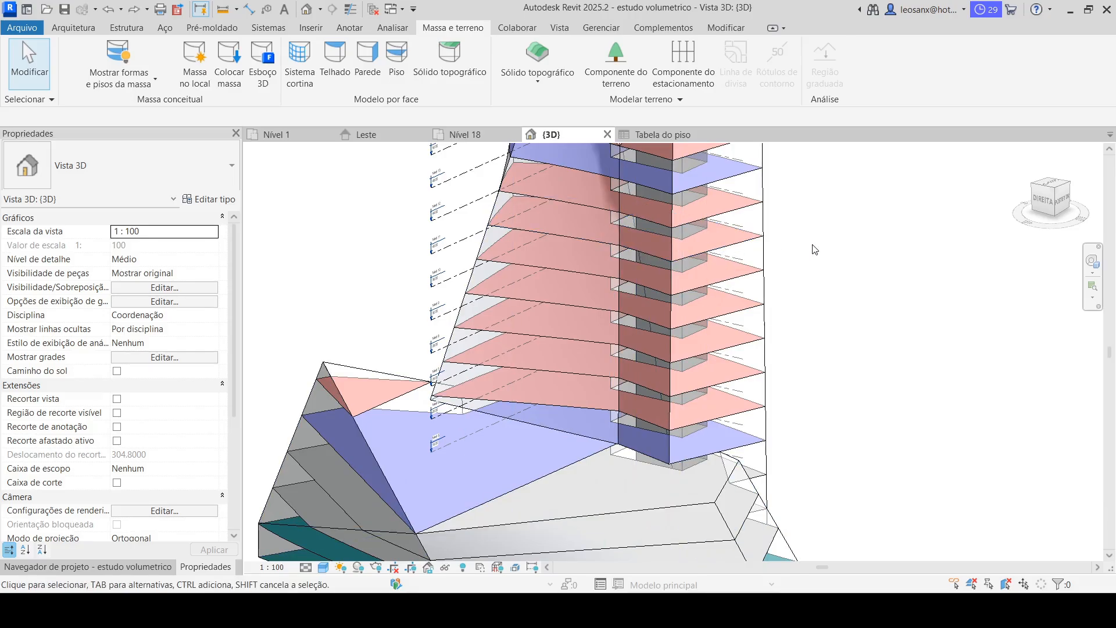
scroll(633, 321, "down", 3)
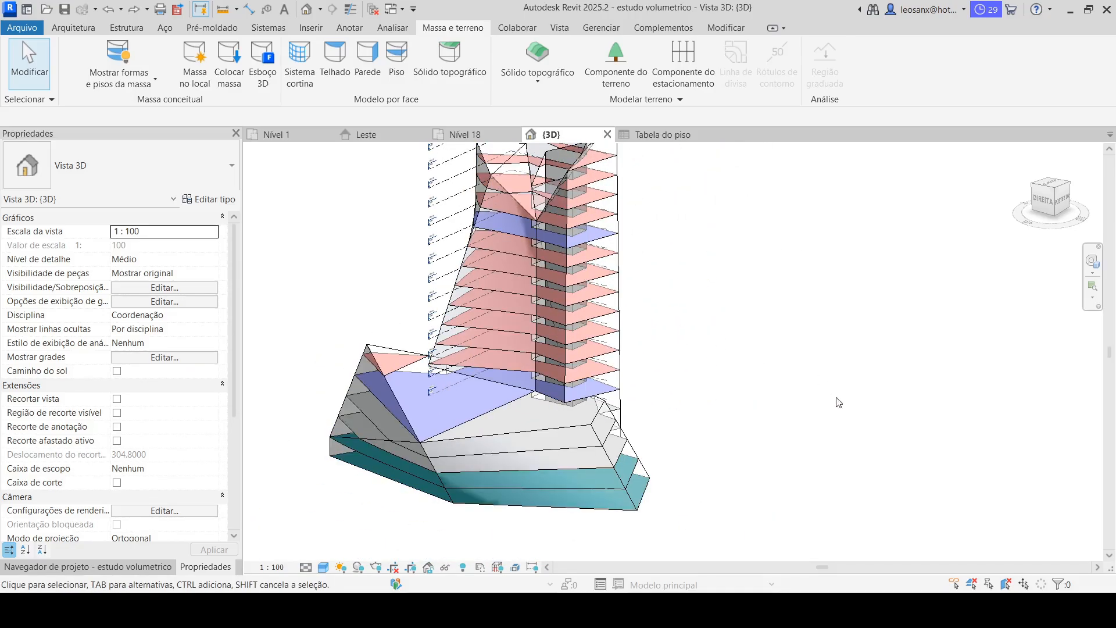
scroll(839, 402, "down", 2)
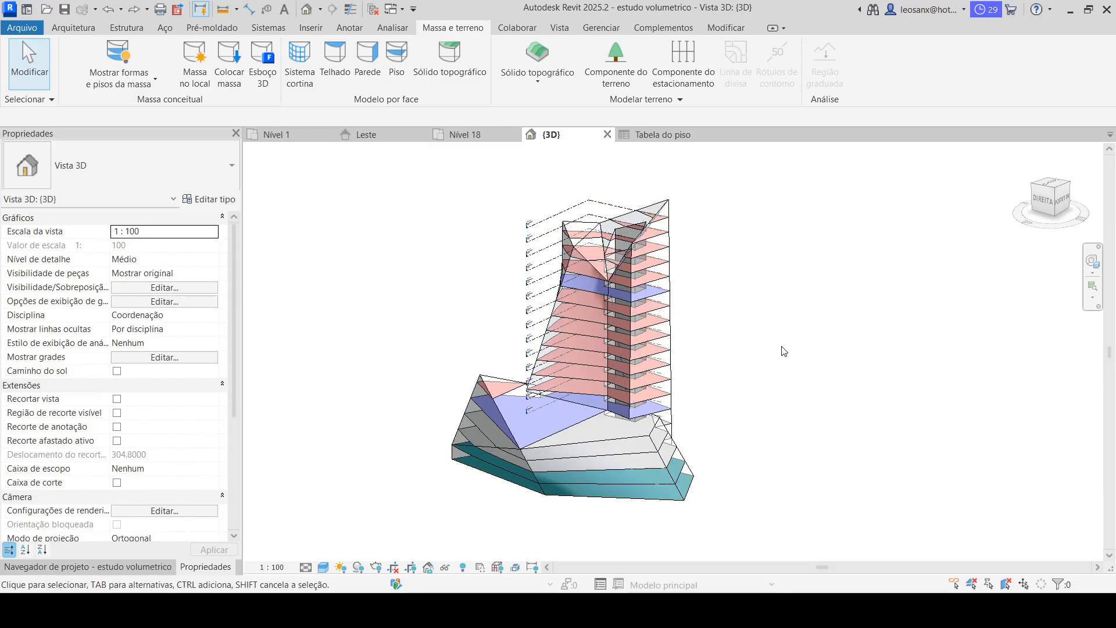
scroll(784, 351, "up", 1)
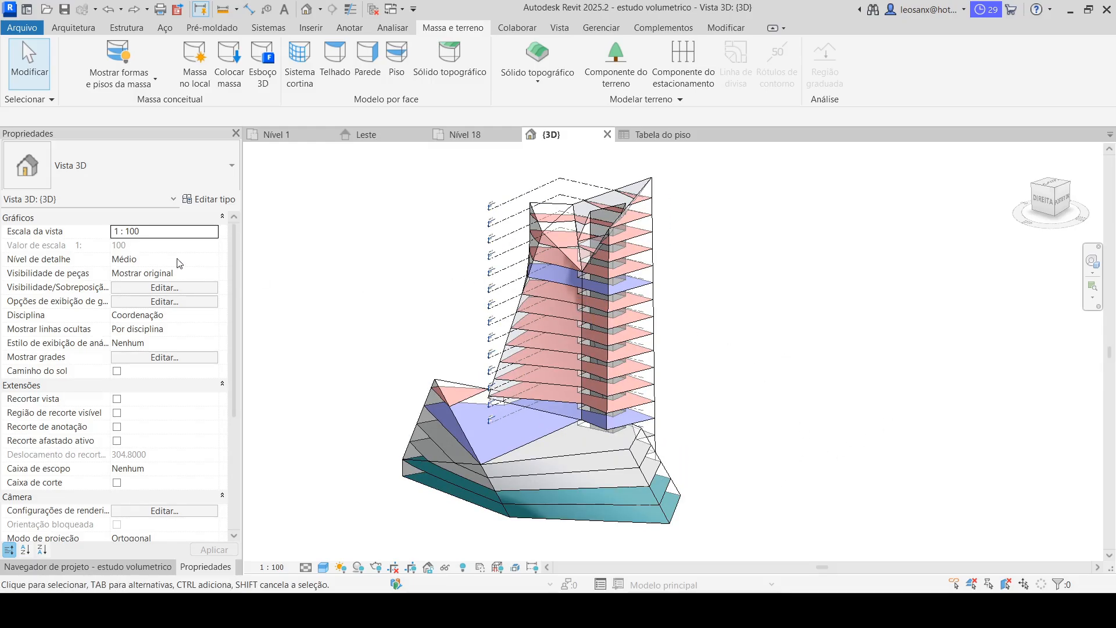
scroll(444, 252, "down", 2)
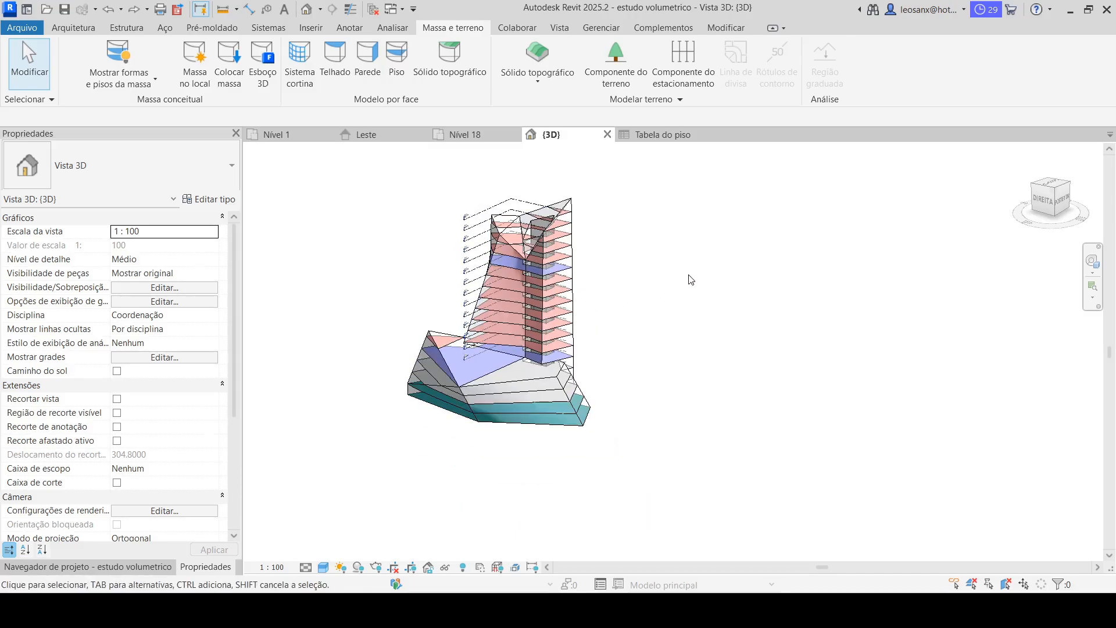
Select all mass floors of the tower and podium and create Genérico 150 mm floors on them by face.
left_click(396, 56)
left_click_drag(363, 170, 636, 462)
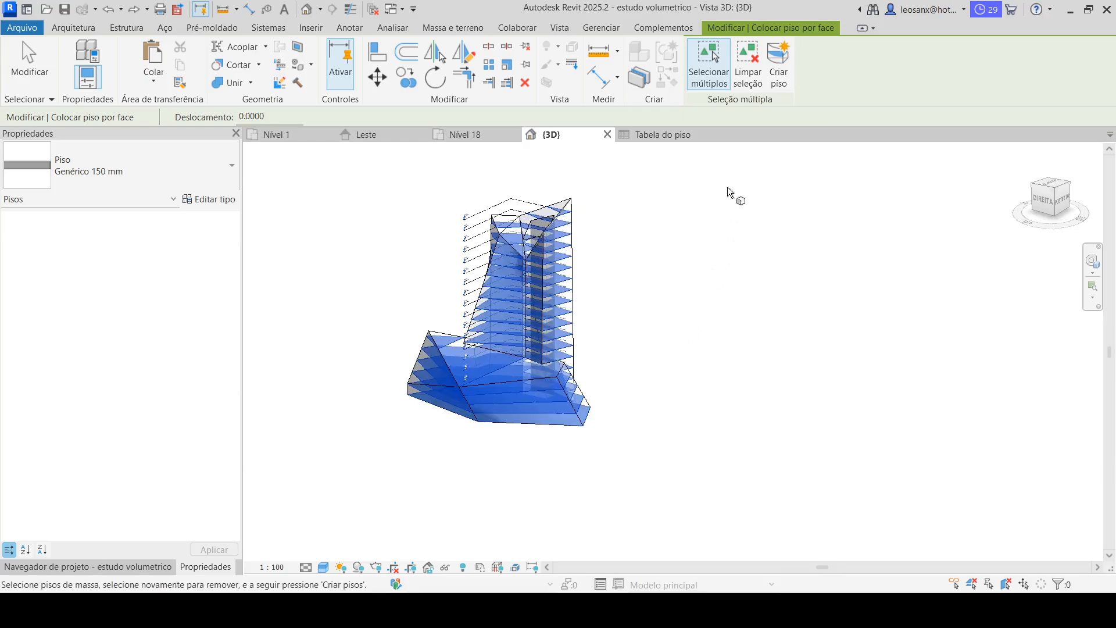
left_click(779, 60)
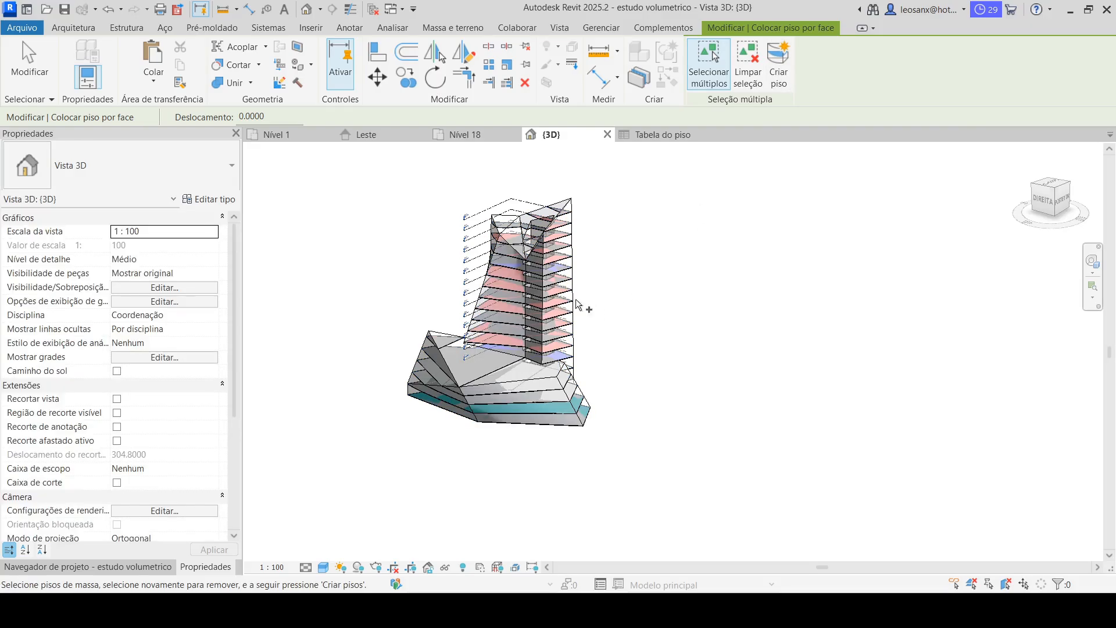
scroll(441, 279, "up", 2)
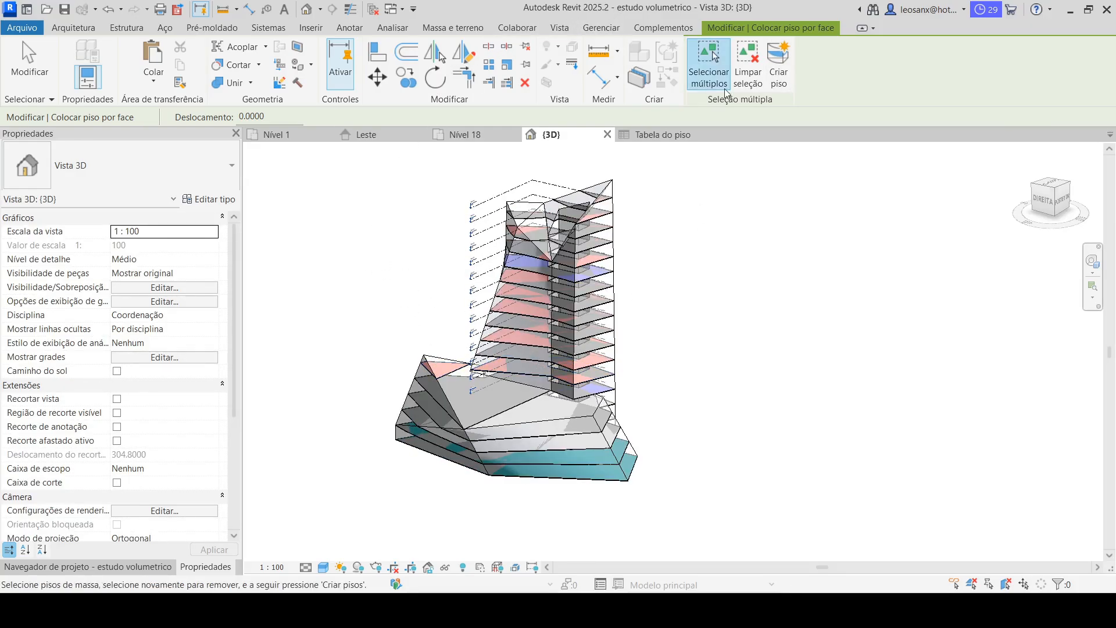
left_click(29, 64)
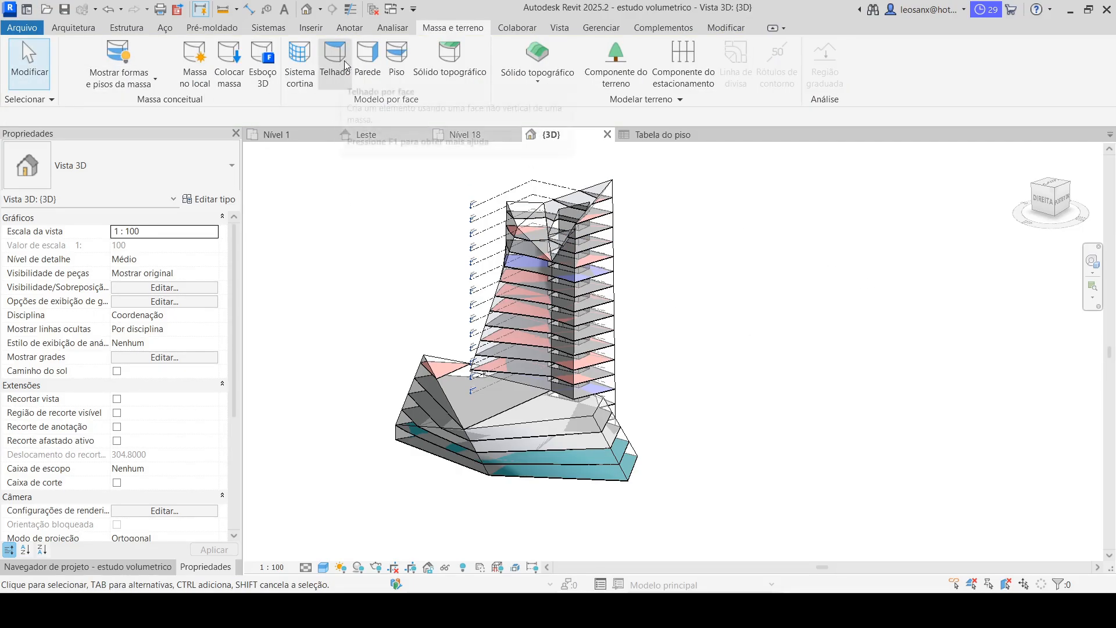
Place Genérico - 200 mm walls by face on the tower's narrow side face and the podium's two sloped faces beneath it.
left_click(367, 61)
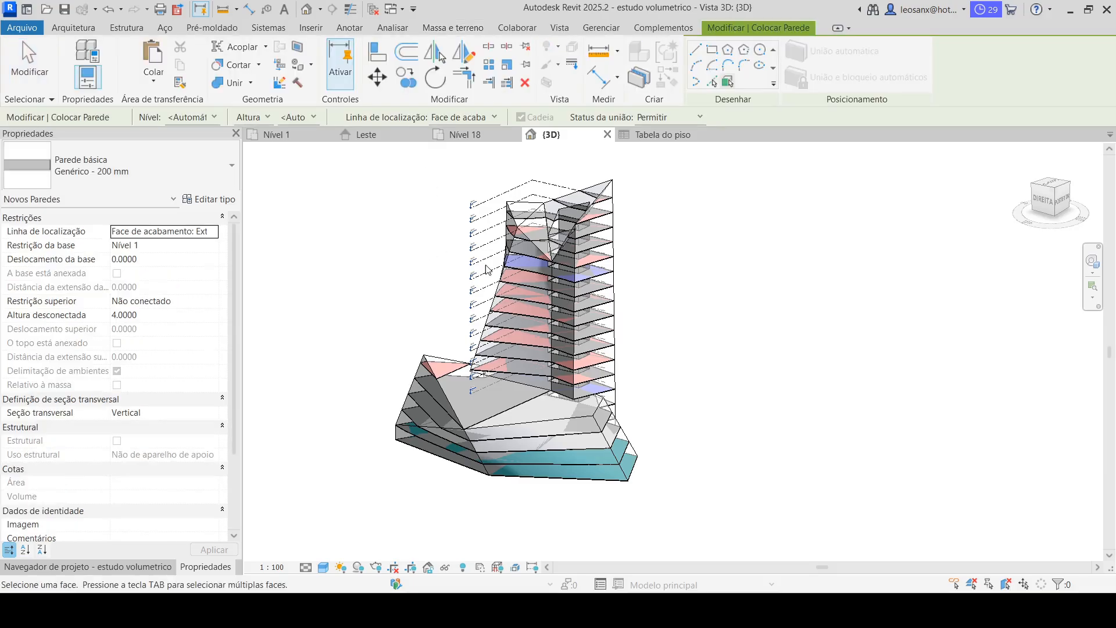
scroll(615, 266, "up", 3)
left_click(615, 266)
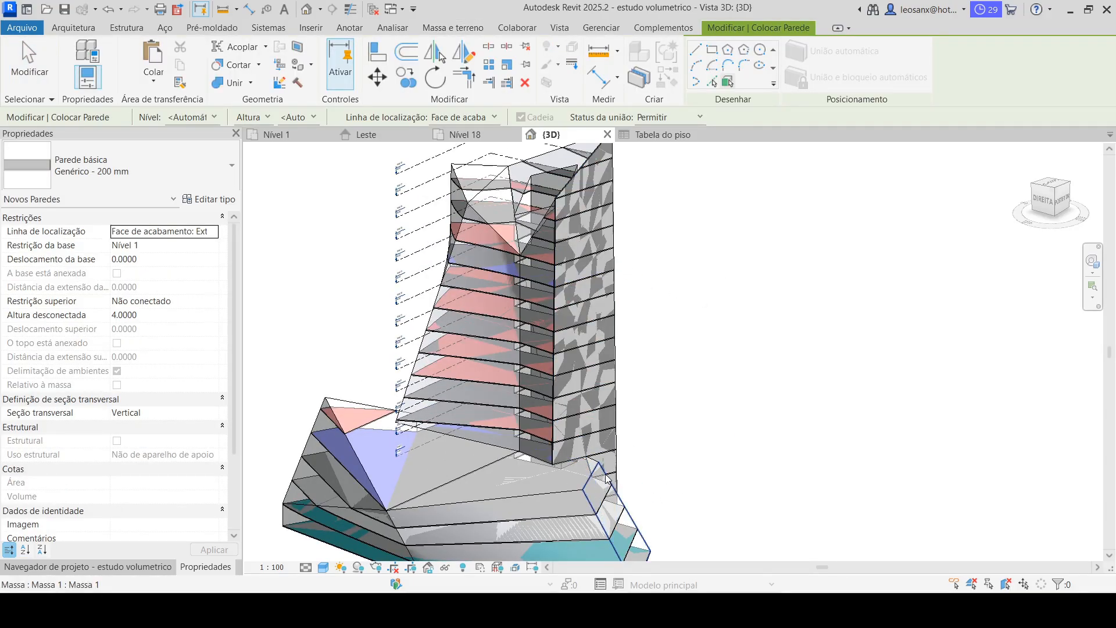
scroll(602, 444, "down", 2)
scroll(615, 425, "up", 4)
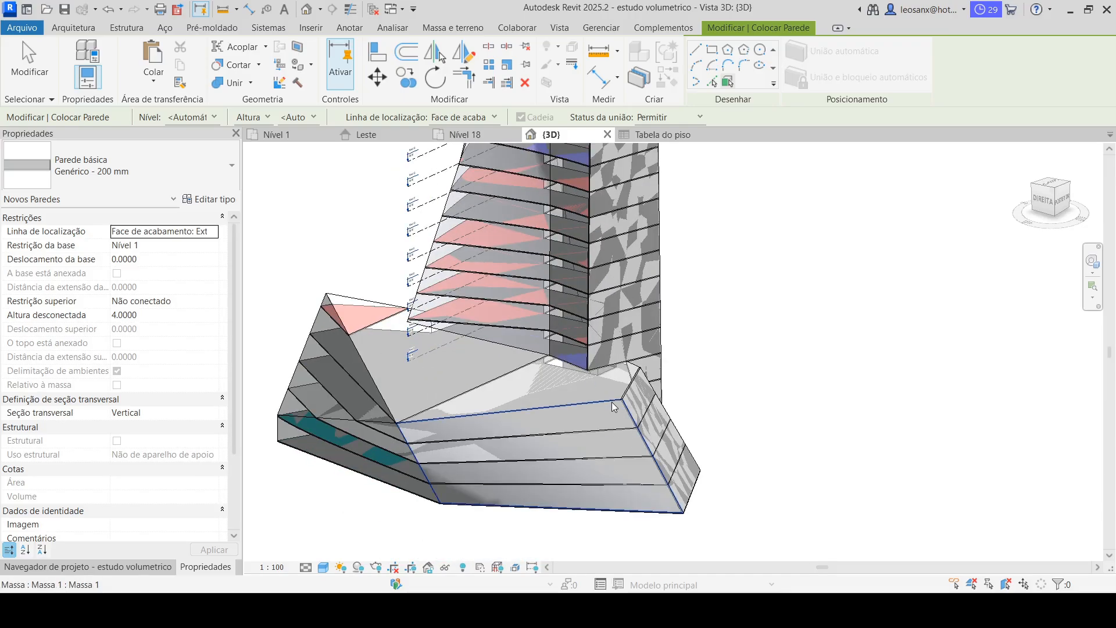
left_click(614, 406)
Add Genérico - 200 mm walls by face to the tower's blank opposite face and its face beside the vertical recess.
middle_click_drag(822, 347, 942, 491, "shift")
left_click(579, 428)
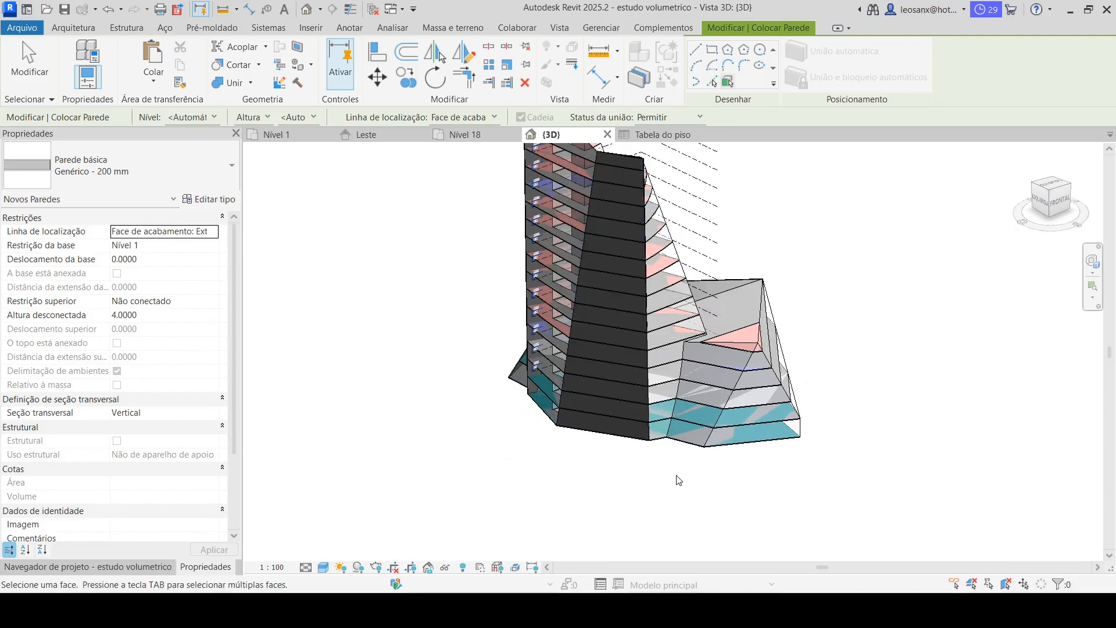
scroll(631, 442, "down", 2)
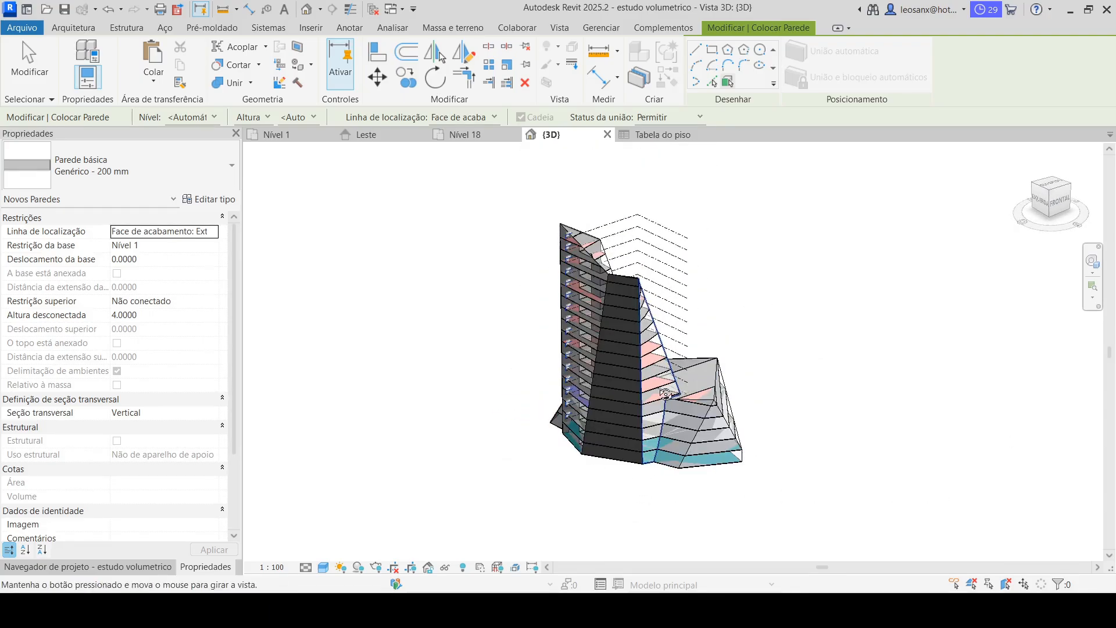
middle_click_drag(673, 291, 625, 320, "shift")
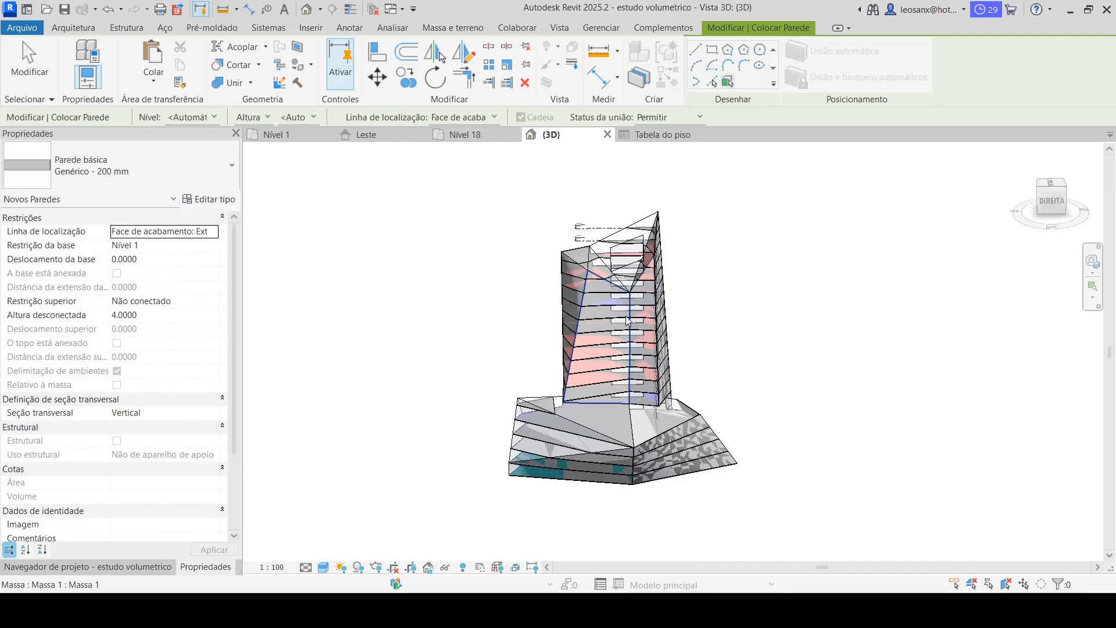
left_click(627, 316)
scroll(633, 385, "up", 2)
middle_click_drag(665, 429, 618, 334, "shift")
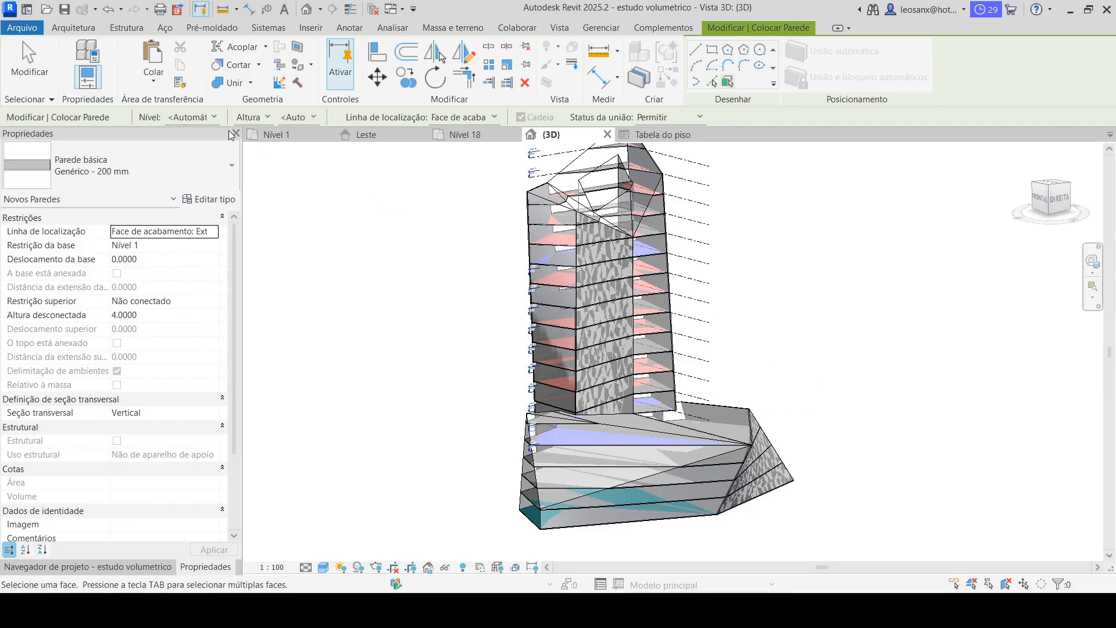
Start a 1500 x 3000mm curtain system by face and pick the two tower faces flanking the walled face beside the recess.
left_click(454, 28)
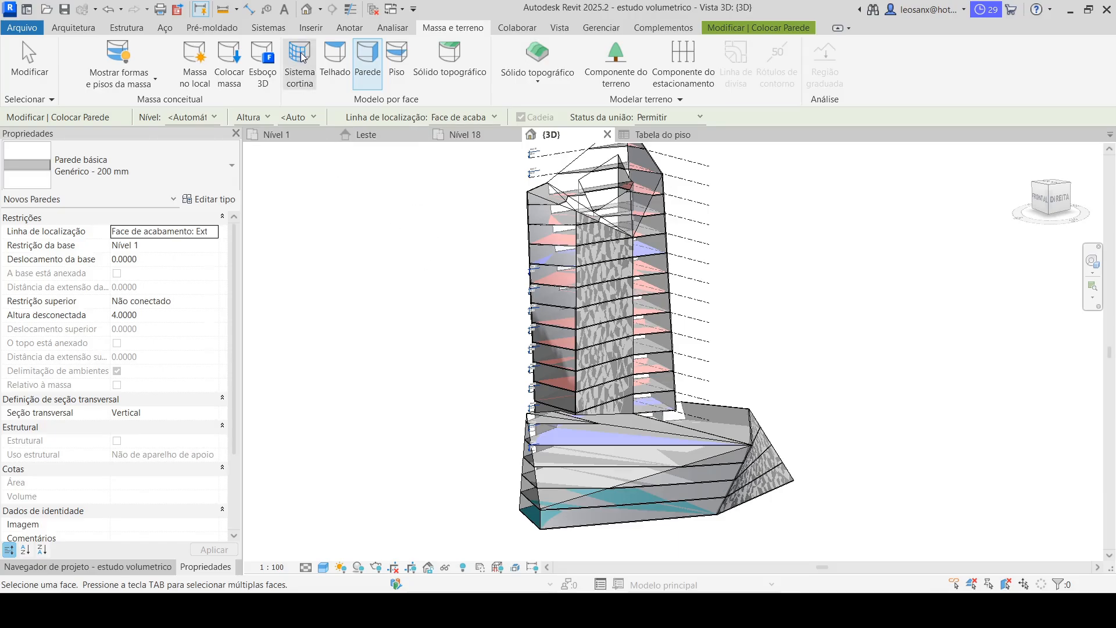
left_click(300, 69)
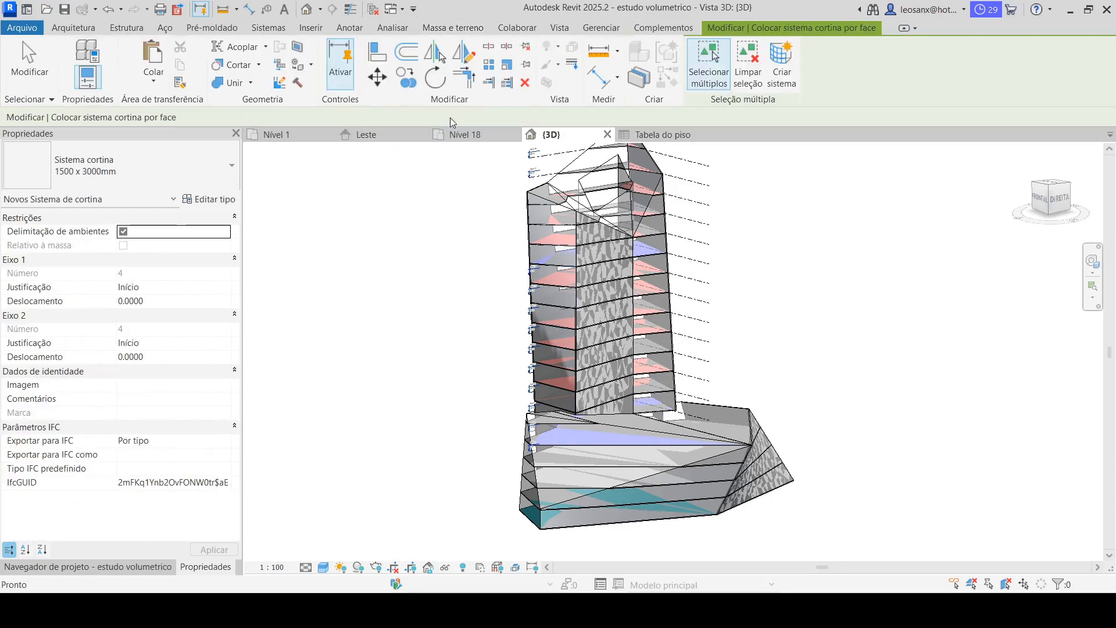
left_click(542, 204)
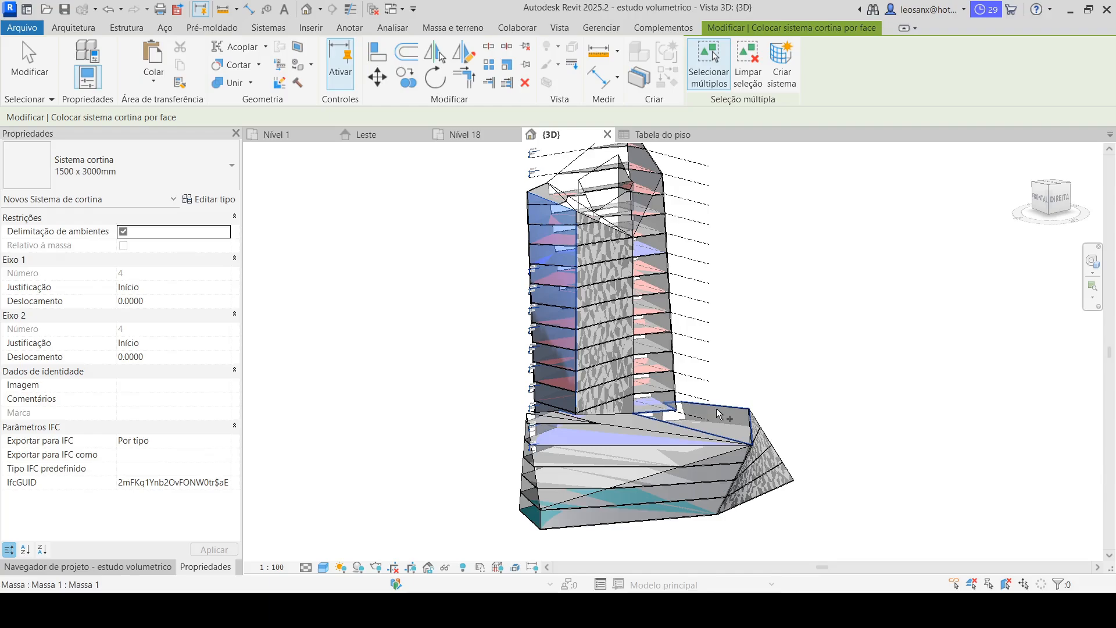
scroll(668, 326, "up", 2)
left_click(665, 314)
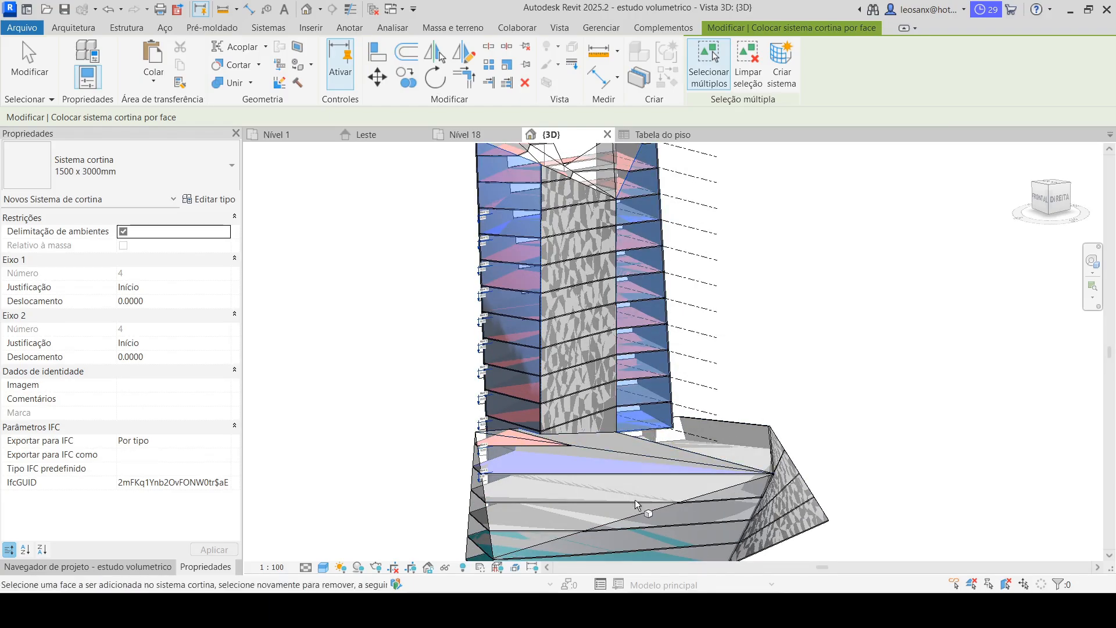
left_click(529, 497)
middle_click_drag(690, 502, 730, 466, "shift")
left_click(779, 422)
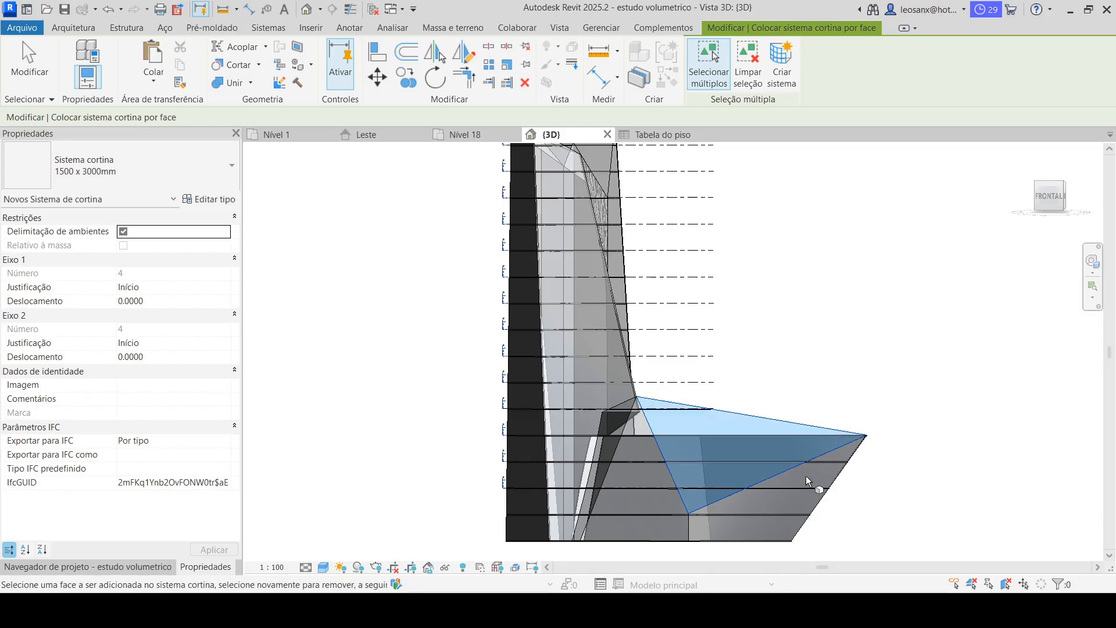
left_click(697, 536)
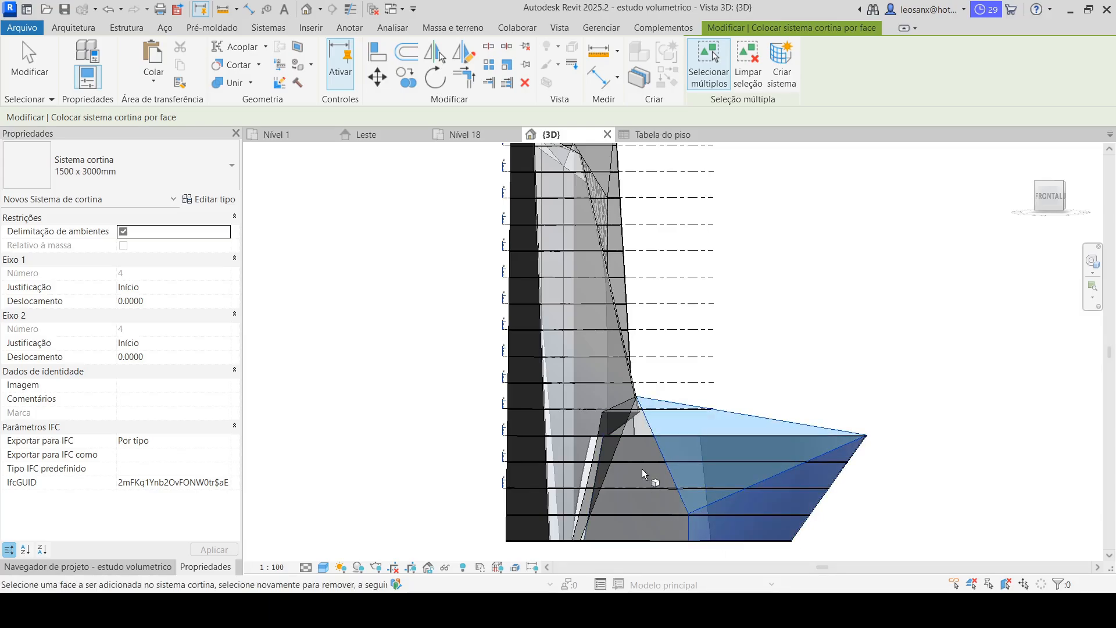
left_click(624, 446)
middle_click_drag(653, 431, 653, 511, "shift")
left_click(591, 467)
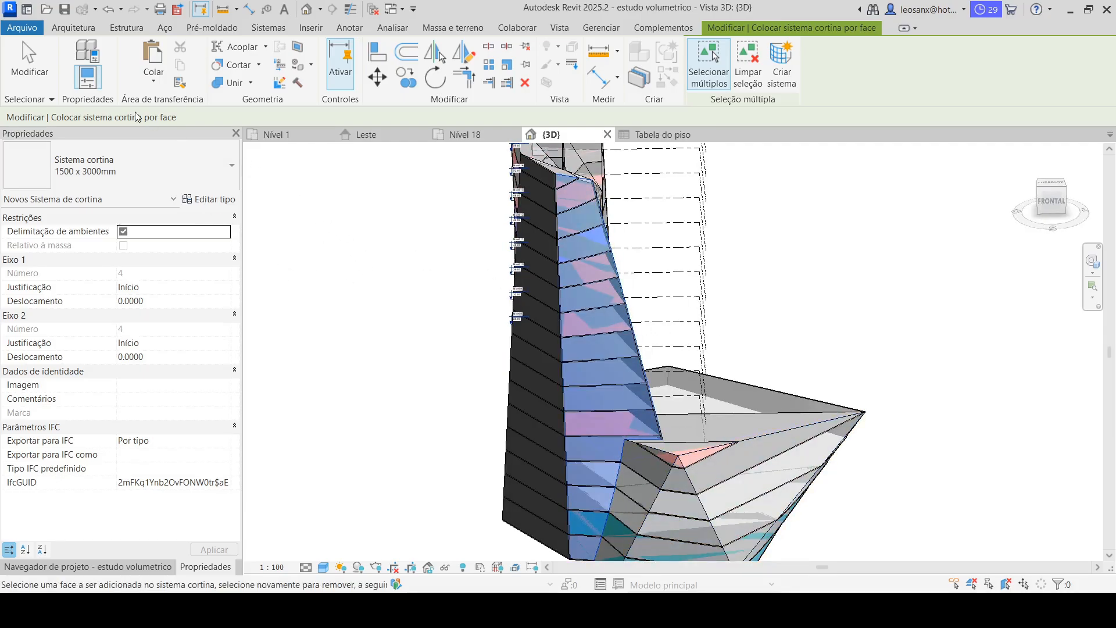
mouse_move(590, 254)
middle_mouse_down("shift")
mouse_move(616, 285)
mouse_move(700, 298)
mouse_move(606, 249)
middle_mouse_up("shift")
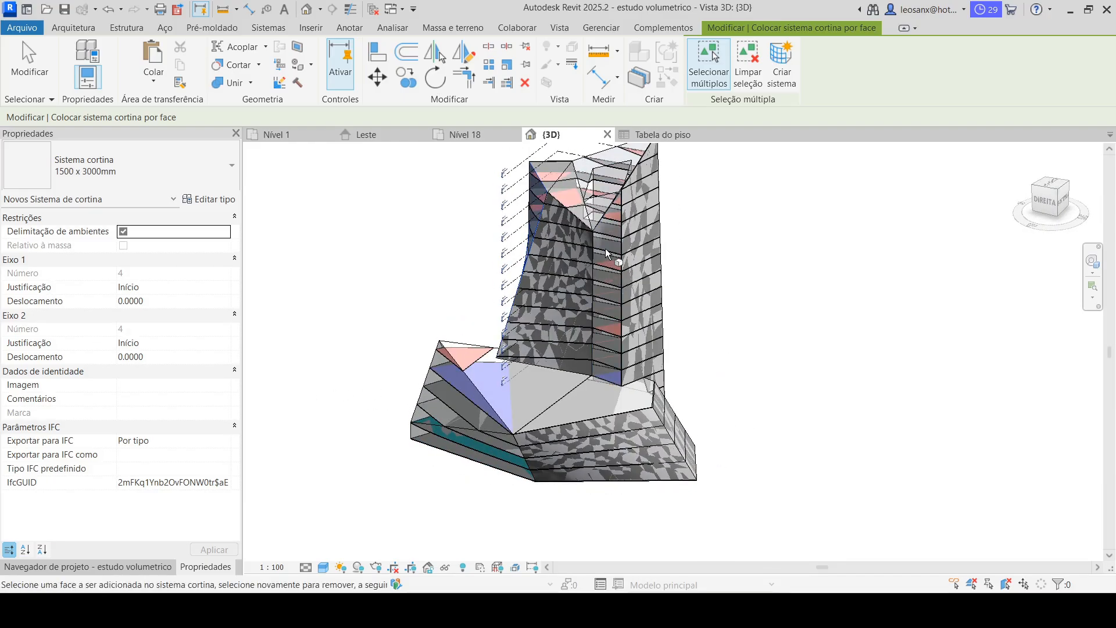
left_click(35, 67)
Show the 3D view in the Realista visual style and inspect the tower and podium from several sides.
middle_click_drag(505, 554, 690, 501, "shift")
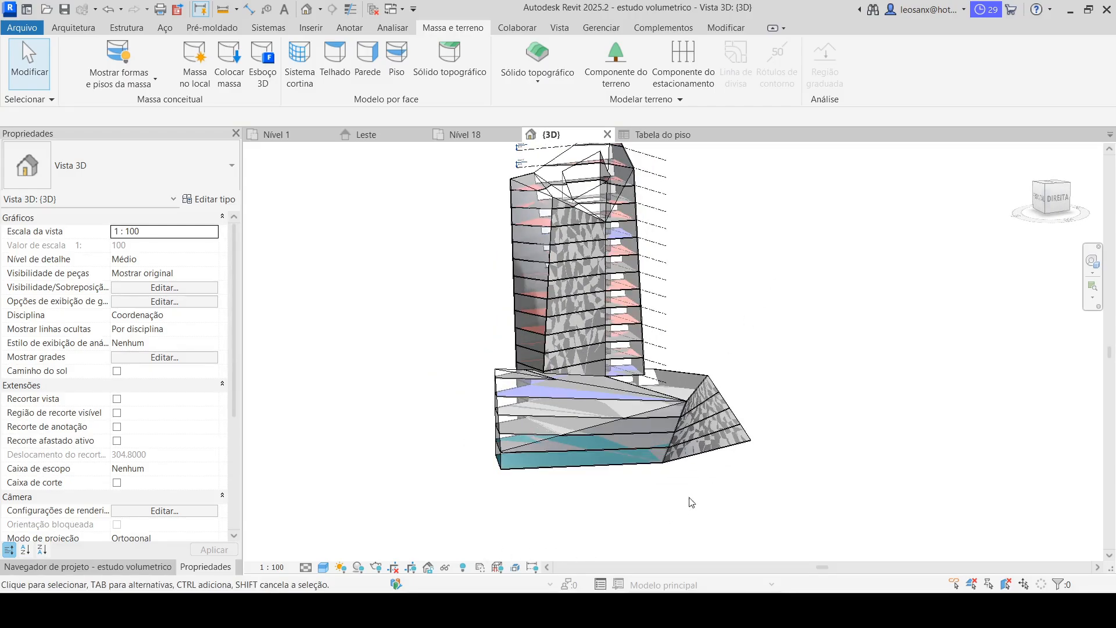
left_click(323, 567)
left_click(348, 552)
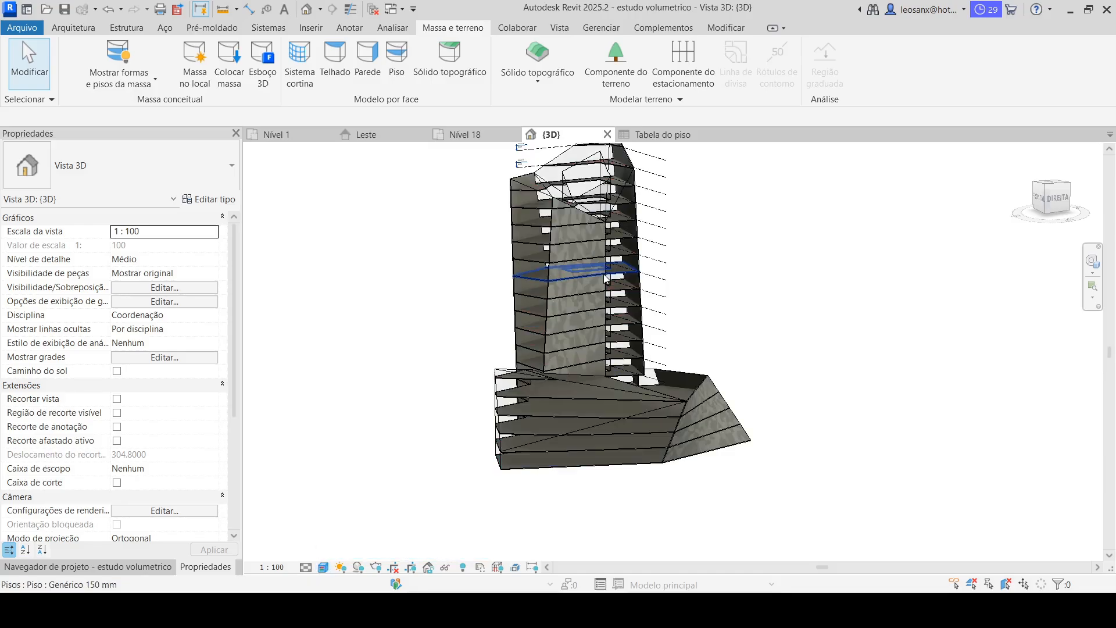
scroll(602, 248, "up", 2)
middle_click_drag(736, 465, 625, 419, "shift")
scroll(641, 292, "down", 2)
scroll(612, 450, "up", 2)
middle_click_drag(611, 469, 415, 420, "shift")
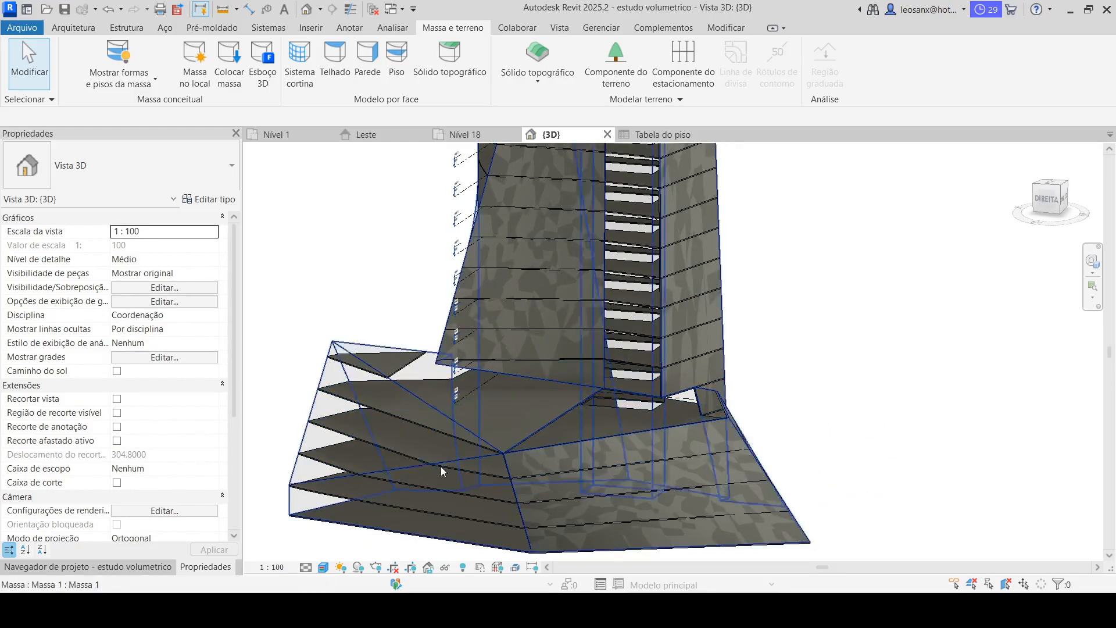
scroll(440, 466, "down", 2)
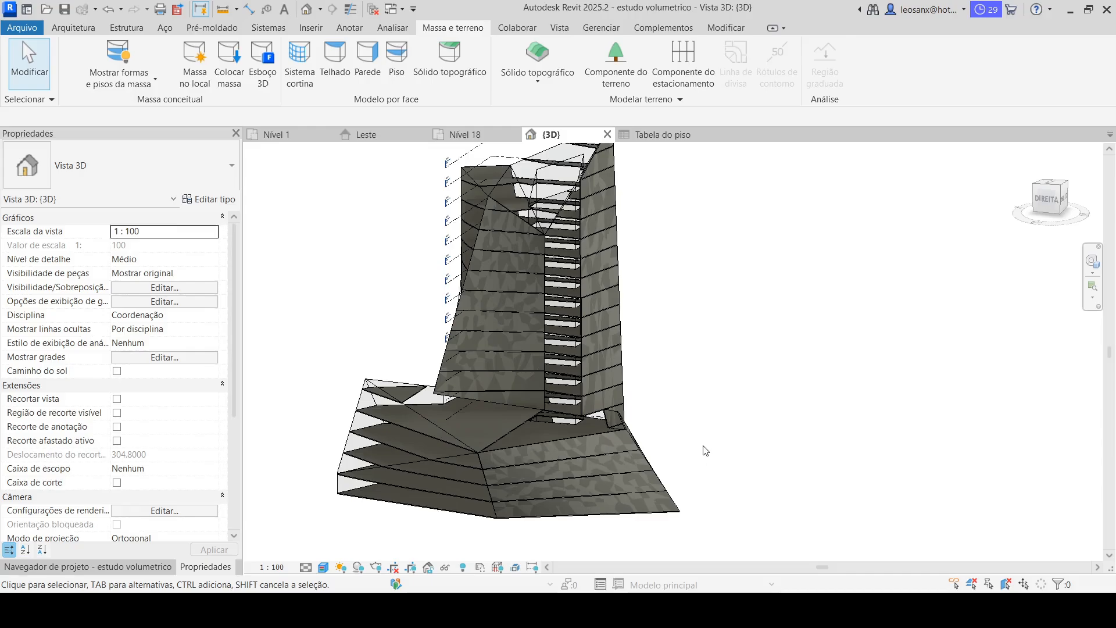
scroll(705, 451, "down", 2)
Set the 3D view's visual style to Texturas and inspect the tower's walls and the podium.
left_click(324, 568)
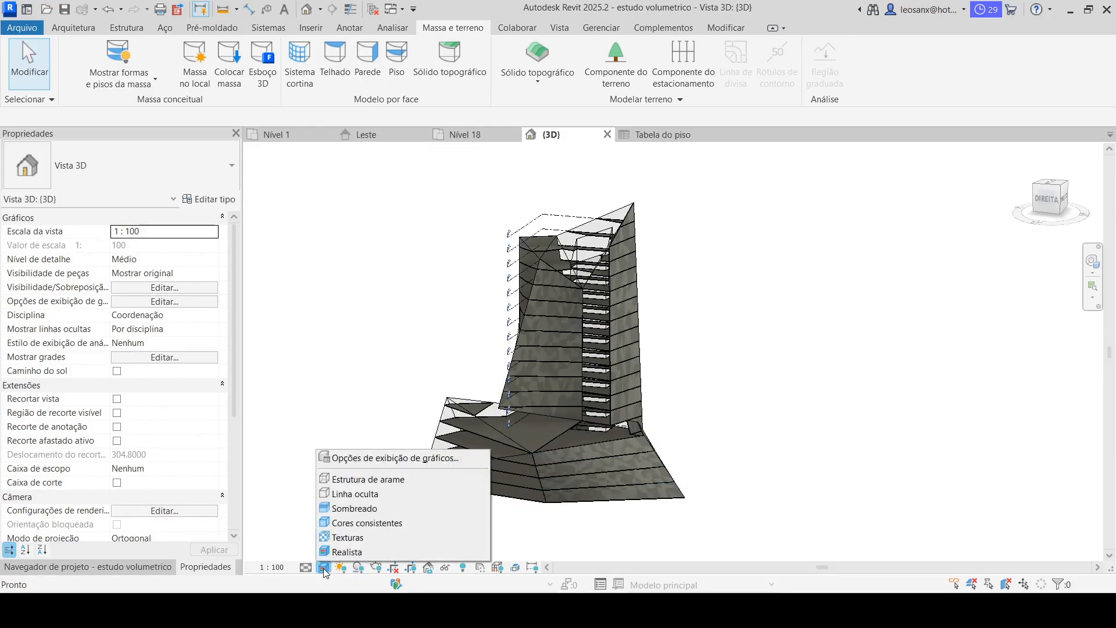
left_click(344, 538)
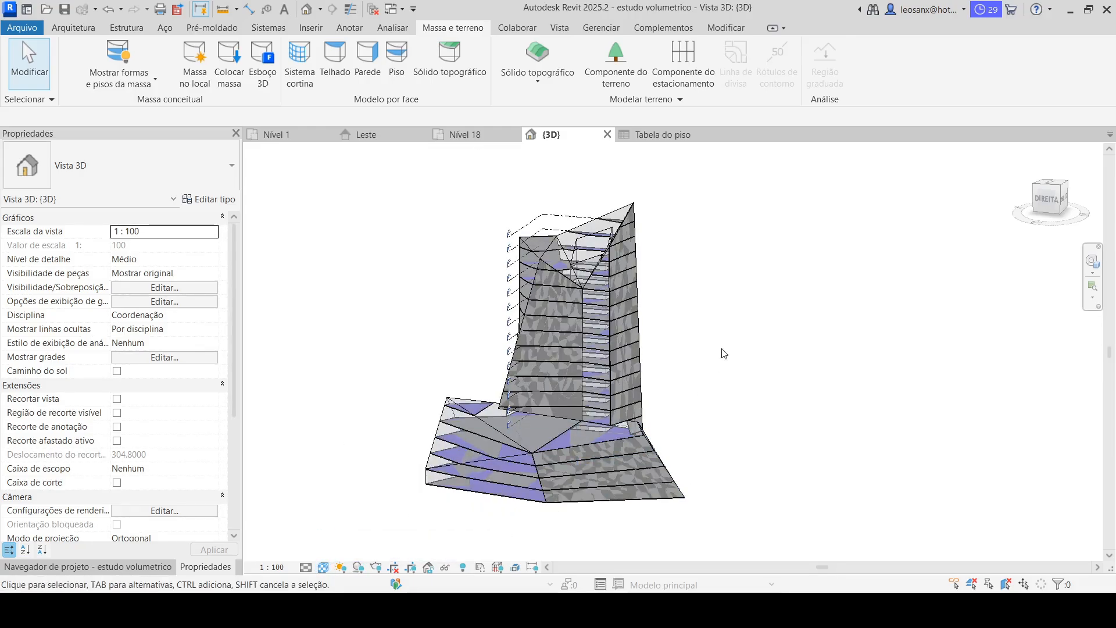
scroll(636, 321, "up", 3)
middle_click_drag(665, 350, 677, 398, "shift")
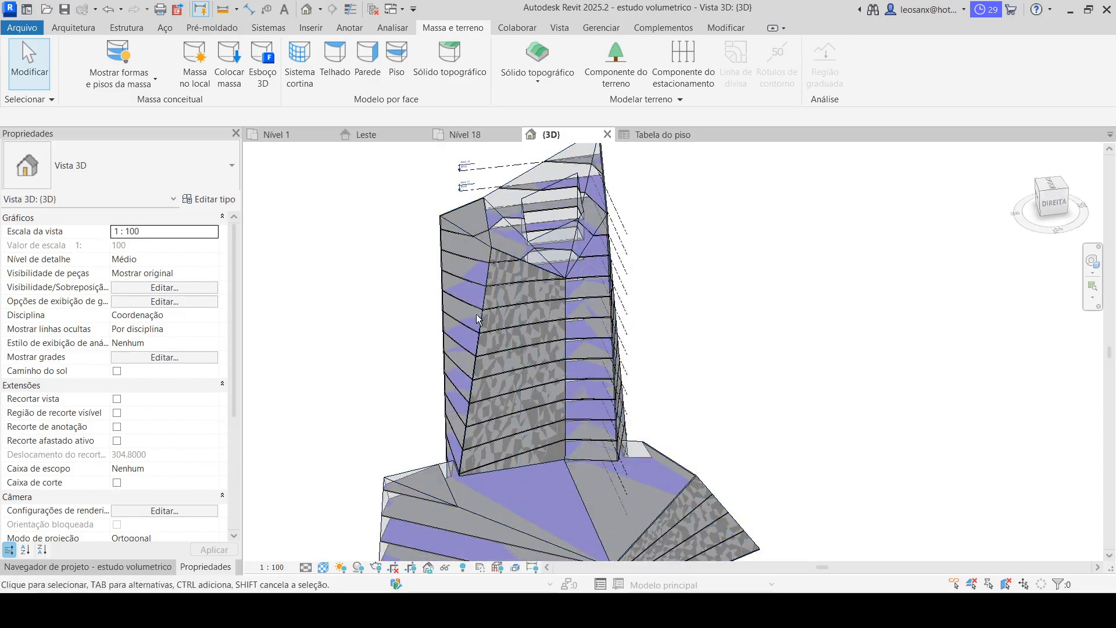
scroll(708, 239, "down", 2)
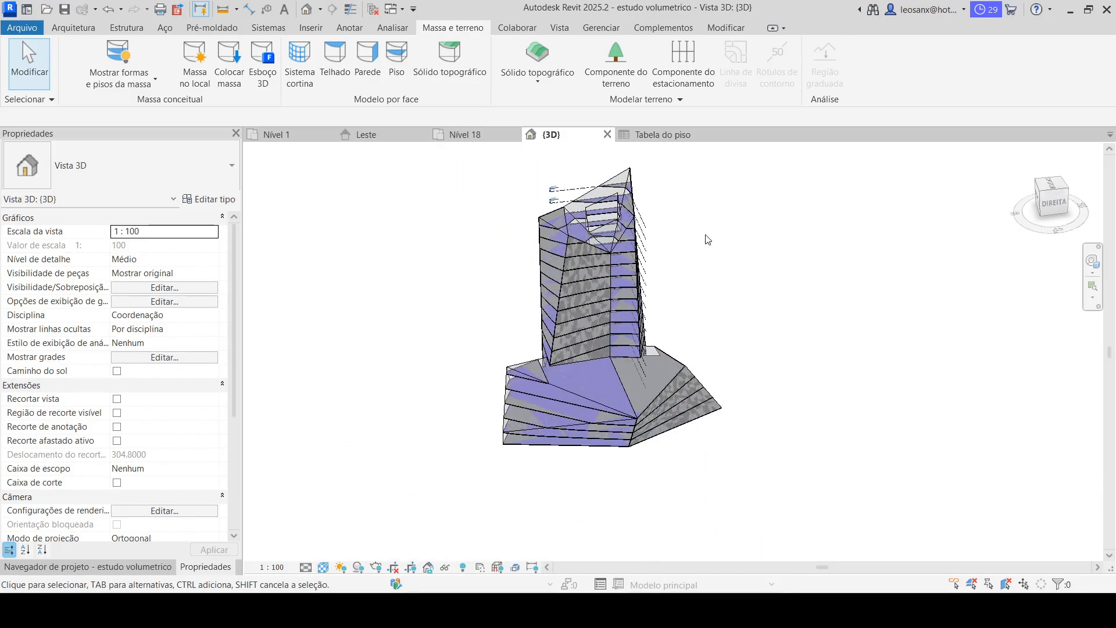
scroll(622, 424, "up", 5)
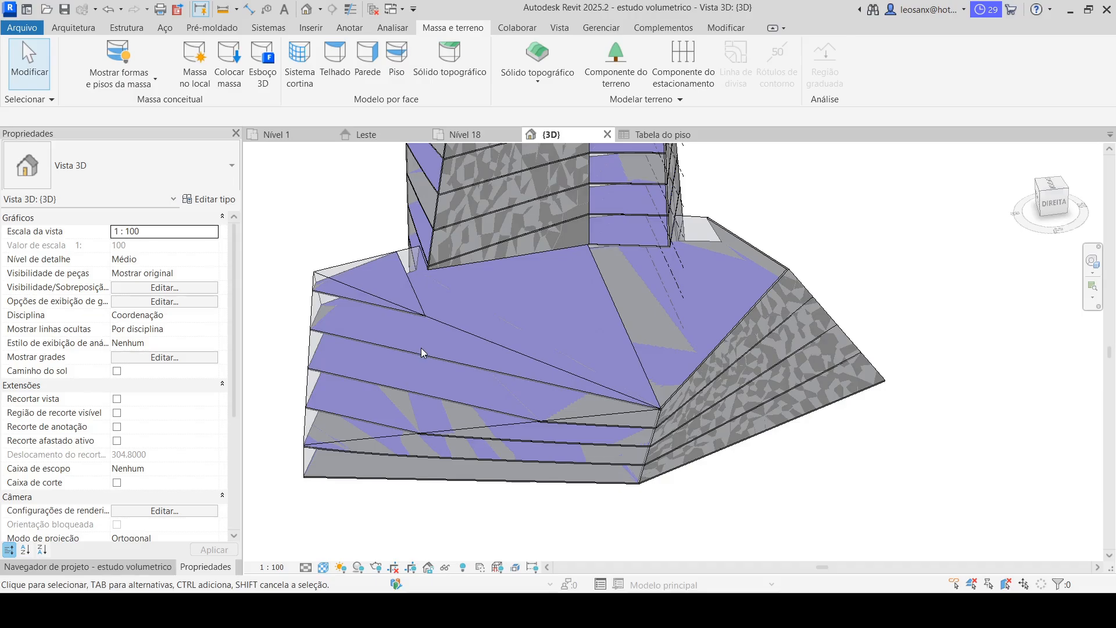
Open the Nível 9 floor plan and focus on the tower's outline.
left_click(135, 574)
scroll(54, 338, "up", 3)
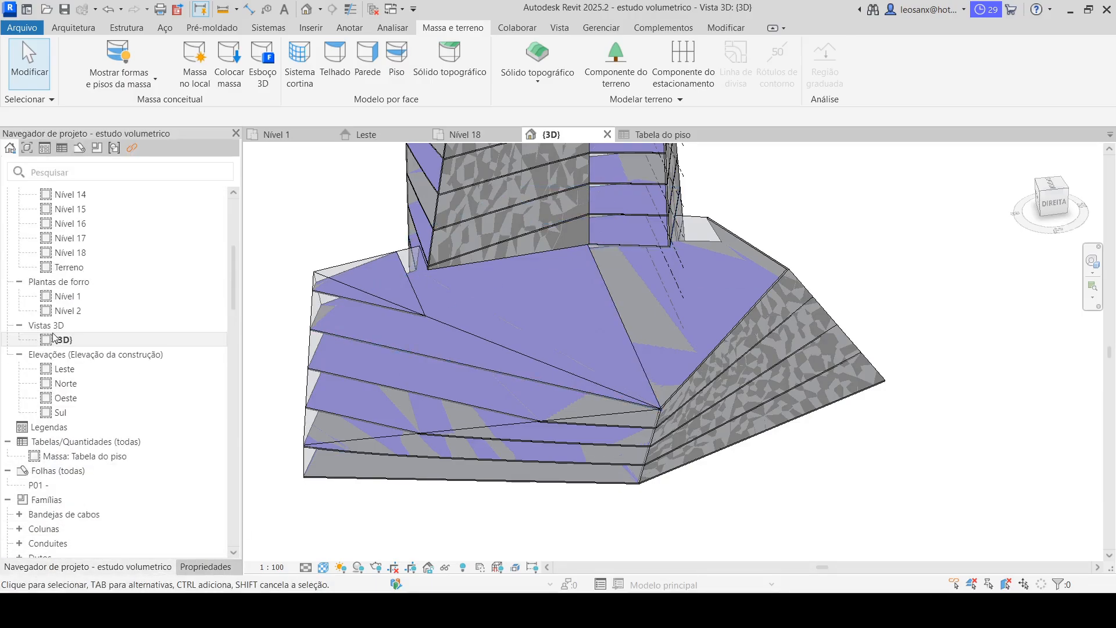
scroll(59, 339, "up", 7)
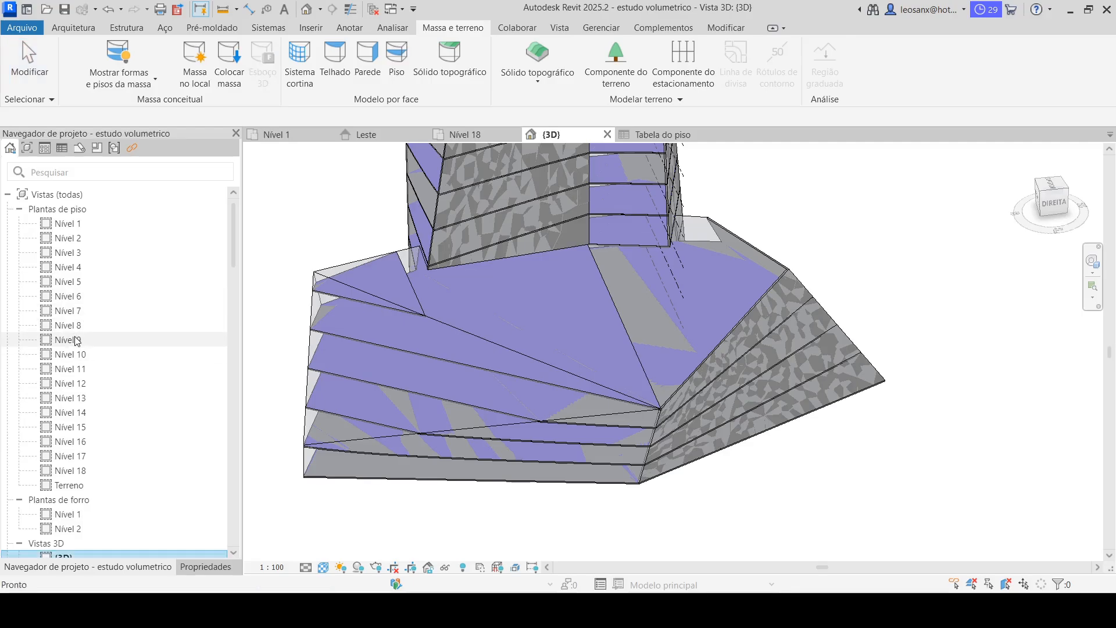
double_click(77, 341)
scroll(756, 436, "up", 2)
scroll(485, 212, "up", 3)
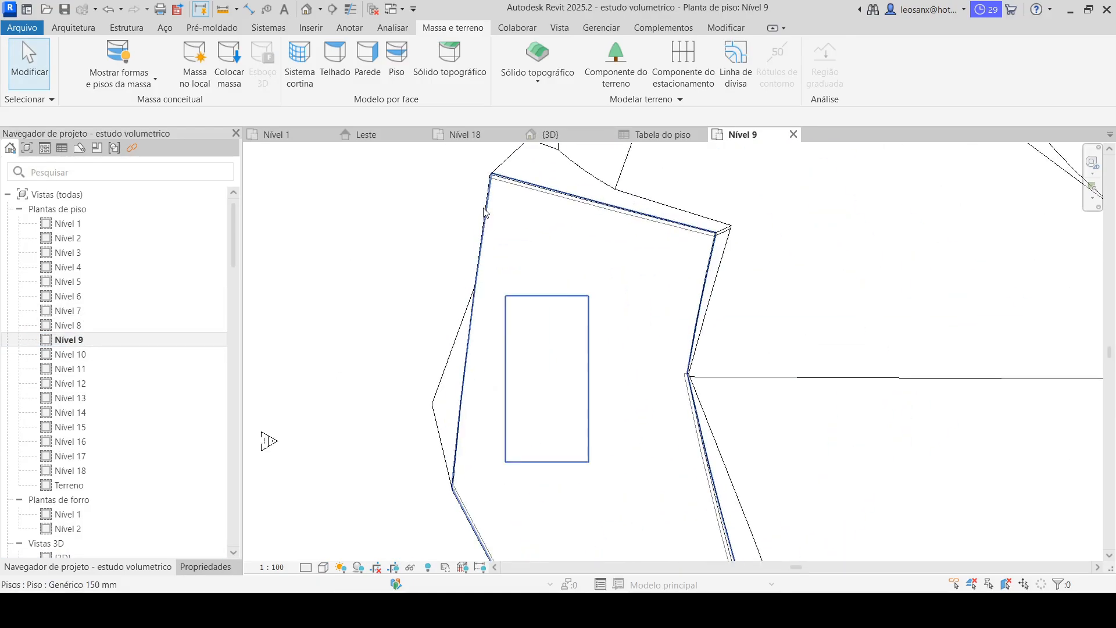
Turn on thin lines and set the Nível 9 plan's detail level to Alto.
left_click(350, 11)
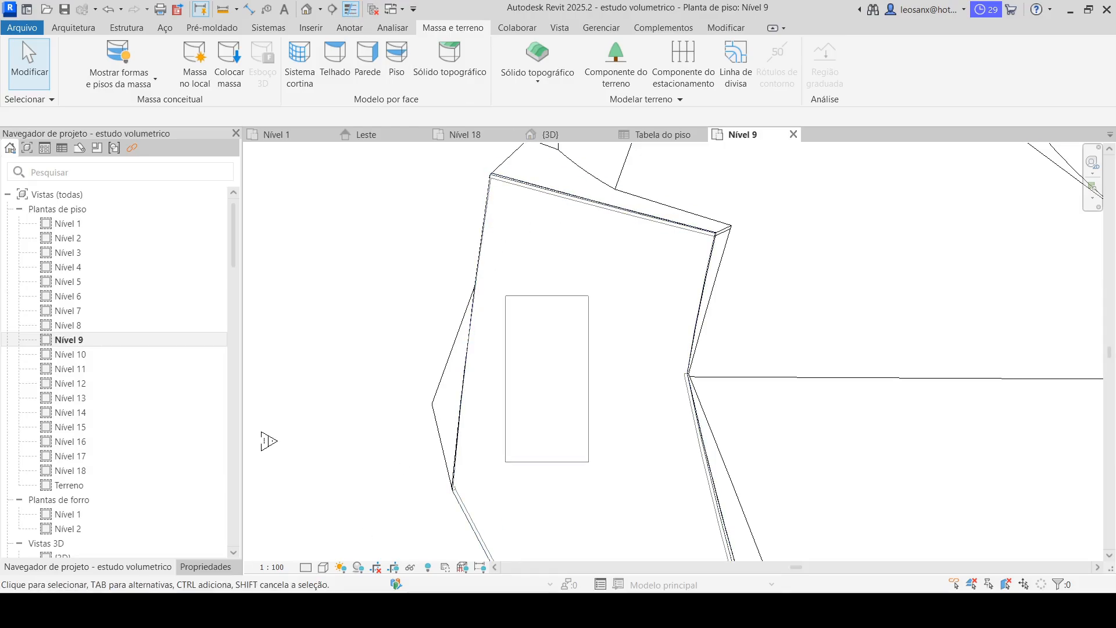
left_click(308, 568)
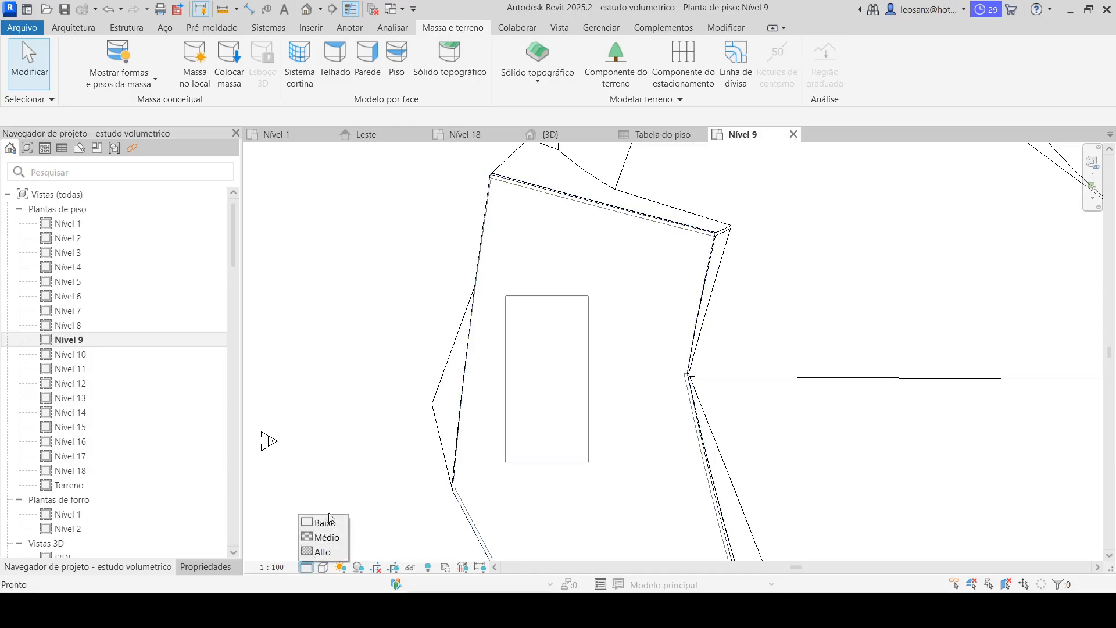
left_click(326, 552)
scroll(500, 186, "up", 5)
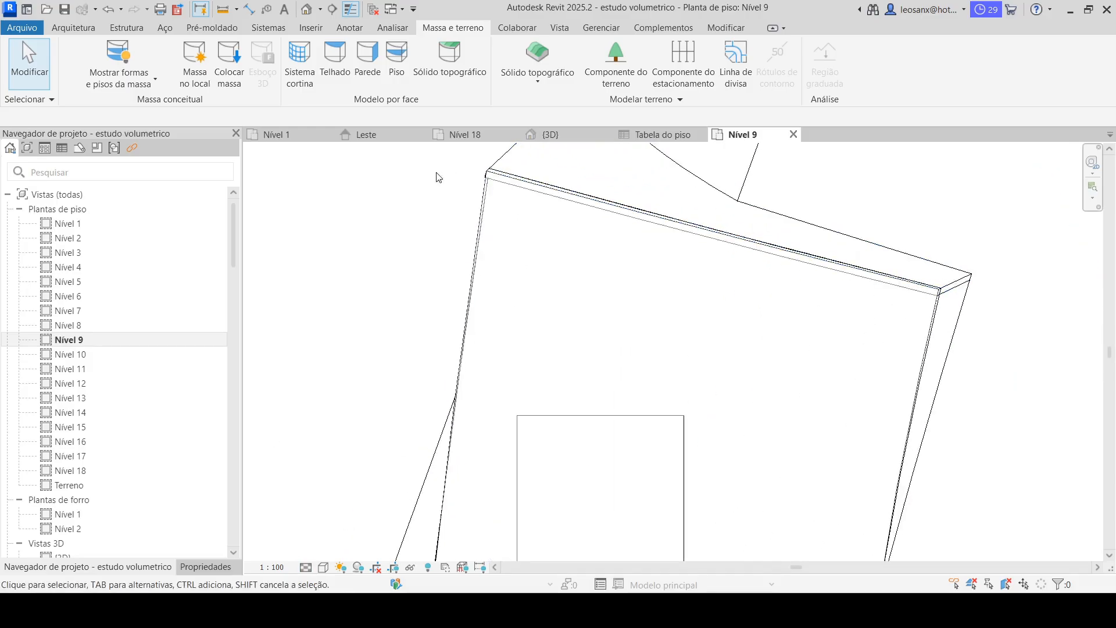
Select two of the tower's Genérico - 200 mm walls in turn and examine how they follow the floor outline in plan.
left_click(517, 181)
scroll(444, 236, "down", 3)
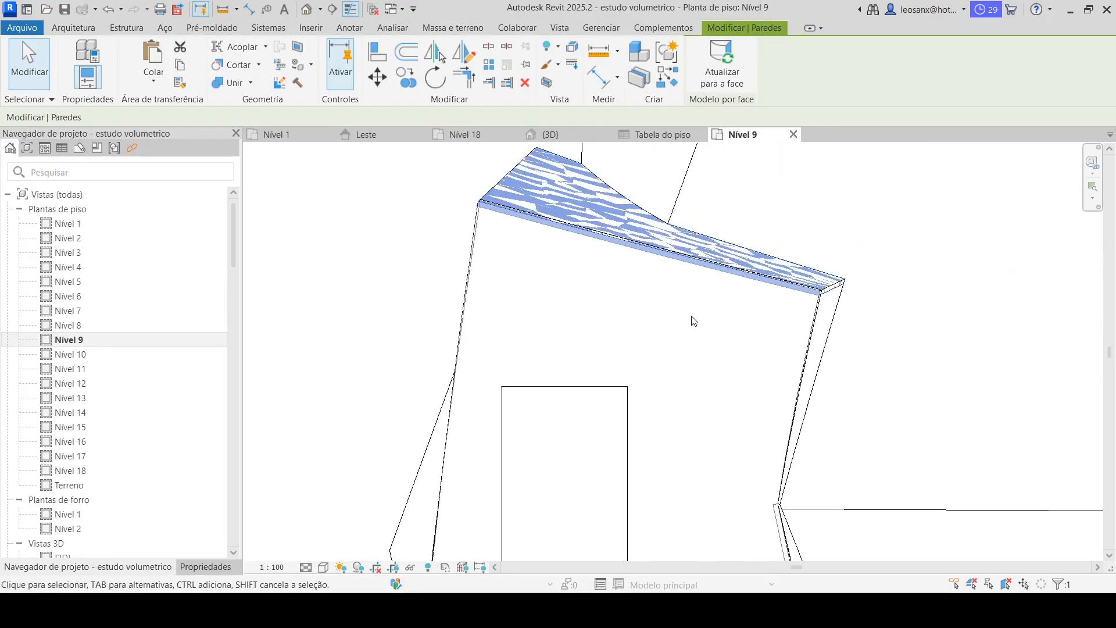
middle_click_drag(820, 346, 825, 194)
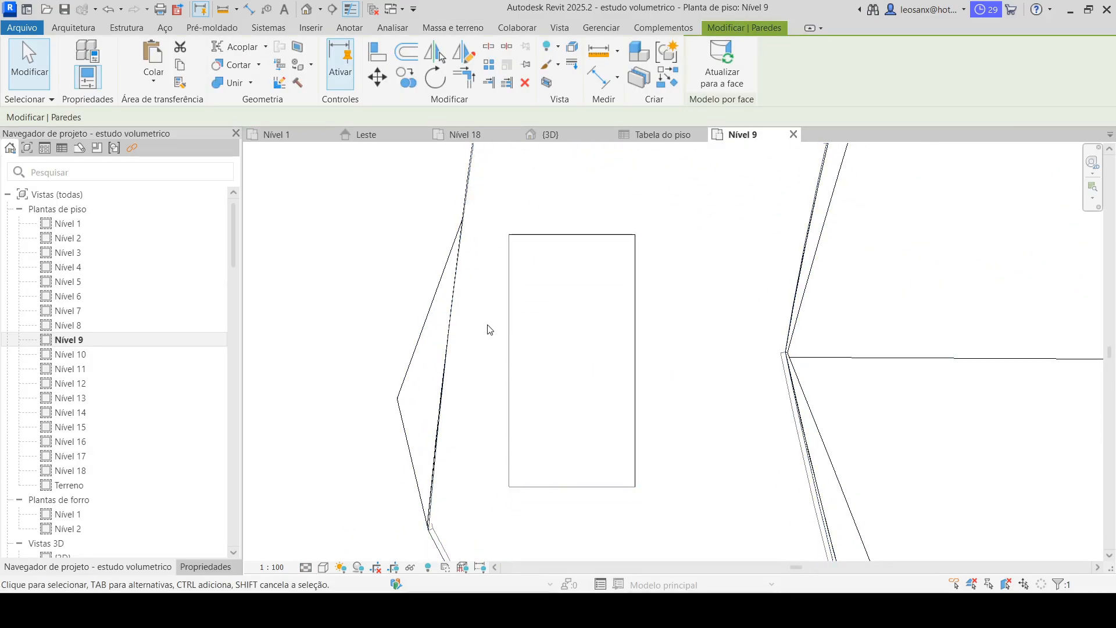
scroll(692, 344, "down", 4)
scroll(766, 431, "up", 3)
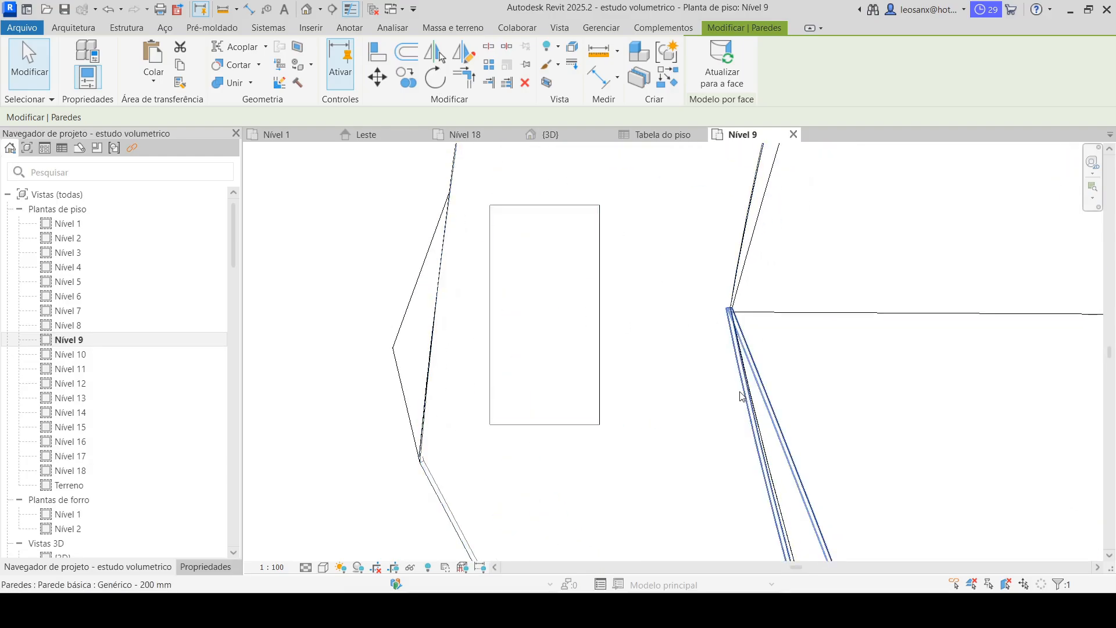
left_click(740, 390)
scroll(653, 229, "down", 3)
scroll(732, 459, "up", 5)
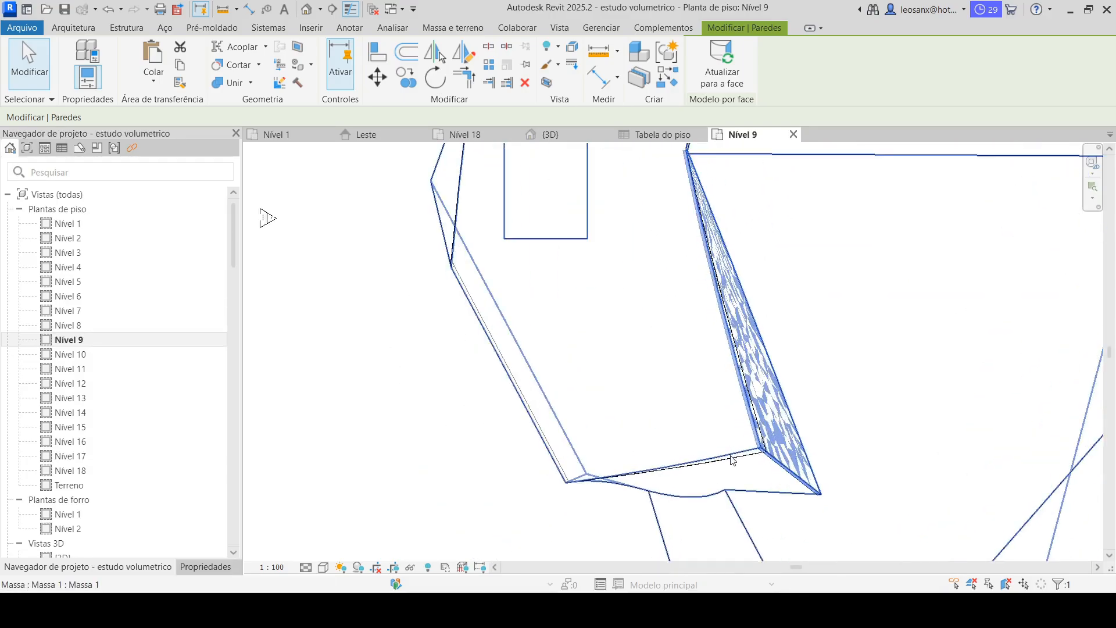
middle_click_drag(455, 272, 414, 380)
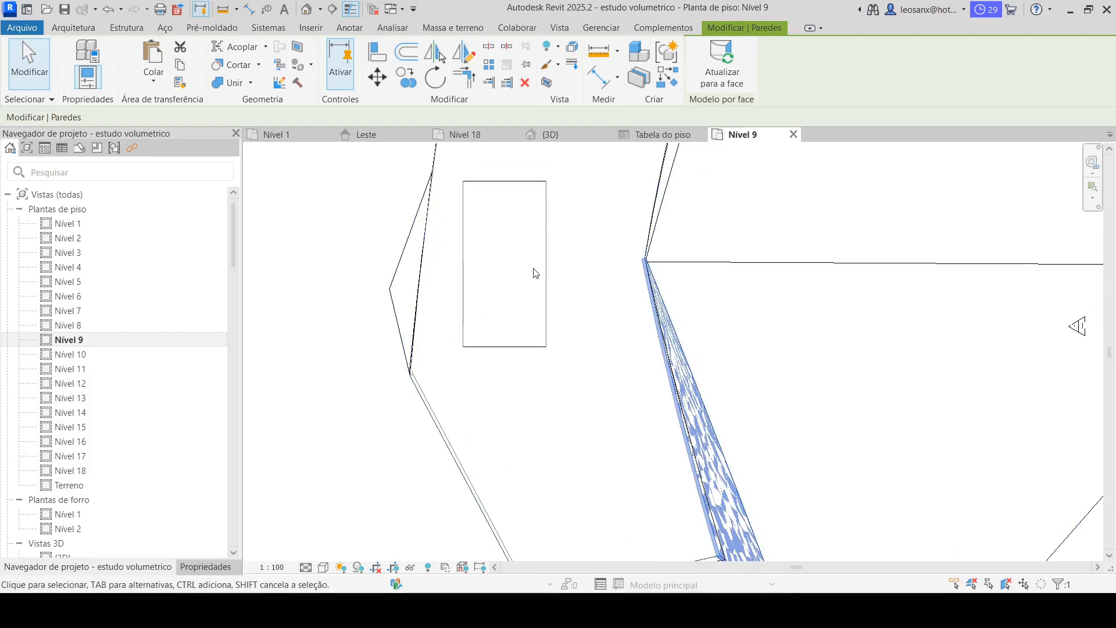
scroll(549, 360, "down", 5)
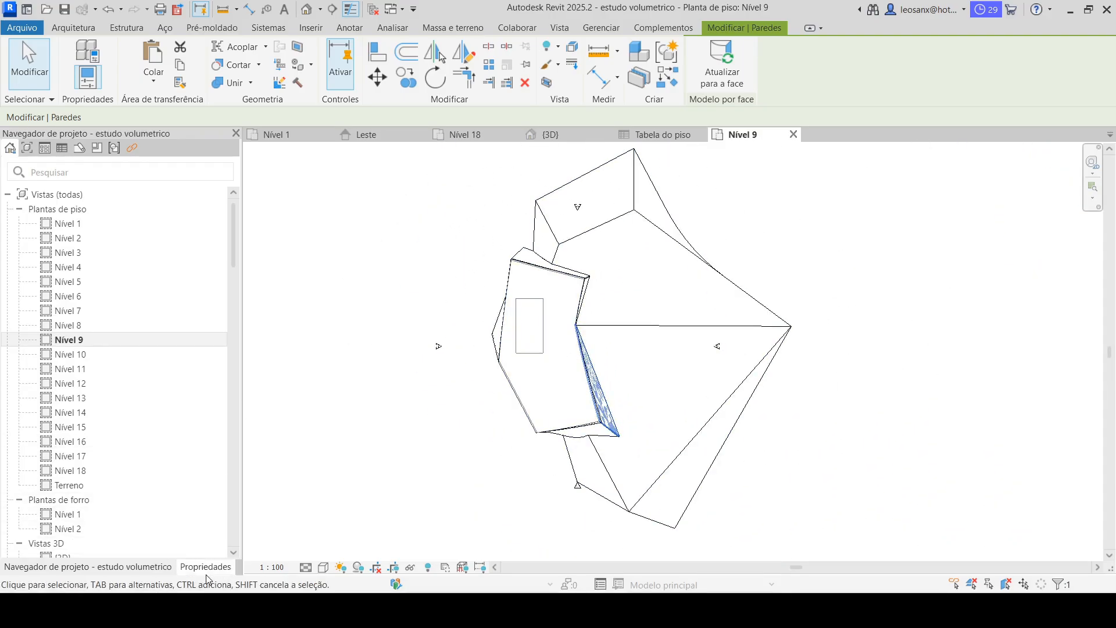
Return to the {3D} view and clear the wall selection.
scroll(70, 465, "down", 5)
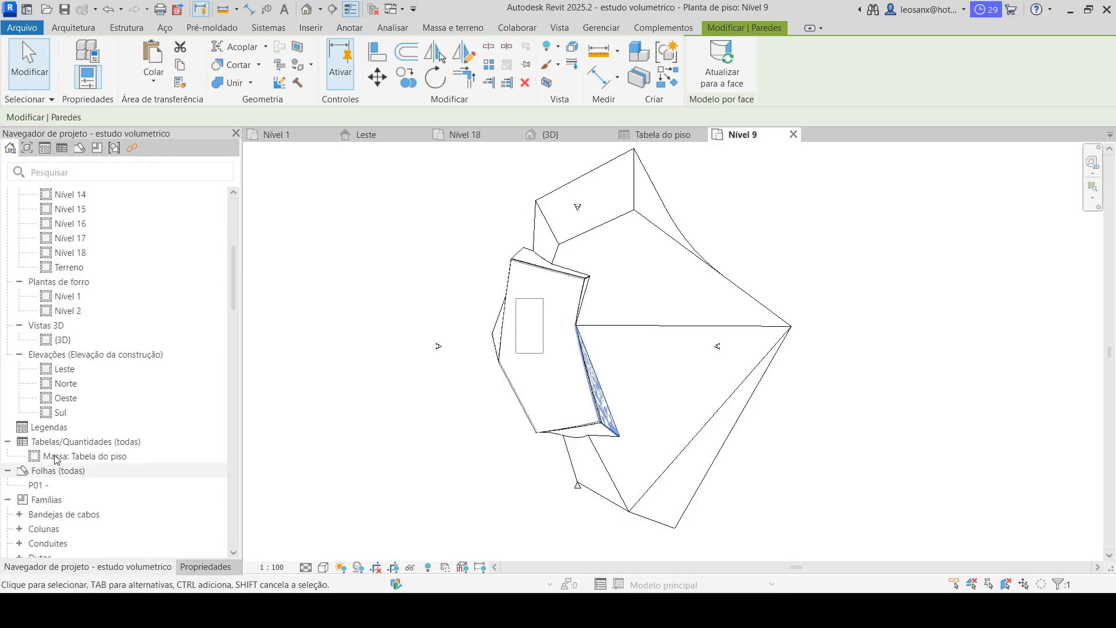
double_click(64, 341)
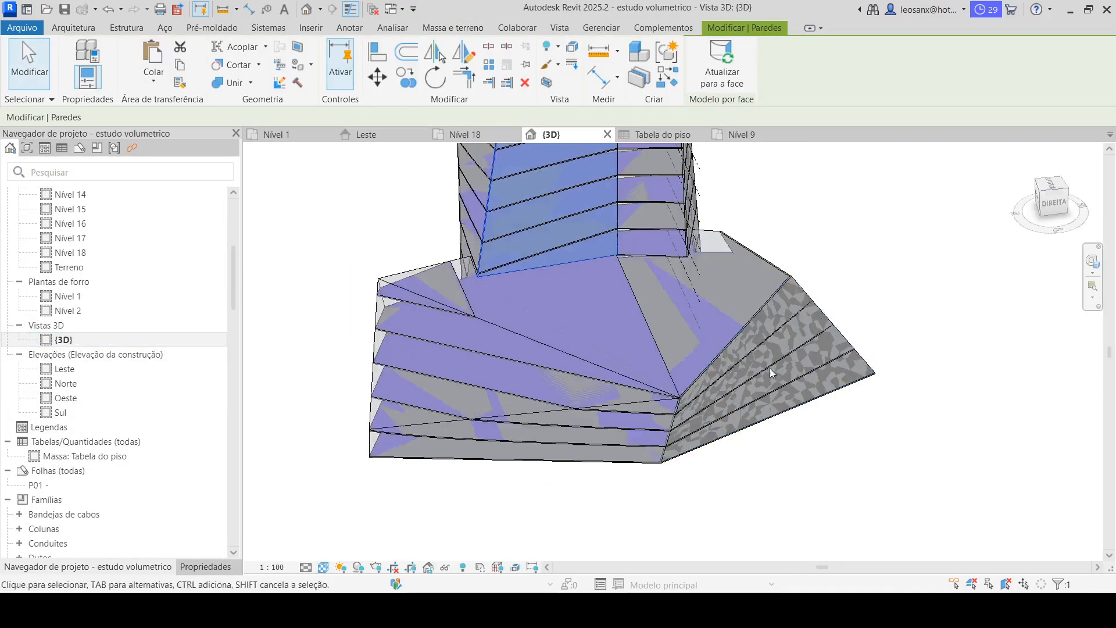
scroll(764, 282, "down", 4)
scroll(764, 282, "up", 2)
left_click(765, 201)
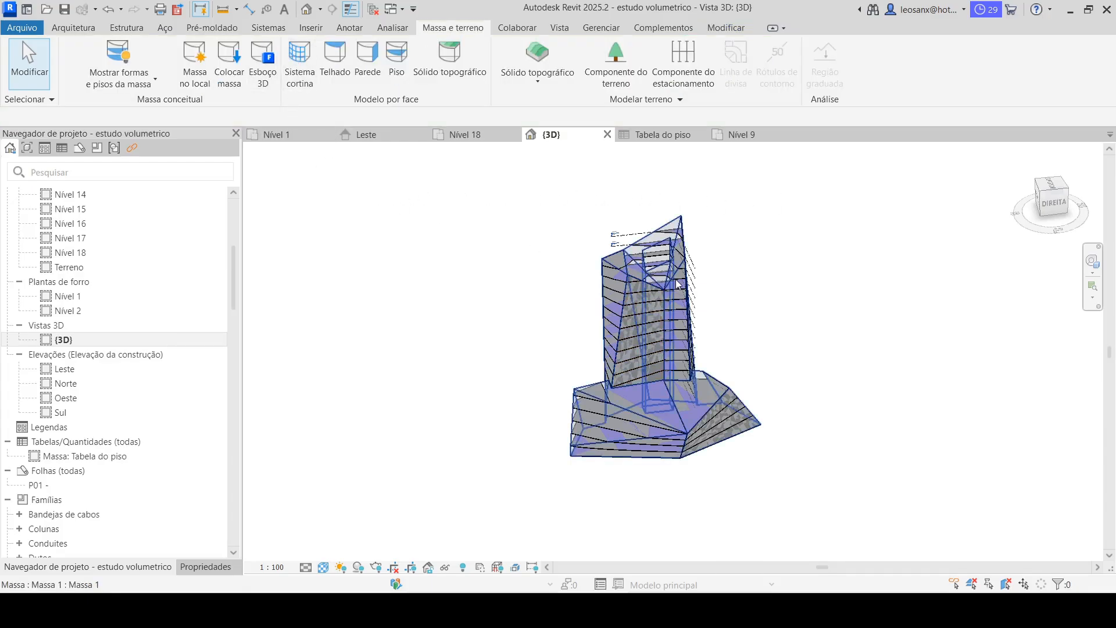
scroll(755, 313, "up", 2)
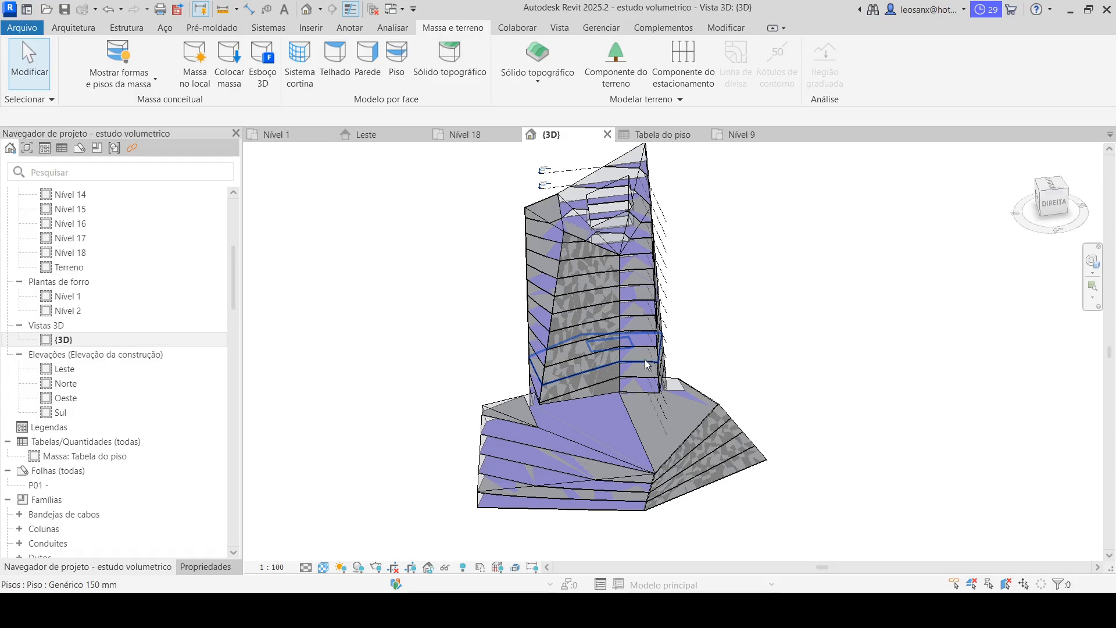
middle_click_drag(784, 483, 794, 494, "shift")
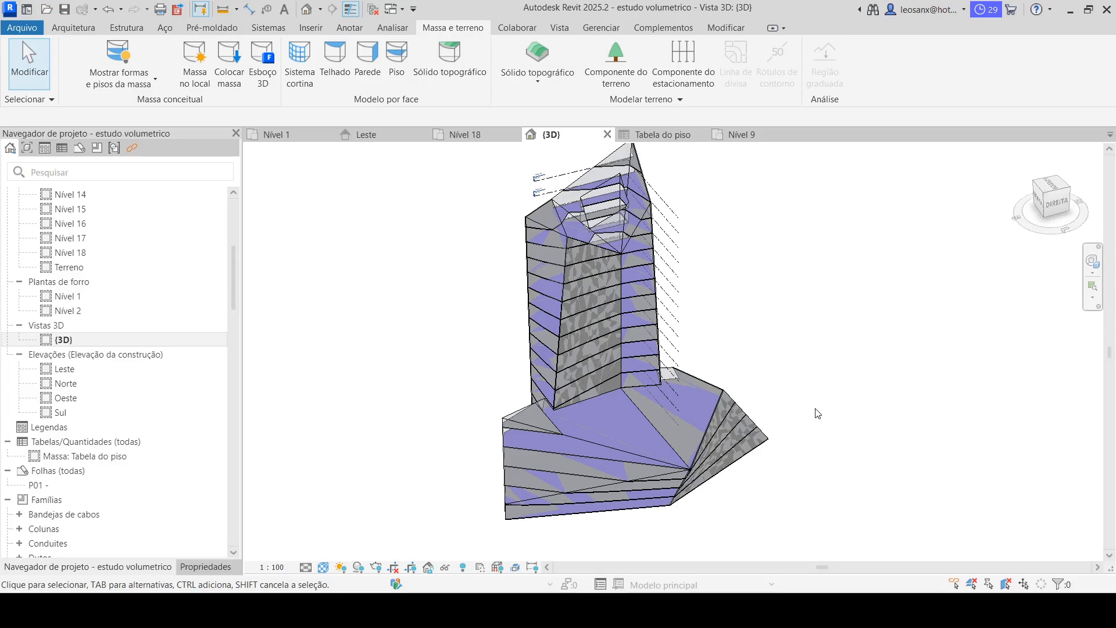
scroll(600, 474, "down", 3)
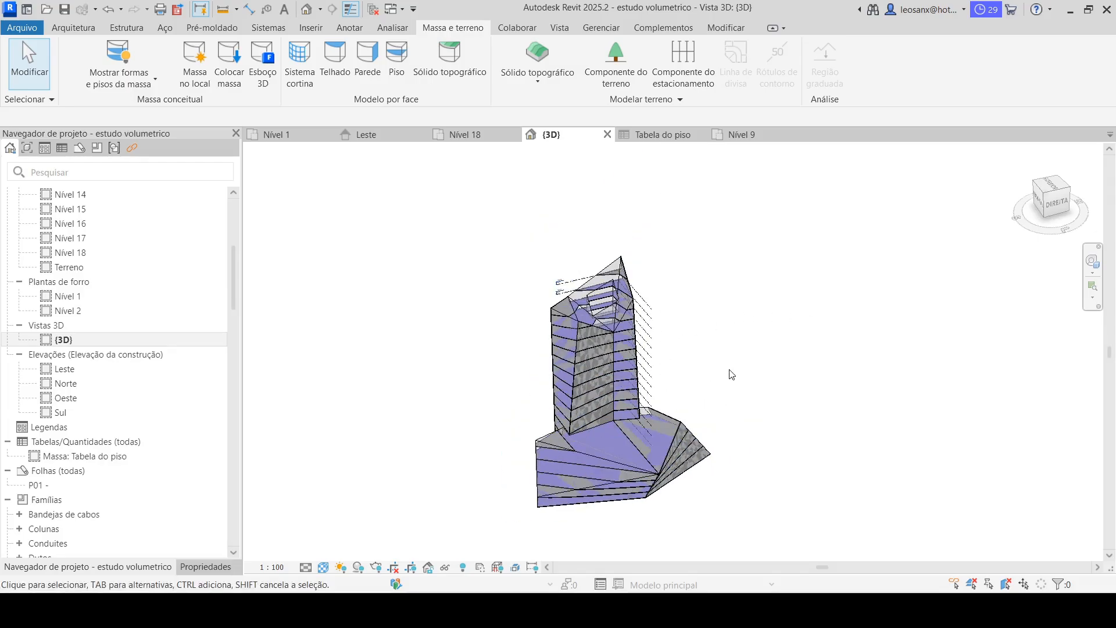
scroll(730, 370, "up", 2)
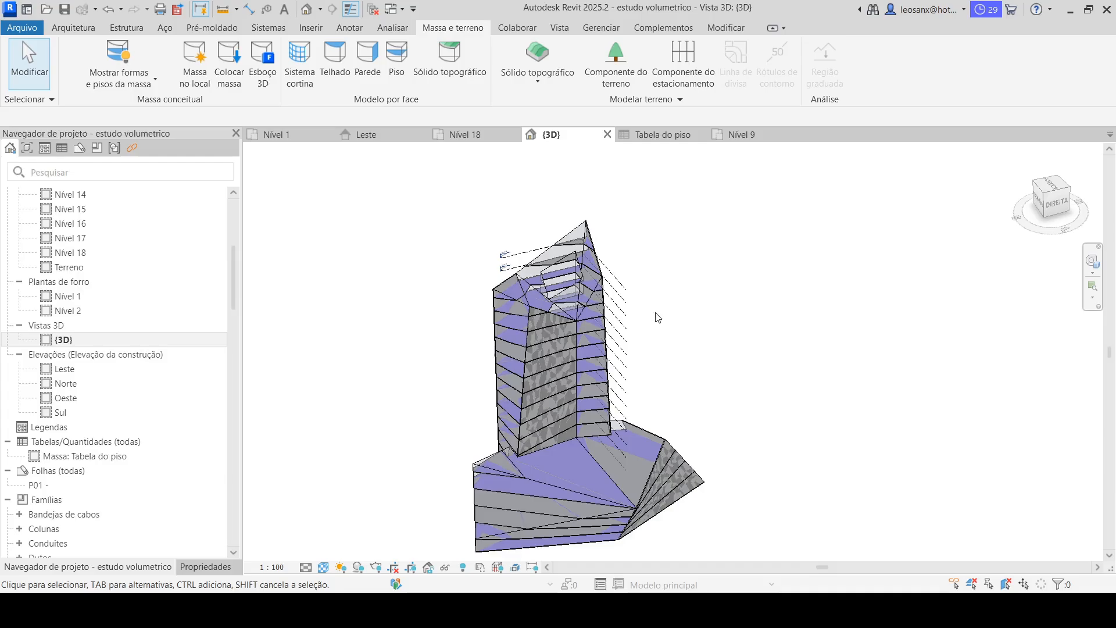
middle_click_drag(598, 511, 612, 466)
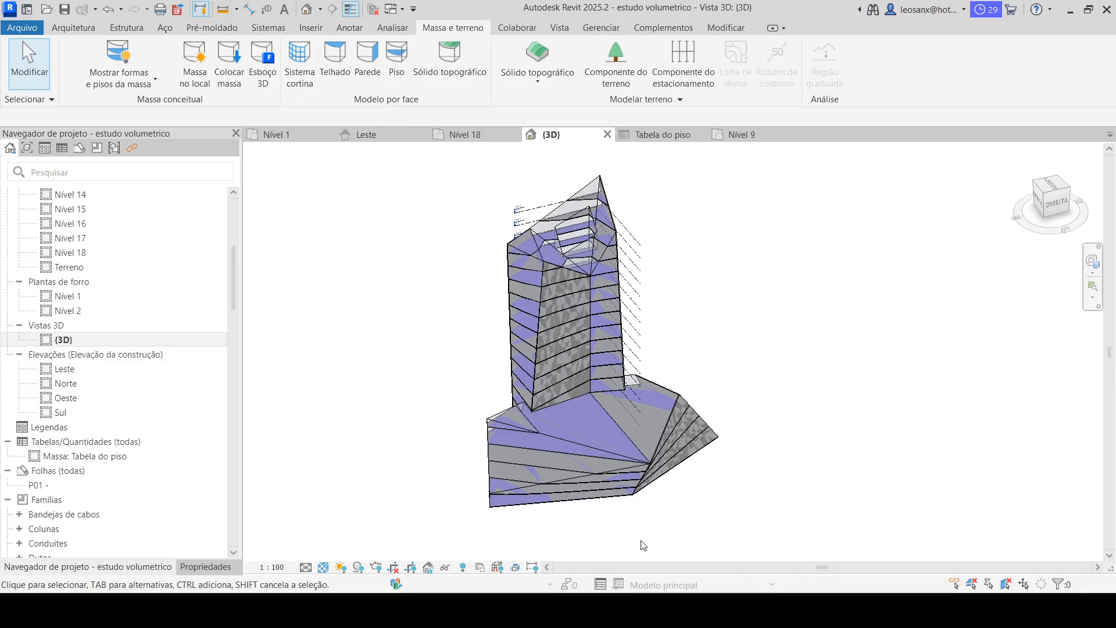
scroll(616, 547, "up", 1)
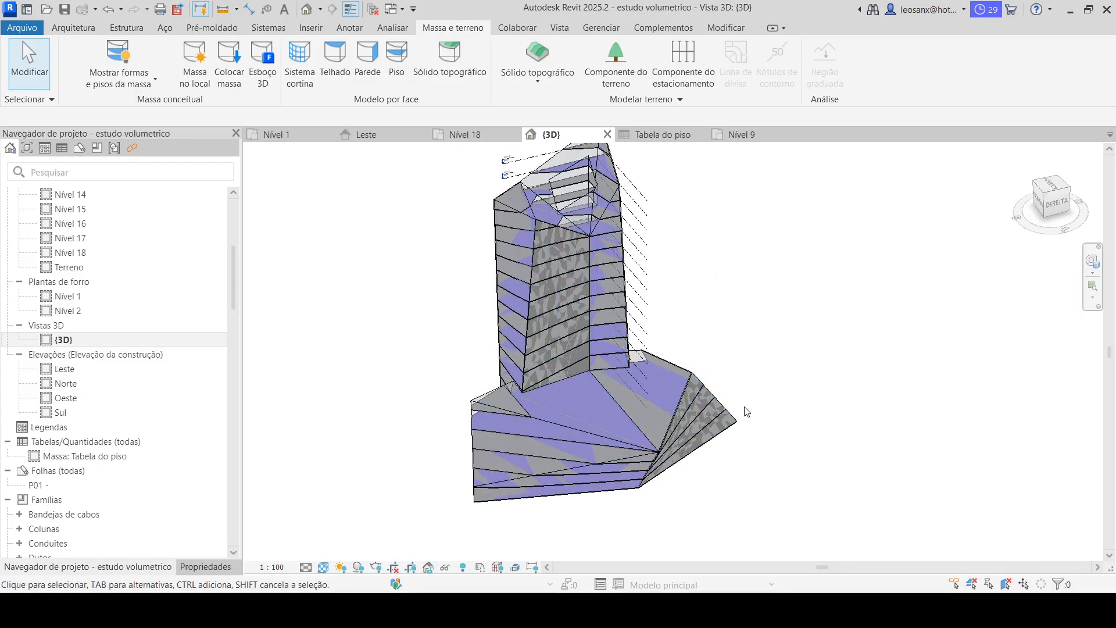
scroll(744, 333, "down", 1)
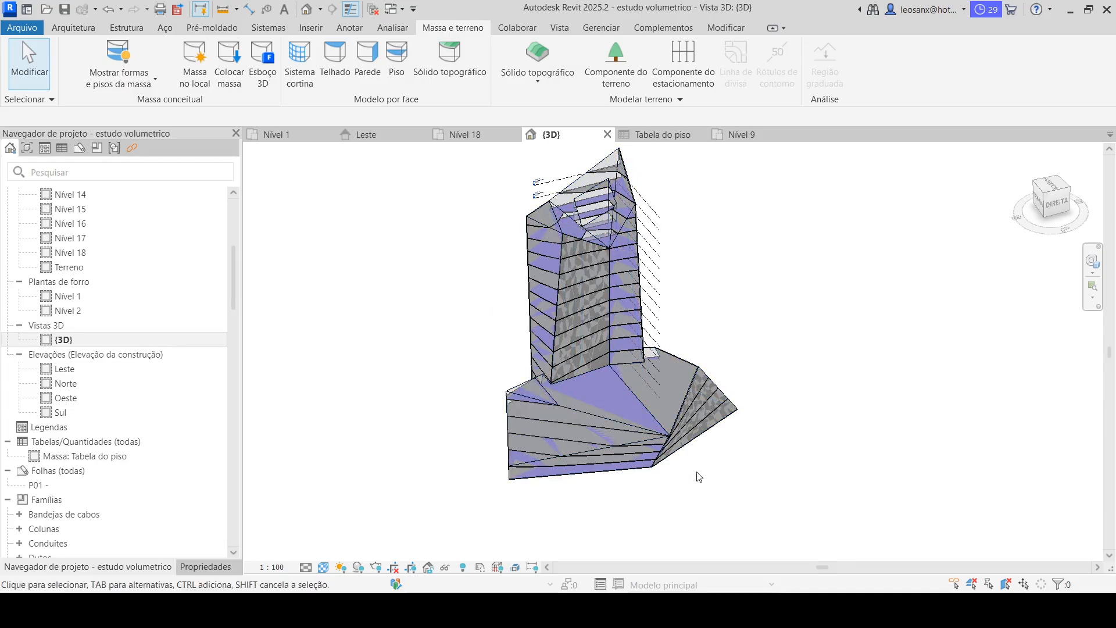
scroll(700, 298, "up", 1)
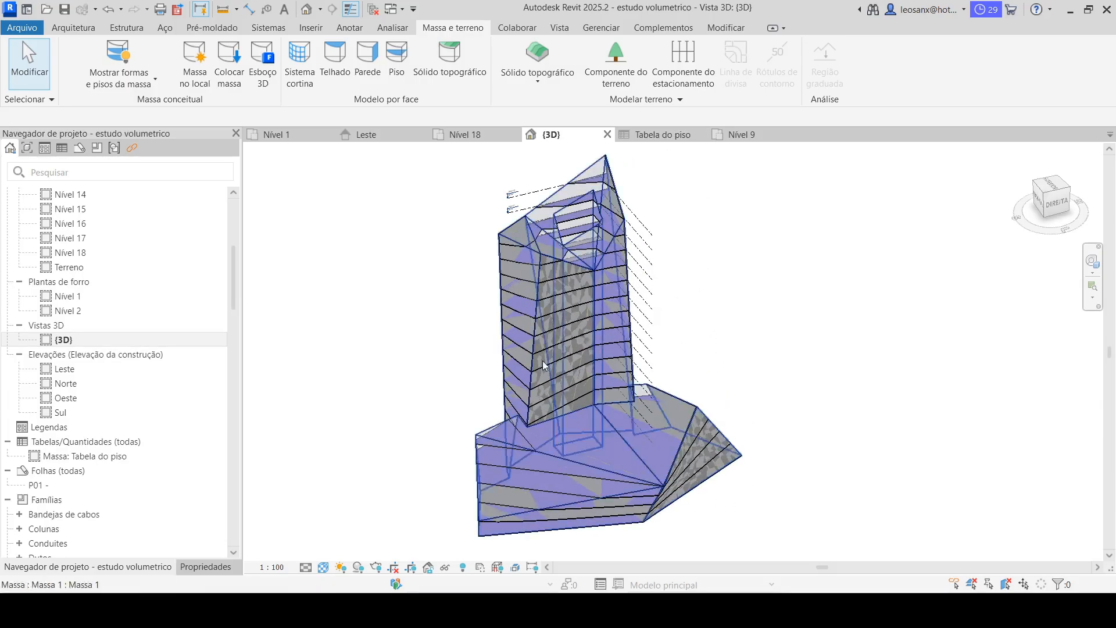